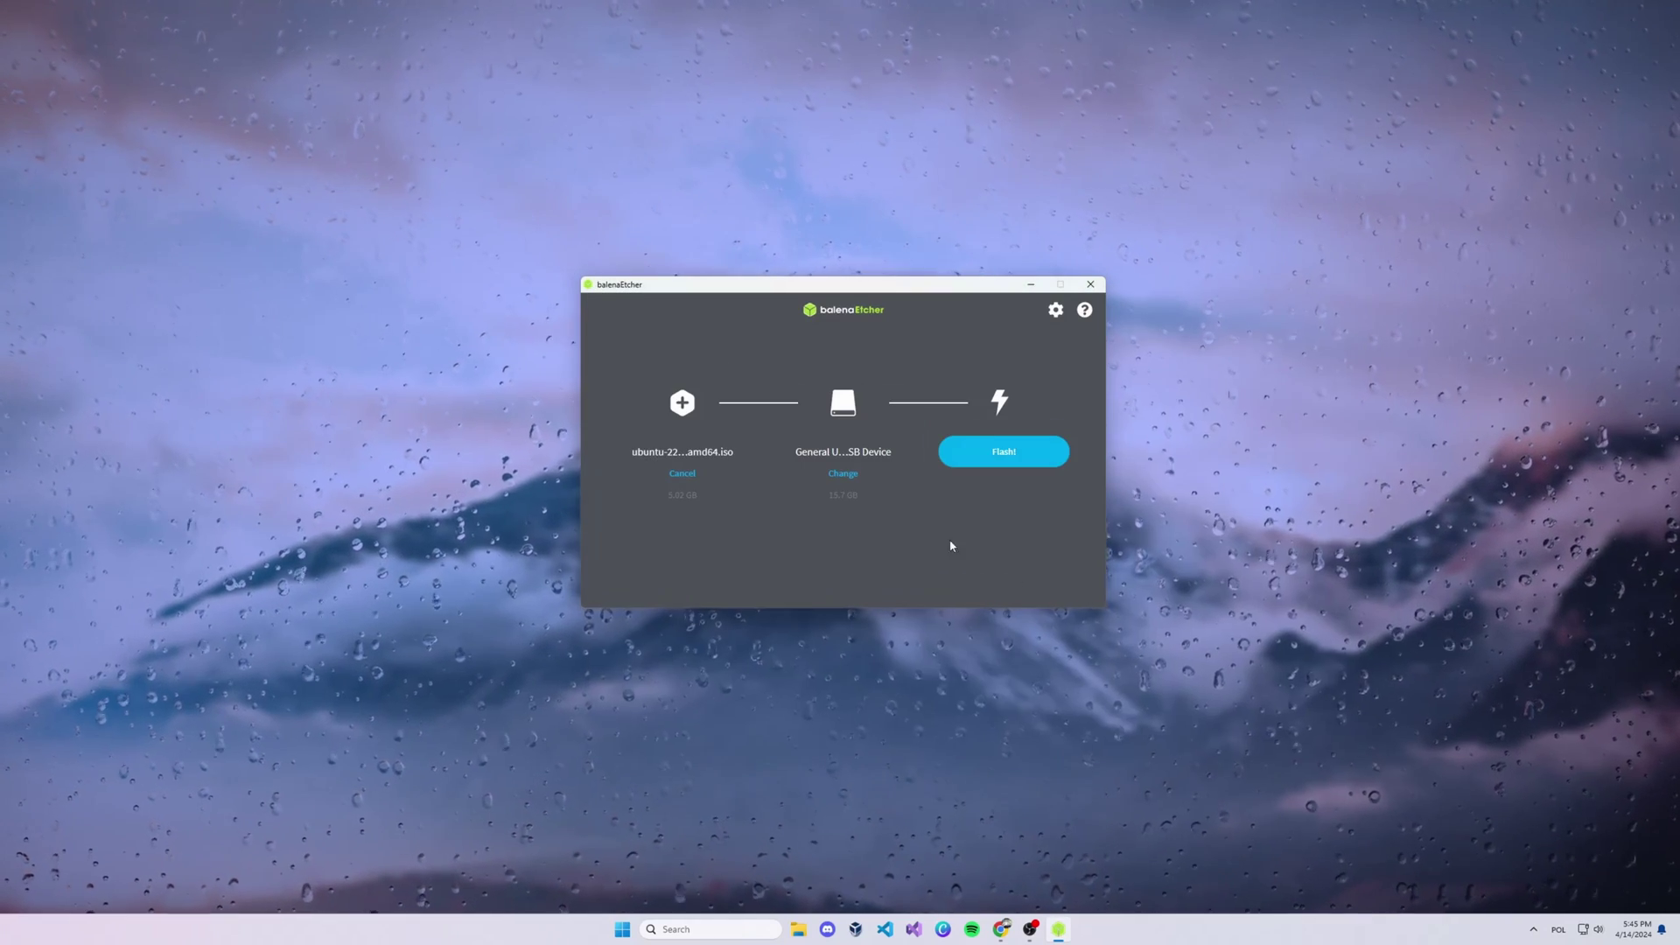
Step: Choose the General UDisk USB Device as the target and flash the Ubuntu ISO to it
{"action": "left_click", "coordinate": [862, 477]}
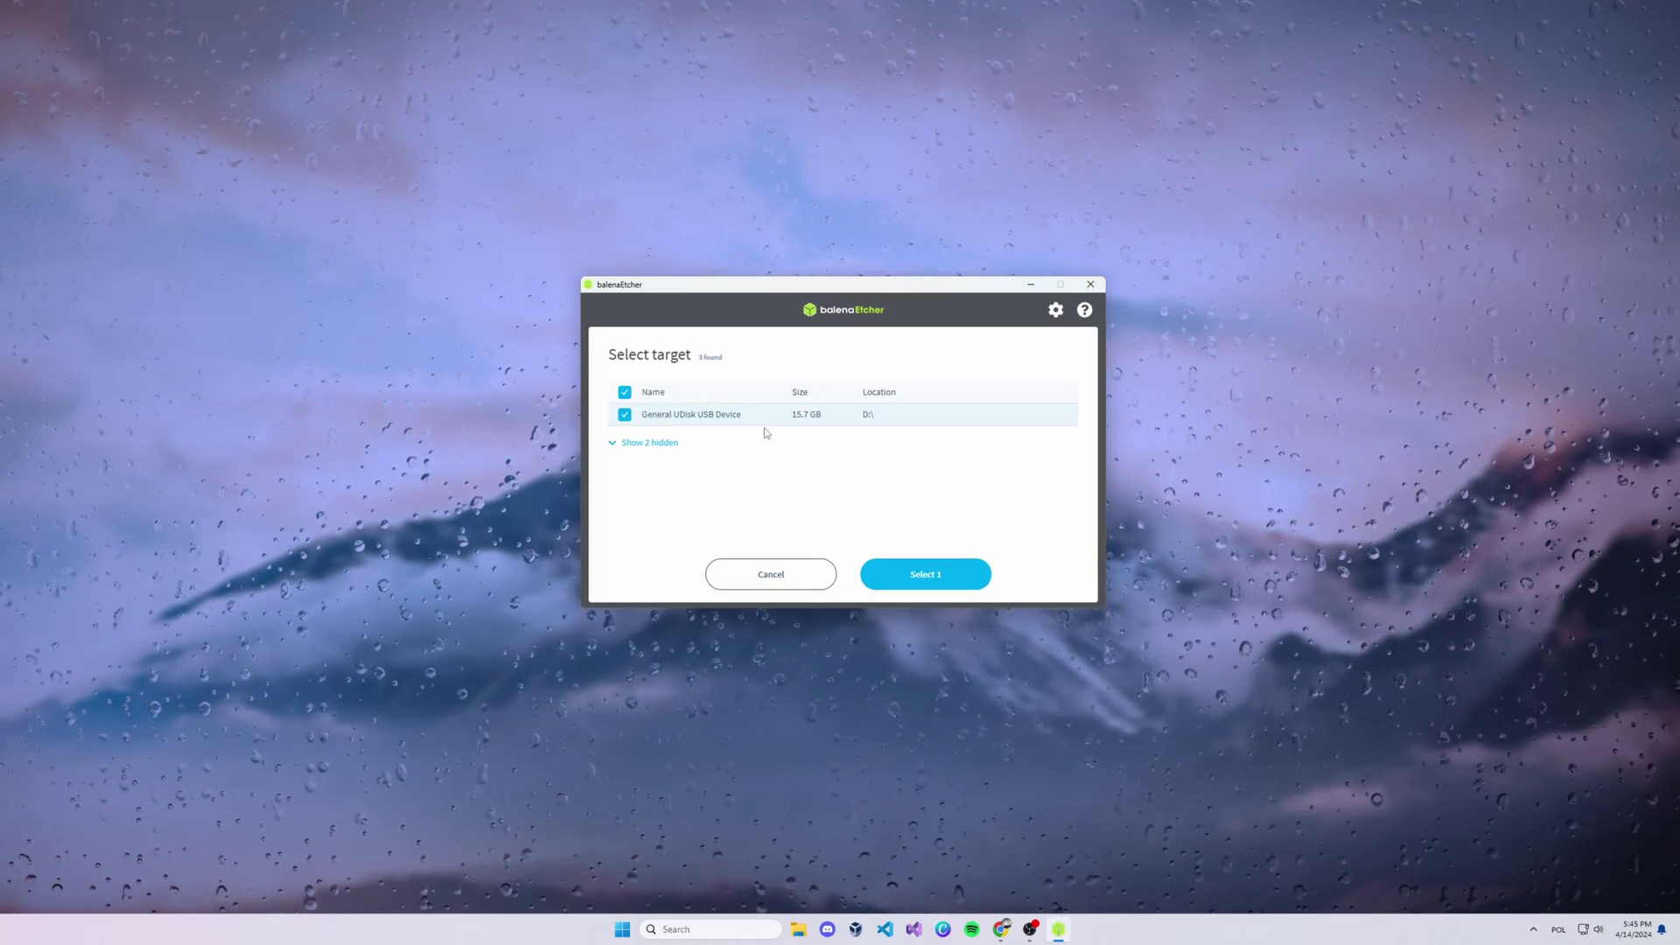
{"action": "left_click", "coordinate": [929, 574]}
{"action": "left_click", "coordinate": [999, 455]}
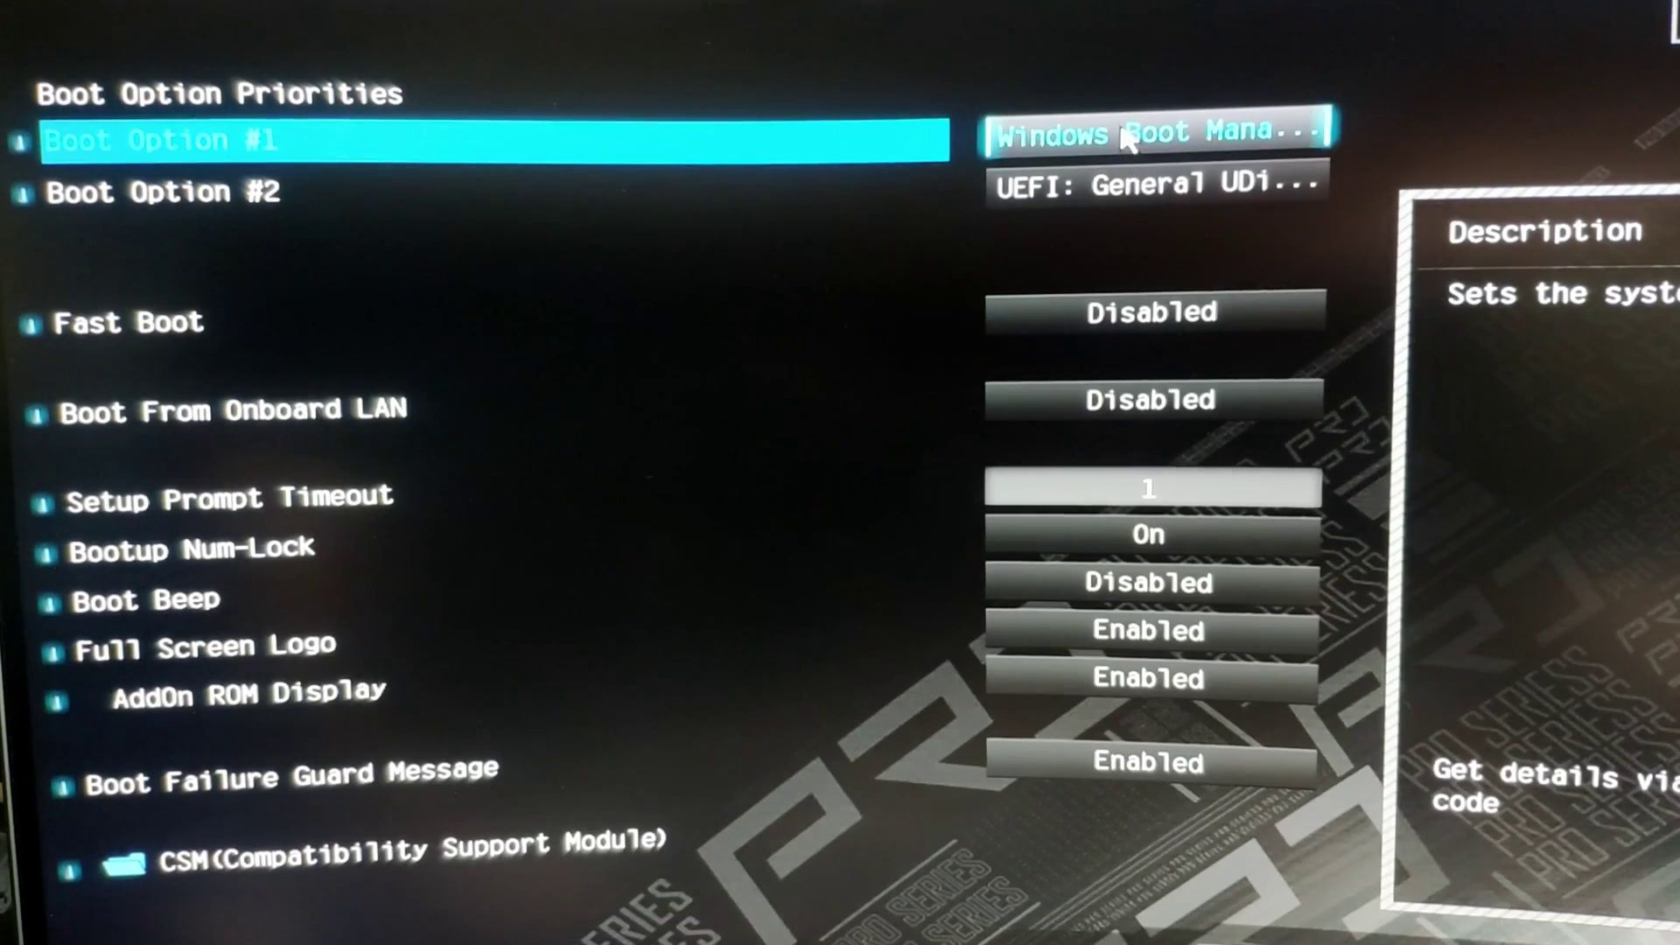
Step: Set Boot Option #1 to the UEFI: General UDisk 5.00, Partition 2 USB drive
{"action": "left_click", "coordinate": [1129, 138]}
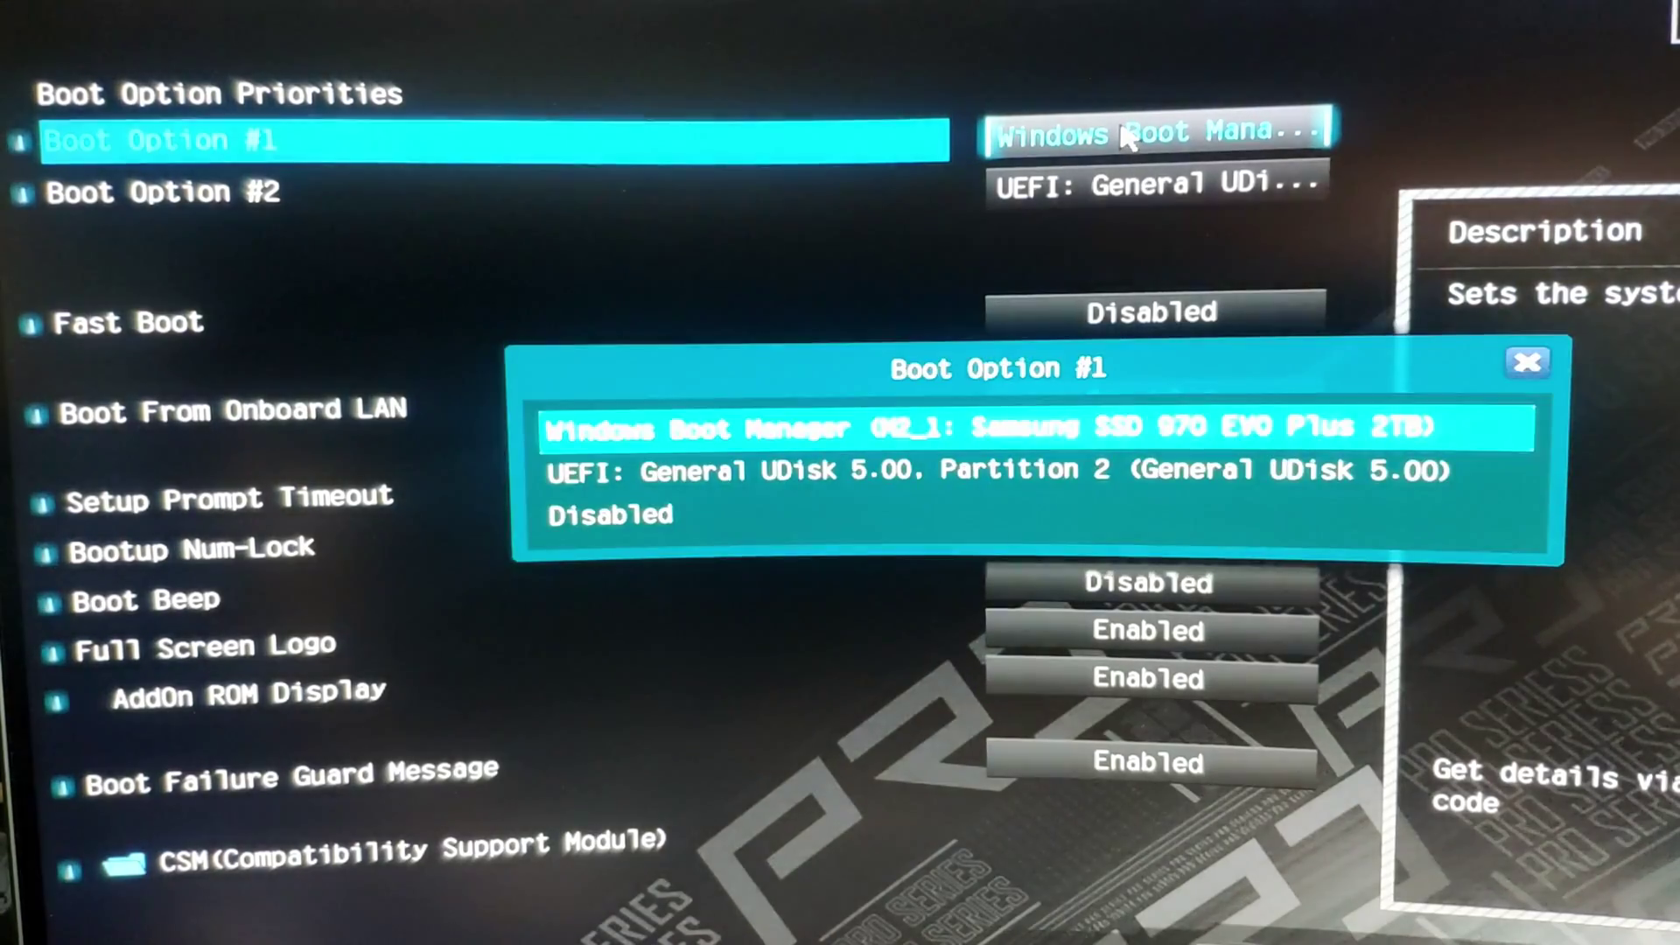
{"action": "left_click", "coordinate": [890, 468]}
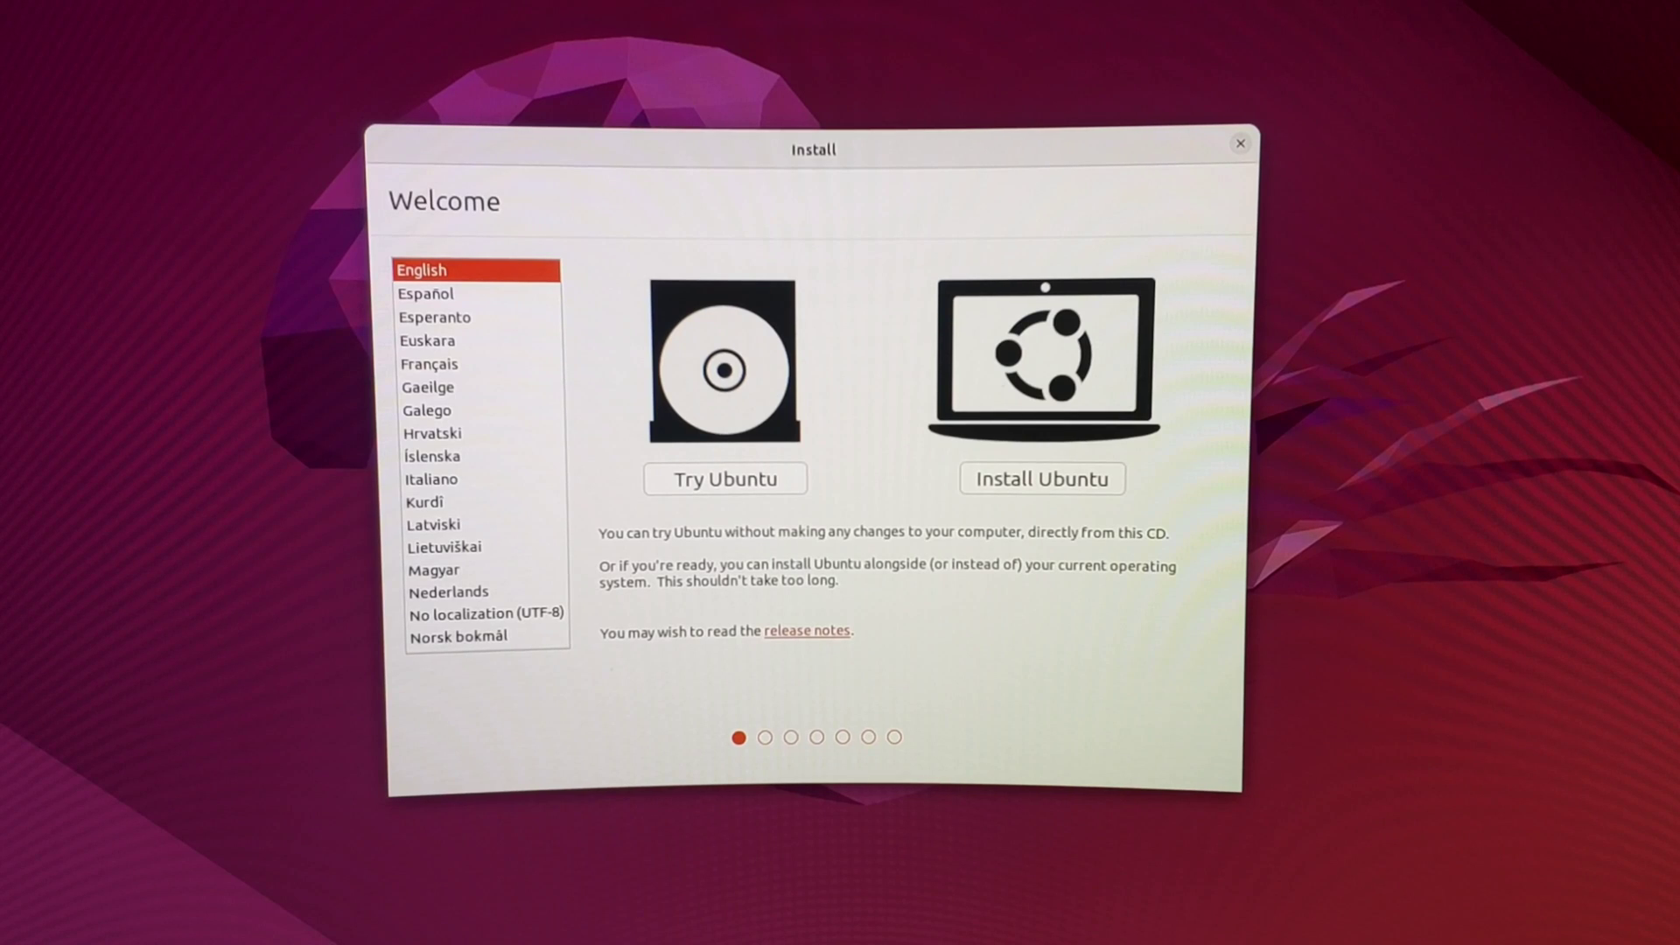
Step: Start the Ubuntu installation with the English (US) keyboard layout, a normal installation, update downloads and third-party software for graphics and Wi-Fi hardware
{"action": "left_click", "coordinate": [1043, 481]}
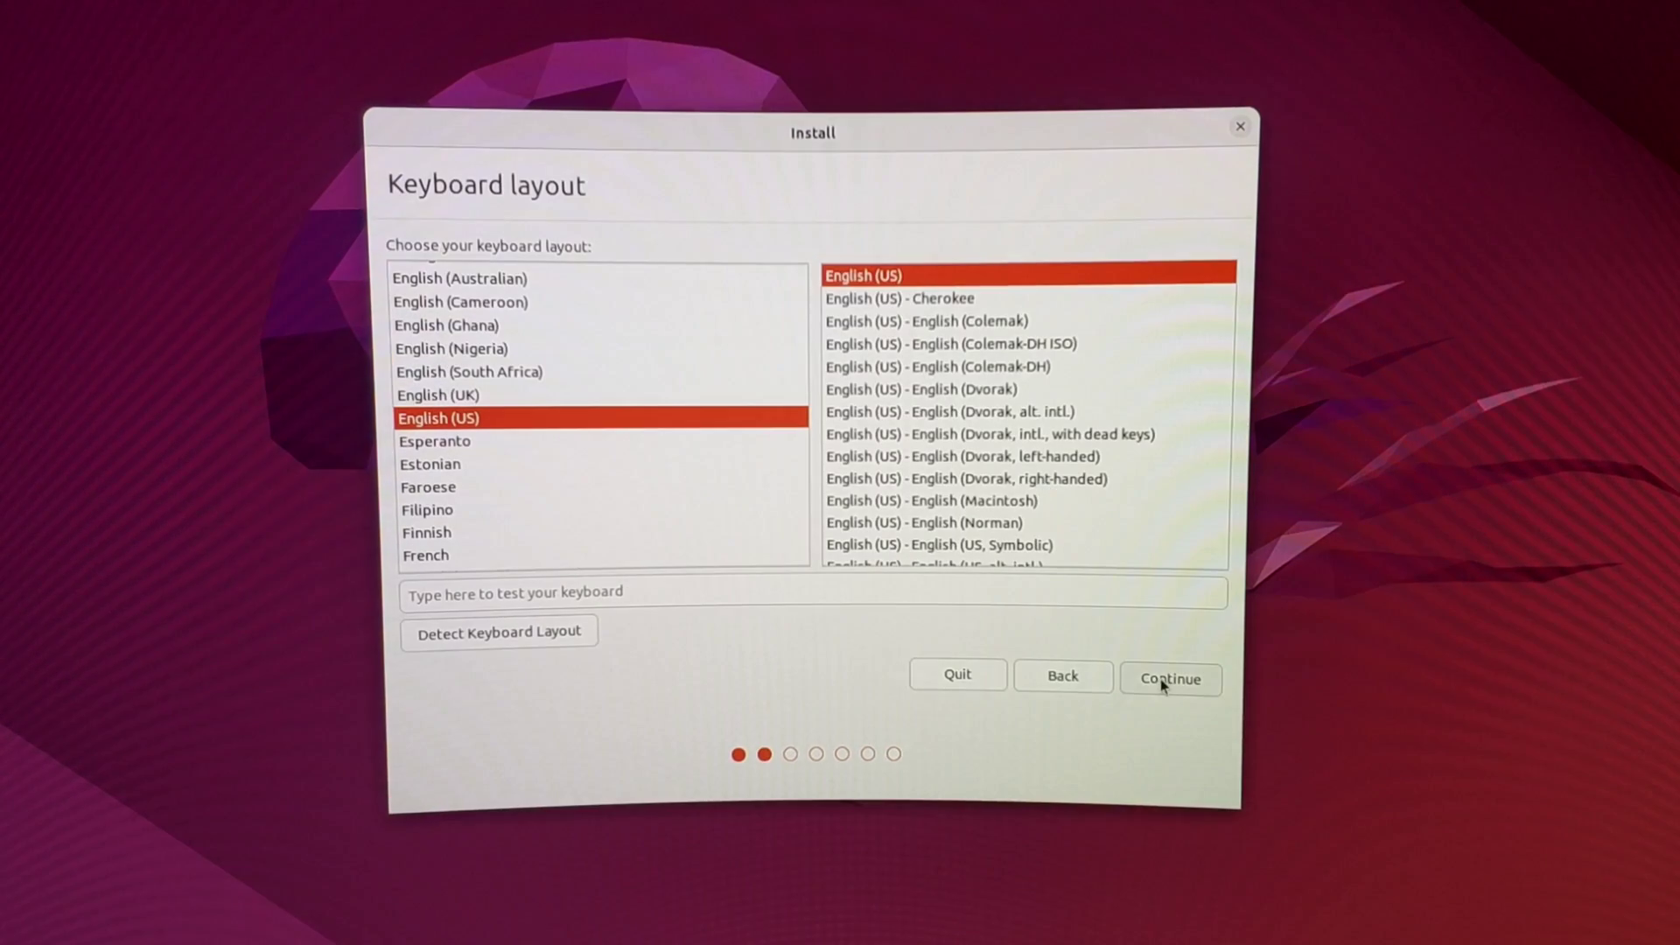
{"action": "left_click", "coordinate": [1161, 679]}
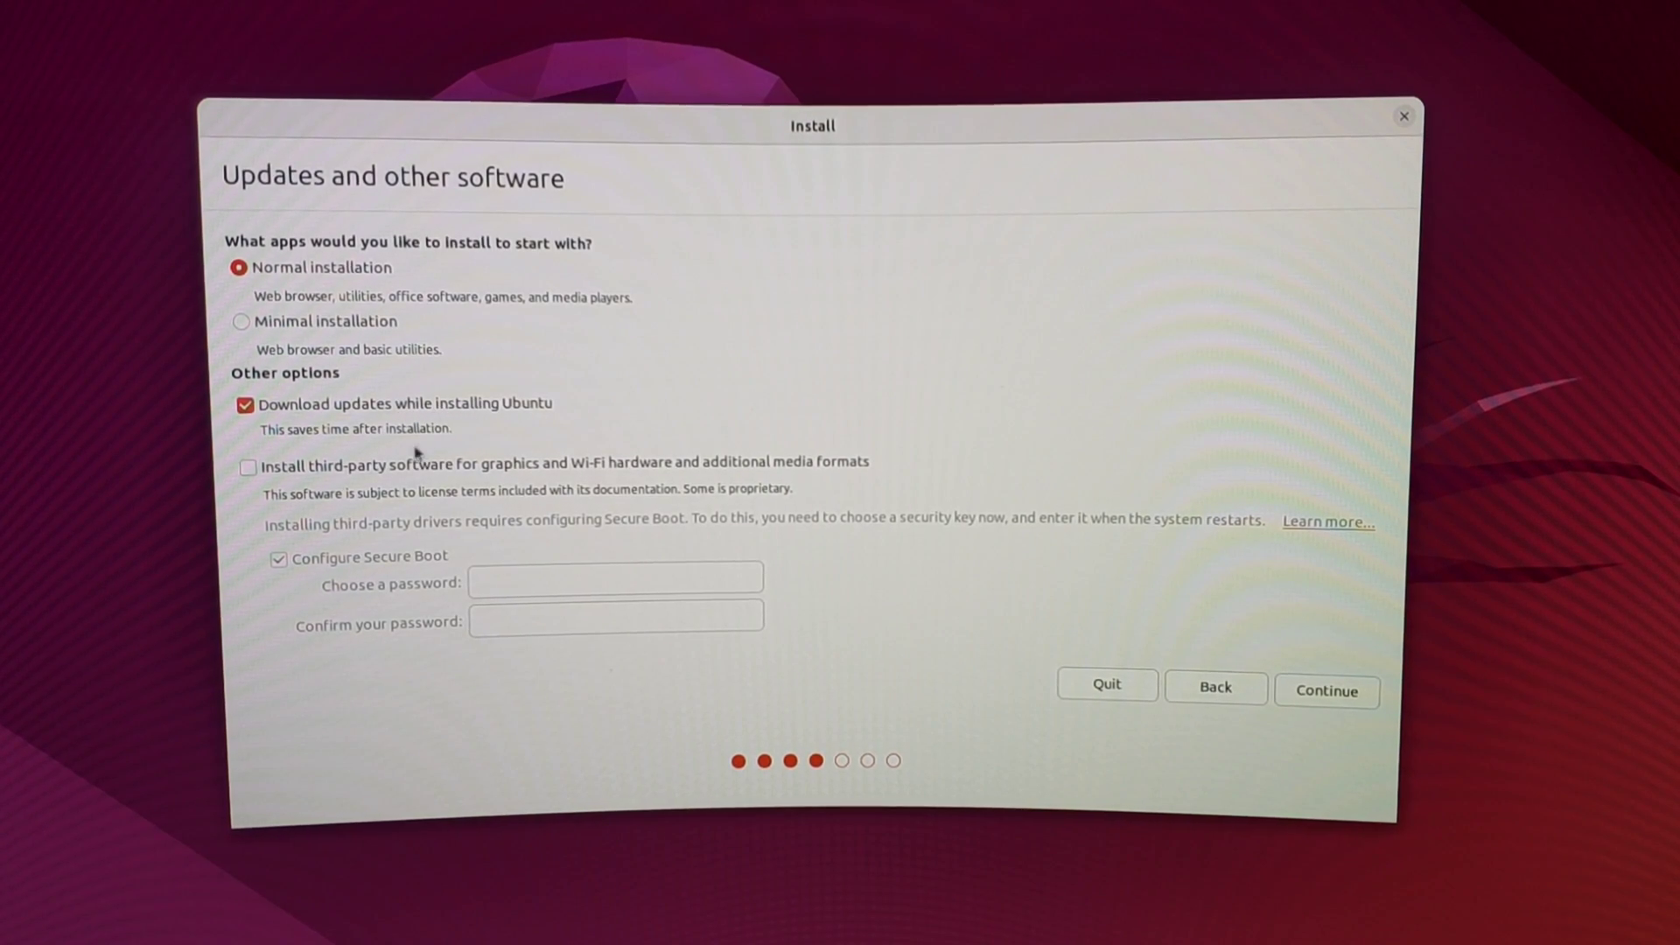
{"action": "left_click", "coordinate": [529, 470]}
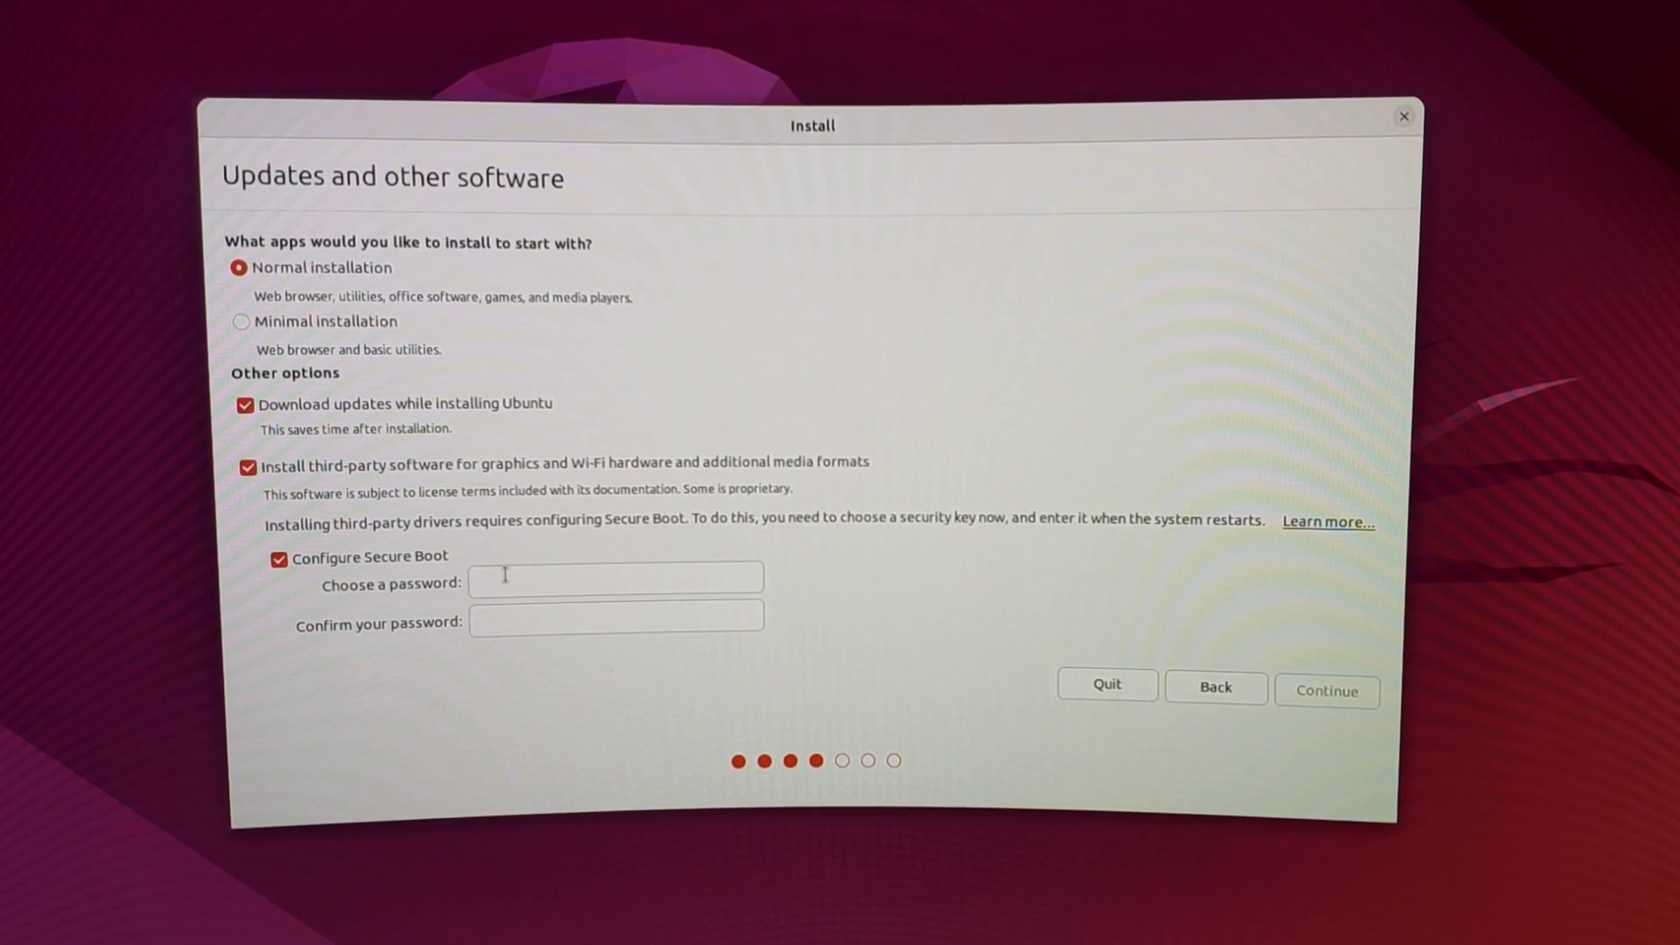
{"action": "left_click", "coordinate": [1327, 690]}
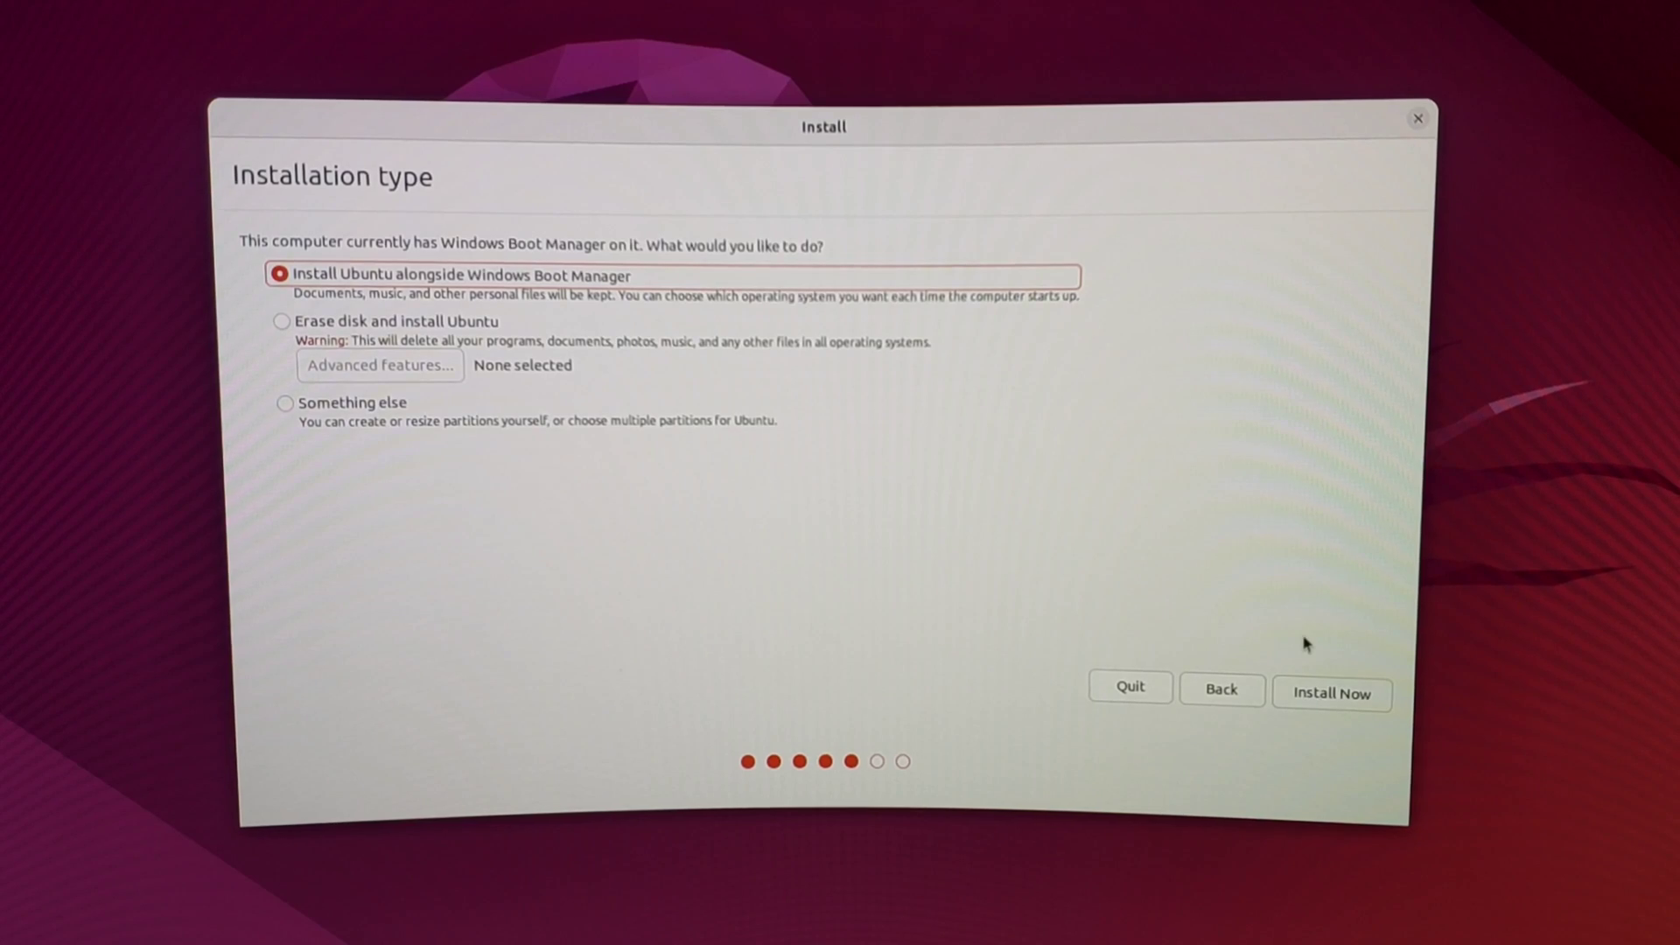
Step: Choose to erase the 500.1 GB MSI M450 disk (/dev/nvme1n1), install Ubuntu on it, and confirm writing the changes
{"action": "left_click", "coordinate": [278, 320]}
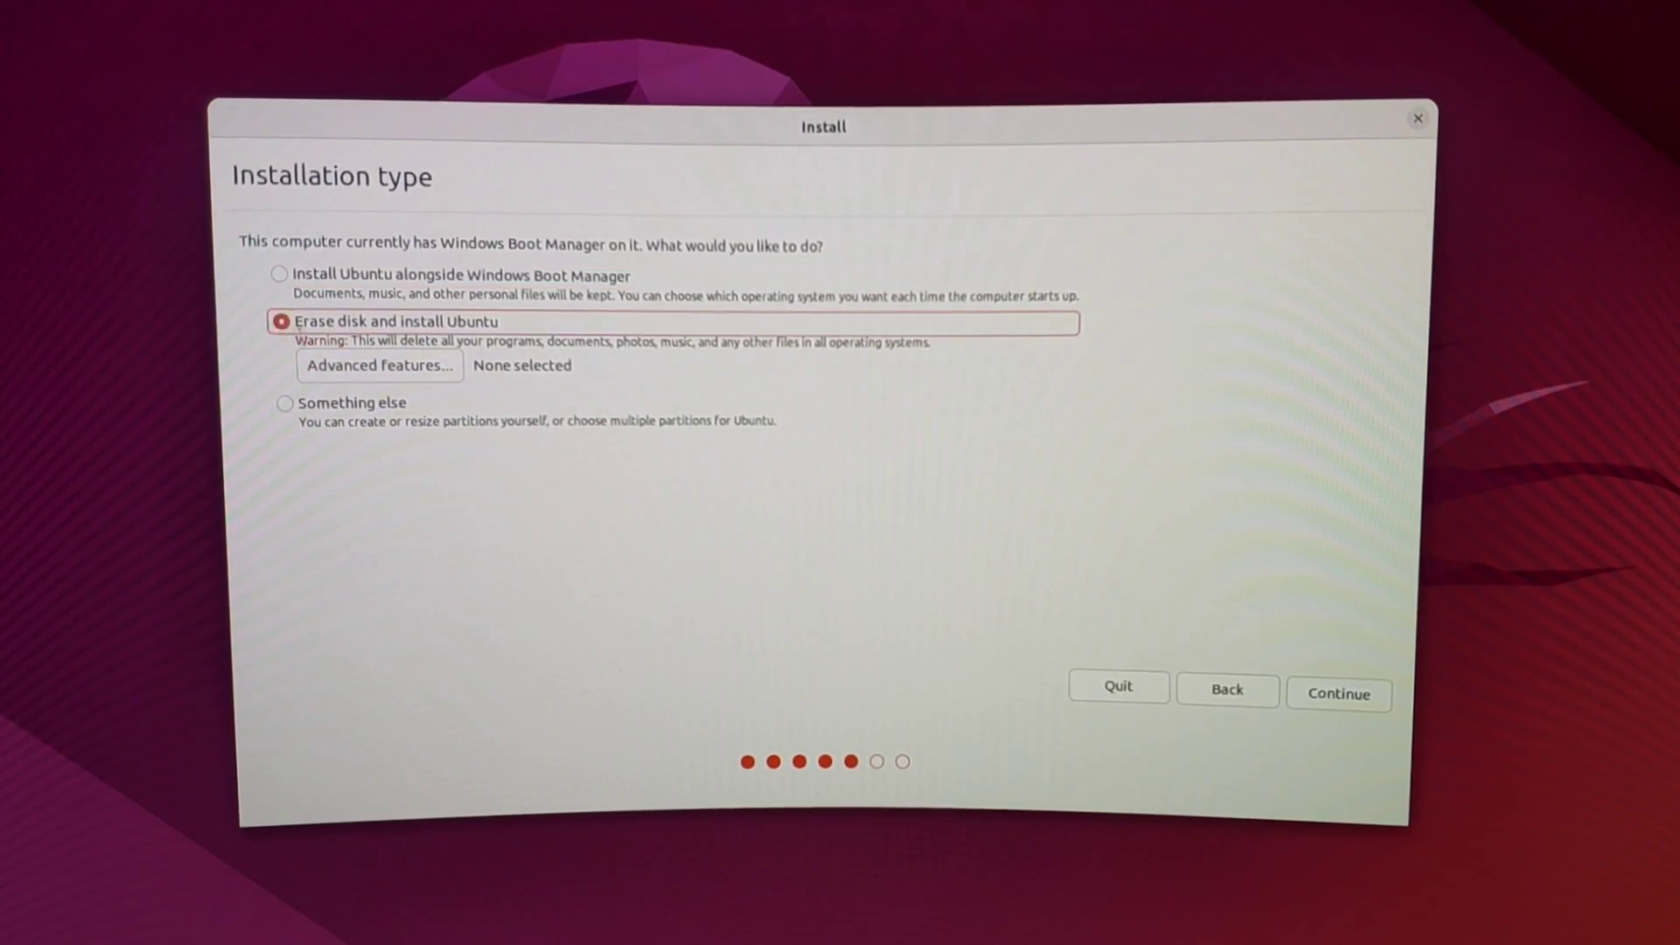
{"action": "left_click", "coordinate": [1326, 692]}
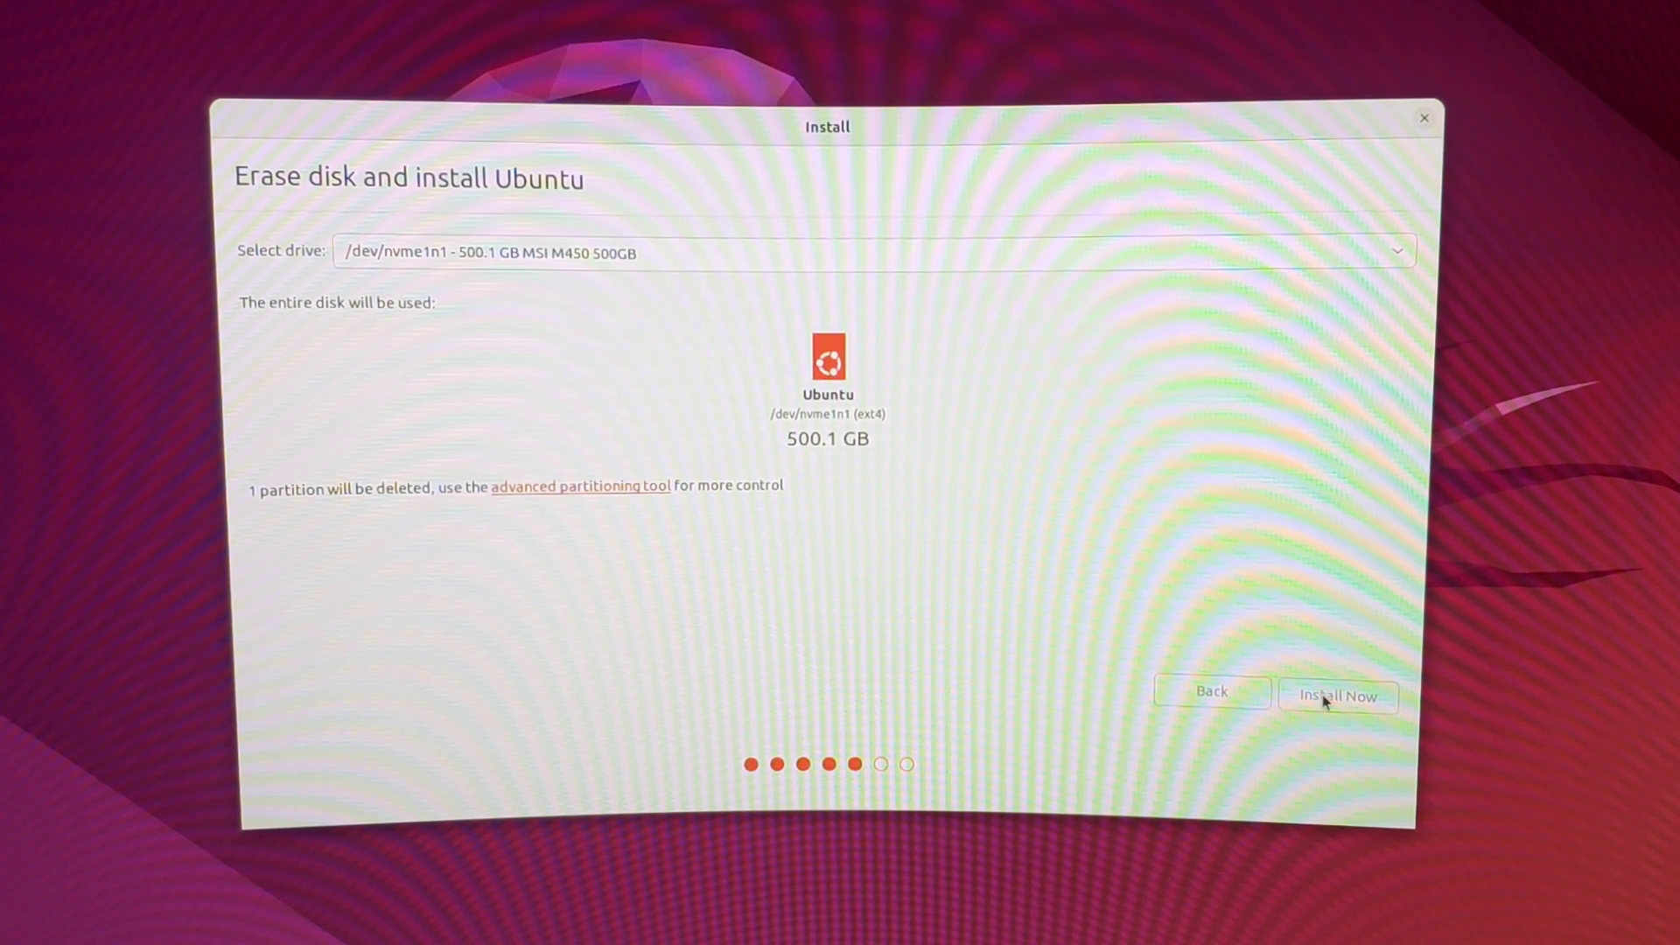
{"action": "left_click", "coordinate": [1324, 697]}
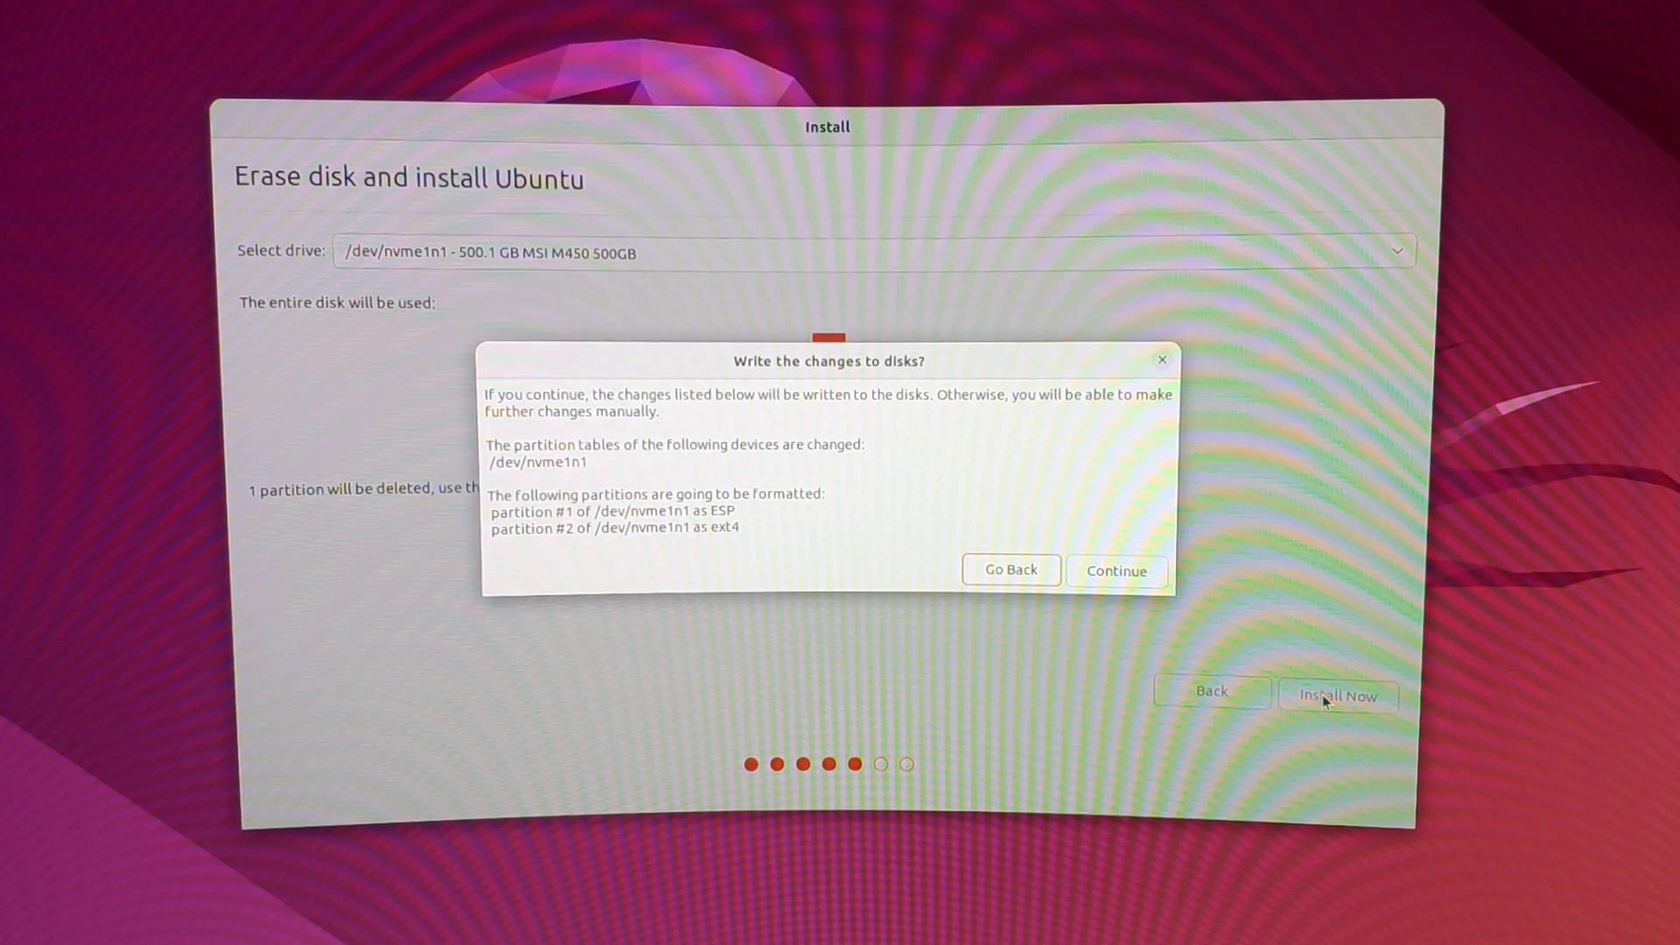
{"action": "left_click", "coordinate": [1111, 572]}
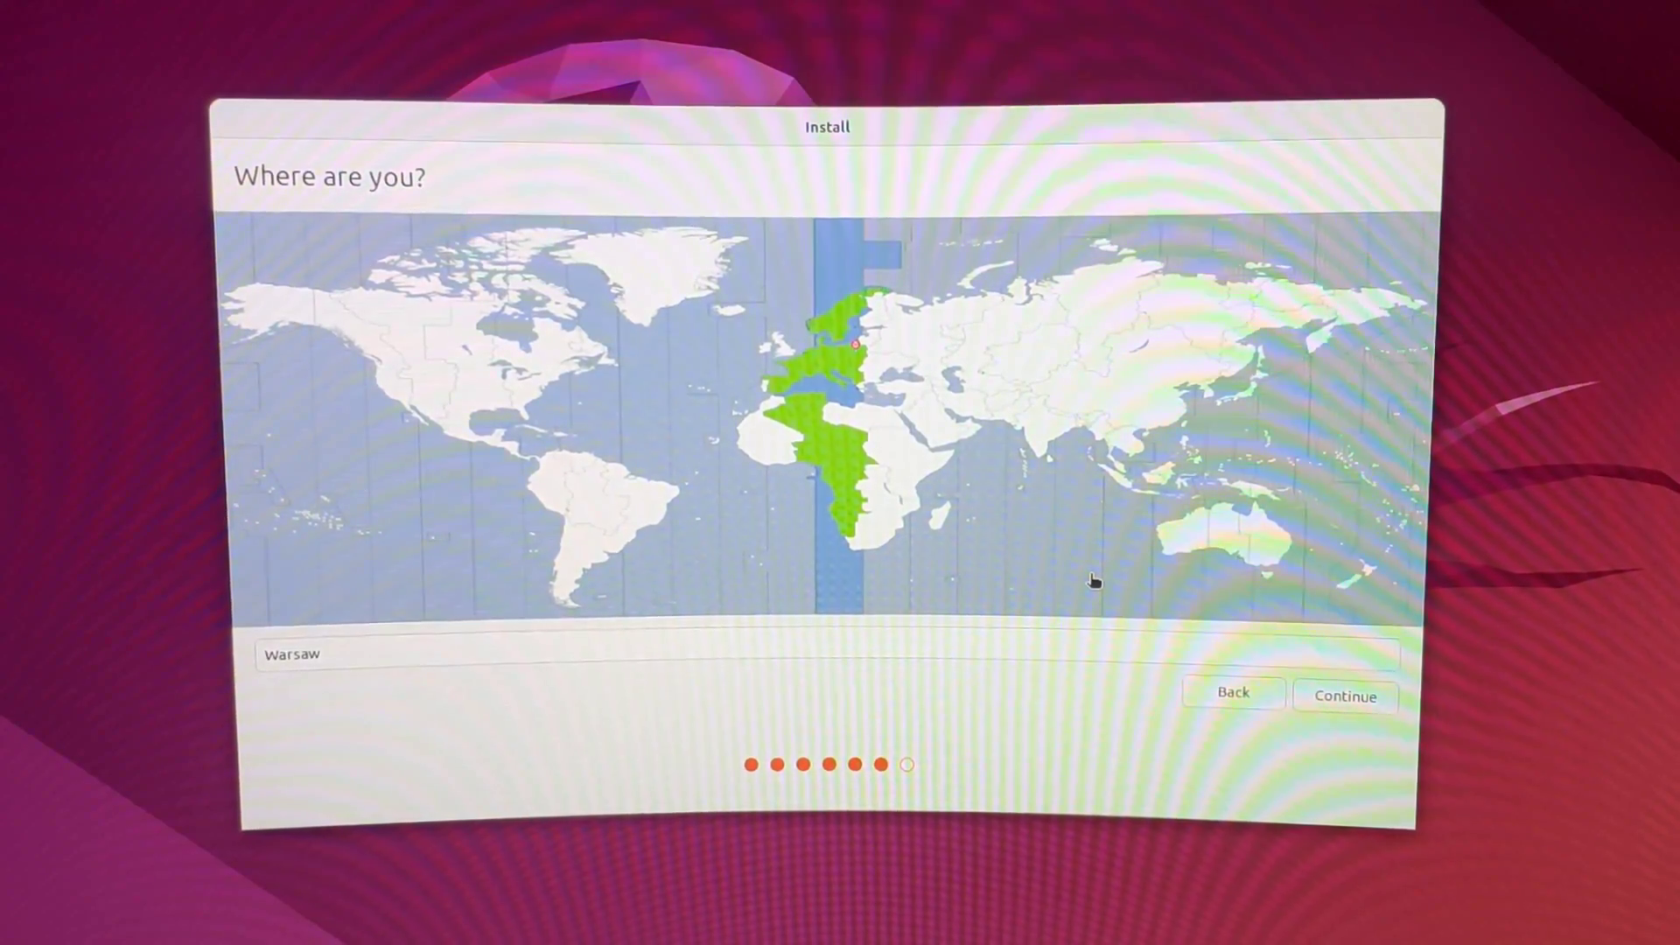
Step: Accept Warsaw as the location and fill in the user's name for the new account
{"action": "left_click", "coordinate": [1339, 697]}
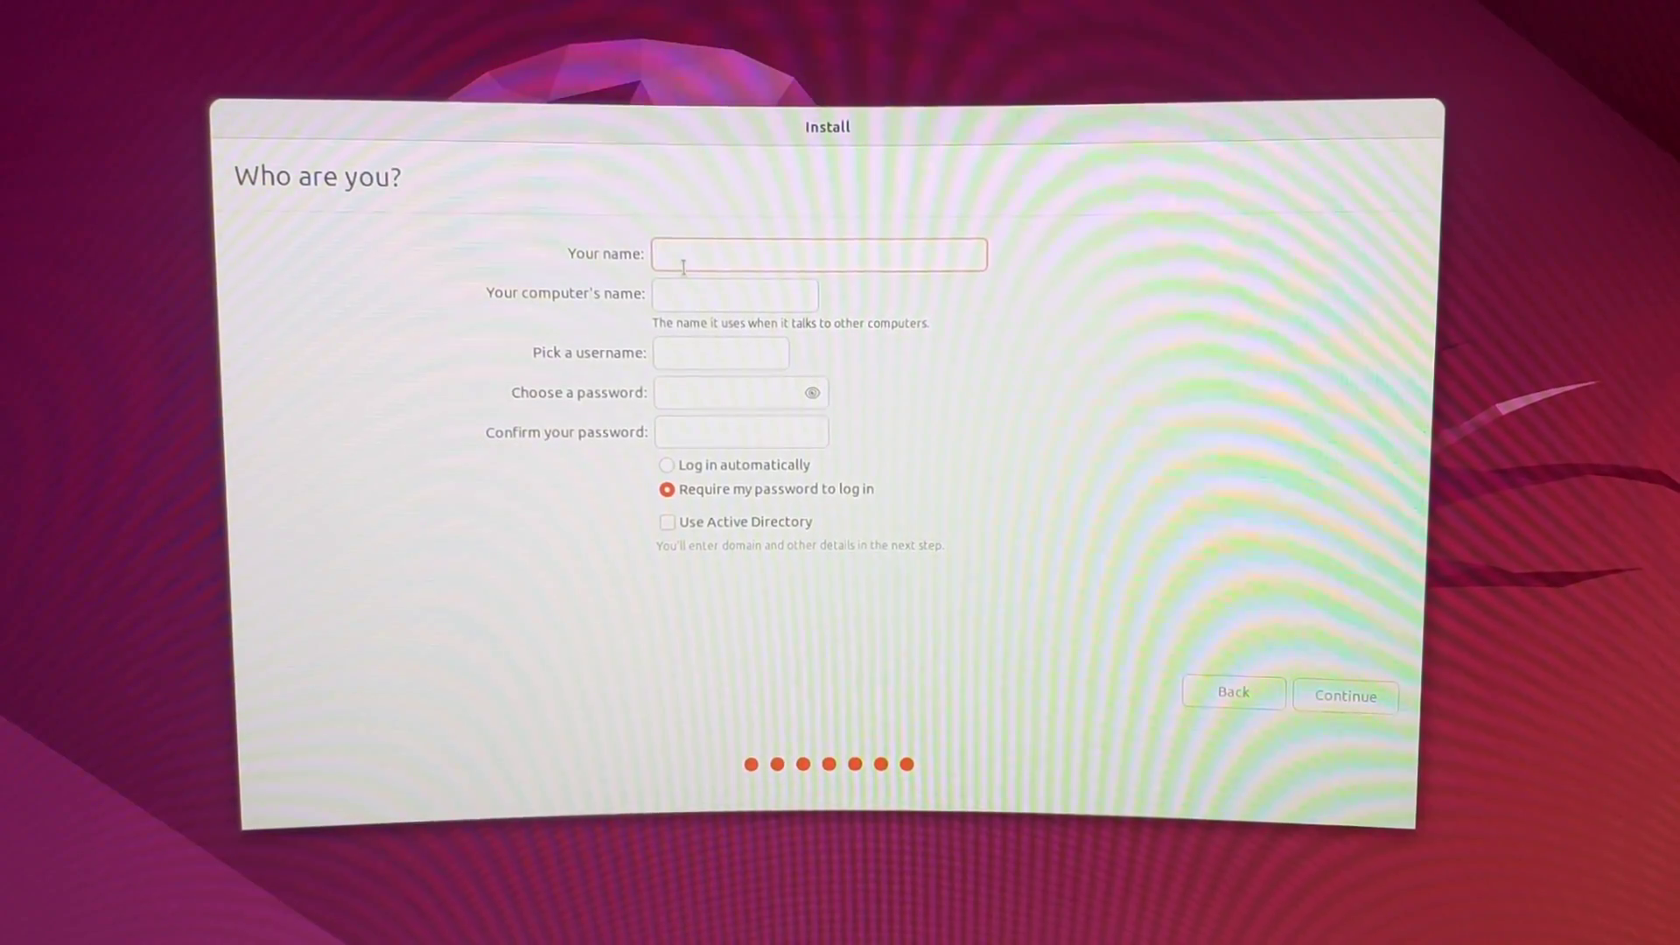
{"action": "type", "text": "screeck"}
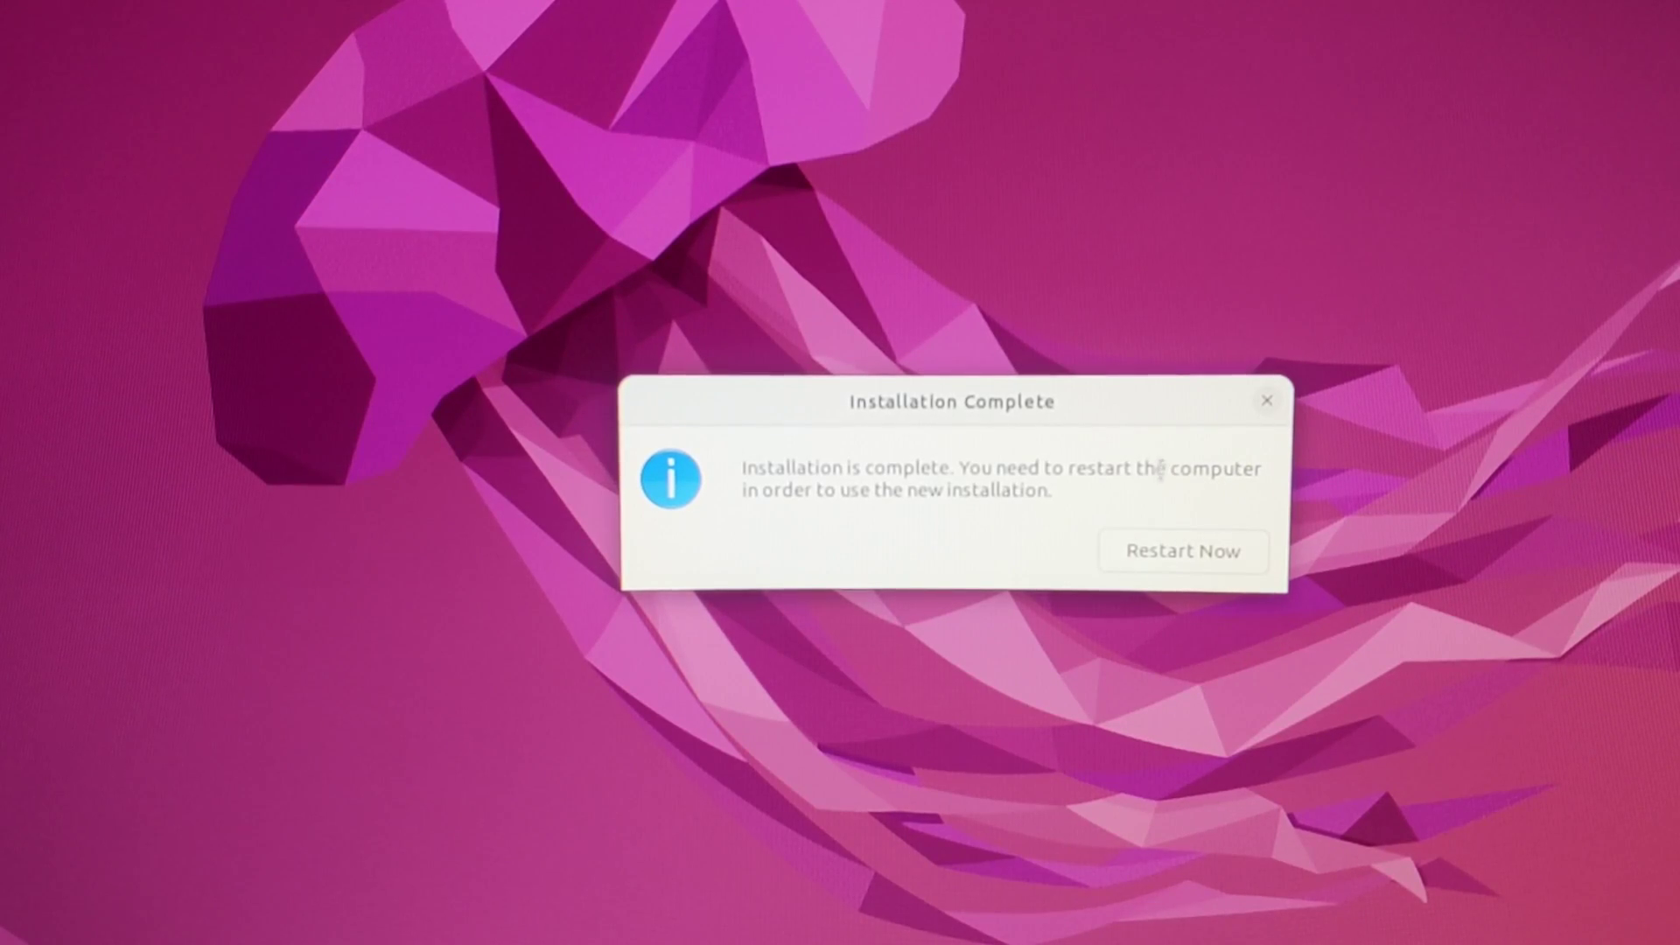
Step: Restart the computer after the installation and boot into Ubuntu from the boot menu
{"action": "left_click", "coordinate": [1175, 567]}
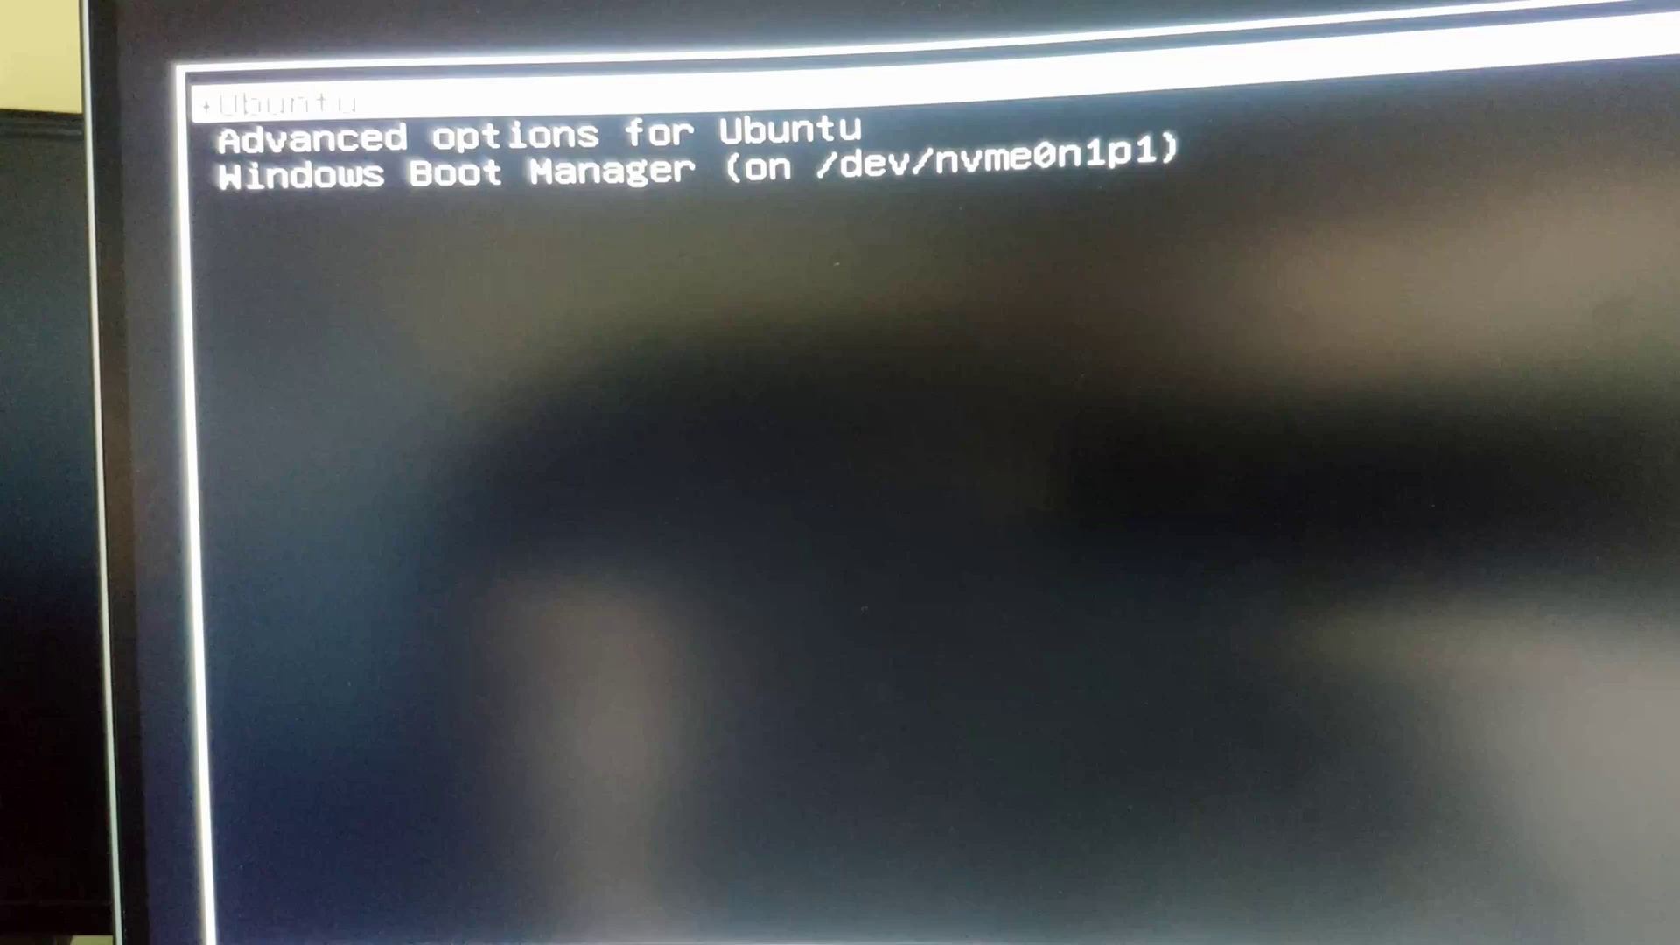
{"action": "key", "text": "Down"}
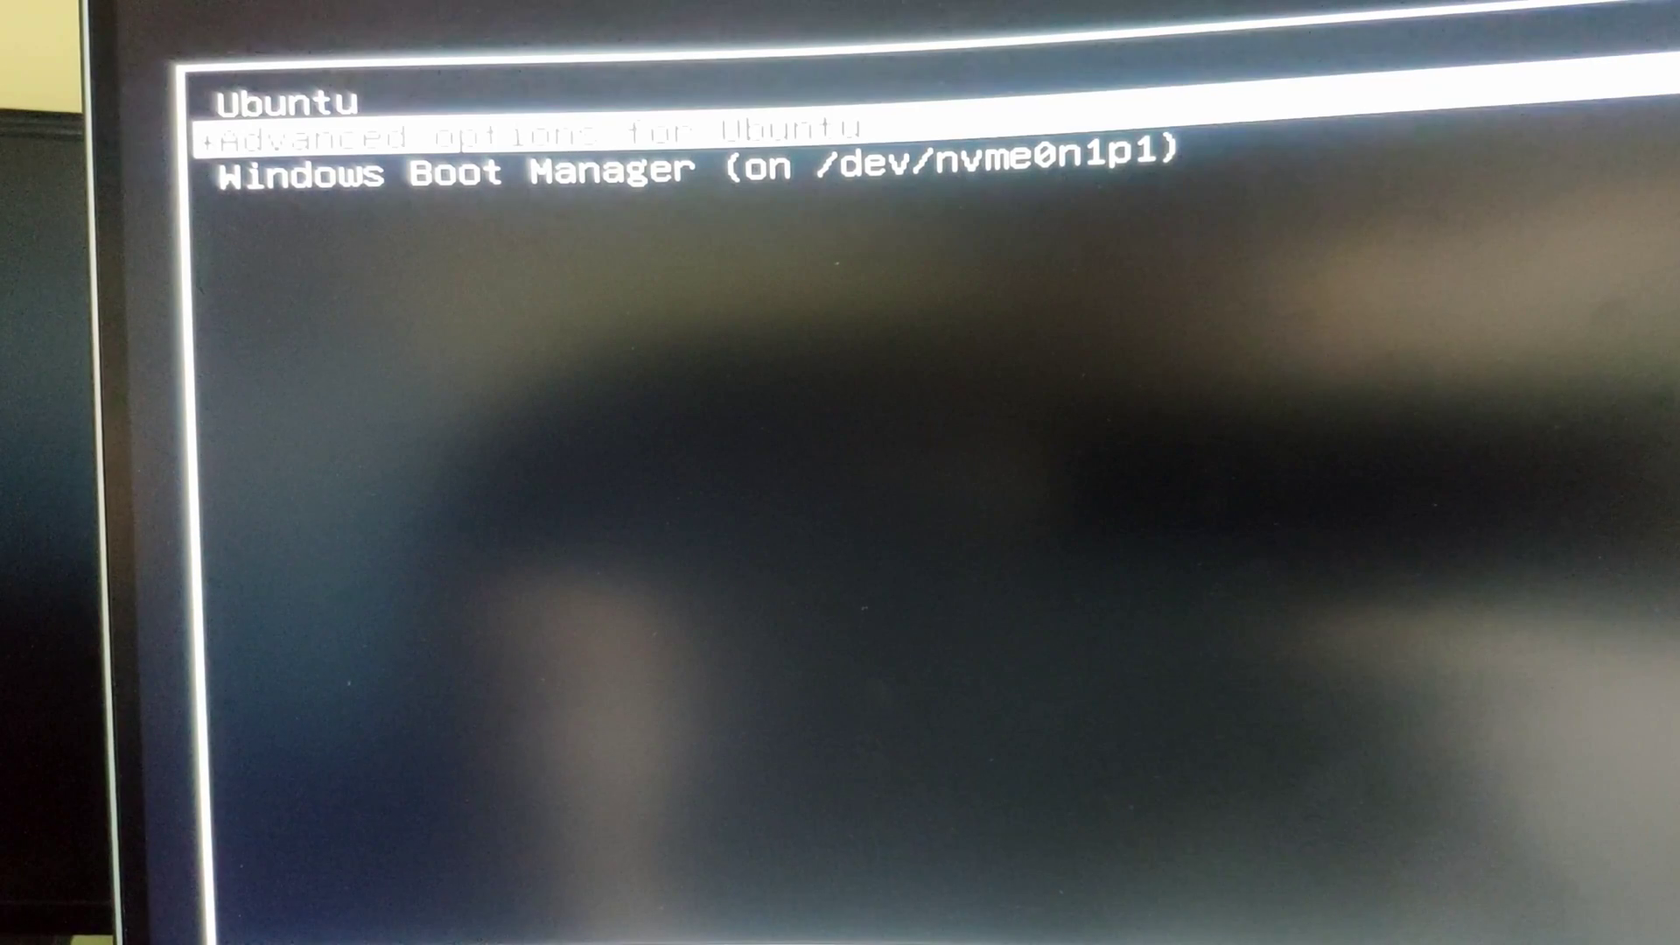
{"action": "key", "text": "Down"}
{"action": "key", "text": "Up"}
{"action": "key", "text": "Up"}
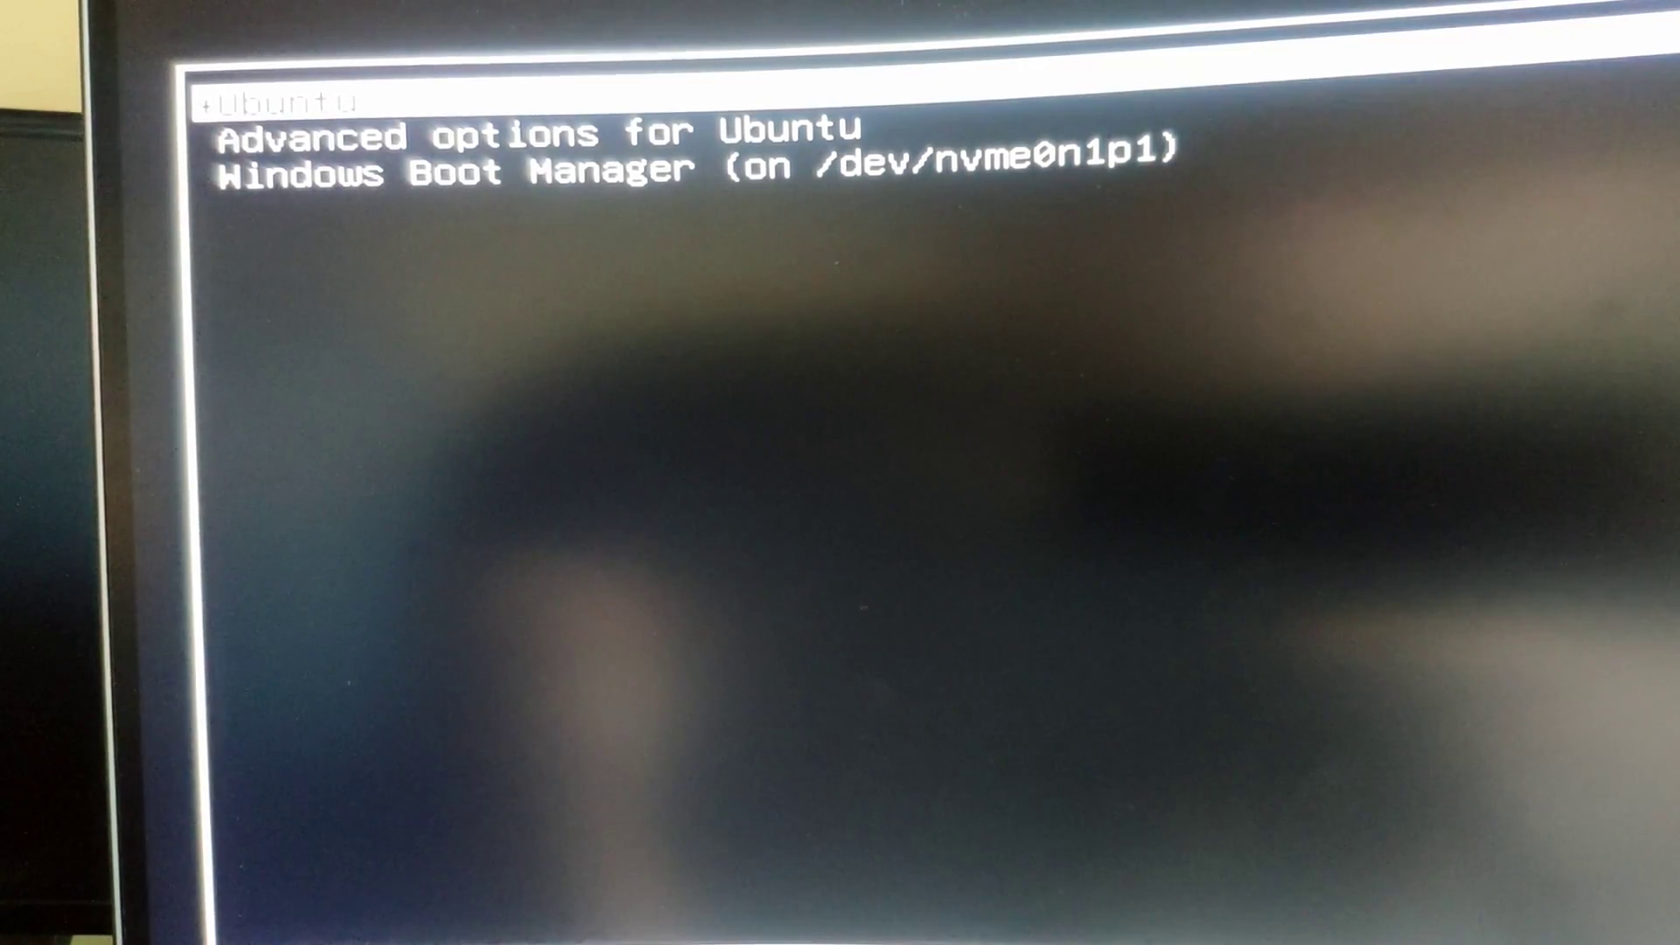
{"action": "key", "text": "Return"}
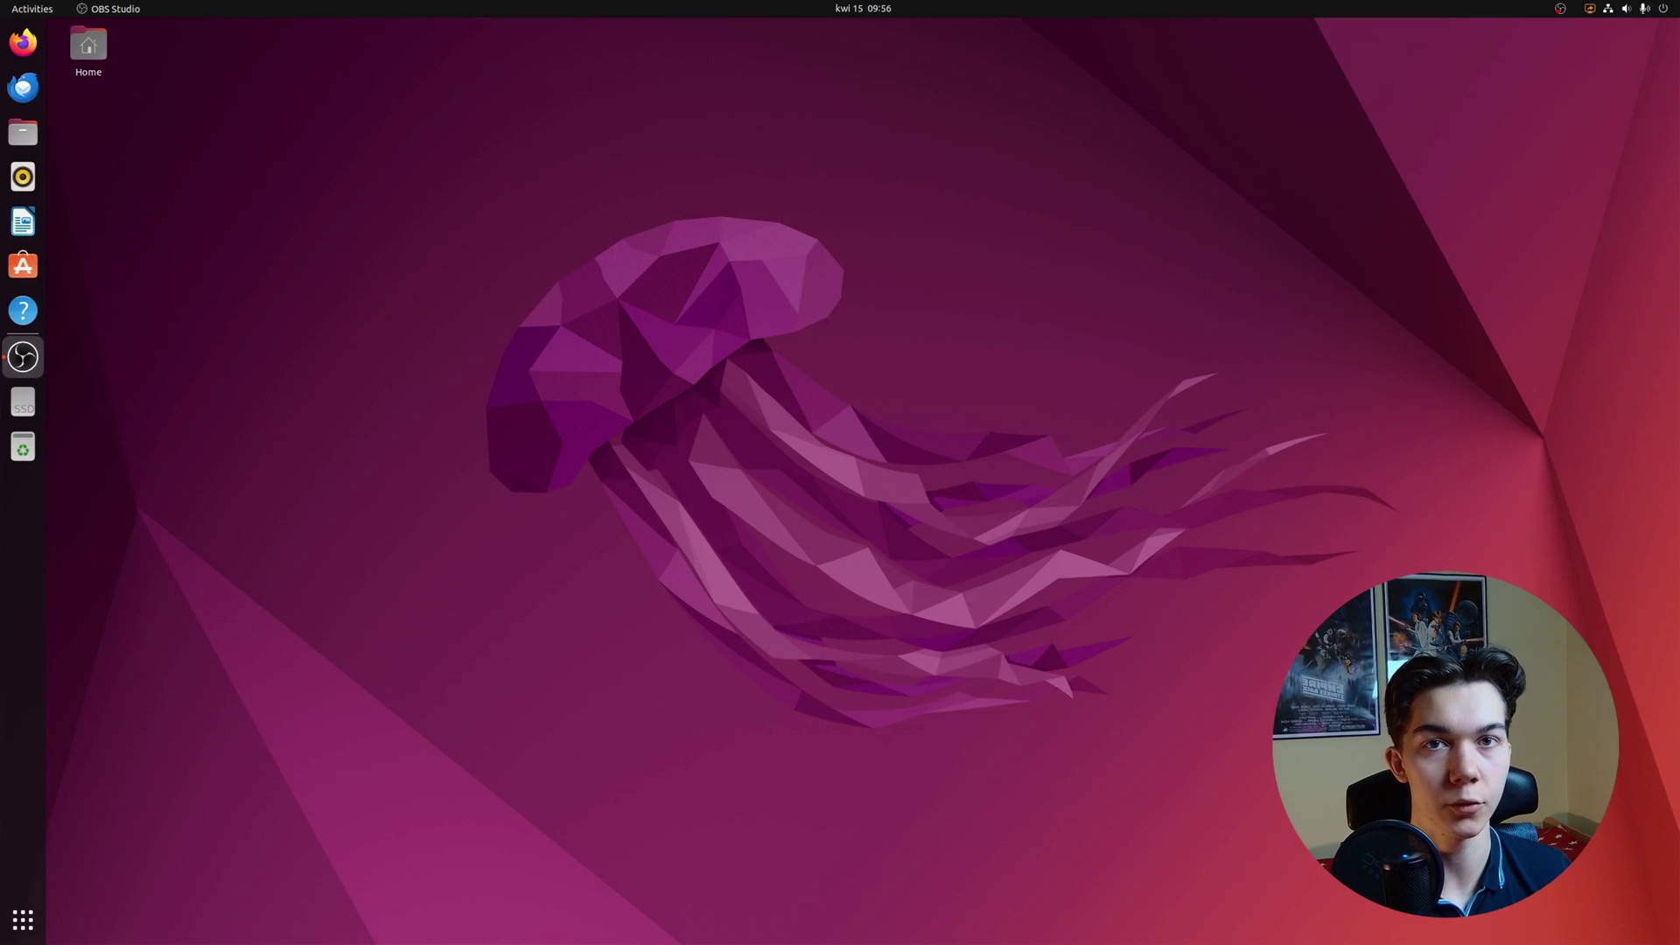
Step: Open a terminal in the Desktop folder and enter the command "sudo apt update" without running it
{"action": "right_click", "coordinate": [219, 166]}
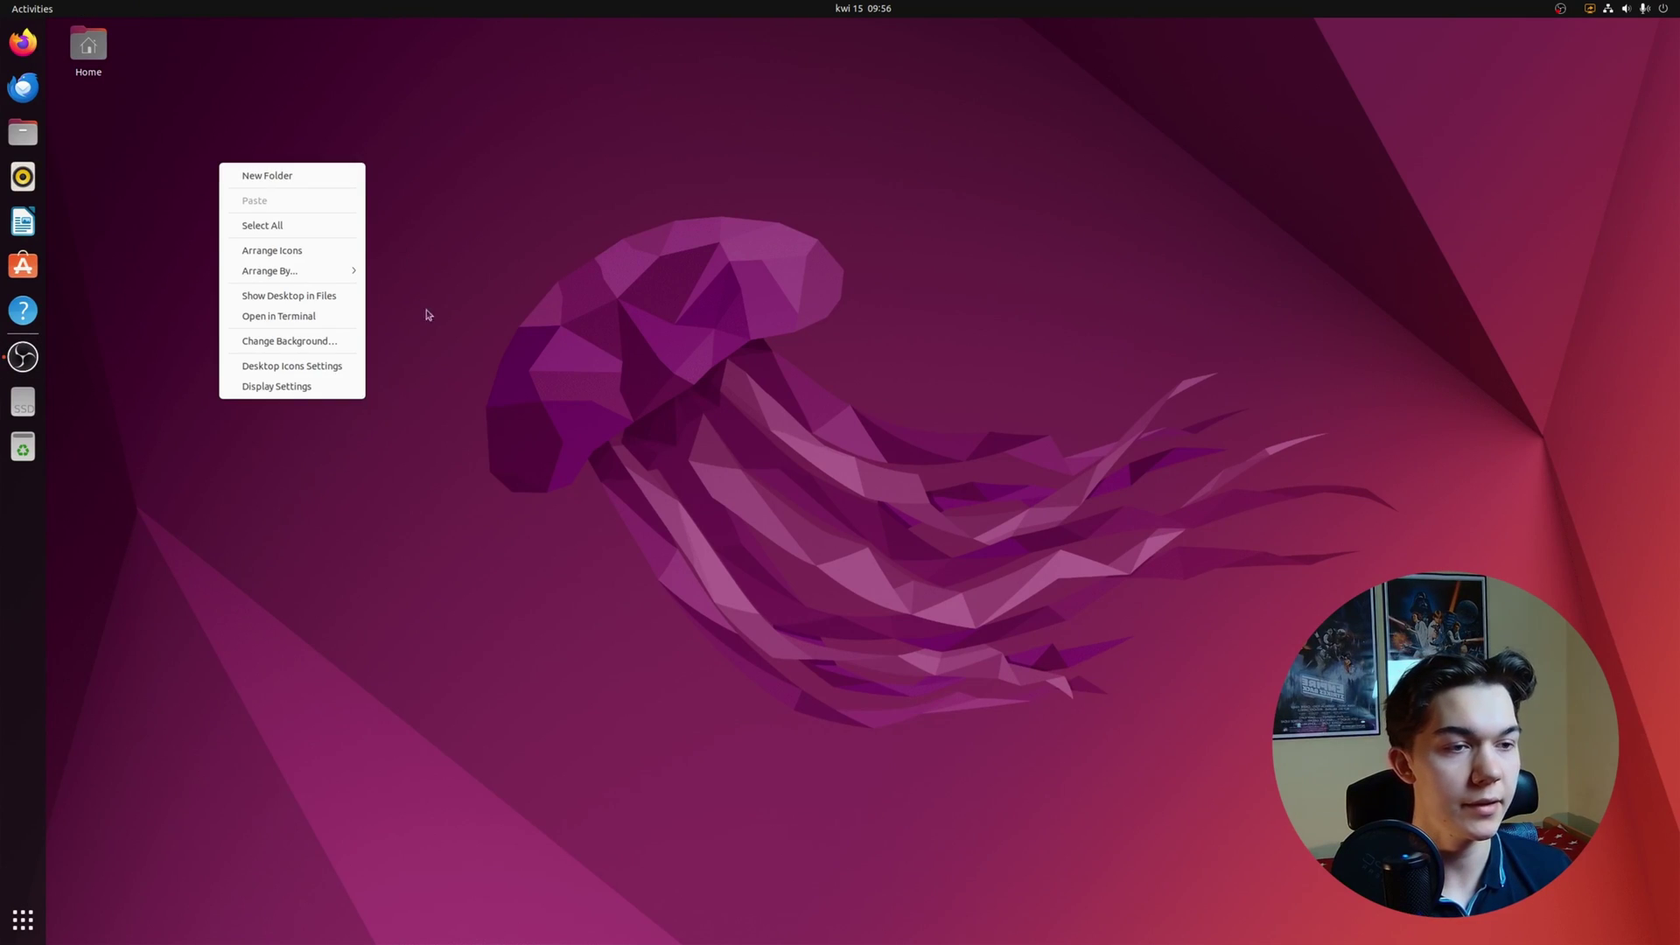
{"action": "left_click", "coordinate": [272, 319]}
{"action": "left_click_drag", "start_coordinate": [255, 40], "coordinate": [487, 137]}
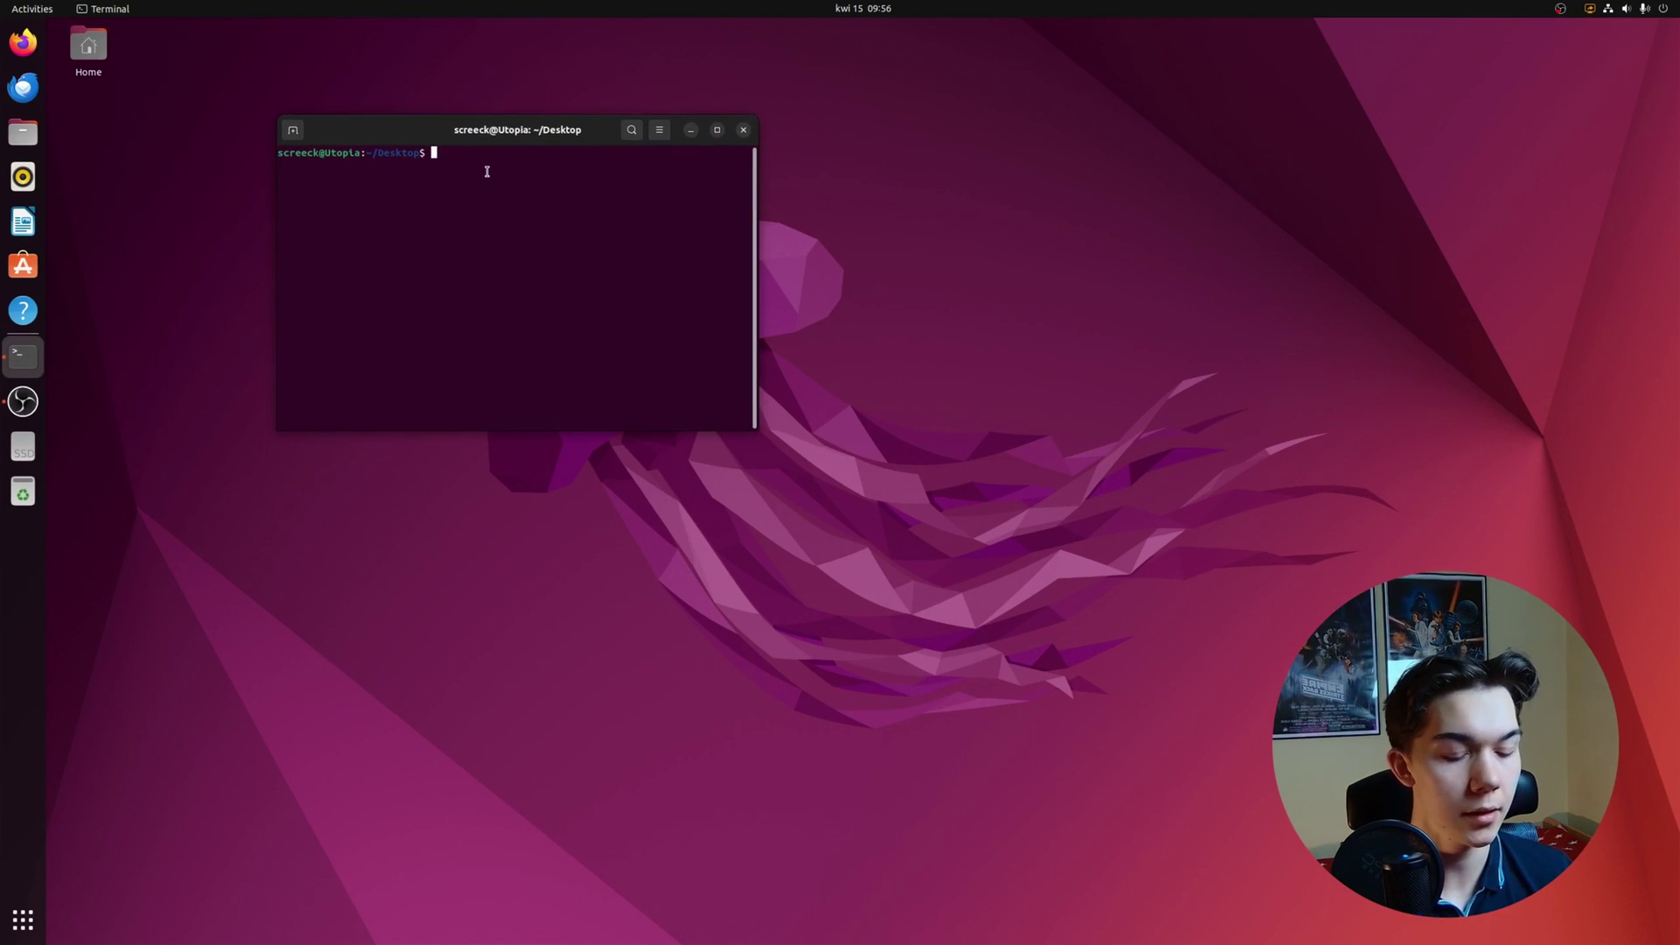
{"action": "type", "text": "sudo apt "}
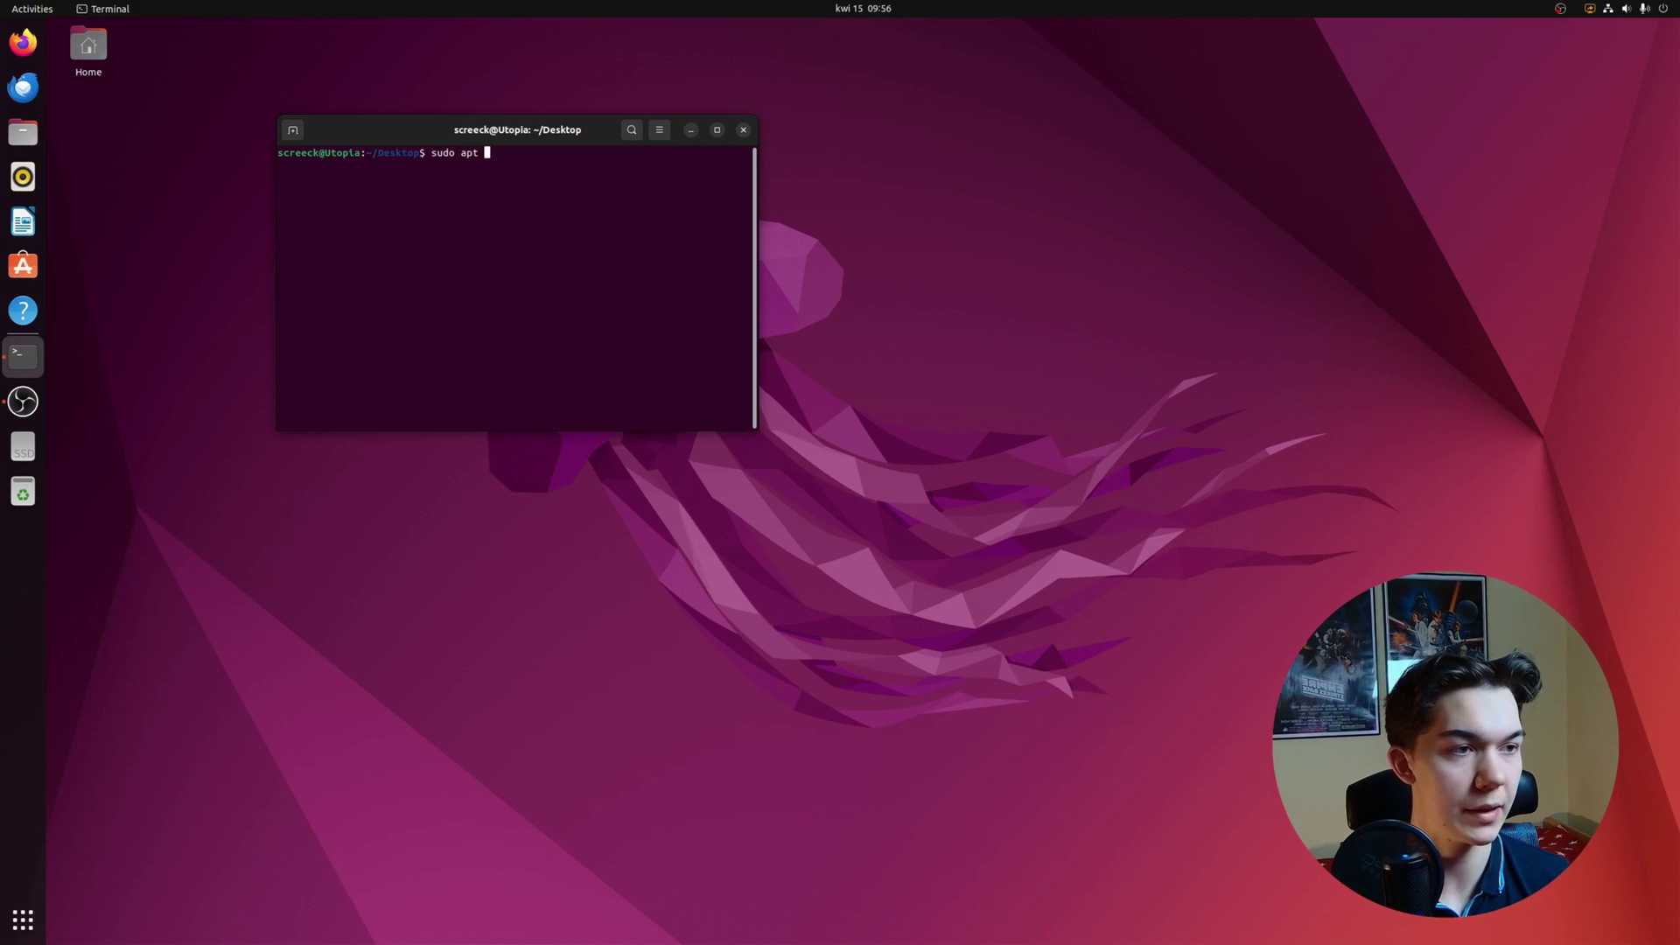
{"action": "type", "text": "update"}
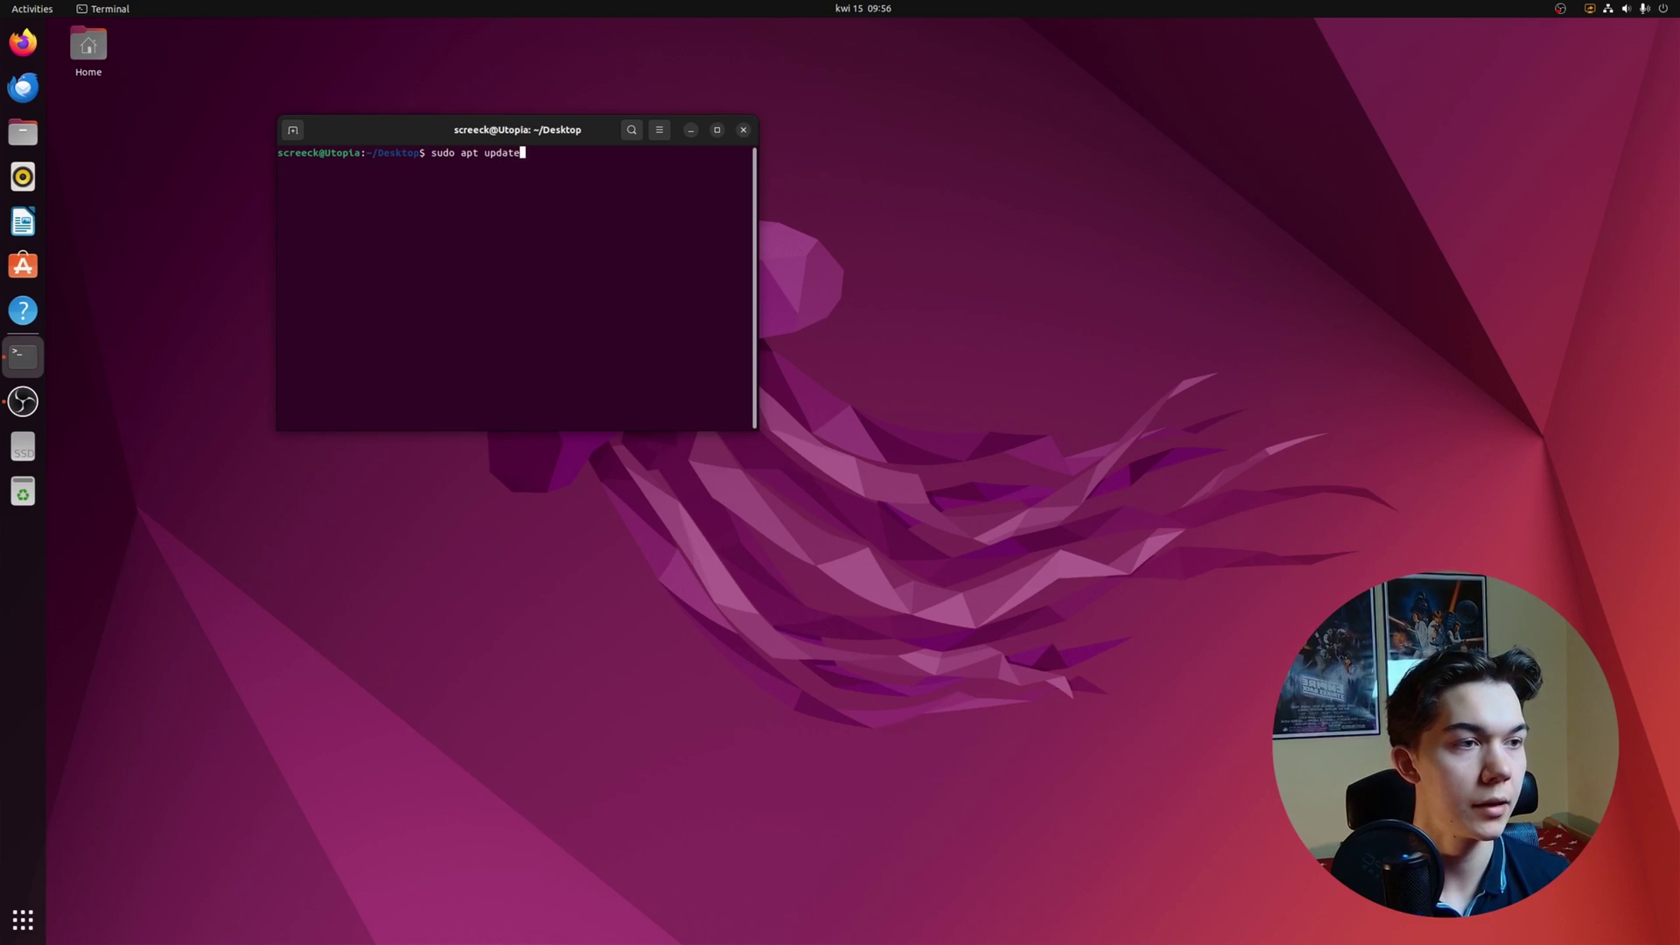
Step: Replace the terminal command with "sudo apt install virtualbox" without running it, and close the terminal
{"action": "triple_click", "coordinate": [517, 161]}
{"action": "left_click", "coordinate": [517, 161]}
{"action": "key", "text": "BackSpace"}
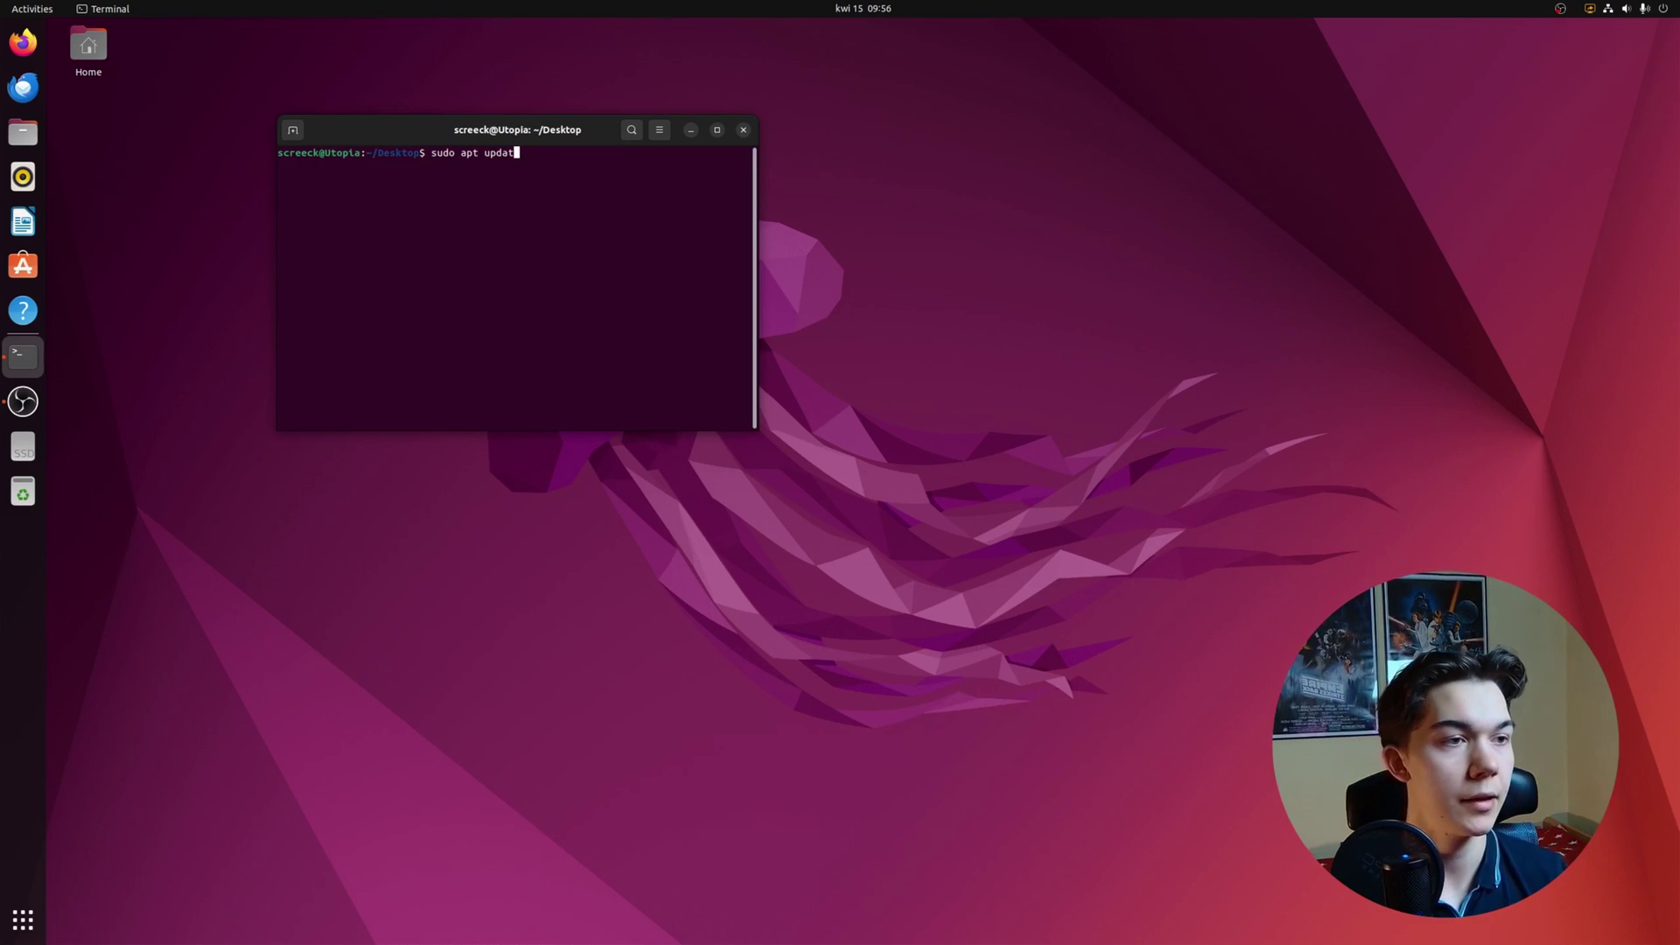
{"action": "key", "text": "BackSpace"}
{"action": "key", "text": "BackSpace"}
{"action": "key", "text": "BackSpace"}
{"action": "key", "text": "BackSpace"}
{"action": "key", "text": "BackSpace"}
{"action": "key", "text": "BackSpace"}
{"action": "key", "text": "BackSpace"}
{"action": "key", "text": "BackSpace"}
{"action": "key", "text": "BackSpace"}
{"action": "key", "text": "BackSpace"}
{"action": "key", "text": "BackSpace"}
{"action": "key", "text": "BackSpace"}
{"action": "key", "text": "BackSpace"}
{"action": "key", "text": "BackSpace"}
{"action": "type", "text": "sudo apt install virtualbox"}
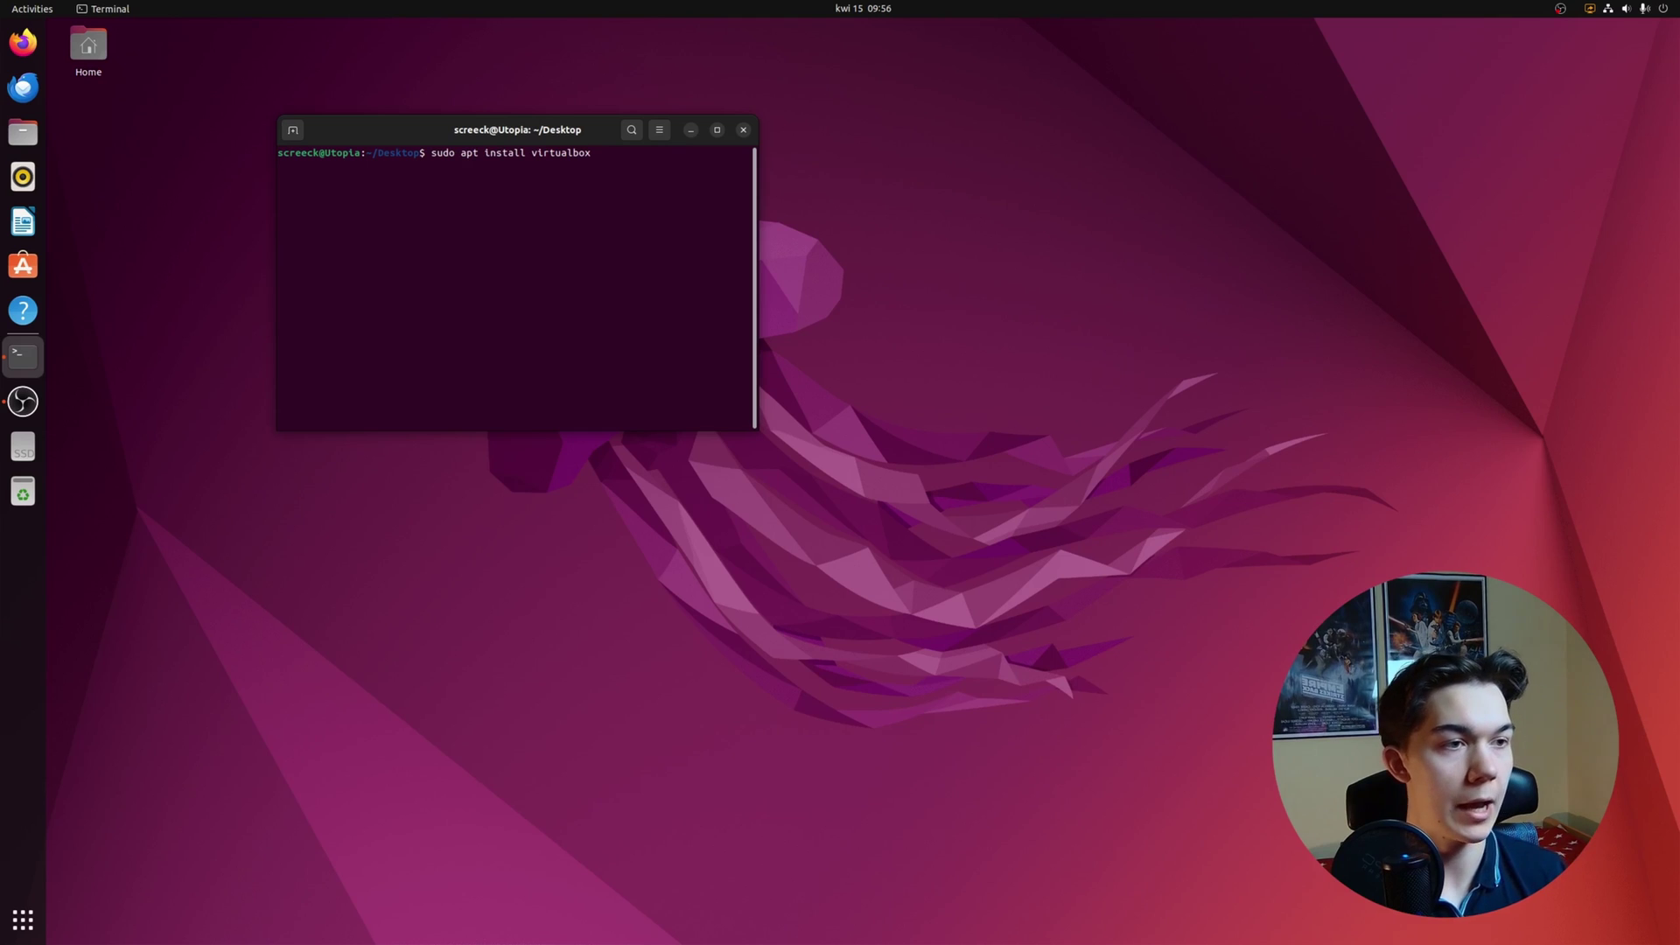
{"action": "left_click_drag", "start_coordinate": [503, 154], "coordinate": [583, 151]}
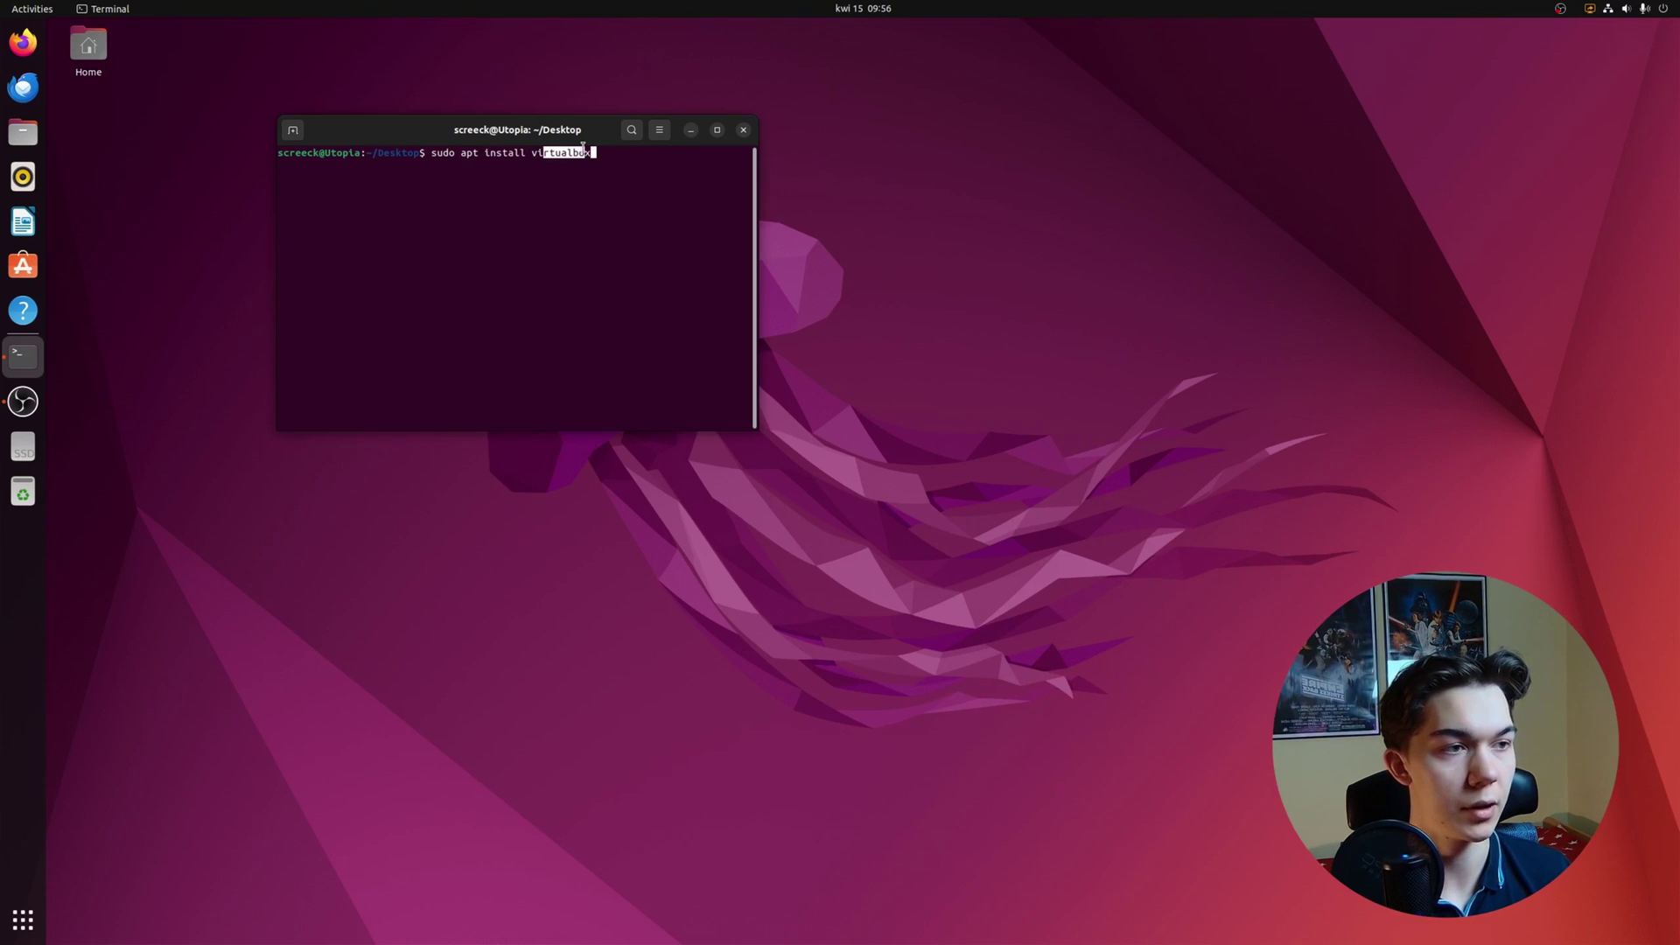
{"action": "triple_click", "coordinate": [594, 154]}
{"action": "left_click", "coordinate": [594, 154]}
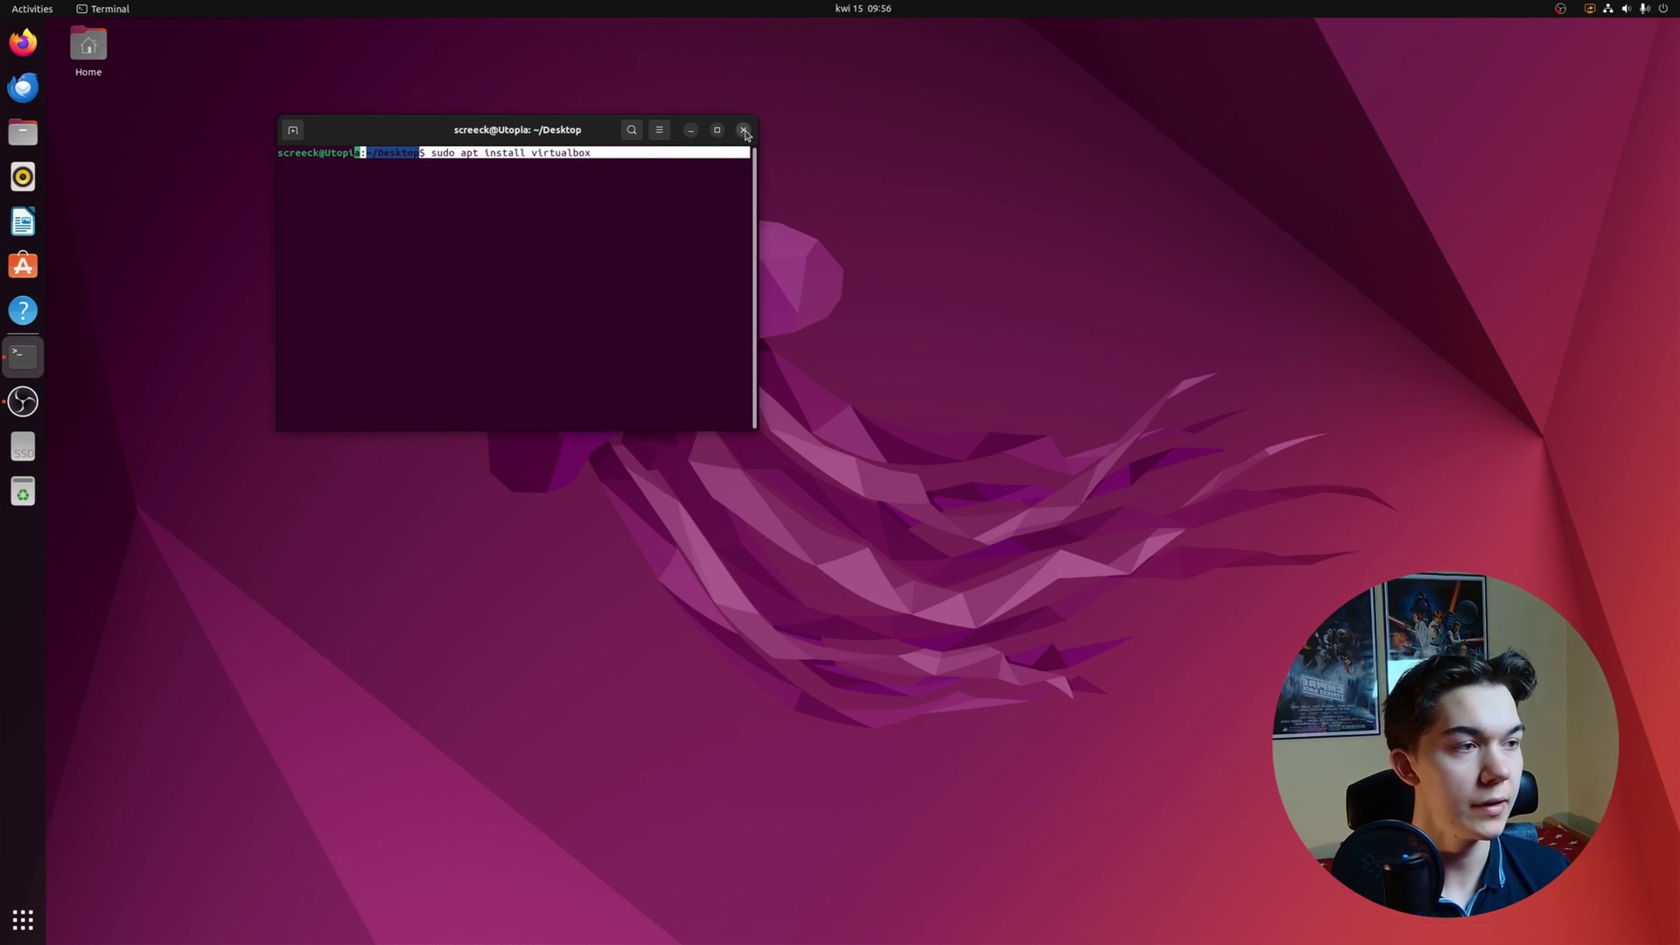
{"action": "left_click", "coordinate": [743, 129]}
Step: Search the installed applications for "vir" and launch VirtualBox
{"action": "left_click", "coordinate": [39, 925]}
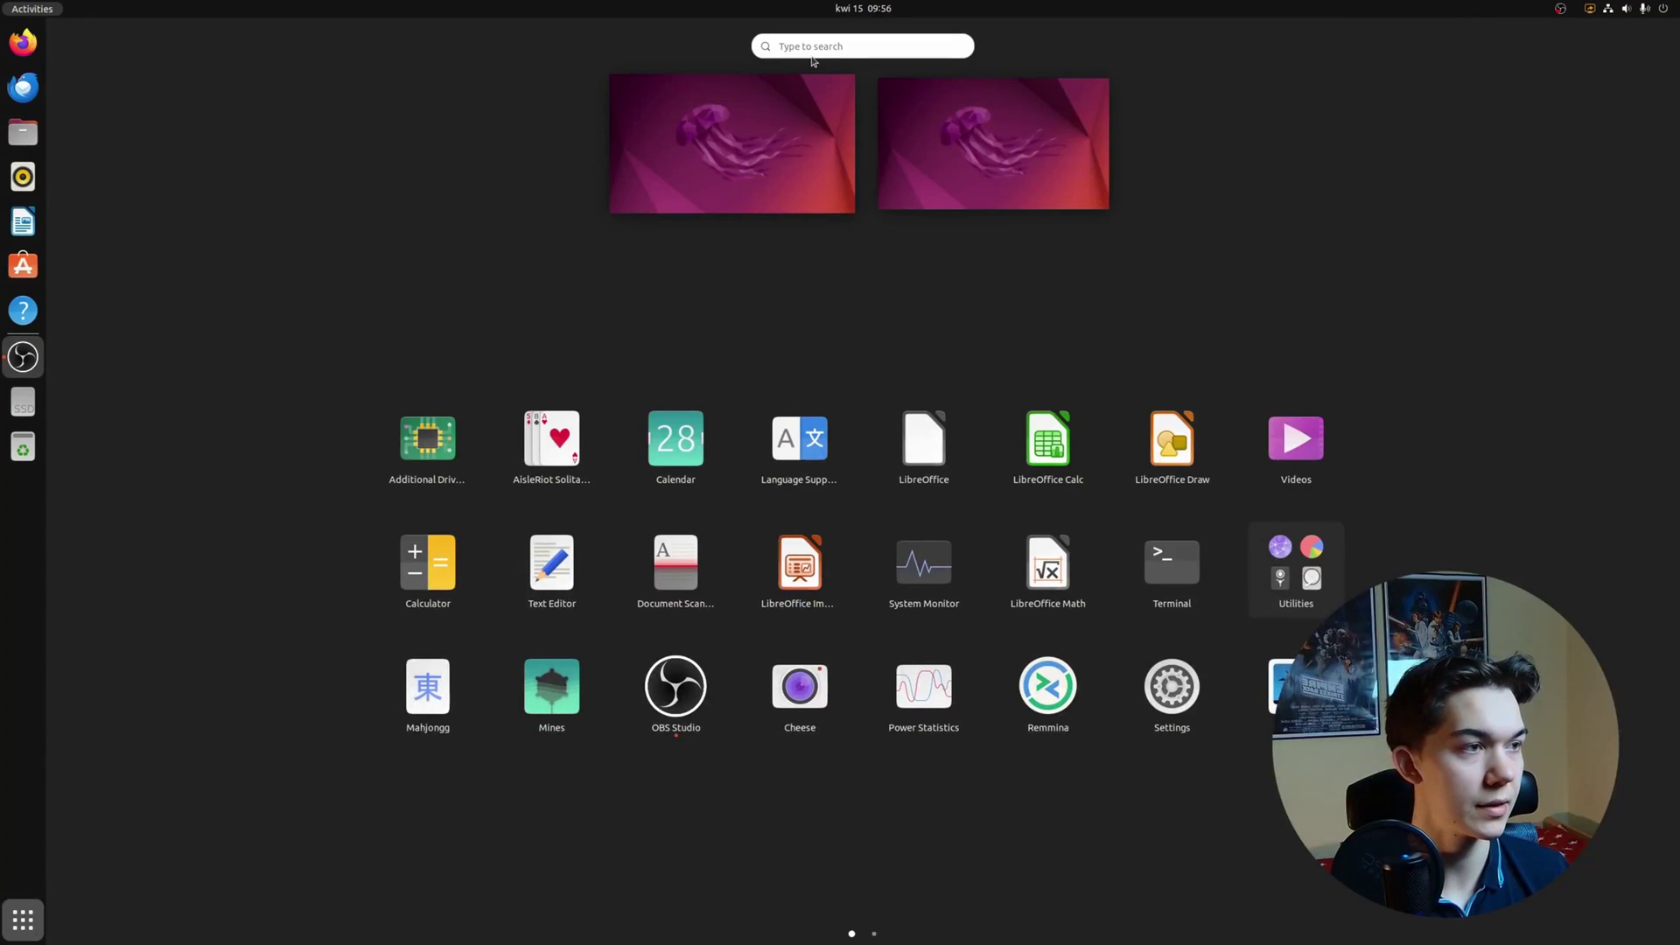
{"action": "type", "text": "vir"}
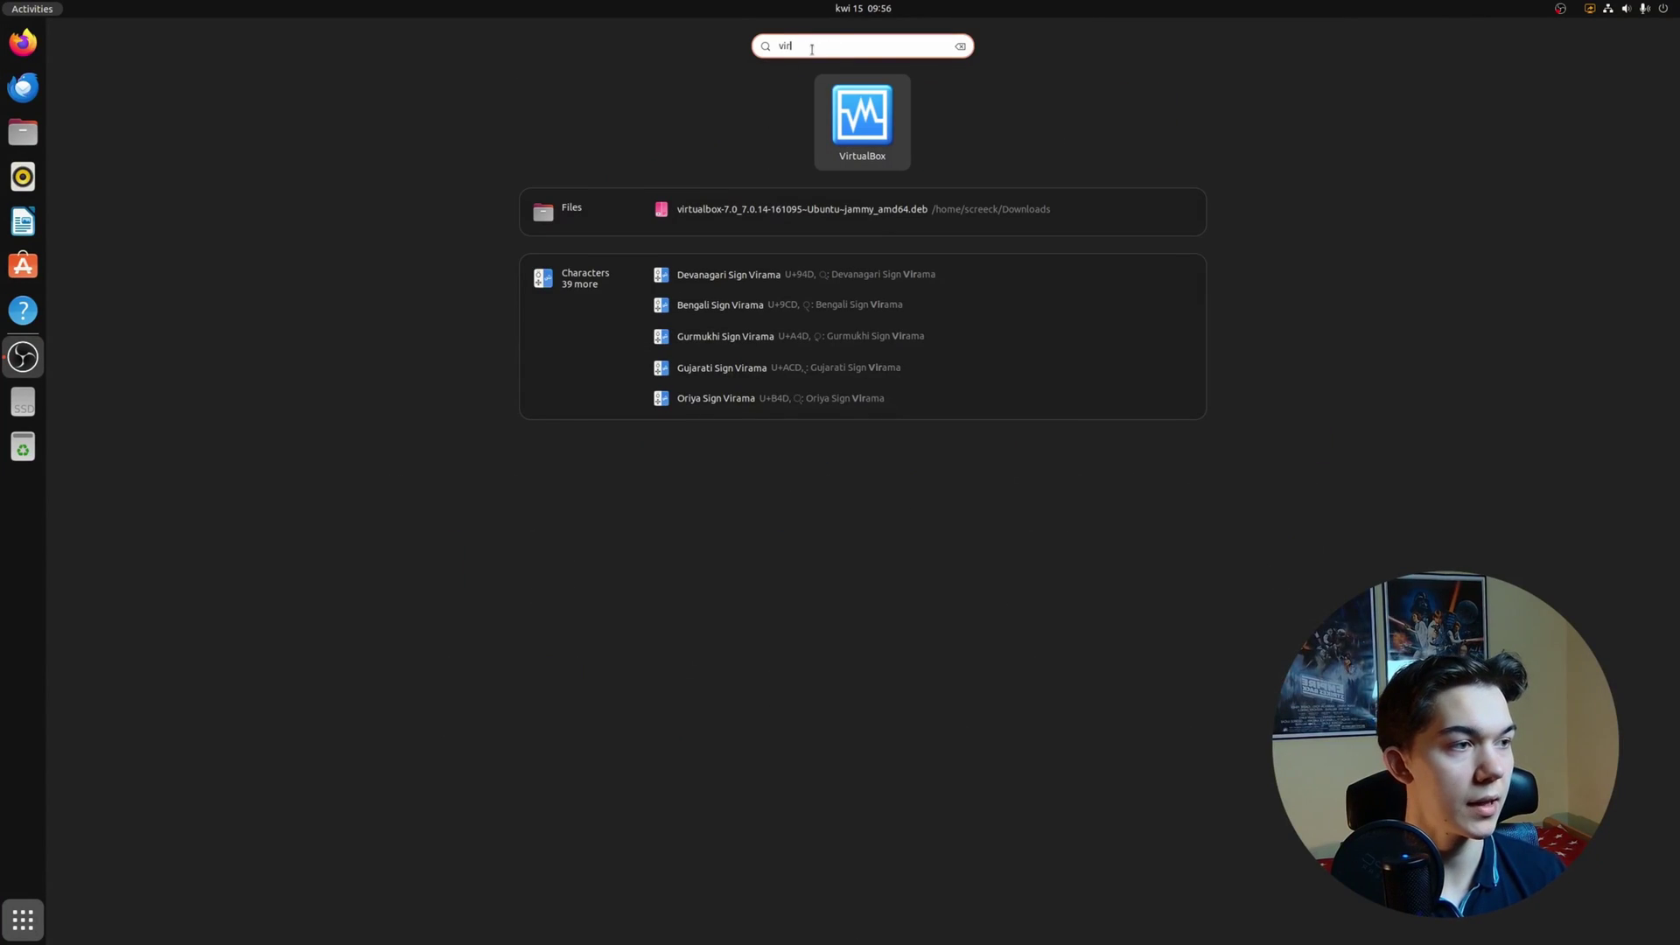
{"action": "left_click", "coordinate": [866, 138]}
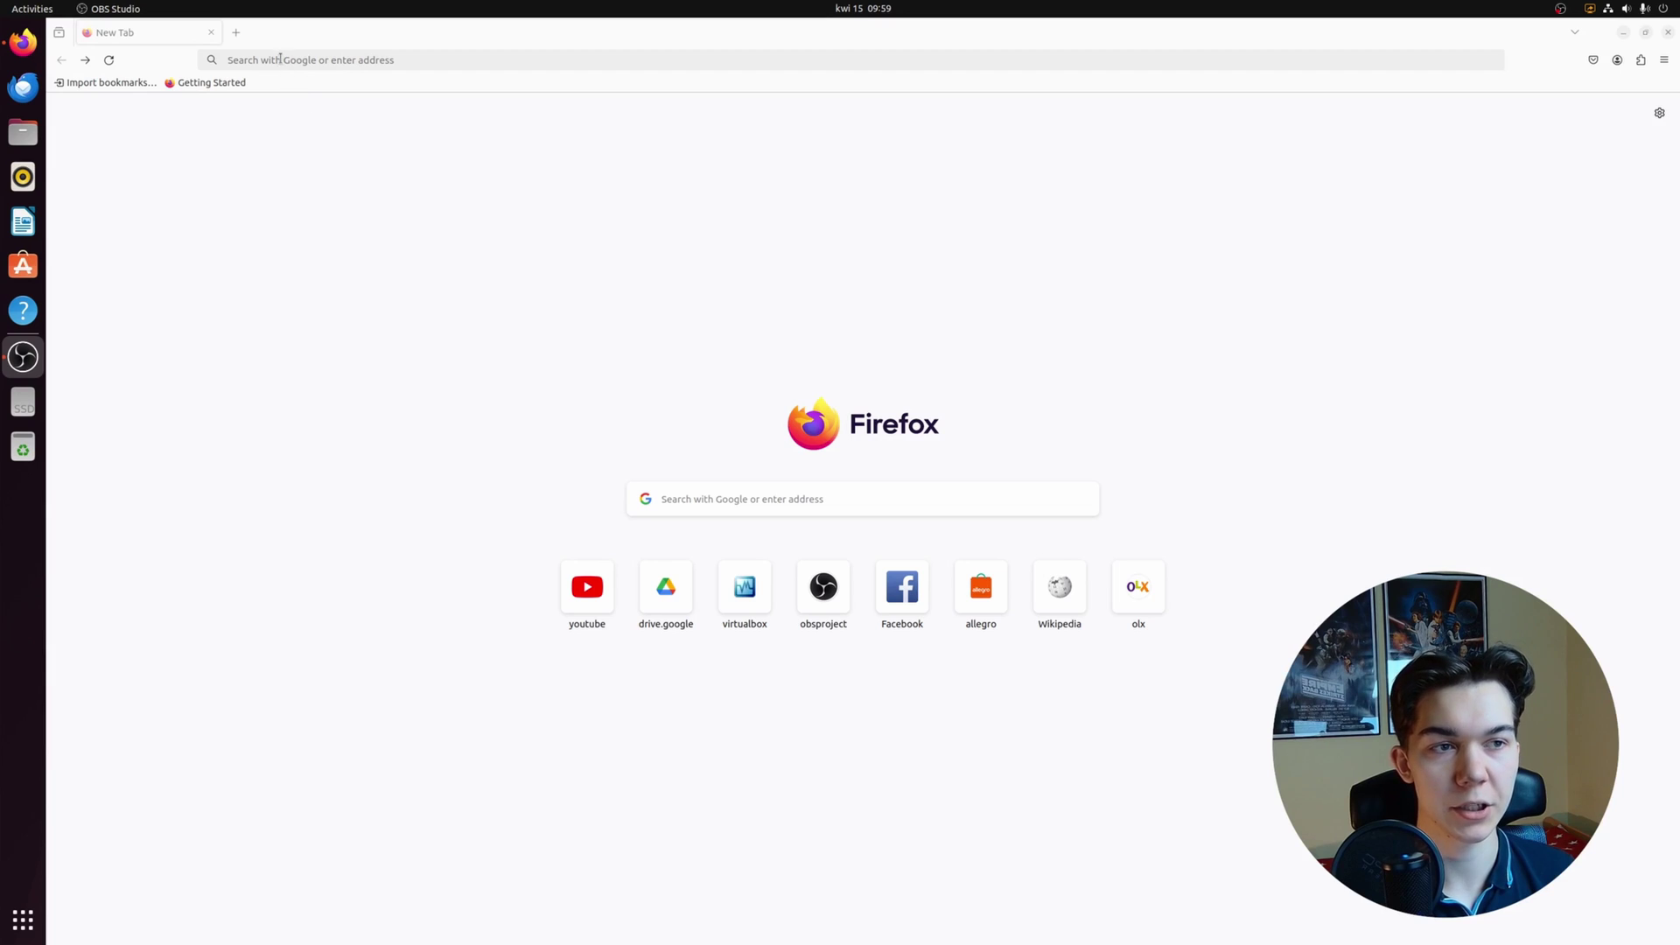
Step: In Firefox, search the web for "microsoft evaluation windows 10" to reach the Windows 10 Enterprise evaluation page
{"action": "left_click", "coordinate": [280, 58]}
{"action": "type", "text": "micros"}
{"action": "key", "text": "Down"}
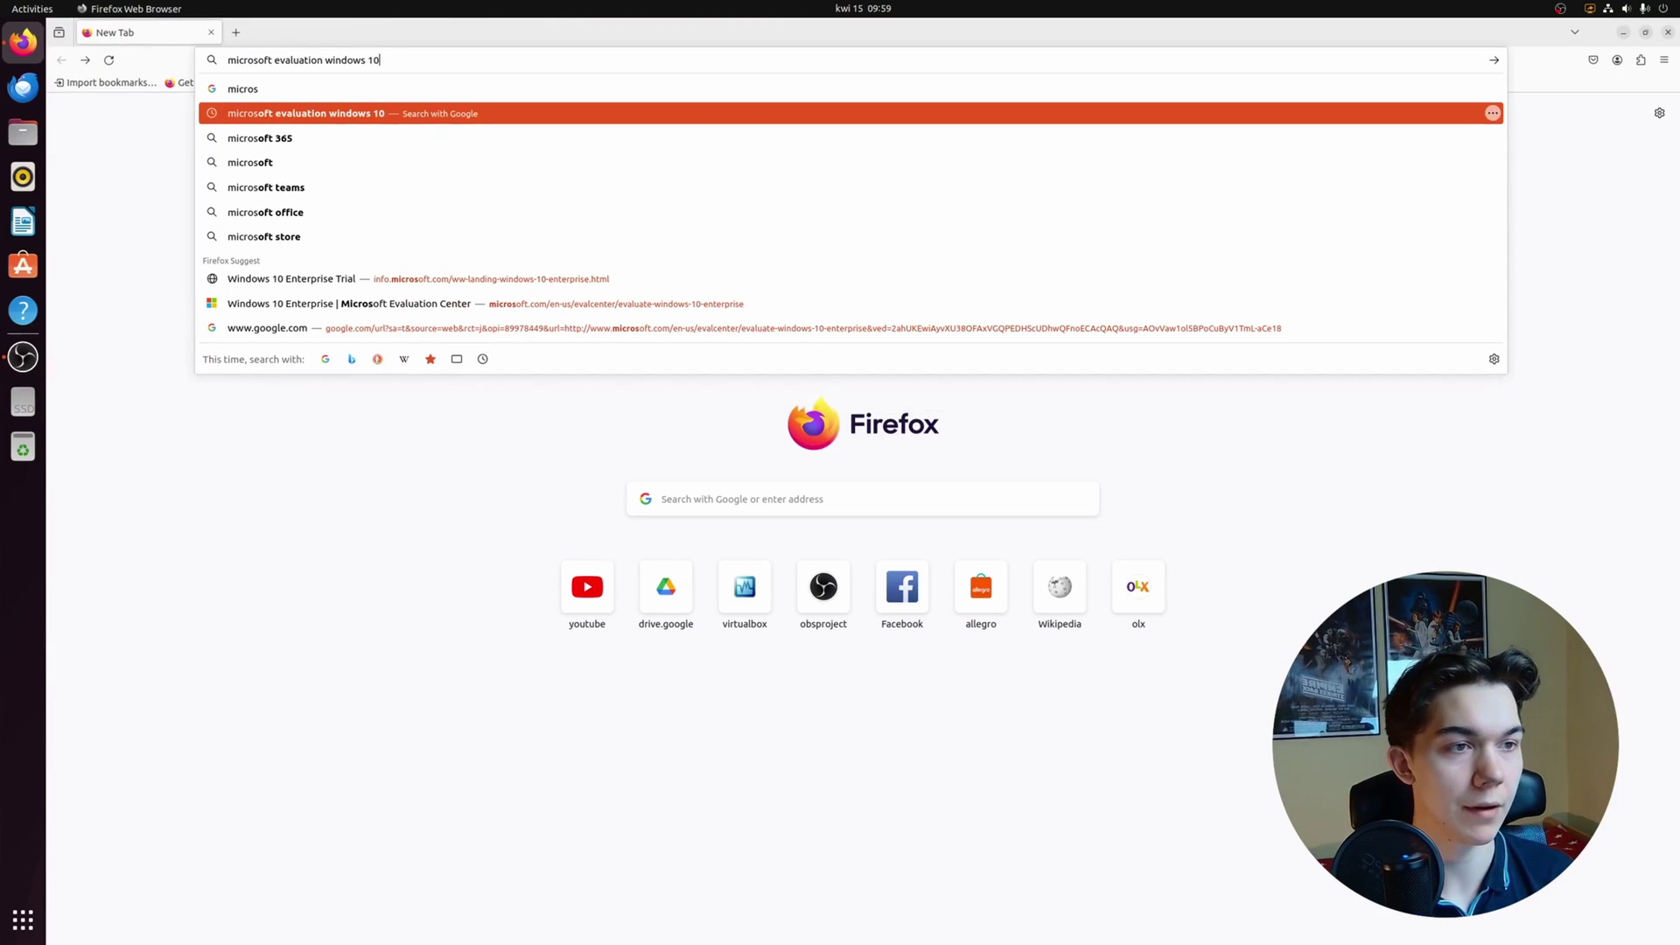
{"action": "key", "text": "Return"}
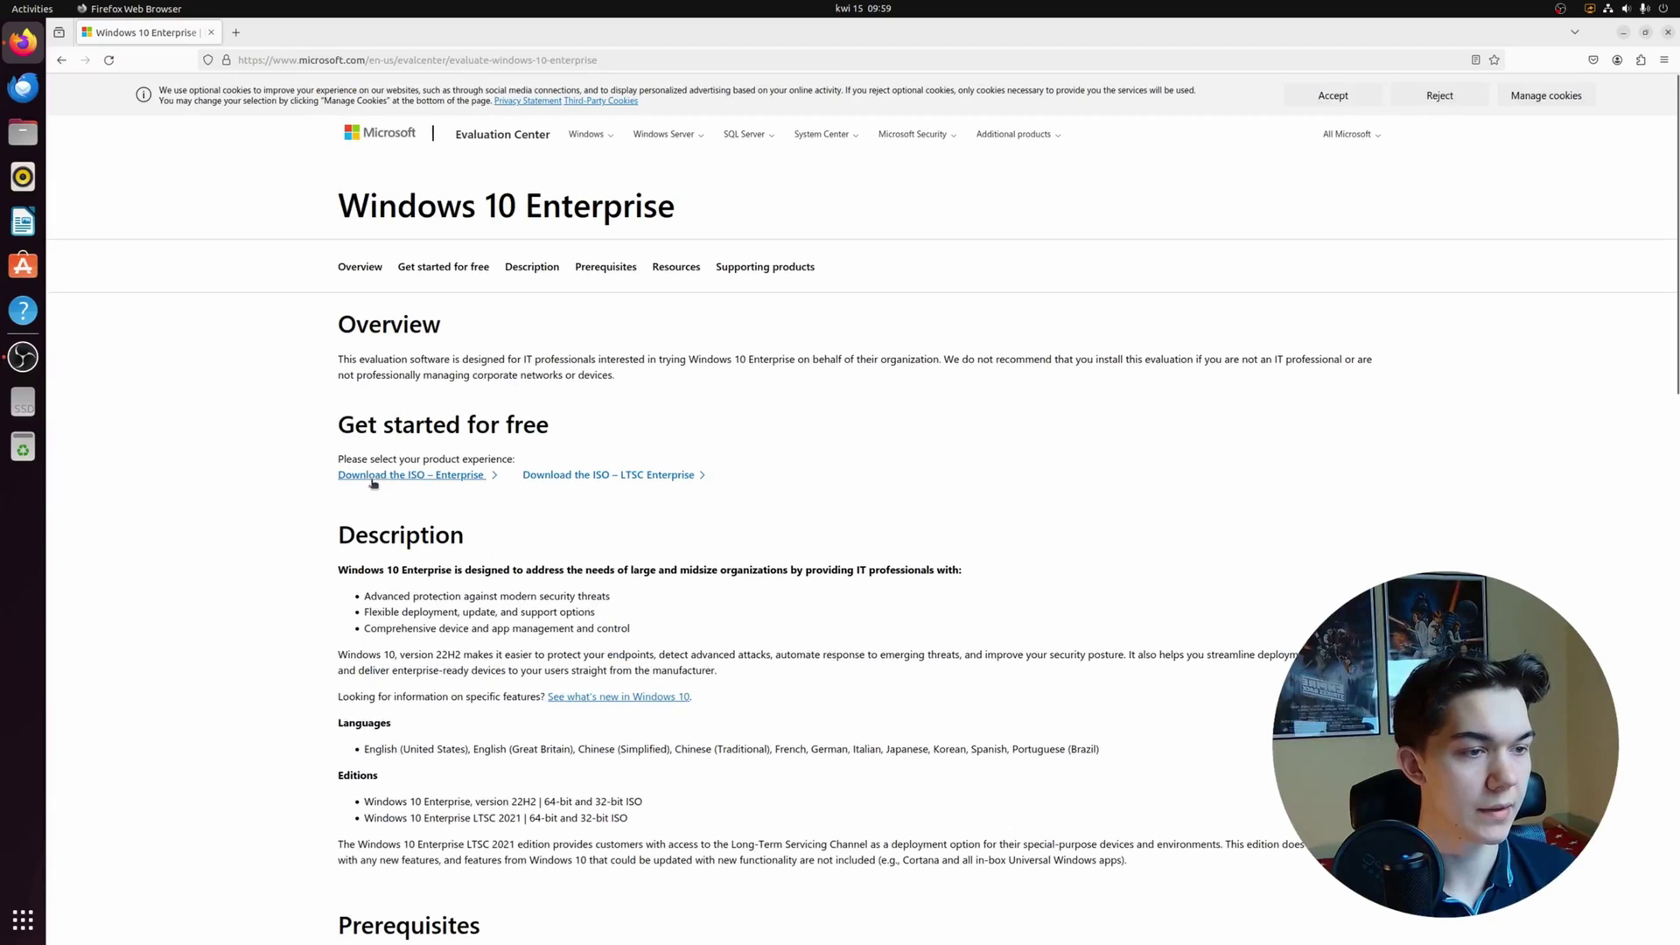
Step: Download the 64-bit Windows 10 Enterprise ISO in English (United States) from the Evaluation Center
{"action": "left_click", "coordinate": [415, 479]}
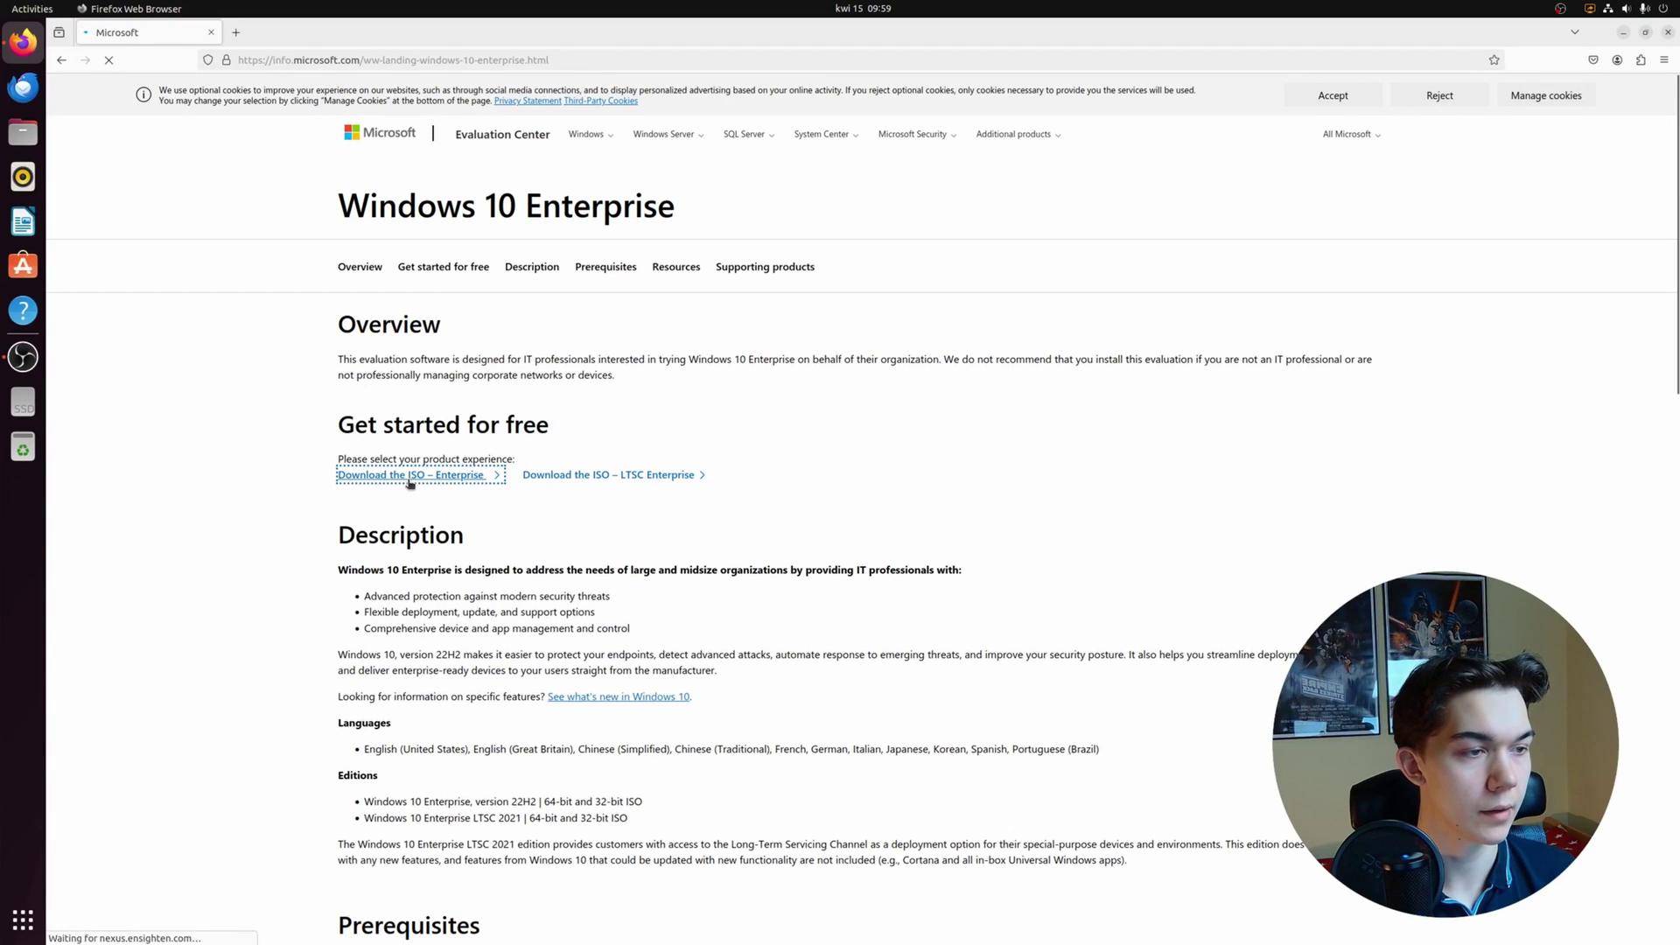
{"action": "scroll", "coordinate": [1053, 247], "scroll_direction": "down", "scroll_amount": 3}
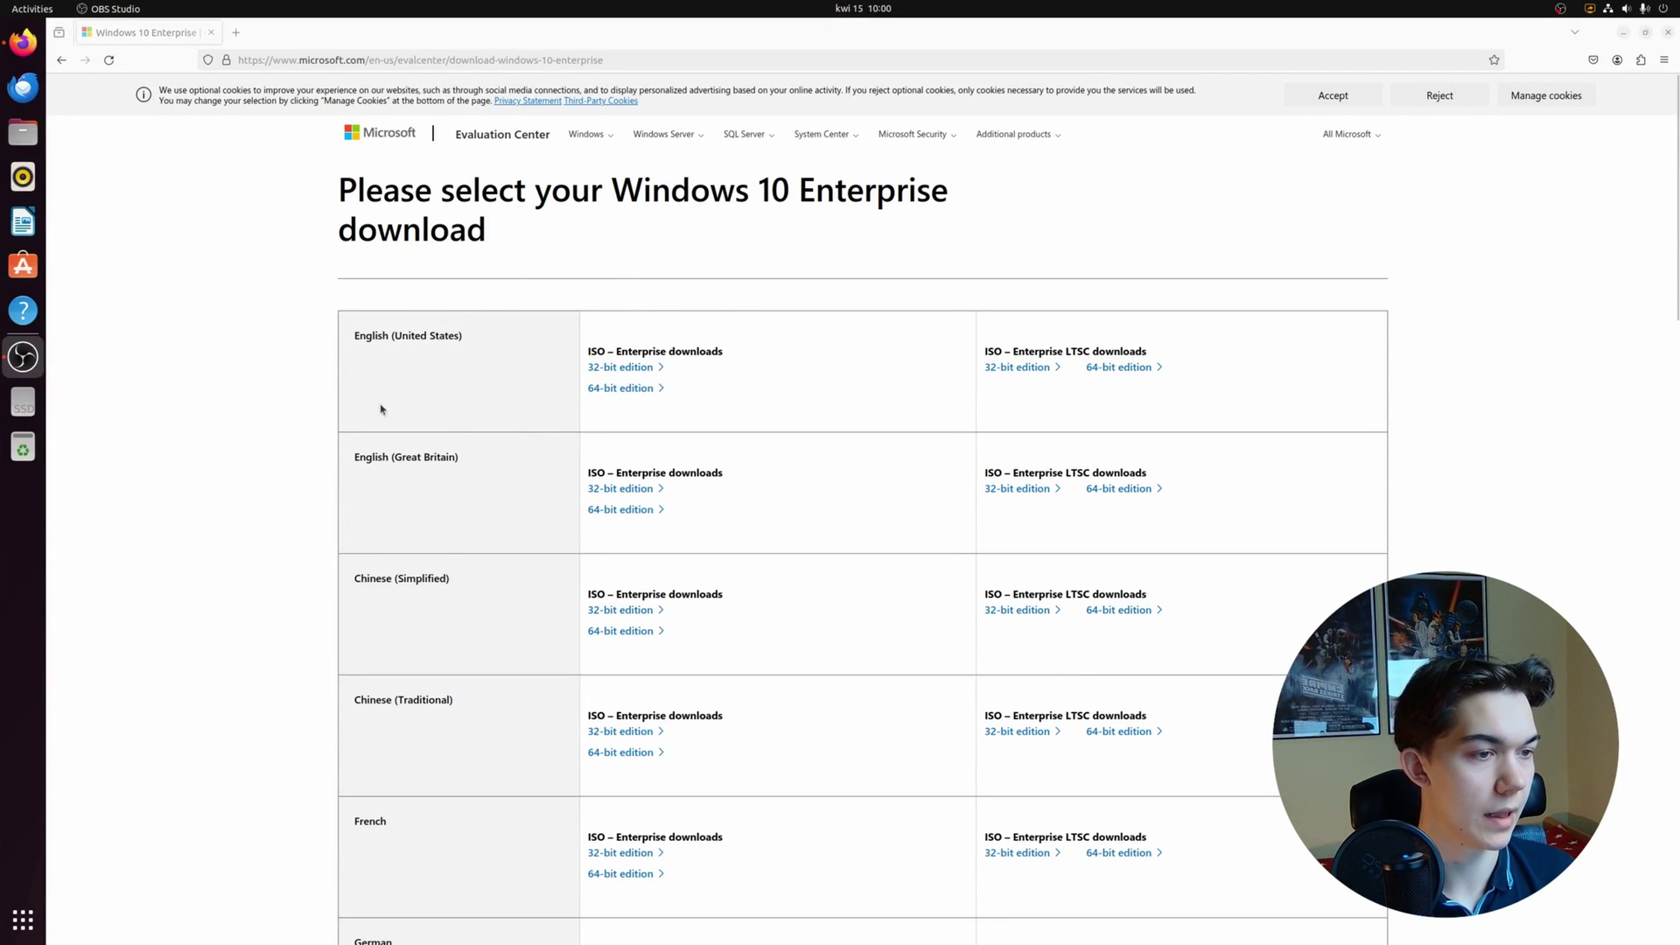
{"action": "left_click", "coordinate": [630, 391]}
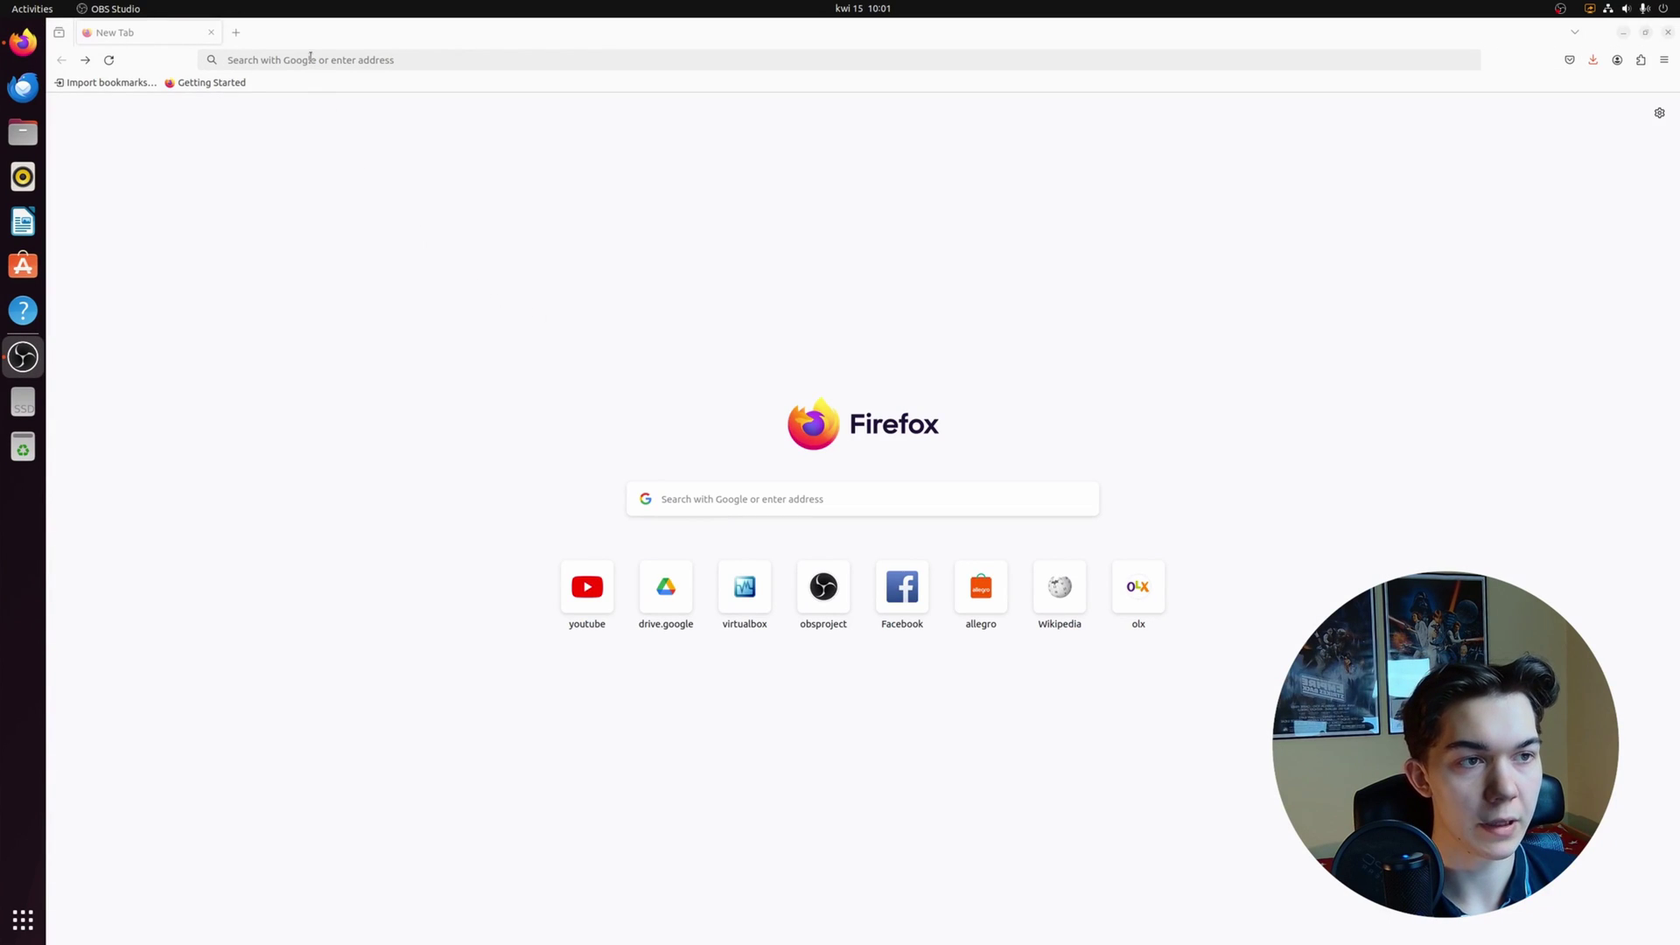
Step: Search the web for "REMNux" and open the official REMnux website from the results
{"action": "left_click", "coordinate": [310, 58]}
{"action": "type", "text": "REm"}
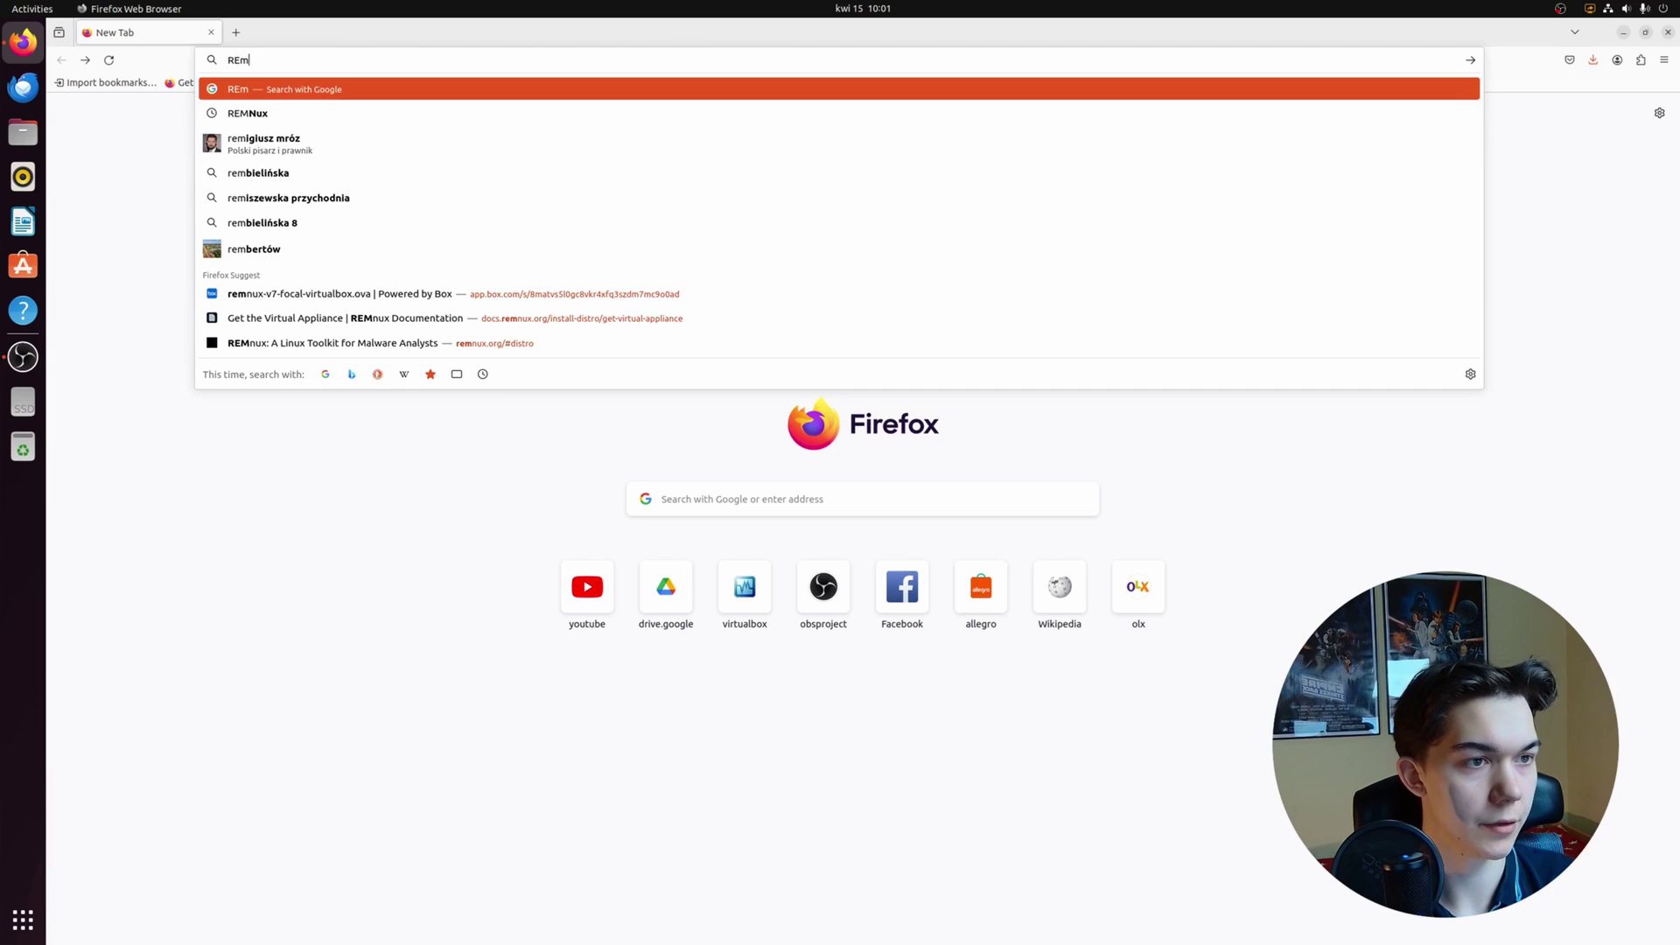
{"action": "key", "text": "Down"}
{"action": "key", "text": "Return"}
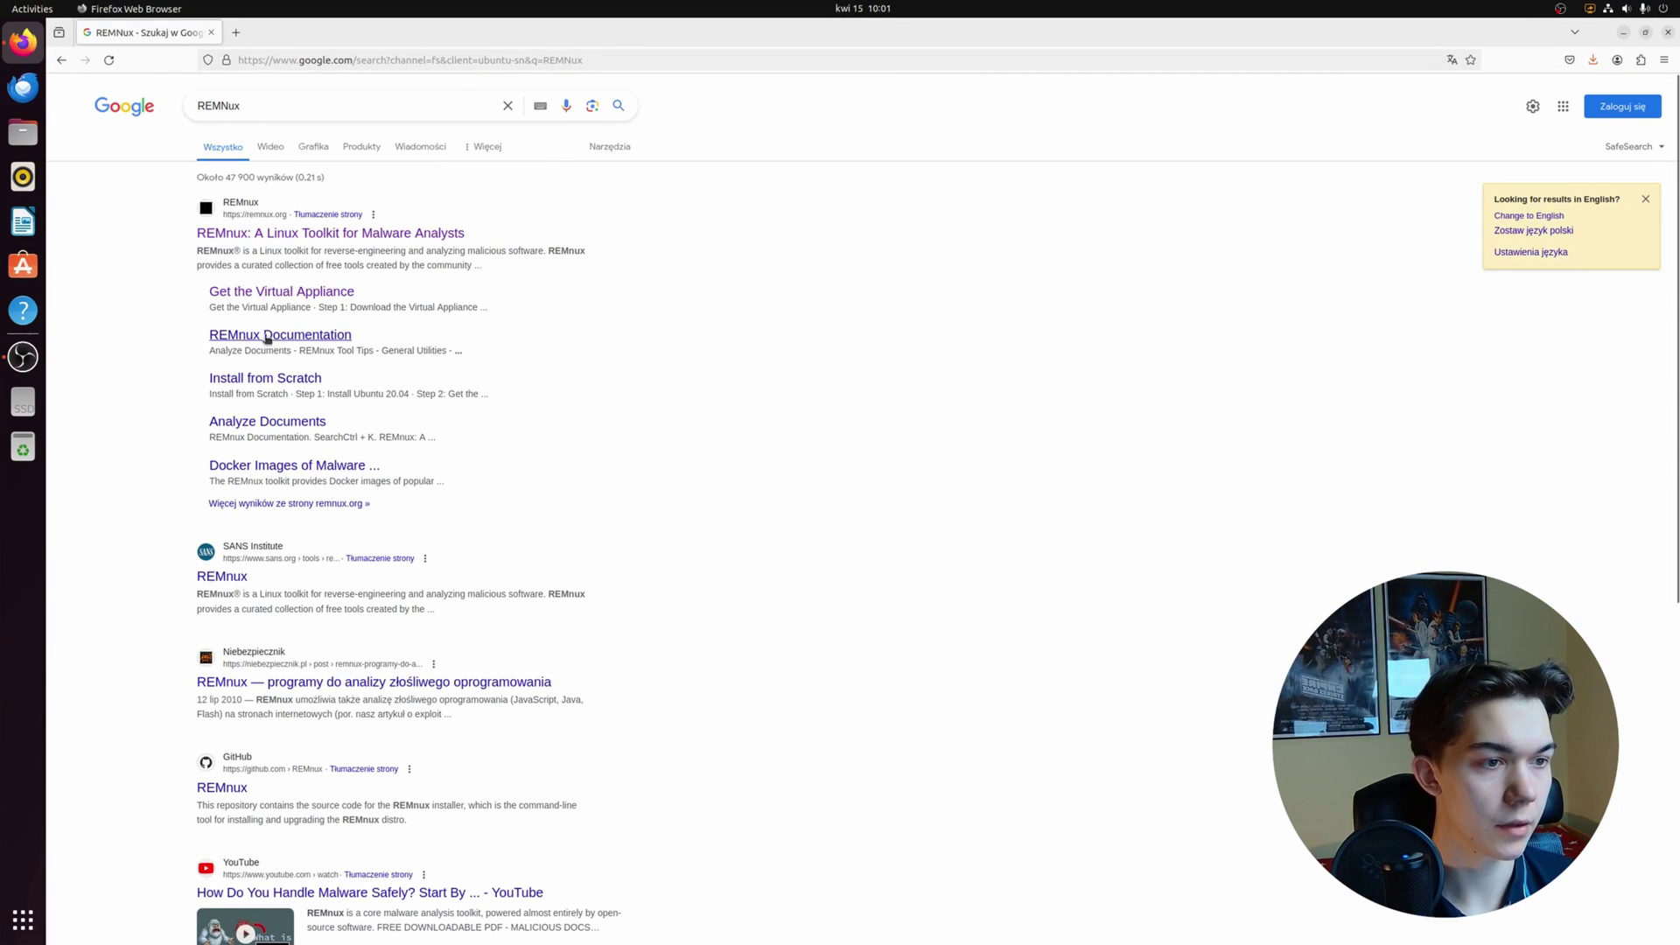
{"action": "left_click", "coordinate": [287, 234]}
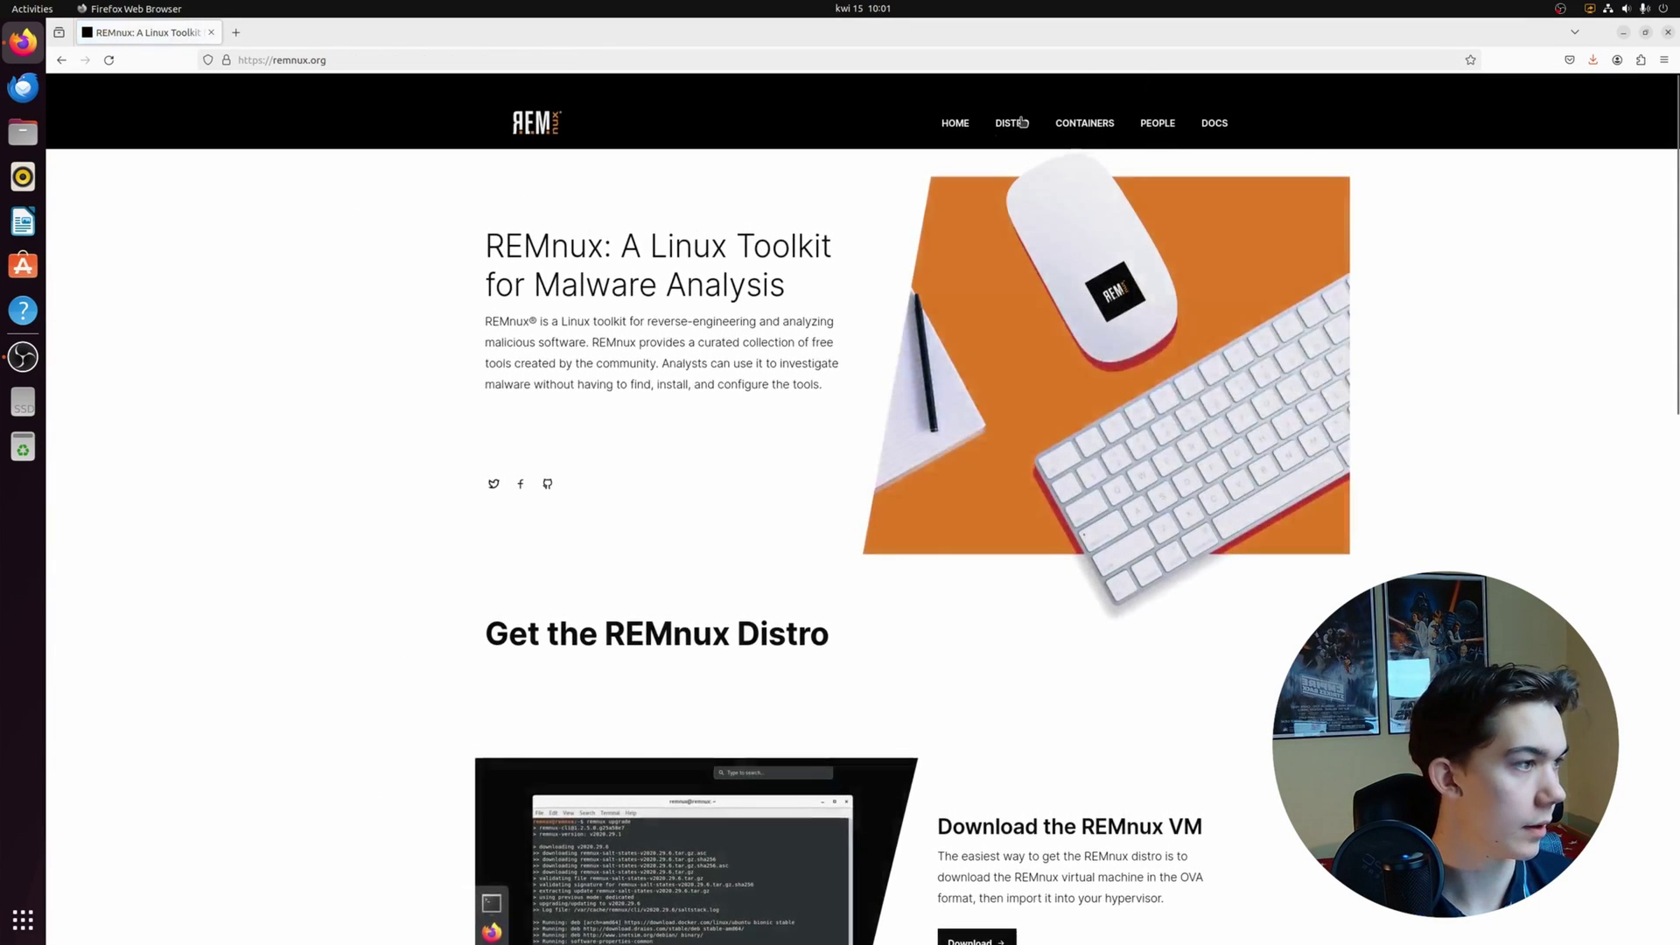
Step: Find the REMnux virtual appliance in the distro section and download its VirtualBox OVA from Box
{"action": "left_click", "coordinate": [1012, 122]}
{"action": "left_click", "coordinate": [989, 459]}
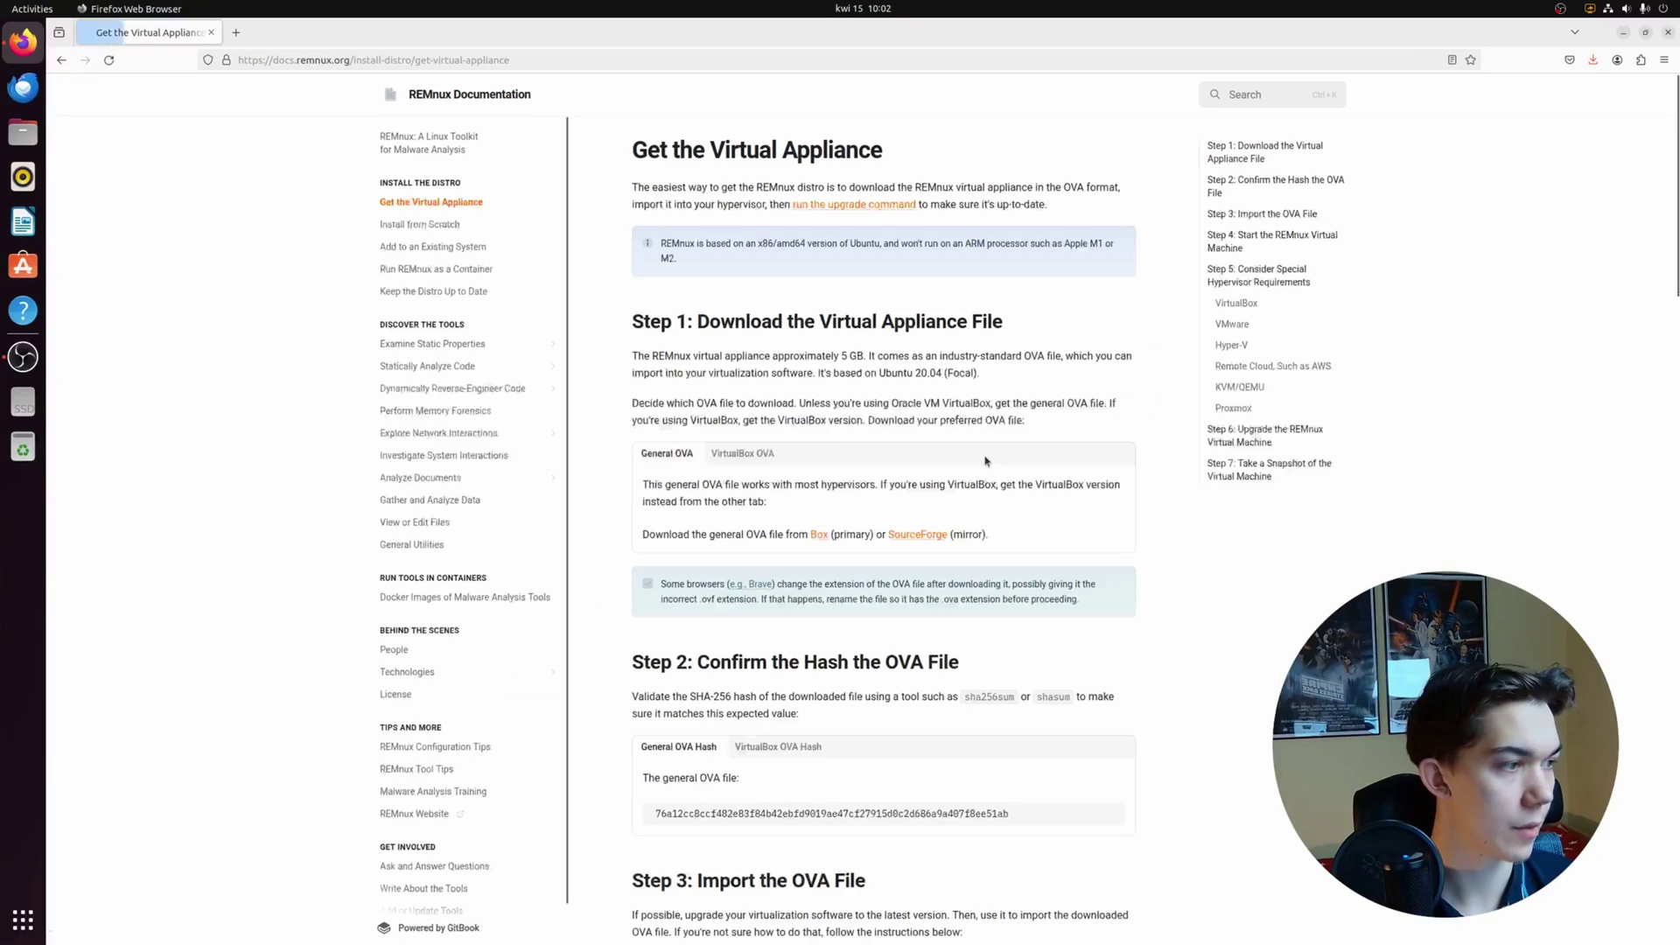
{"action": "left_click", "coordinate": [734, 456]}
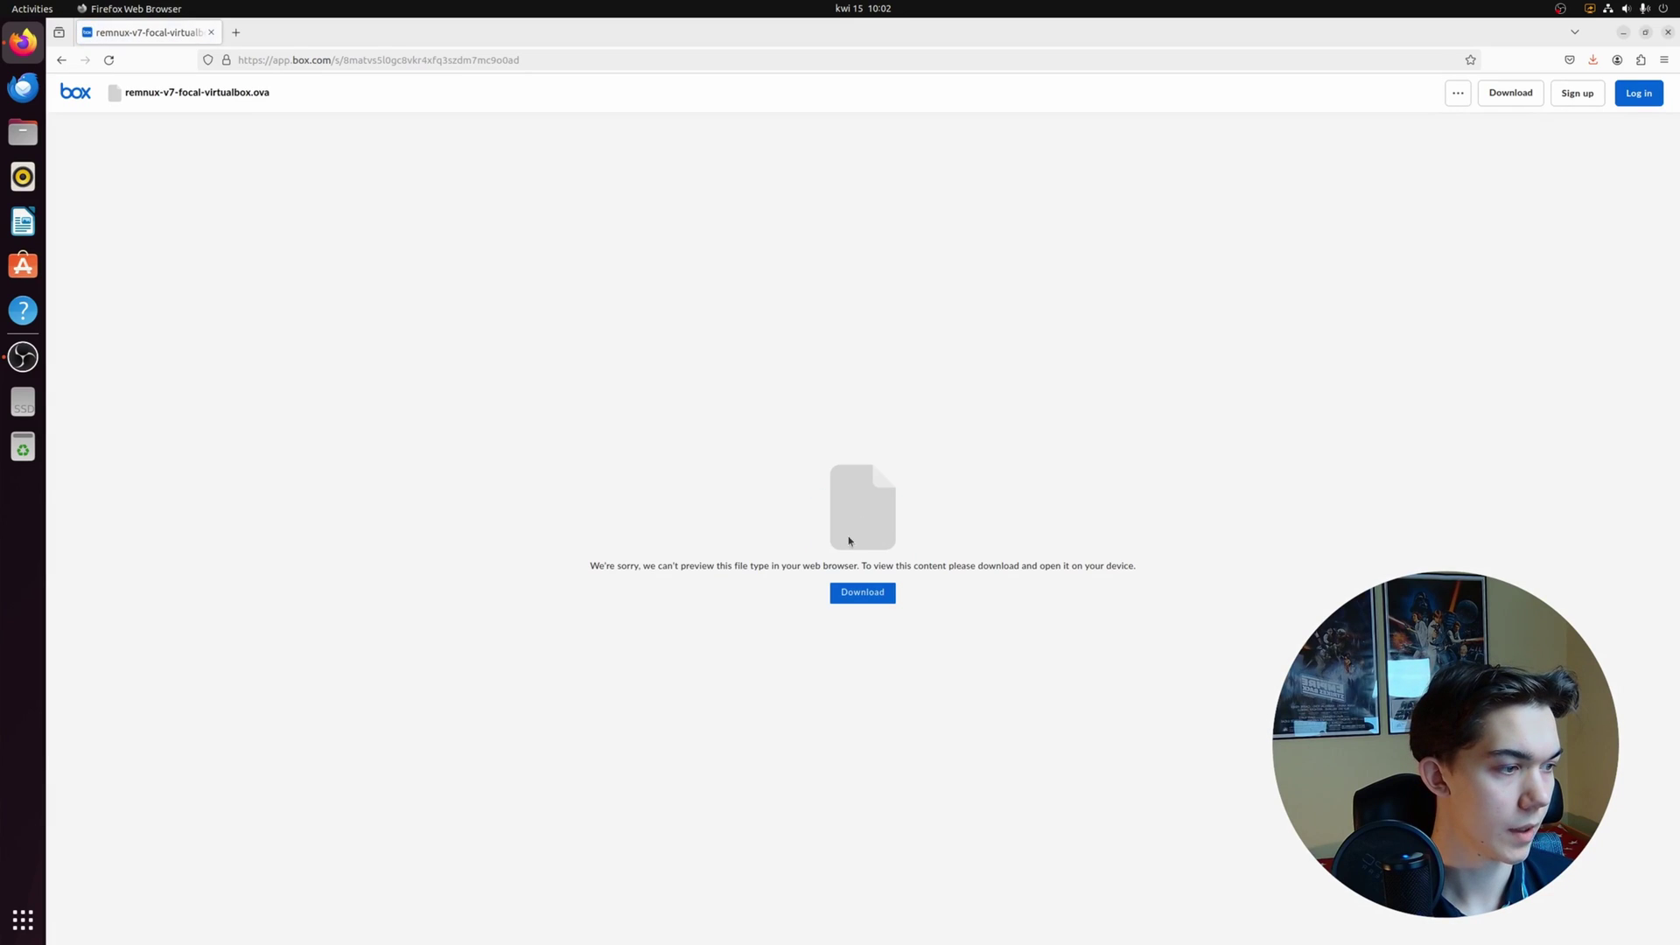
{"action": "left_click", "coordinate": [871, 601]}
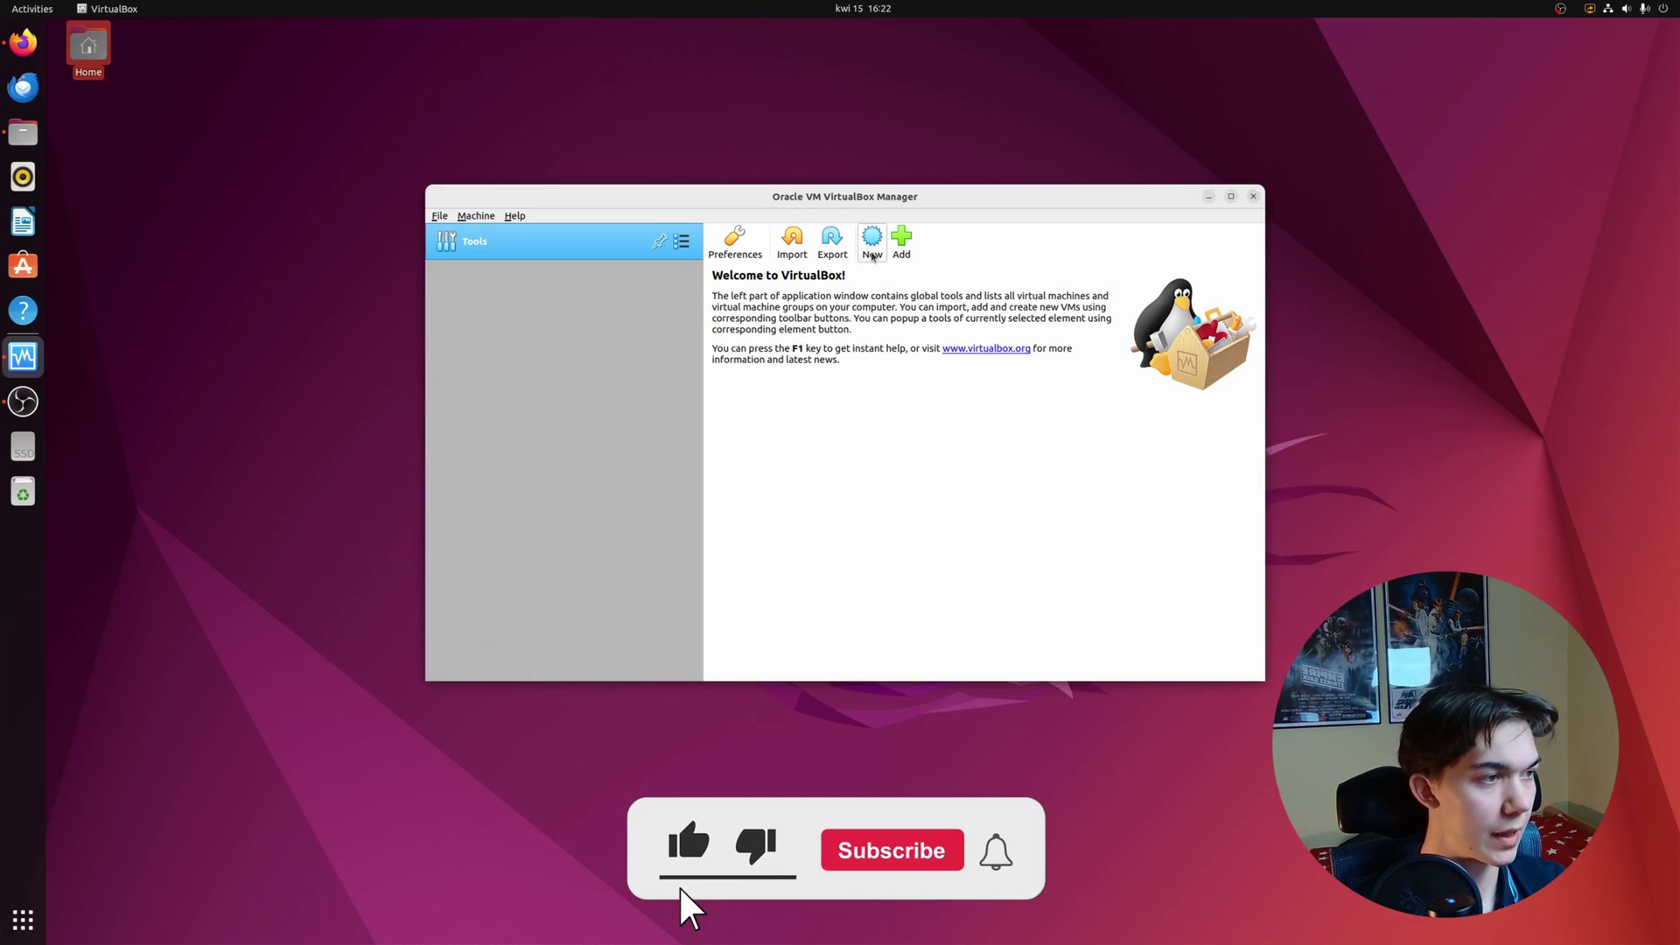
Step: Start creating a new virtual machine in VirtualBox named "Windows10"
{"action": "left_click", "coordinate": [871, 240]}
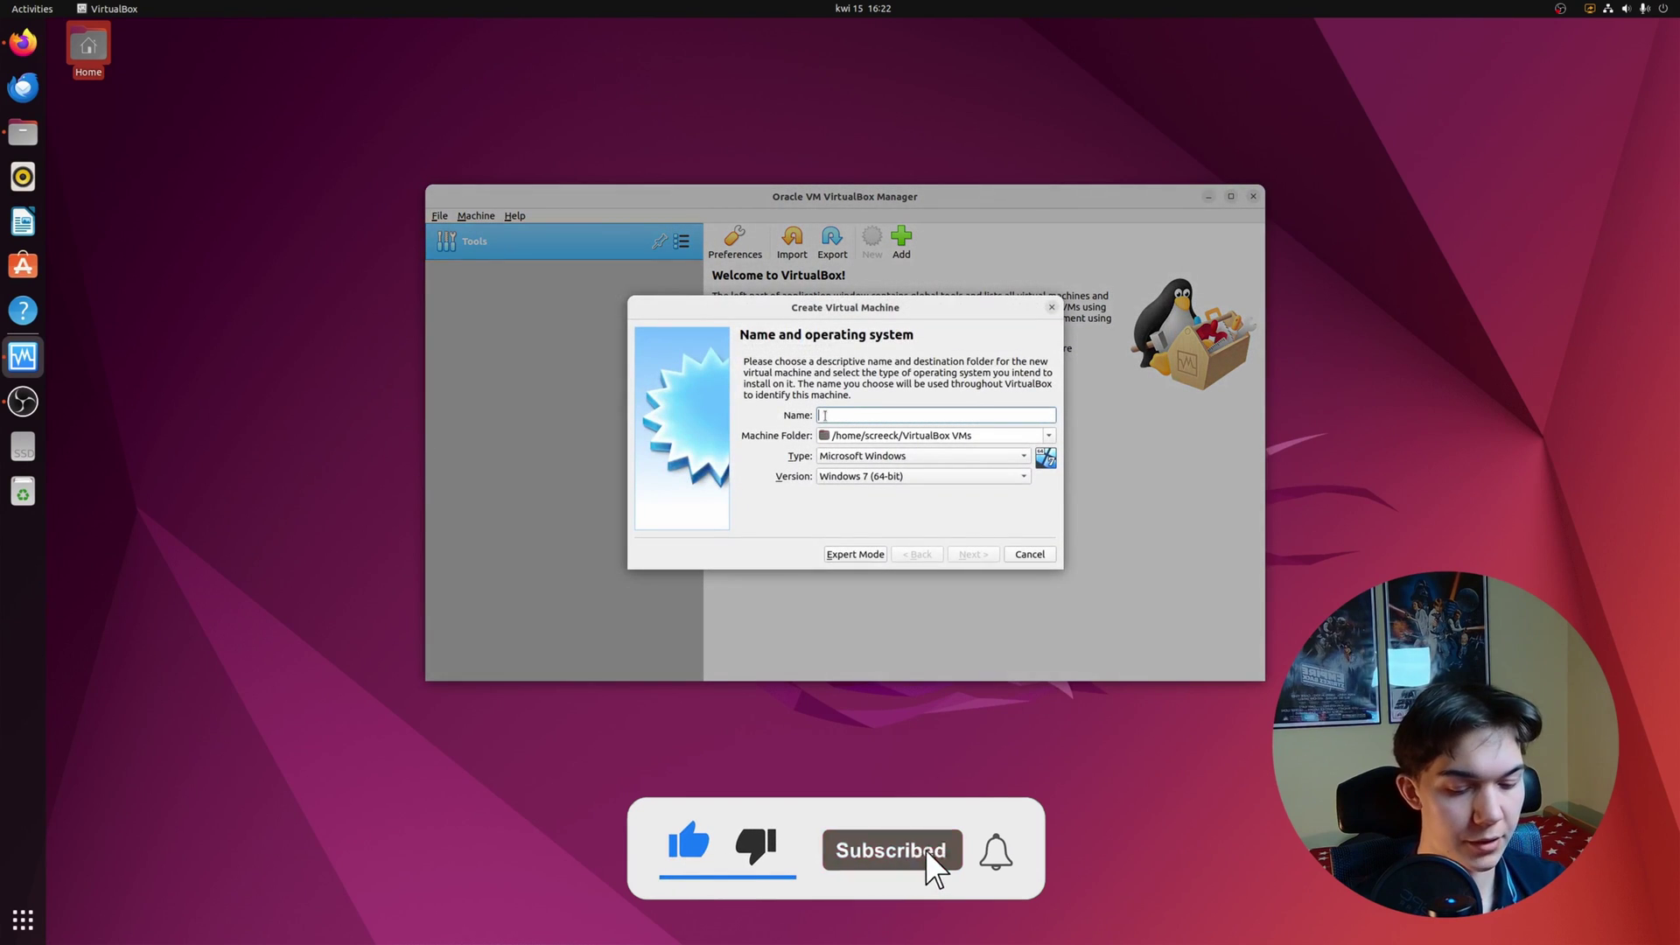
{"action": "type", "text": "Windo"}
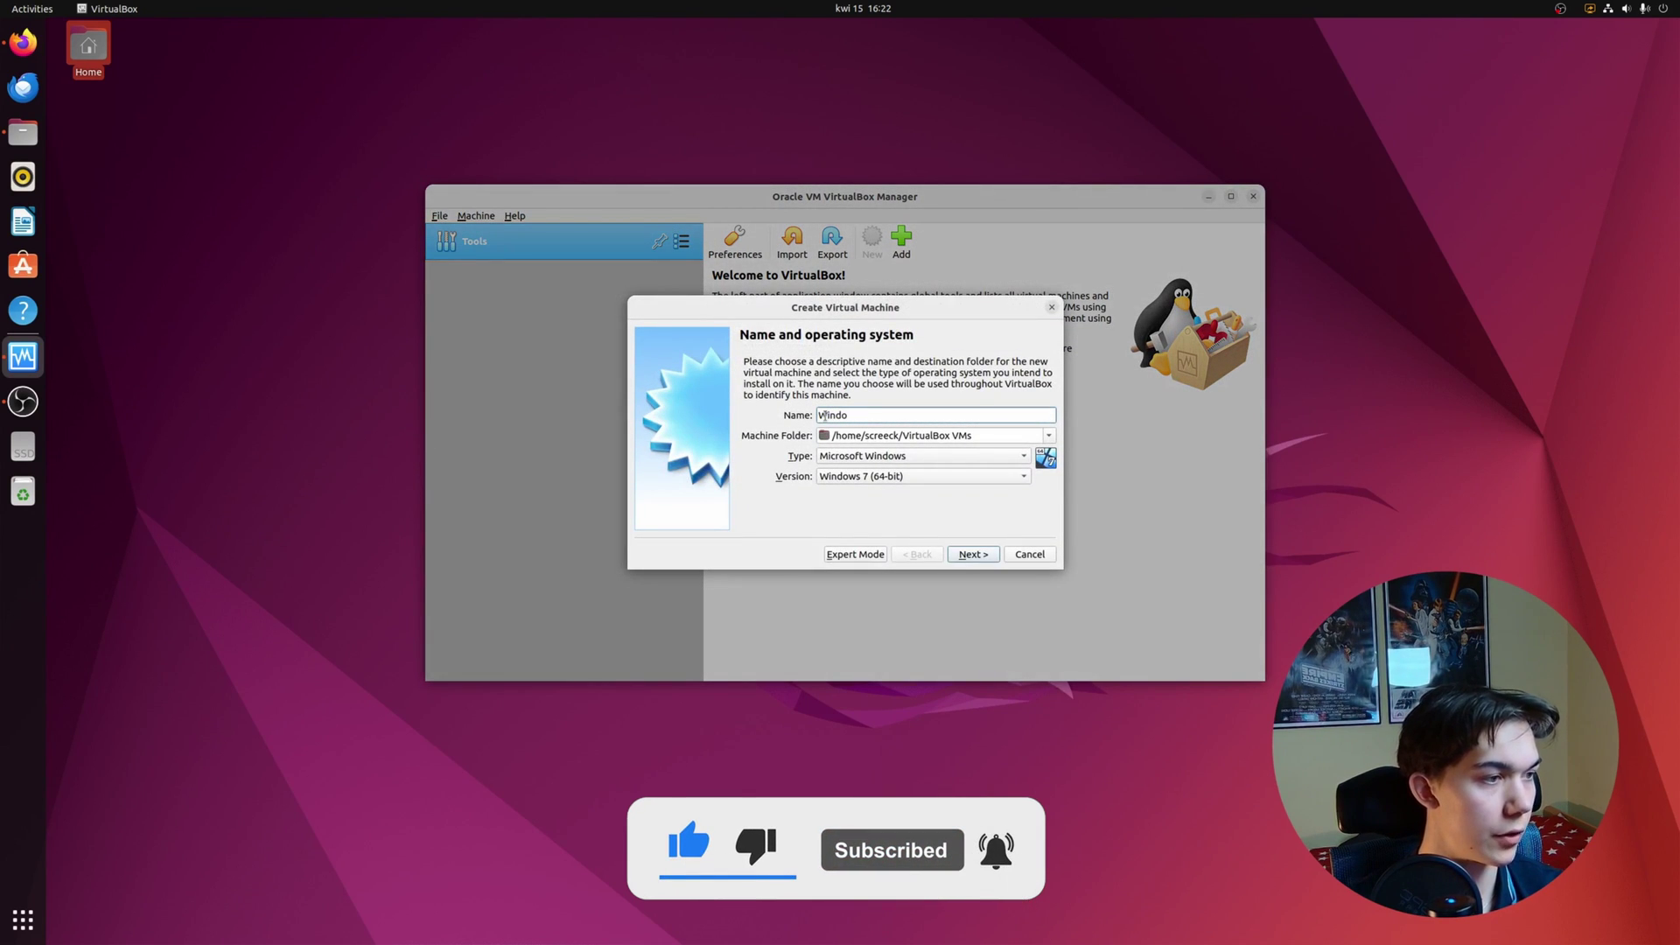
{"action": "type", "text": "ws"}
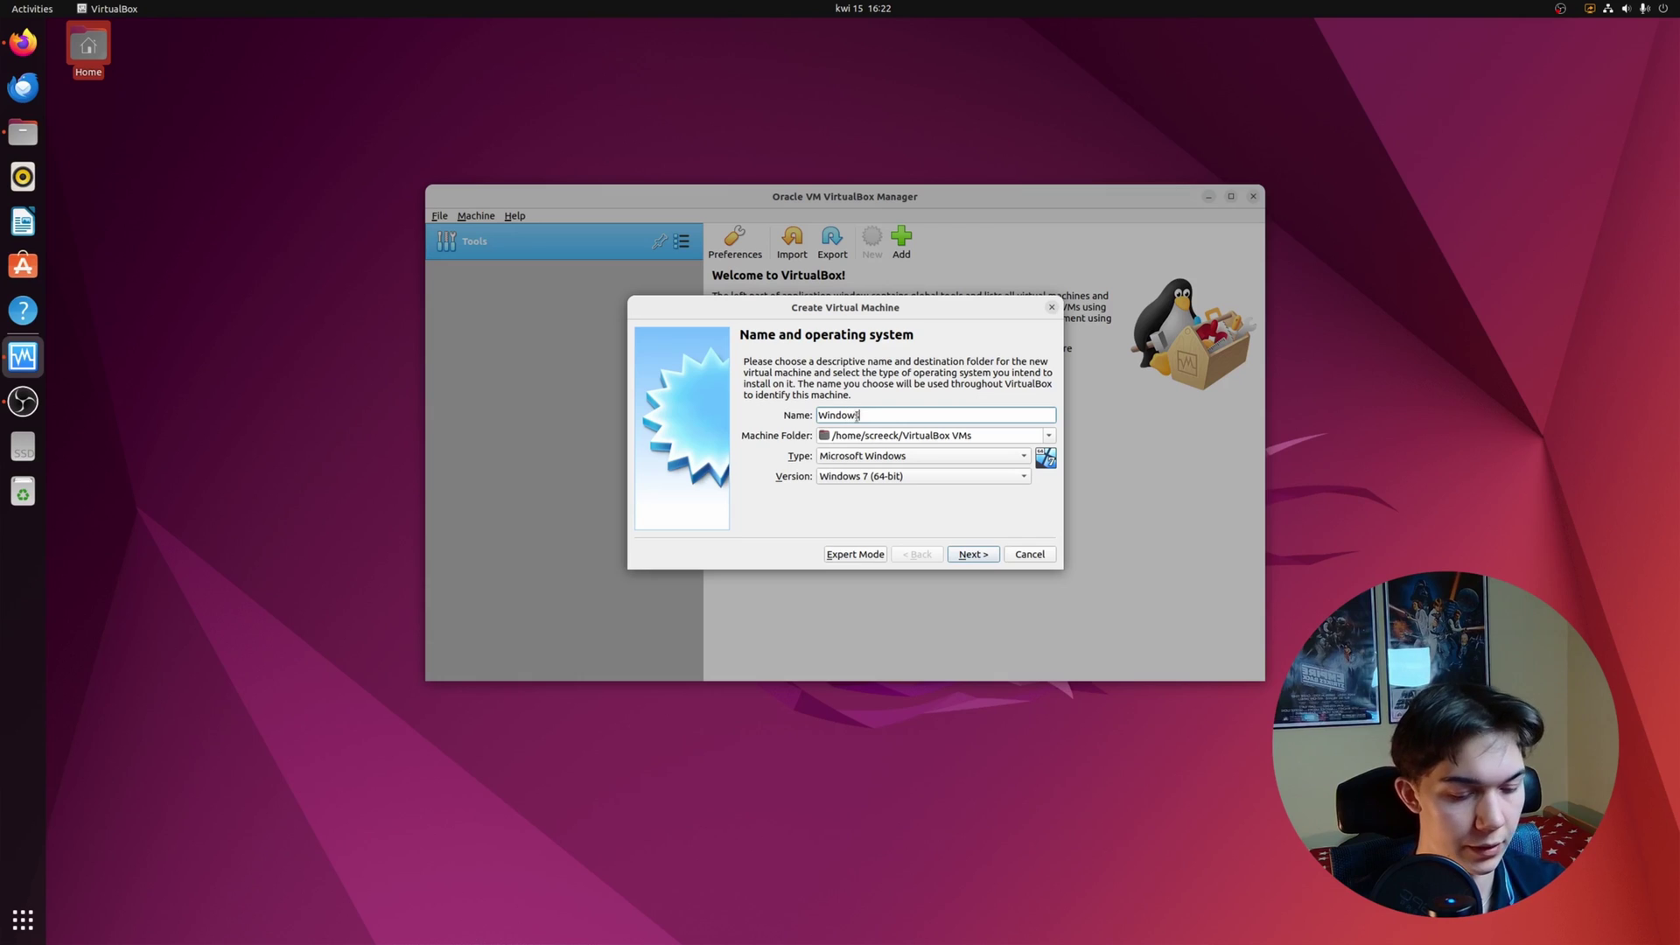
{"action": "type", "text": " 10"}
{"action": "key", "text": "Return"}
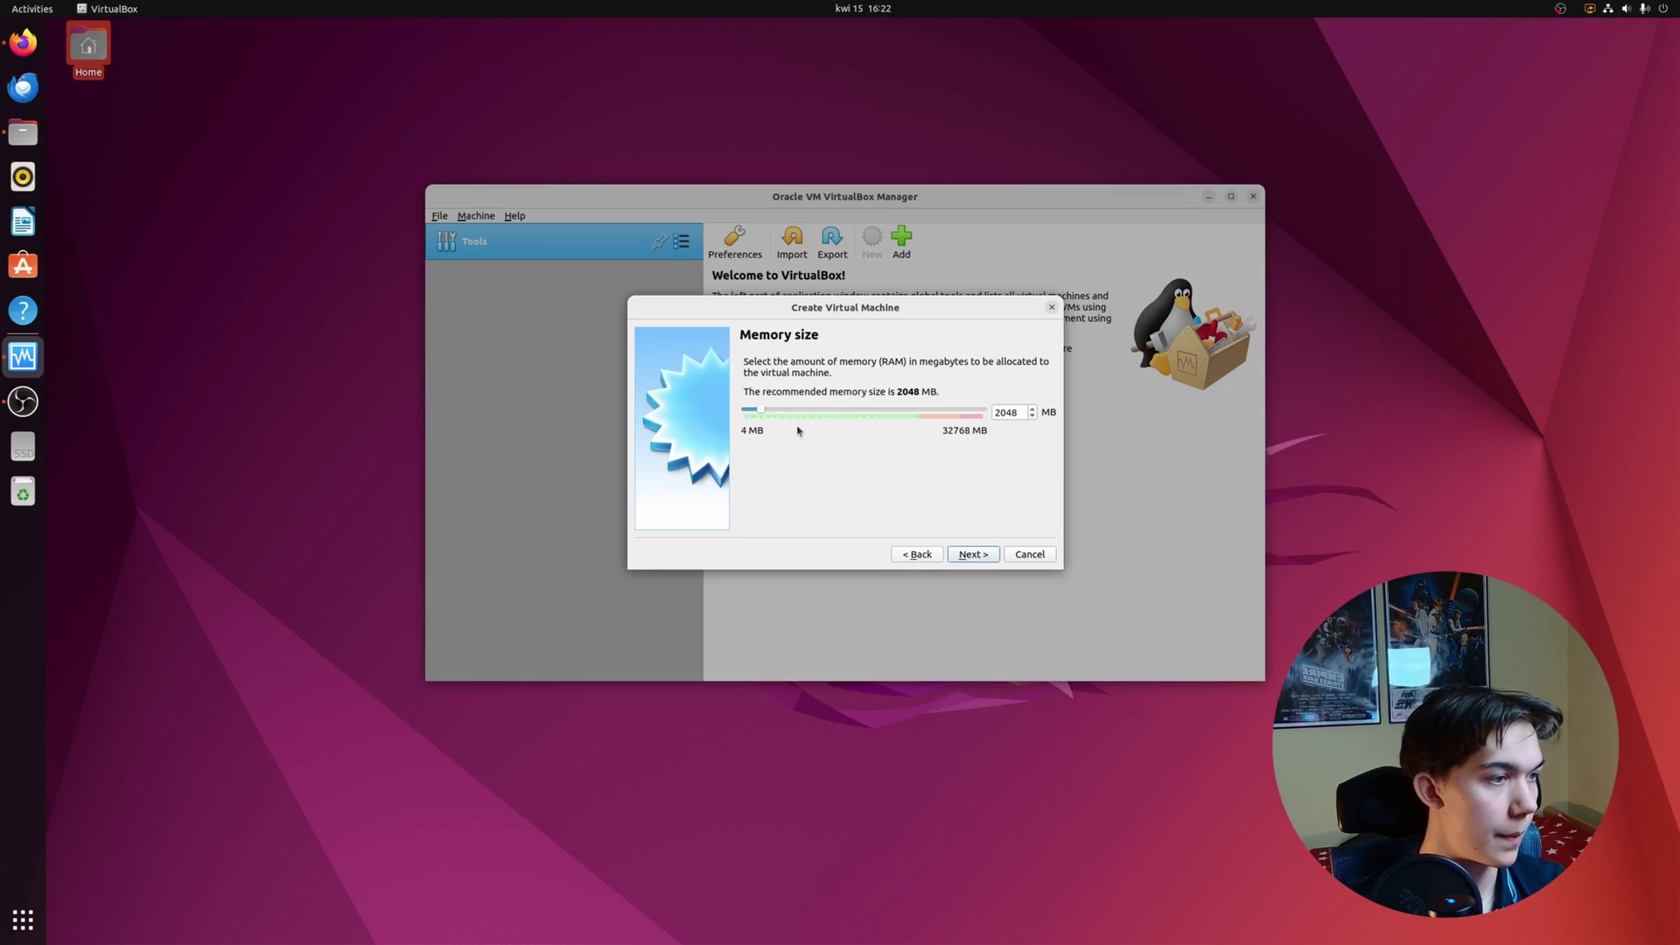
Step: Allocate 8192 MB of memory to the Windows10 virtual machine and continue to the hard disk setup
{"action": "left_click_drag", "start_coordinate": [764, 412], "coordinate": [775, 413]}
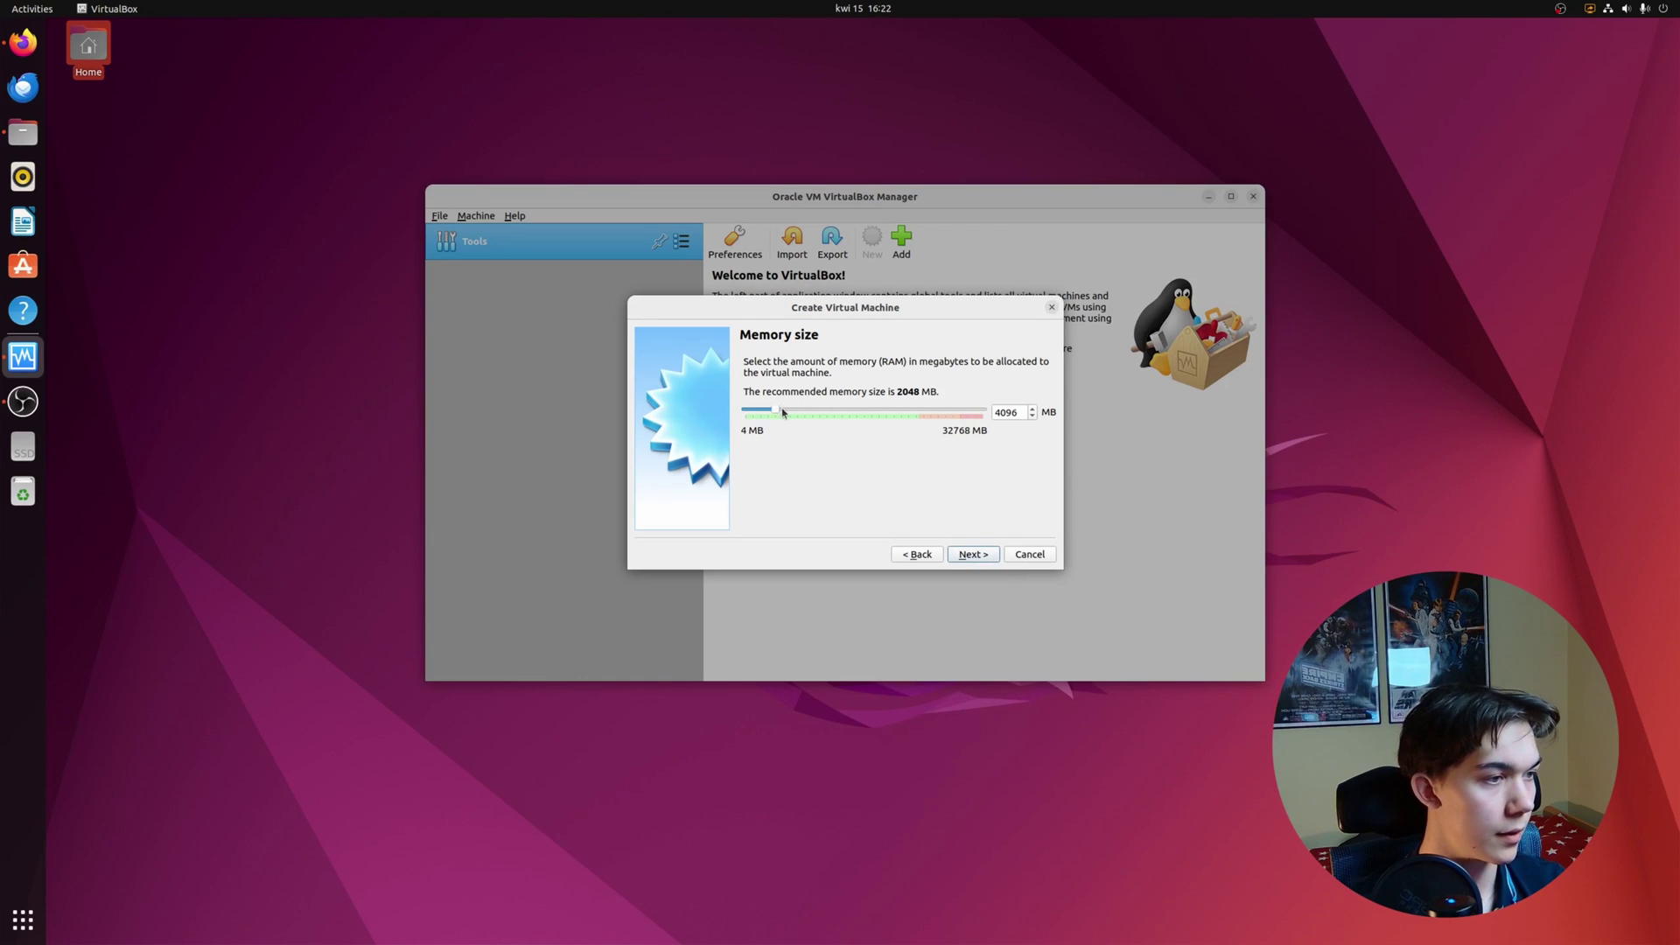
{"action": "left_click_drag", "start_coordinate": [778, 413], "coordinate": [805, 412]}
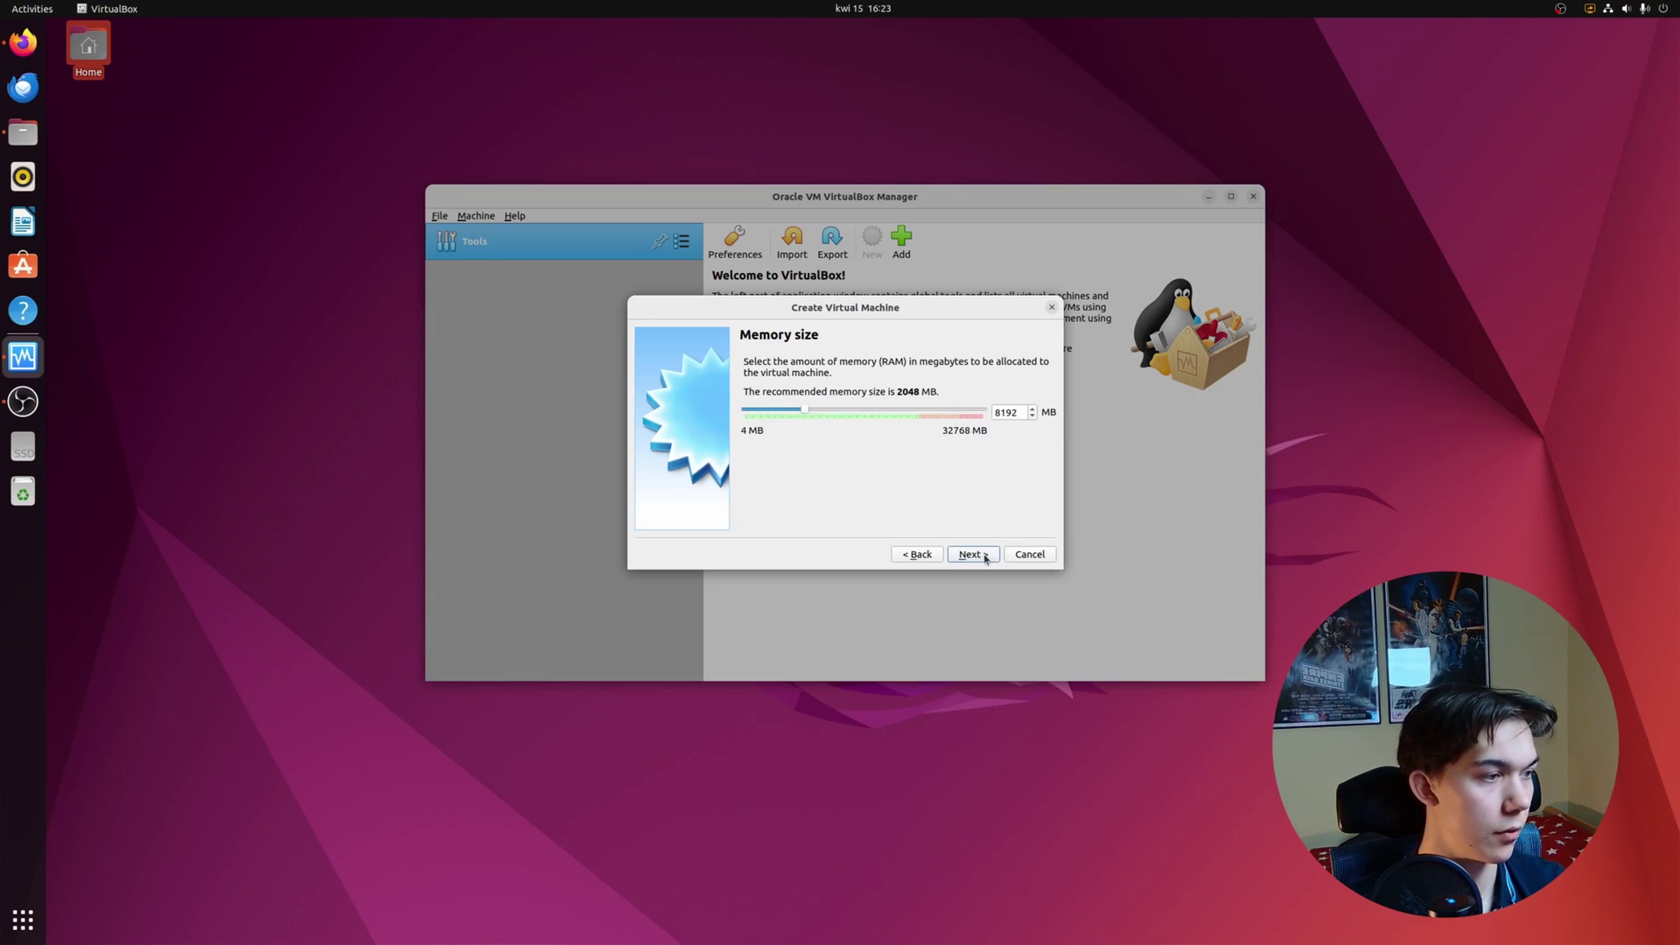
{"action": "left_click_drag", "start_coordinate": [1019, 415], "coordinate": [998, 414]}
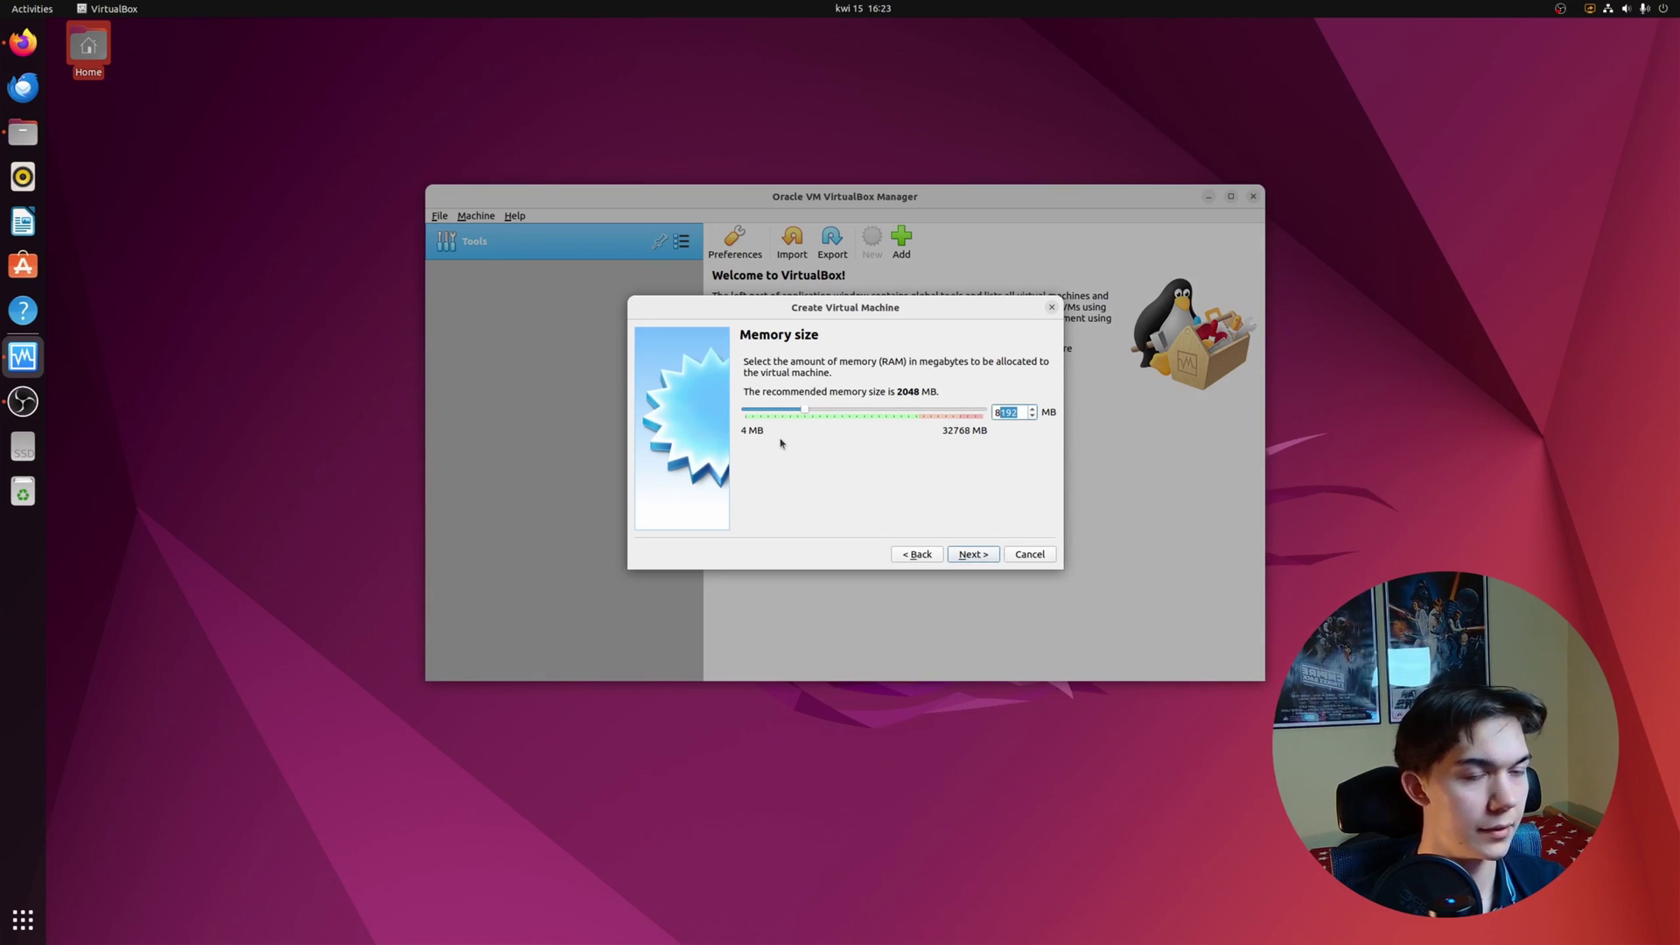
{"action": "left_click", "coordinate": [971, 555]}
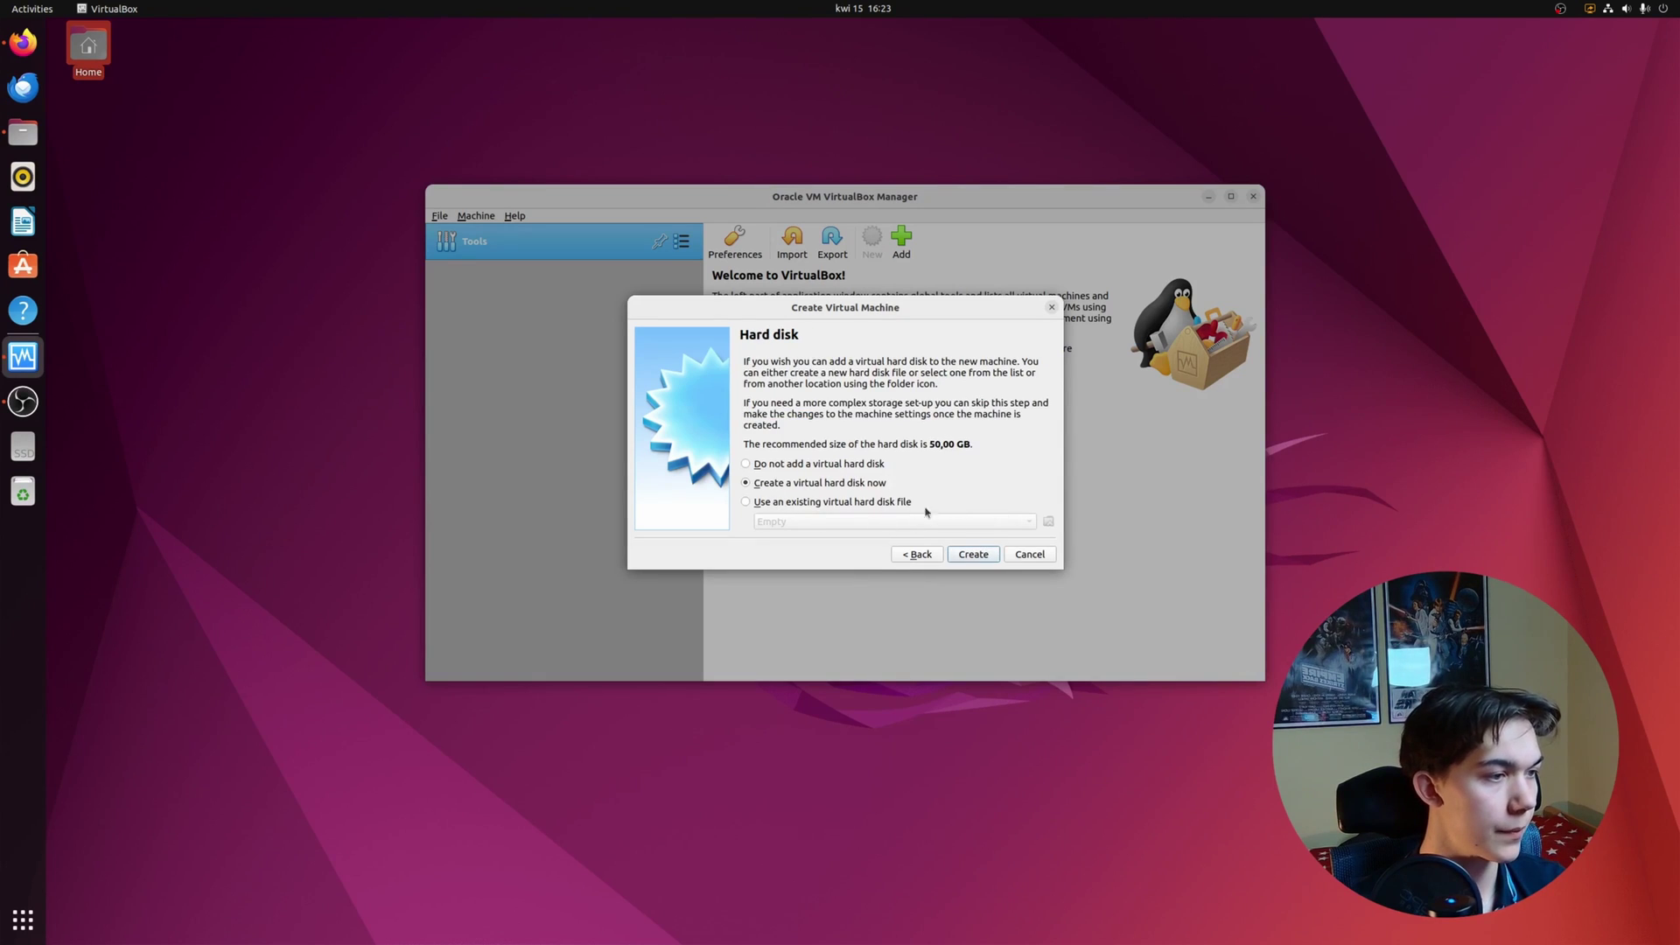
Step: Create a new 80 GB VDI virtual hard disk for the Windows10 machine and finish creating the machine
{"action": "left_click", "coordinate": [973, 553]}
{"action": "left_click", "coordinate": [976, 578]}
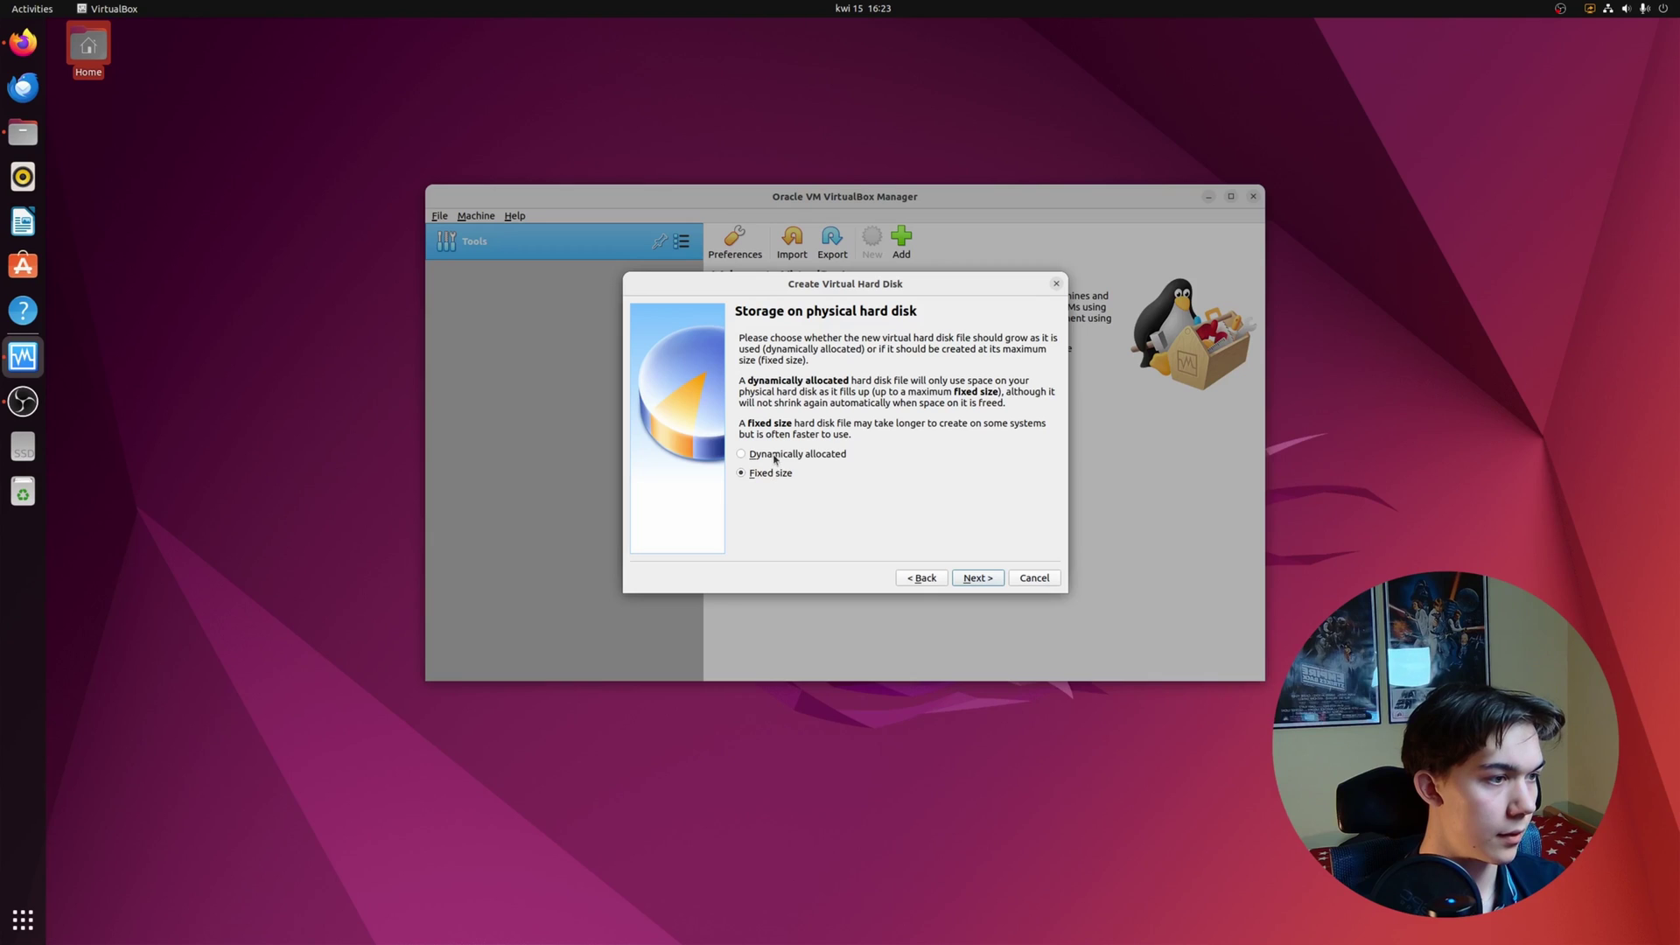
{"action": "left_click", "coordinate": [986, 579]}
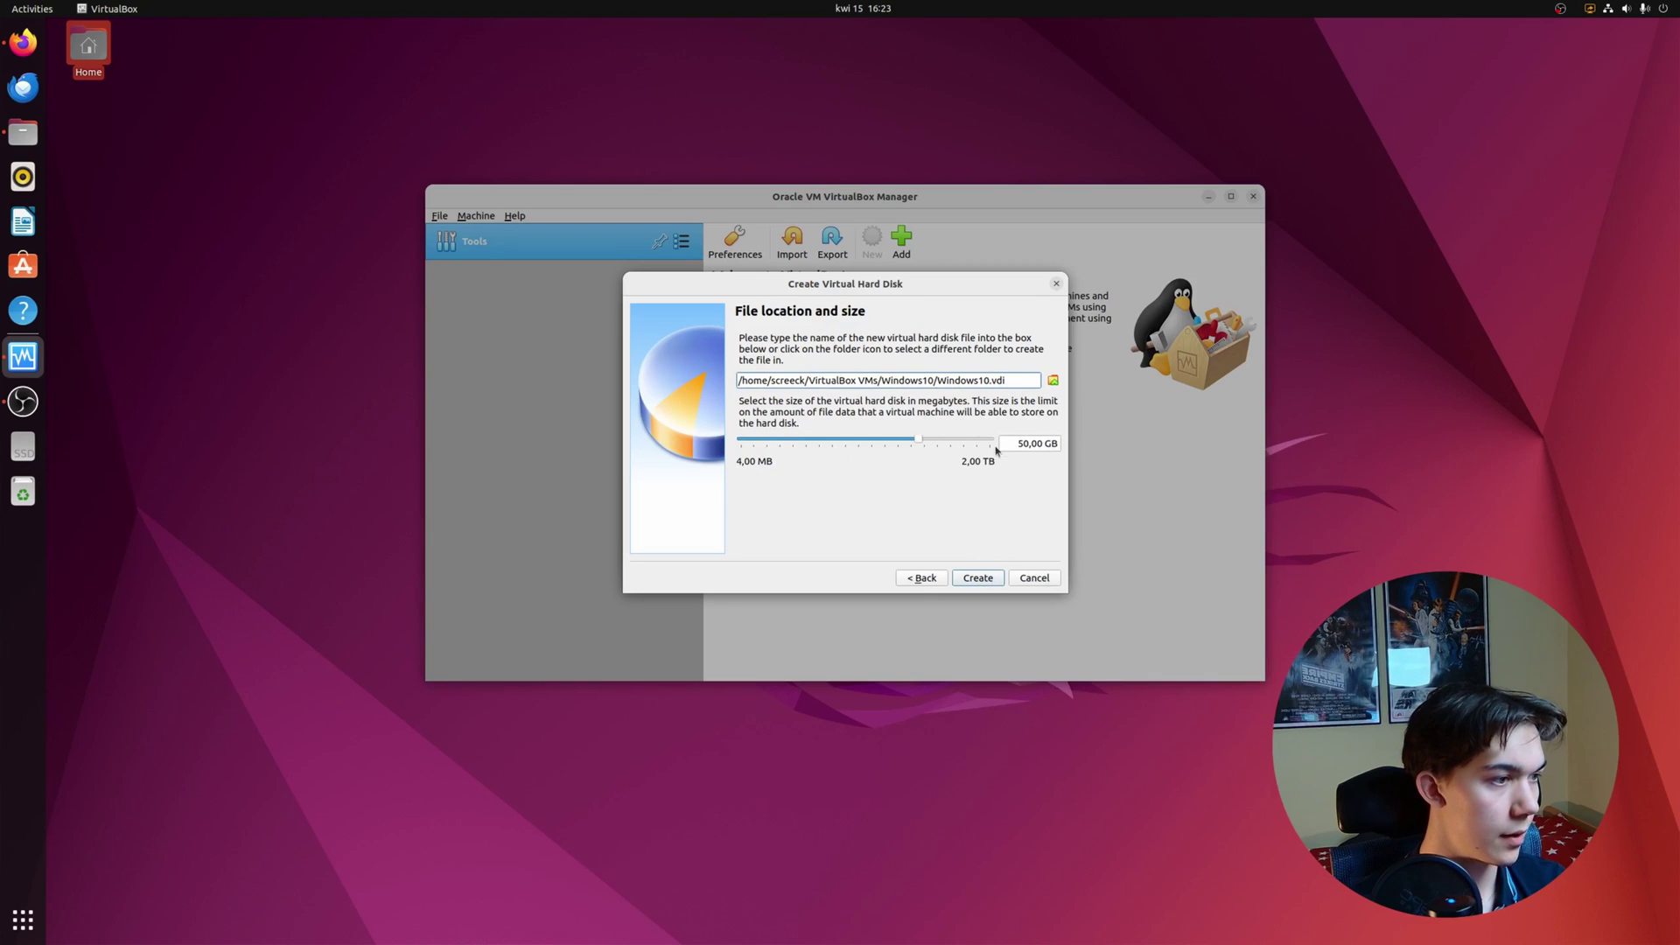
{"action": "left_click", "coordinate": [1023, 444]}
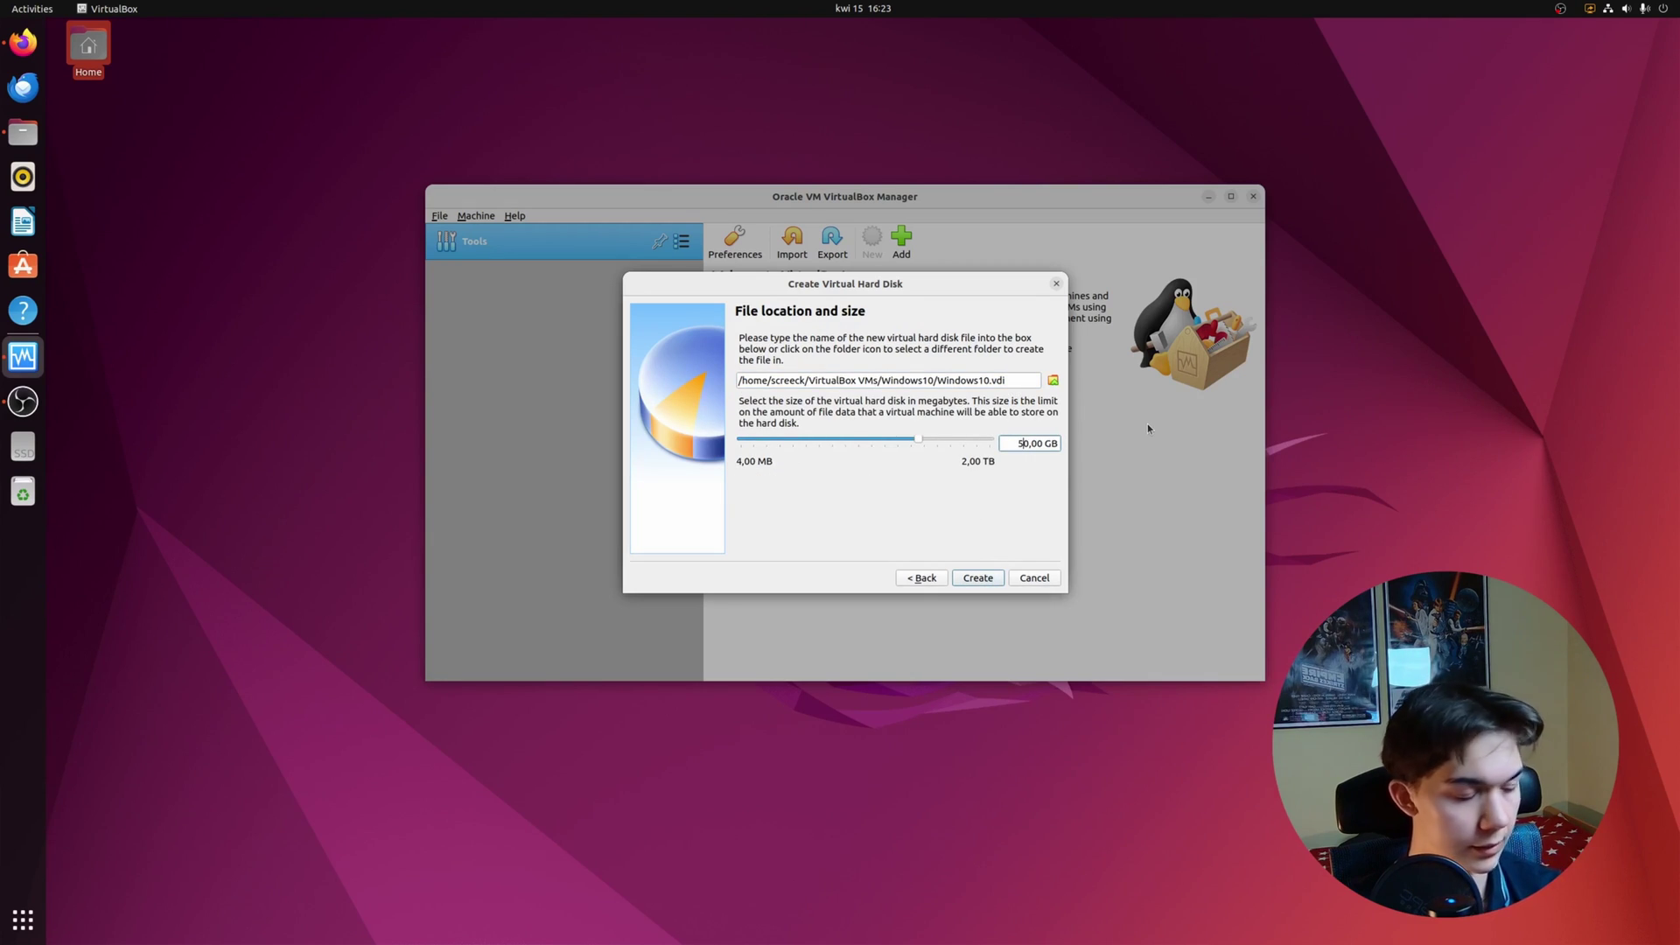
{"action": "key", "text": "BackSpace"}
{"action": "type", "text": "8"}
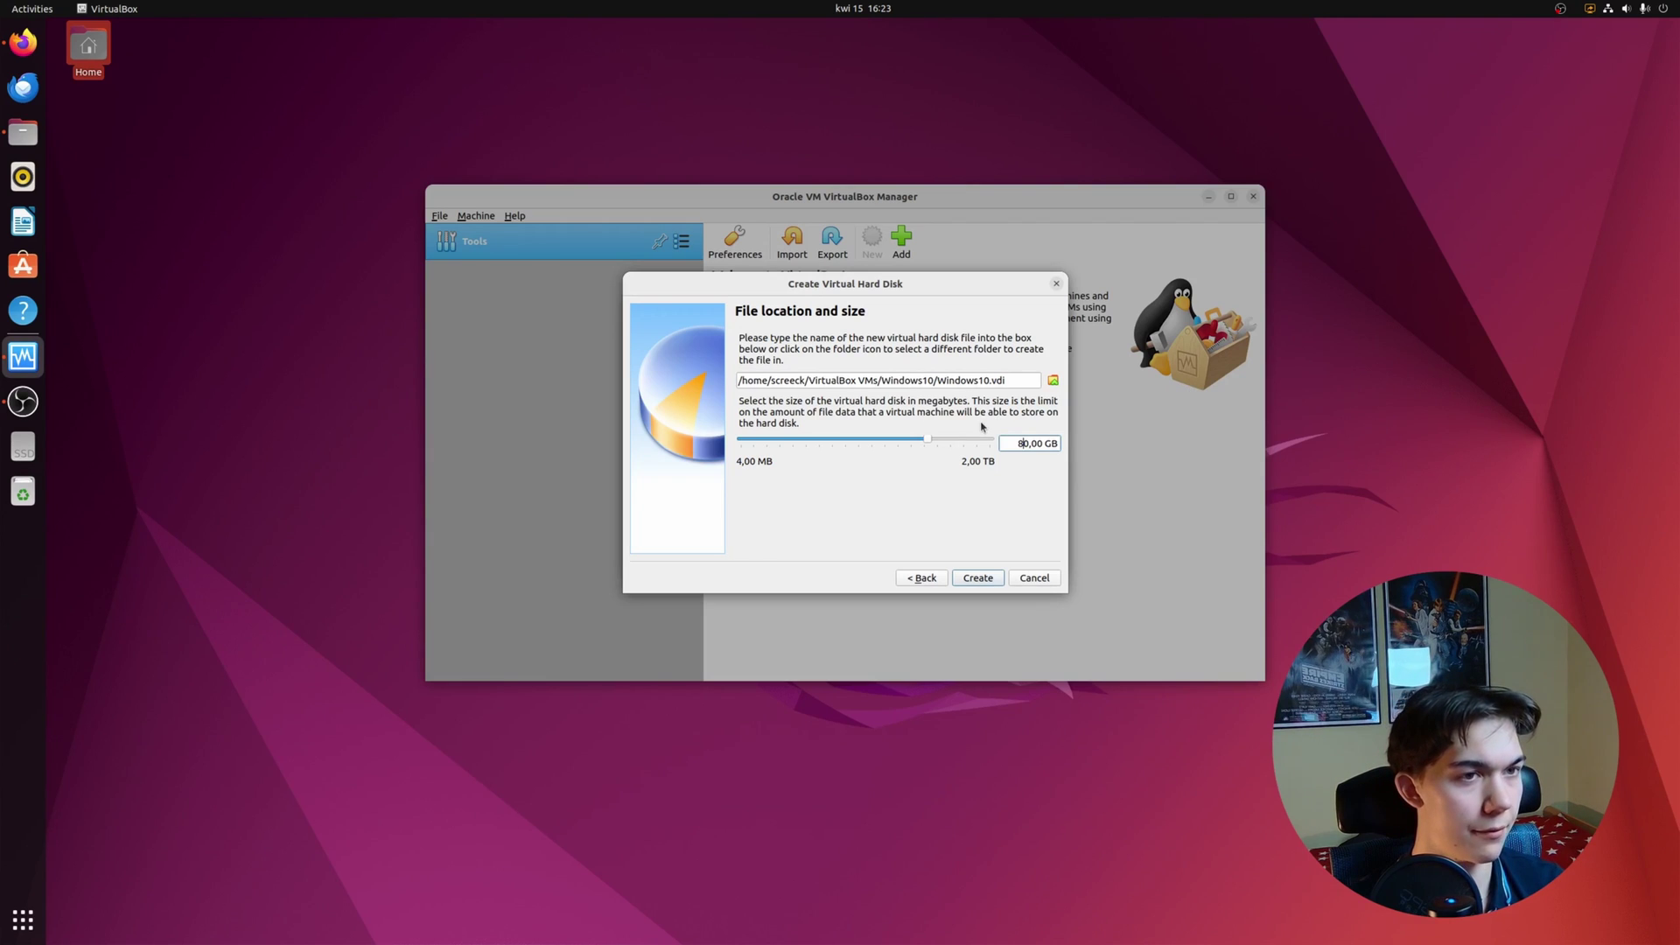
{"action": "left_click_drag", "start_coordinate": [1006, 442], "coordinate": [1034, 444]}
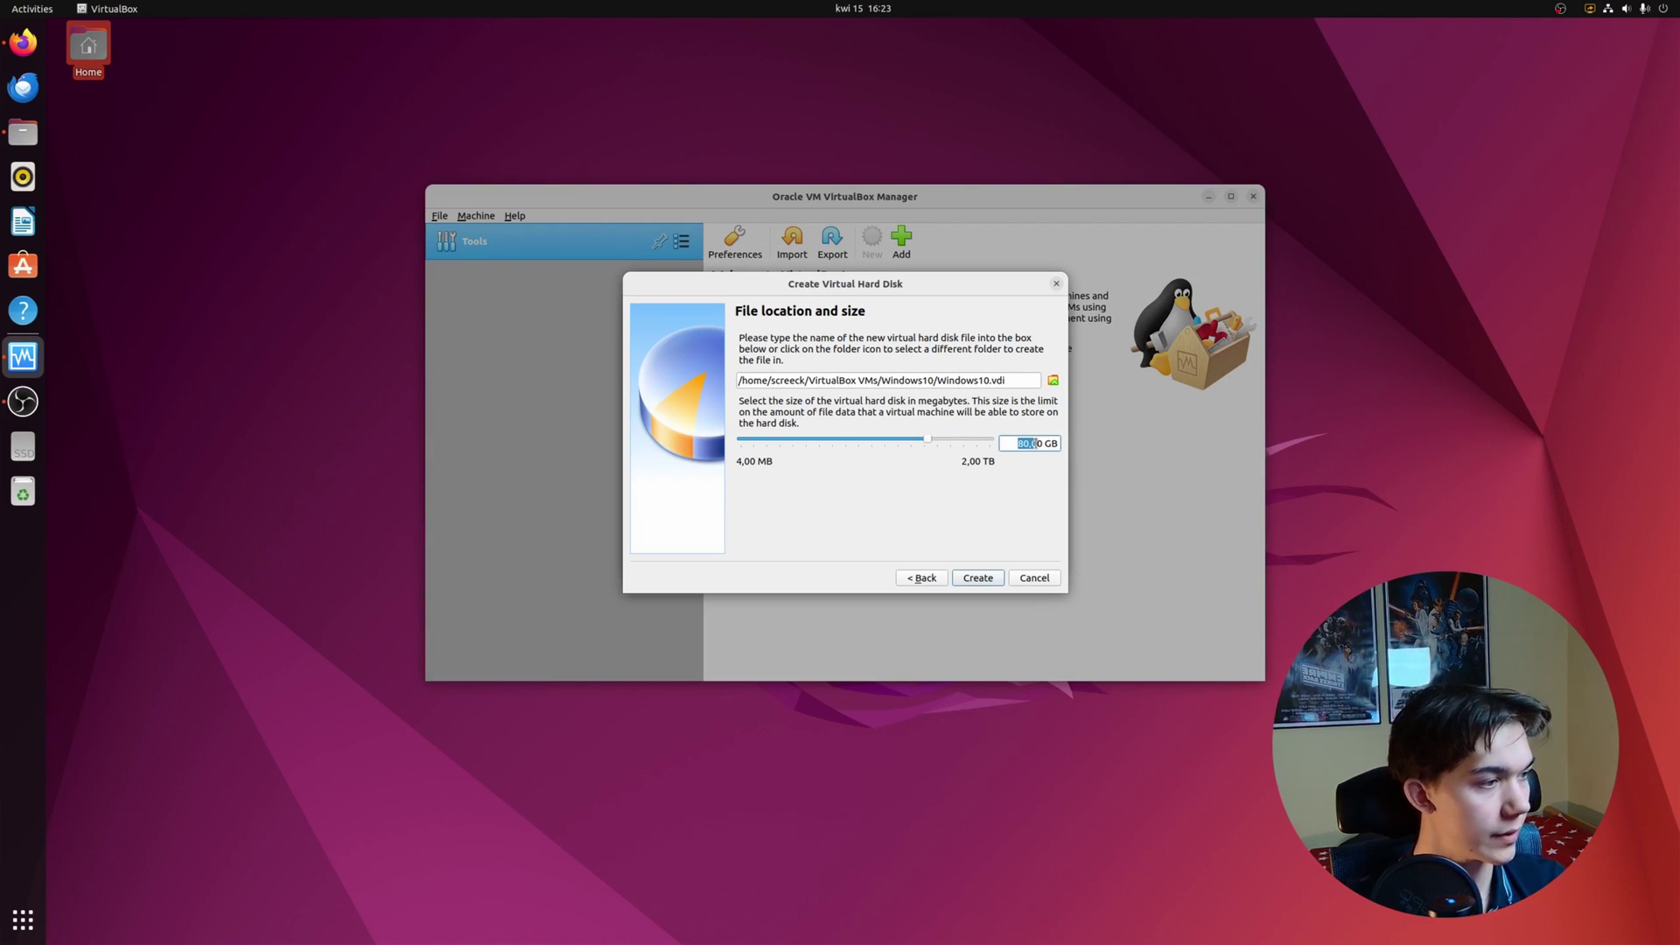
{"action": "left_click", "coordinate": [985, 581]}
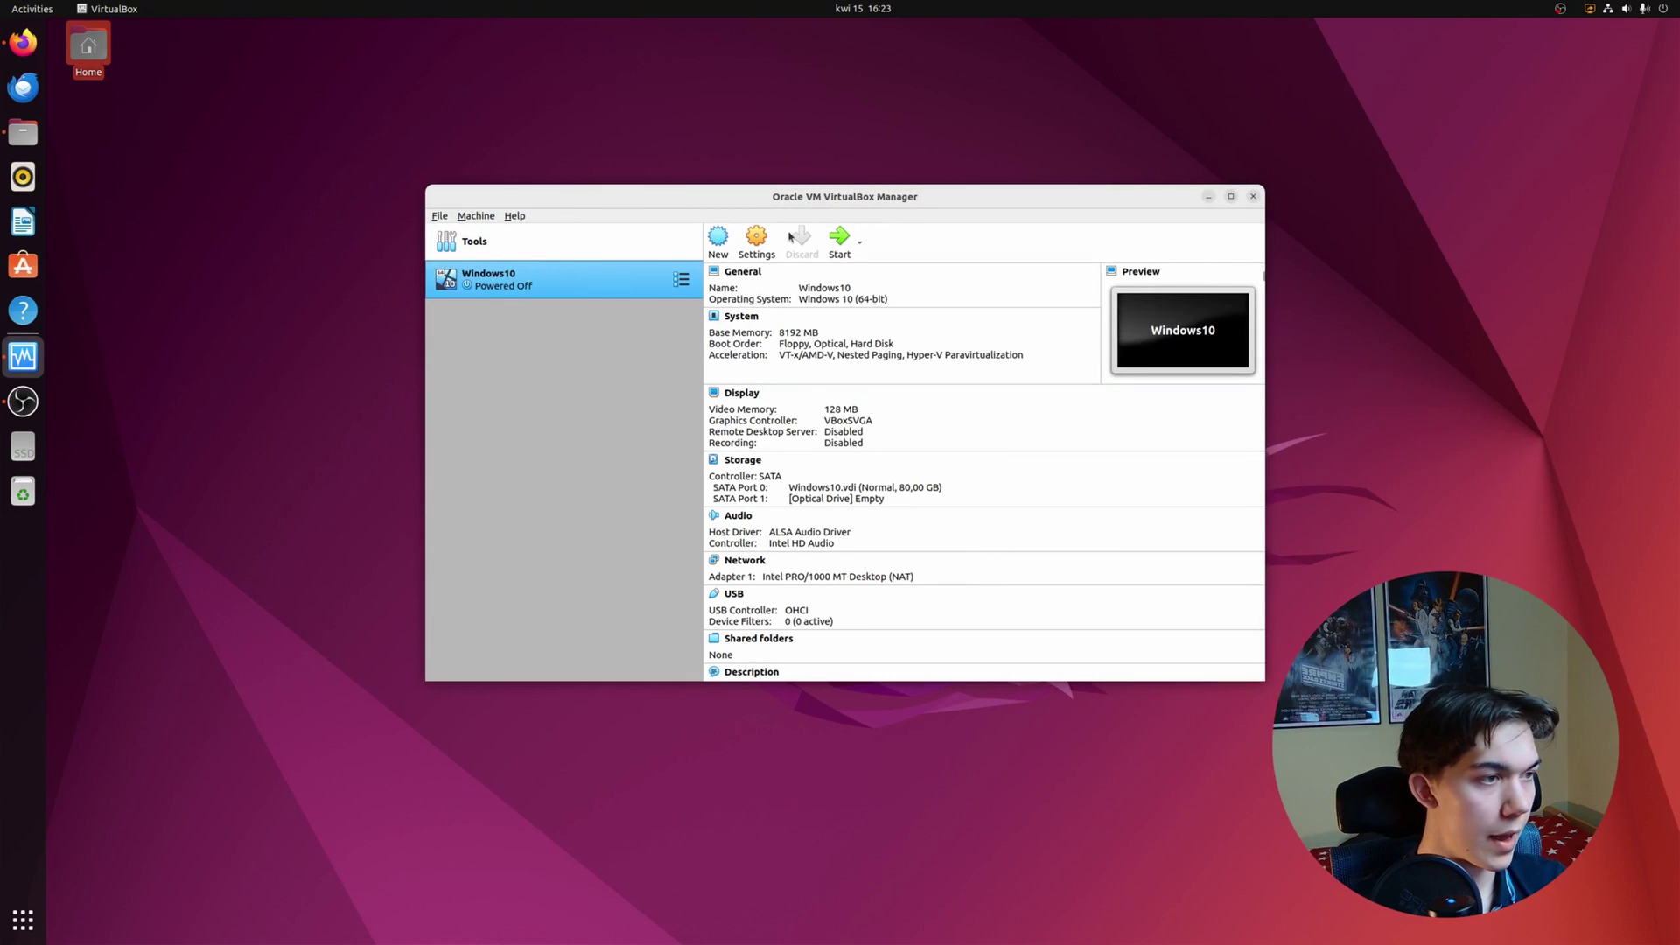
Step: Remove the empty optical drive from the SATA controller in the Windows10 machine's storage settings
{"action": "left_click", "coordinate": [756, 238]}
{"action": "left_click", "coordinate": [656, 350]}
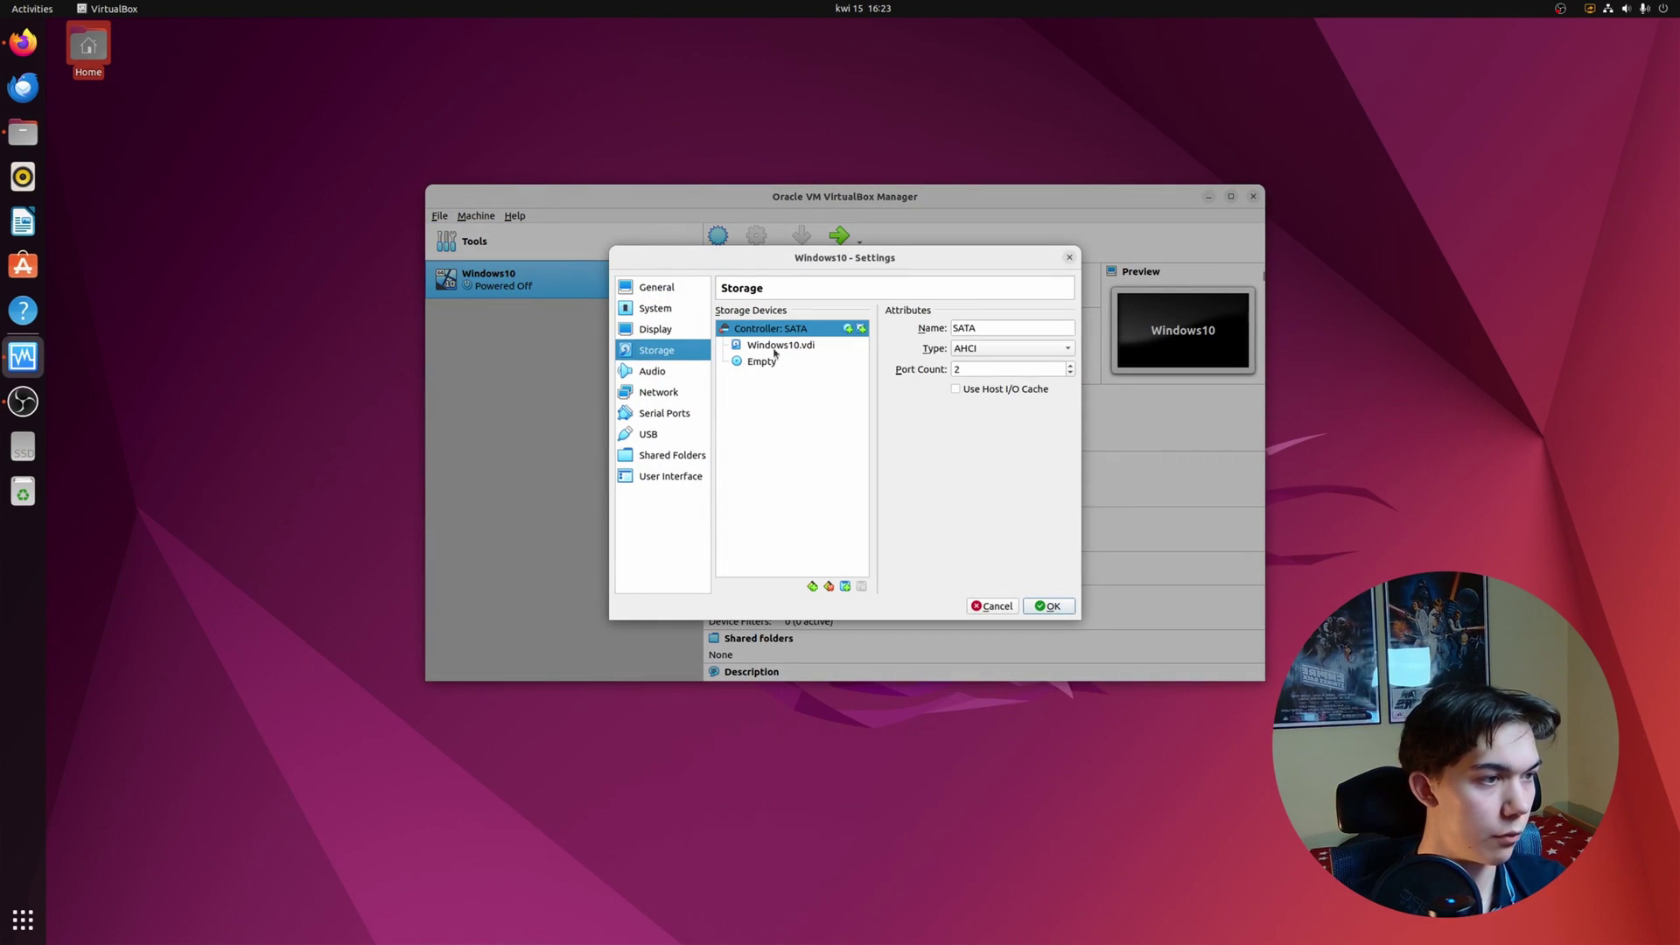
{"action": "left_click", "coordinate": [763, 362]}
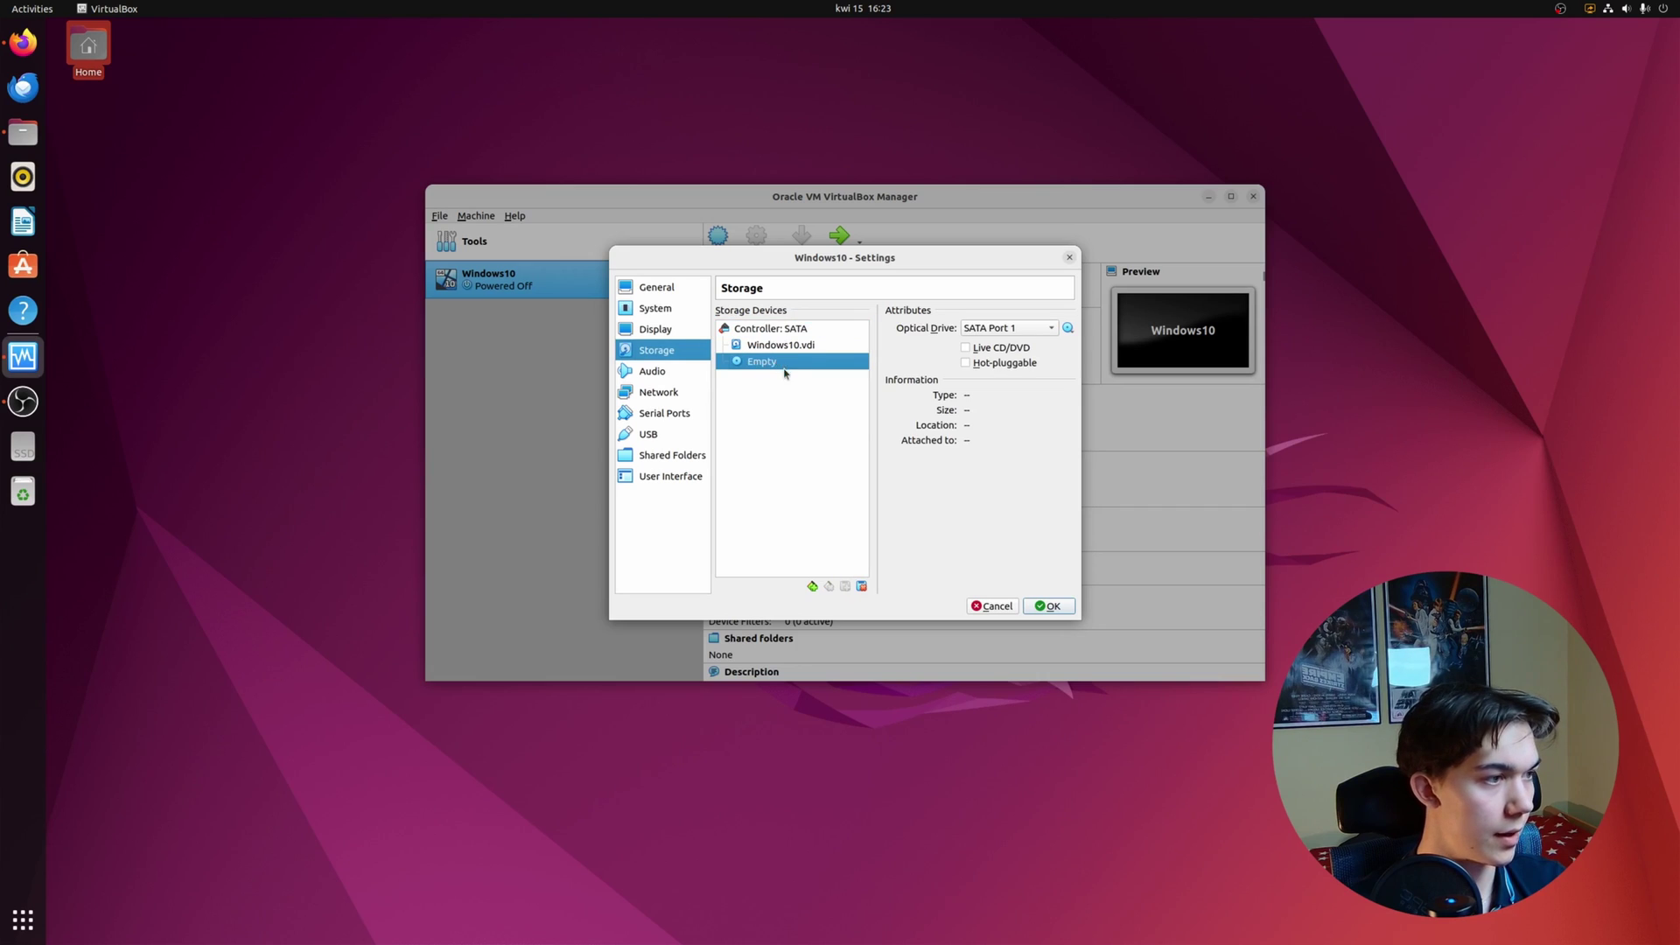
{"action": "left_click", "coordinate": [862, 587]}
{"action": "left_click", "coordinate": [875, 484]}
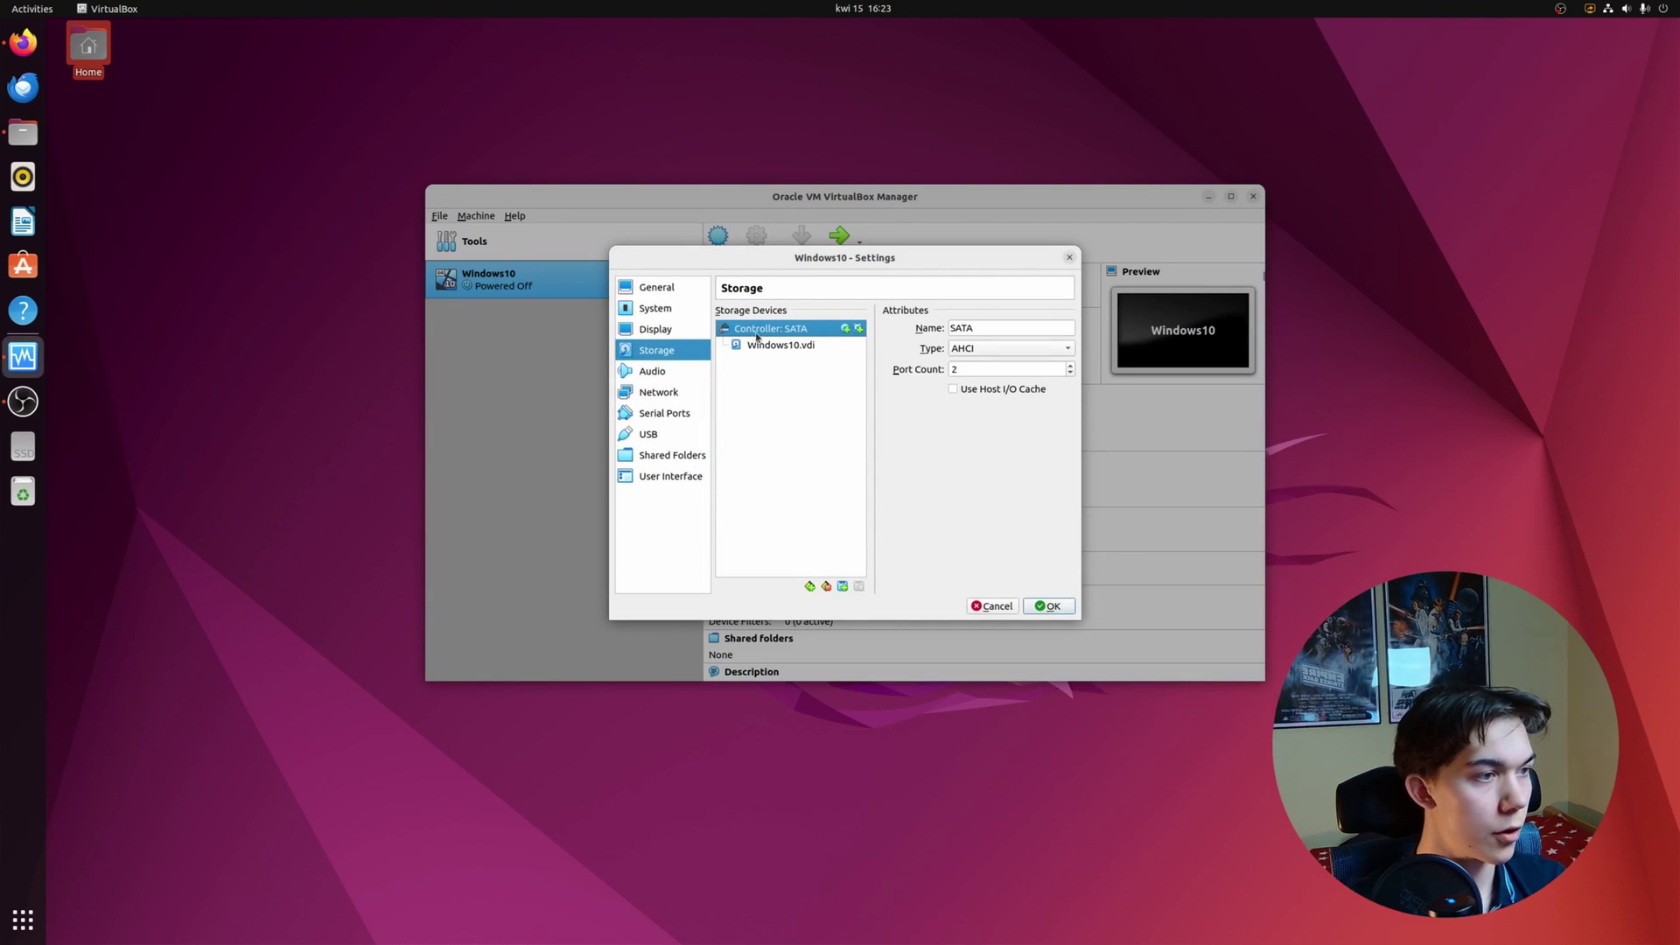
Step: Attach the downloaded Windows 10 Enterprise evaluation ISO as an optical drive on the SATA controller and save the settings
{"action": "left_click", "coordinate": [845, 329]}
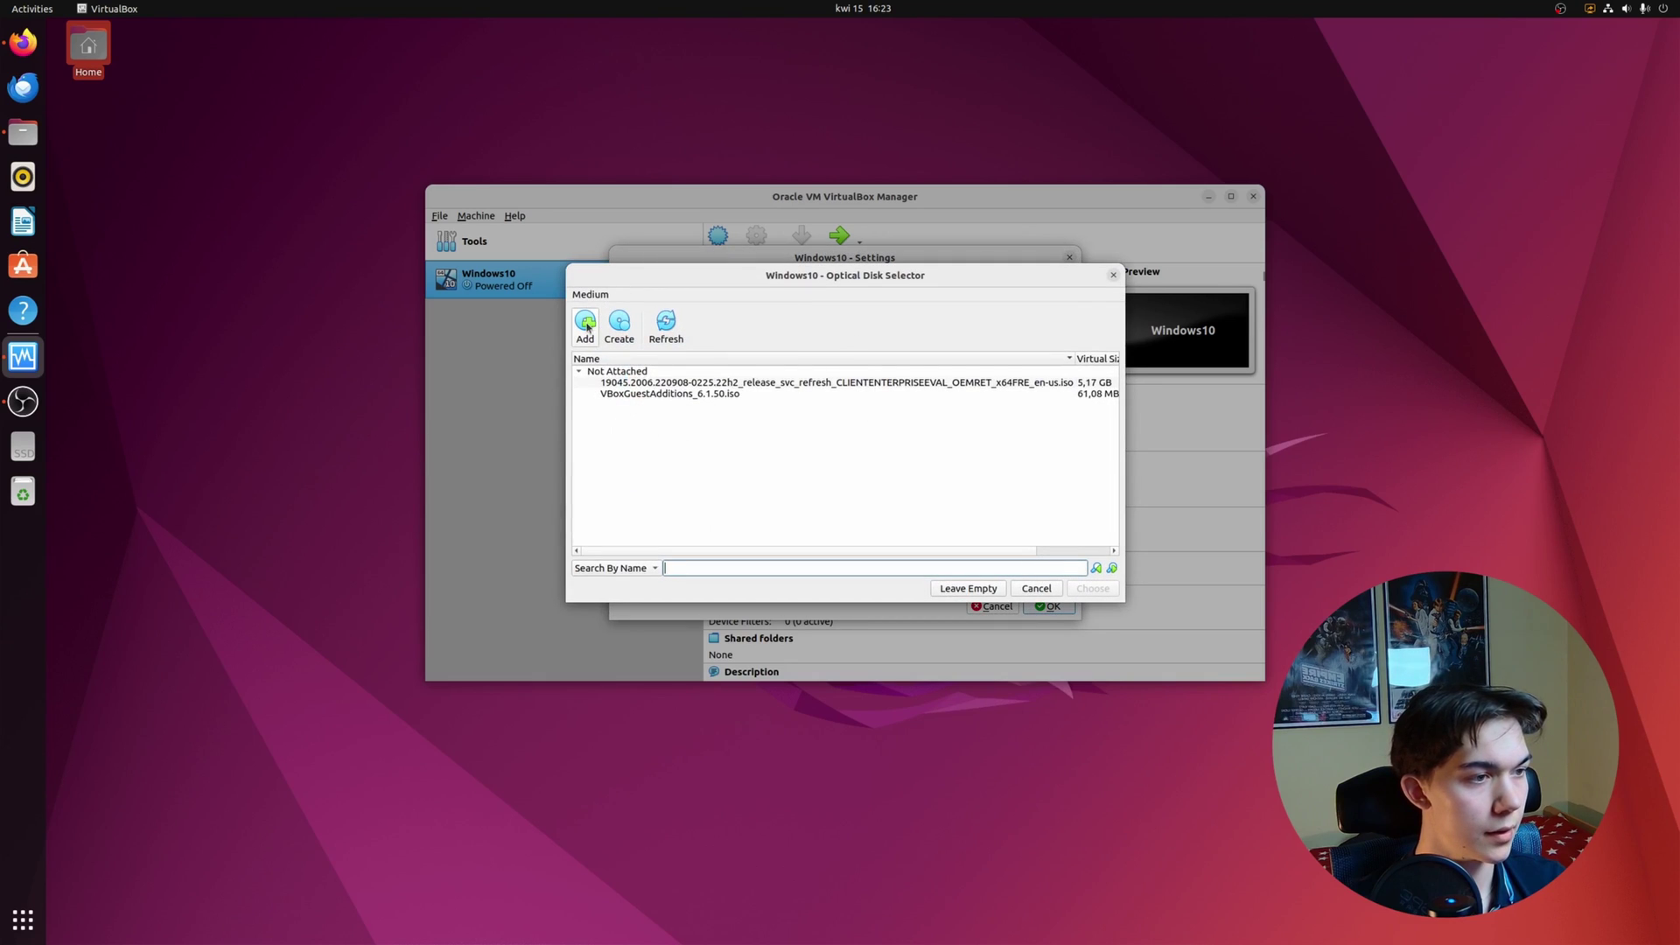
{"action": "left_click", "coordinate": [585, 326]}
{"action": "left_click", "coordinate": [630, 273]}
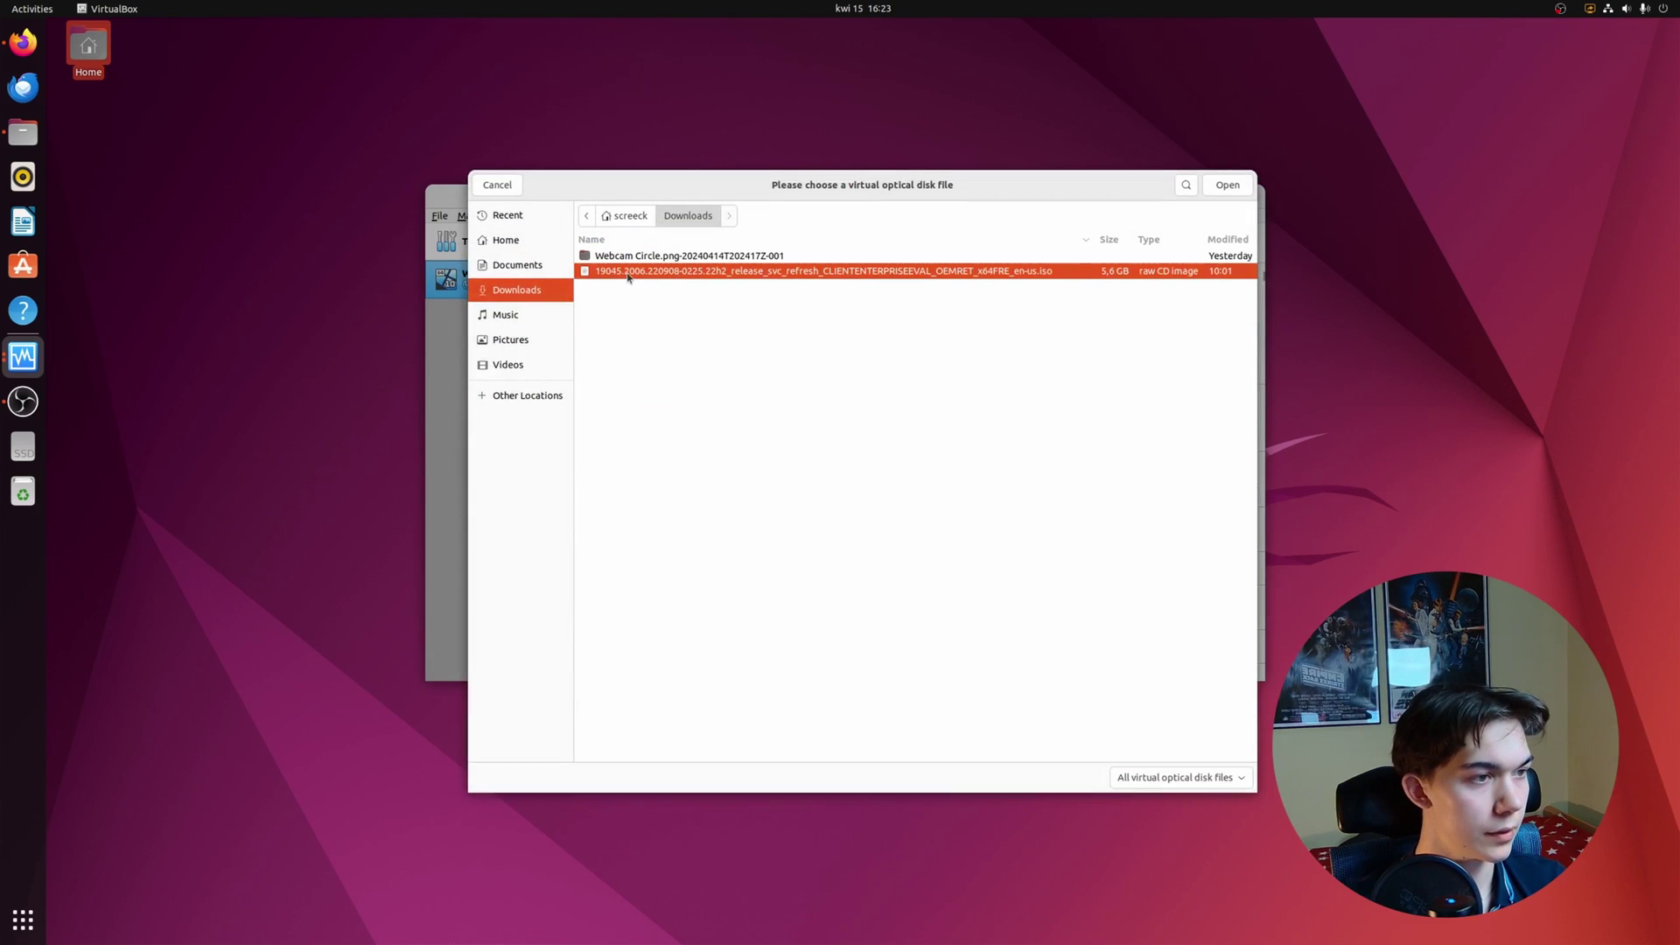
{"action": "left_click", "coordinate": [1223, 187]}
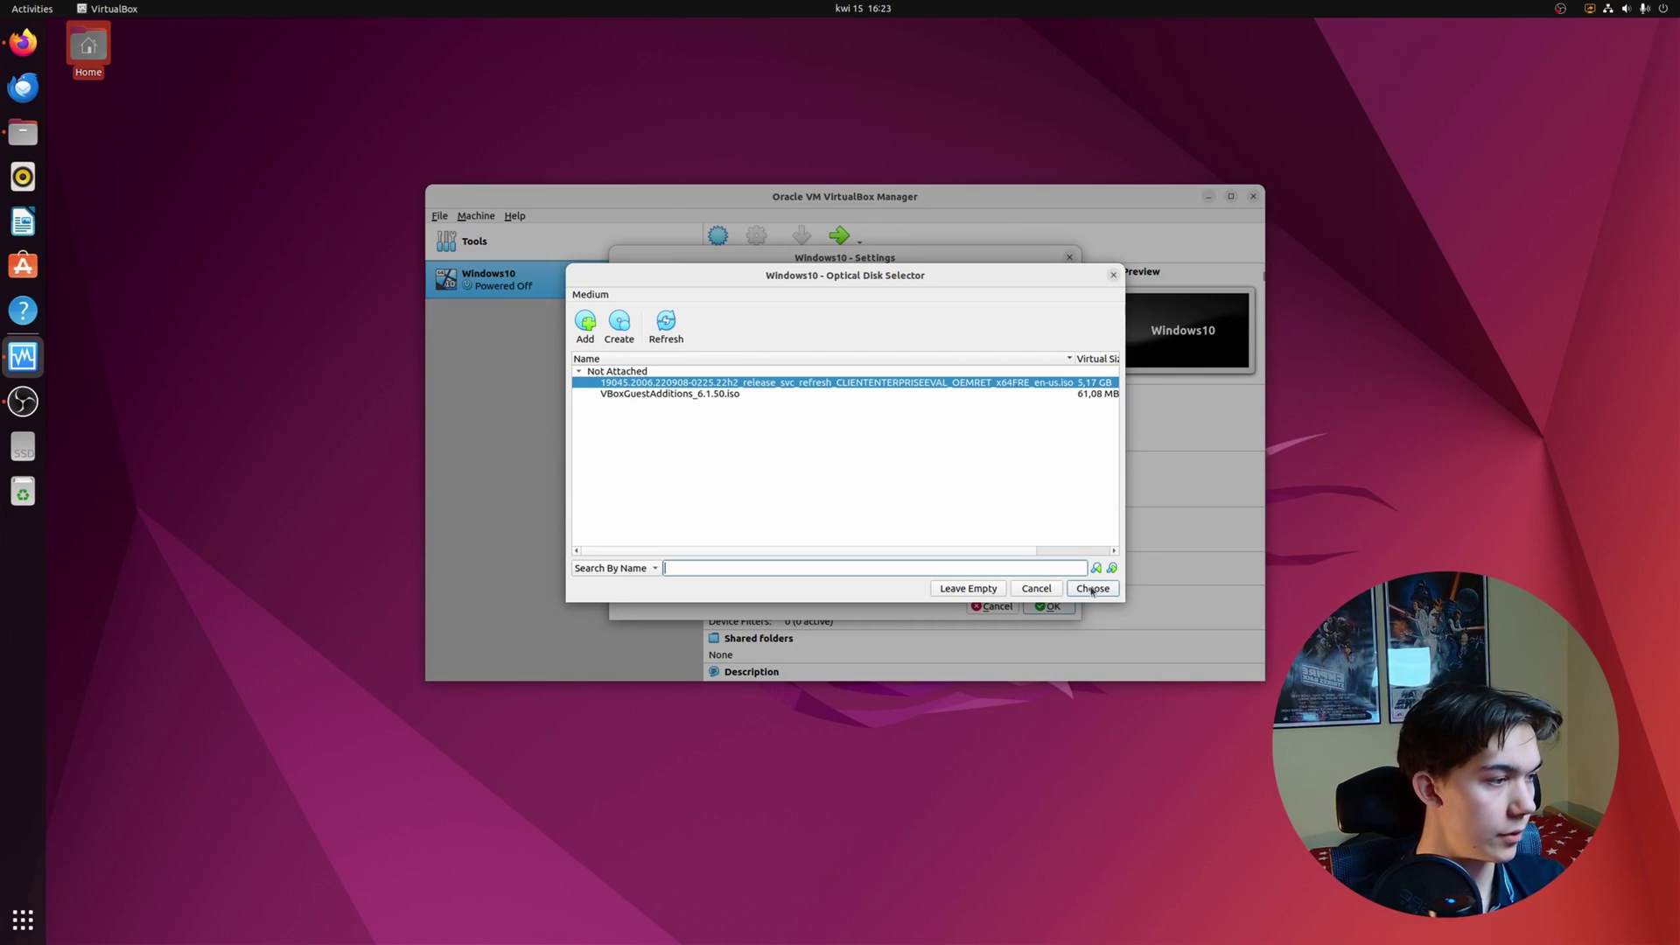
{"action": "left_click", "coordinate": [1091, 592]}
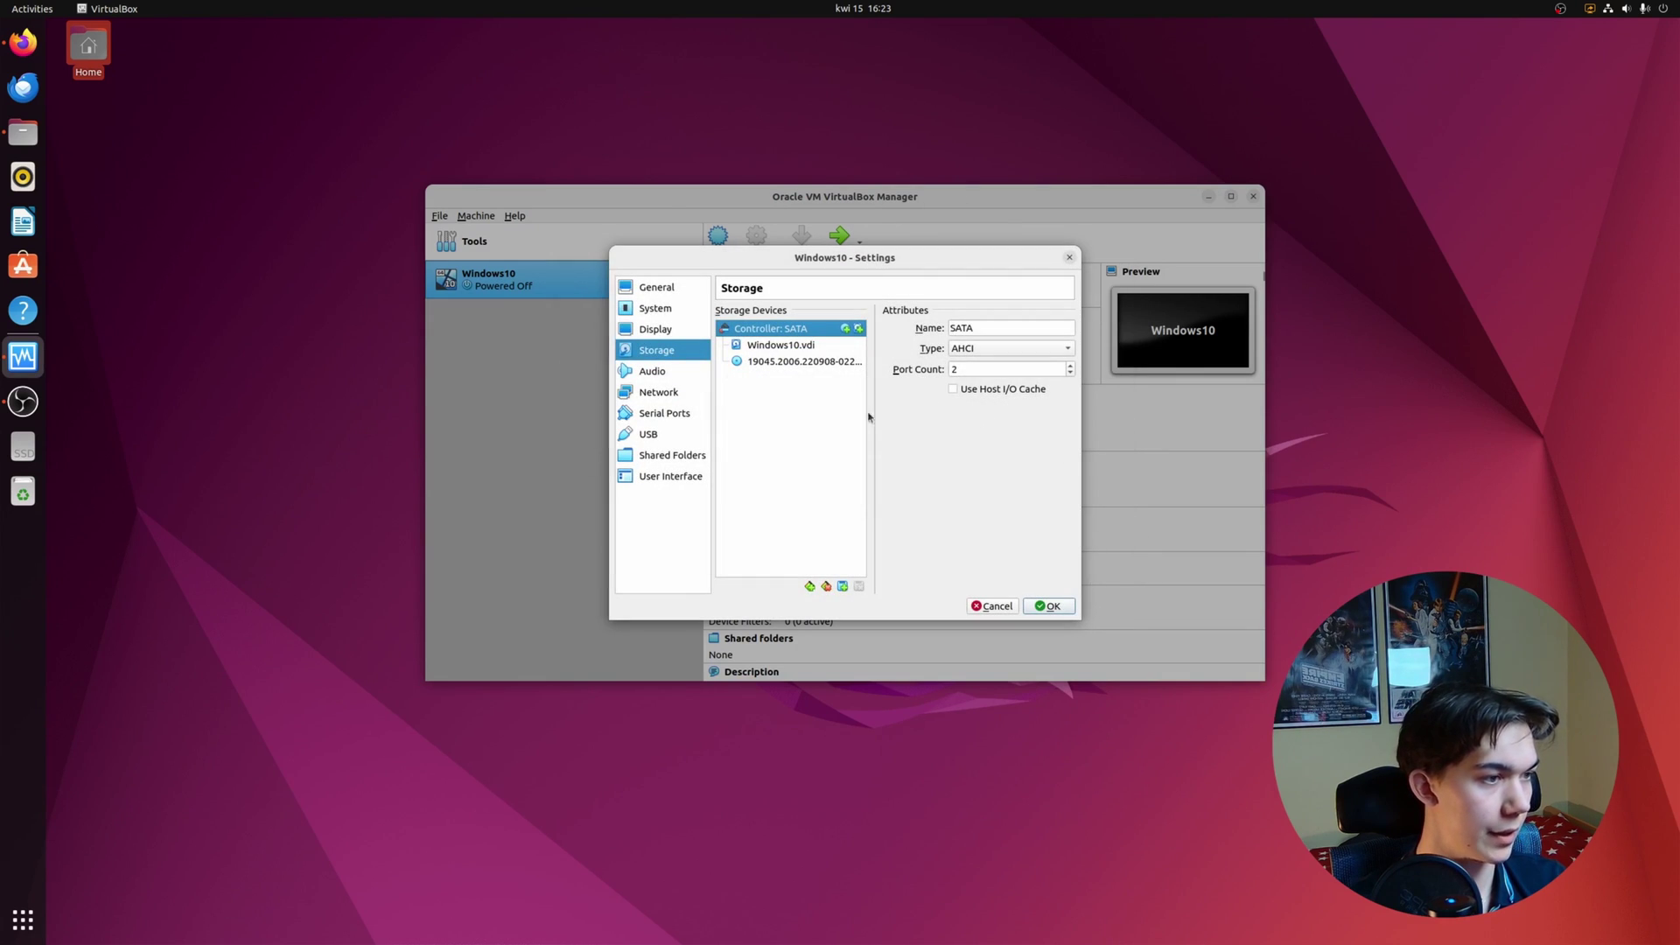
{"action": "left_click", "coordinate": [1048, 607]}
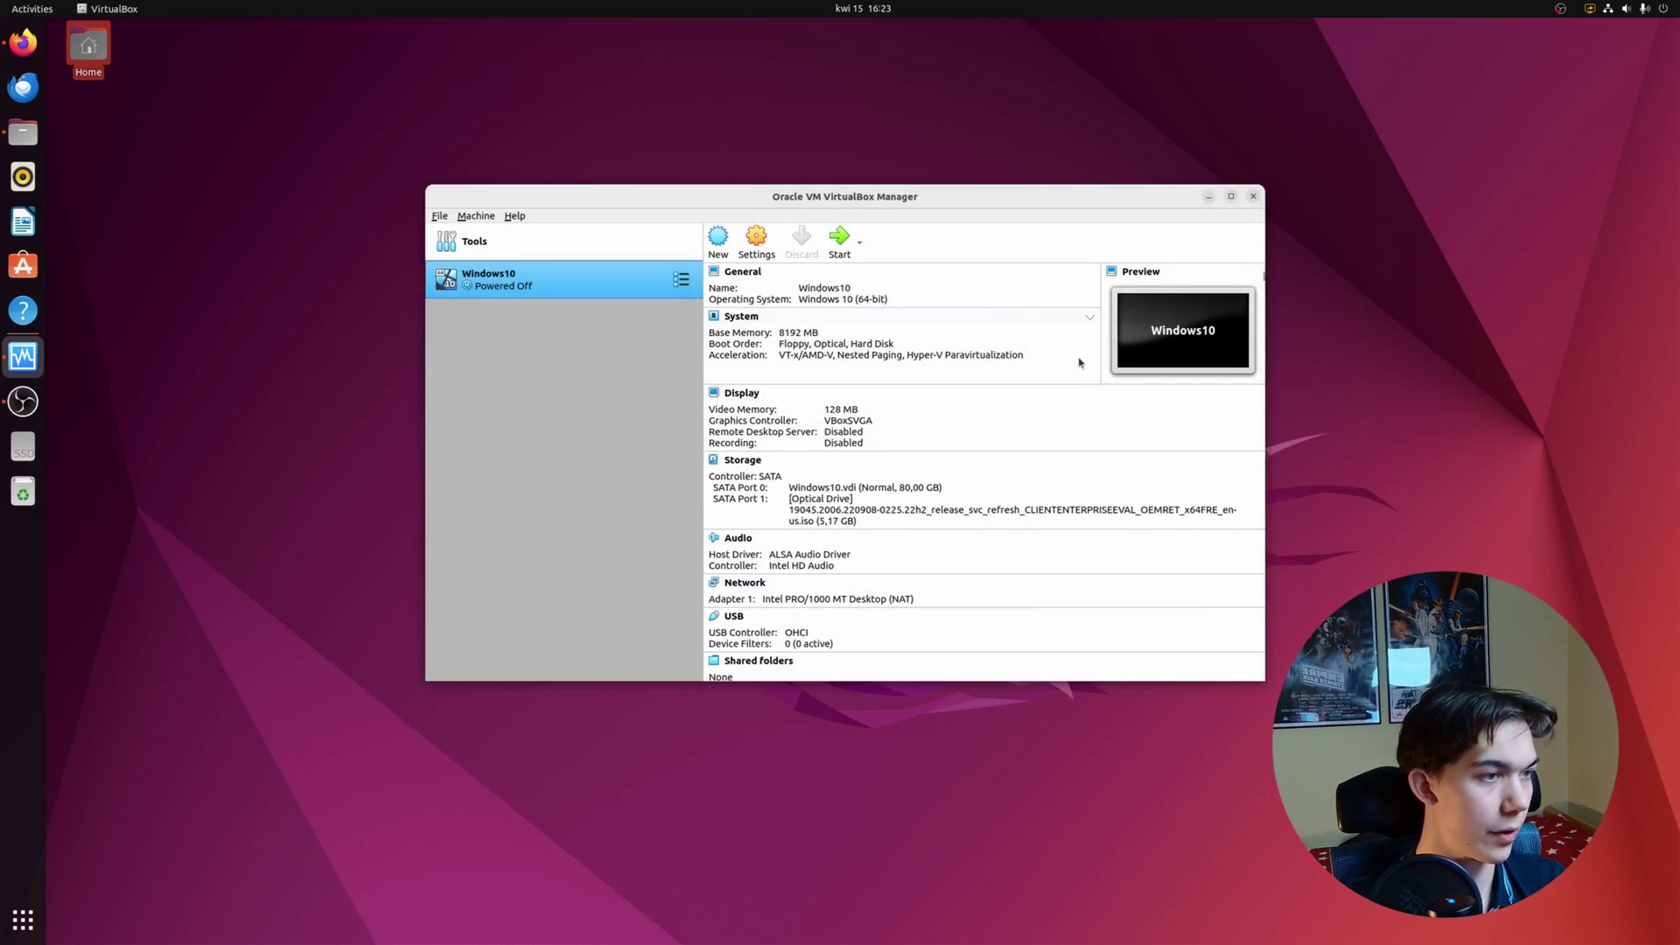
Step: Start the Windows10 virtual machine, dismiss its keyboard and mouse capture notices, and reposition its window
{"action": "double_click", "coordinate": [520, 283]}
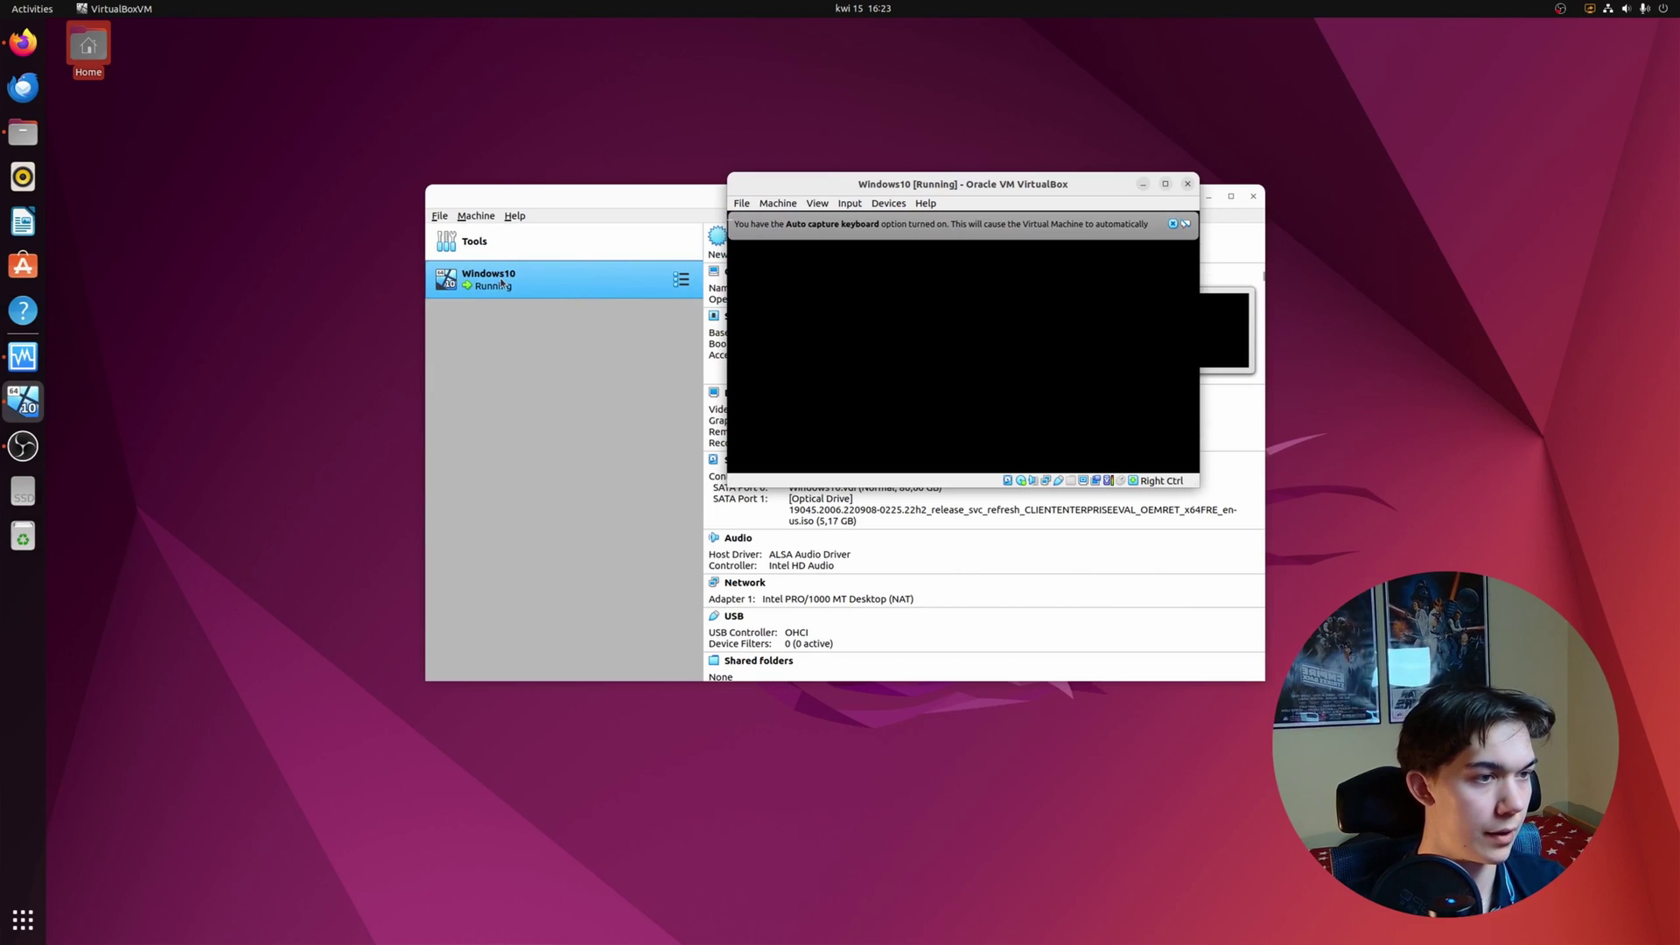
{"action": "left_click", "coordinate": [1173, 224]}
{"action": "left_click_drag", "start_coordinate": [1018, 186], "coordinate": [858, 148]}
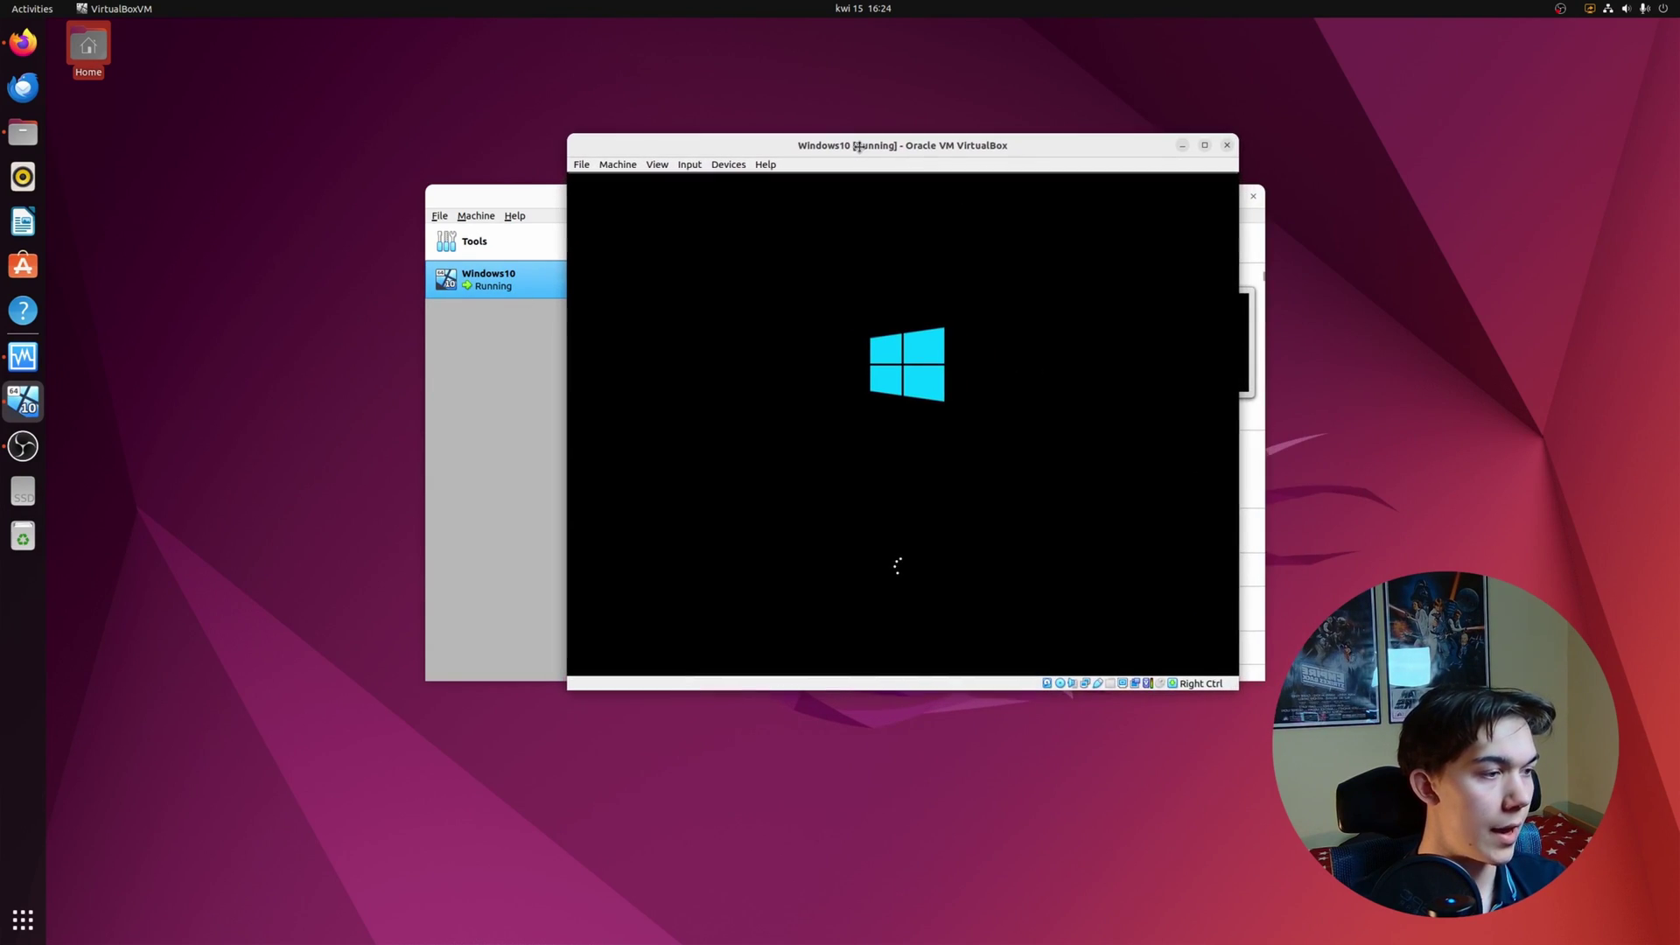
{"action": "left_click", "coordinate": [1212, 186]}
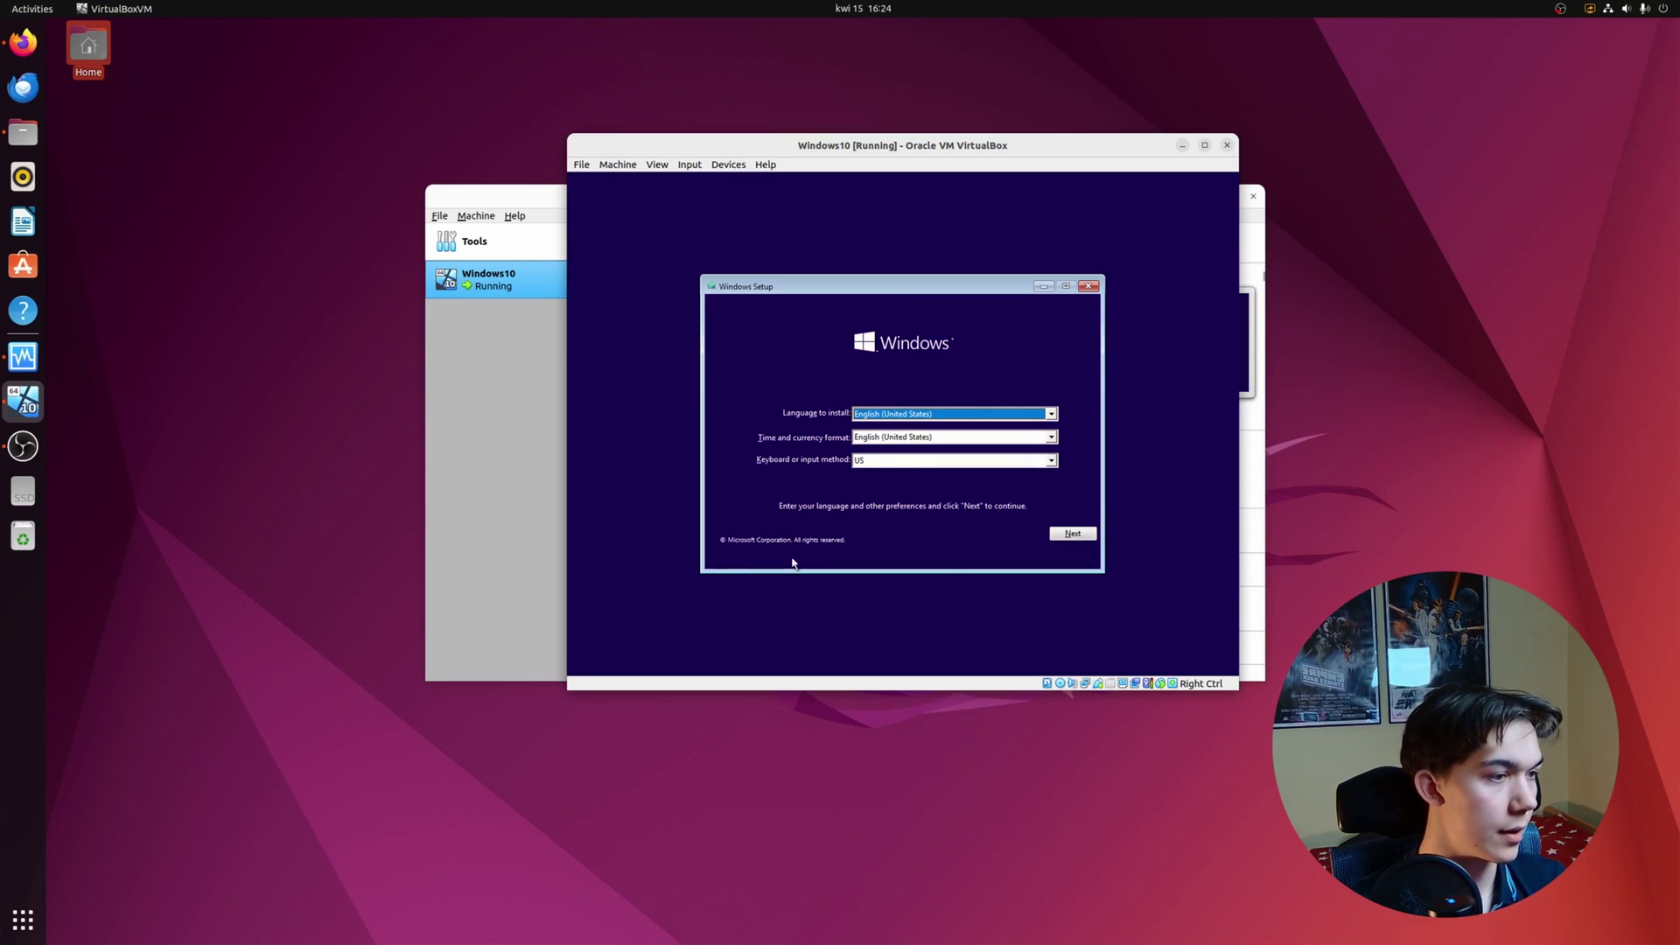
Step: Keep English (United States) and the US keyboard in Windows Setup, start the installation, and accept the license terms
{"action": "left_click", "coordinate": [1085, 537]}
{"action": "left_click", "coordinate": [885, 432]}
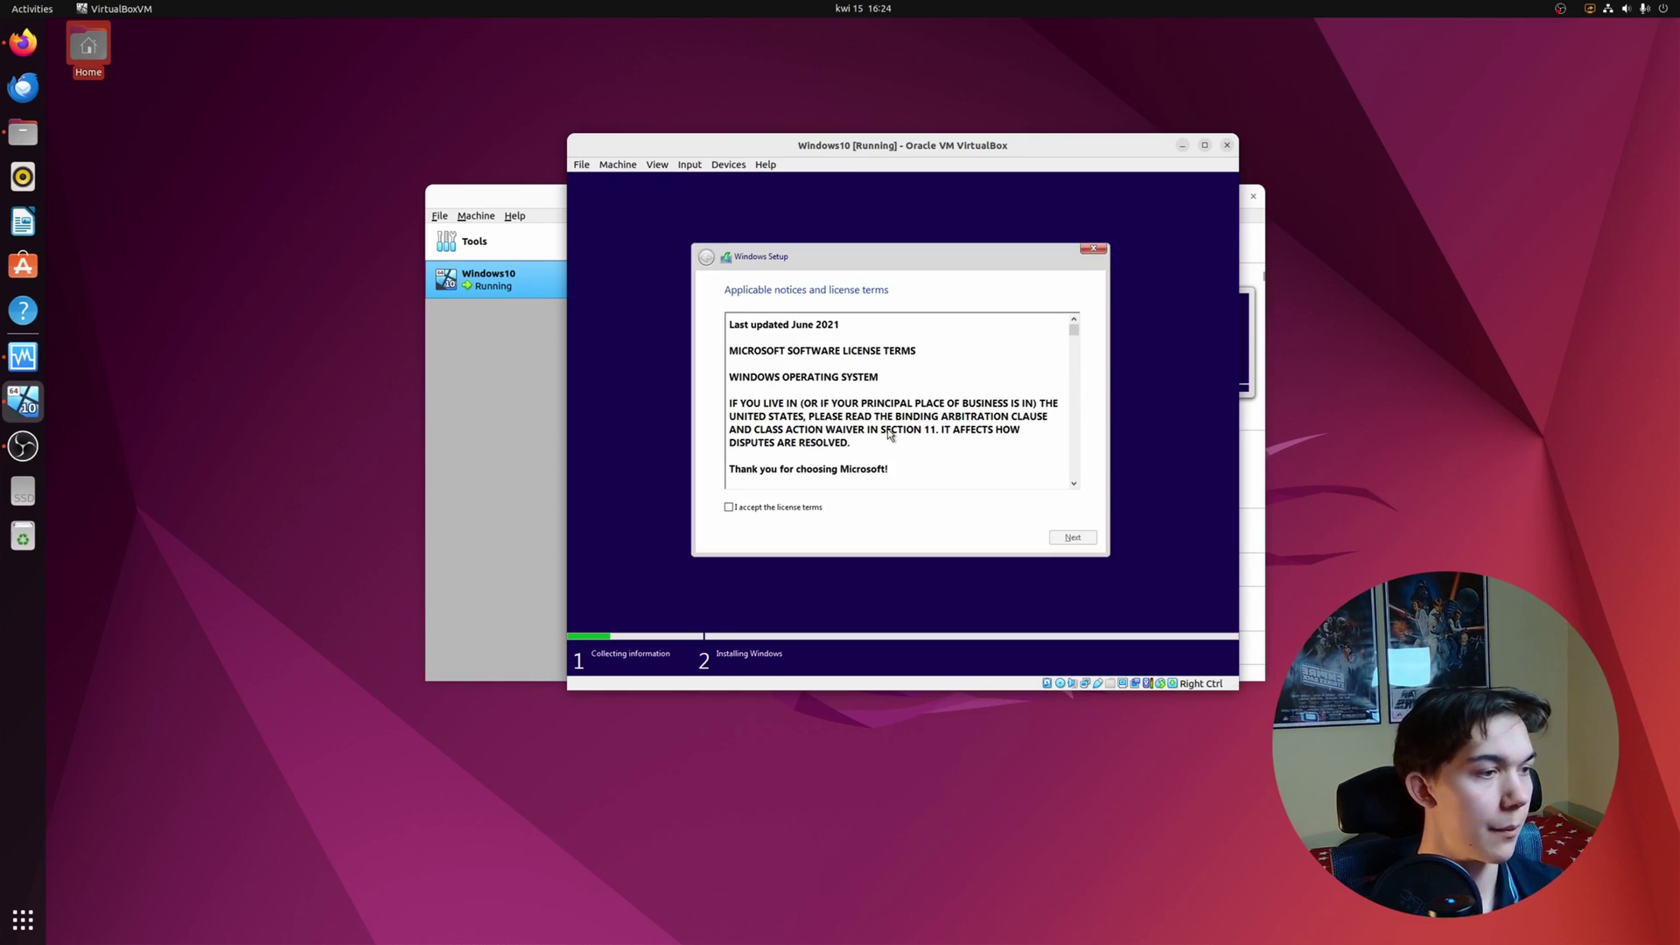
{"action": "left_click", "coordinate": [729, 507]}
{"action": "left_click", "coordinate": [1071, 538]}
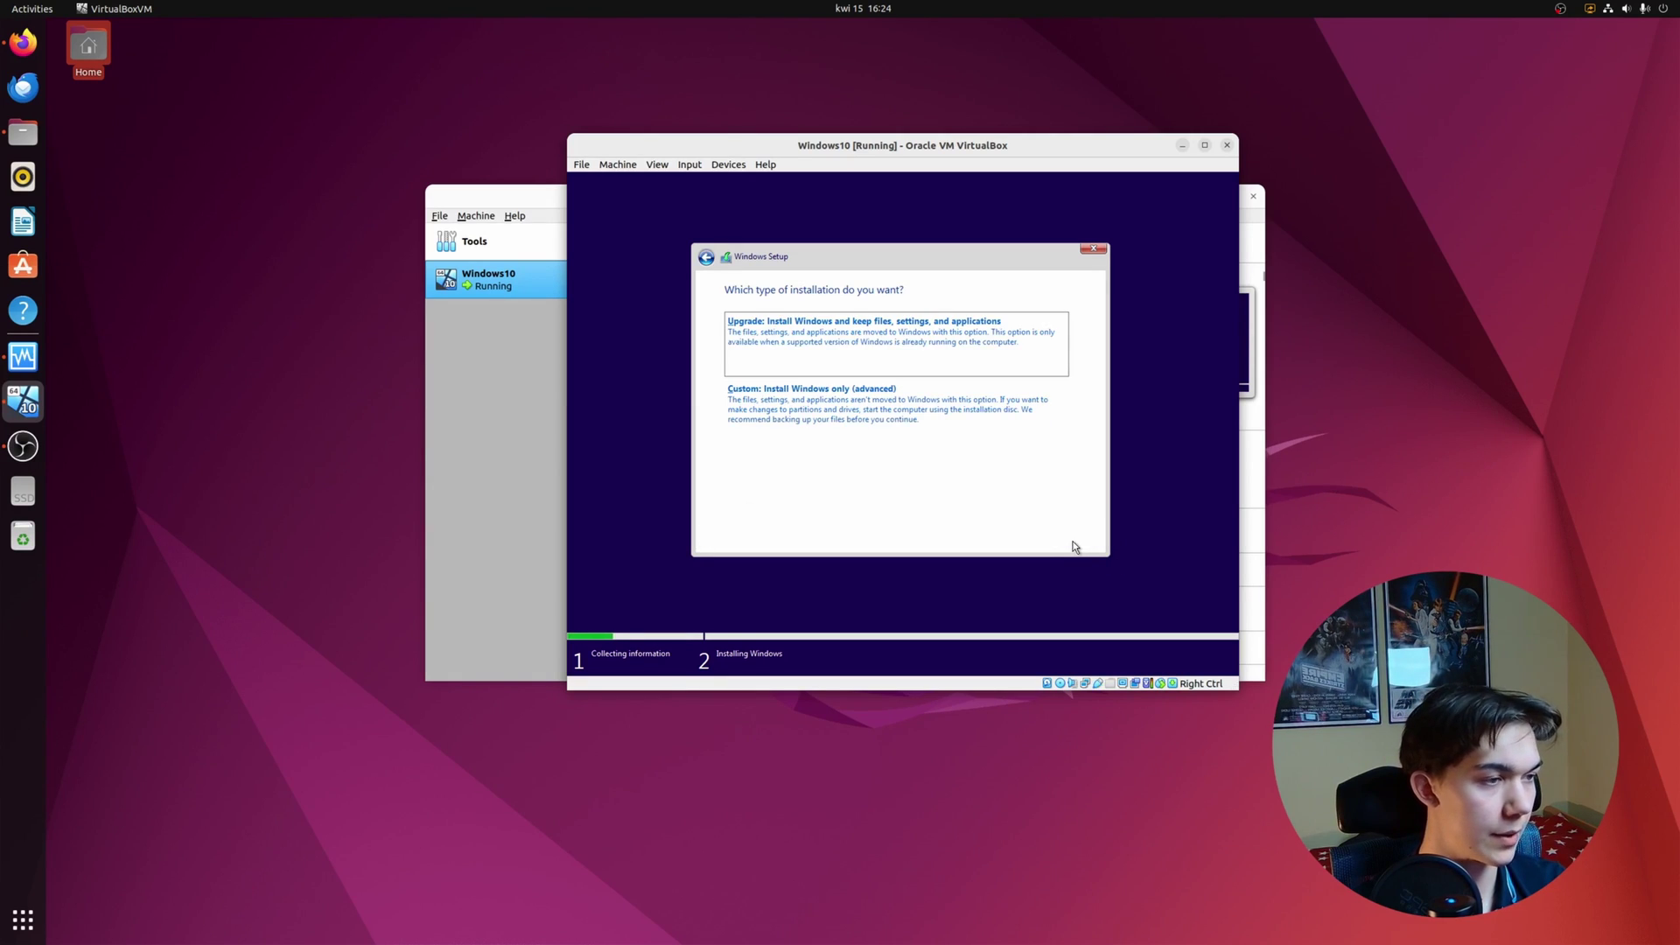
Step: Custom-install Windows on a new partition using all of Drive 0's unallocated space, and choose domain join instead of a Microsoft sign-in
{"action": "left_click", "coordinate": [822, 407]}
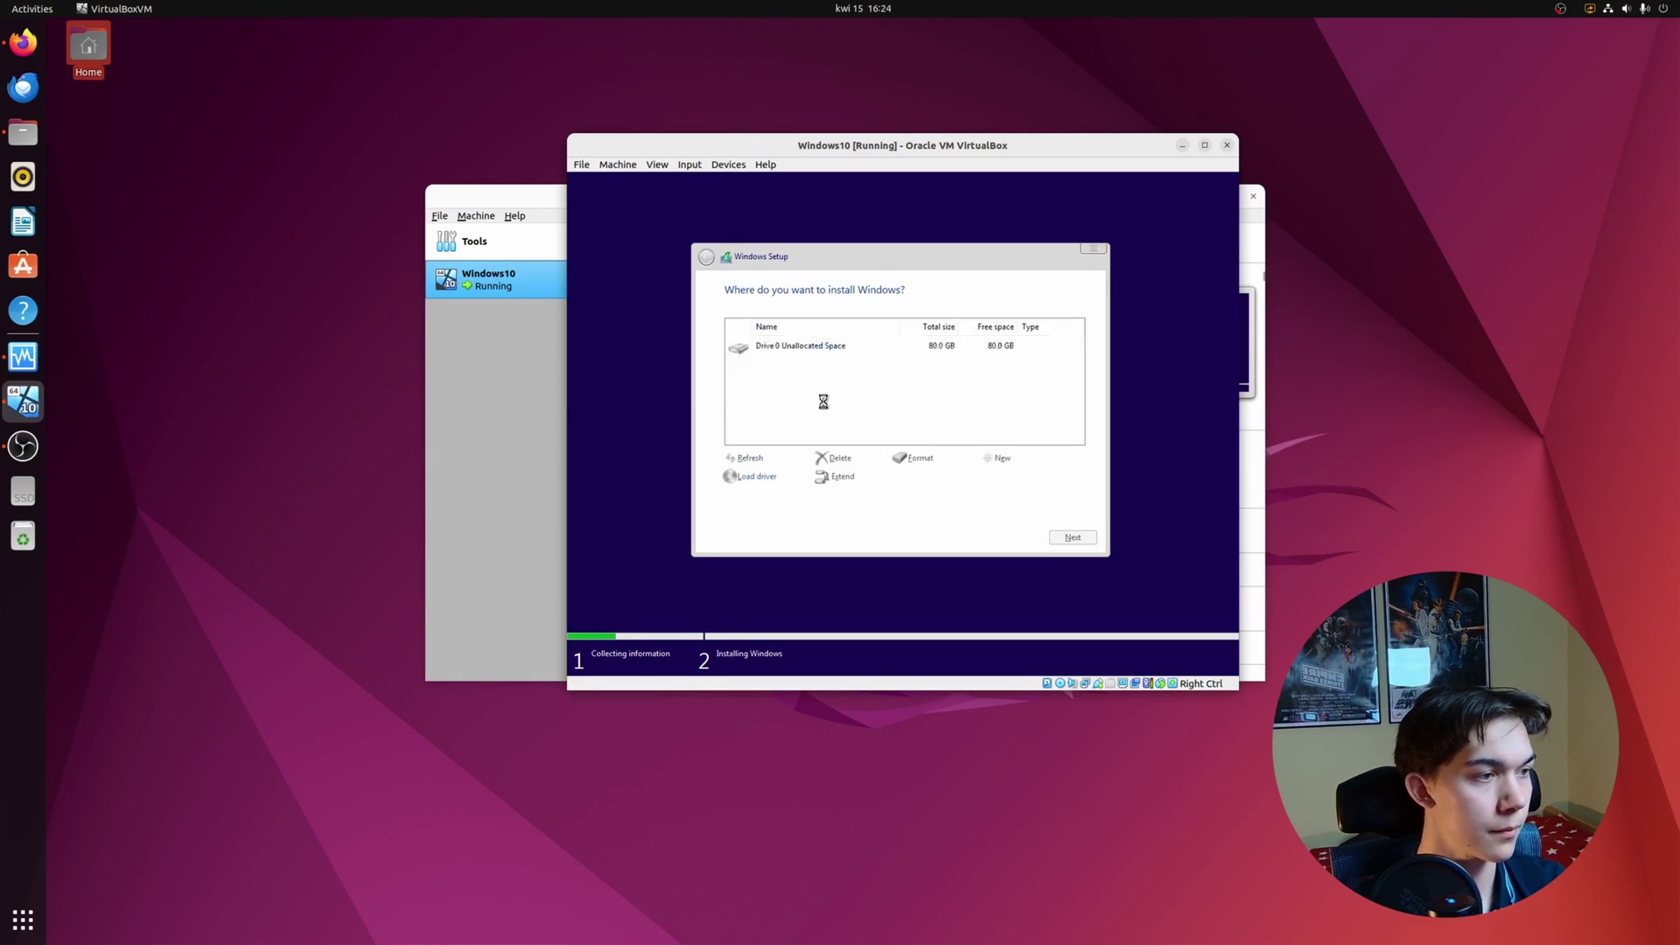
{"action": "left_click", "coordinate": [1001, 459]}
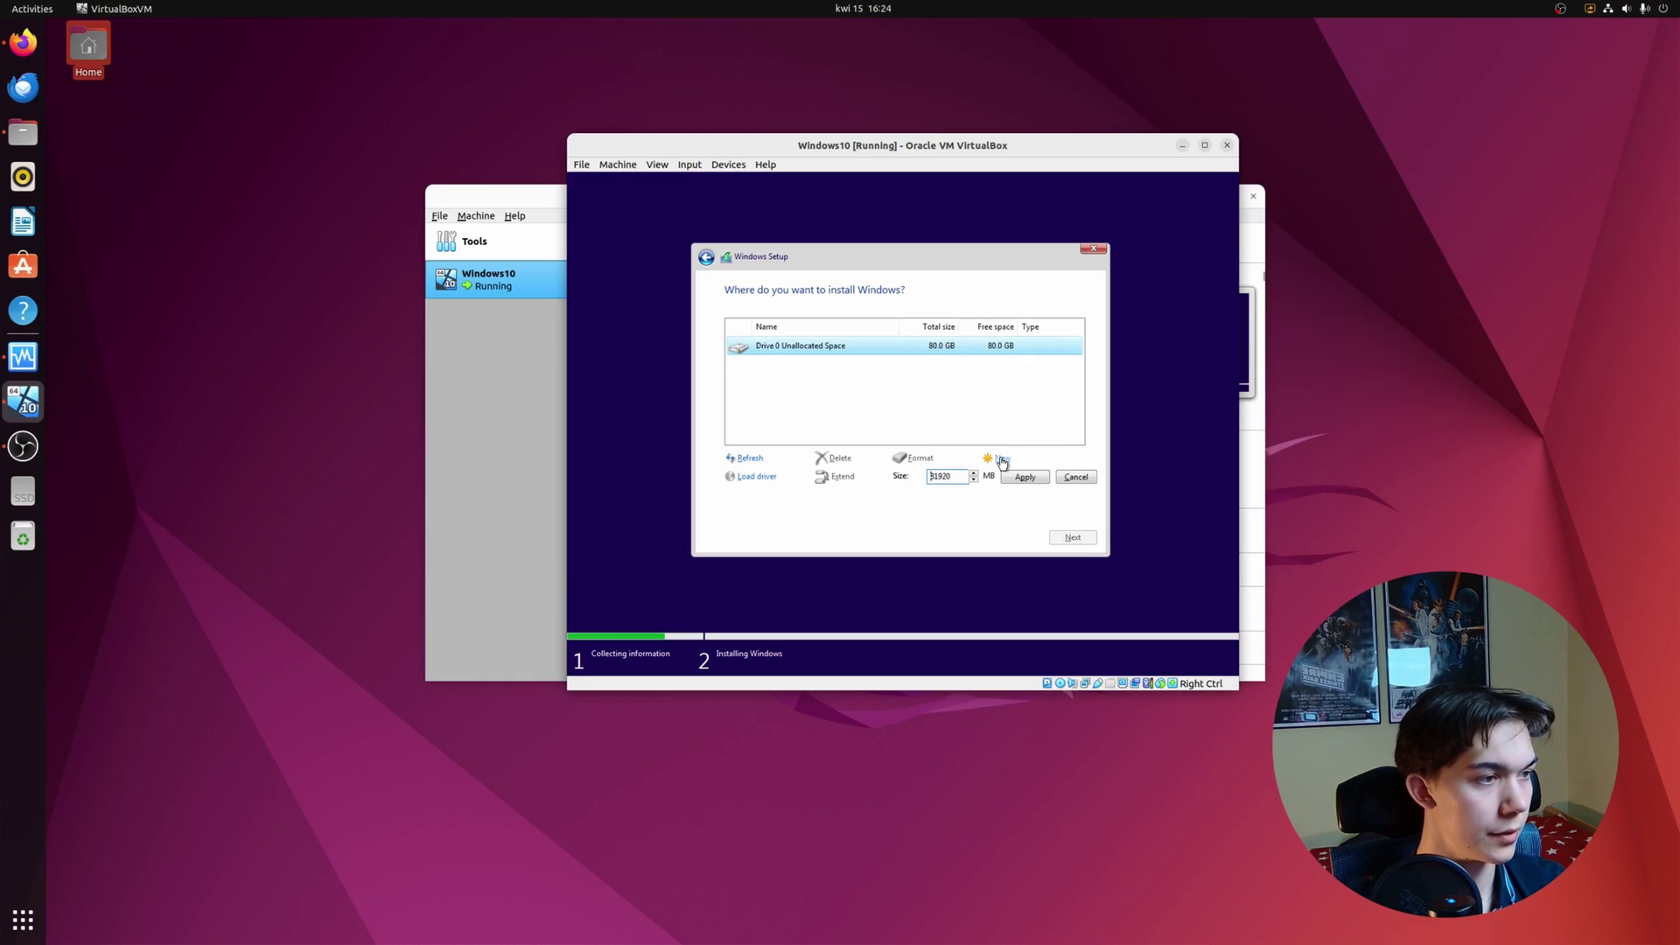
{"action": "left_click", "coordinate": [1021, 480]}
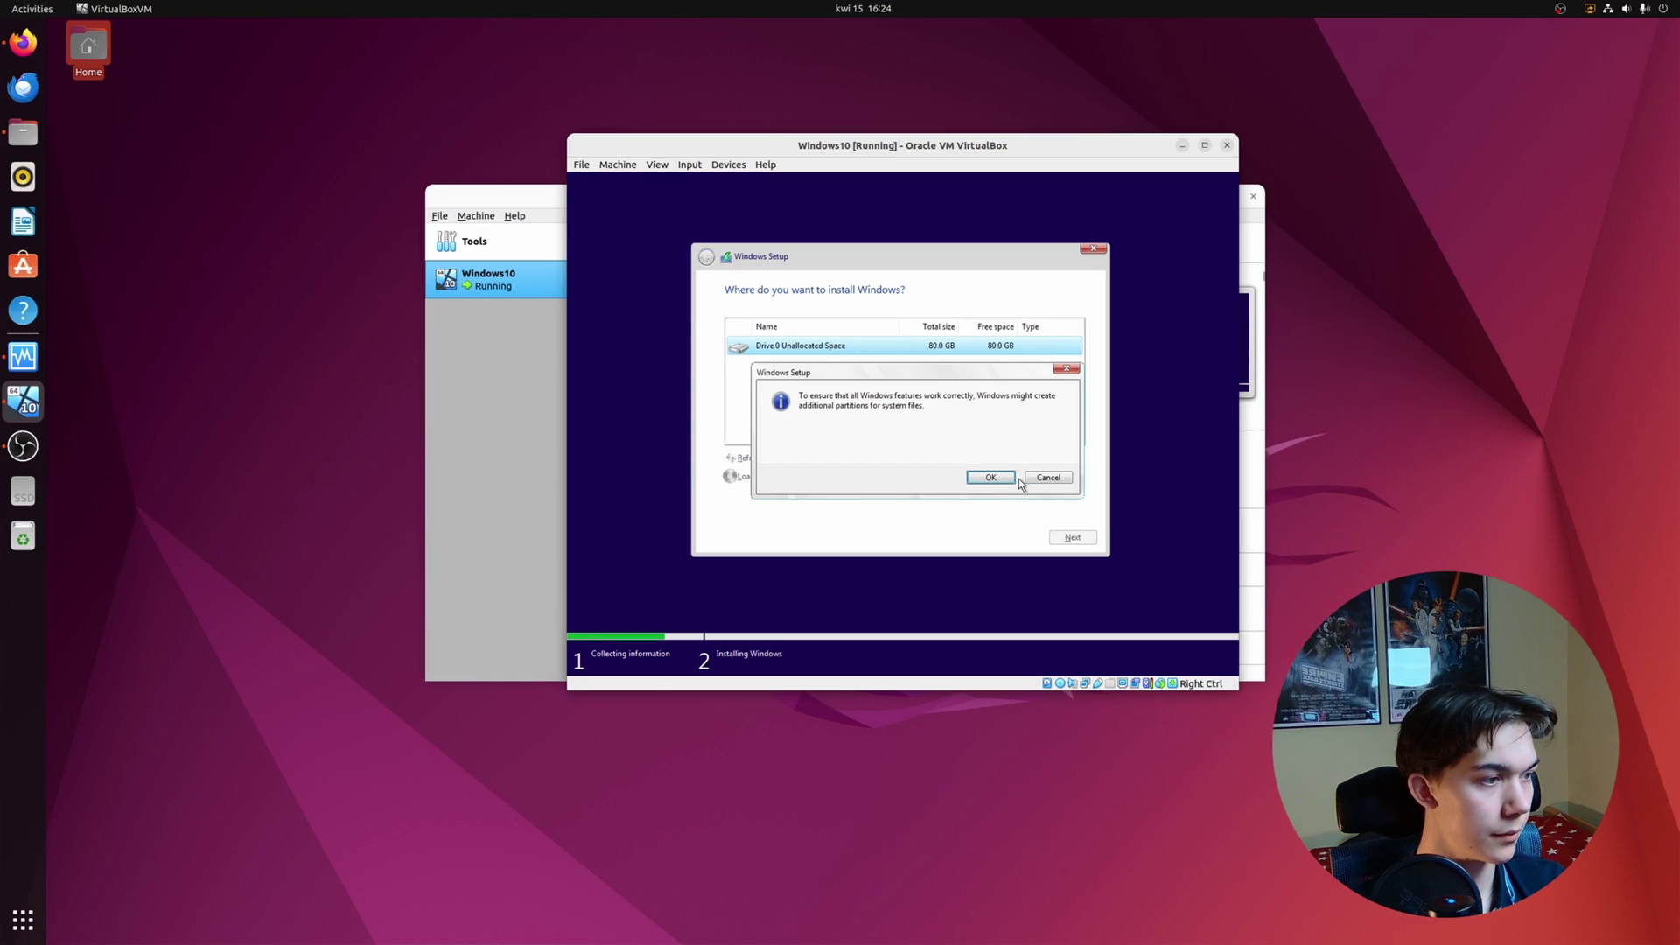
{"action": "left_click", "coordinate": [987, 476]}
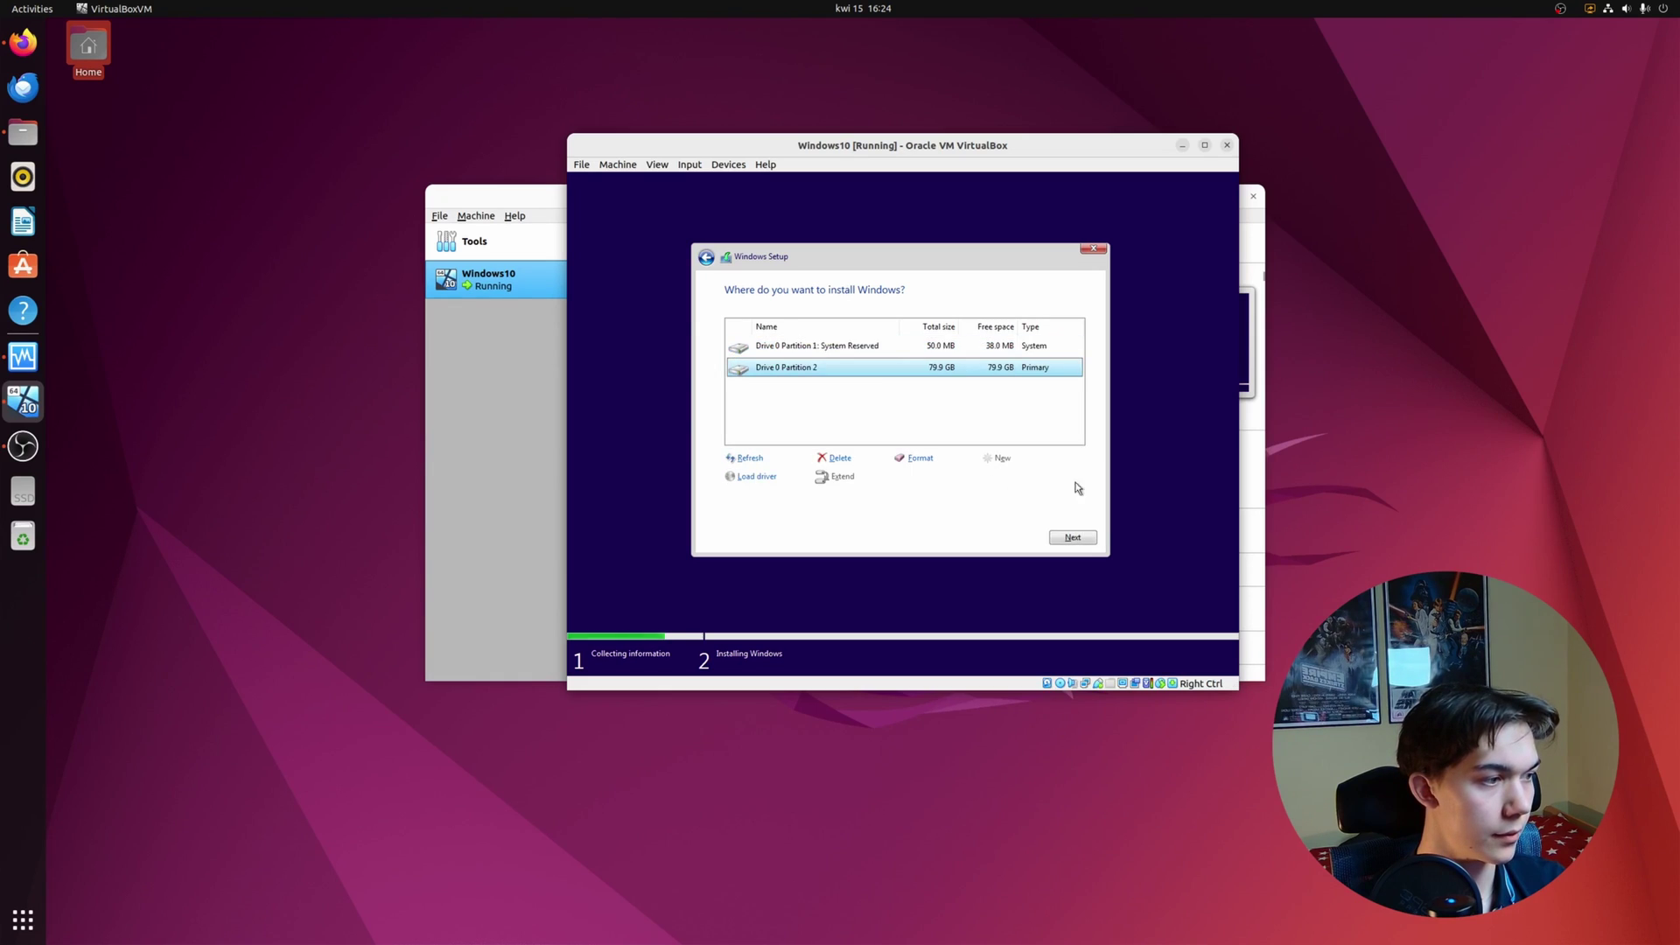
{"action": "left_click", "coordinate": [1073, 537]}
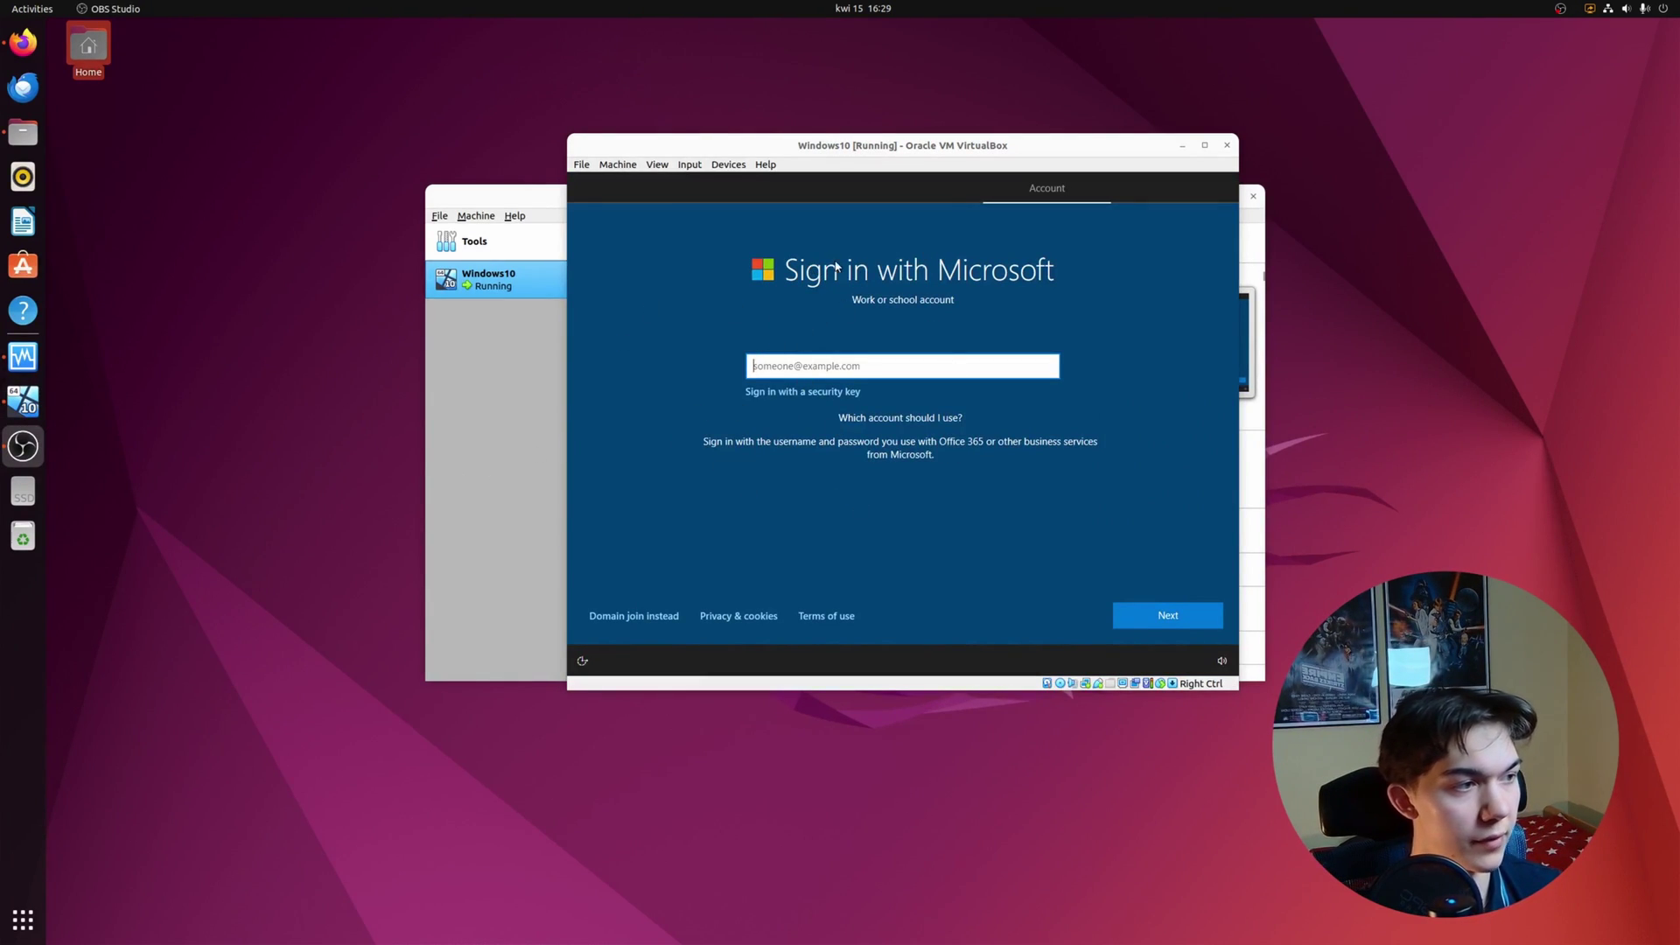
{"action": "left_click", "coordinate": [634, 616]}
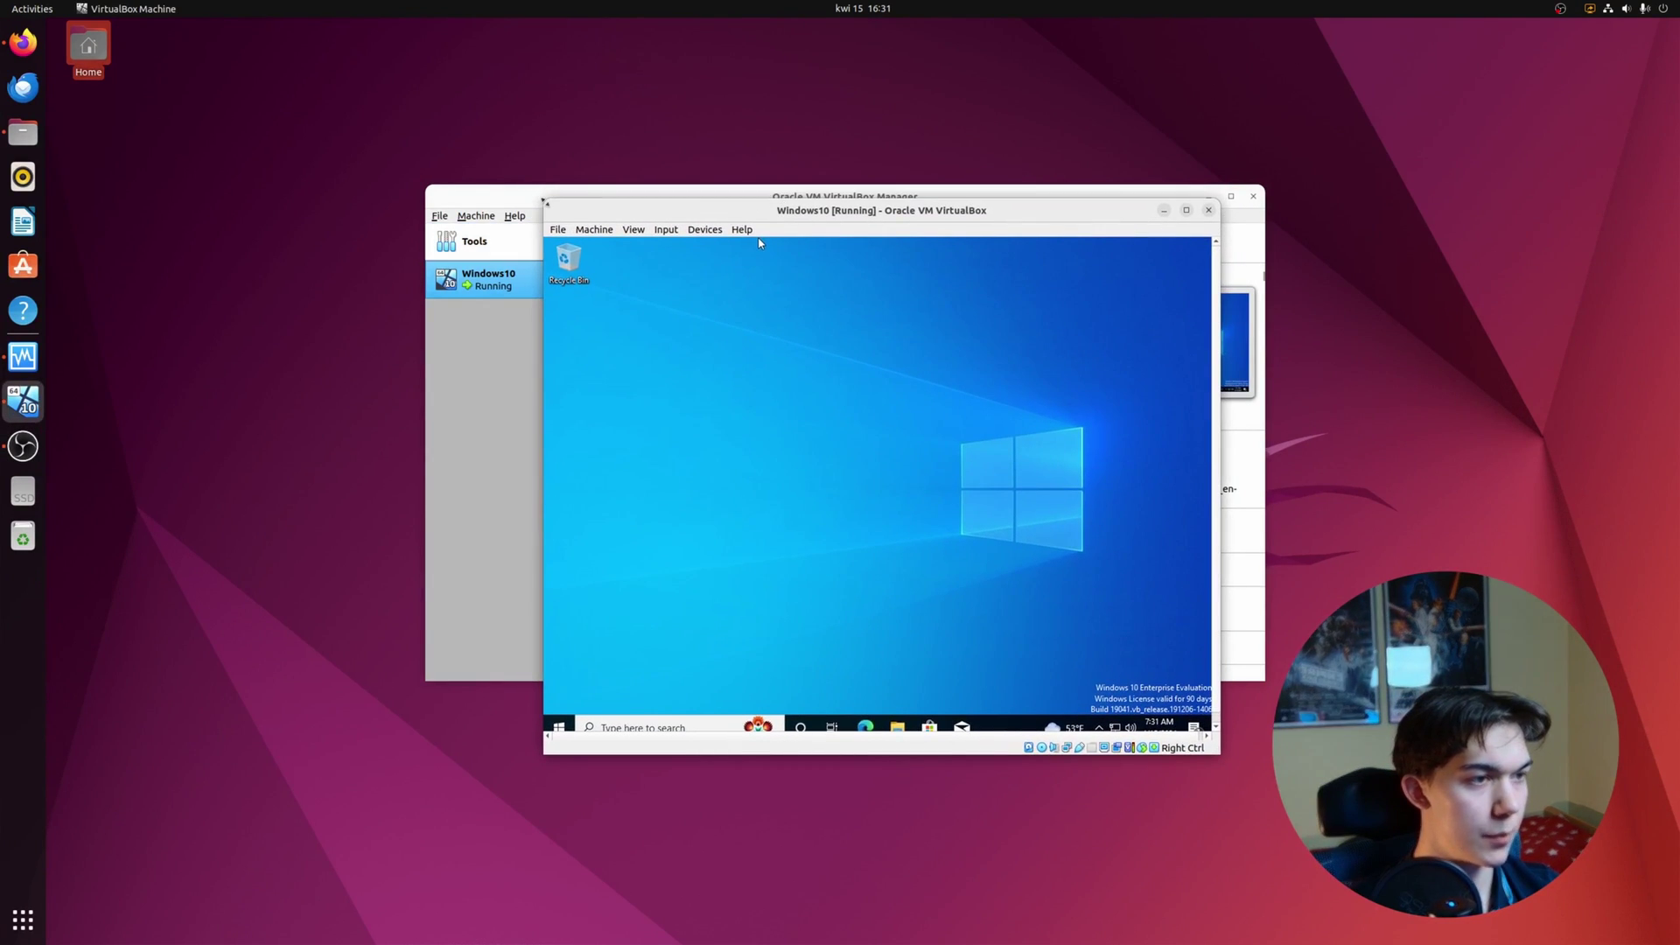
Step: Maximize the Windows10 machine's window and insert the Guest Additions CD image
{"action": "left_click_drag", "start_coordinate": [548, 207], "coordinate": [461, 160]}
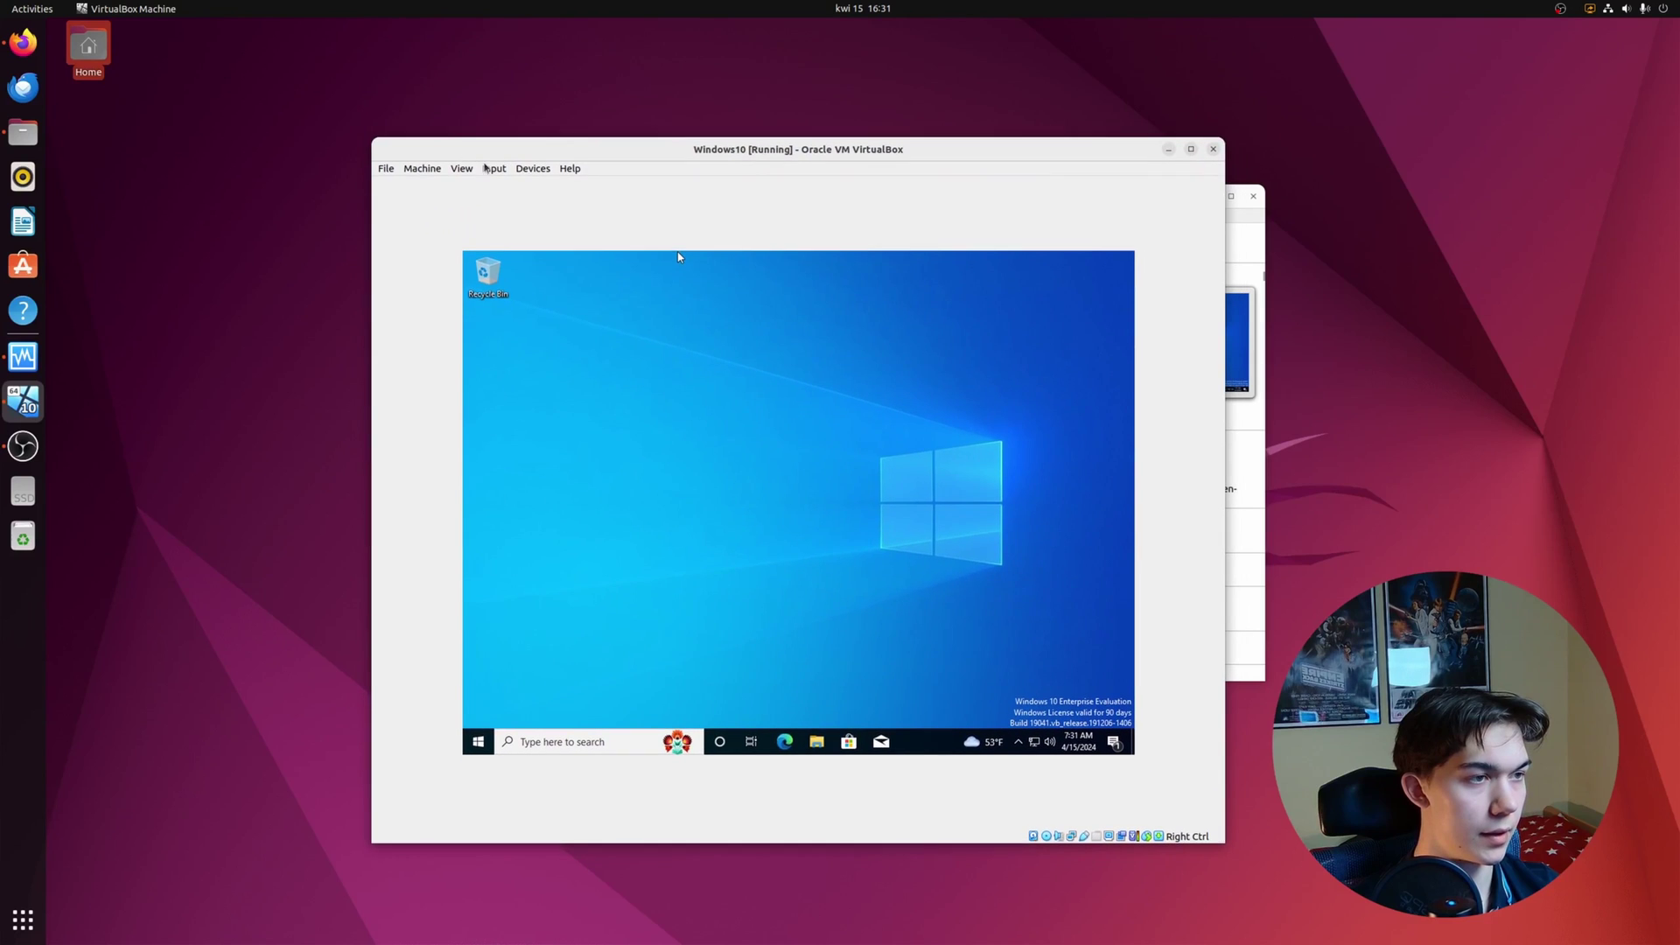
{"action": "left_click", "coordinate": [1190, 151]}
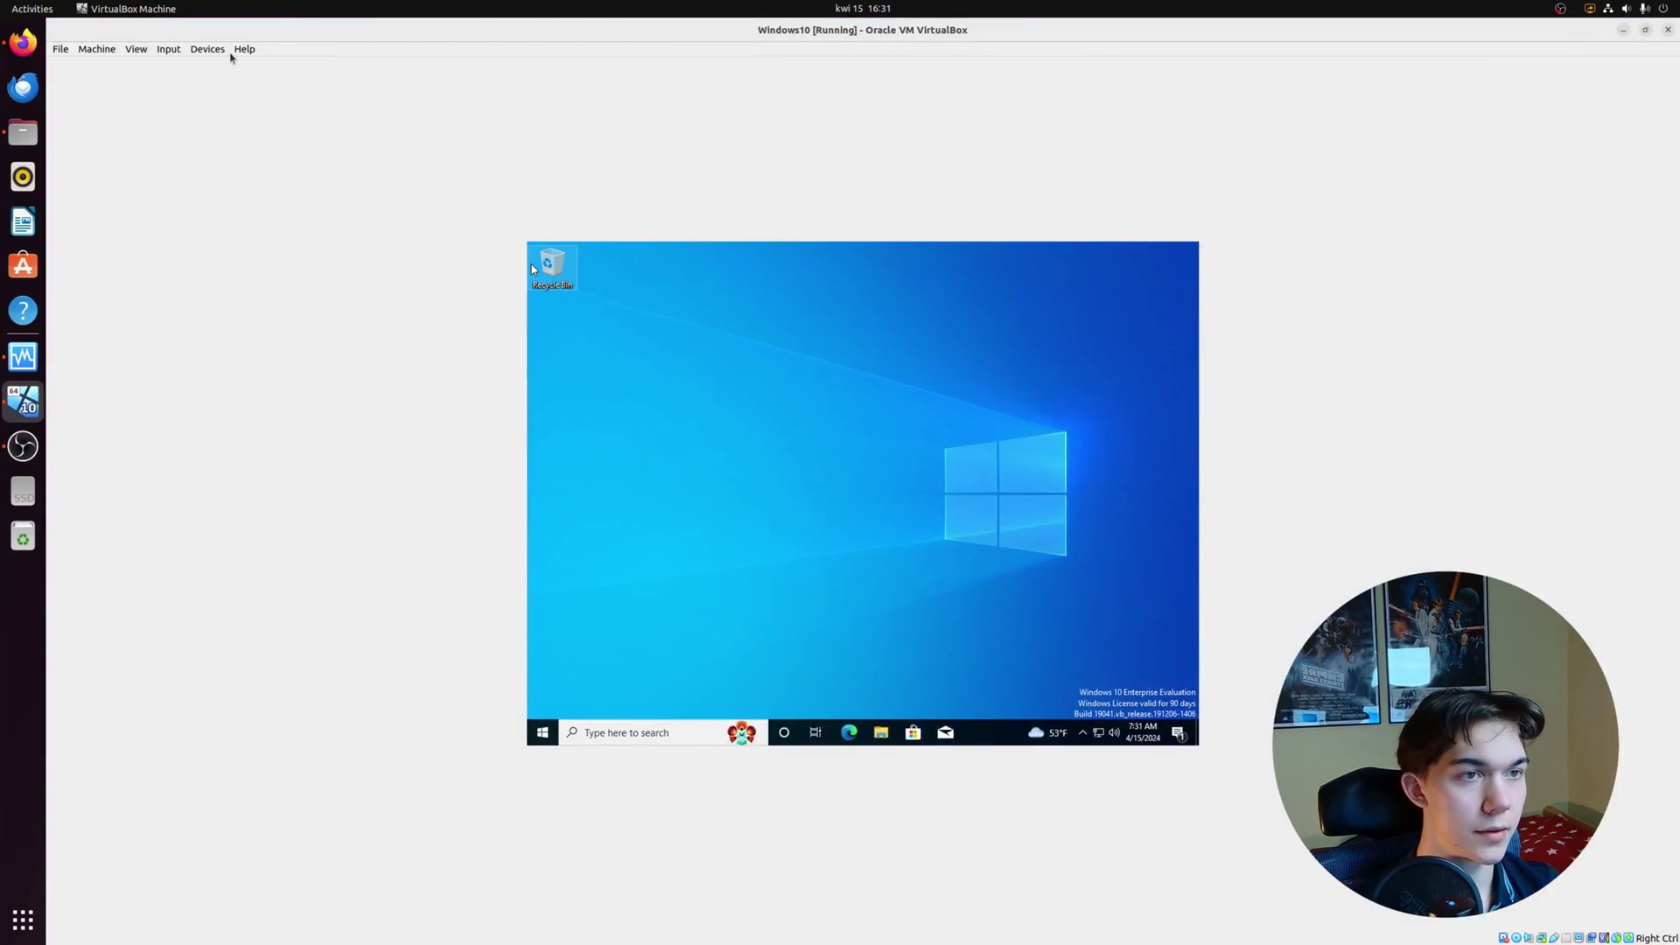
{"action": "left_click", "coordinate": [198, 49]}
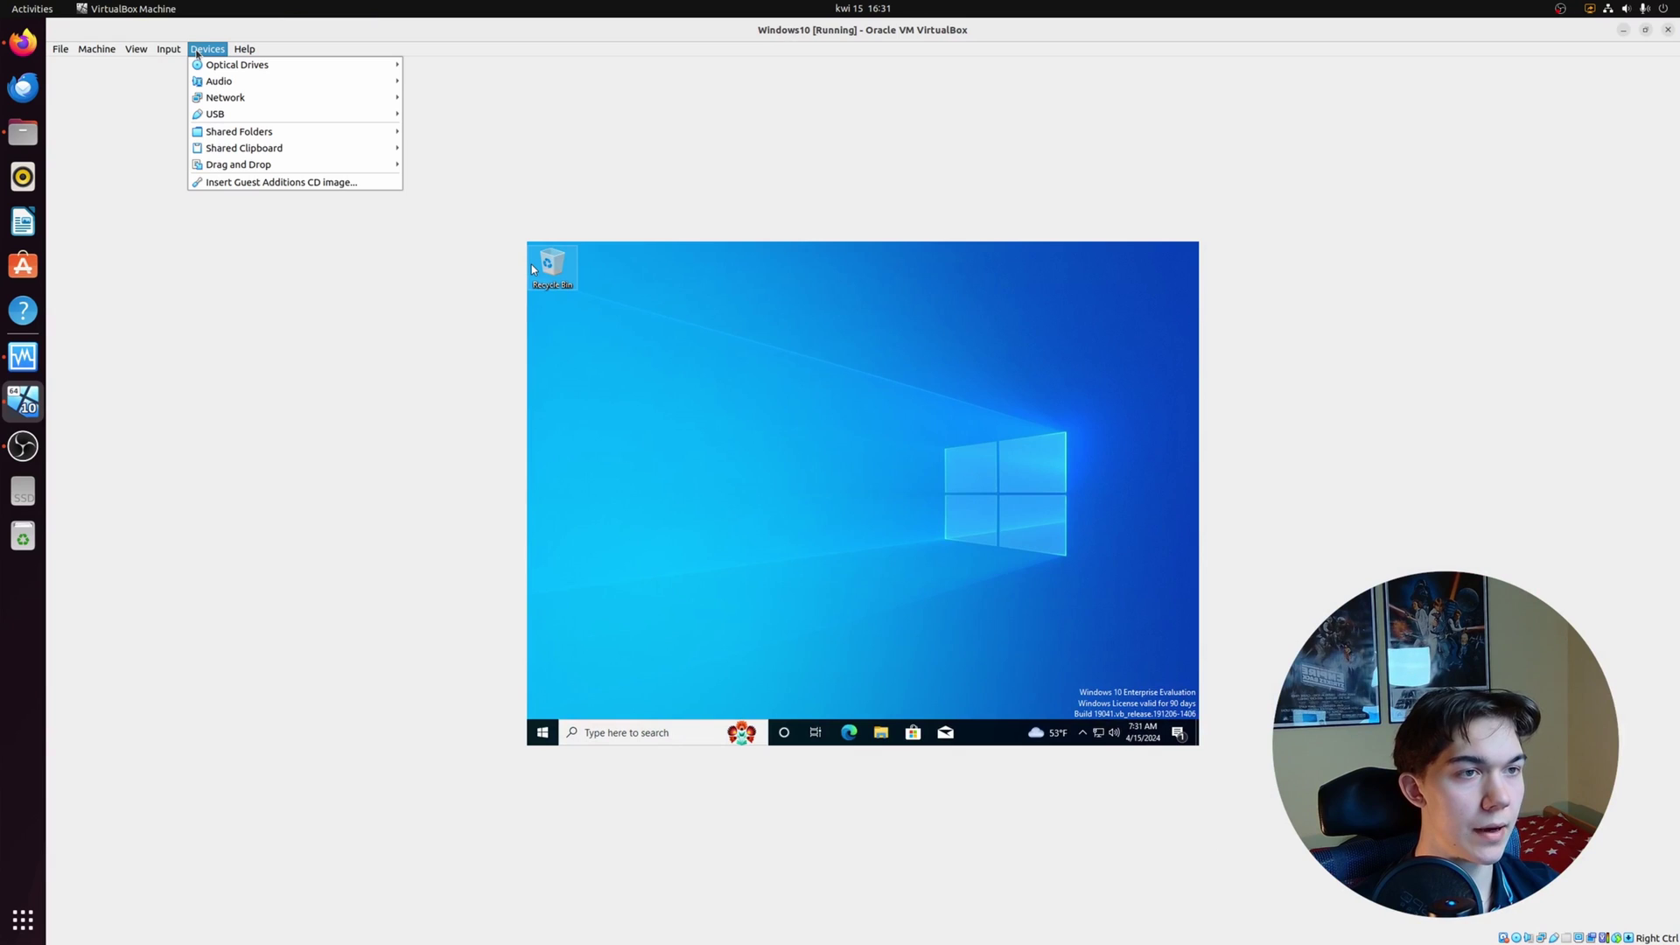
{"action": "left_click", "coordinate": [296, 184]}
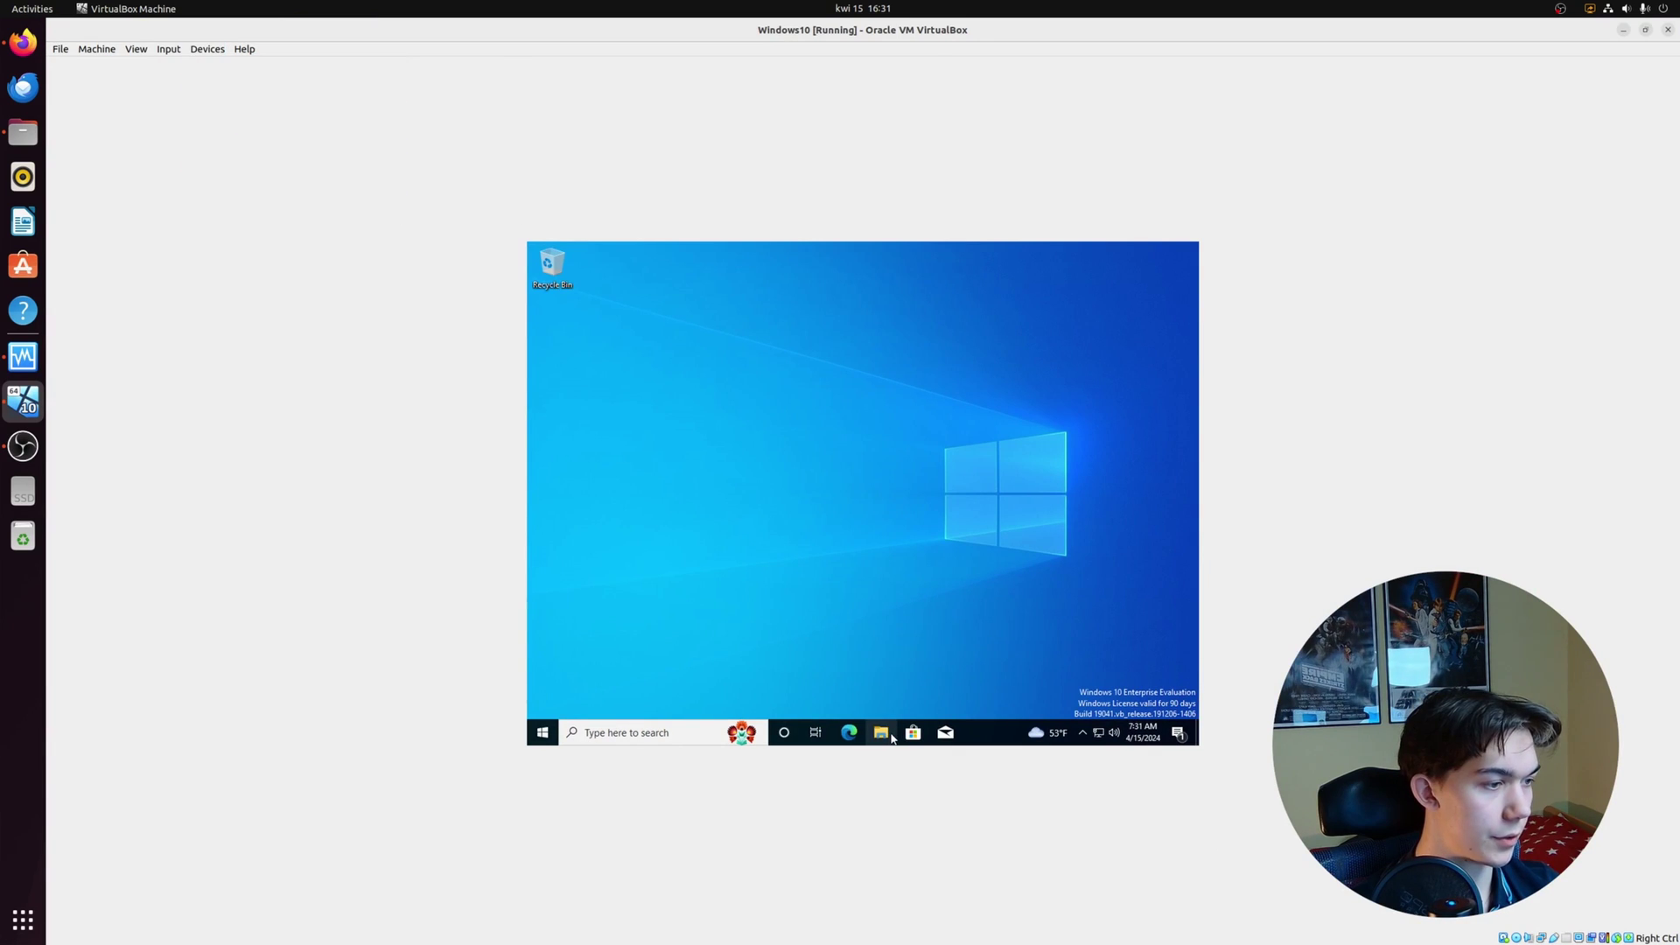
Step: Launch VBoxWindowsAdditions from the guest's CD Drive (D:) and allow it to make changes to the device
{"action": "left_click", "coordinate": [884, 735]}
{"action": "left_click", "coordinate": [637, 513]}
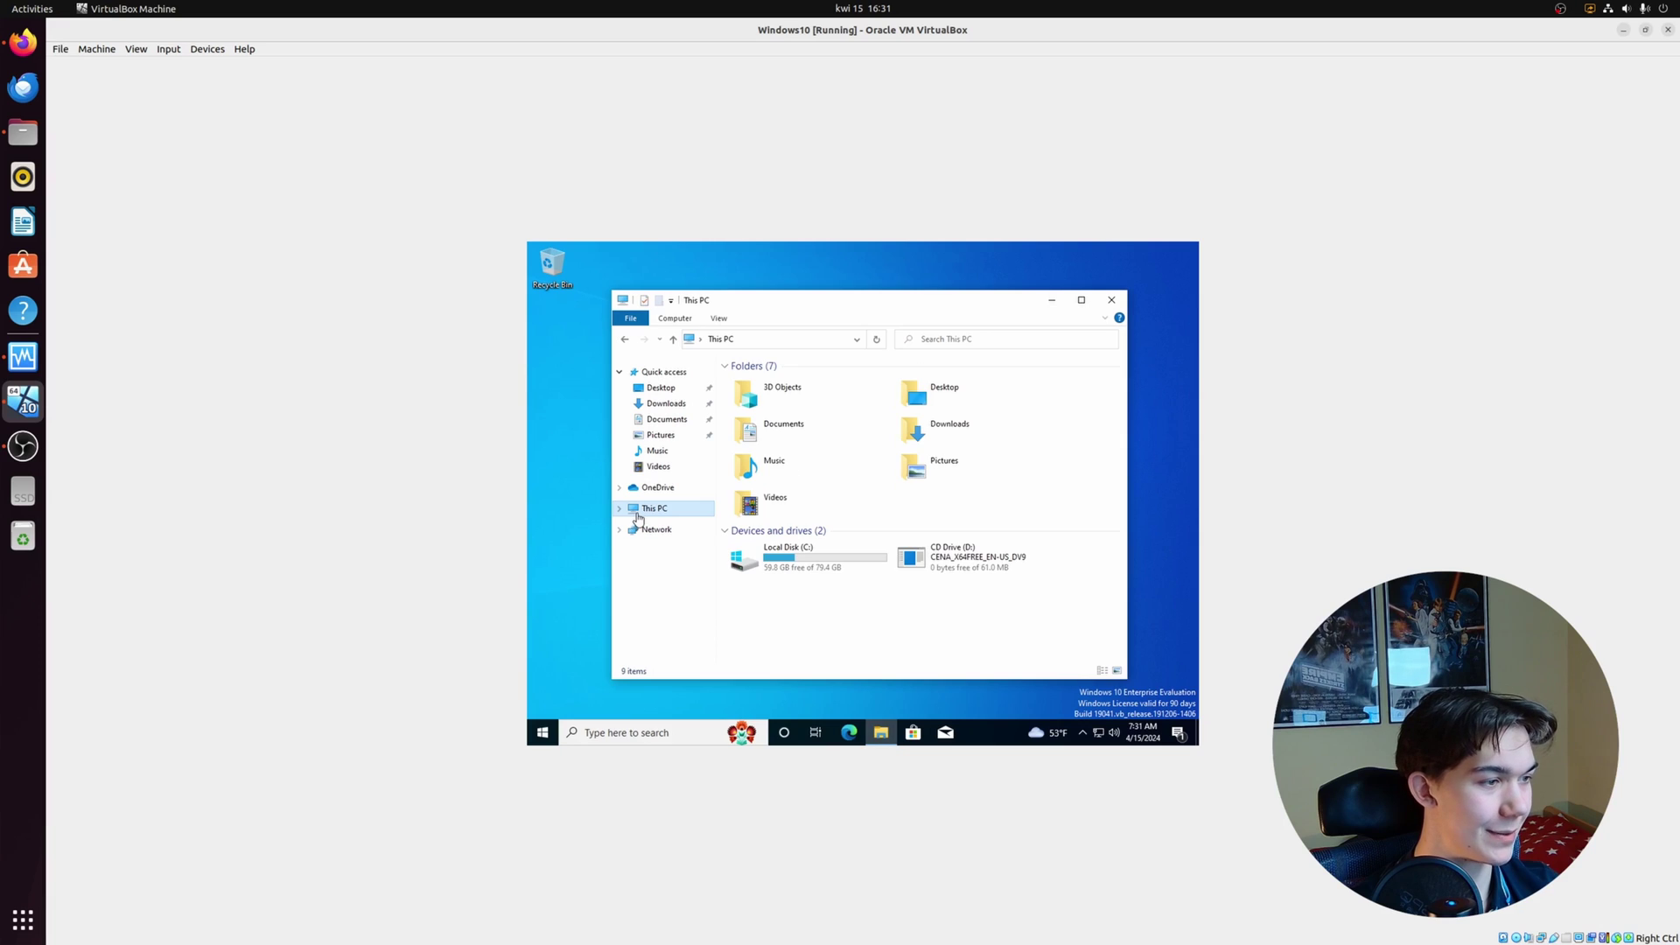
{"action": "double_click", "coordinate": [966, 560]}
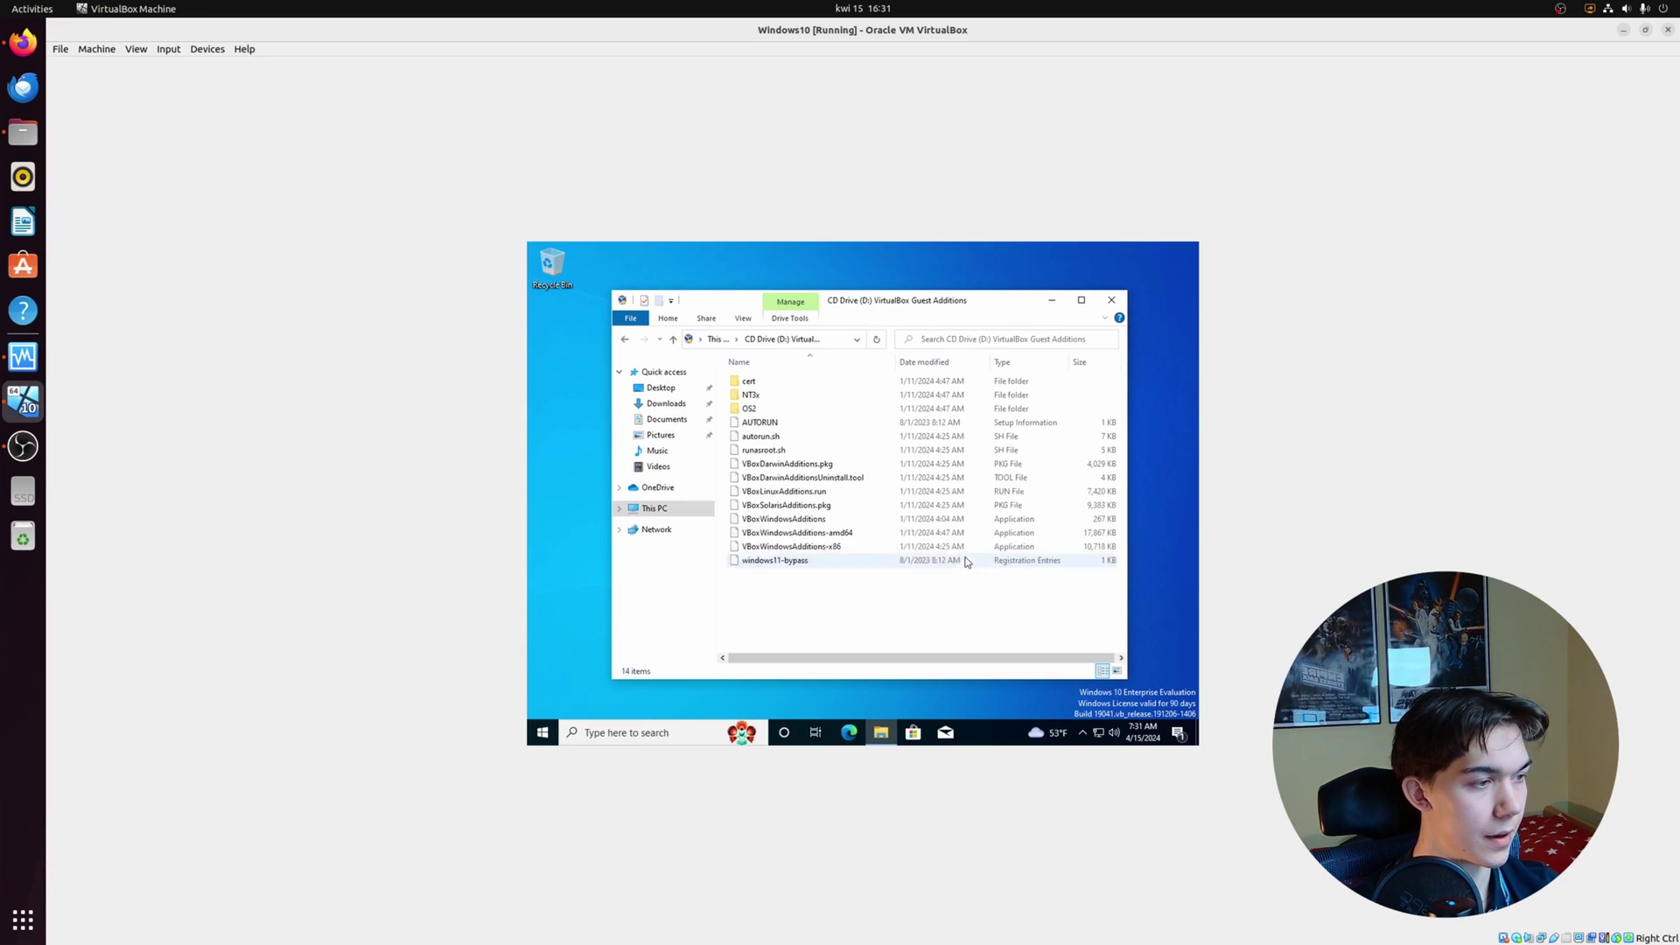
{"action": "left_click", "coordinate": [760, 522]}
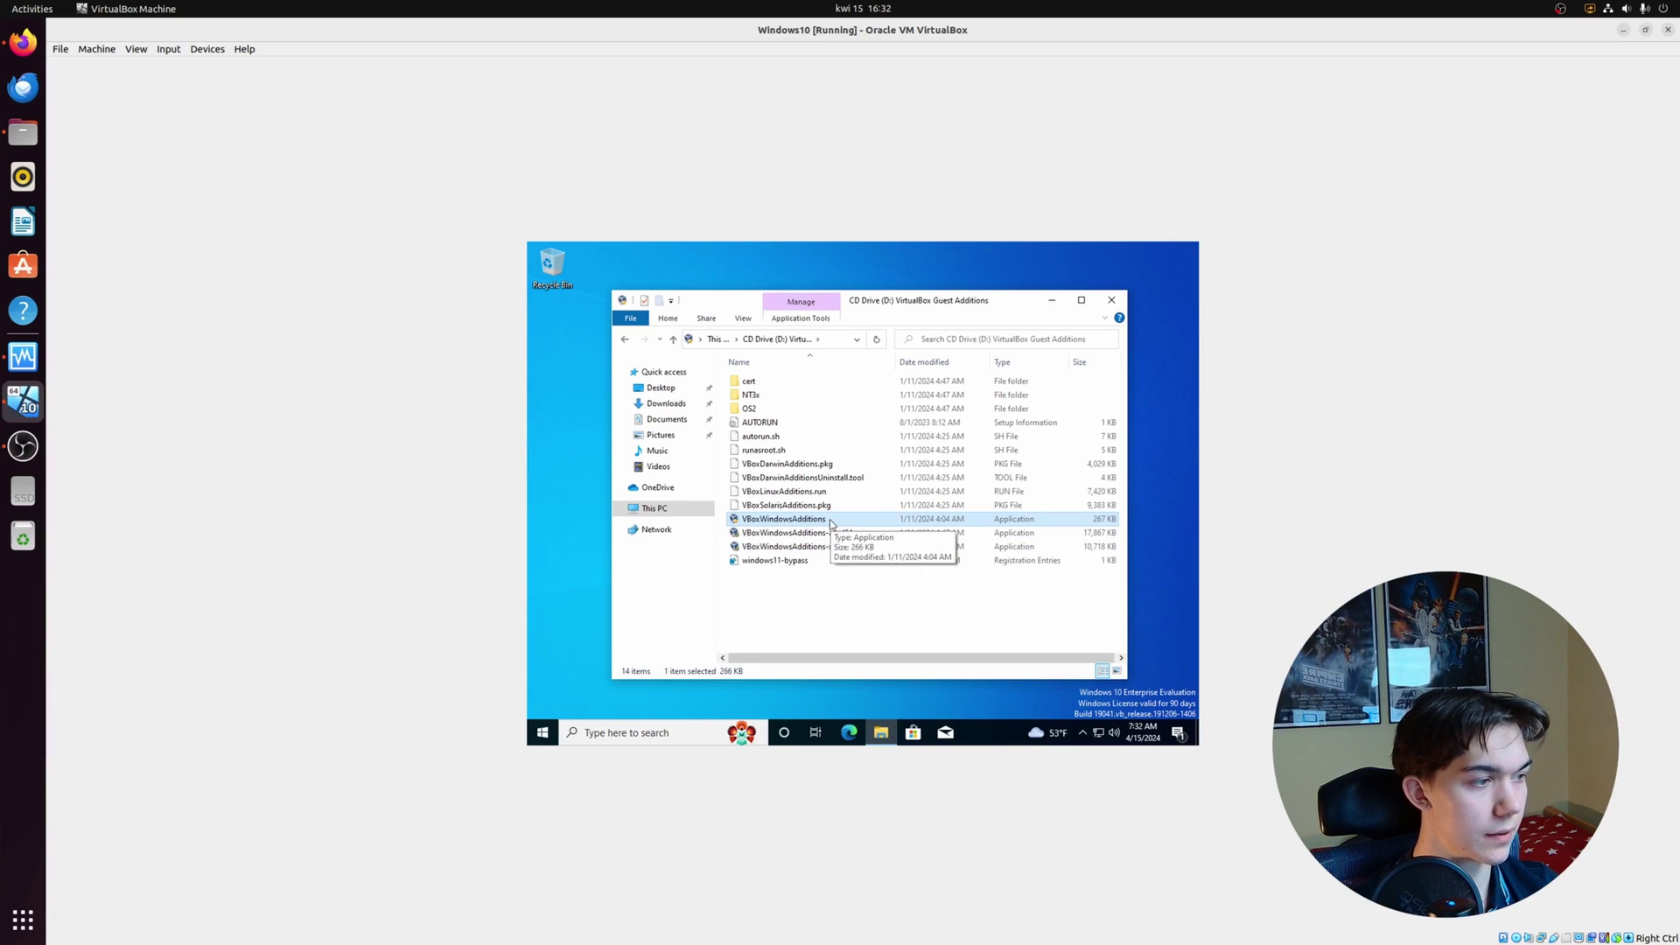
{"action": "double_click", "coordinate": [788, 519]}
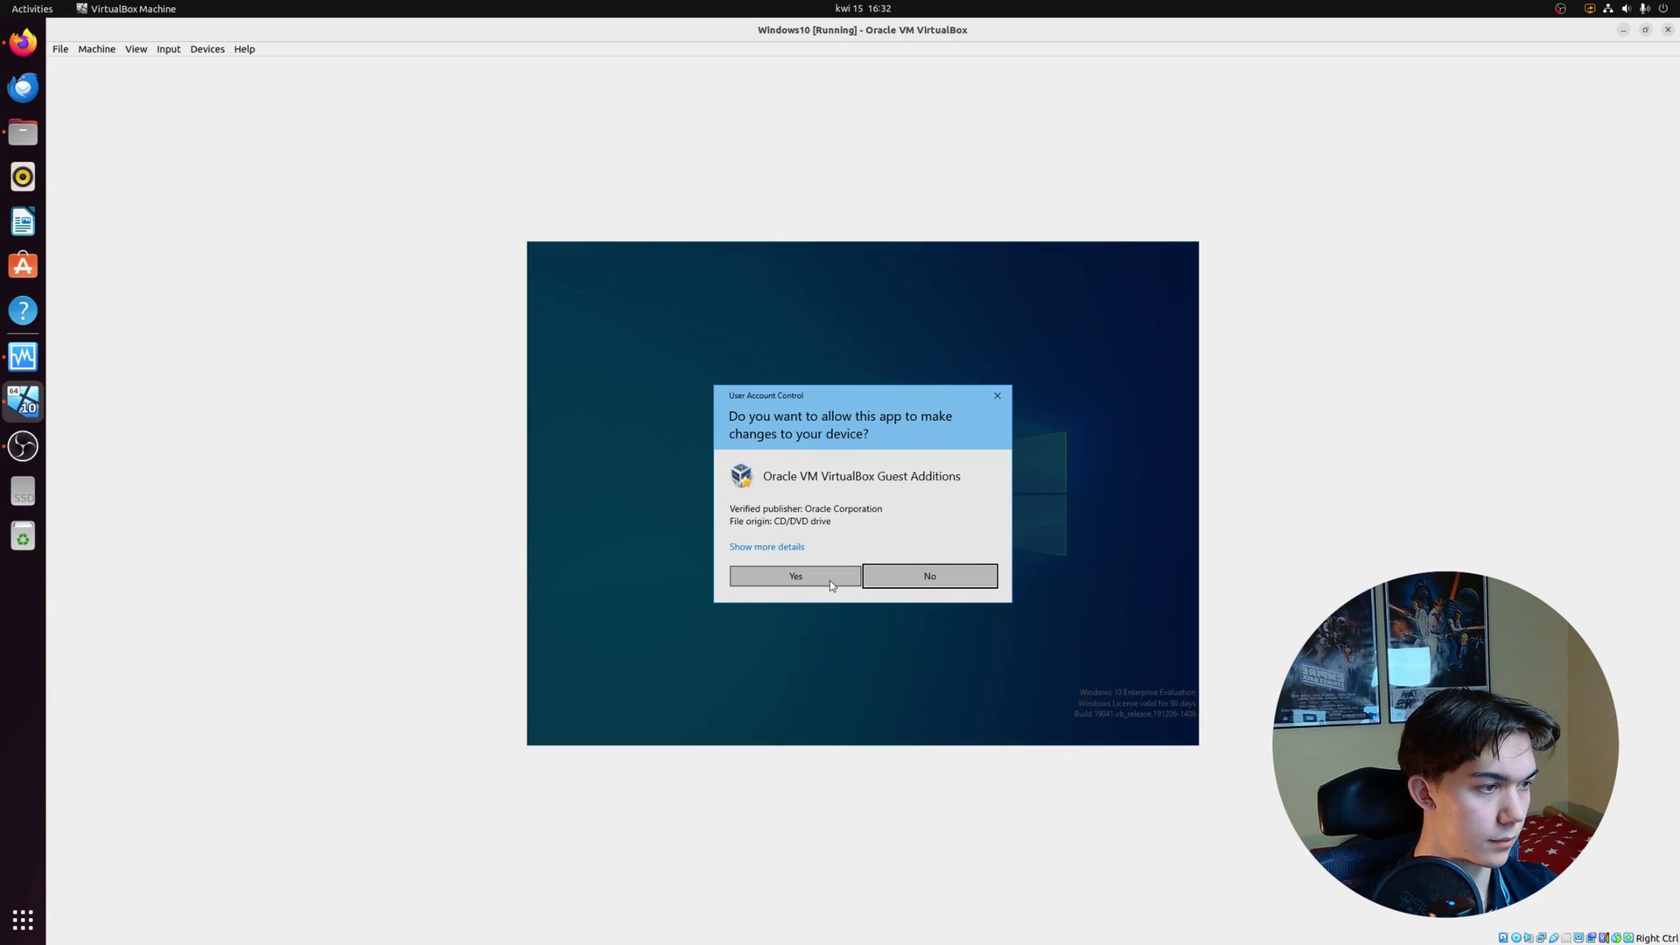
{"action": "left_click", "coordinate": [829, 580]}
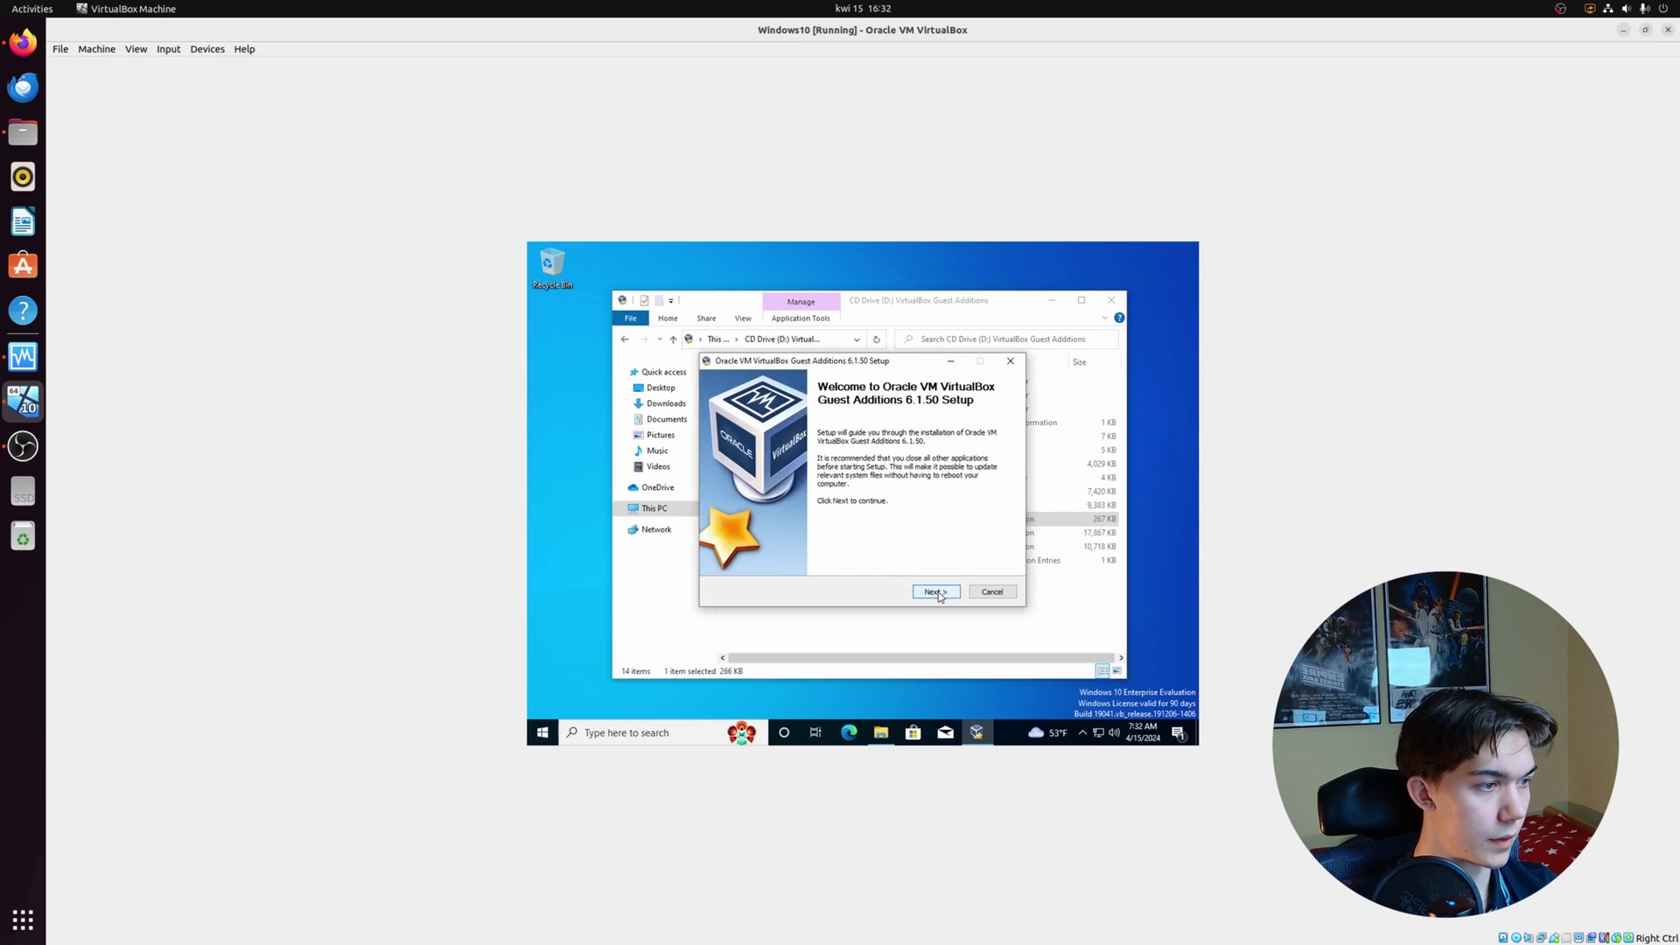
Step: Install VirtualBox Guest Additions 6.1.50 with the default folder and components, and reboot the guest immediately
{"action": "left_click", "coordinate": [936, 591]}
{"action": "left_click", "coordinate": [936, 592]}
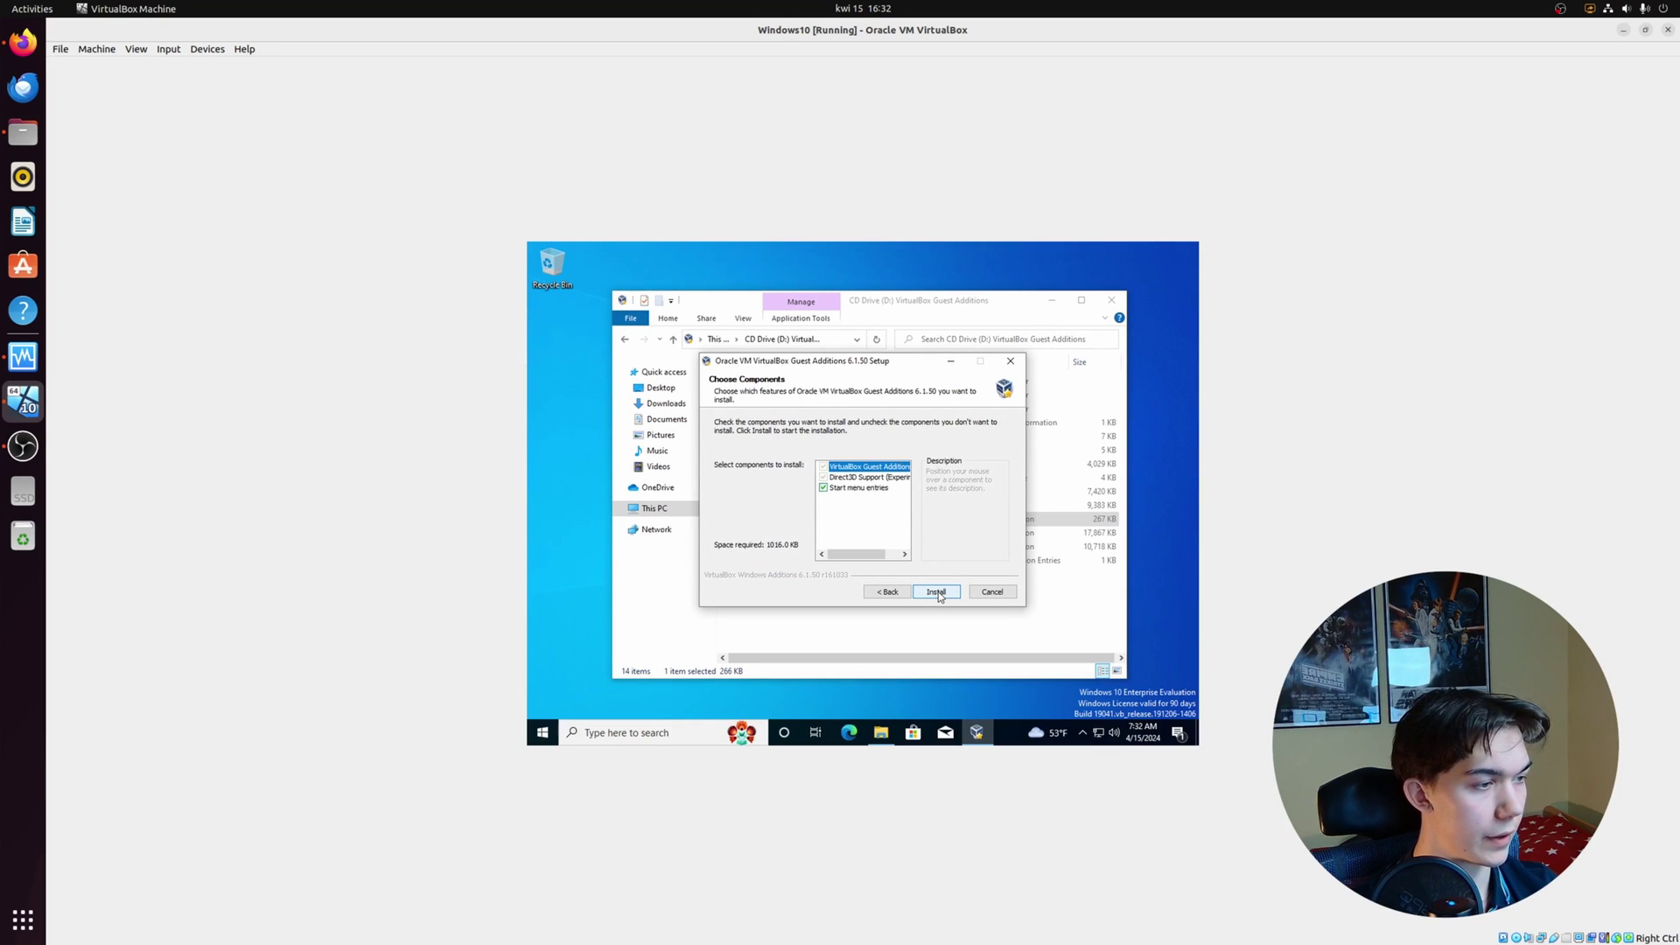
{"action": "left_click", "coordinate": [936, 593]}
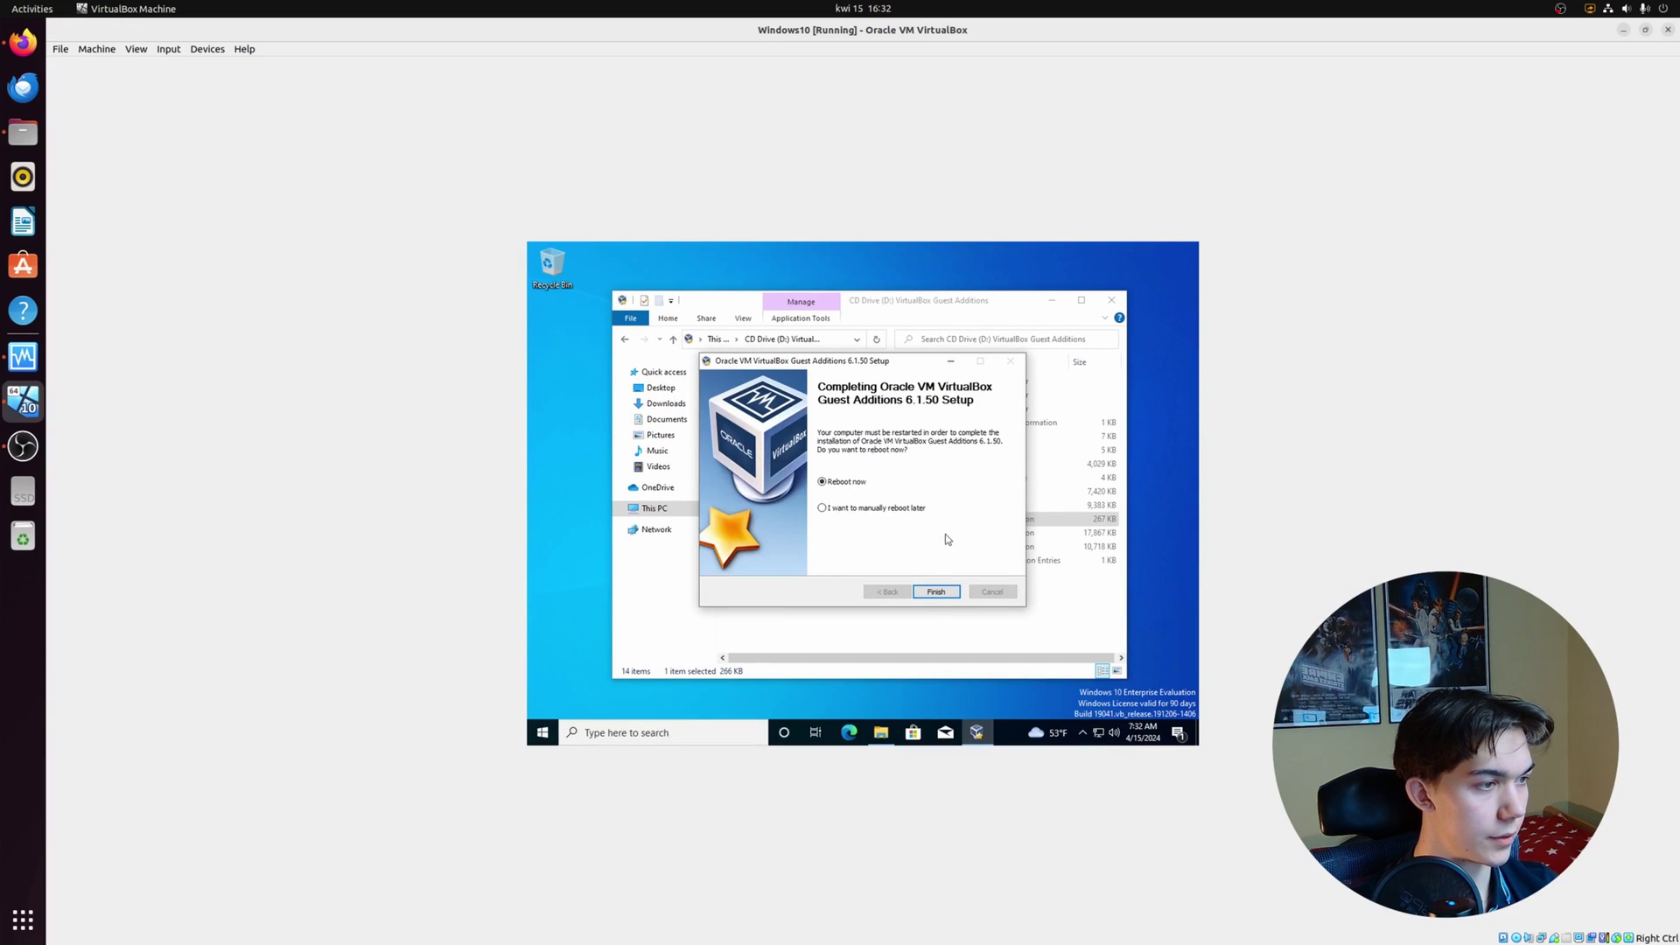
{"action": "left_click", "coordinate": [937, 593]}
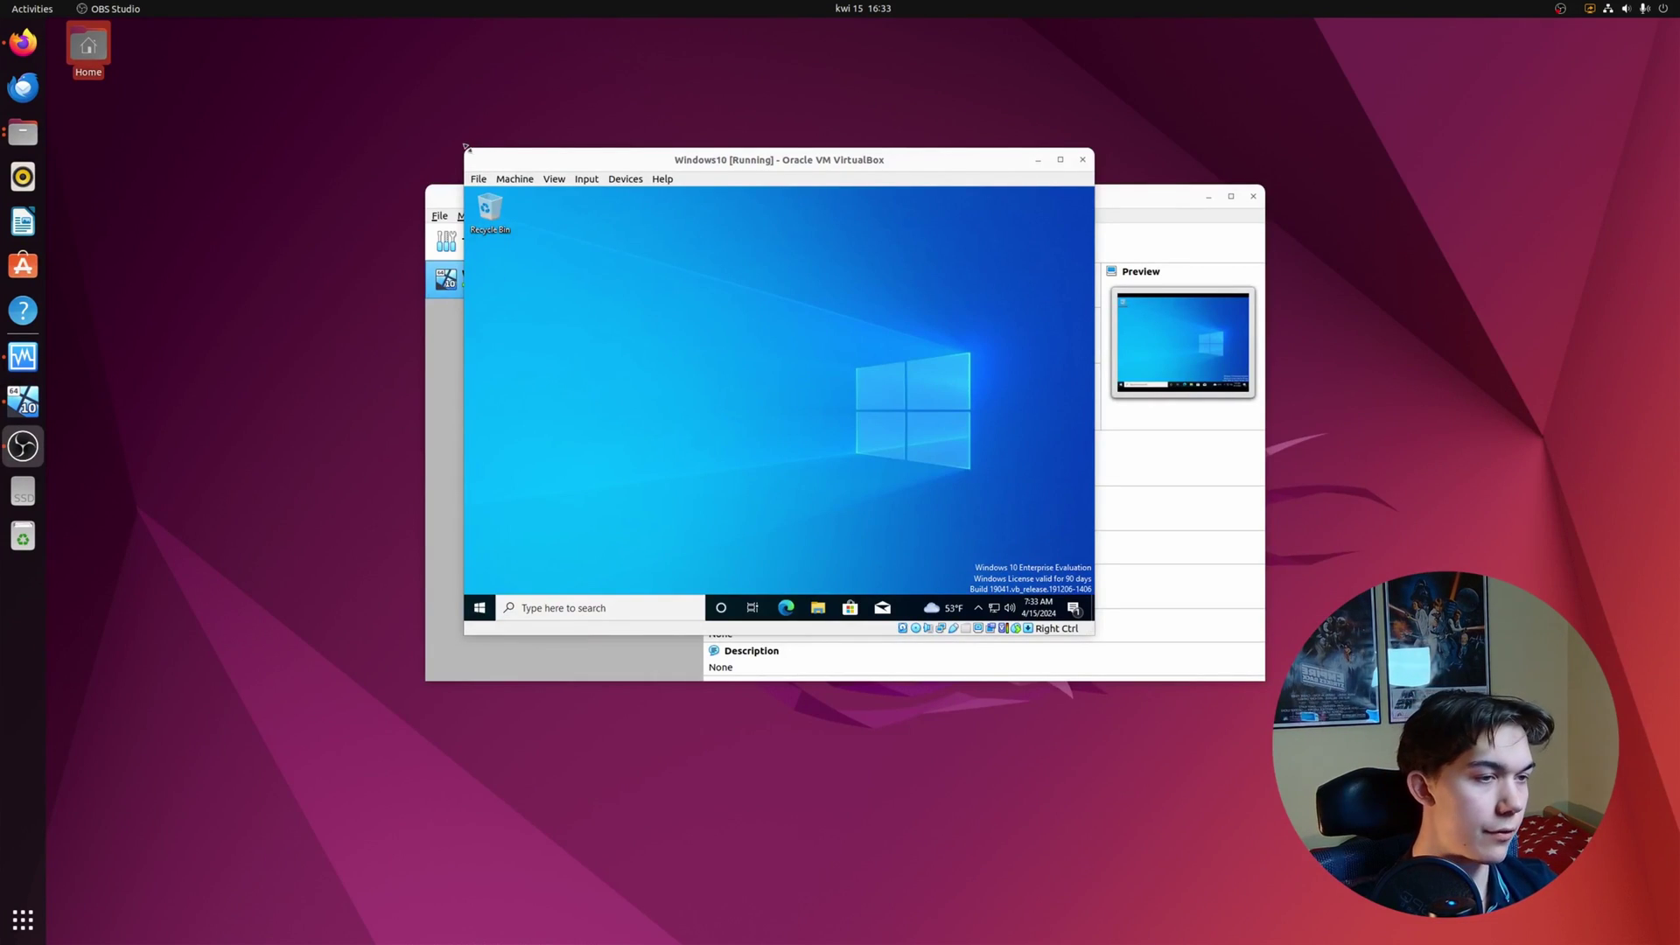
Step: Enlarge the restarted Windows10 machine's window to fill the whole screen
{"action": "left_click_drag", "start_coordinate": [467, 147], "coordinate": [412, 127]}
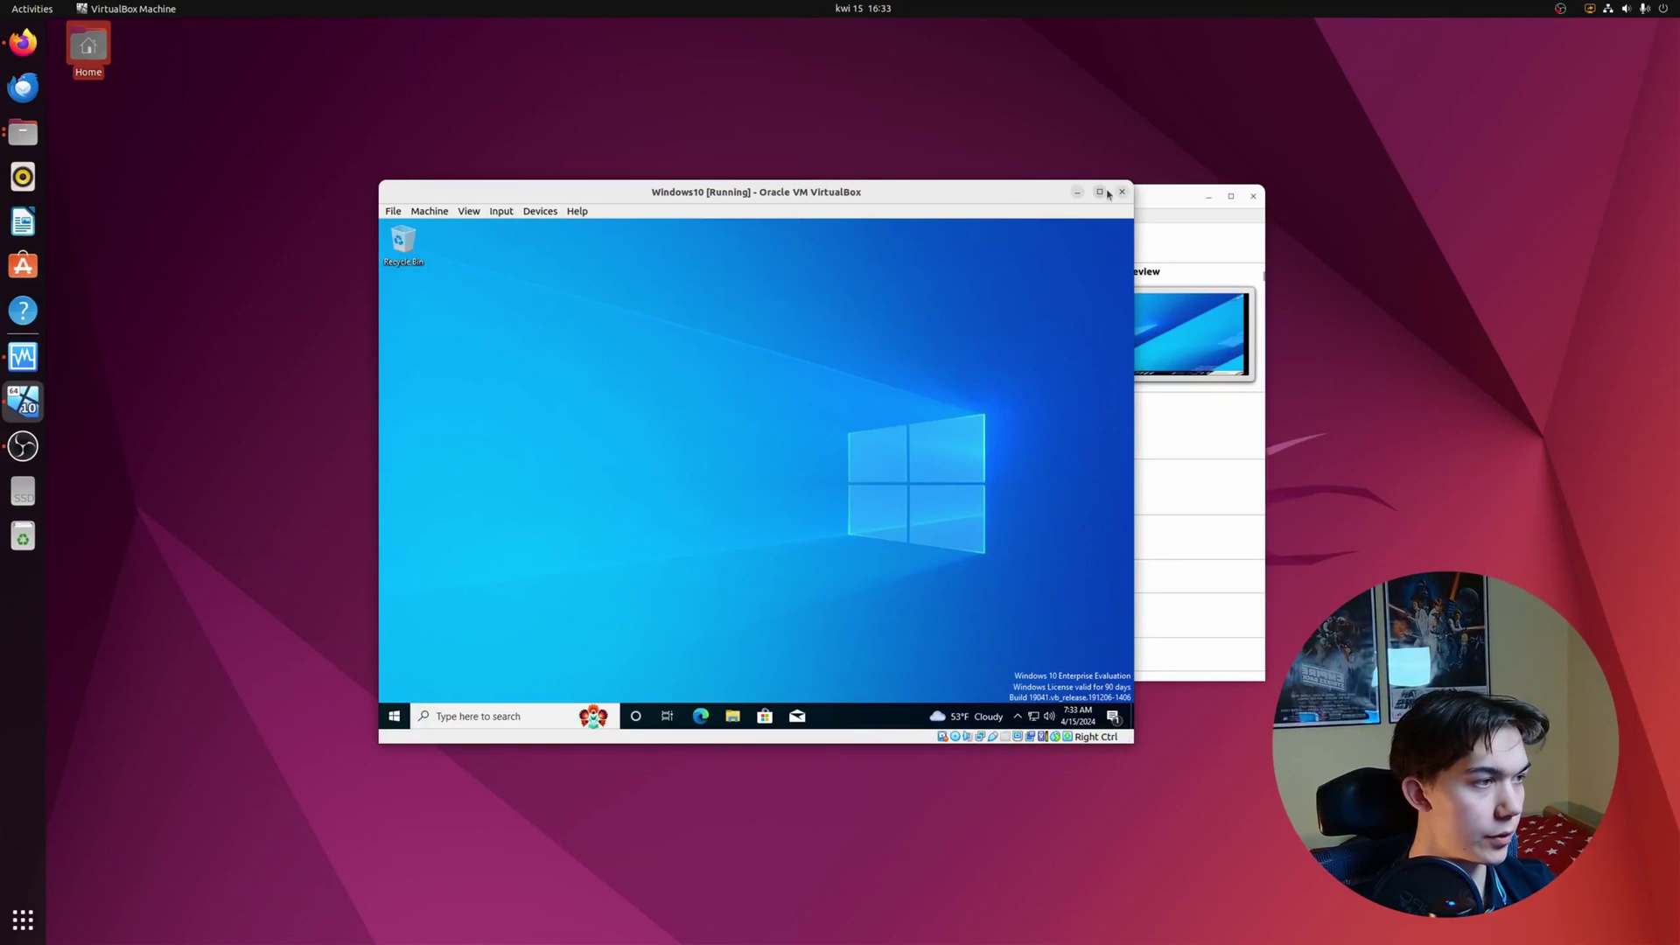
{"action": "left_click", "coordinate": [1101, 192]}
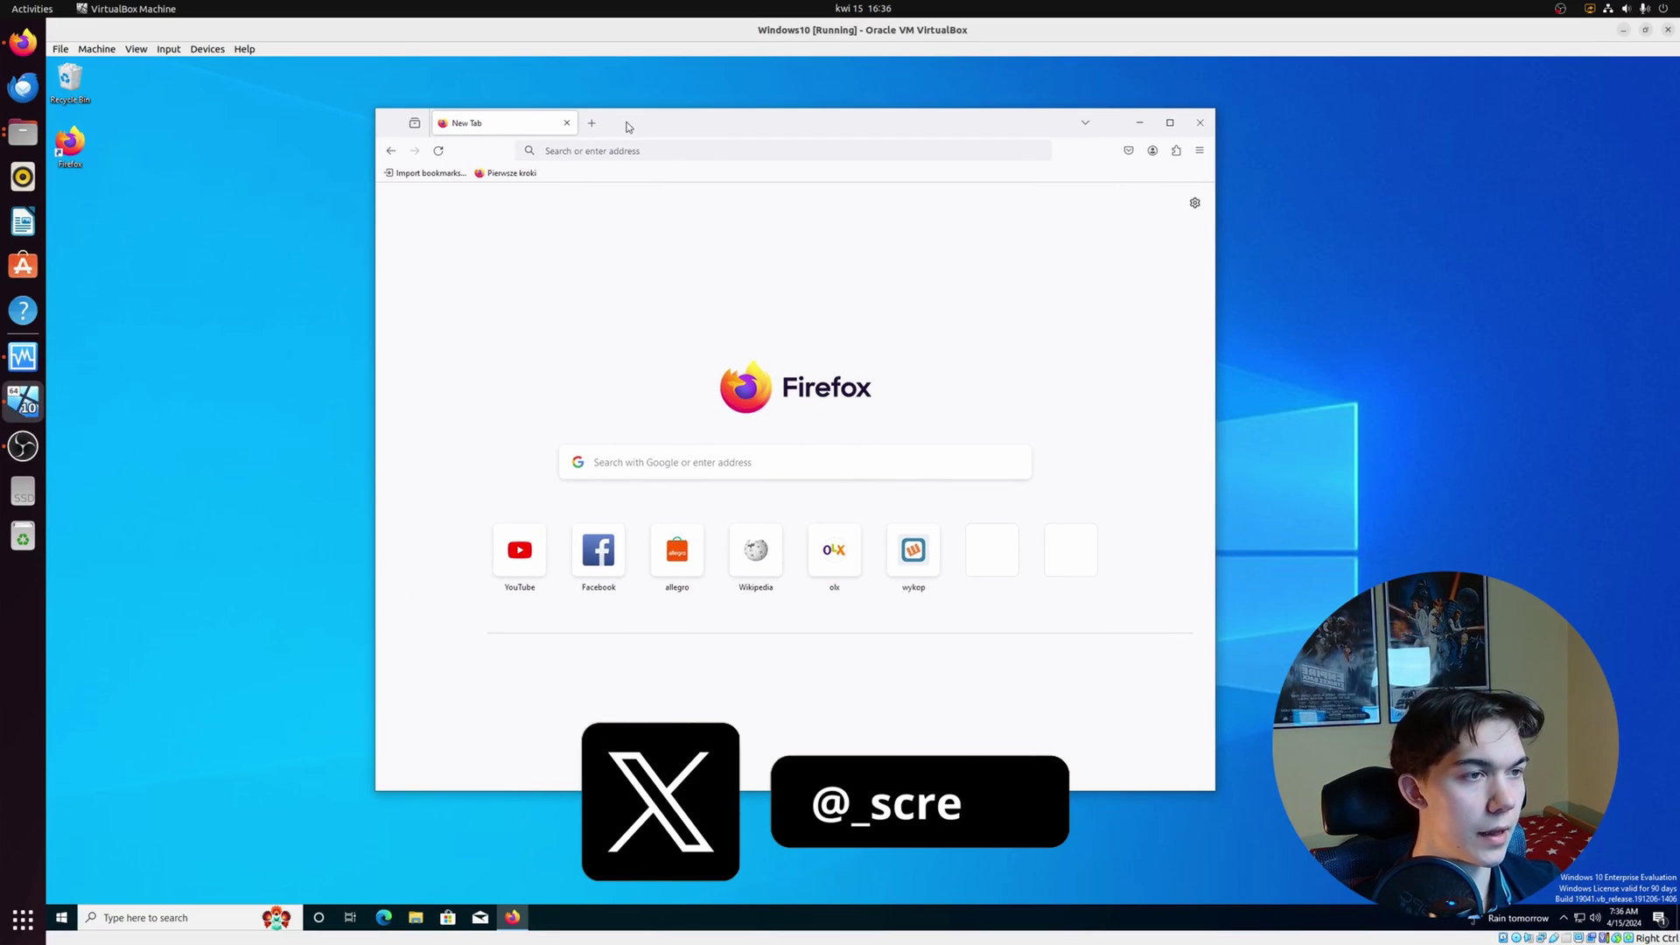
Step: Search the web for "flare vm" in the guest's Firefox and open the mandiant/flare-vm GitHub repository
{"action": "left_click", "coordinate": [591, 148]}
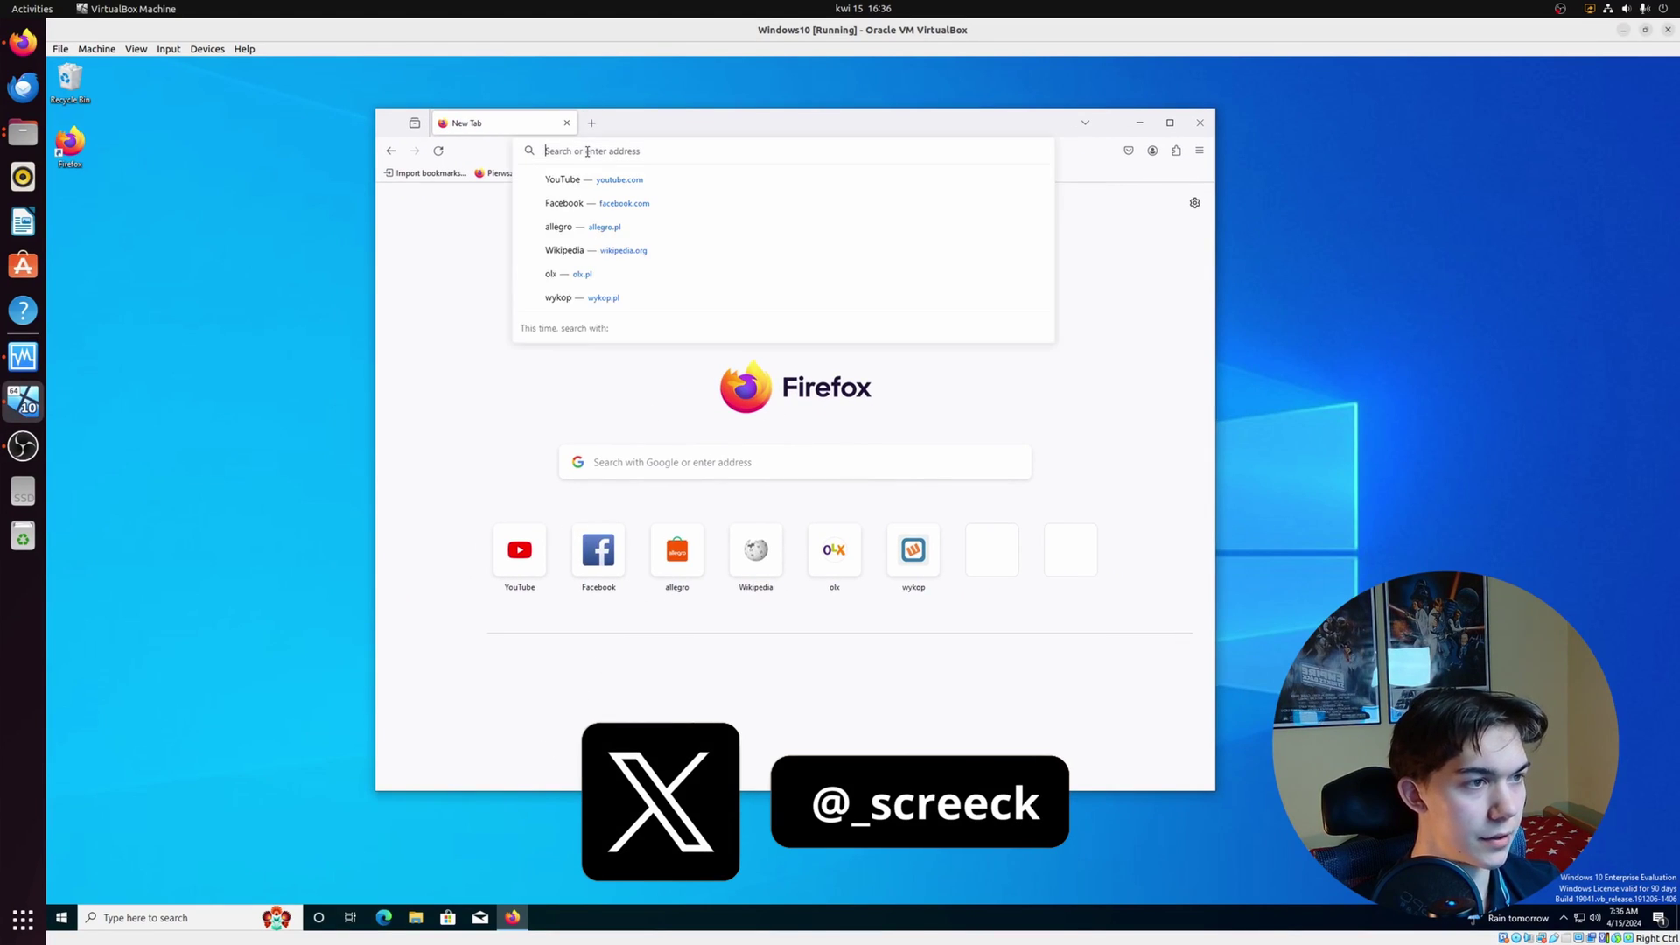
{"action": "type", "text": "flare vm"}
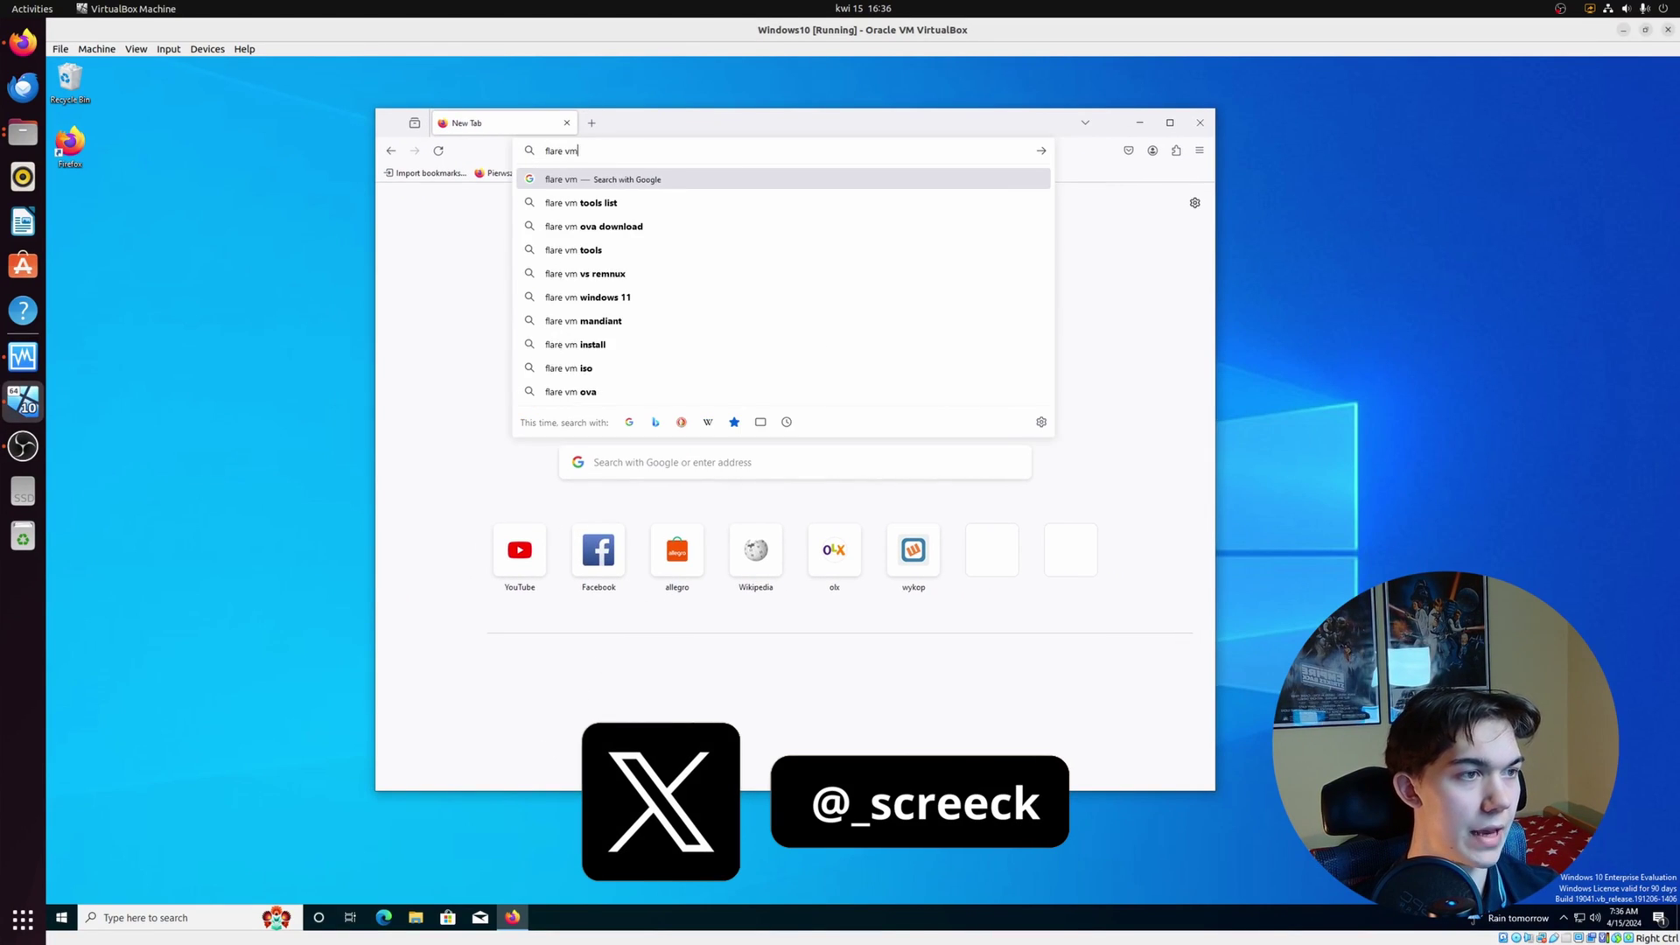
{"action": "key", "text": "Return"}
{"action": "left_click", "coordinate": [705, 673]}
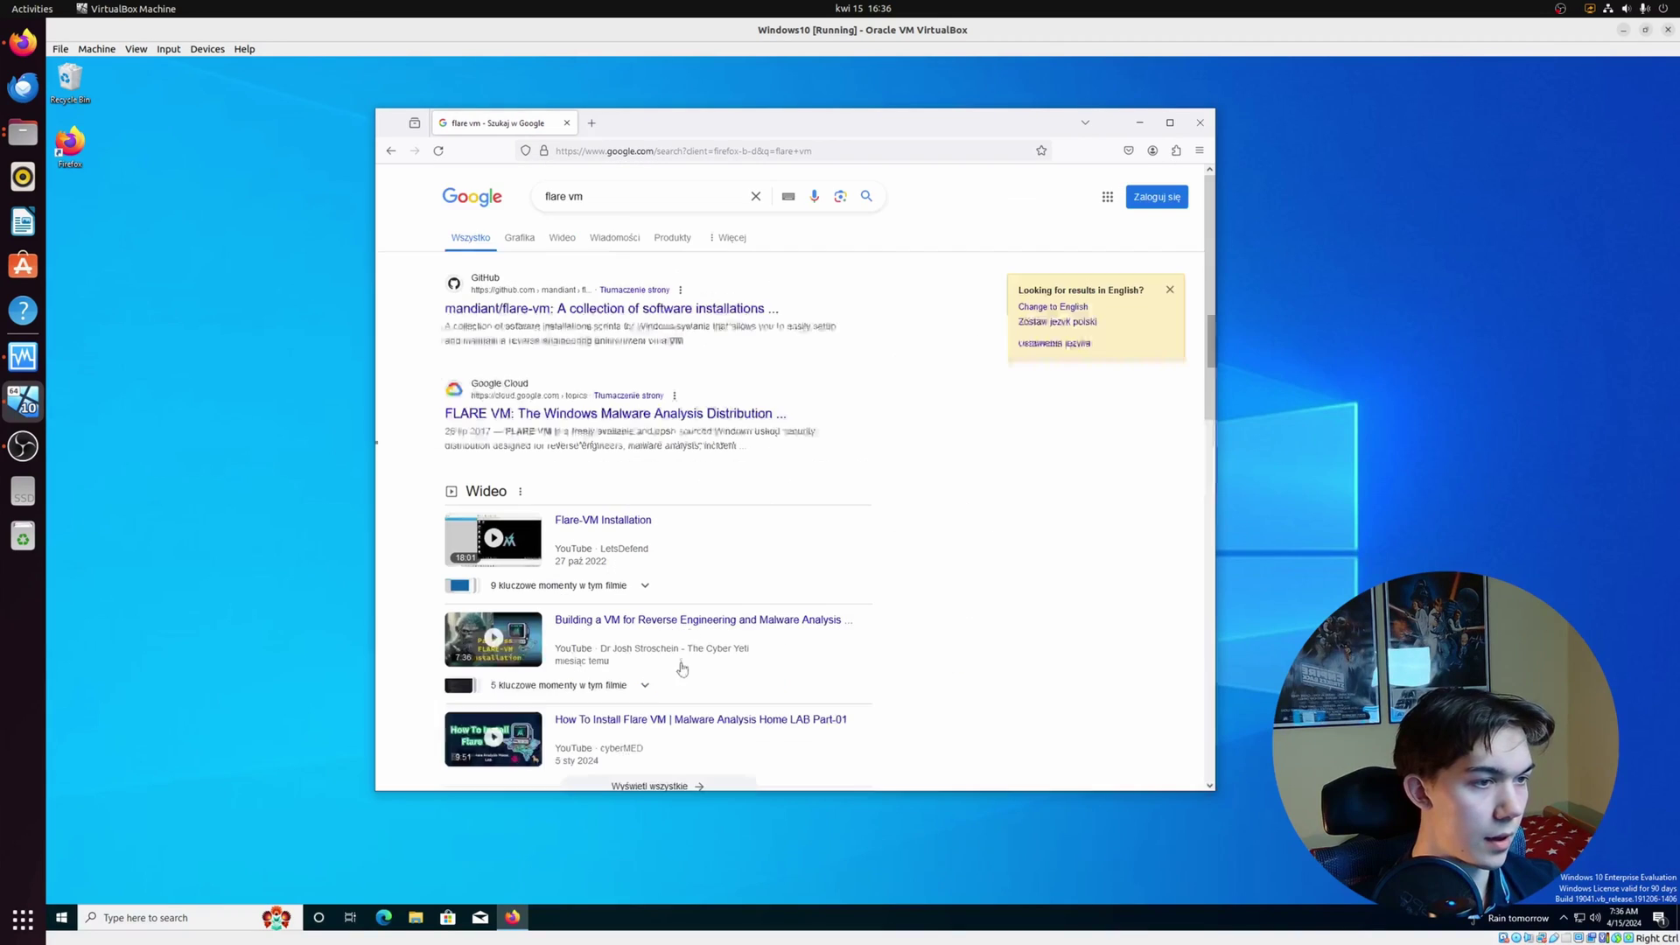
{"action": "left_click_drag", "start_coordinate": [635, 132], "coordinate": [504, 118]}
{"action": "left_click", "coordinate": [433, 296]}
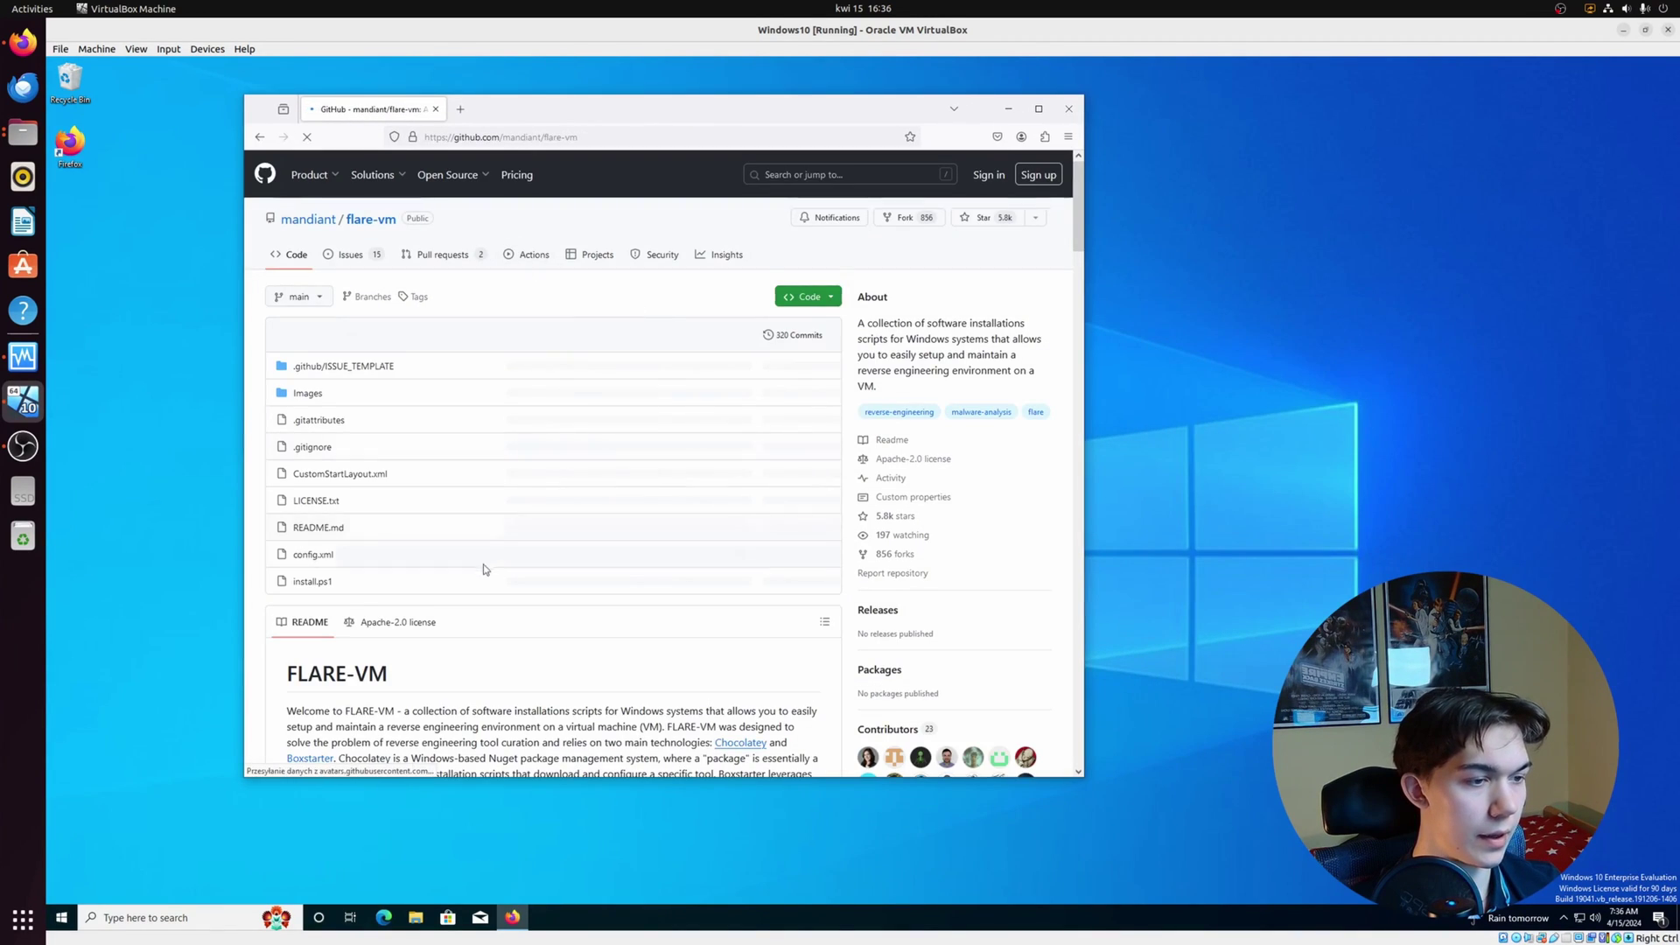
Step: Read the FLARE-VM introduction in the README and examine its installation instructions
{"action": "scroll", "coordinate": [423, 513], "scroll_direction": "down", "scroll_amount": 3}
{"action": "scroll", "coordinate": [422, 512], "scroll_direction": "down", "scroll_amount": 1}
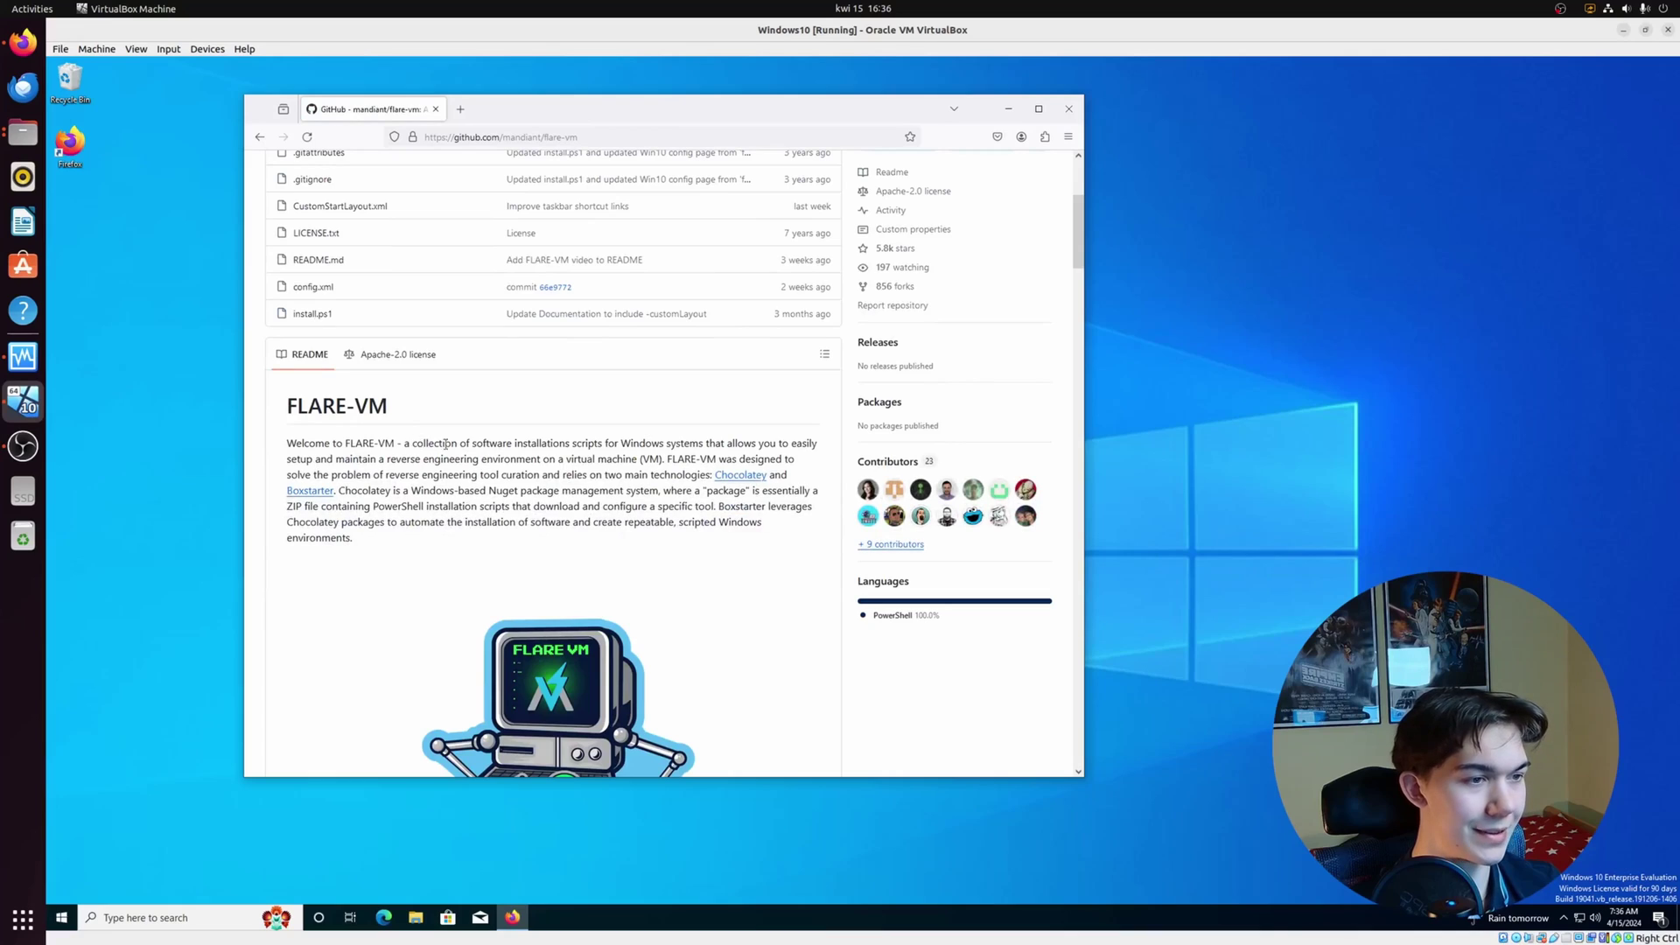
{"action": "left_click_drag", "start_coordinate": [409, 443], "coordinate": [709, 444]}
{"action": "left_click_drag", "start_coordinate": [734, 444], "coordinate": [819, 444]}
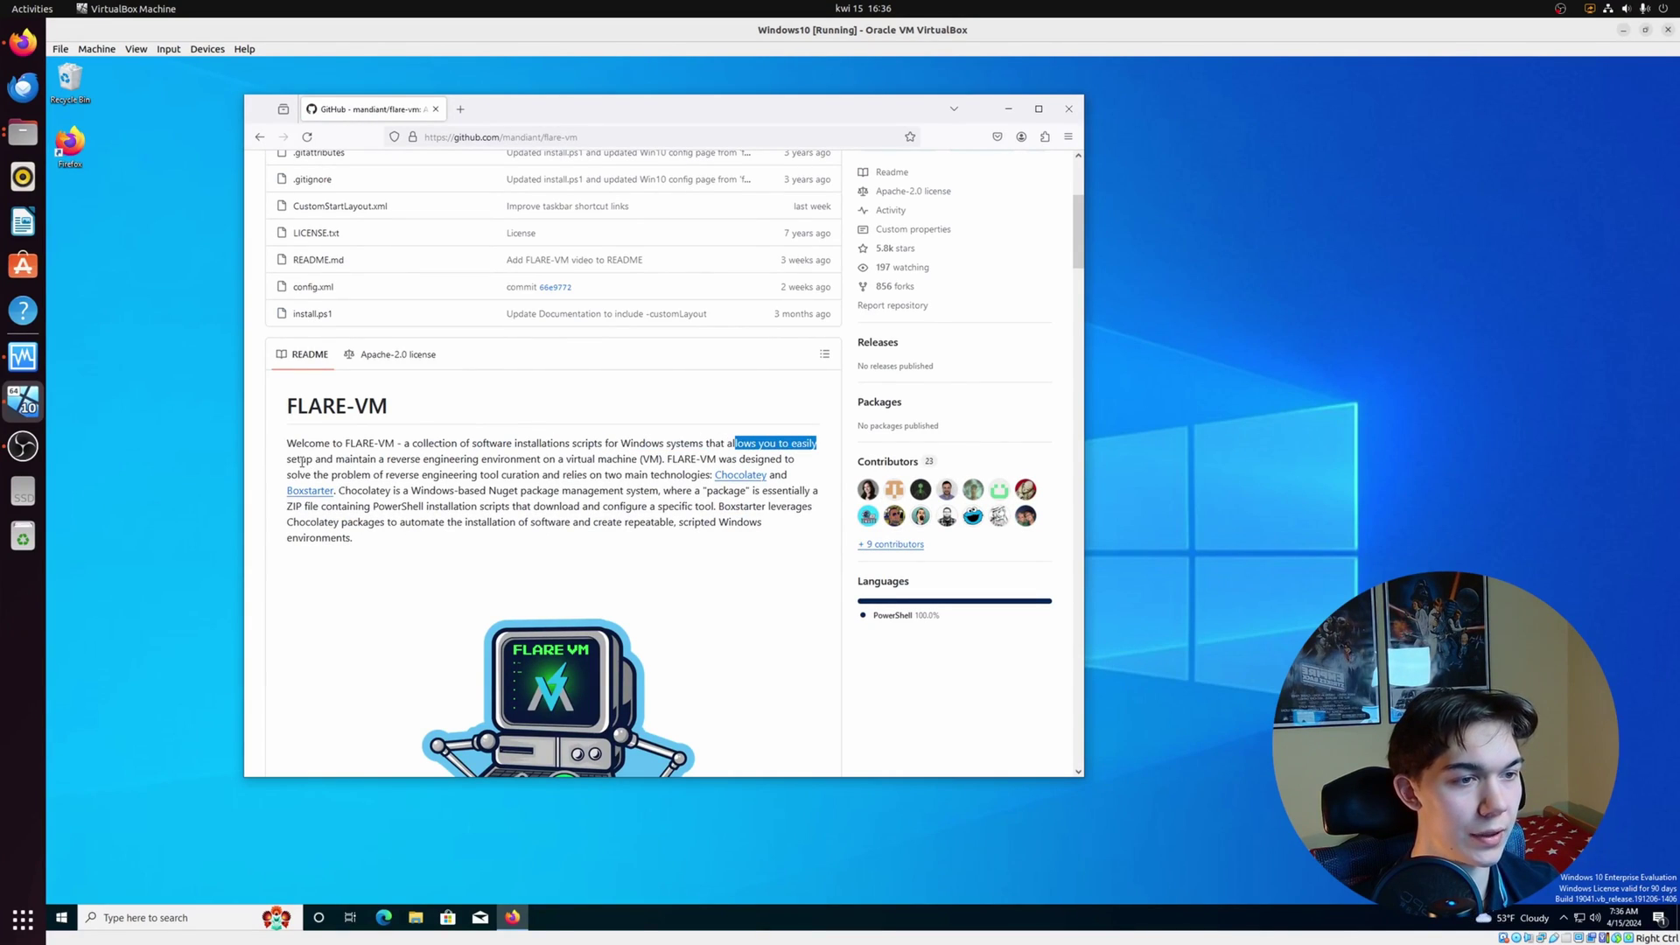
{"action": "left_click_drag", "start_coordinate": [300, 458], "coordinate": [630, 465]}
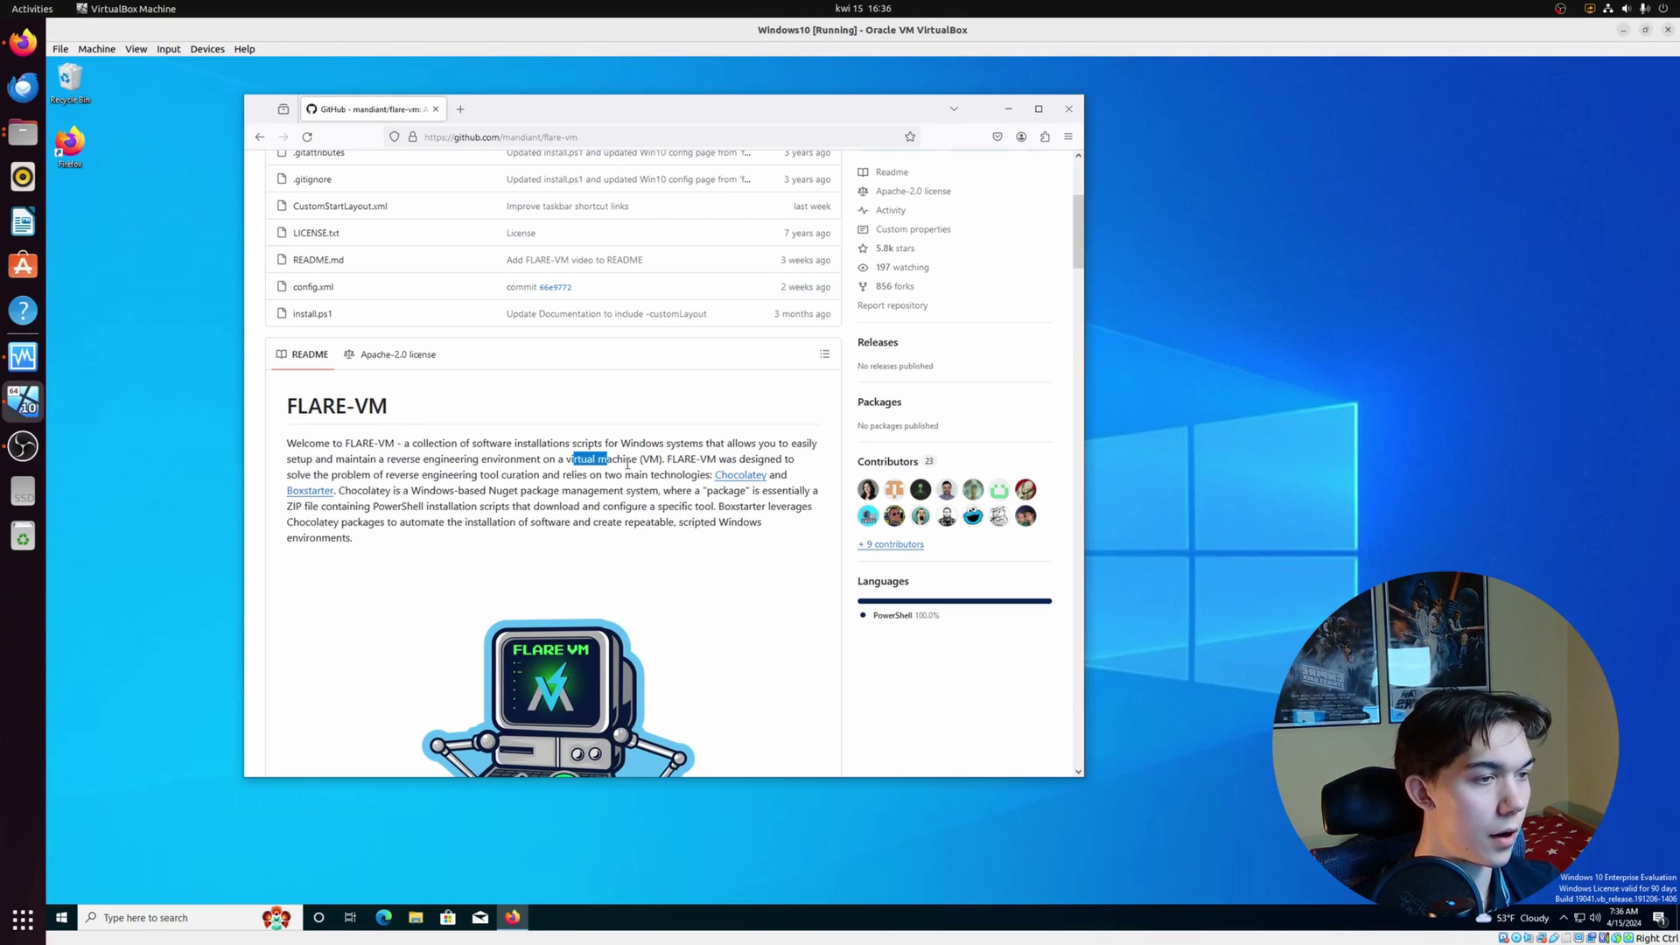
{"action": "left_click", "coordinate": [705, 411]}
{"action": "left_click_drag", "start_coordinate": [619, 112], "coordinate": [557, 79]}
{"action": "scroll", "coordinate": [396, 417], "scroll_direction": "down", "scroll_amount": 8}
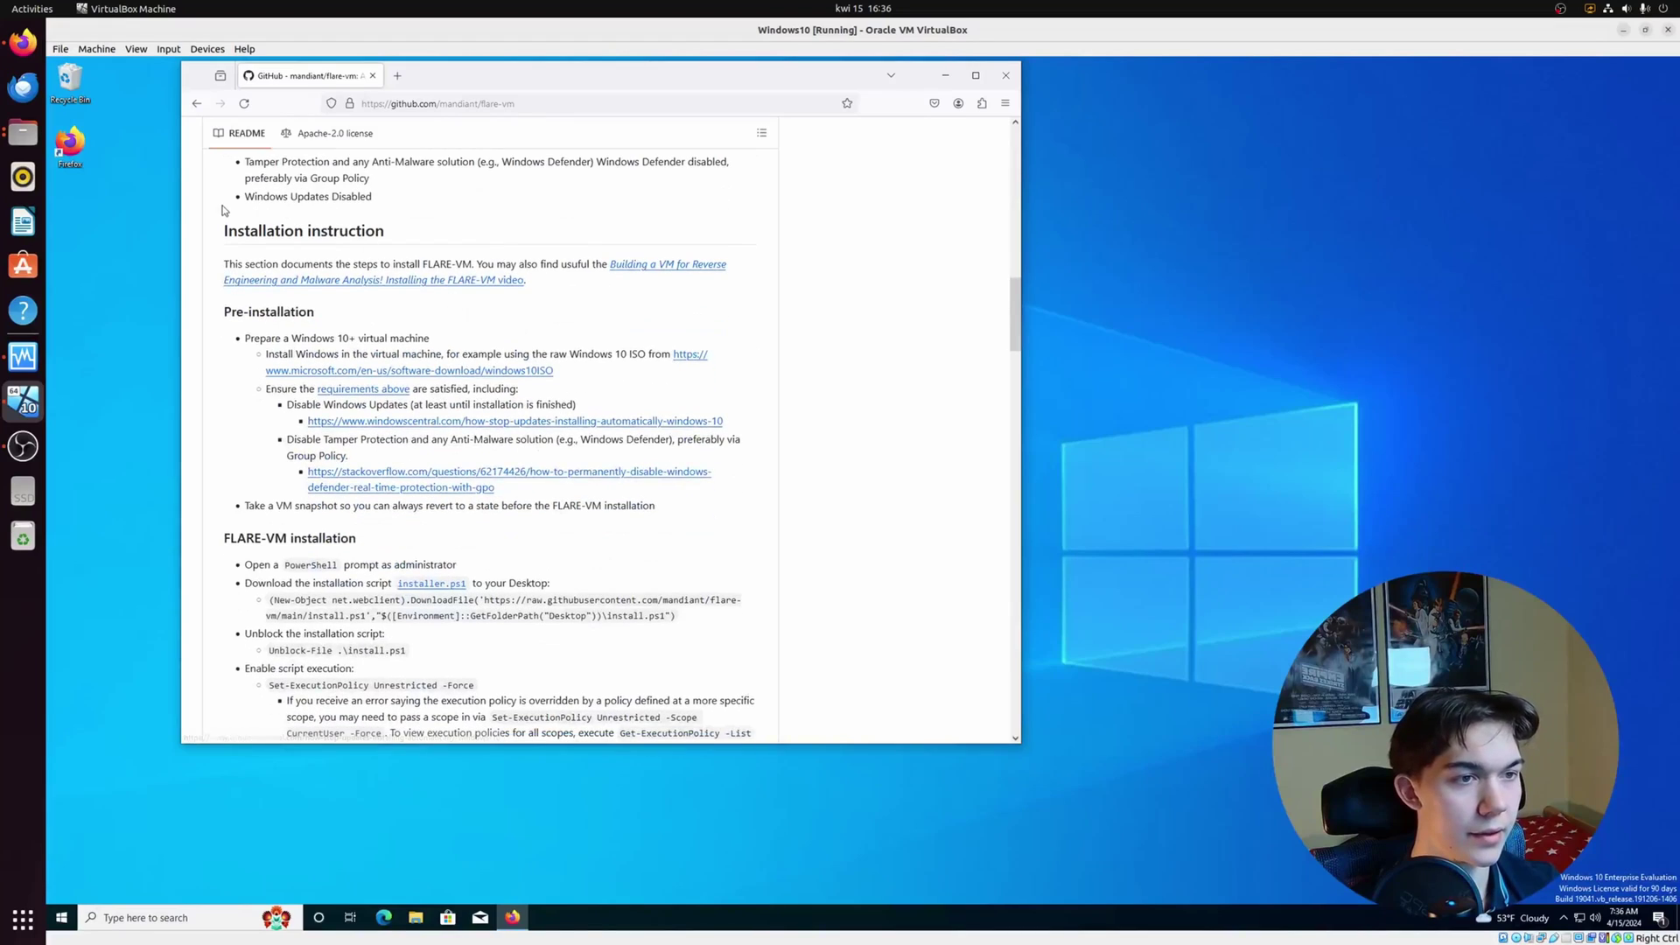
{"action": "left_click_drag", "start_coordinate": [223, 230], "coordinate": [349, 232]}
{"action": "left_click", "coordinate": [1115, 173]}
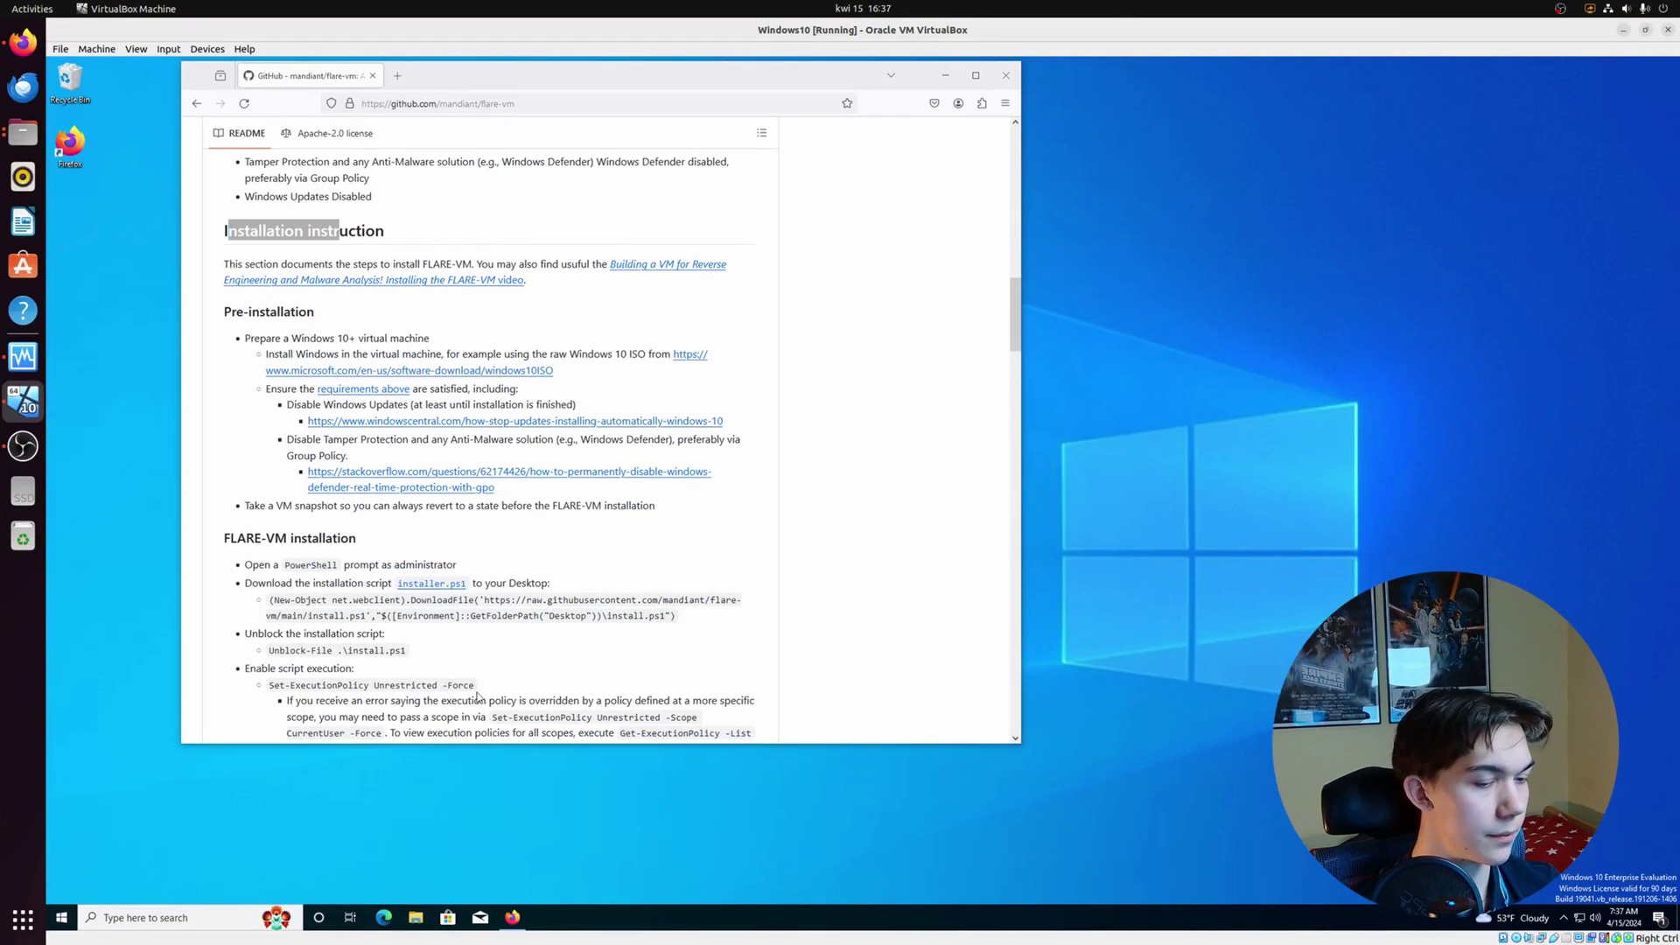
Step: Open Windows PowerShell as administrator, place its window beside the browser, and enlarge its text
{"action": "left_click", "coordinate": [182, 908]}
{"action": "type", "text": "power"}
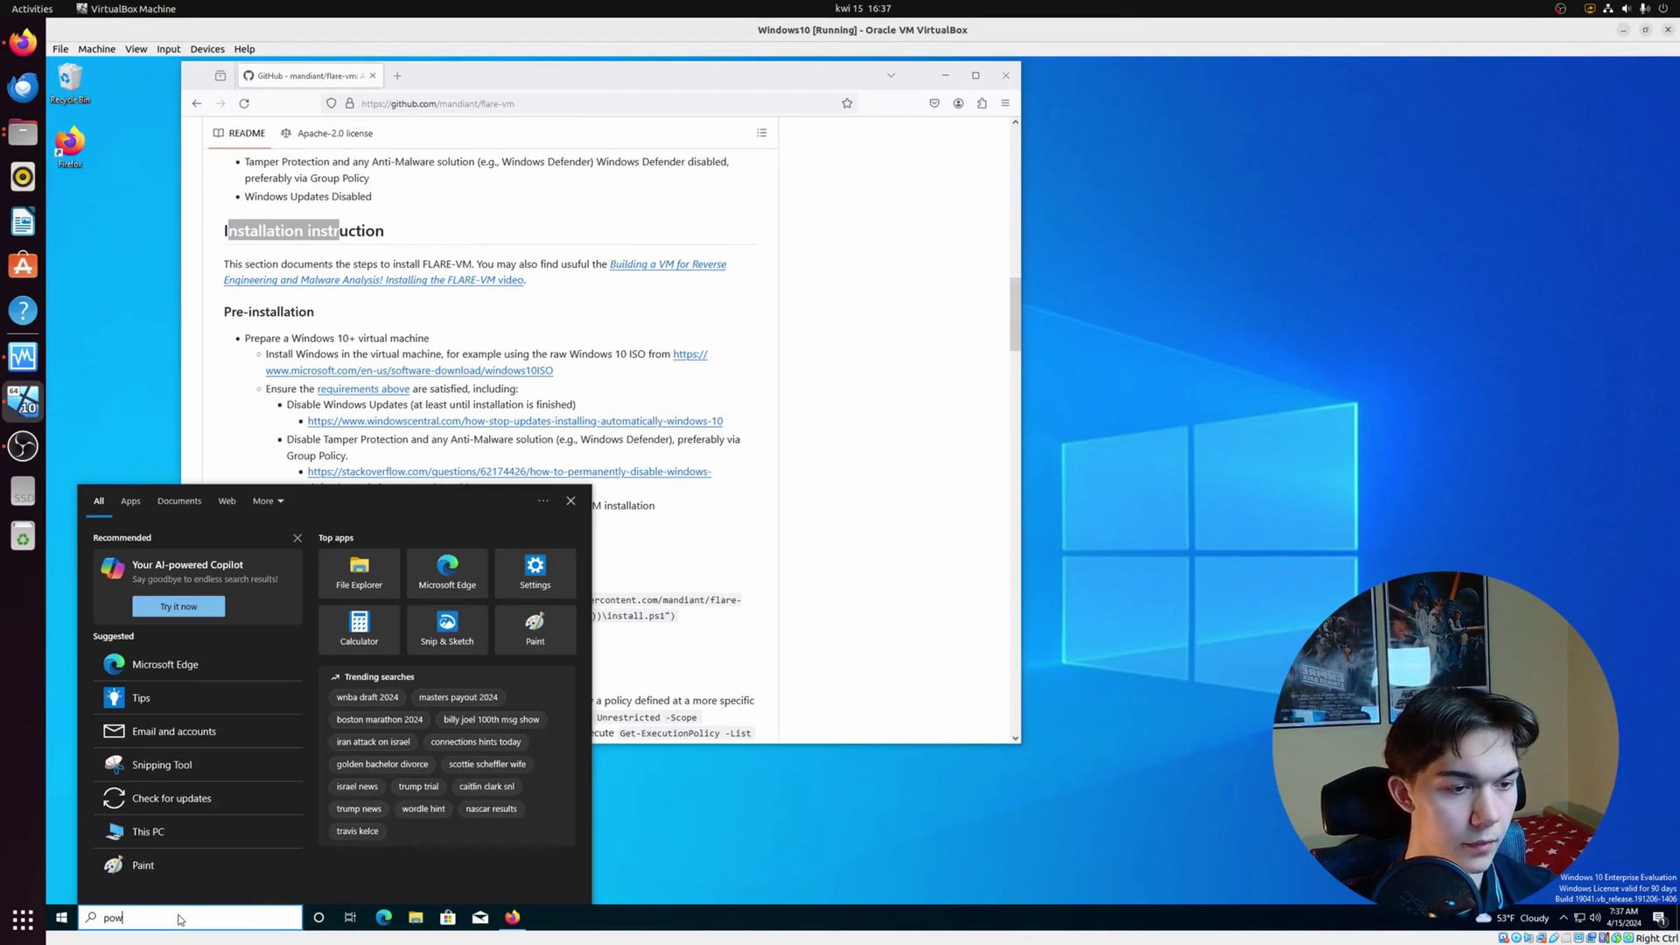
{"action": "right_click", "coordinate": [175, 614]}
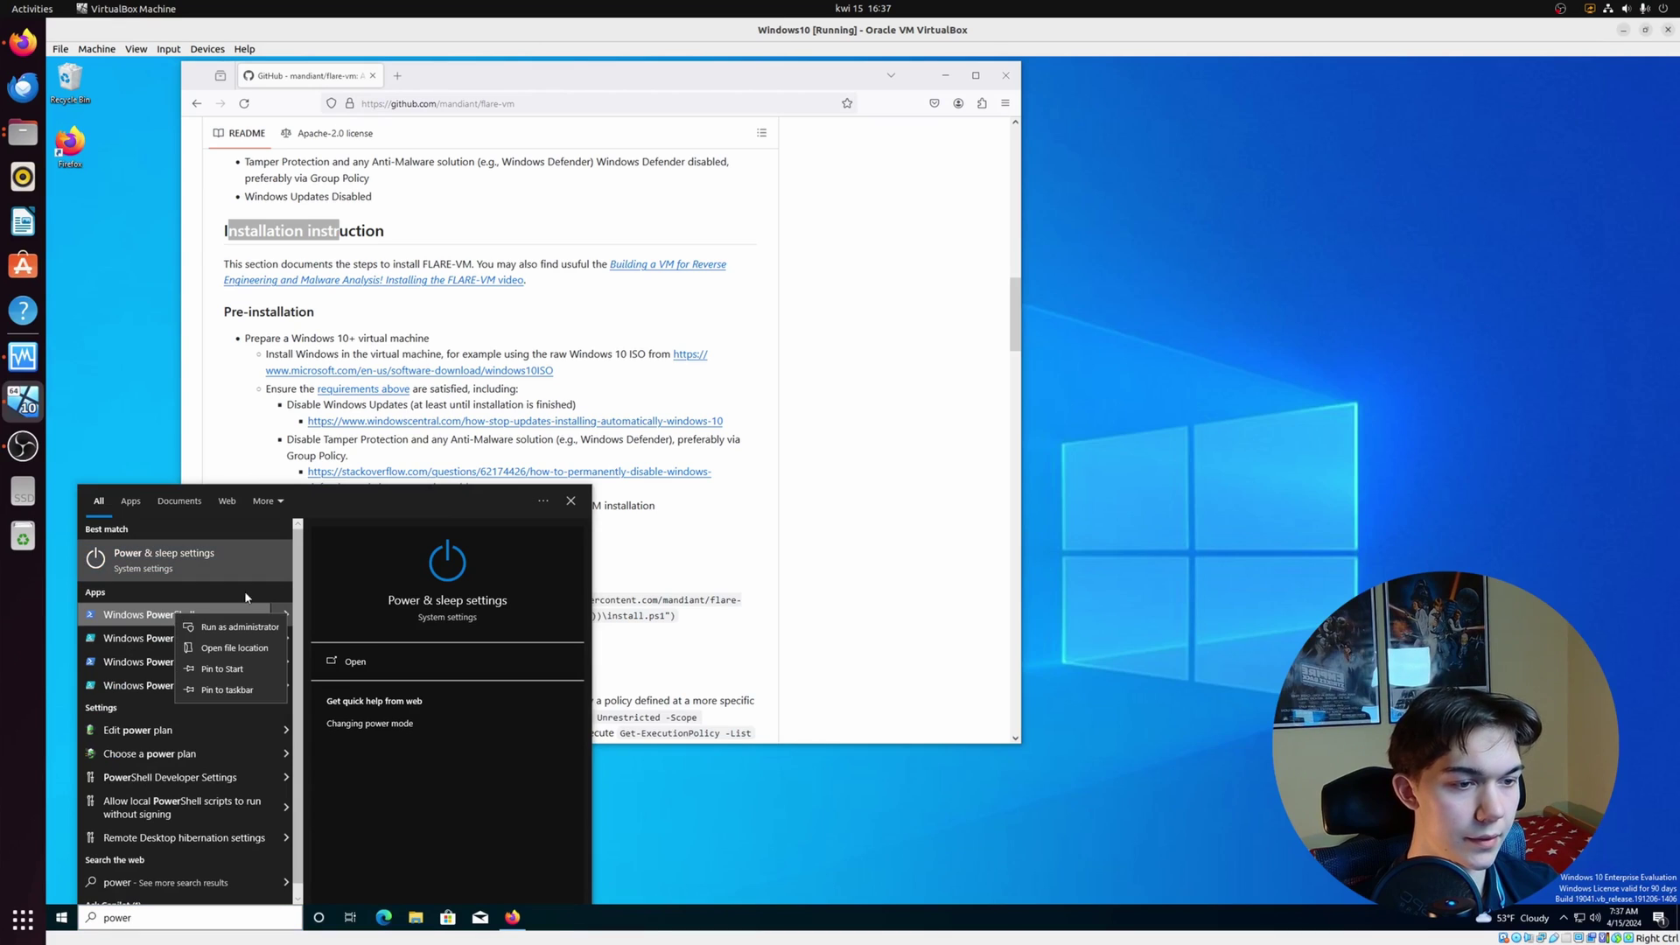
{"action": "left_click", "coordinate": [239, 626]}
{"action": "left_click", "coordinate": [792, 570]}
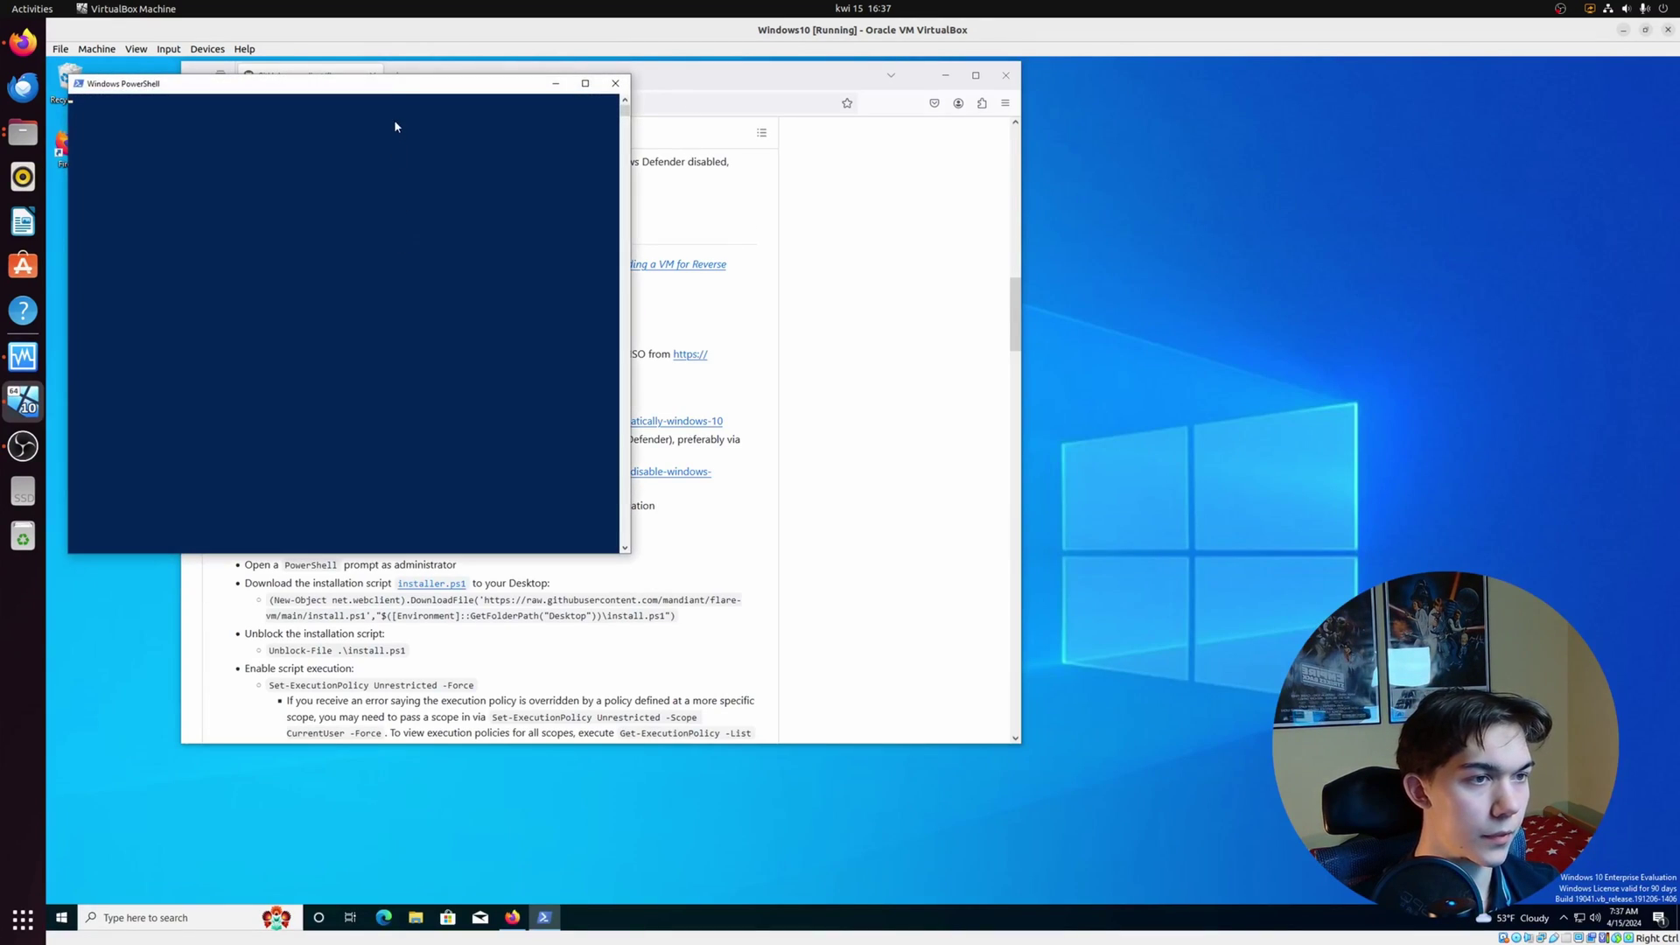
{"action": "left_click_drag", "start_coordinate": [471, 105], "coordinate": [1363, 134]}
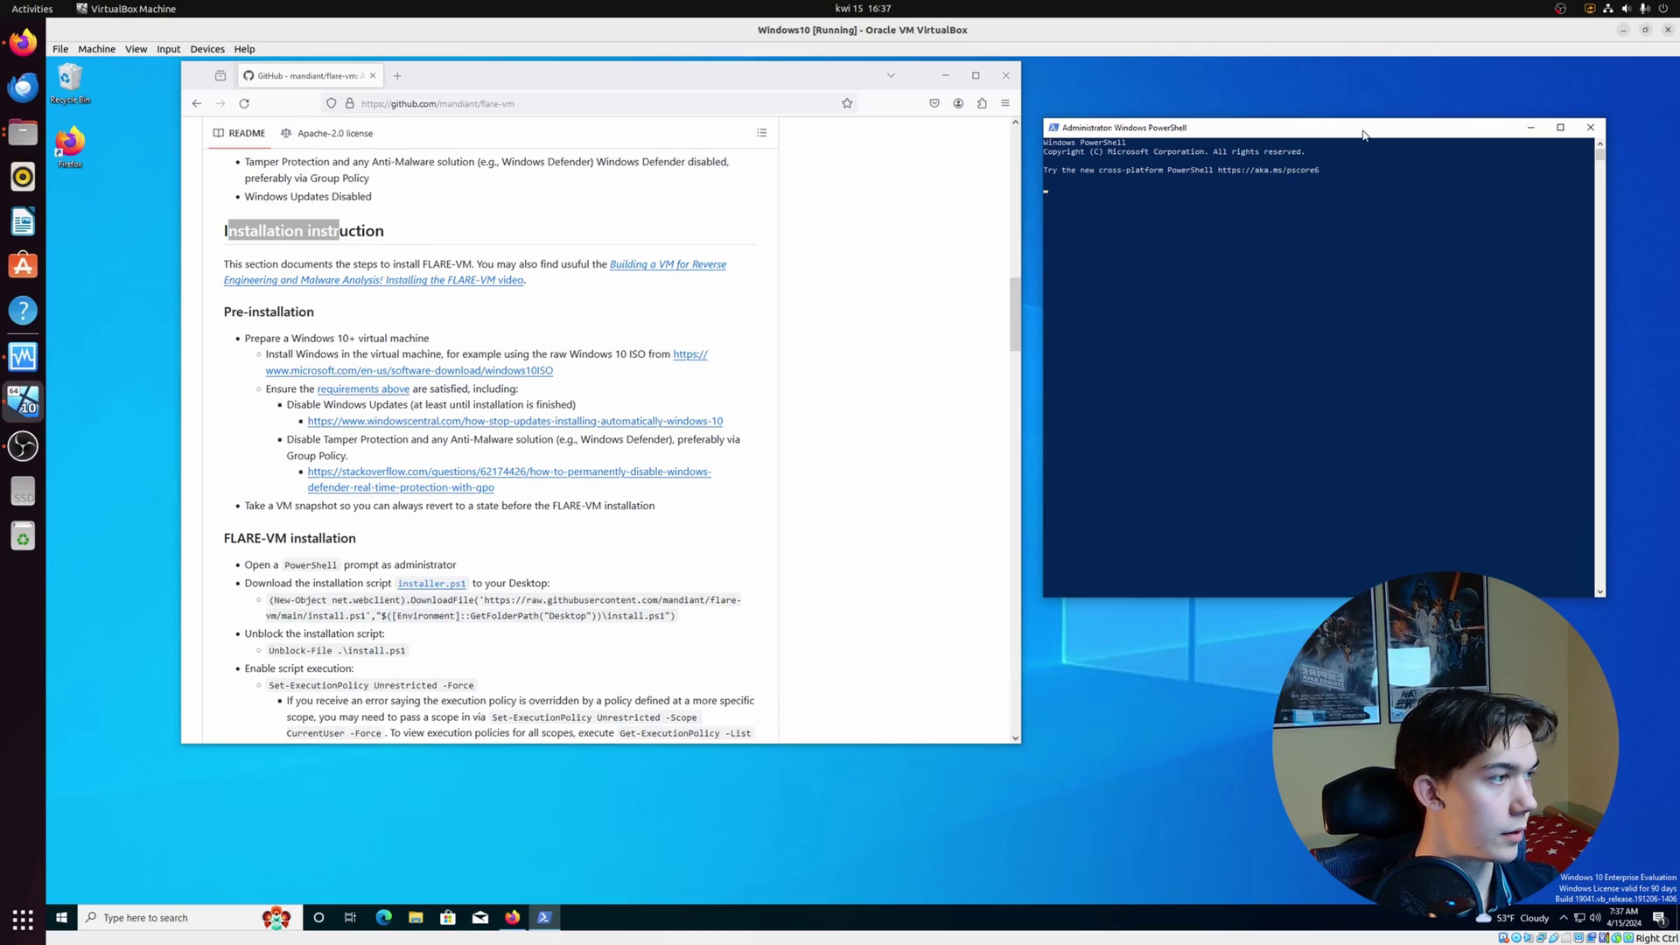
{"action": "left_click", "coordinate": [1142, 189]}
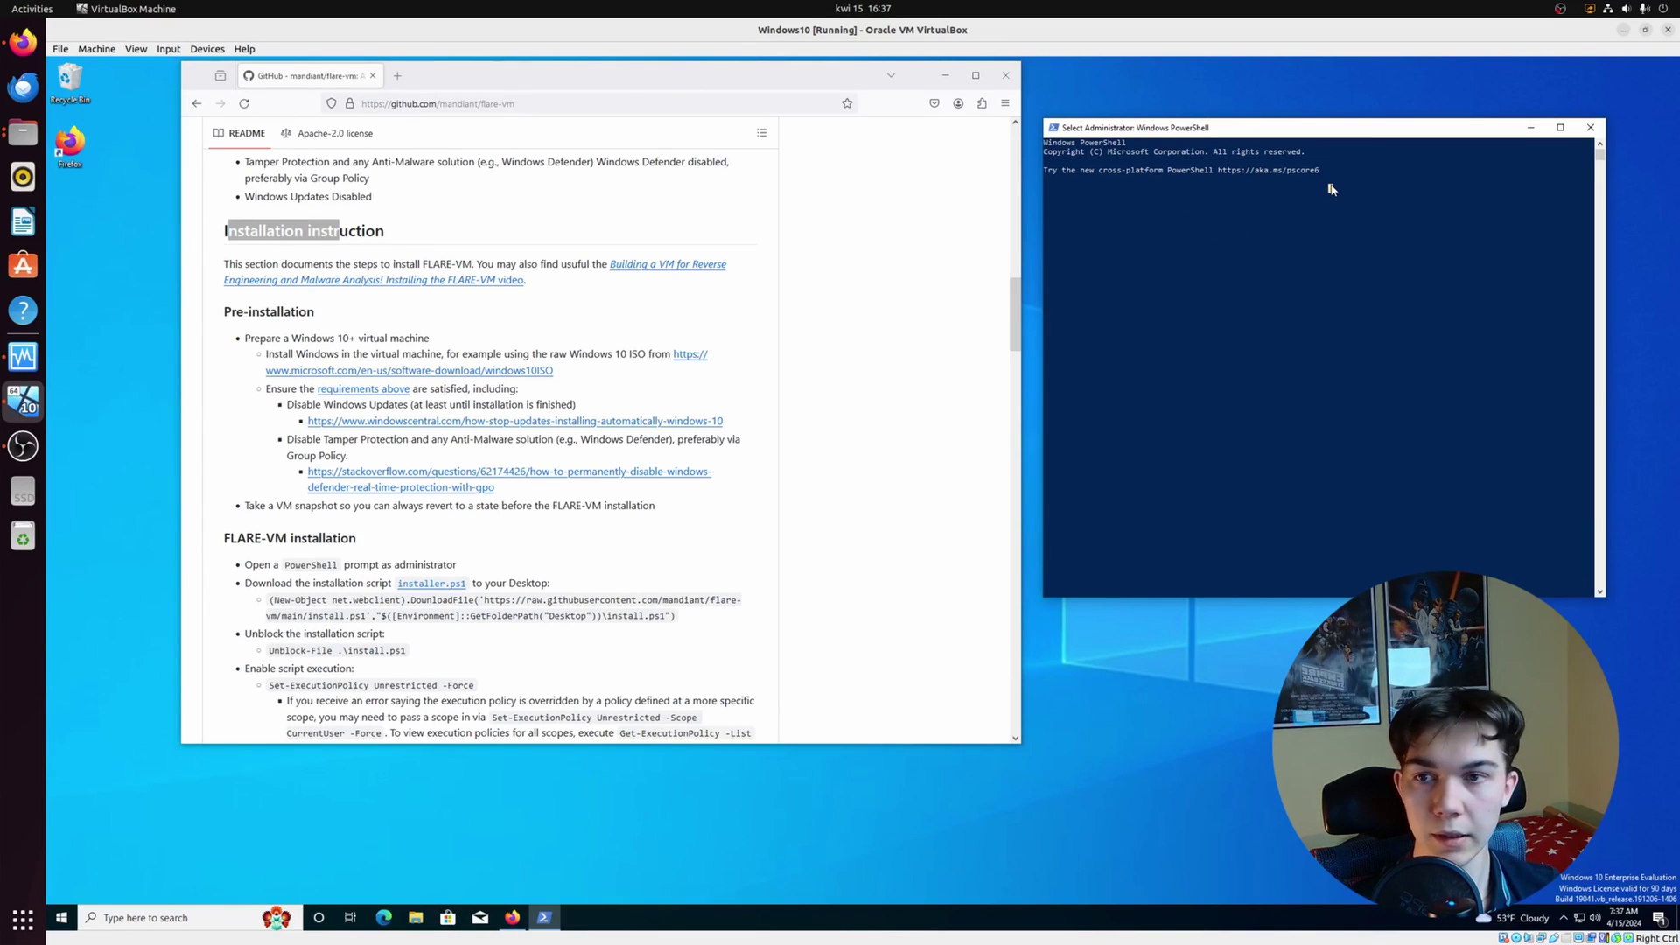
{"action": "scroll", "coordinate": [1225, 219], "scroll_direction": "up", "scroll_amount": 3}
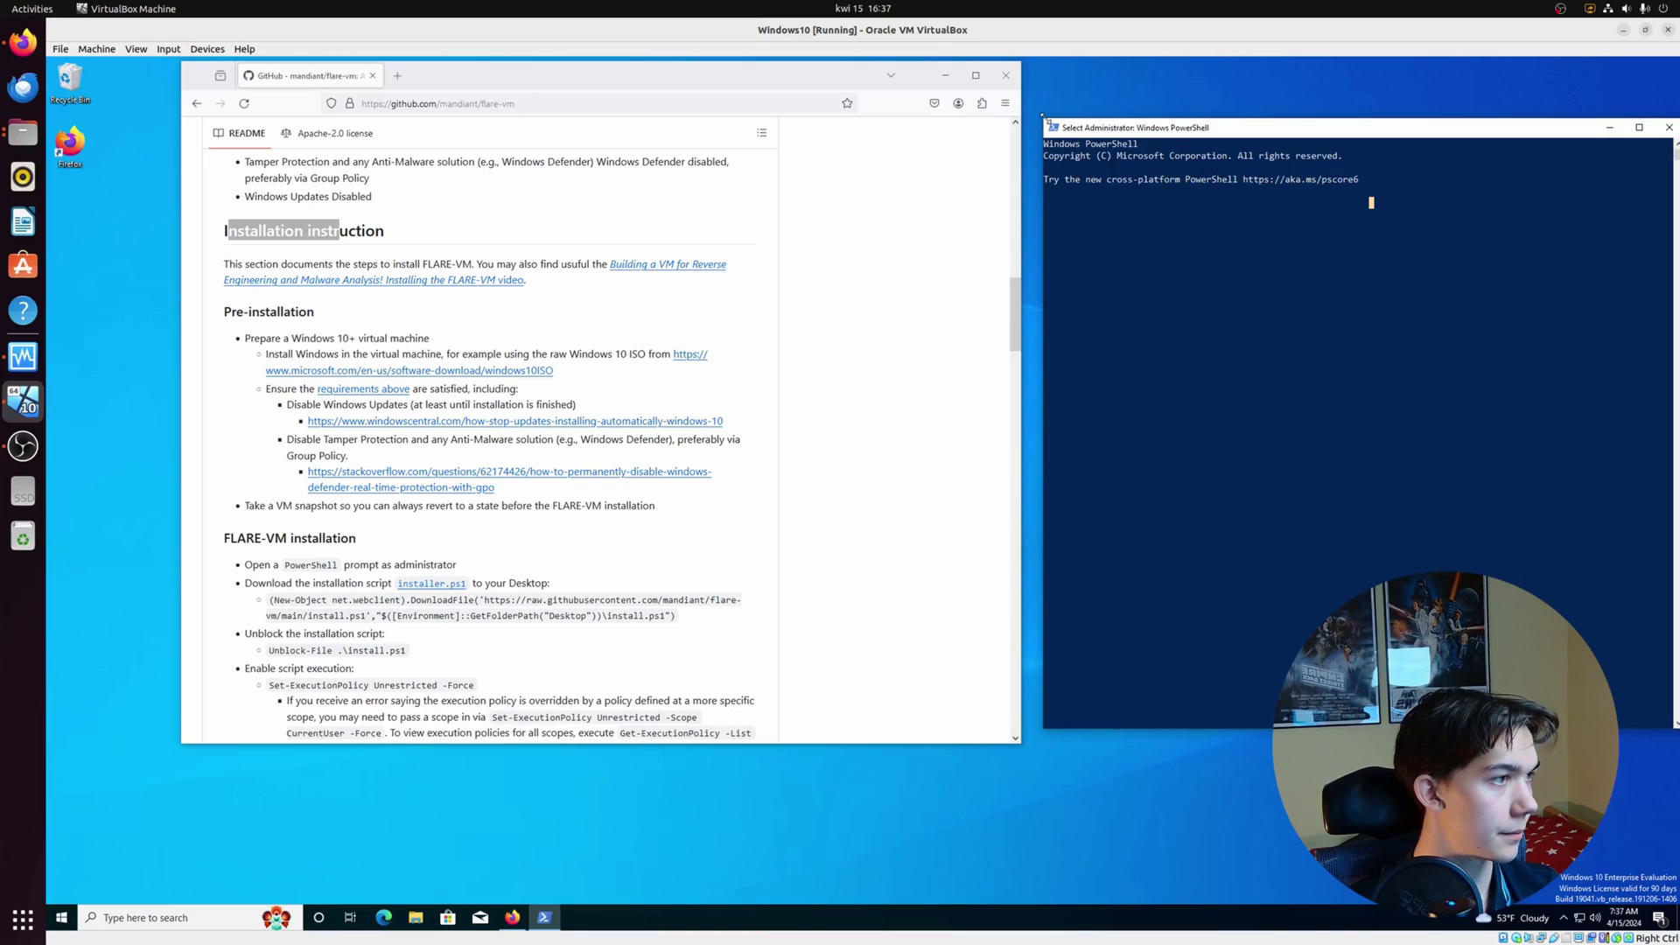
Step: Navigate in PowerShell from system32 up to the C: root and into the current user's profile folder under Users
{"action": "scroll", "coordinate": [1241, 252], "scroll_direction": "down", "scroll_amount": 3}
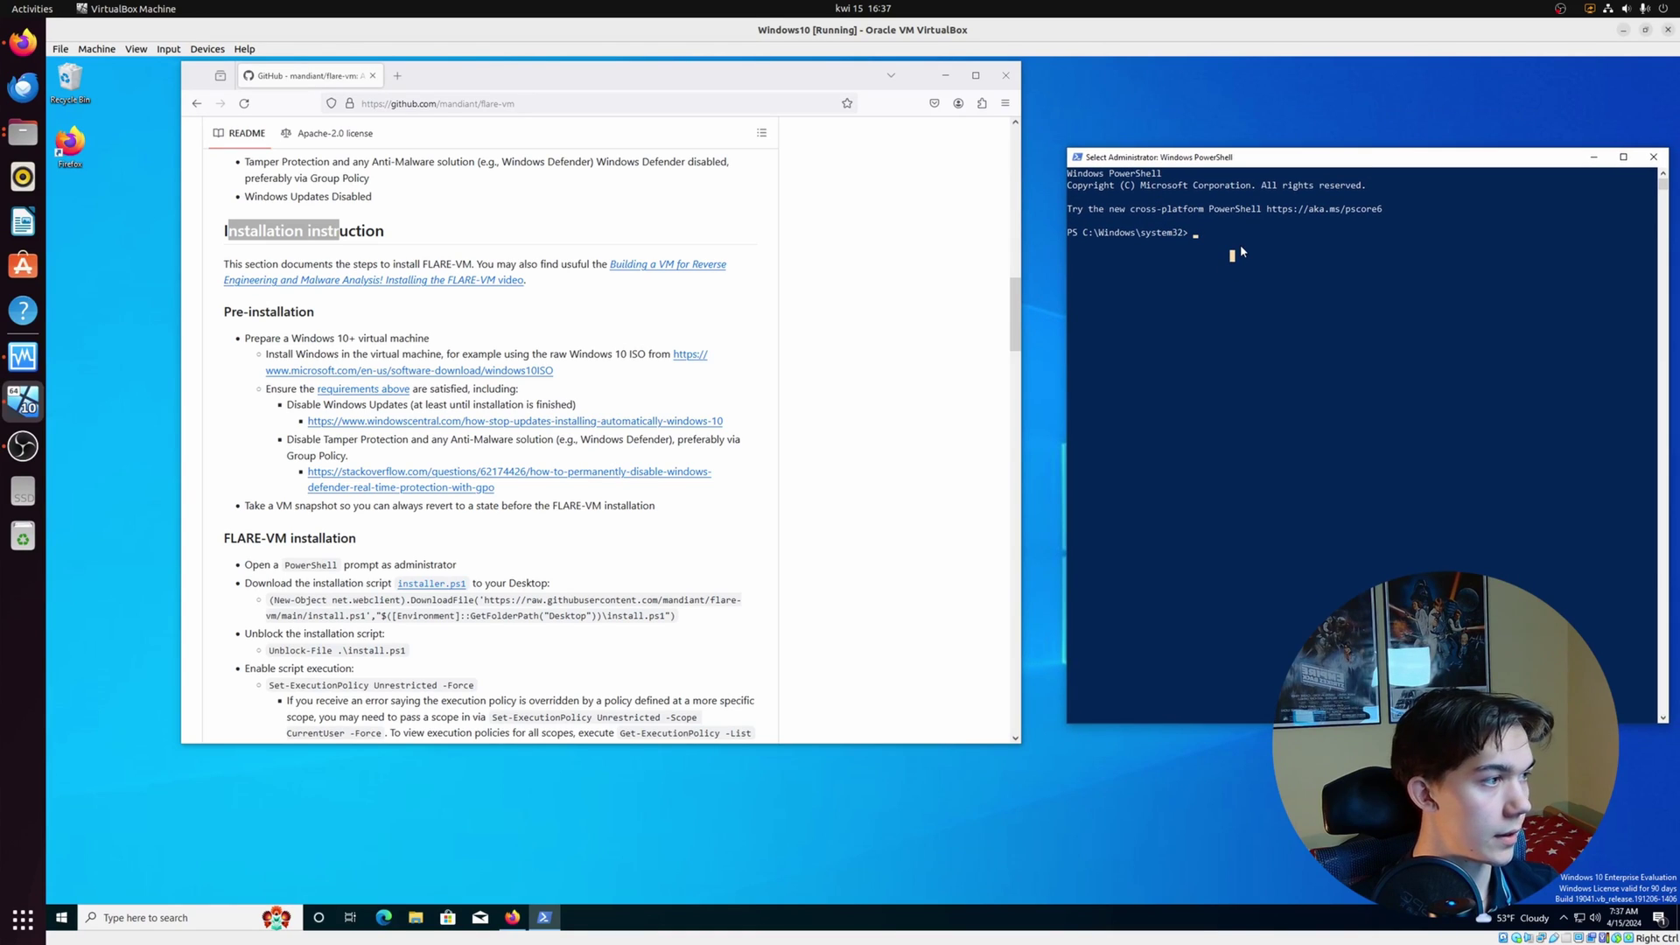
{"action": "type", "text": "cd .."}
{"action": "key", "text": "Return"}
{"action": "type", "text": "cd .."}
{"action": "key", "text": "Return"}
{"action": "type", "text": "cd"}
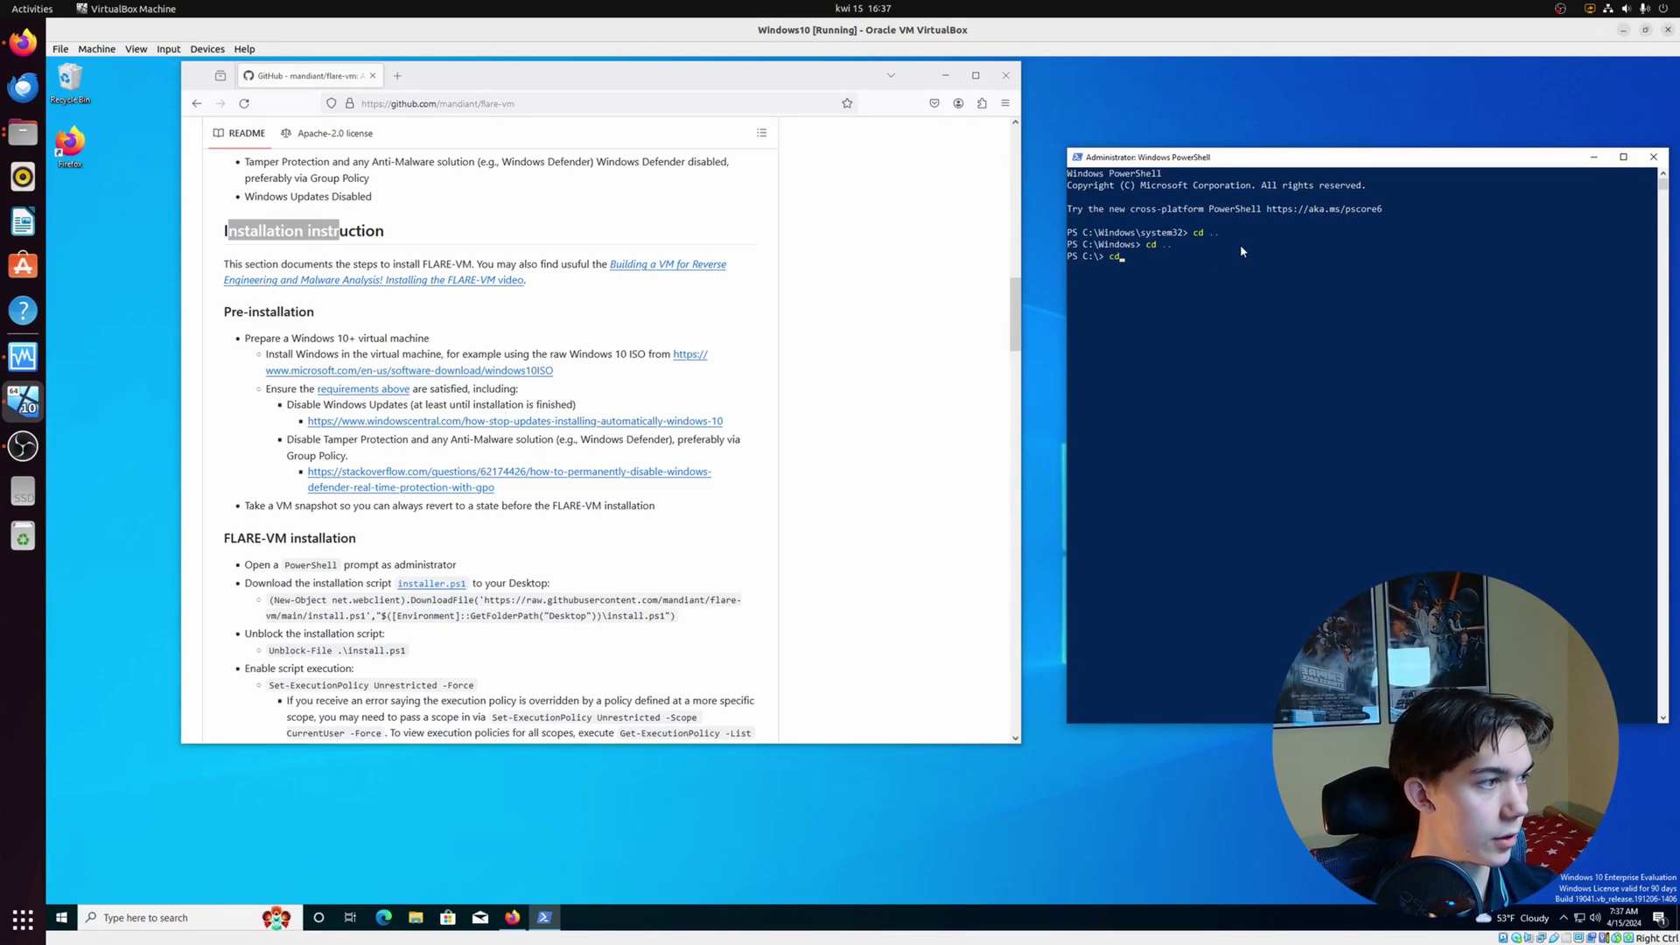
{"action": "type", "text": " Use"}
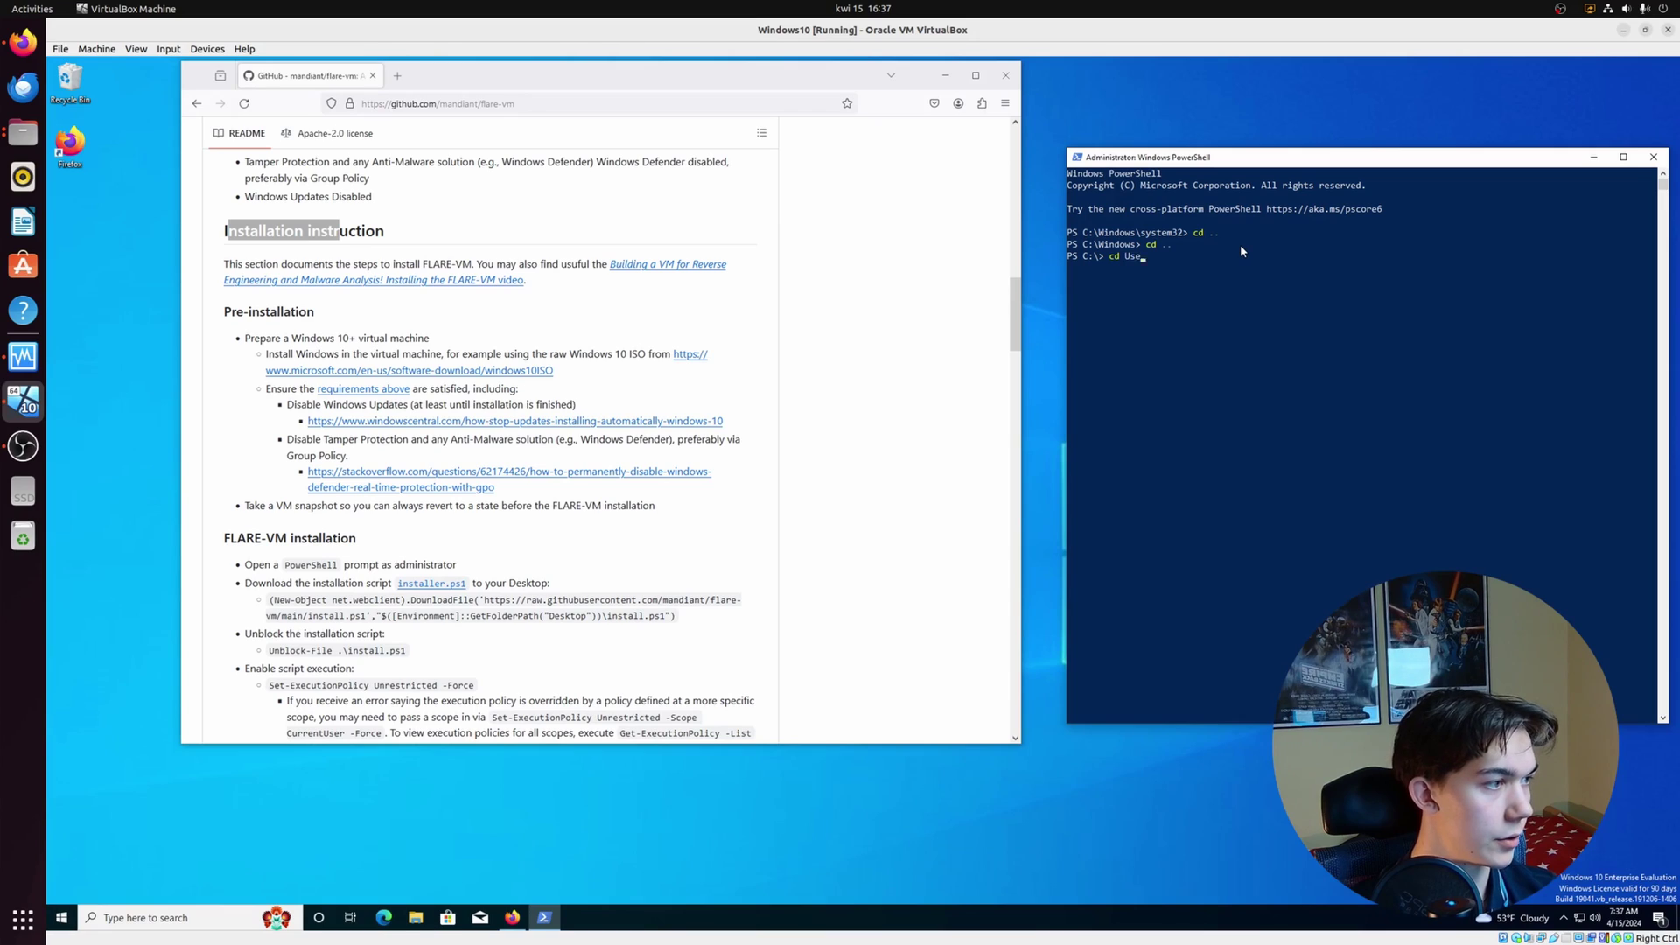
{"action": "type", "text": "rs"}
{"action": "key", "text": "Return"}
{"action": "type", "text": "cd sc"}
{"action": "key", "text": "Tab"}
{"action": "key", "text": "Return"}
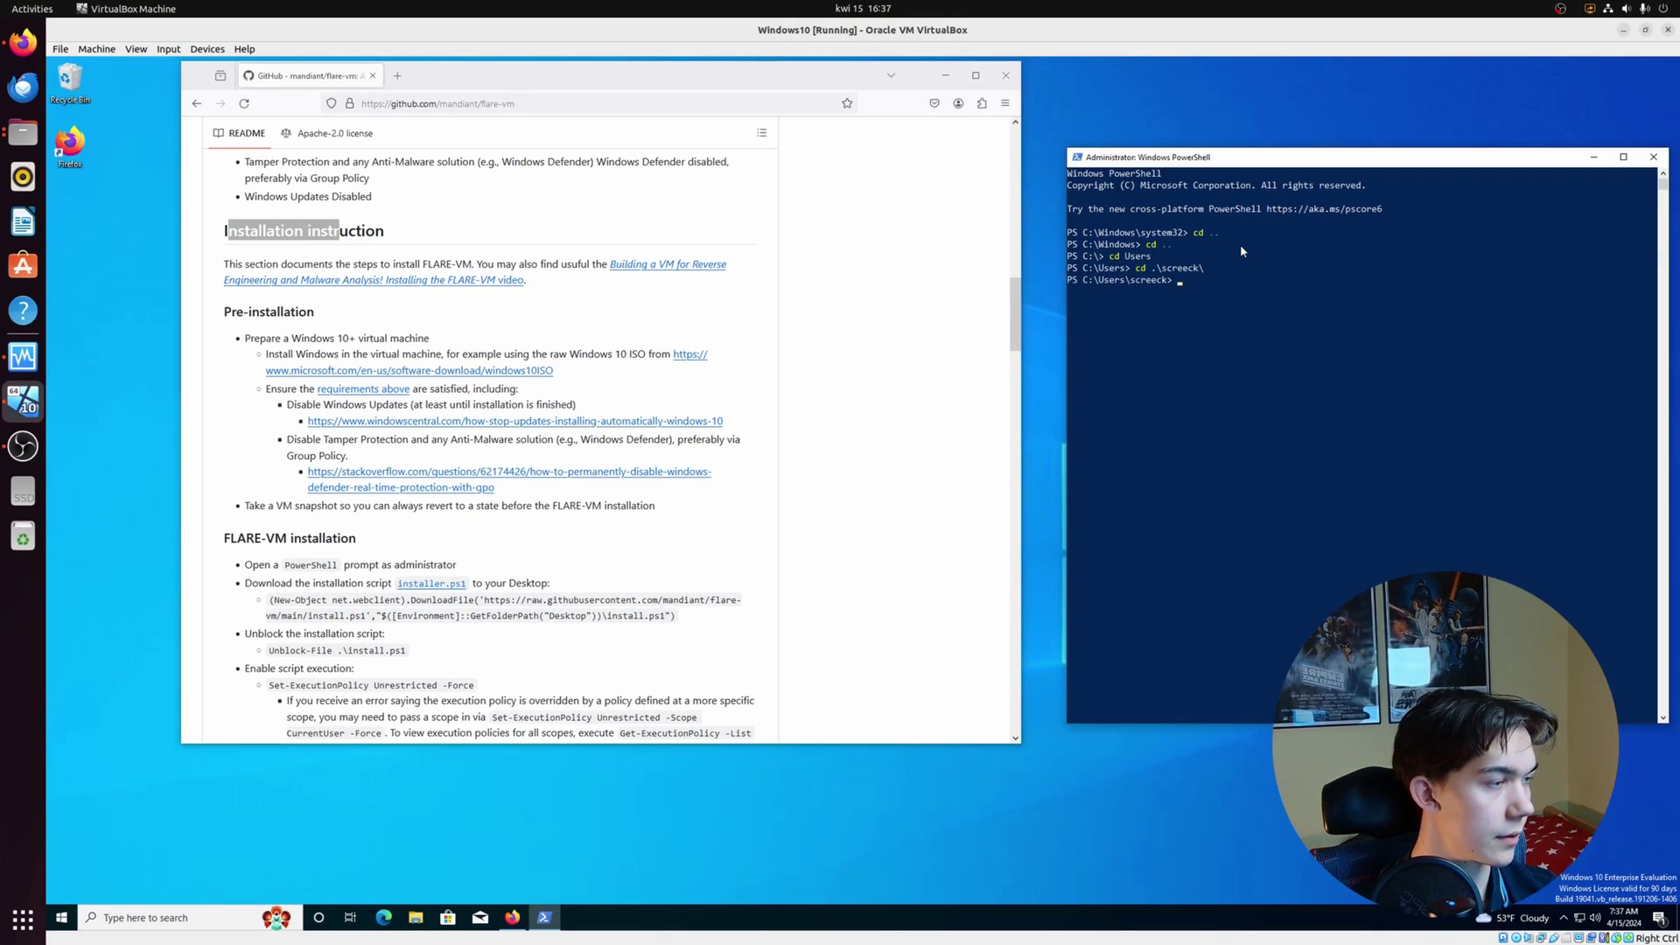
Step: Change to the profile's Desktop folder in PowerShell and clear the console
{"action": "type", "text": "cd Deskop"}
{"action": "key", "text": "Return"}
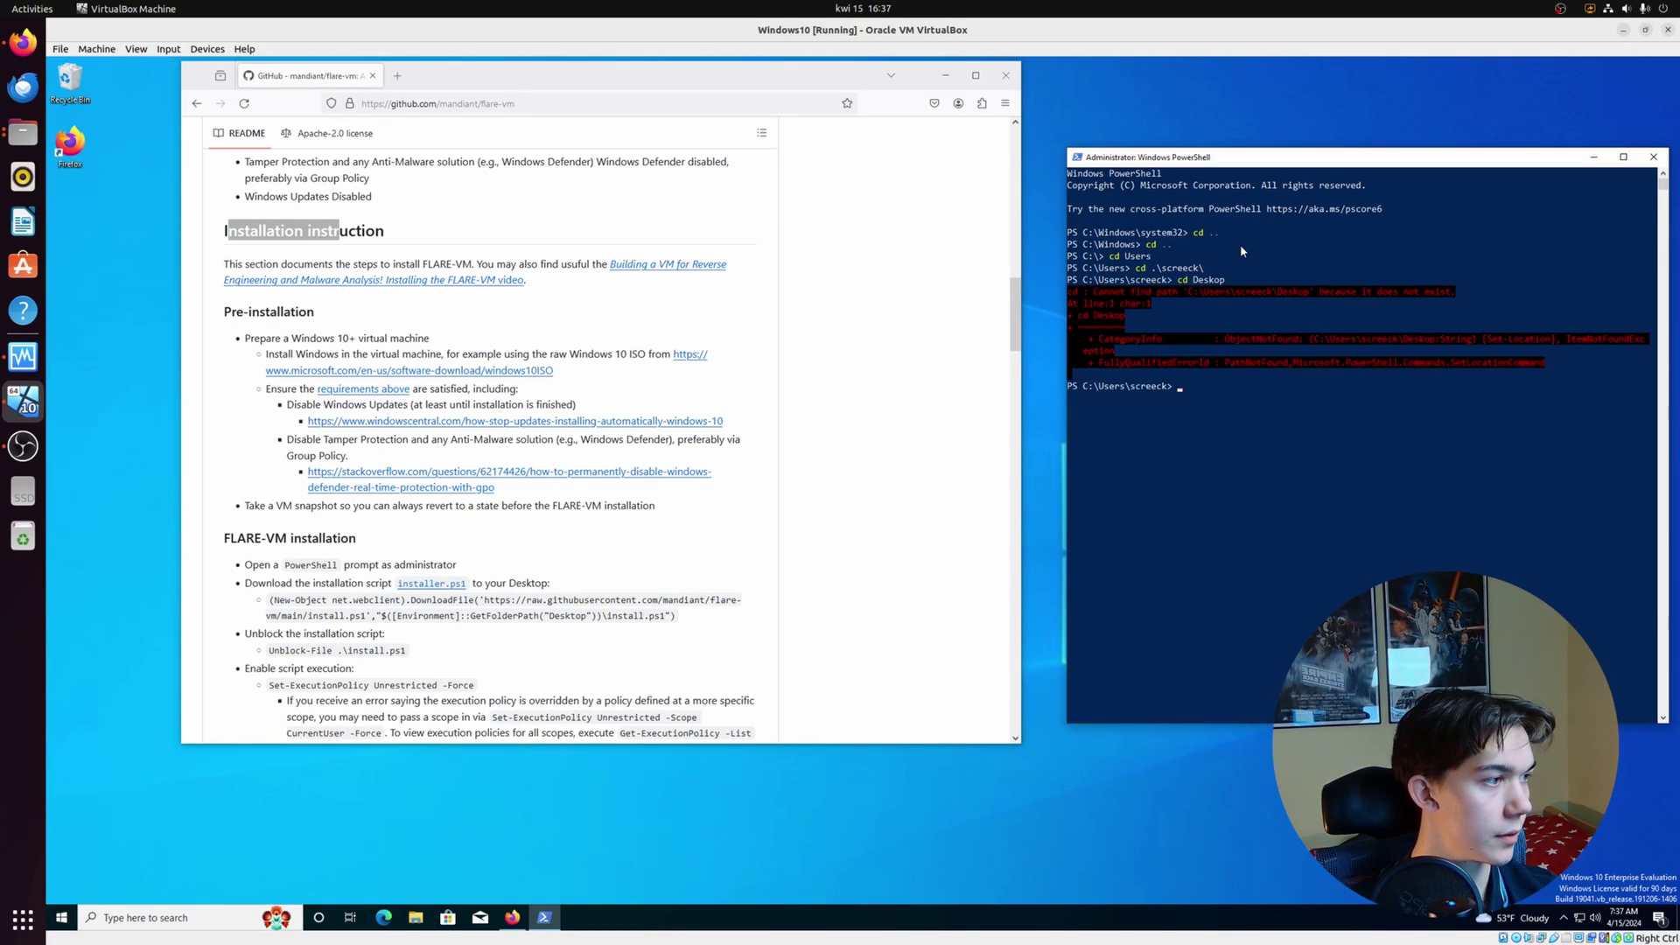
{"action": "type", "text": "cd Desktop"}
{"action": "key", "text": "Return"}
{"action": "type", "text": "c"}
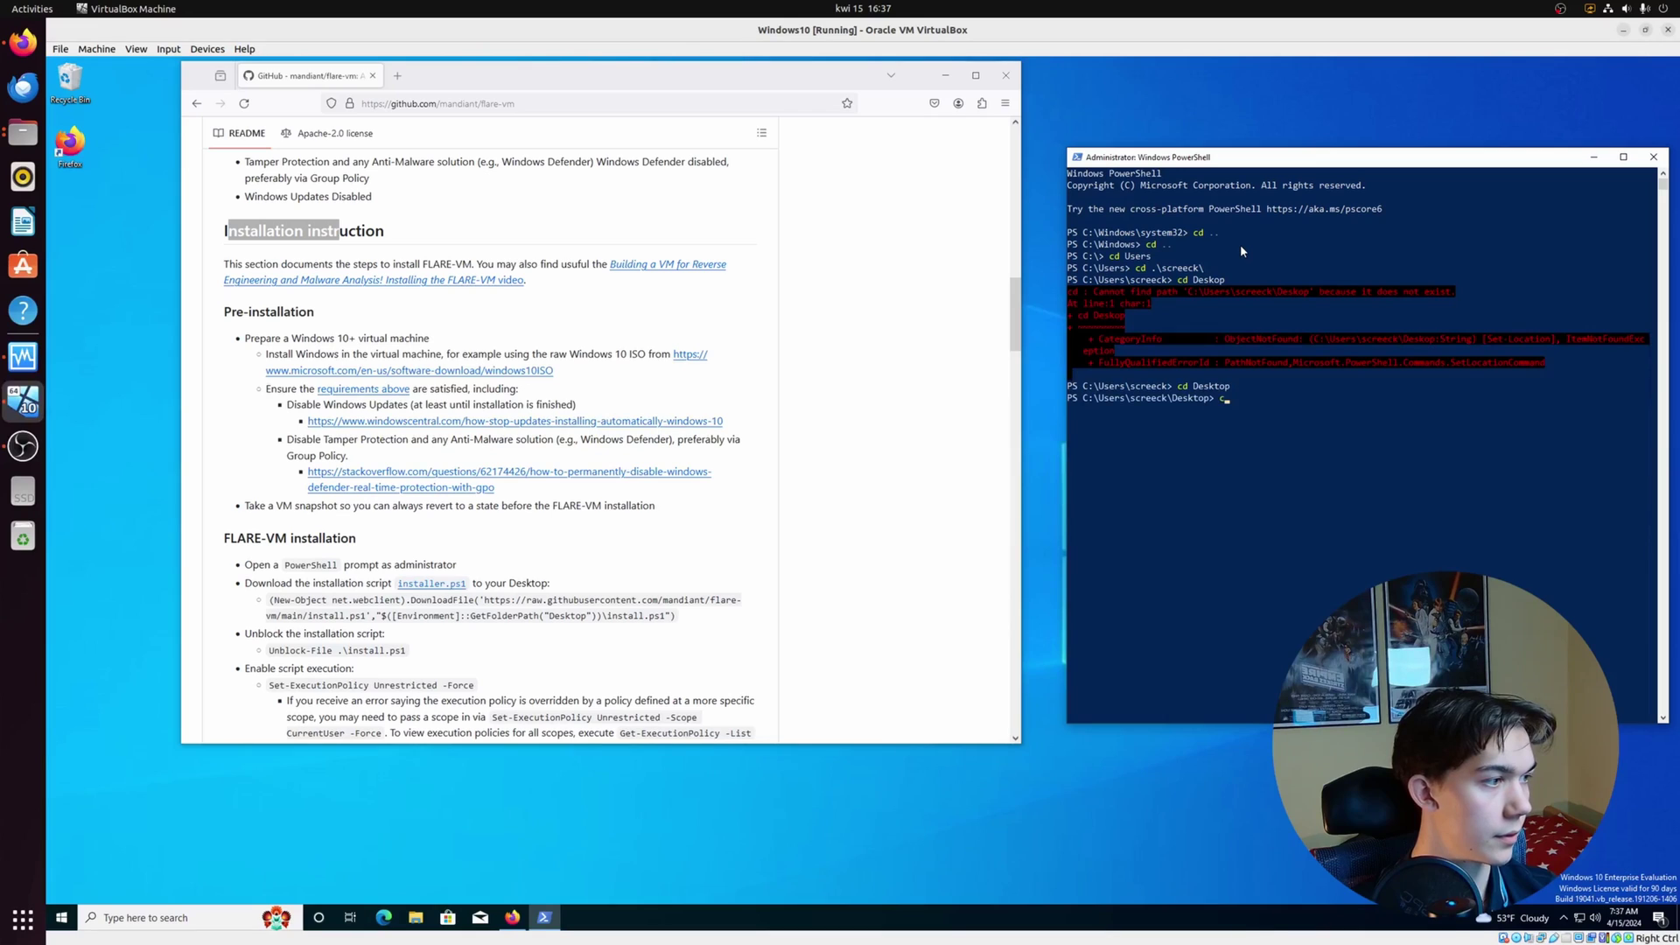
{"action": "type", "text": "ls"}
{"action": "key", "text": "Return"}
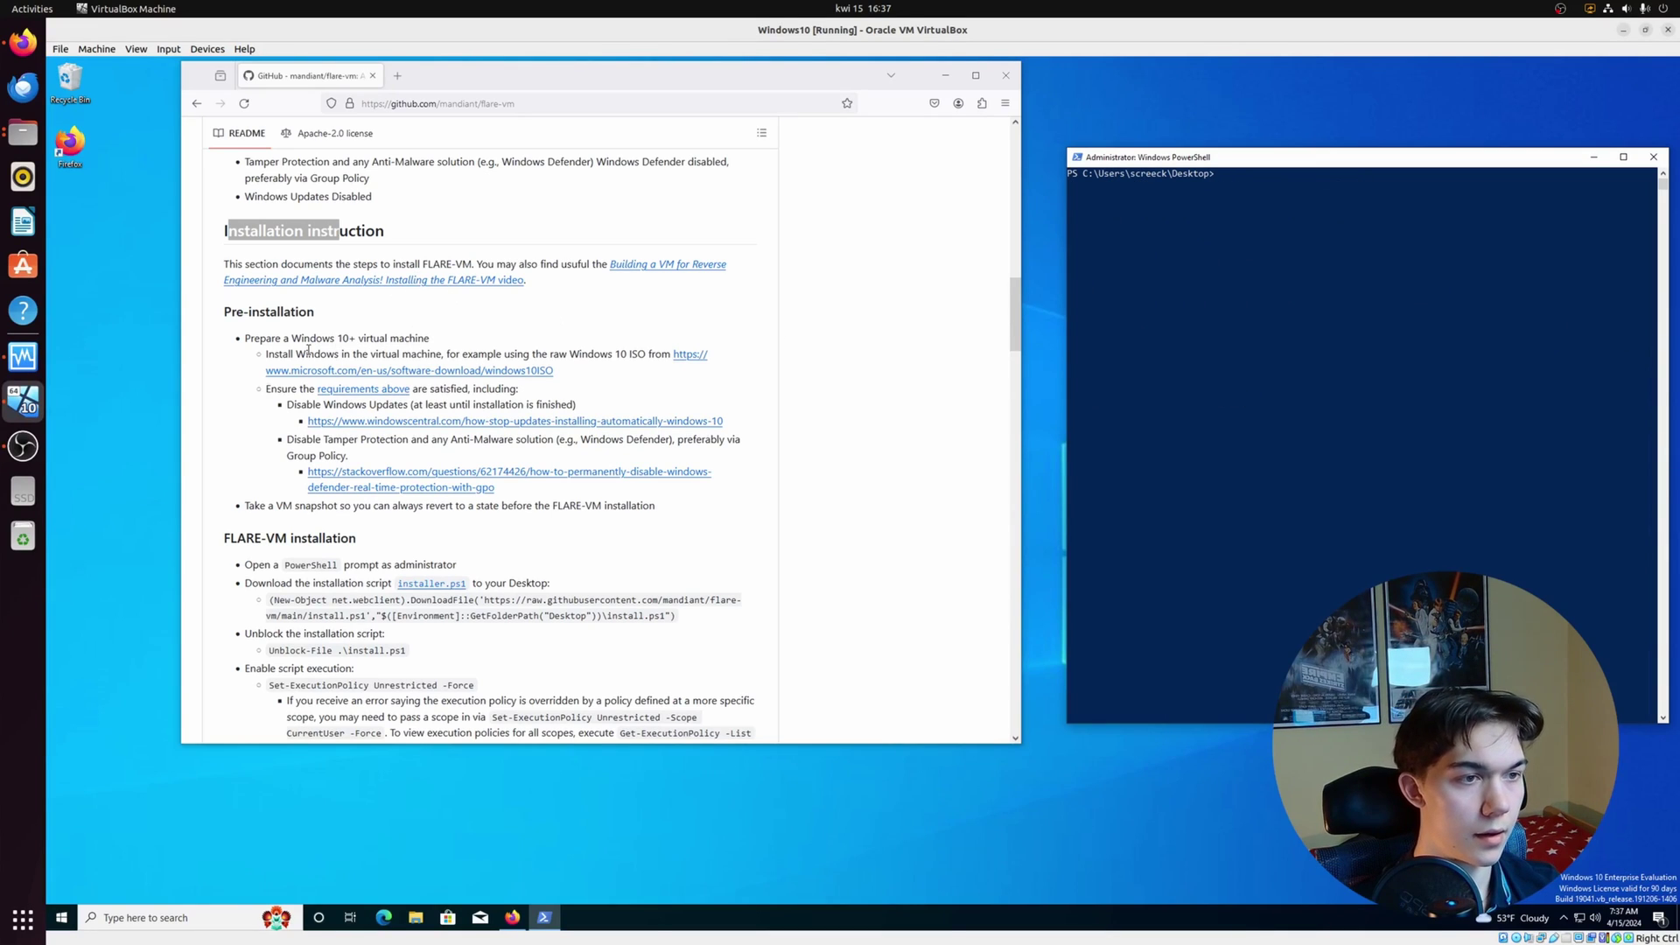
Step: Copy the README's DownloadFile command for install.ps1 and run it in PowerShell to download the script to the Desktop
{"action": "left_click", "coordinate": [350, 334]}
{"action": "scroll", "coordinate": [328, 569], "scroll_direction": "down", "scroll_amount": 1}
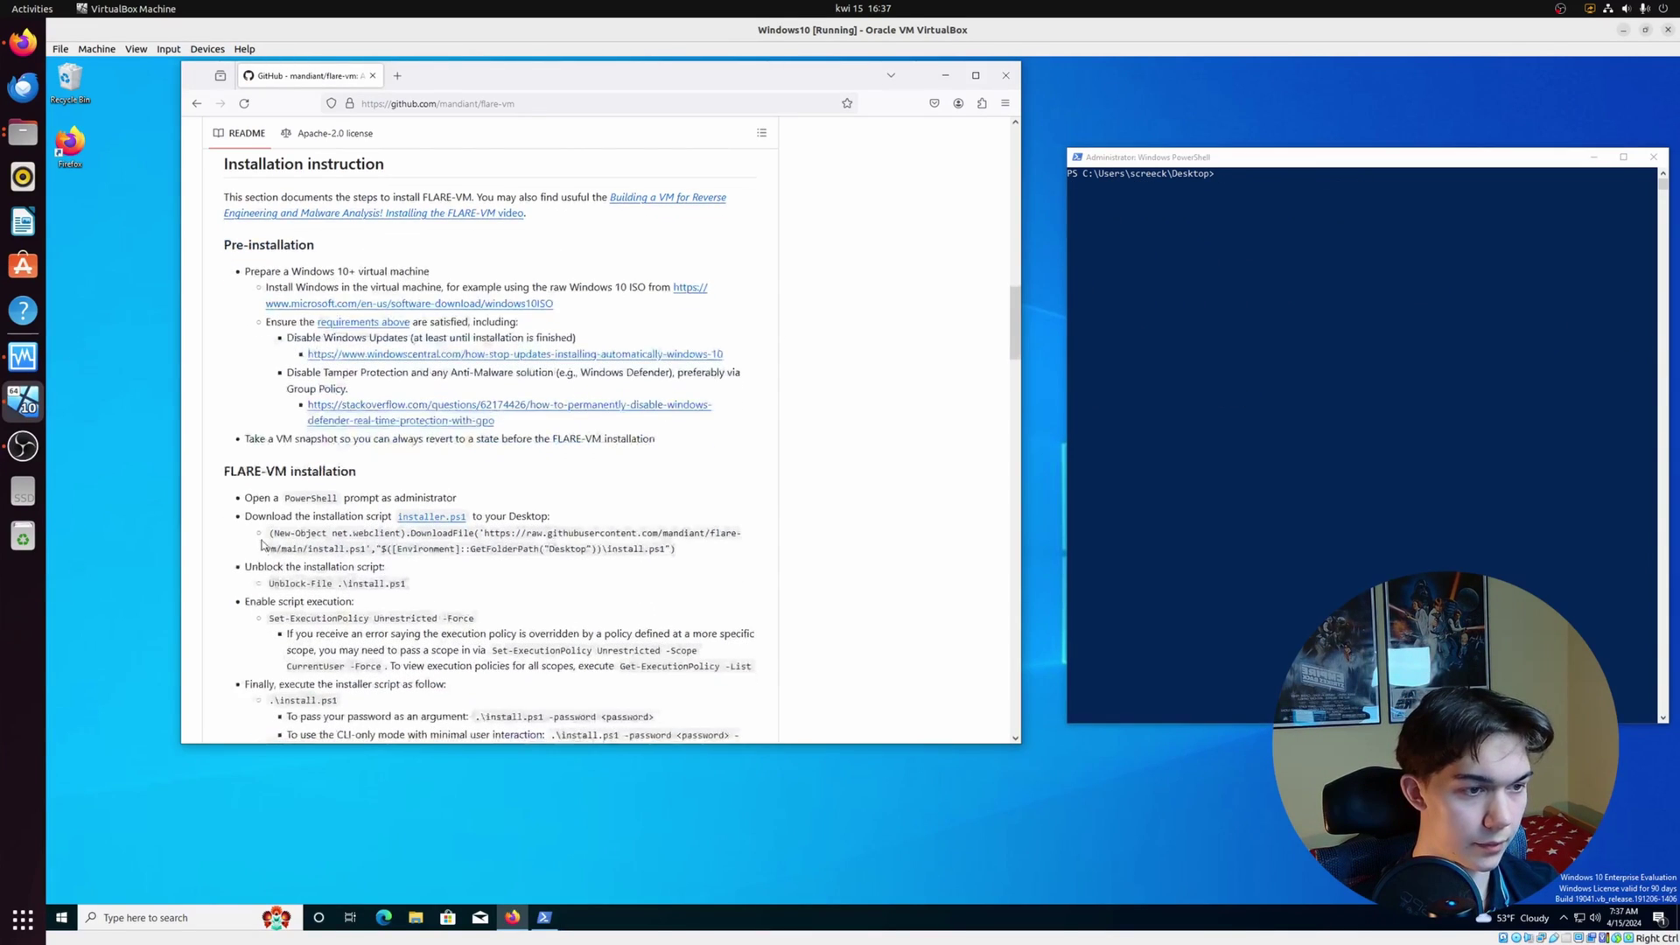
{"action": "left_click_drag", "start_coordinate": [268, 537], "coordinate": [722, 526]}
{"action": "key", "text": "ctrl+c"}
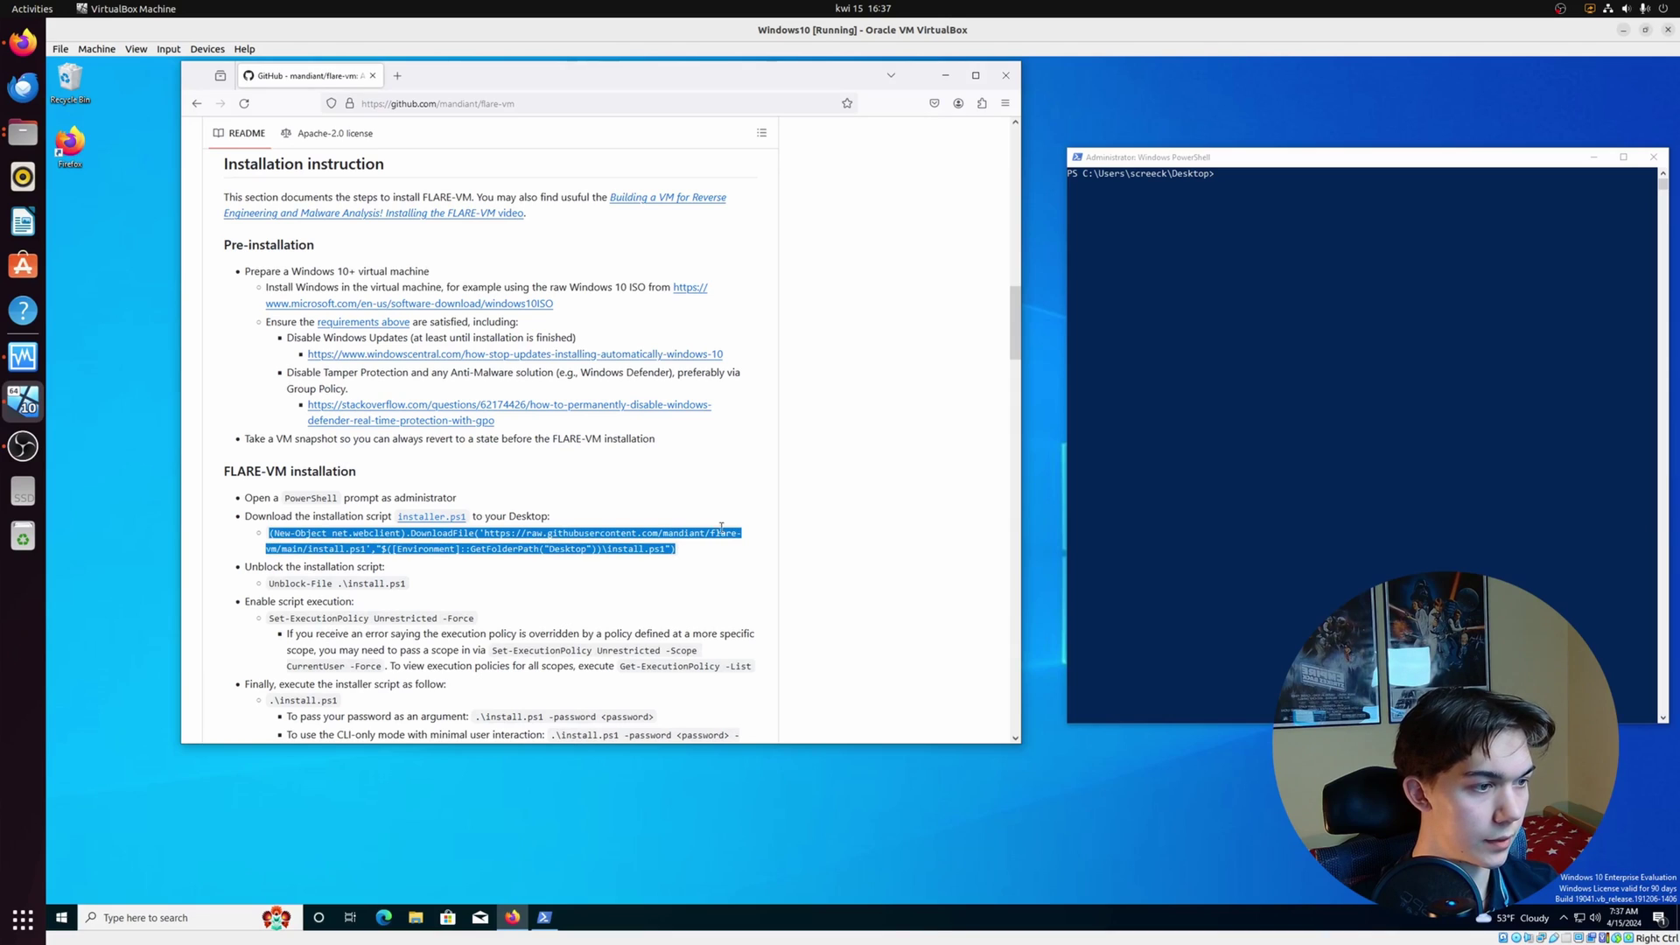
{"action": "left_click", "coordinate": [1242, 177]}
{"action": "key", "text": "ctrl+v"}
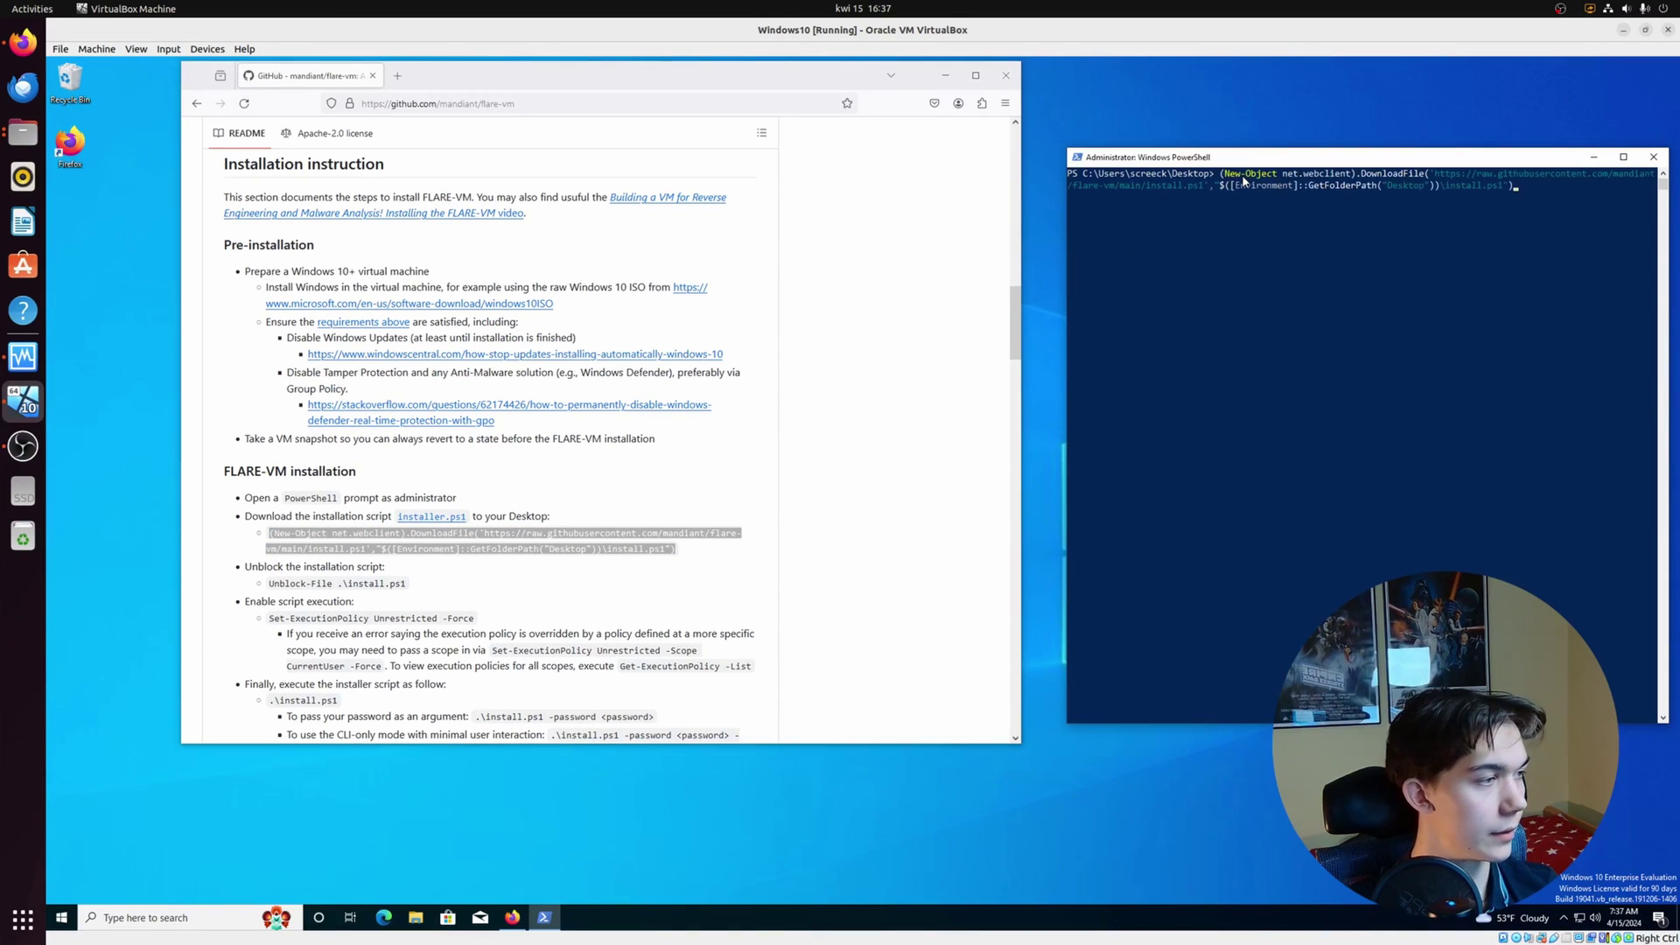
{"action": "key", "text": "Return"}
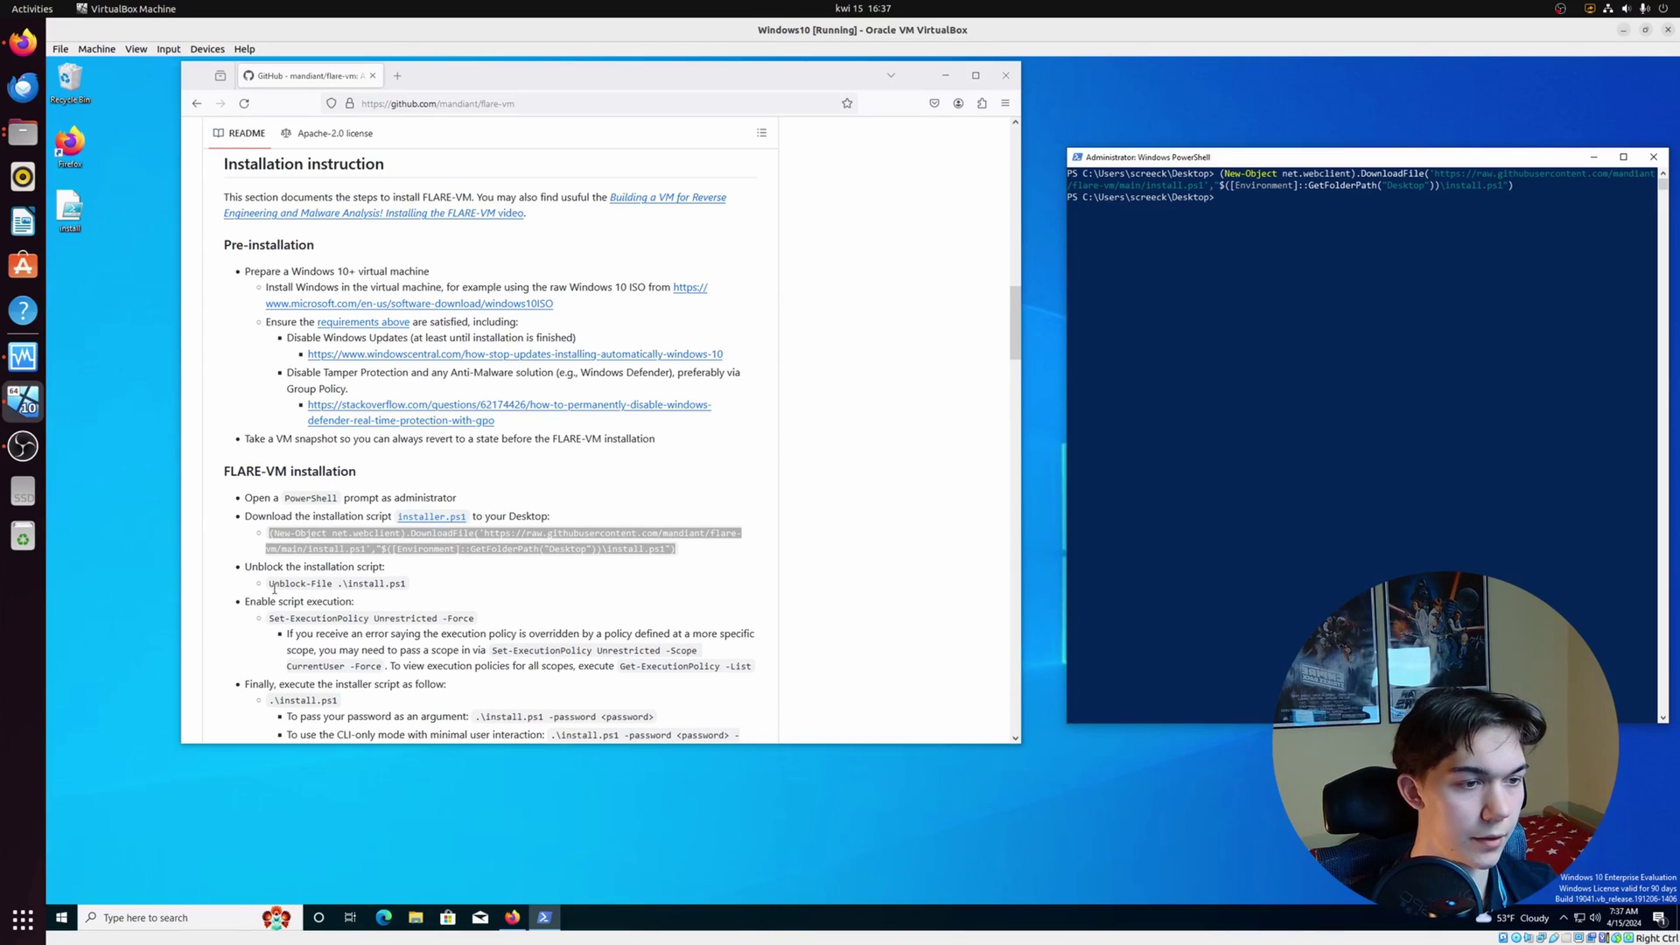
Step: Unblock the installation script by copying Unblock-File .\install.ps1 from the README and running it in PowerShell
{"action": "left_click_drag", "start_coordinate": [269, 584], "coordinate": [406, 584]}
{"action": "key", "text": "ctrl+c"}
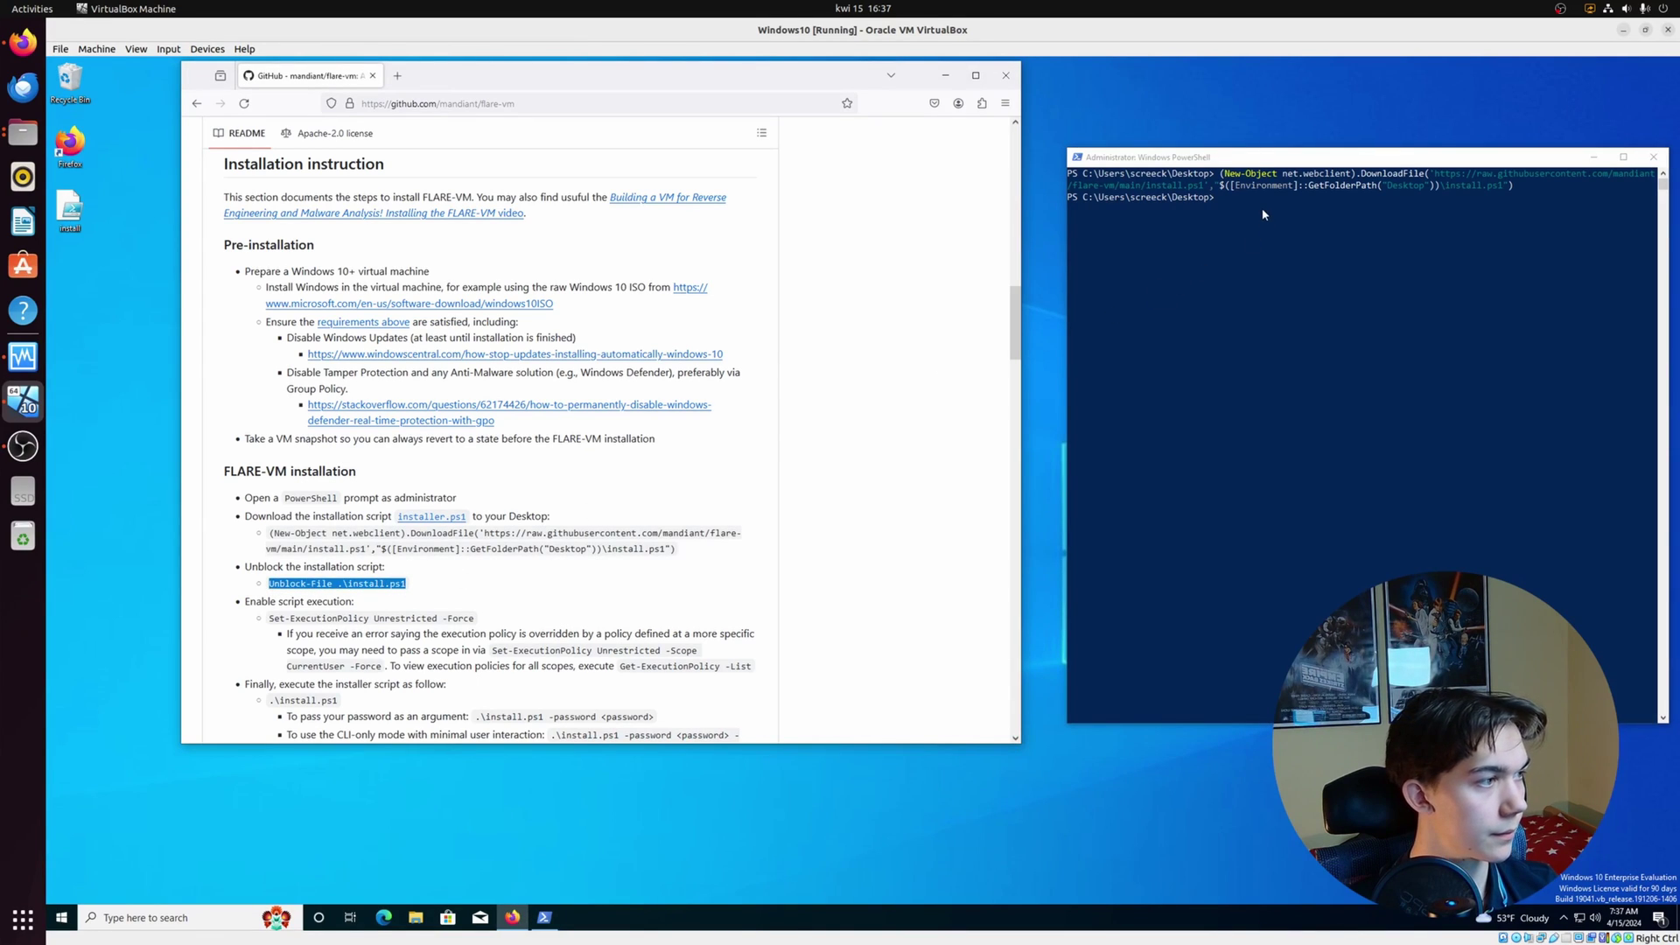
{"action": "left_click", "coordinate": [1261, 210]}
{"action": "right_click", "coordinate": [1261, 210]}
{"action": "key", "text": "Return"}
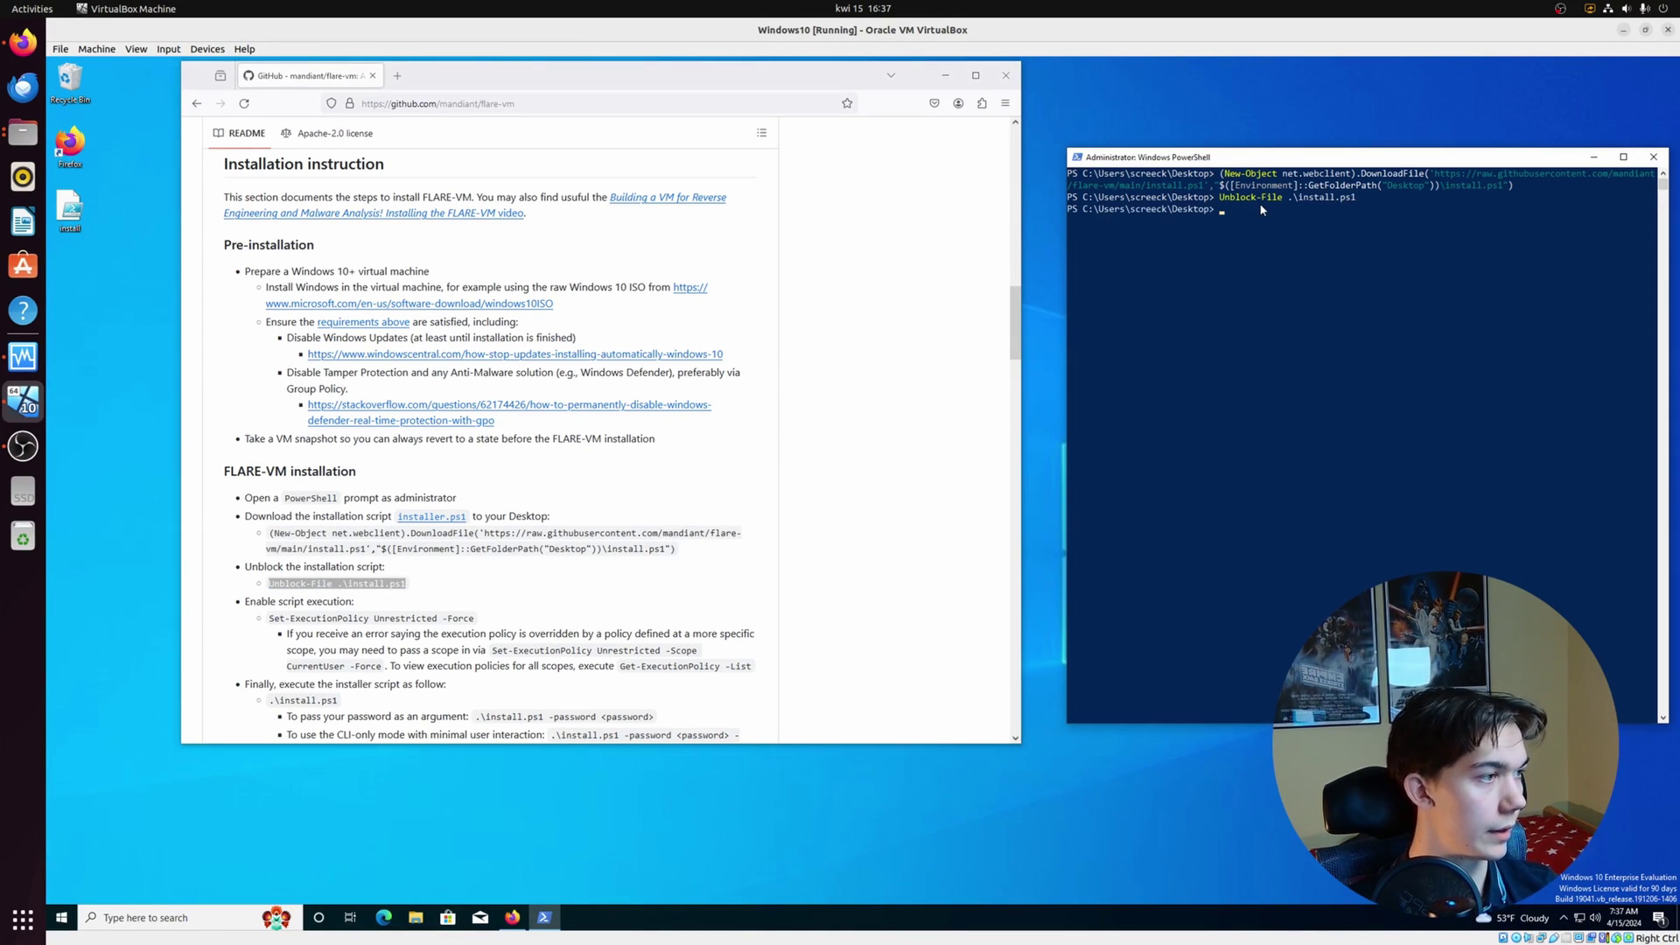
Step: Enable script execution by running Set-ExecutionPolicy Unrestricted -Force from the README in PowerShell
{"action": "scroll", "coordinate": [480, 472], "scroll_direction": "down", "scroll_amount": 3}
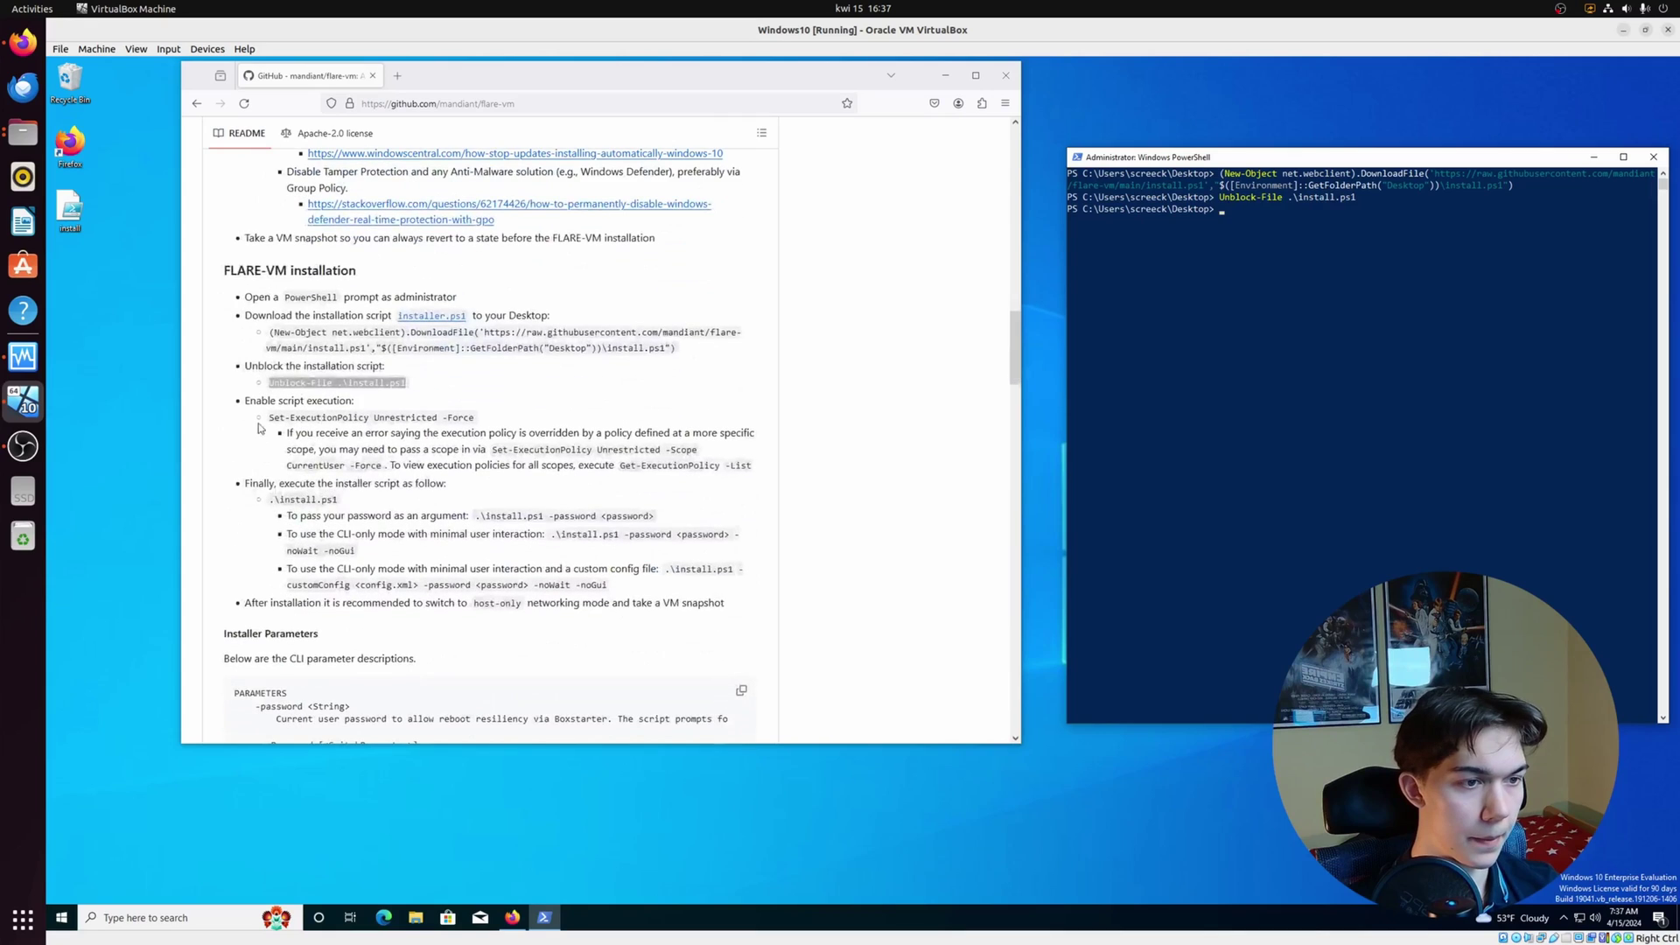
{"action": "left_click_drag", "start_coordinate": [269, 417], "coordinate": [475, 417]}
{"action": "key", "text": "ctrl+c"}
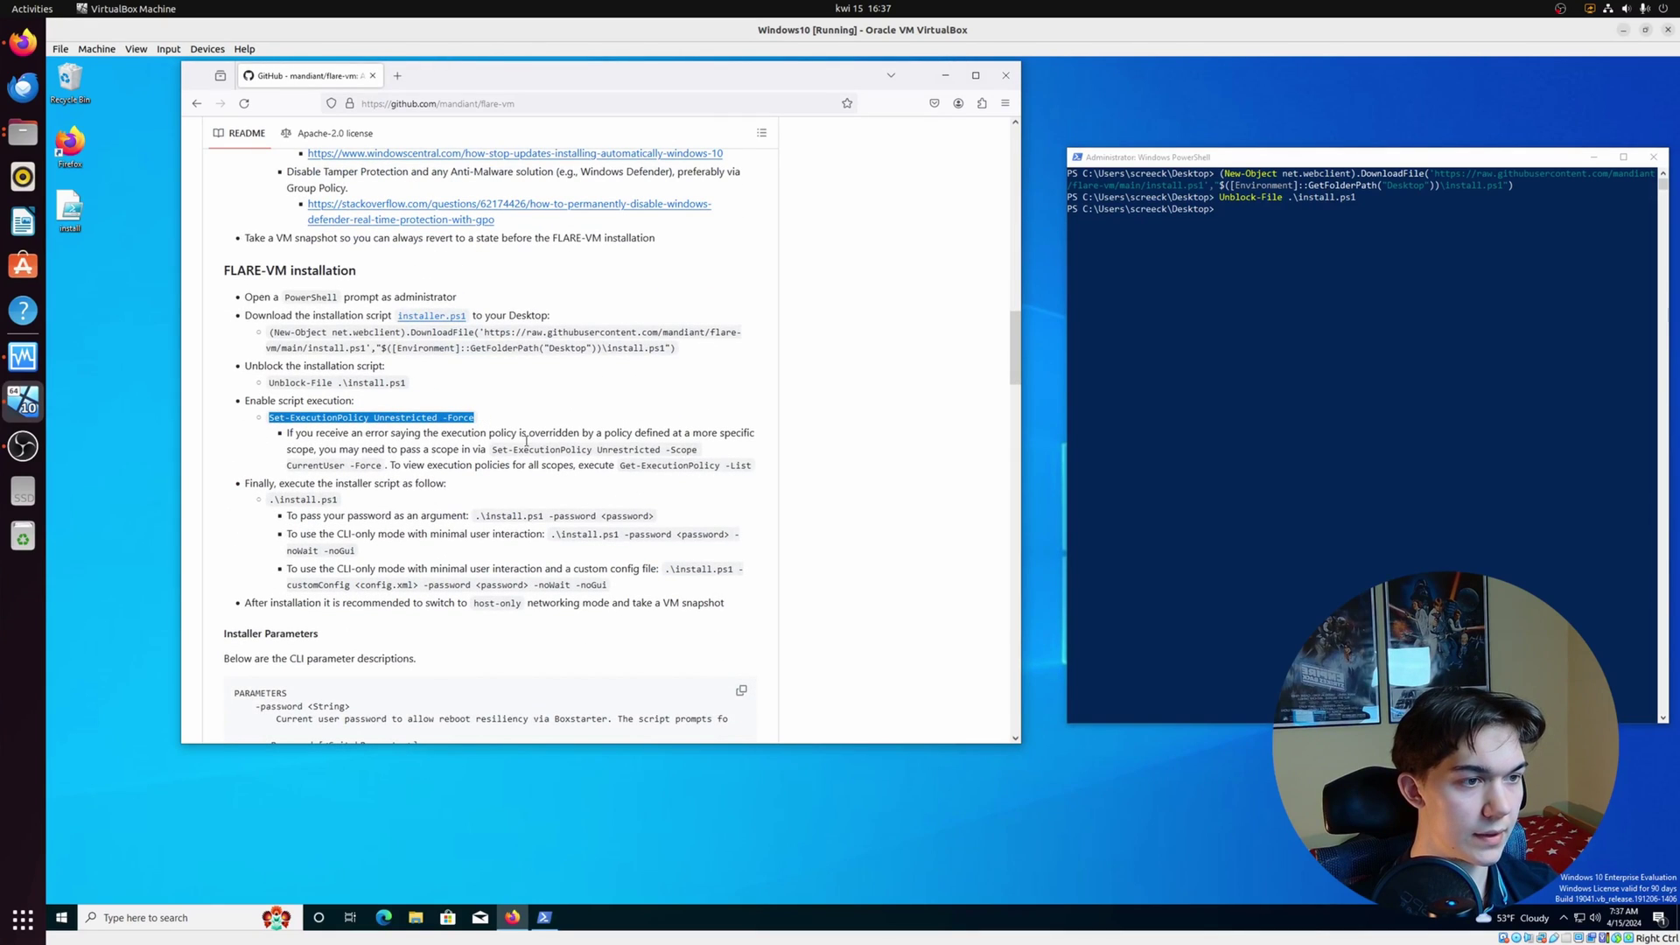
{"action": "left_click", "coordinate": [1250, 214]}
{"action": "right_click", "coordinate": [1249, 214]}
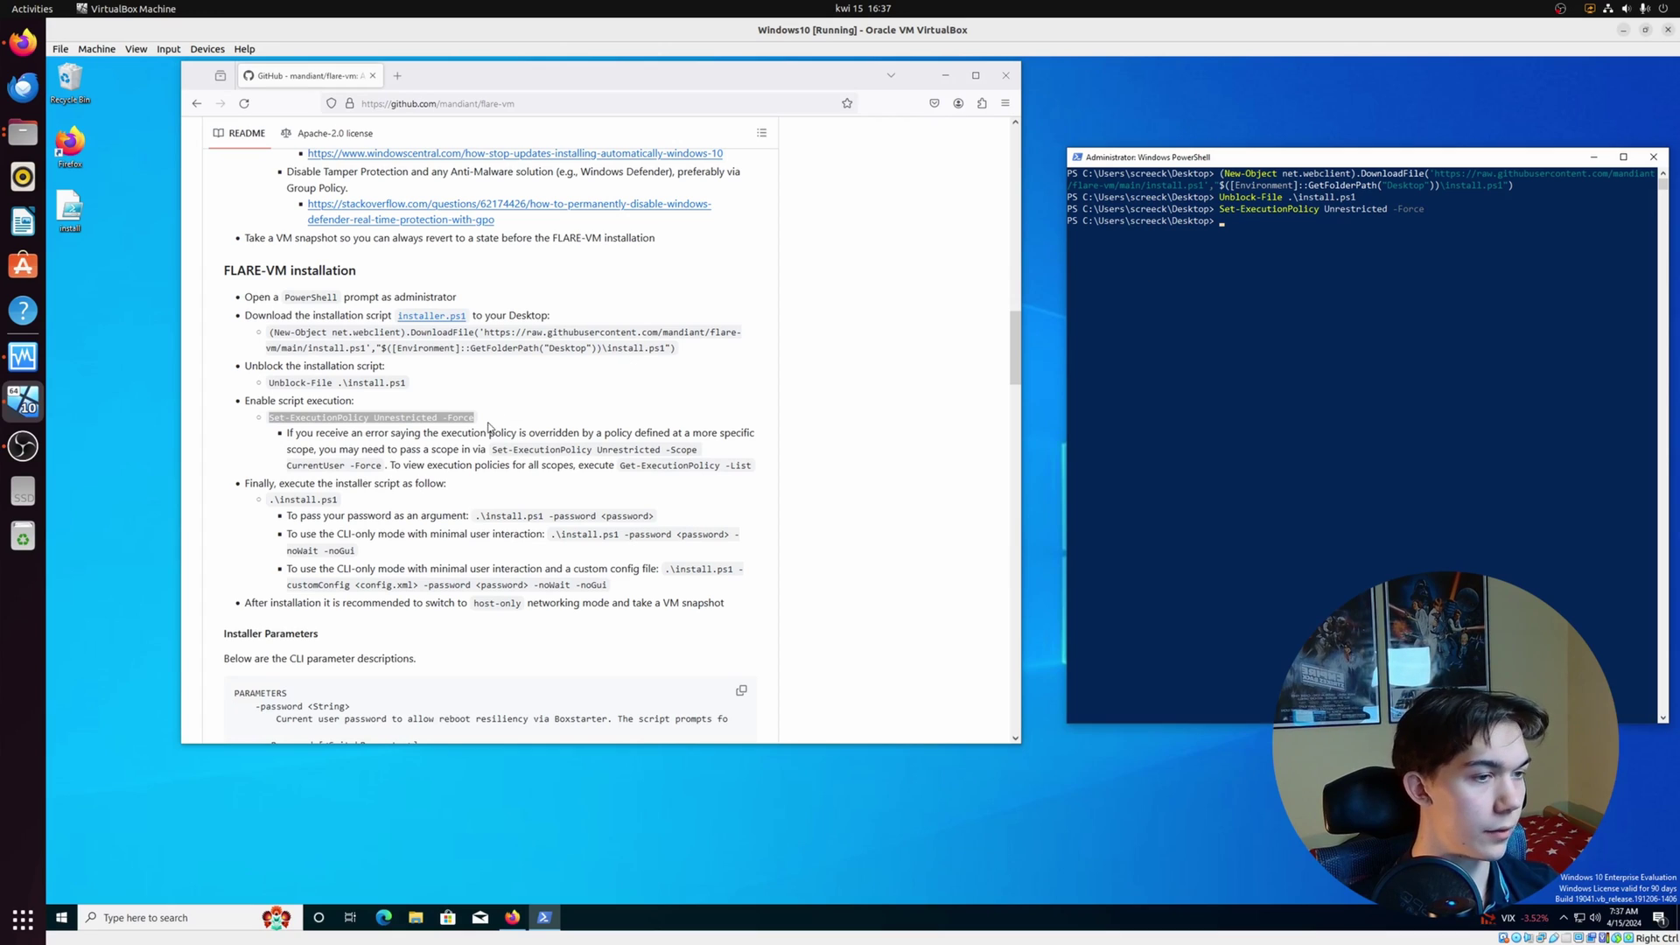
Step: Try to run the FLARE-VM installer in PowerShell with the README command .\install.ps1
{"action": "scroll", "coordinate": [488, 427], "scroll_direction": "down", "scroll_amount": 1}
{"action": "left_click_drag", "start_coordinate": [271, 432], "coordinate": [343, 435]}
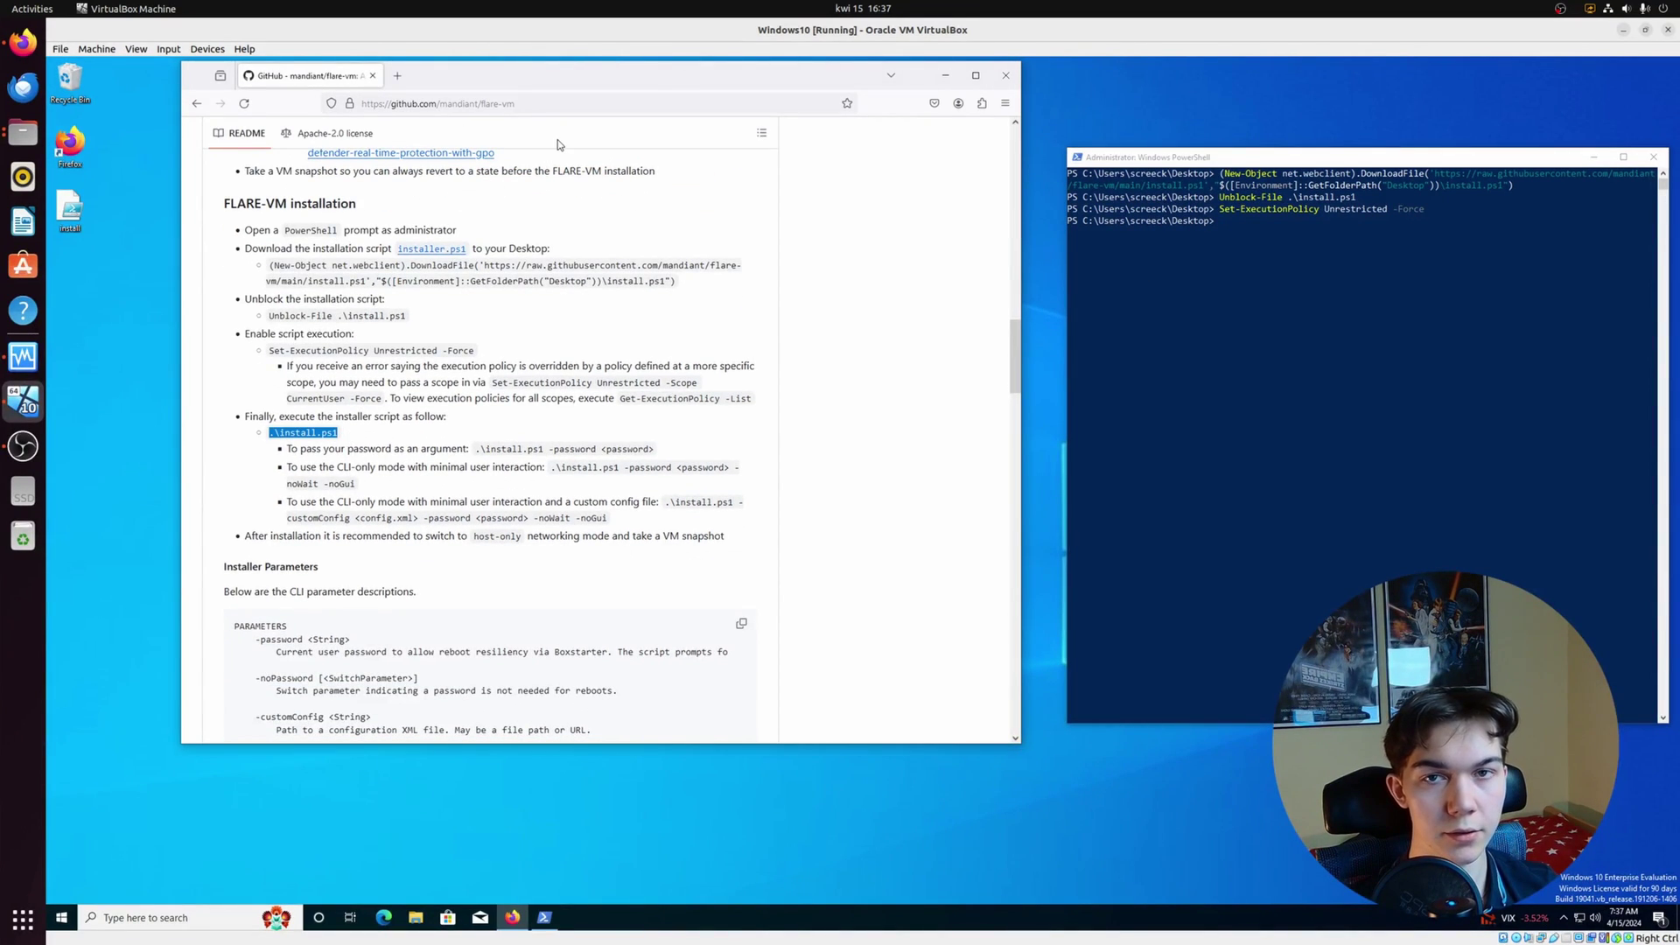
{"action": "left_click", "coordinate": [1383, 230]}
{"action": "right_click", "coordinate": [1384, 230]}
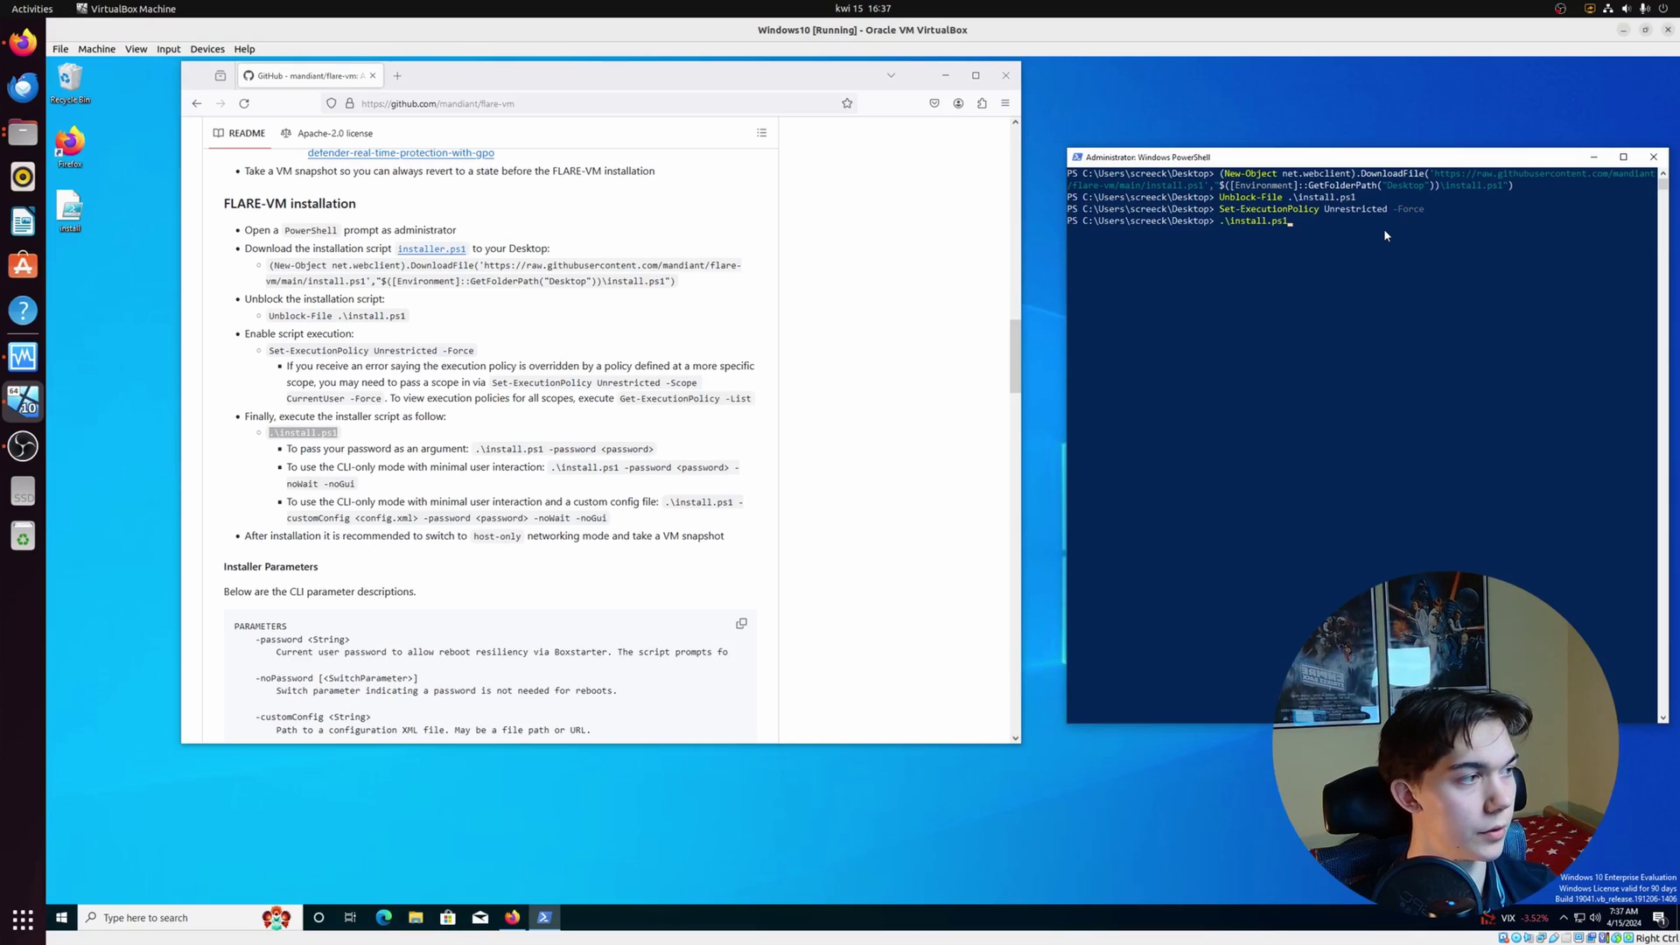
{"action": "key", "text": "Return"}
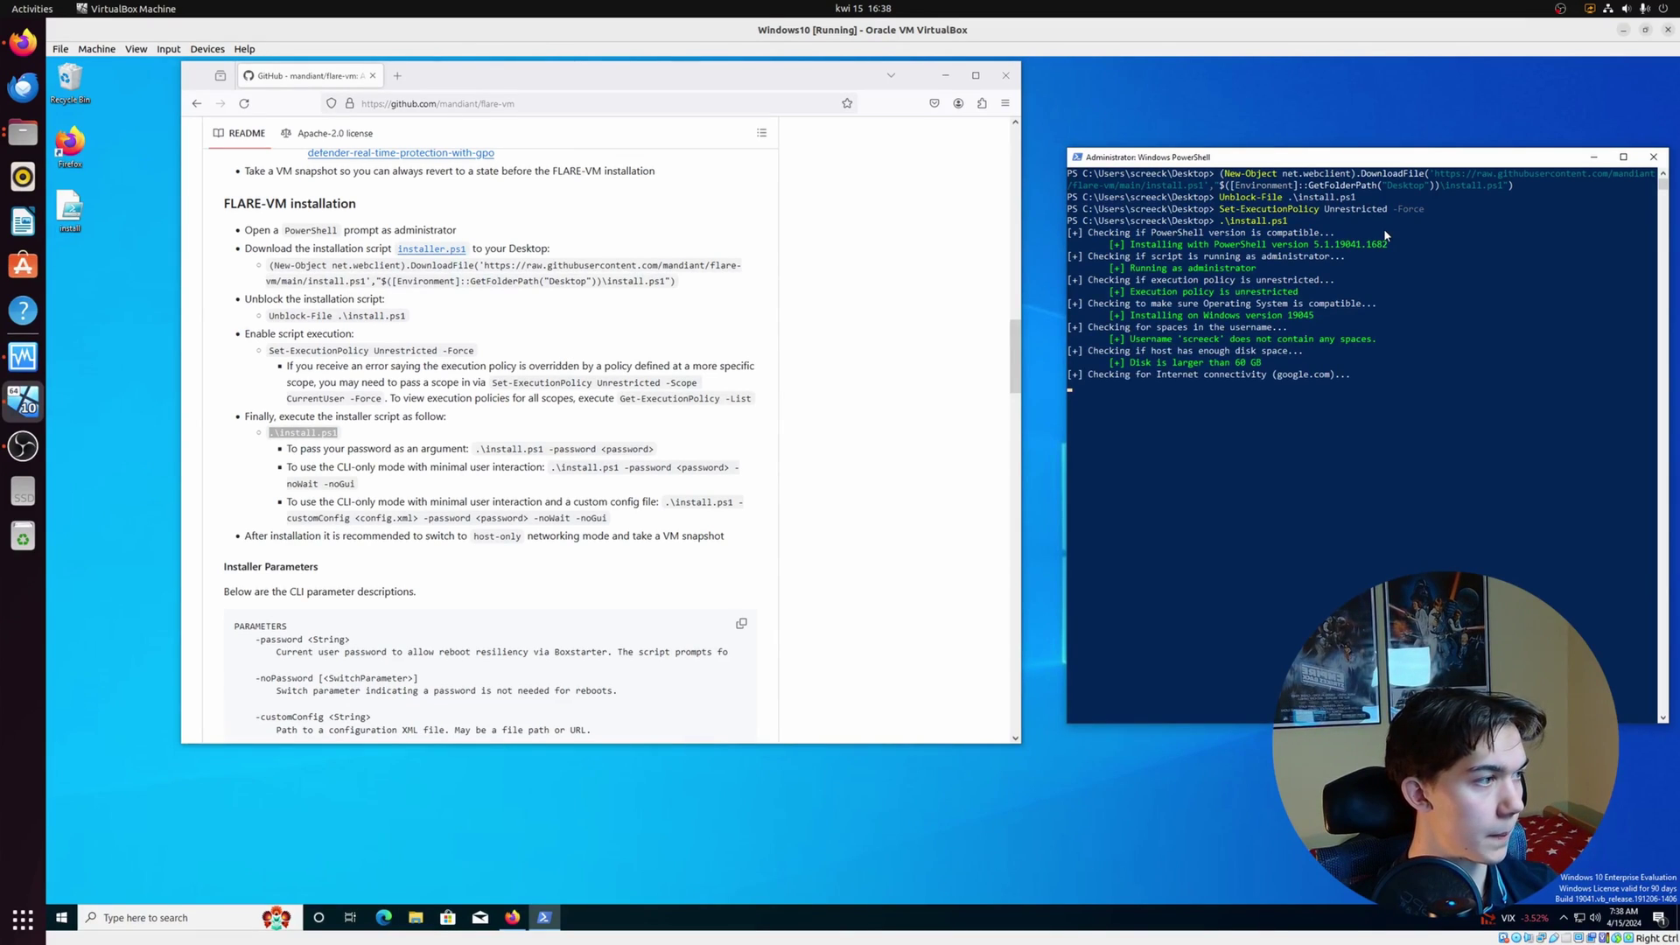
{"action": "left_click", "coordinate": [321, 464]}
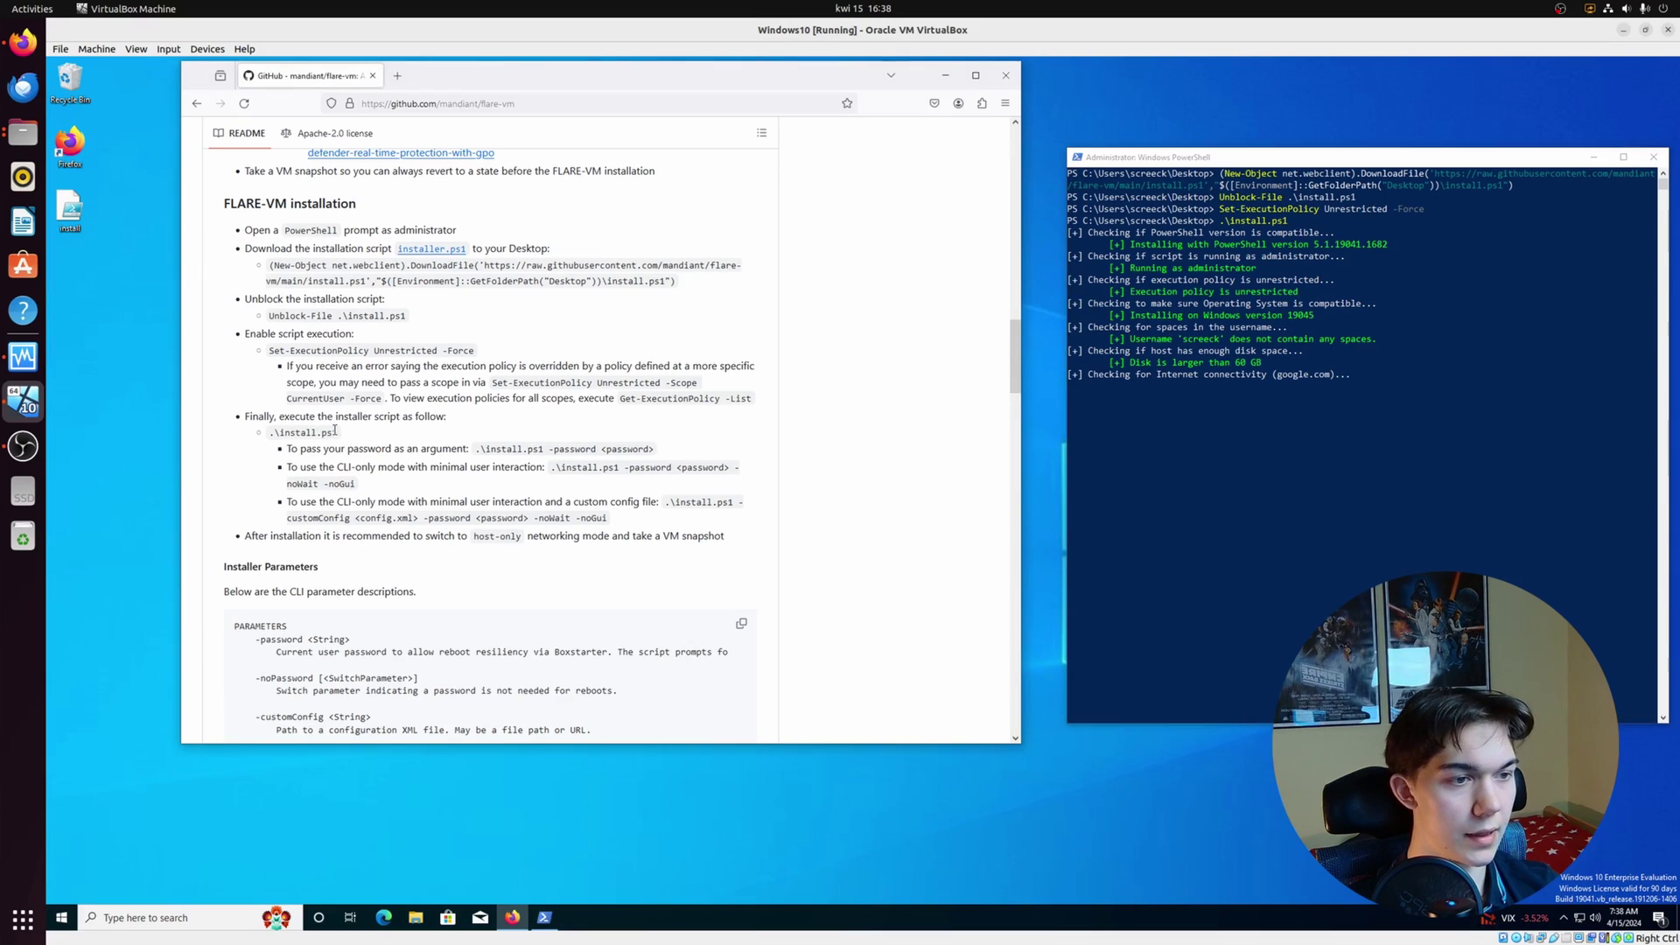
{"action": "left_click", "coordinate": [1177, 421]}
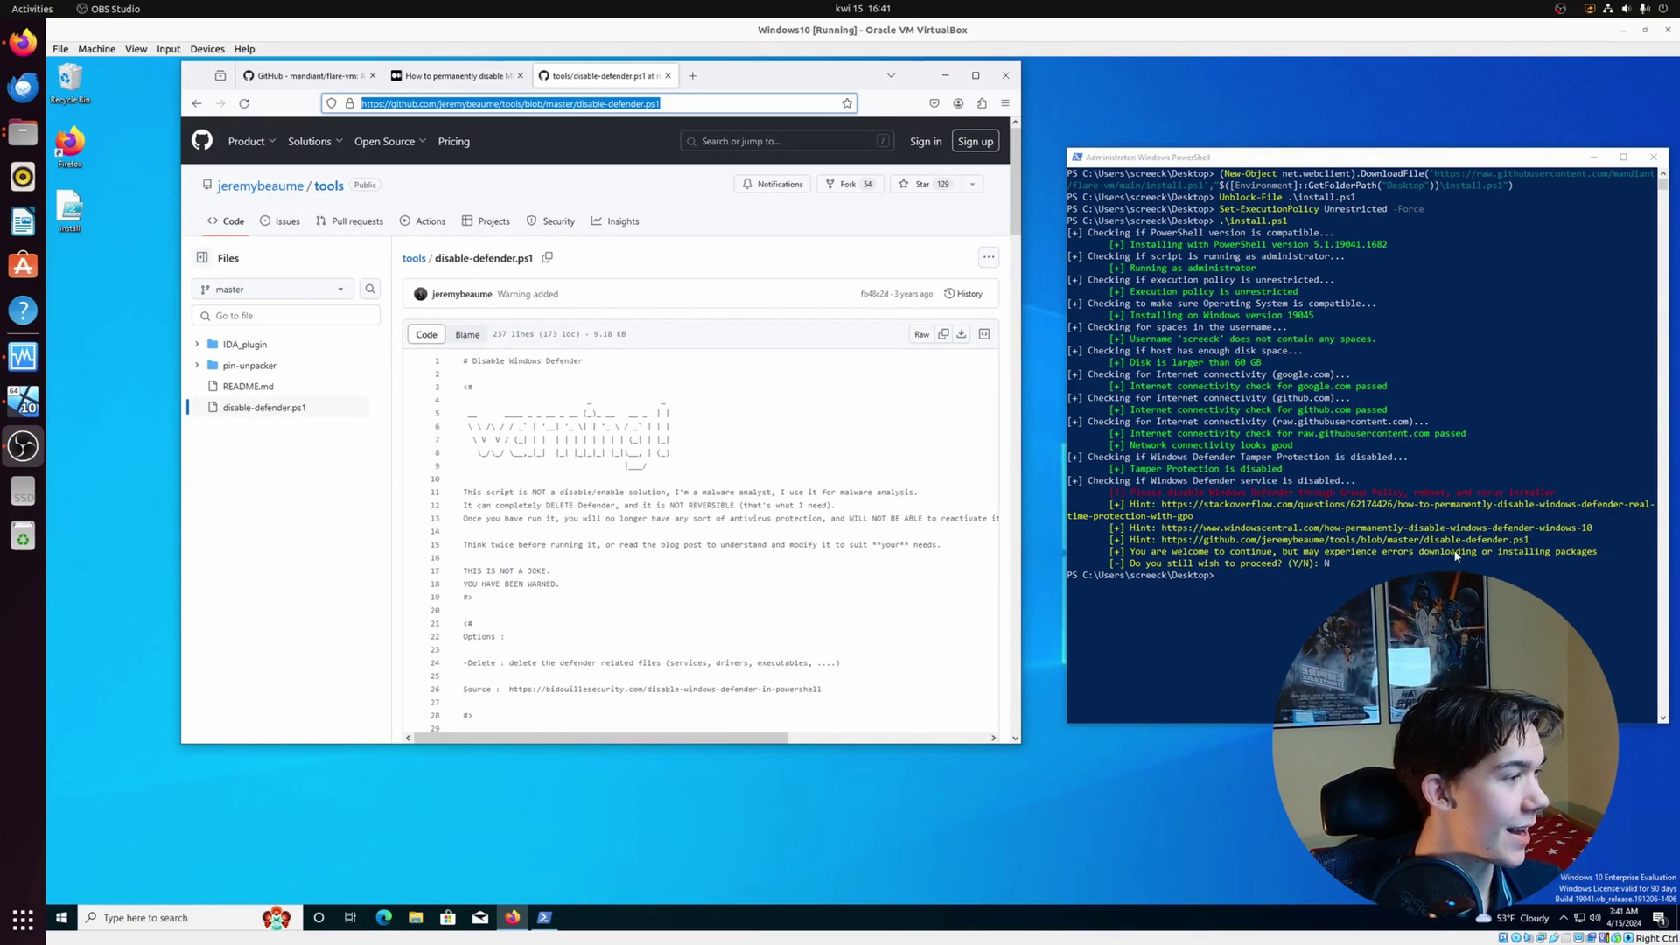
Step: Read the warning comments at the start of disable-defender.ps1 on GitHub and examine the page's address
{"action": "scroll", "coordinate": [656, 319], "scroll_direction": "down", "scroll_amount": 1}
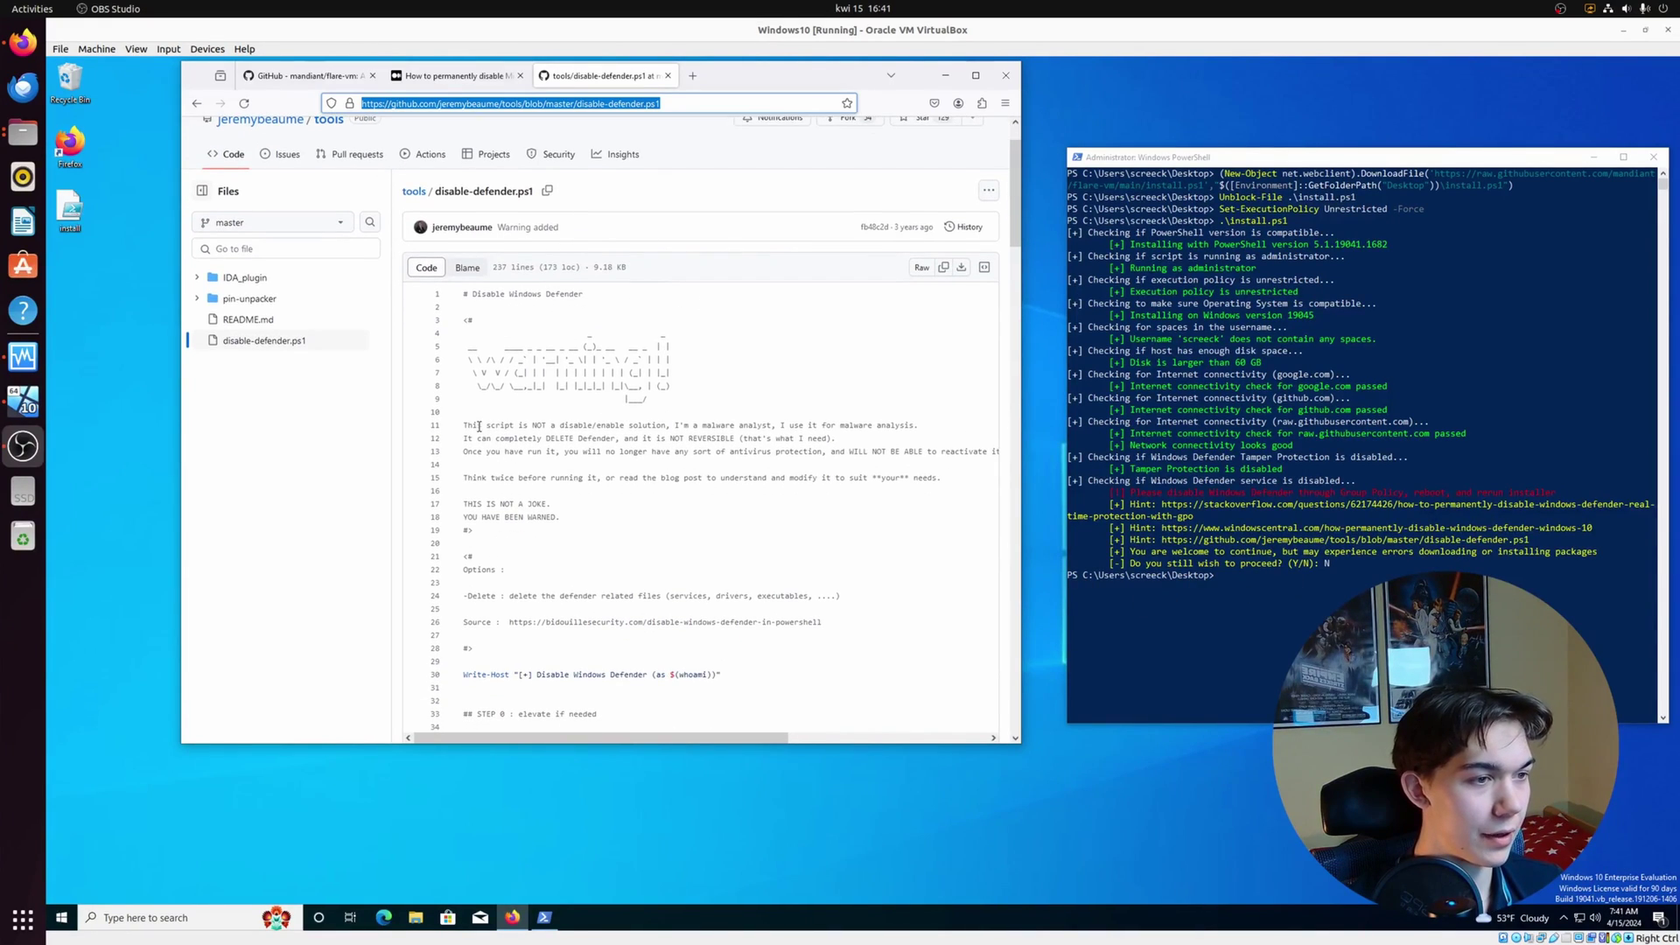
{"action": "left_click_drag", "start_coordinate": [478, 426], "coordinate": [589, 429]}
{"action": "left_click", "coordinate": [528, 442]}
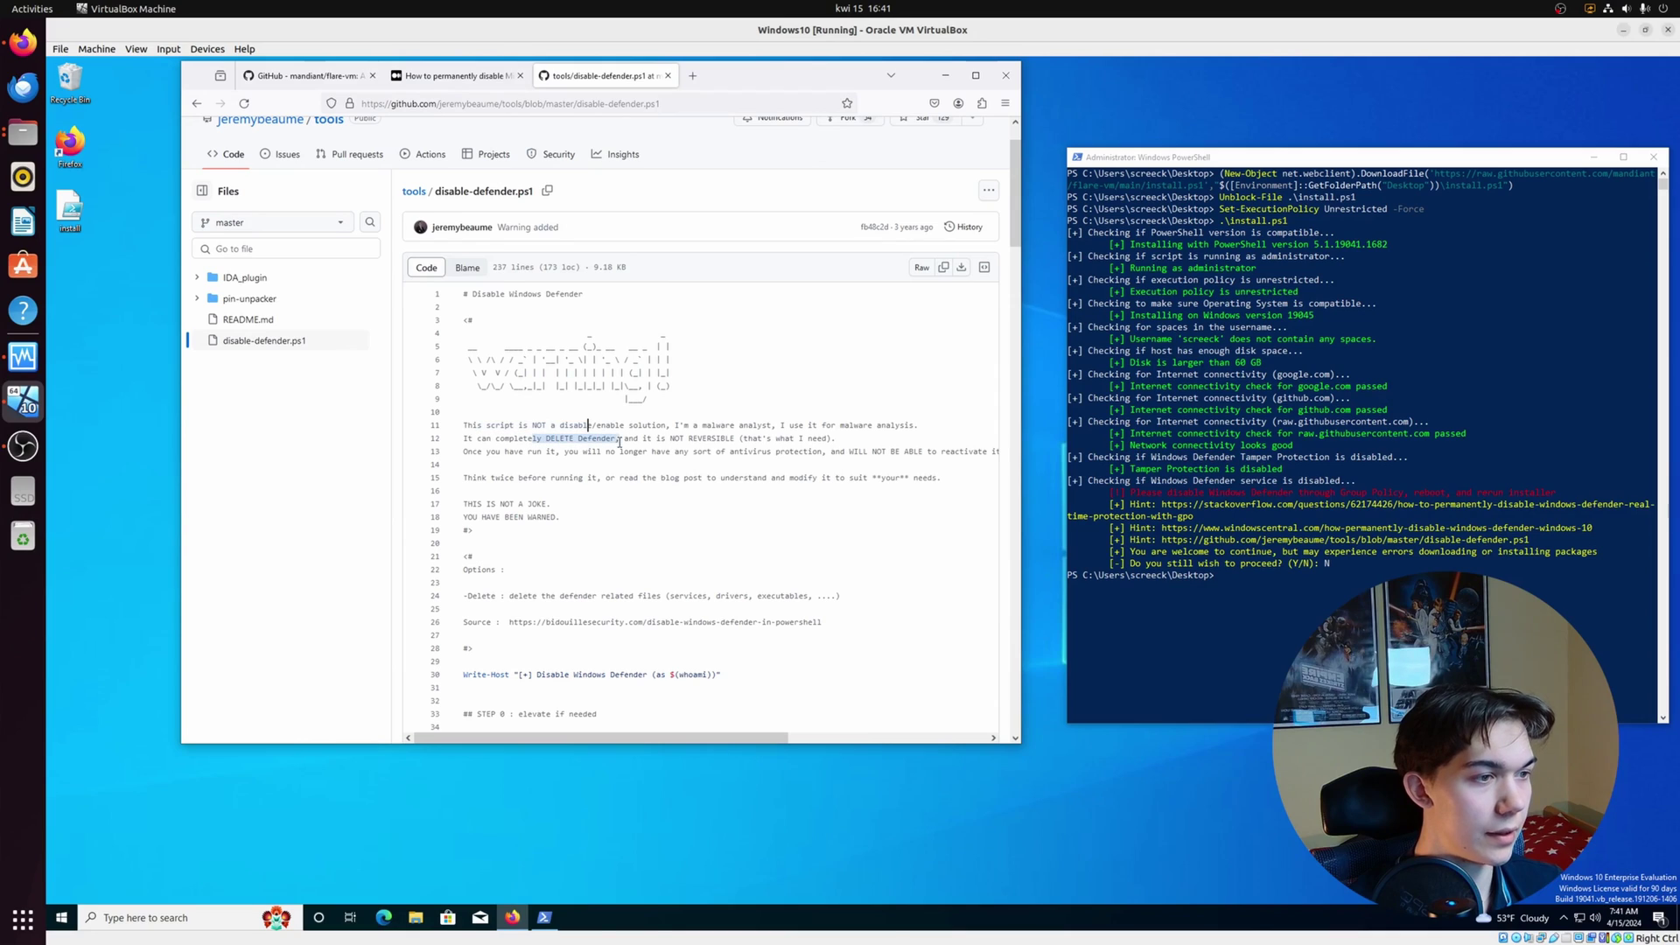
{"action": "left_click_drag", "start_coordinate": [750, 426], "coordinate": [784, 437]}
{"action": "left_click", "coordinate": [784, 436]}
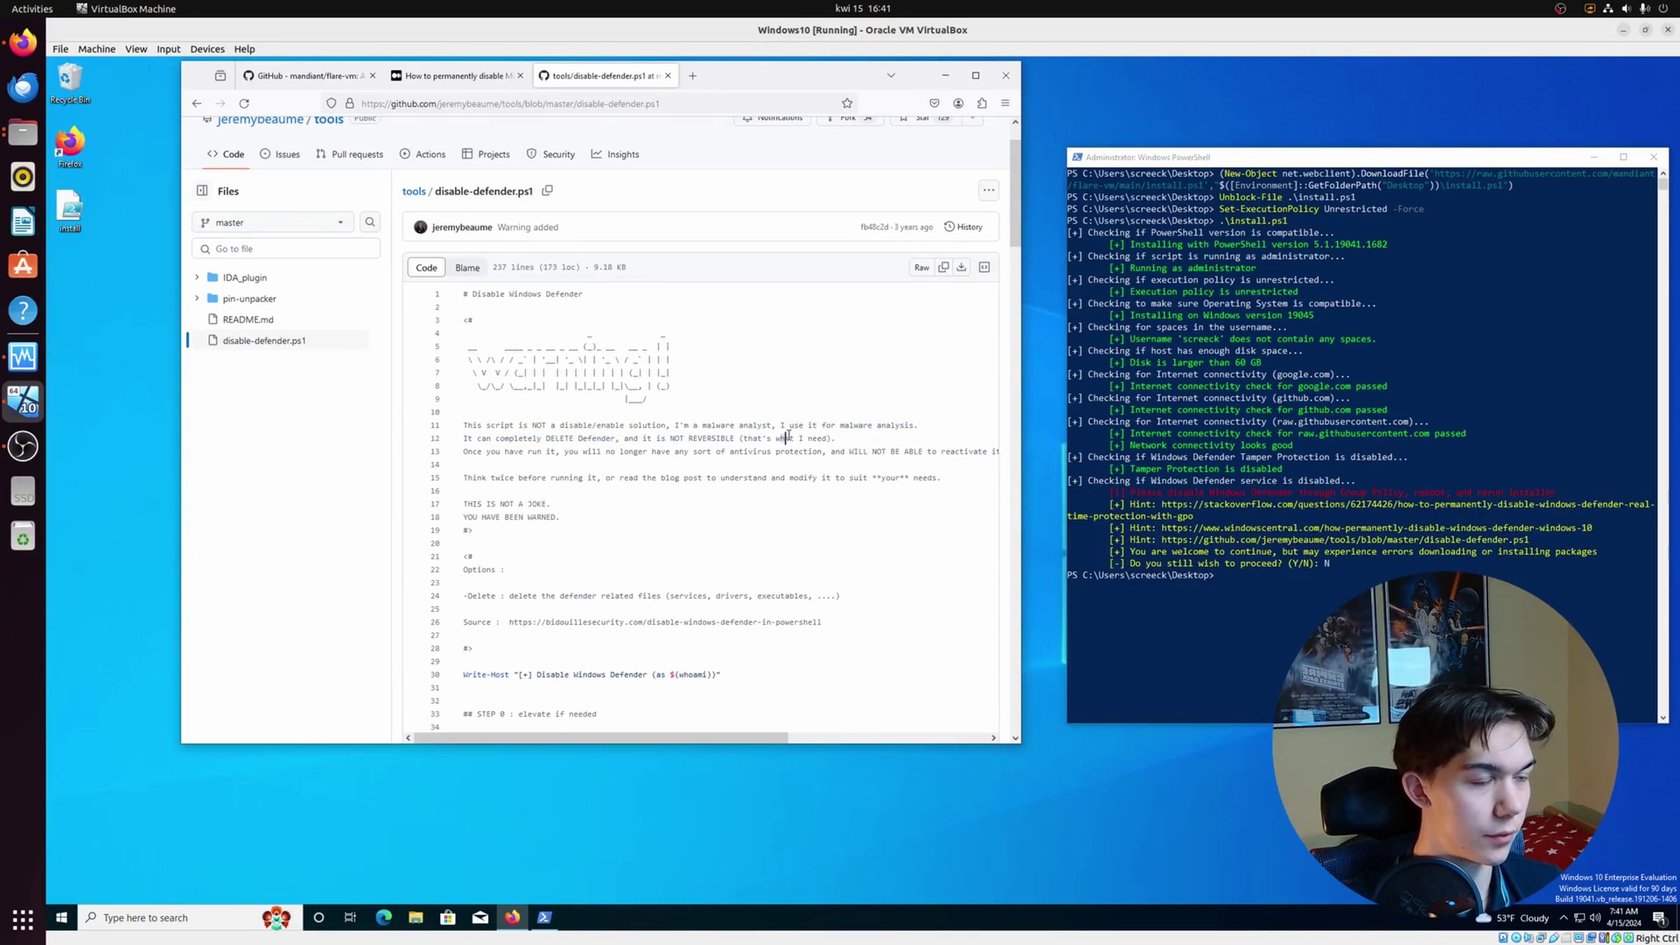
{"action": "left_click", "coordinate": [685, 102]}
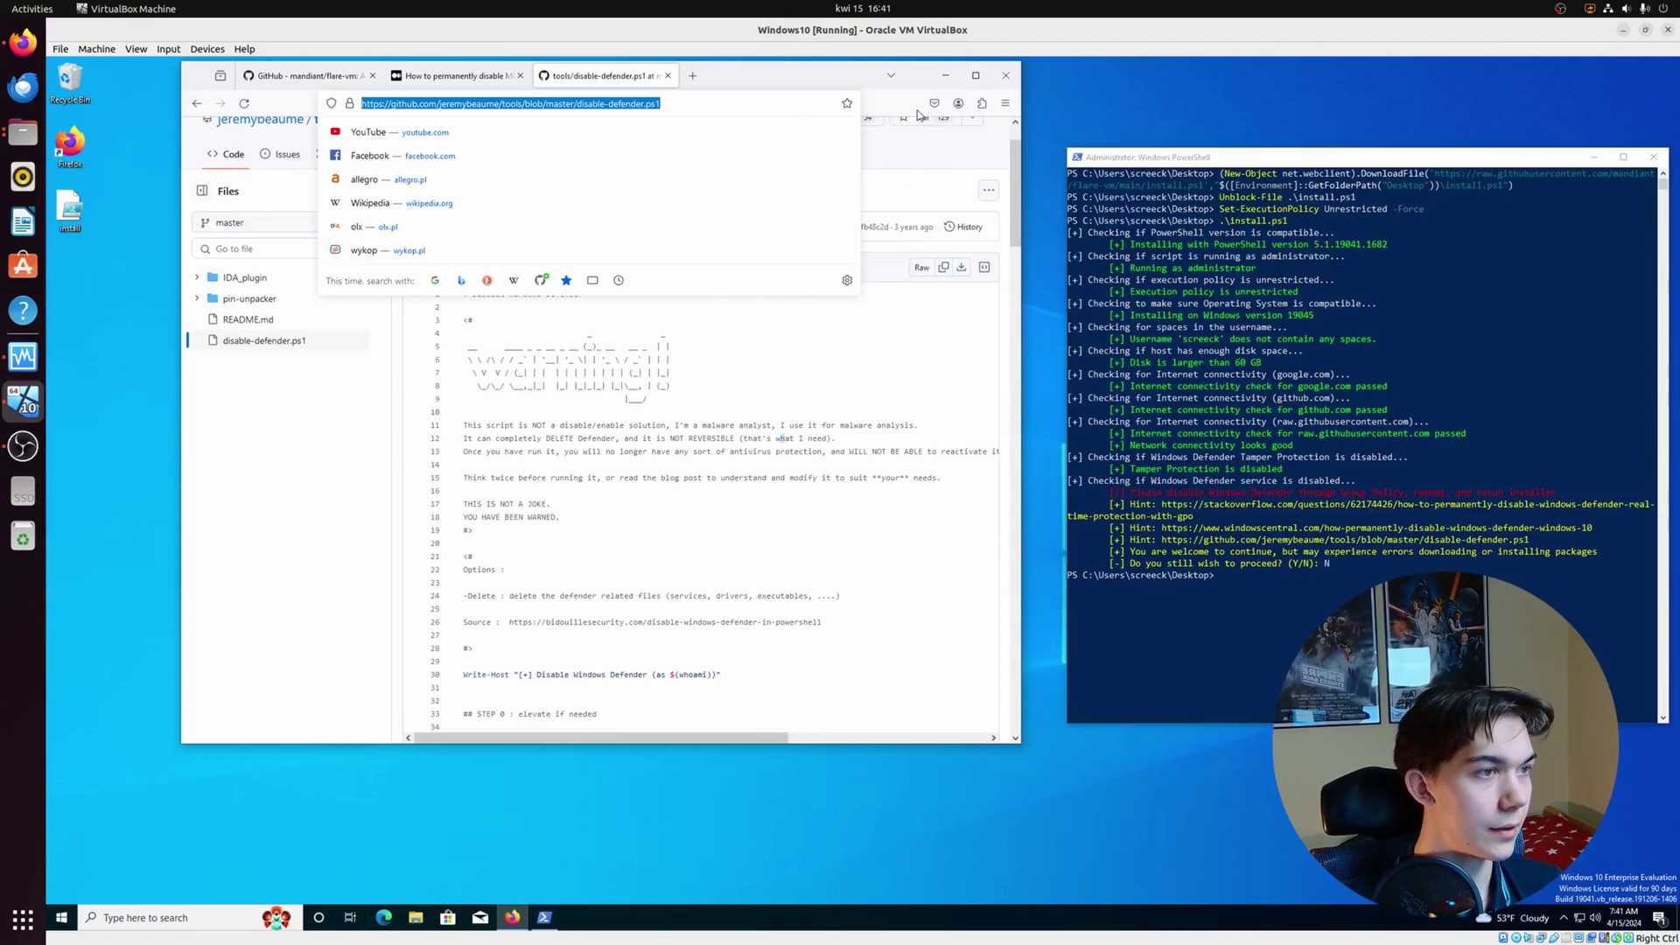
{"action": "left_click", "coordinate": [867, 133]}
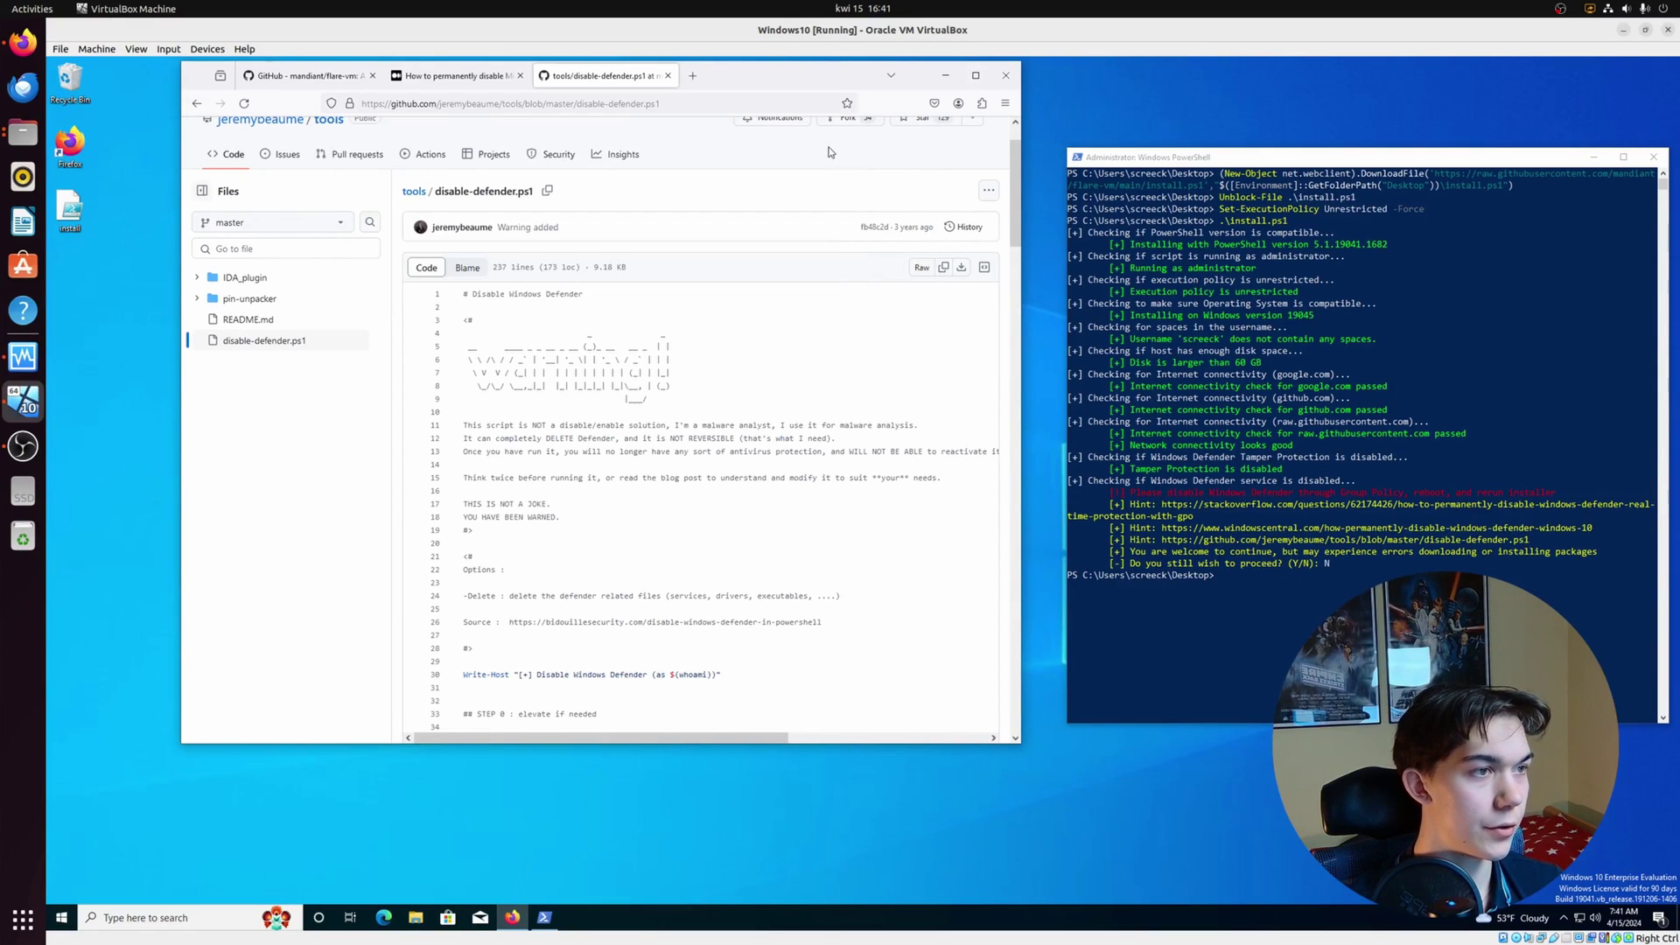
Step: Download the raw disable-defender.ps1 file from GitHub and show it in its folder
{"action": "scroll", "coordinate": [514, 259], "scroll_direction": "up", "scroll_amount": 1}
{"action": "left_click", "coordinate": [988, 256]}
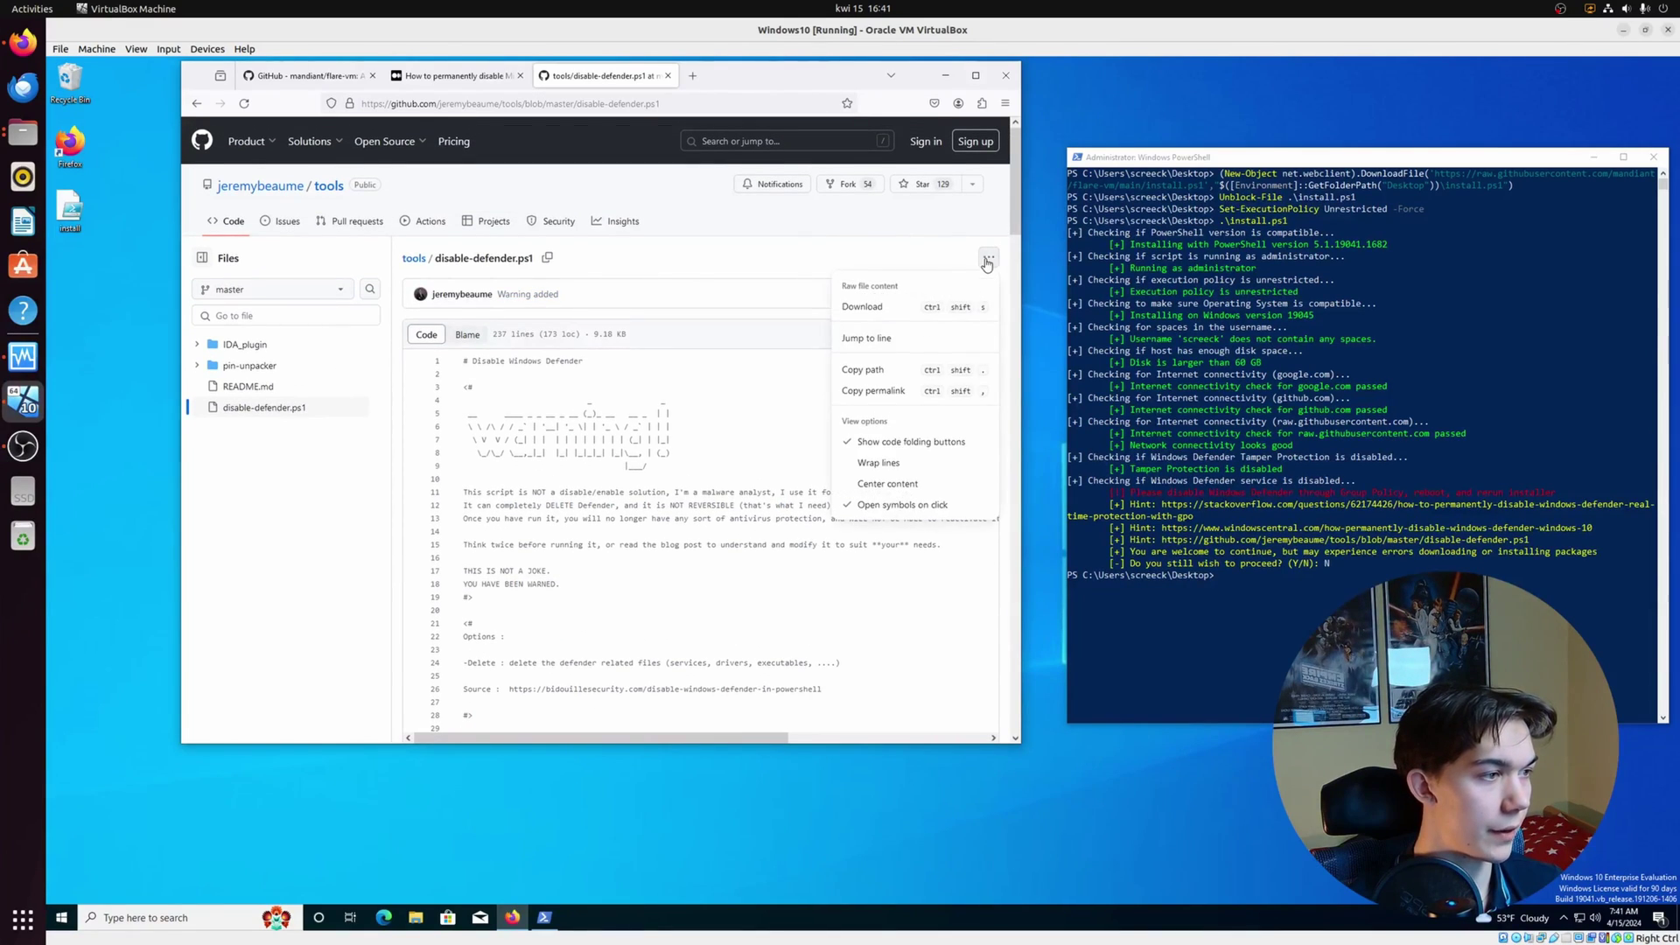
{"action": "left_click", "coordinate": [963, 343]}
{"action": "left_click", "coordinate": [962, 338]}
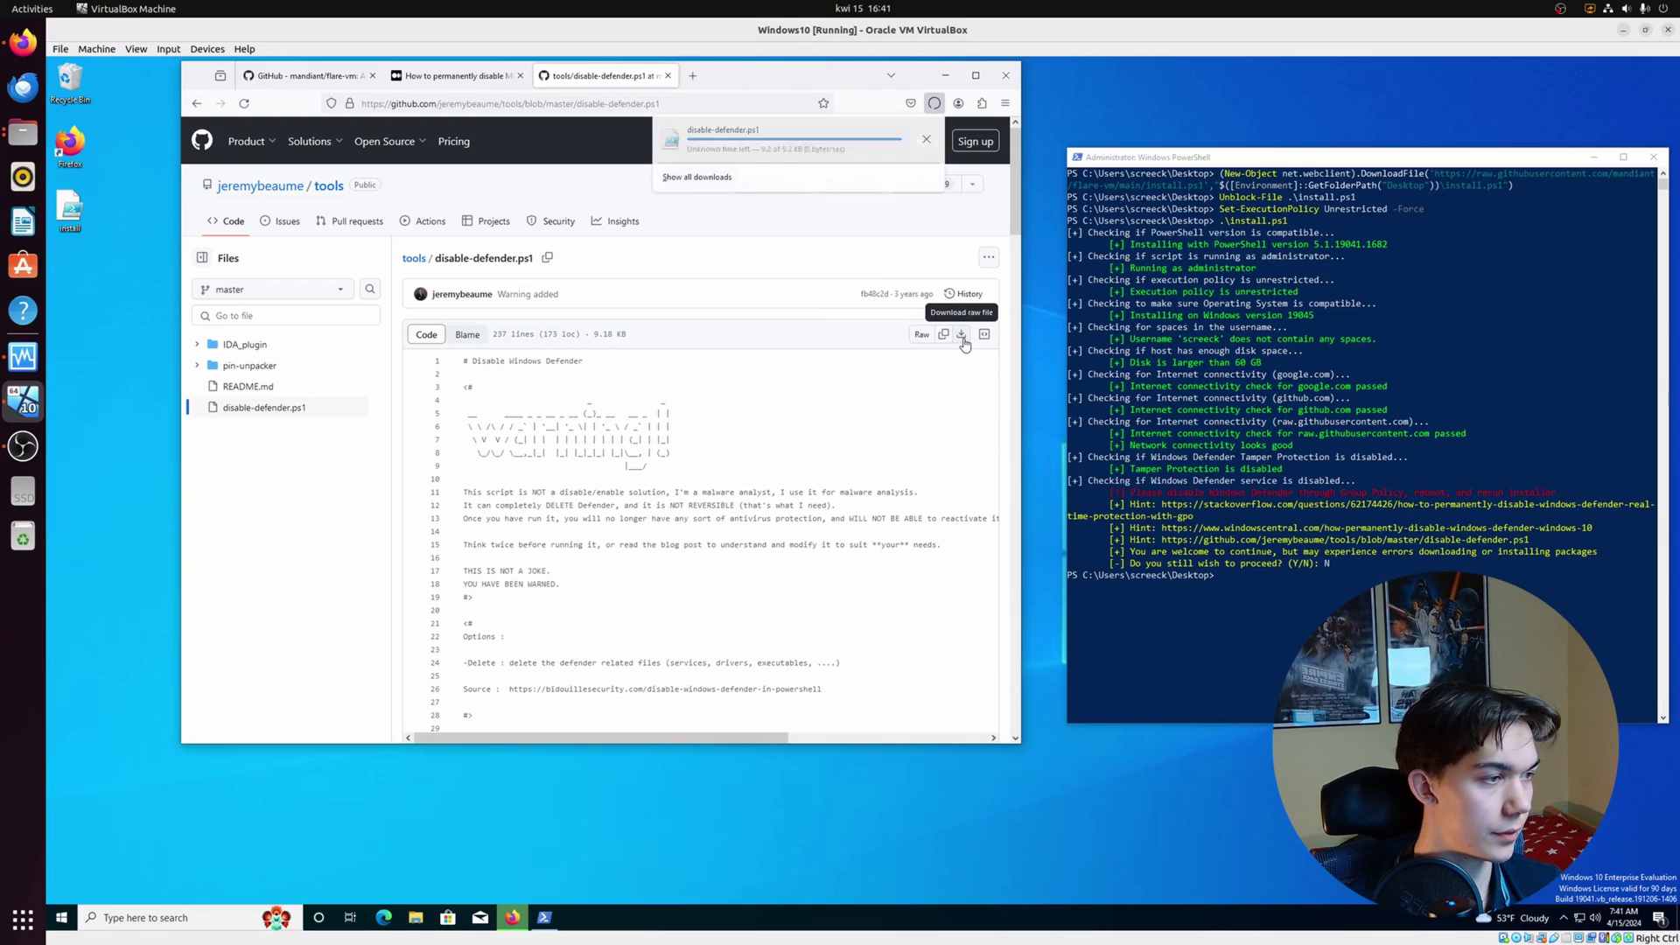
{"action": "left_click", "coordinate": [927, 138]}
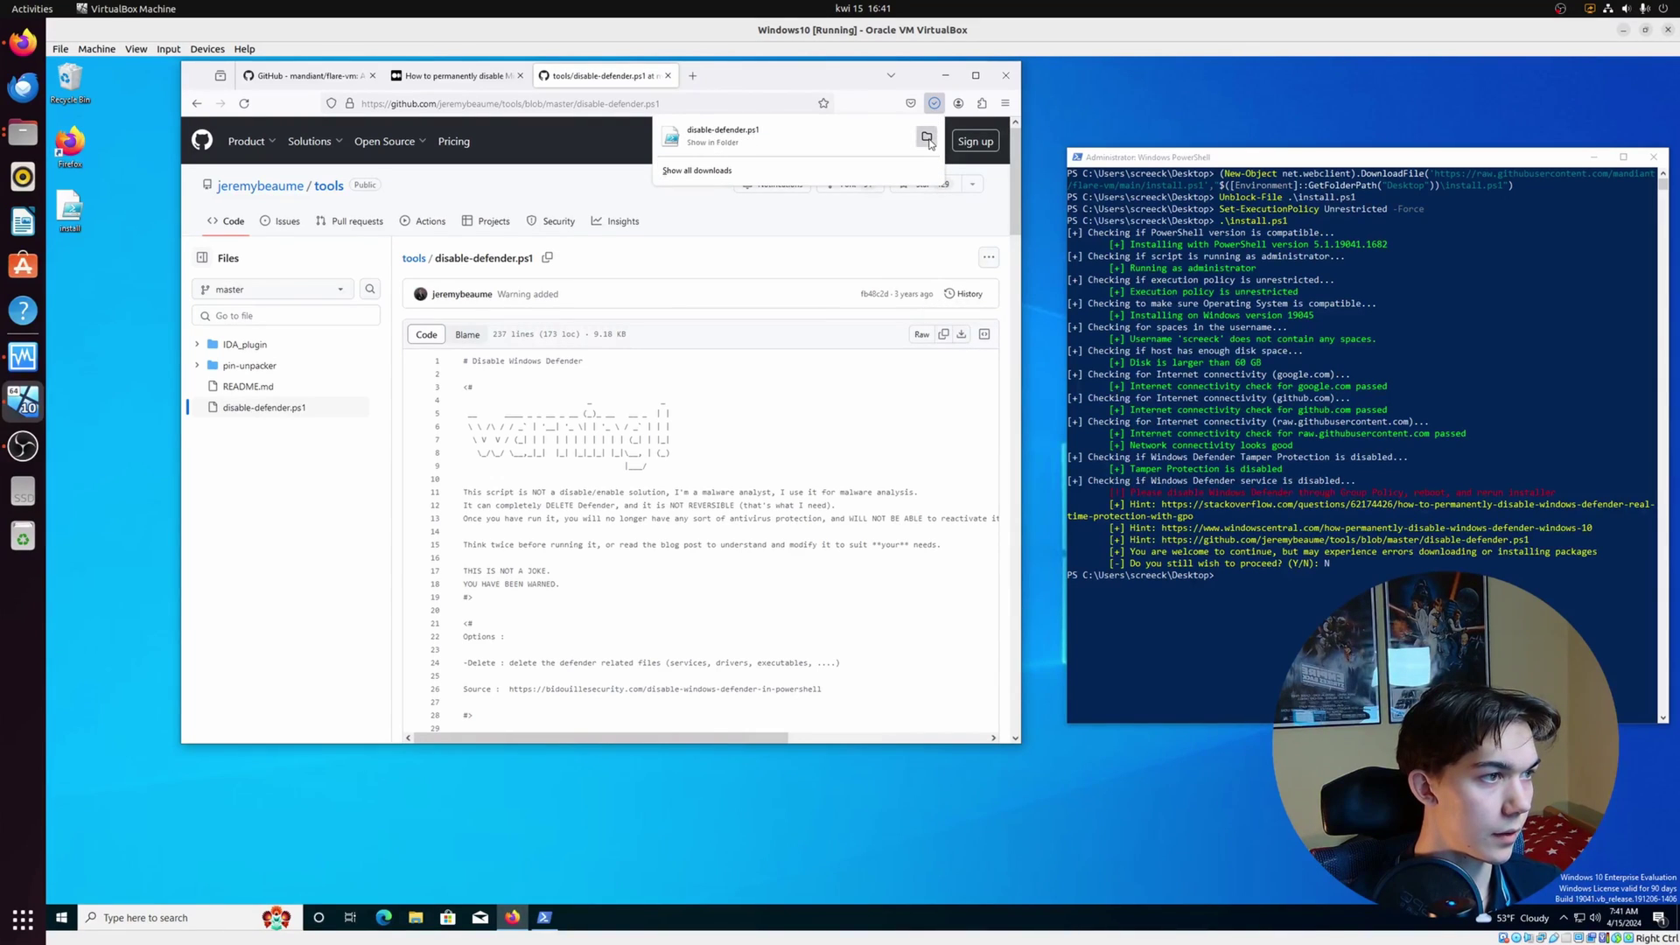
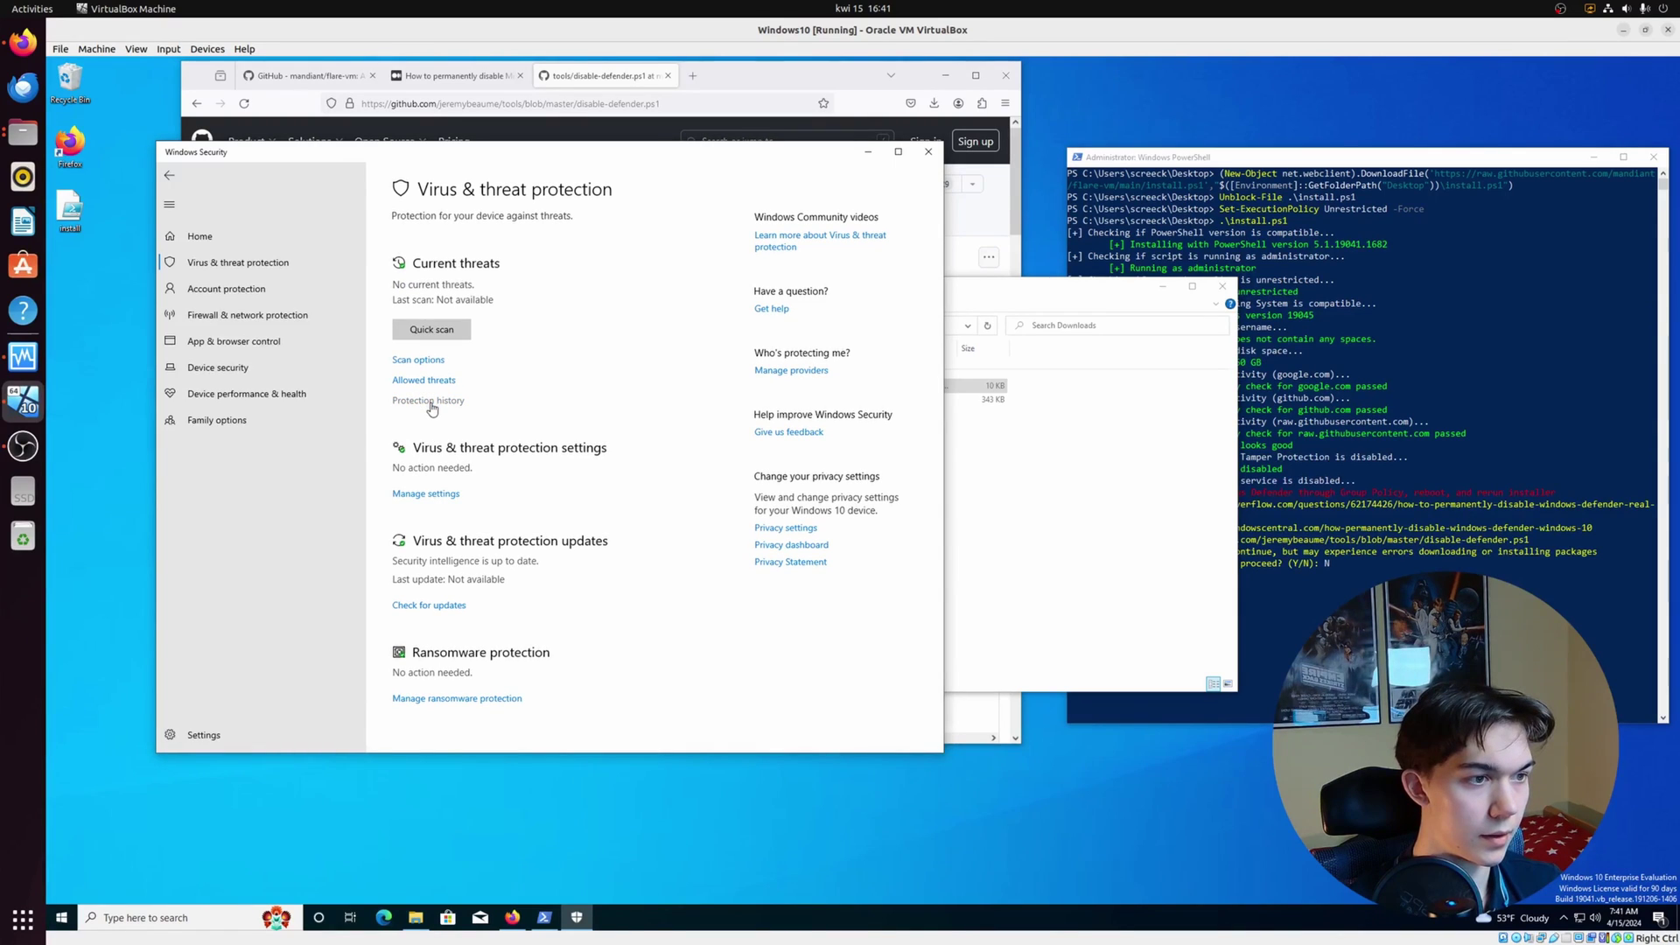
Step: Open the Virus & threat protection settings in Windows Security, and move PowerShell up from the Desktop folder with cd .
{"action": "left_click", "coordinate": [424, 495]}
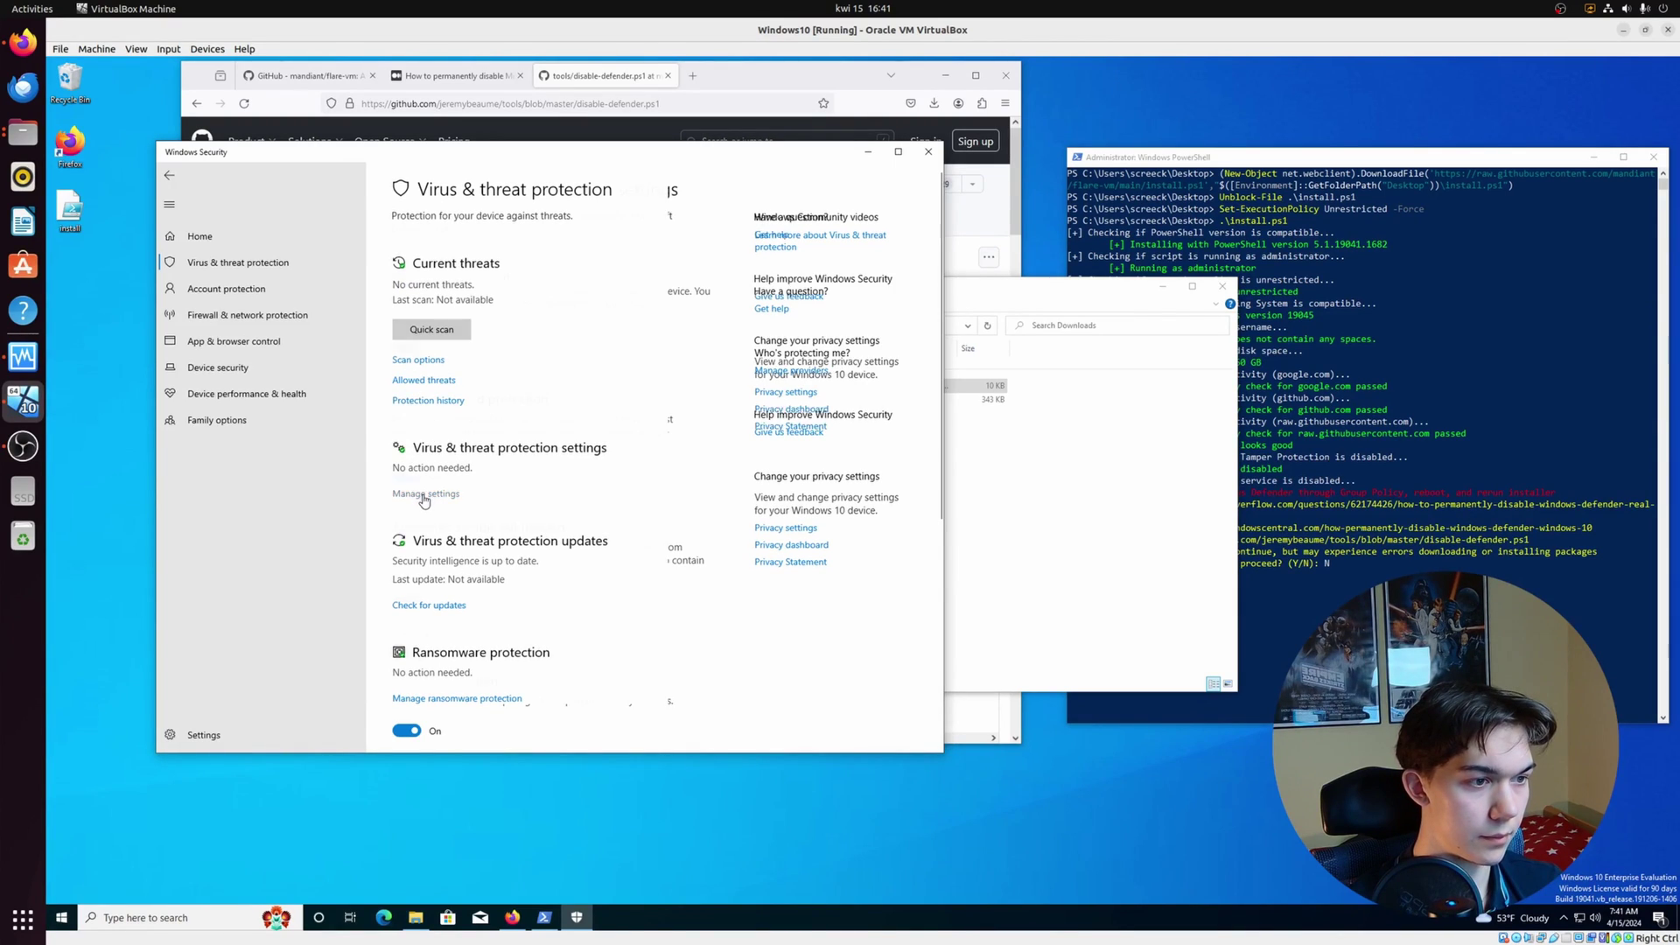
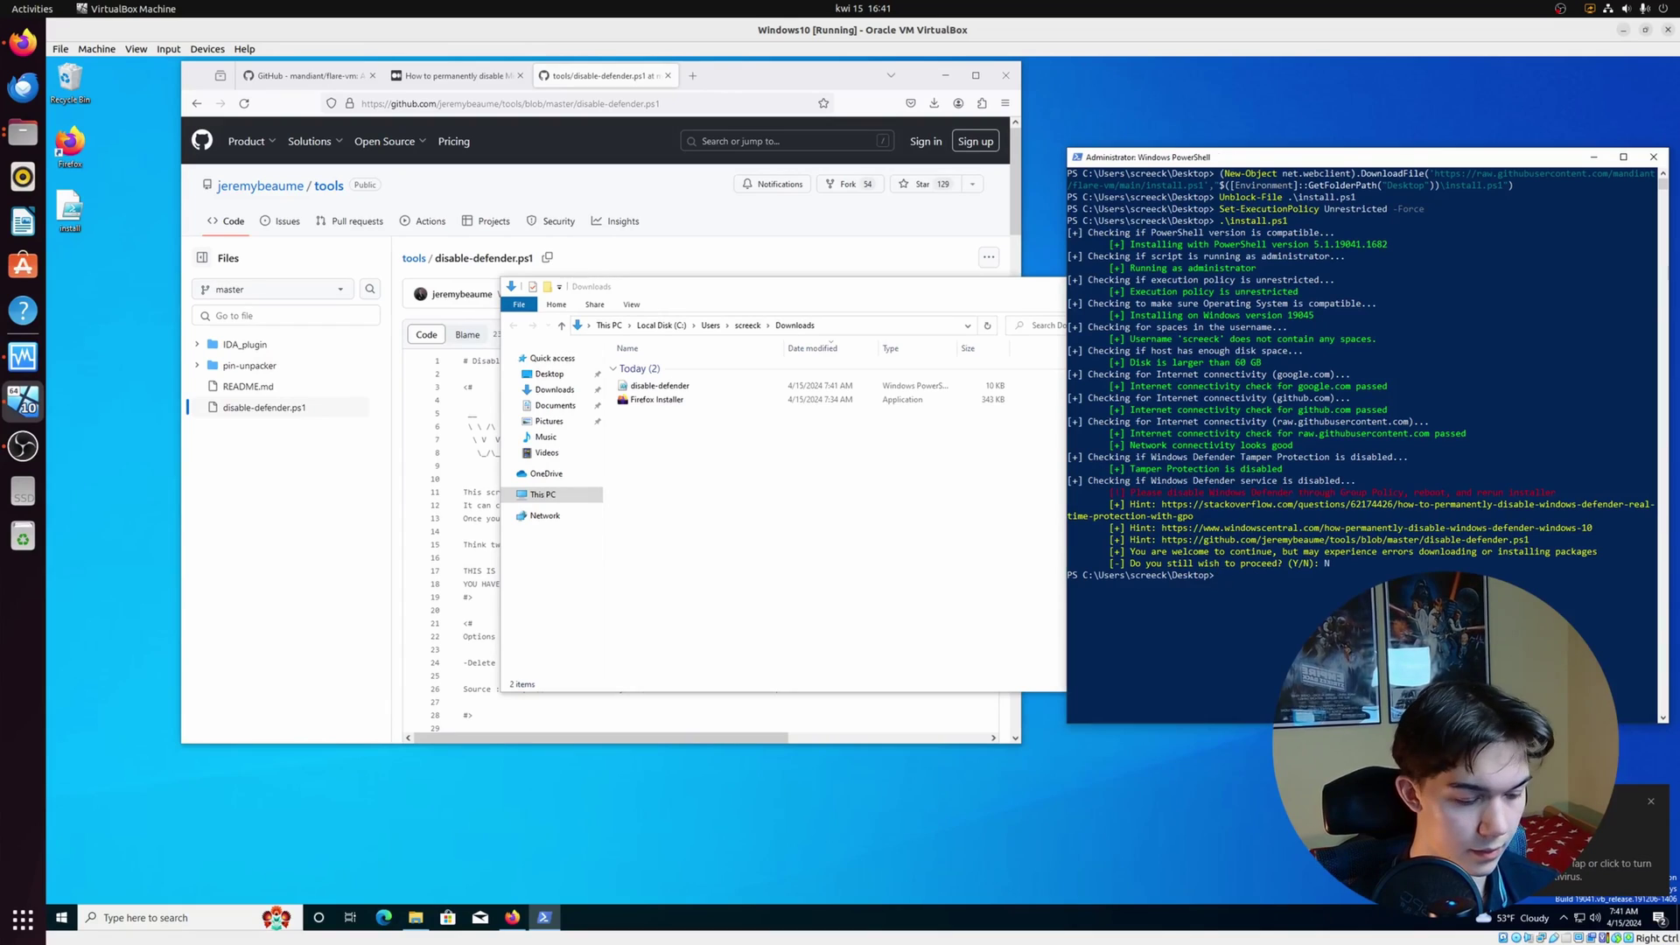
{"action": "key", "text": "Return"}
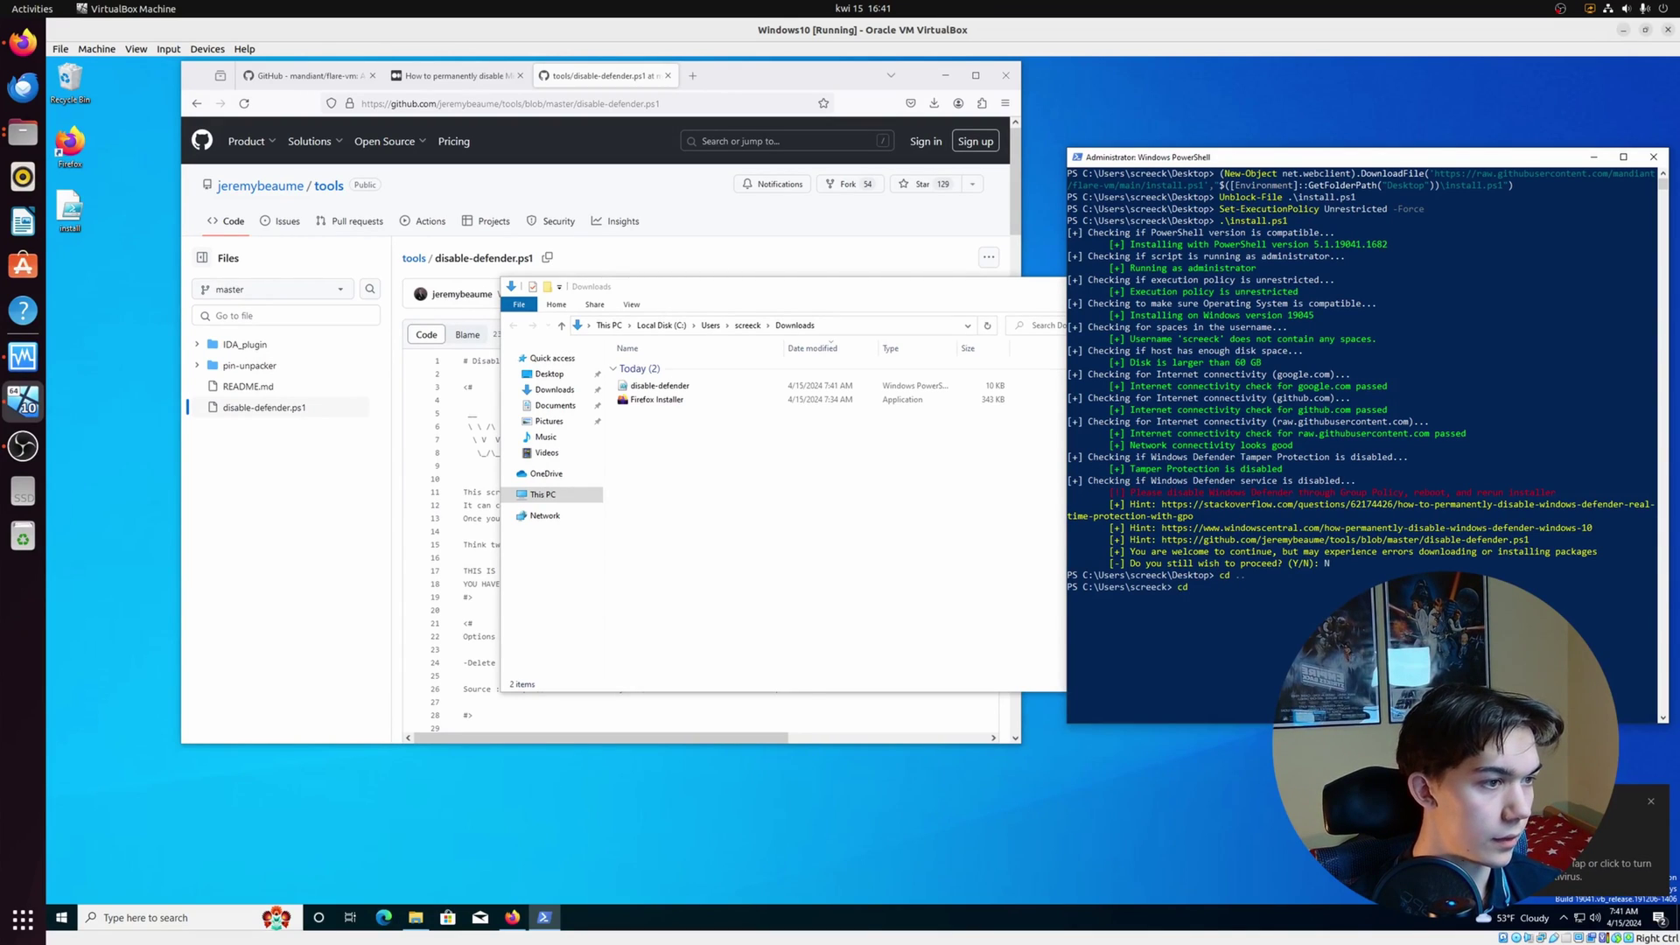
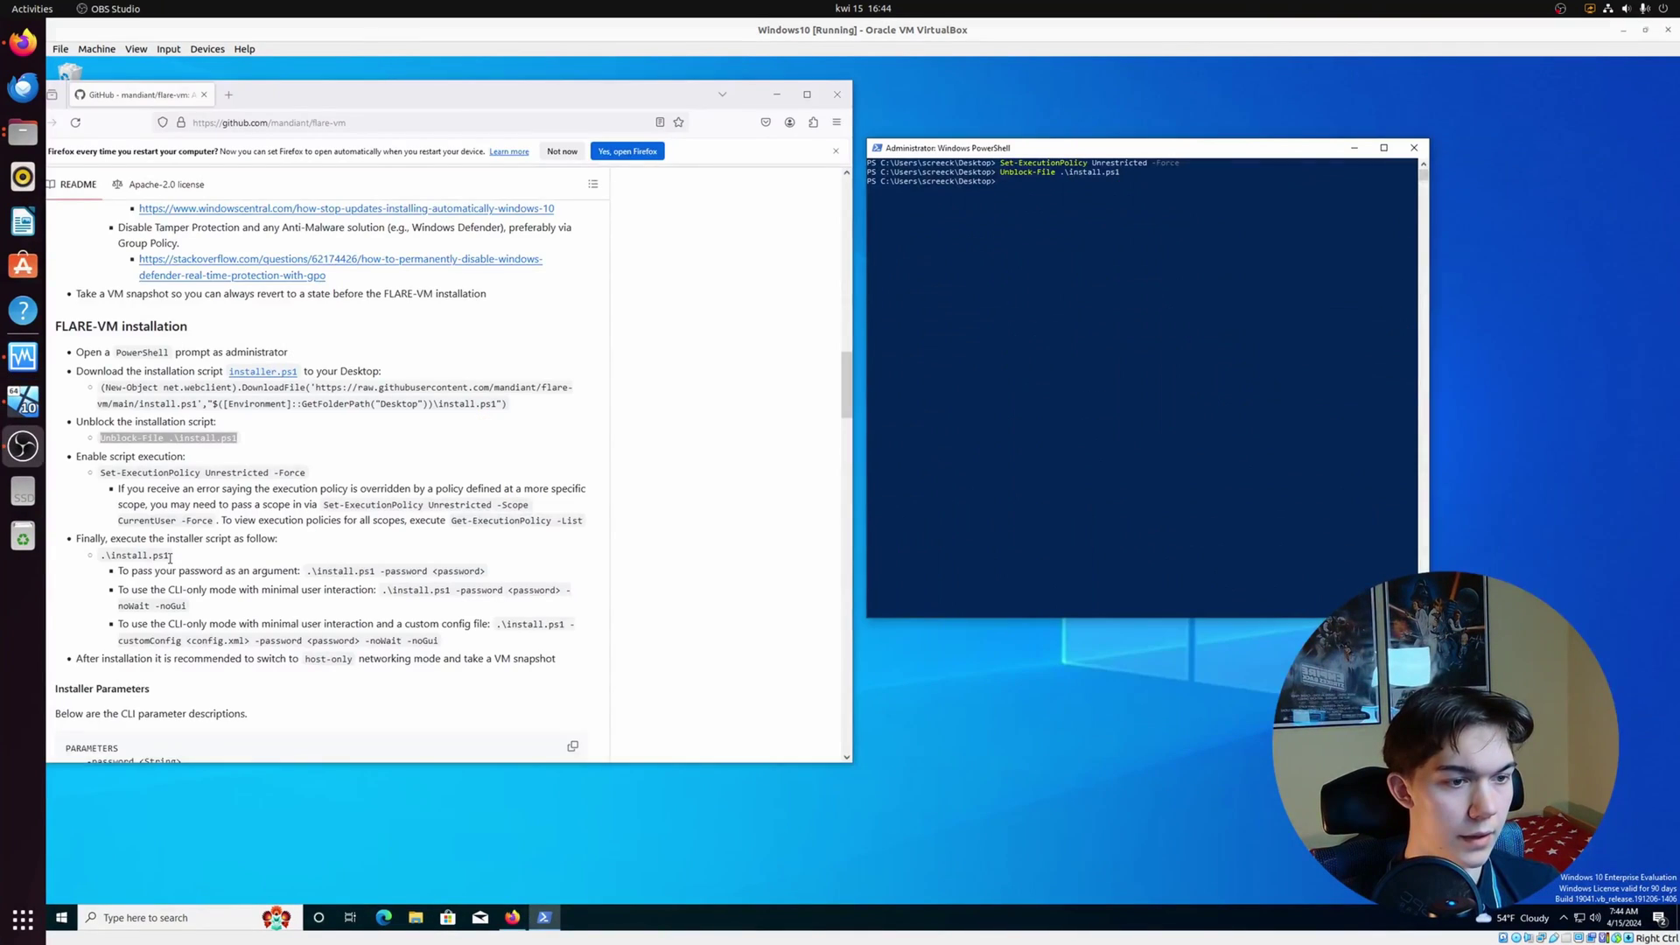
Step: Copy the .\install.ps1 command from the FLARE-VM README and run it in the administrator PowerShell
{"action": "left_click_drag", "start_coordinate": [169, 555], "coordinate": [104, 568]}
{"action": "key", "text": "ctrl+c"}
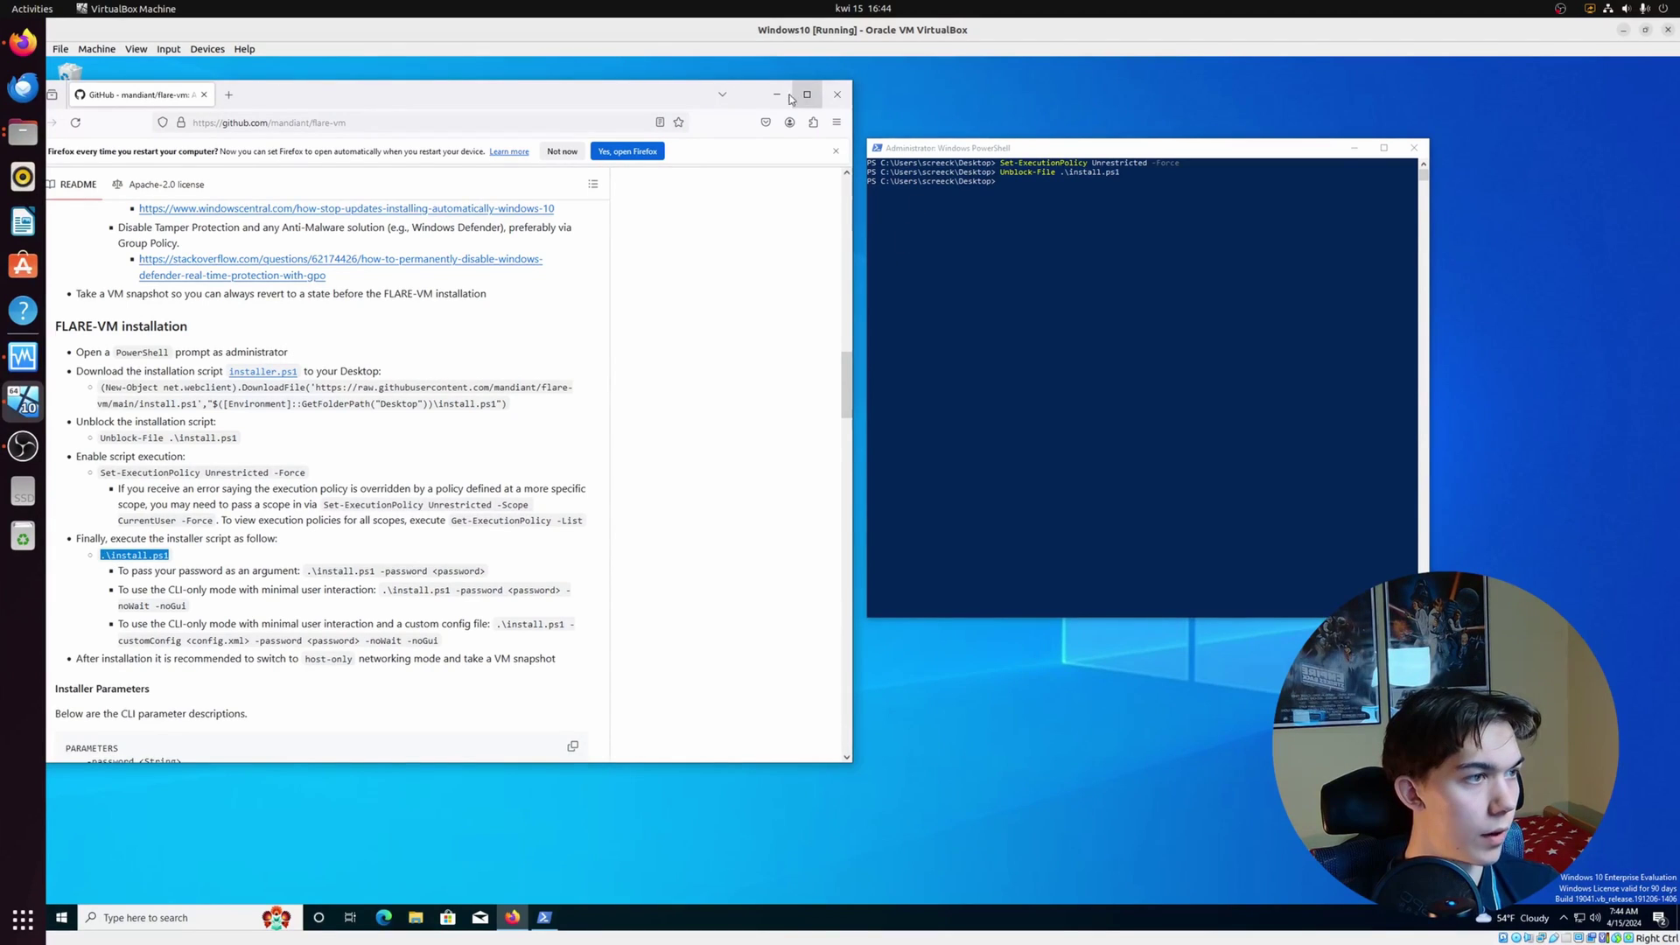
{"action": "left_click", "coordinate": [777, 94]}
{"action": "right_click", "coordinate": [1021, 181]}
{"action": "key", "text": "Return"}
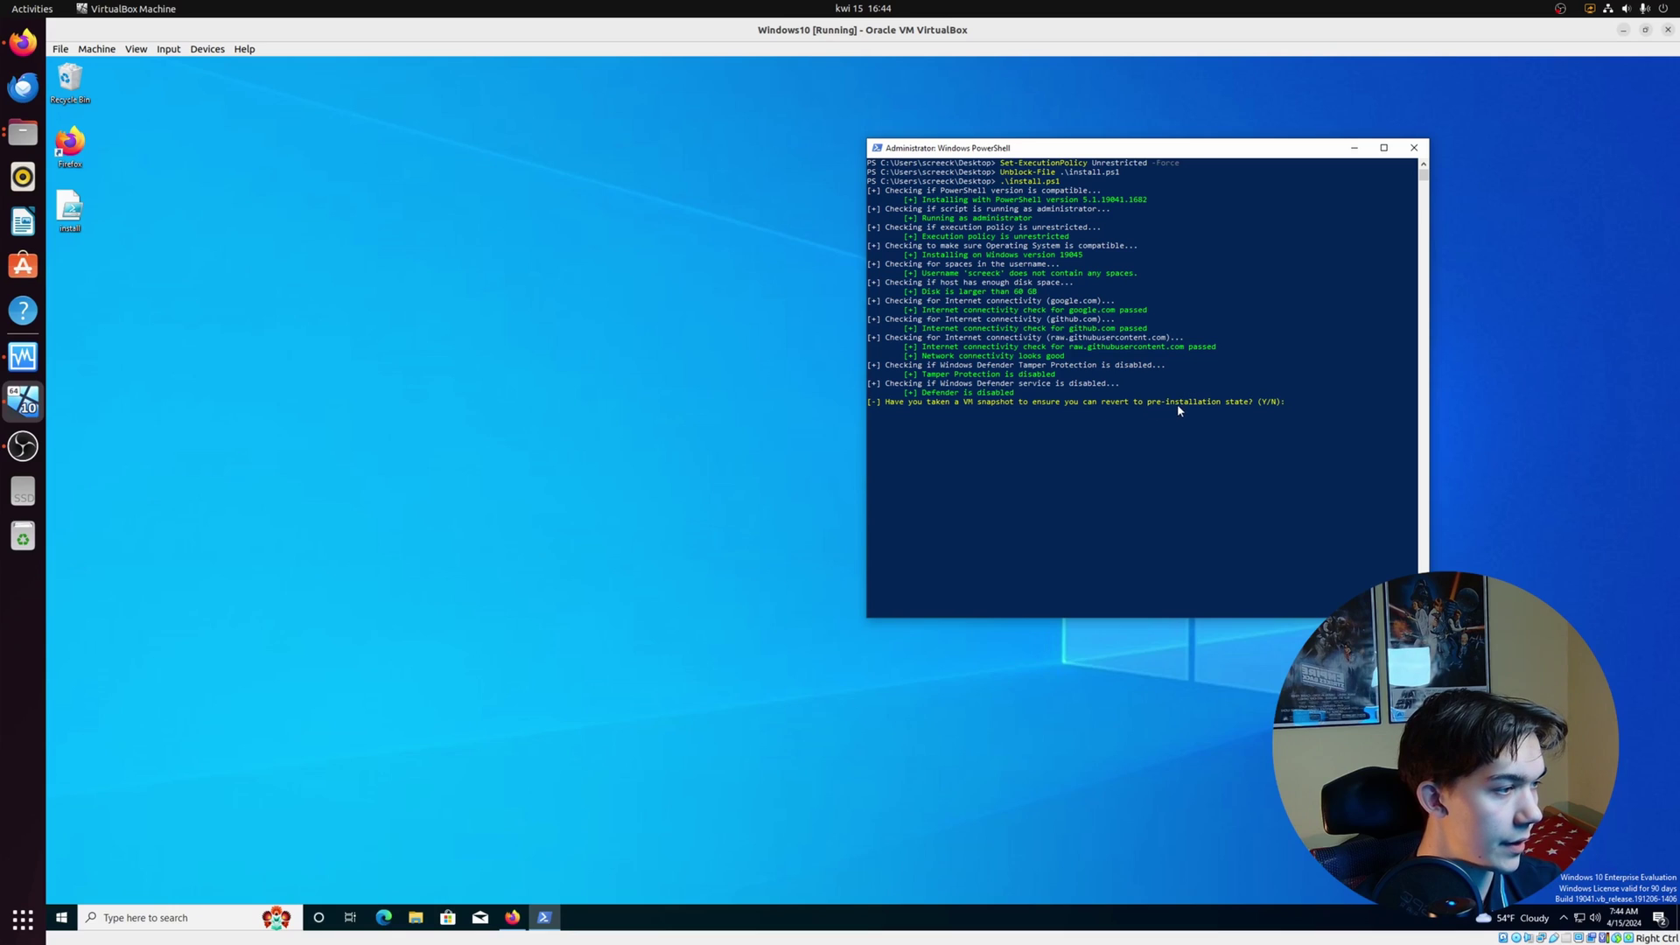
Step: Answer Y to the installer's VM snapshot question and enter the account password at the credential request
{"action": "left_click_drag", "start_coordinate": [1197, 403], "coordinate": [1256, 403]}
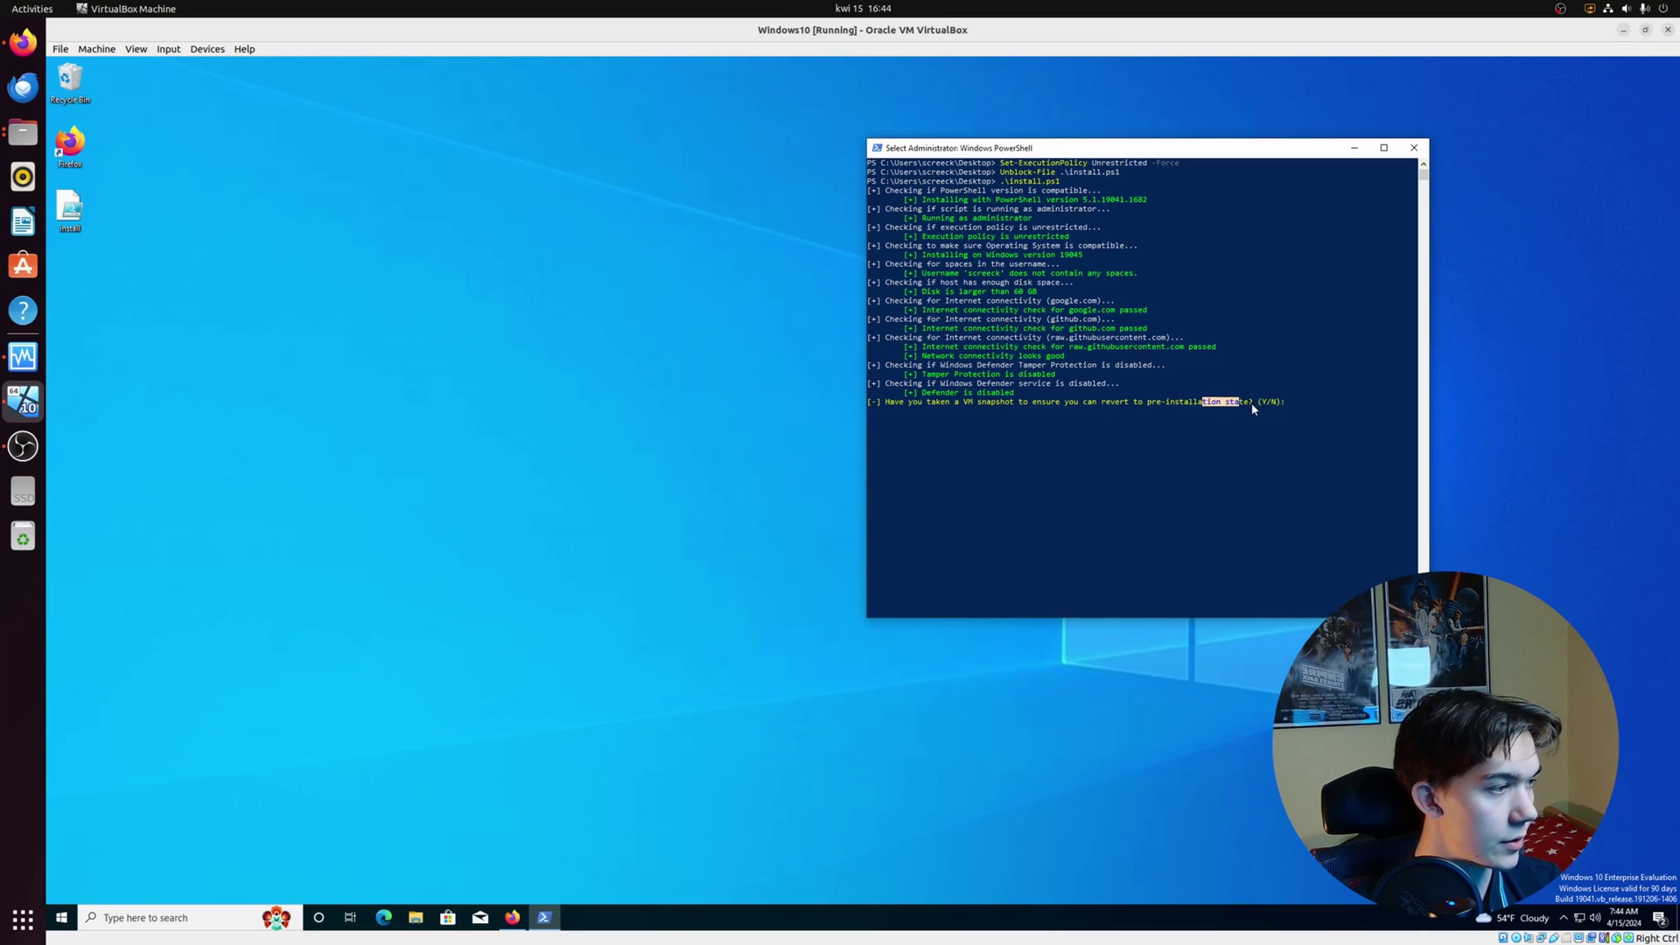
{"action": "left_click", "coordinate": [1251, 403]}
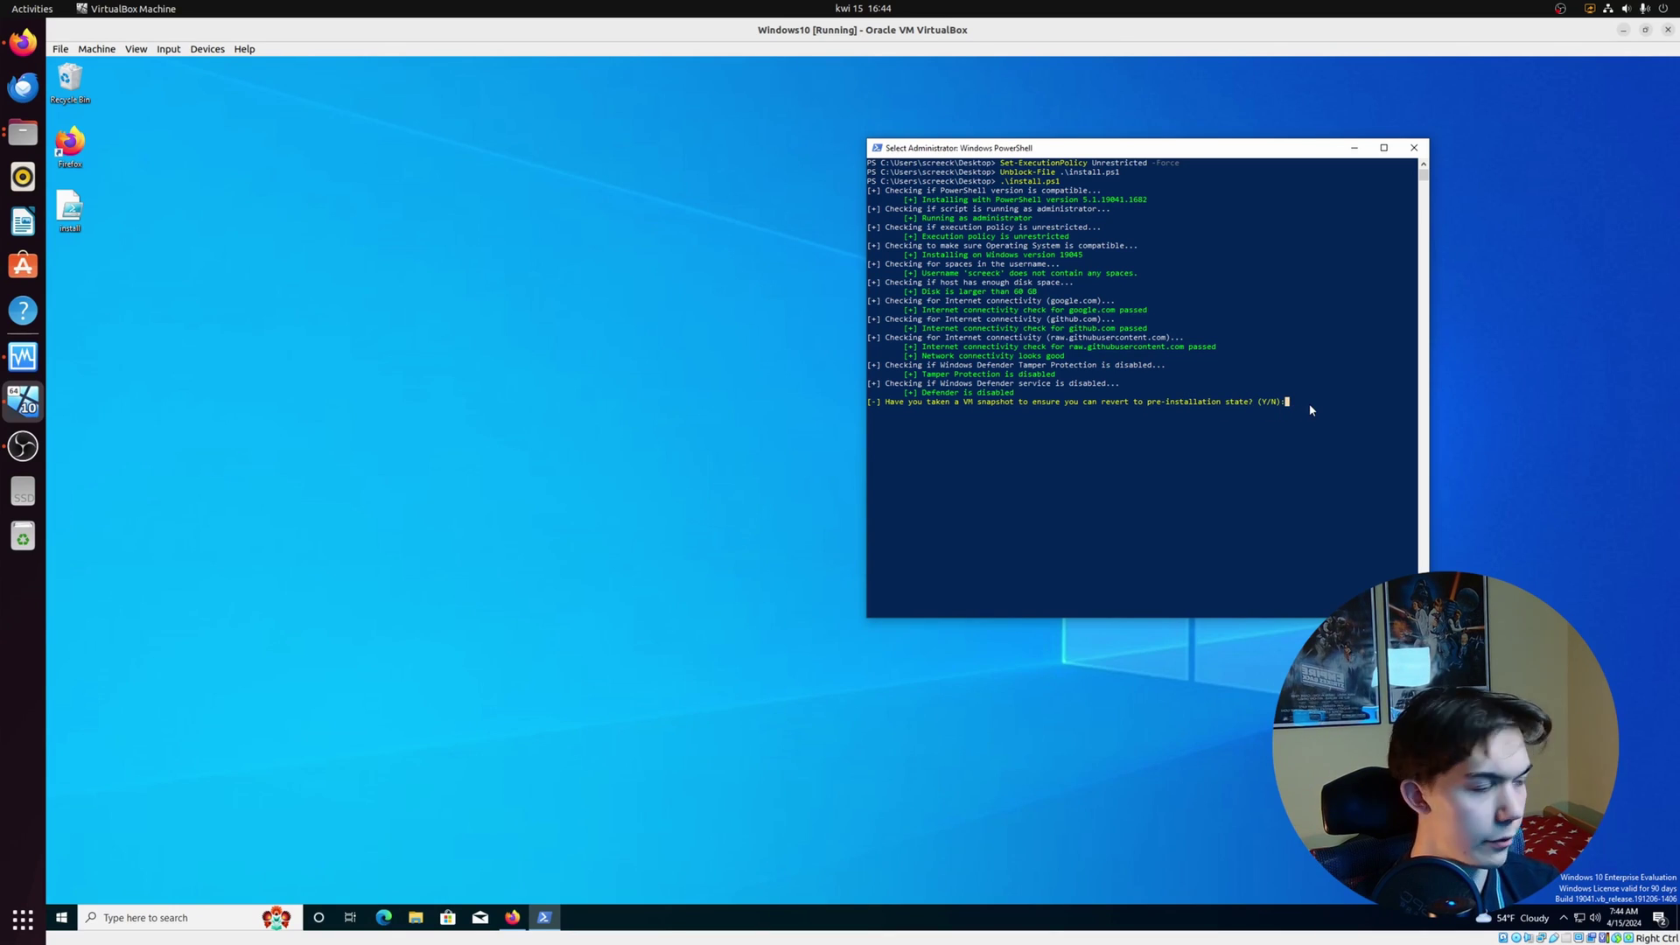
{"action": "type", "text": "Y"}
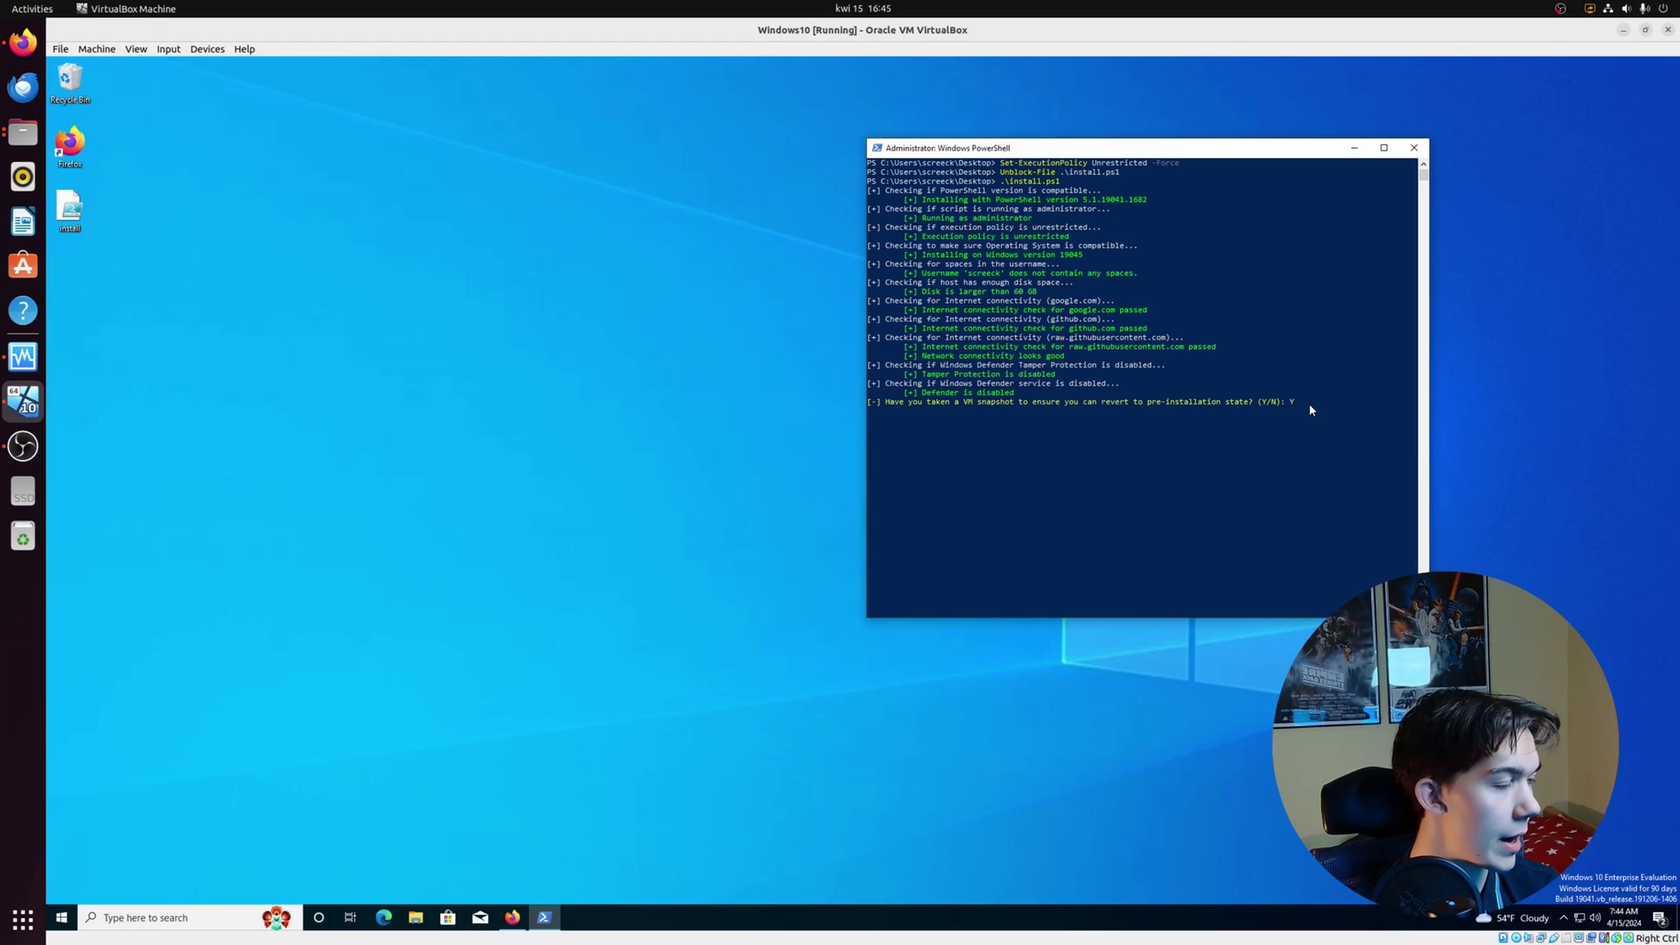
{"action": "key", "text": "Return"}
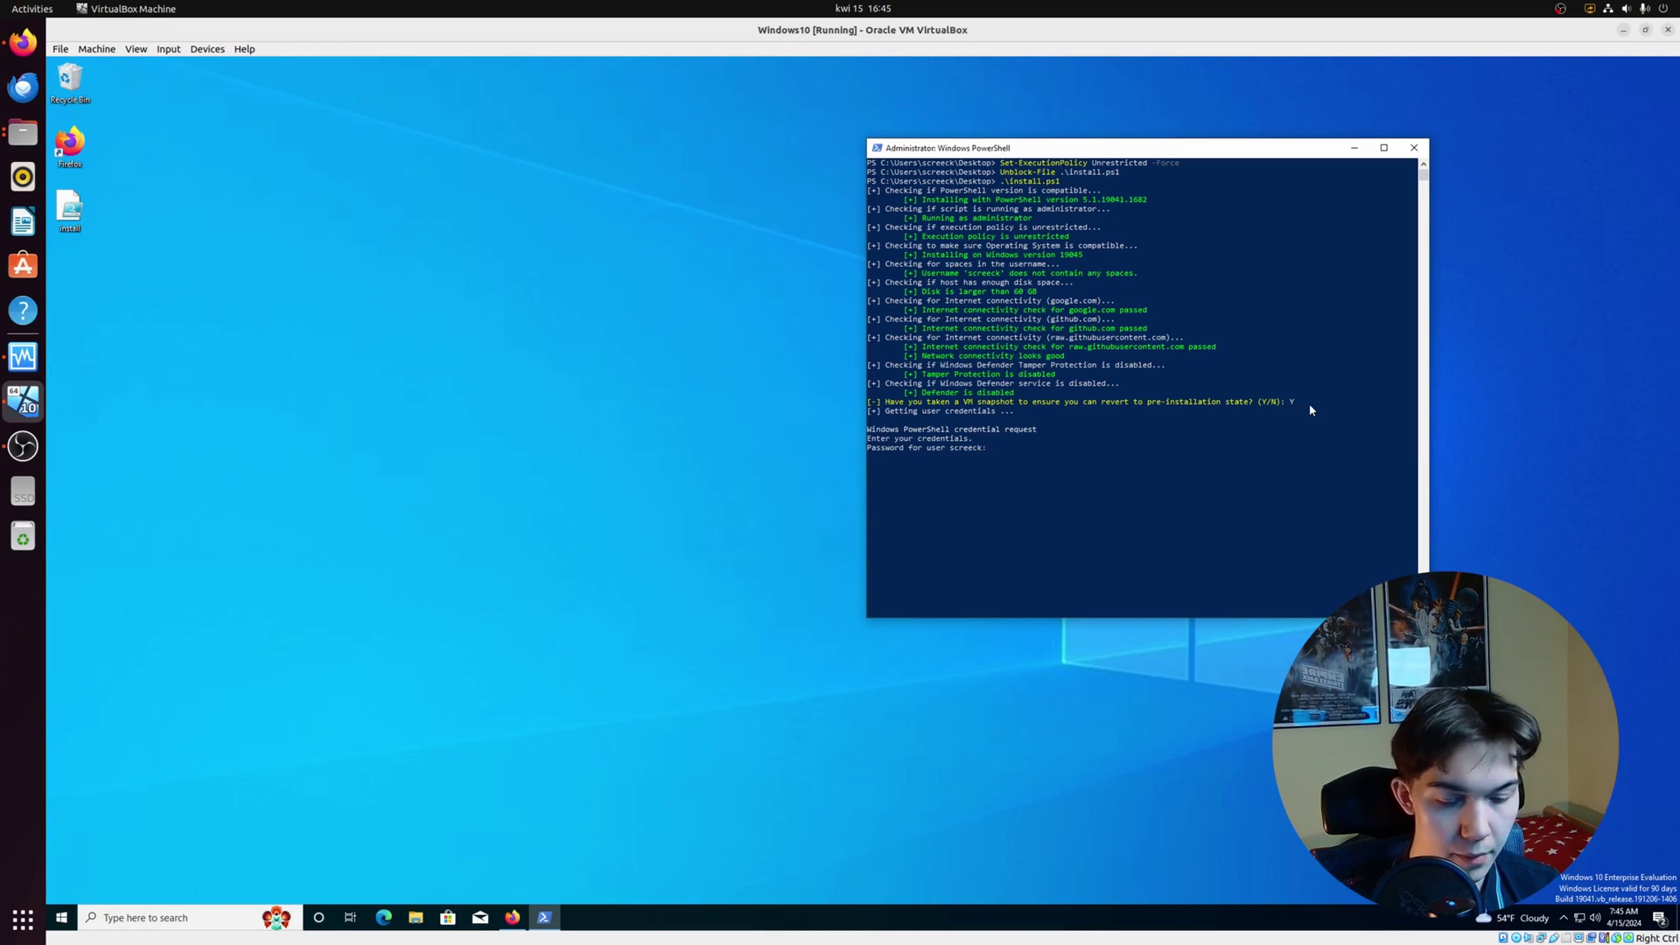
{"action": "type", "text": "******"}
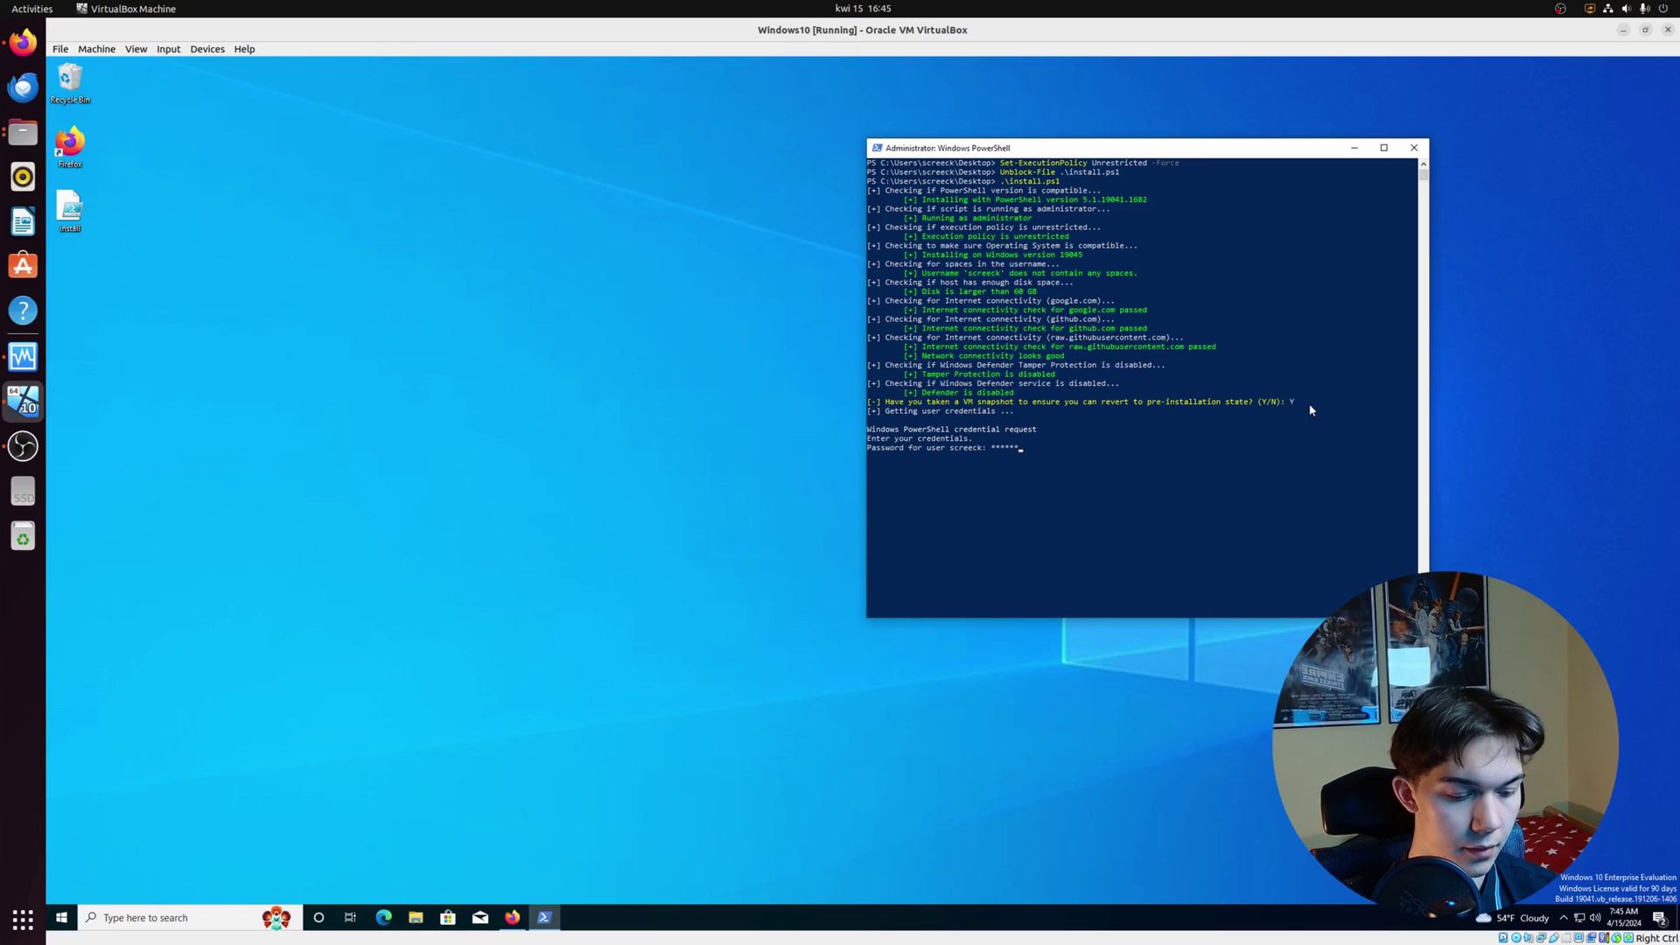
{"action": "type", "text": "******"}
{"action": "key", "text": "Return"}
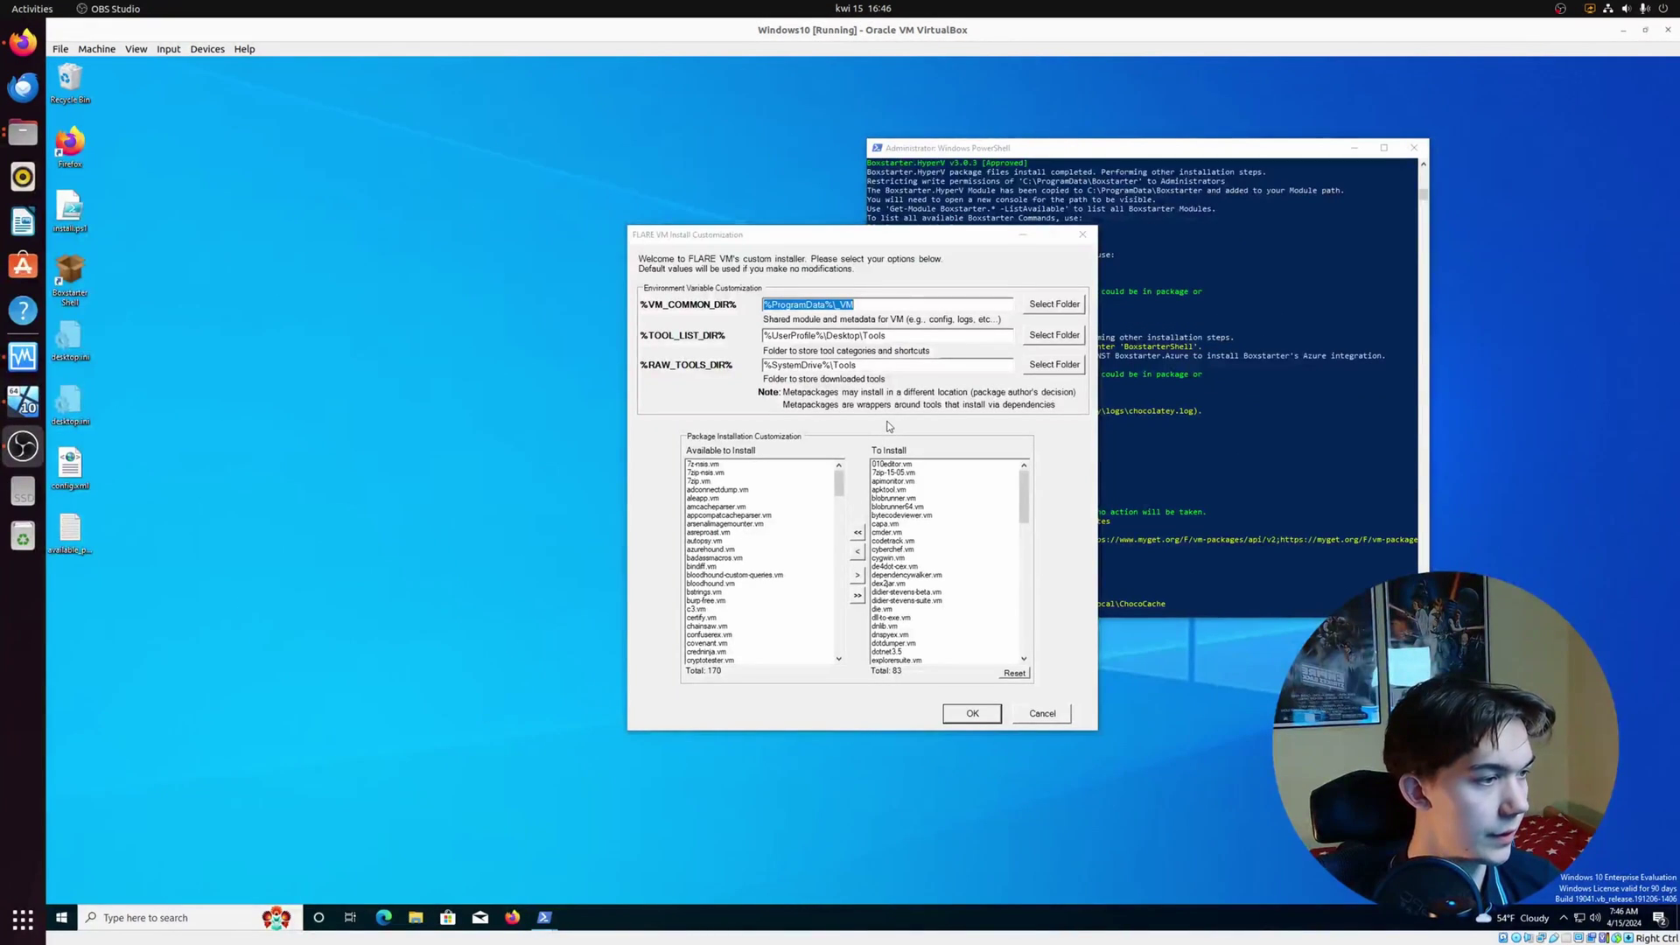
Step: Start the FLARE-VM installation with the default folders and default package selection
{"action": "left_click", "coordinate": [701, 238]}
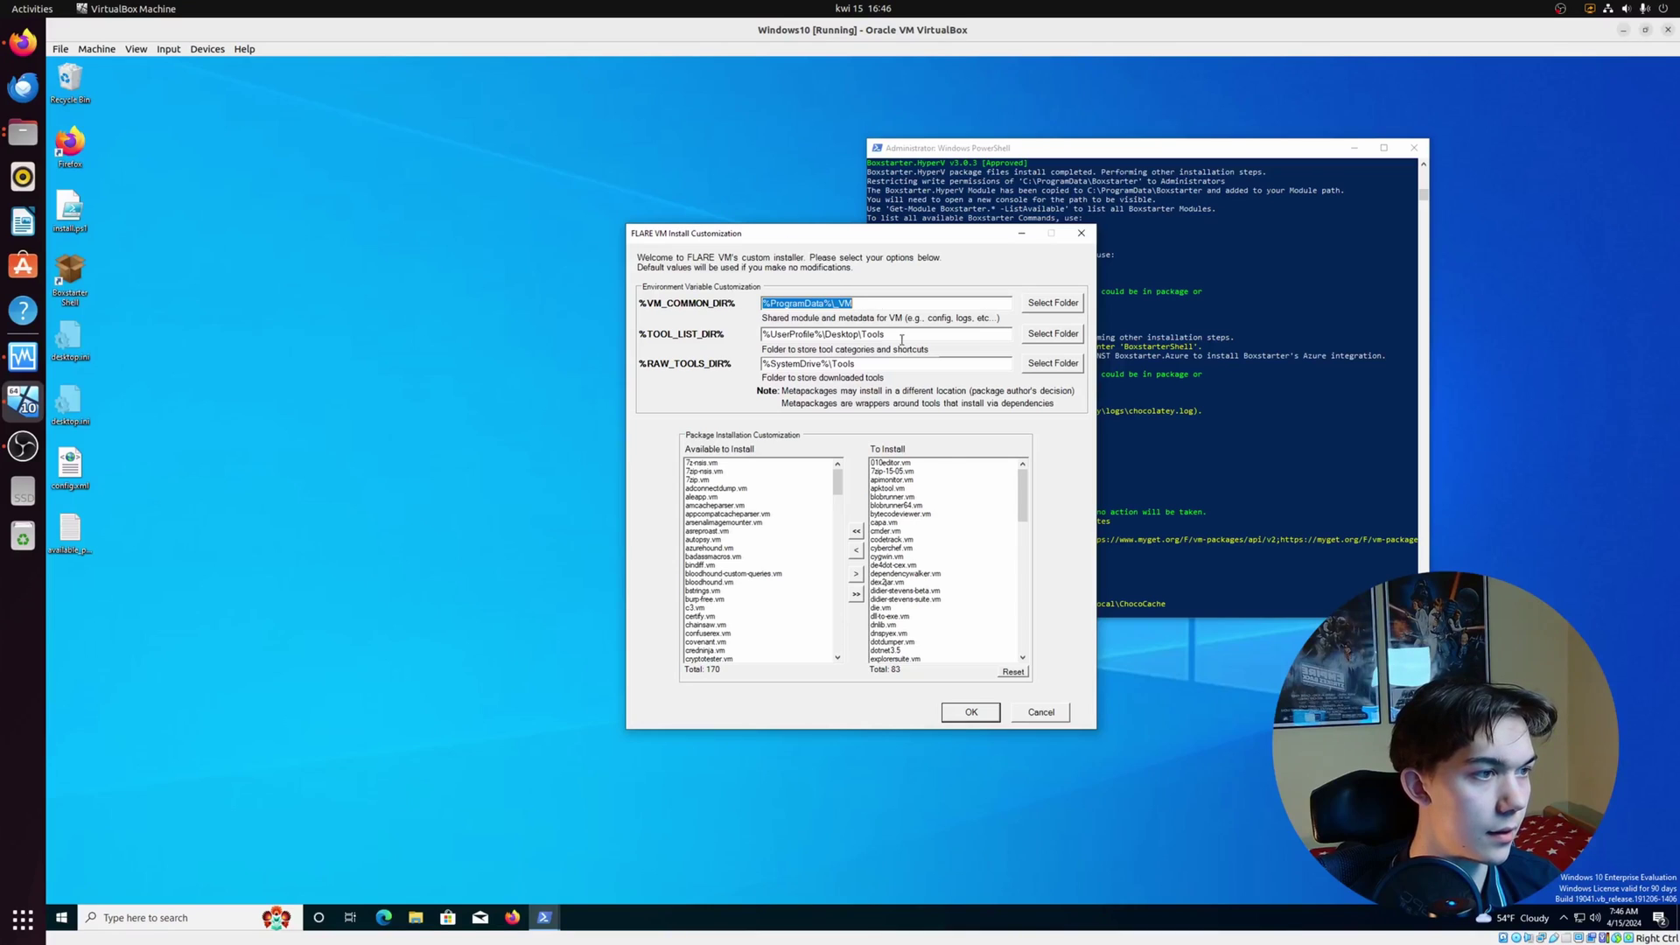
{"action": "left_click", "coordinate": [969, 713]}
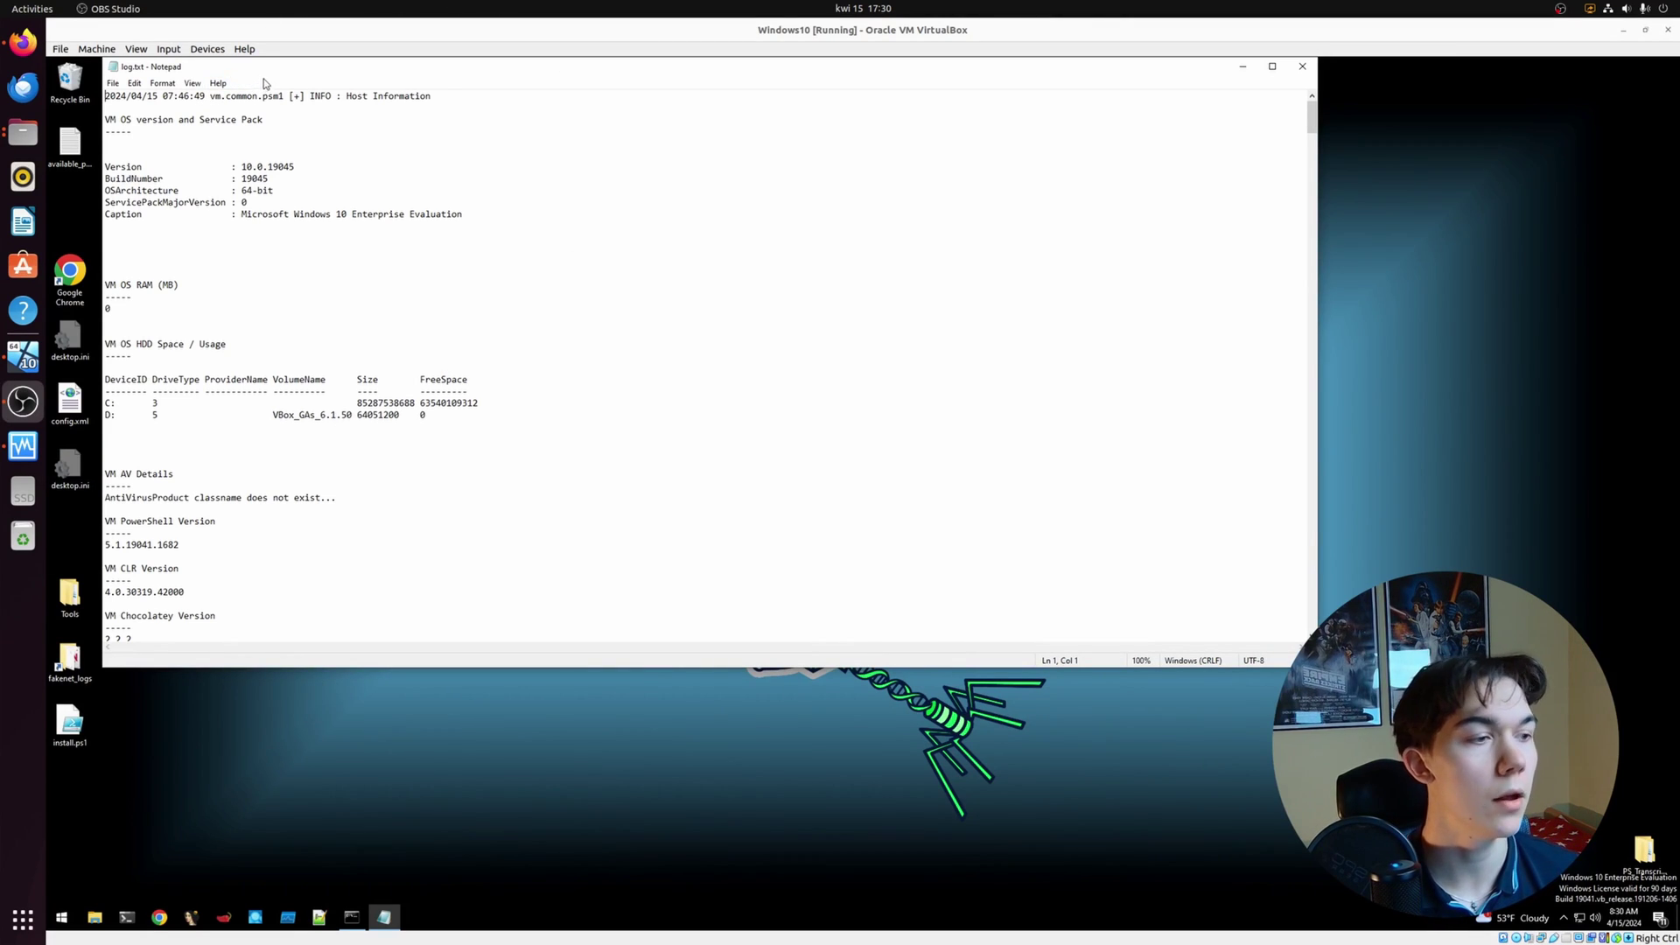
Step: Move the log.txt Notepad window towards the middle of the desktop and put it out of sight
{"action": "left_click_drag", "start_coordinate": [263, 72], "coordinate": [366, 186]}
{"action": "left_click_drag", "start_coordinate": [1261, 186], "coordinate": [1236, 128]}
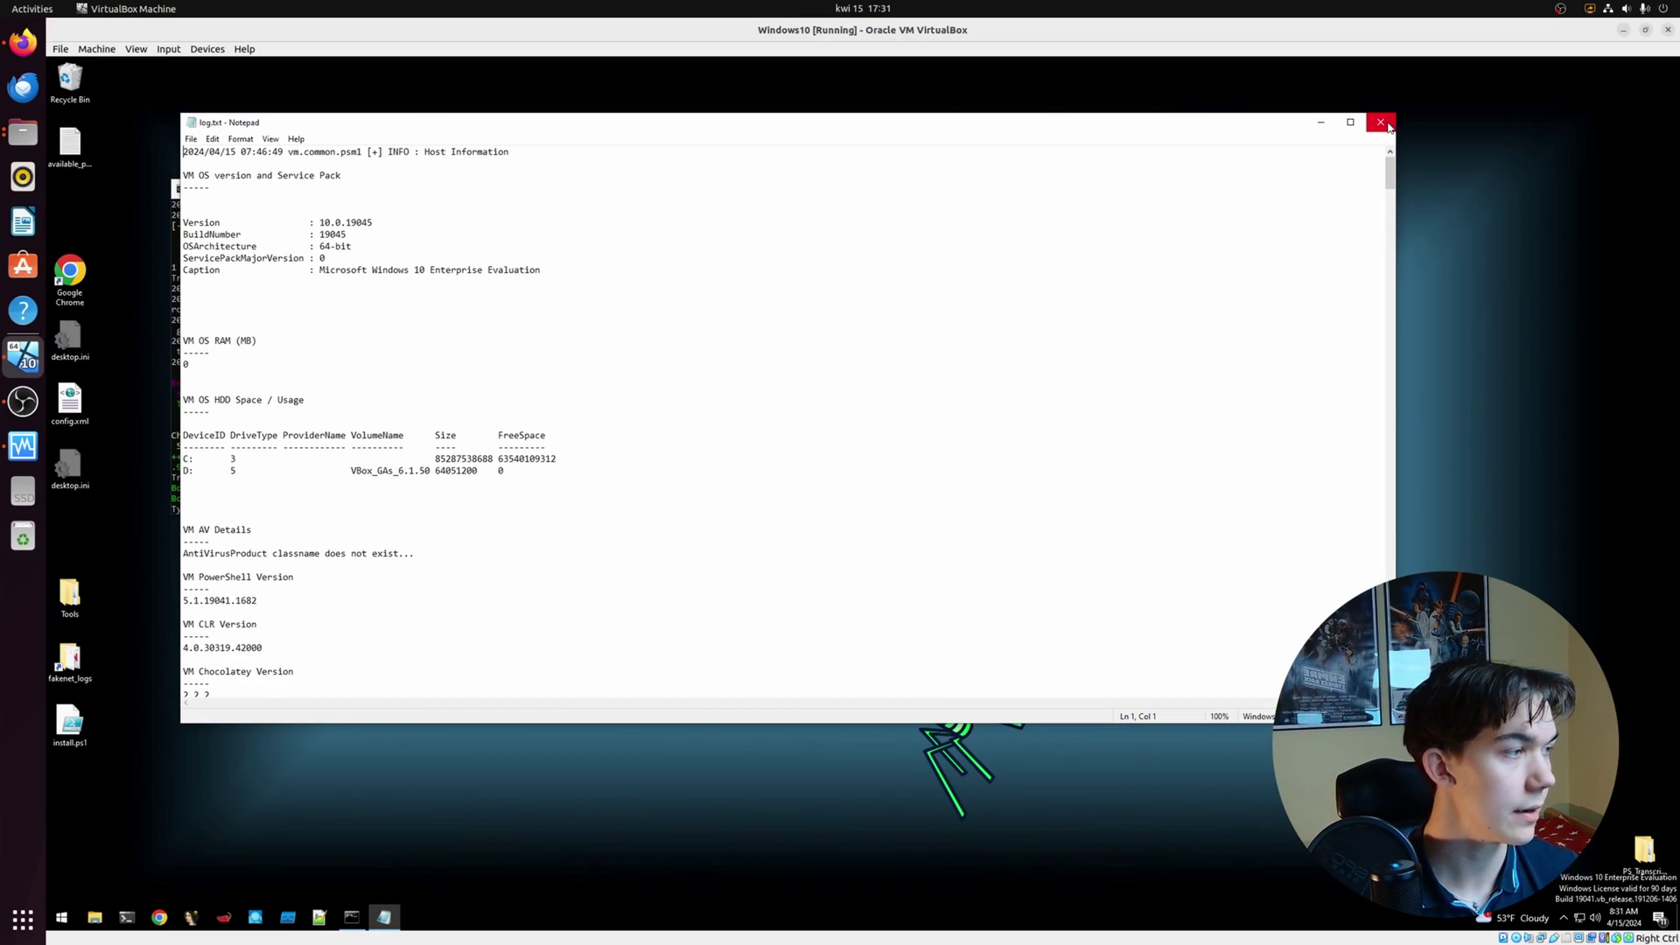
{"action": "left_click", "coordinate": [1320, 121]}
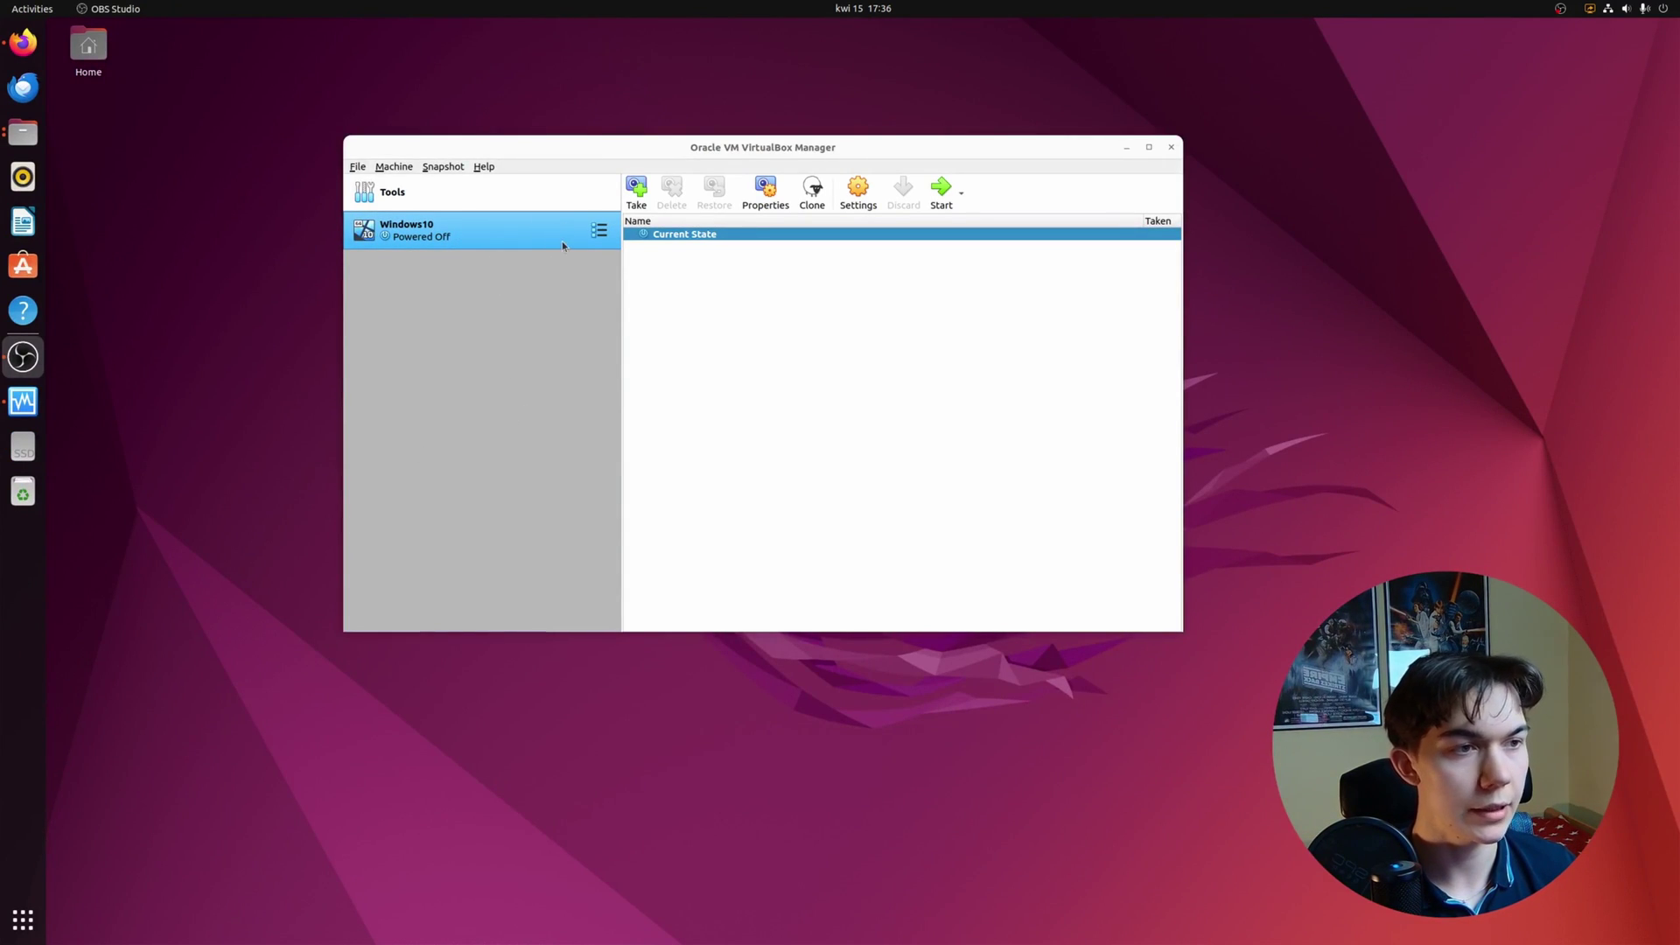
Step: Begin a snapshot of the Windows10 machine, entering the name Fresh_install and the description With Flare-VM
{"action": "left_click", "coordinate": [600, 233]}
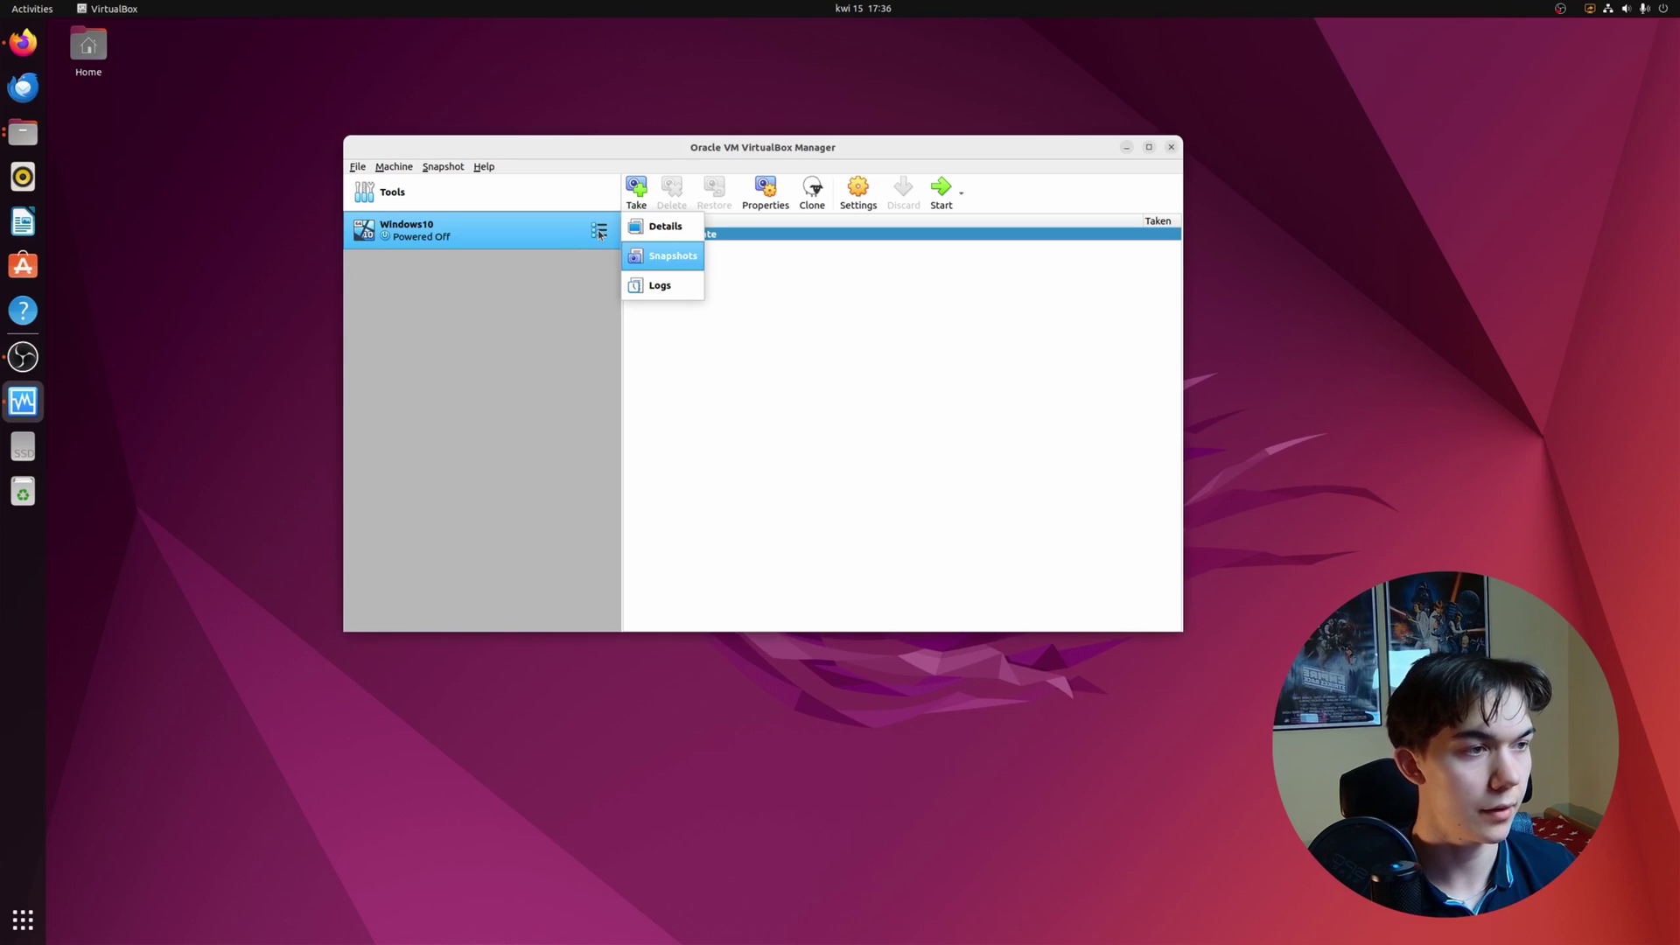
{"action": "left_click", "coordinate": [651, 258]}
{"action": "left_click", "coordinate": [636, 188]}
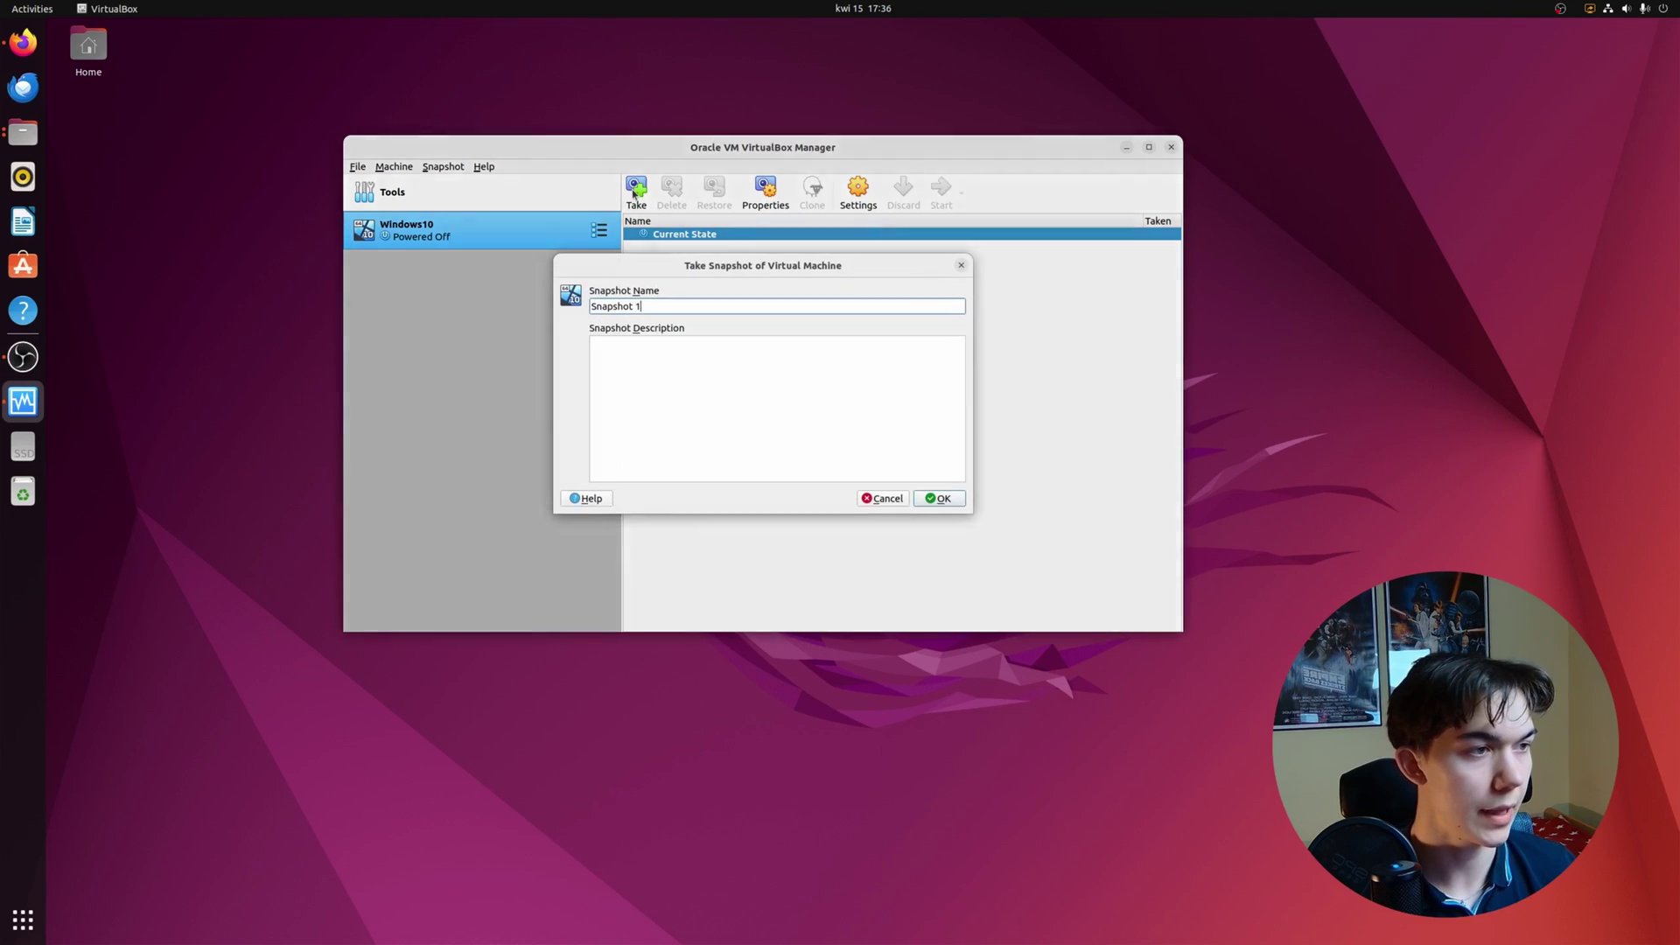
{"action": "left_click_drag", "start_coordinate": [647, 307], "coordinate": [550, 305]}
{"action": "type", "text": "F"}
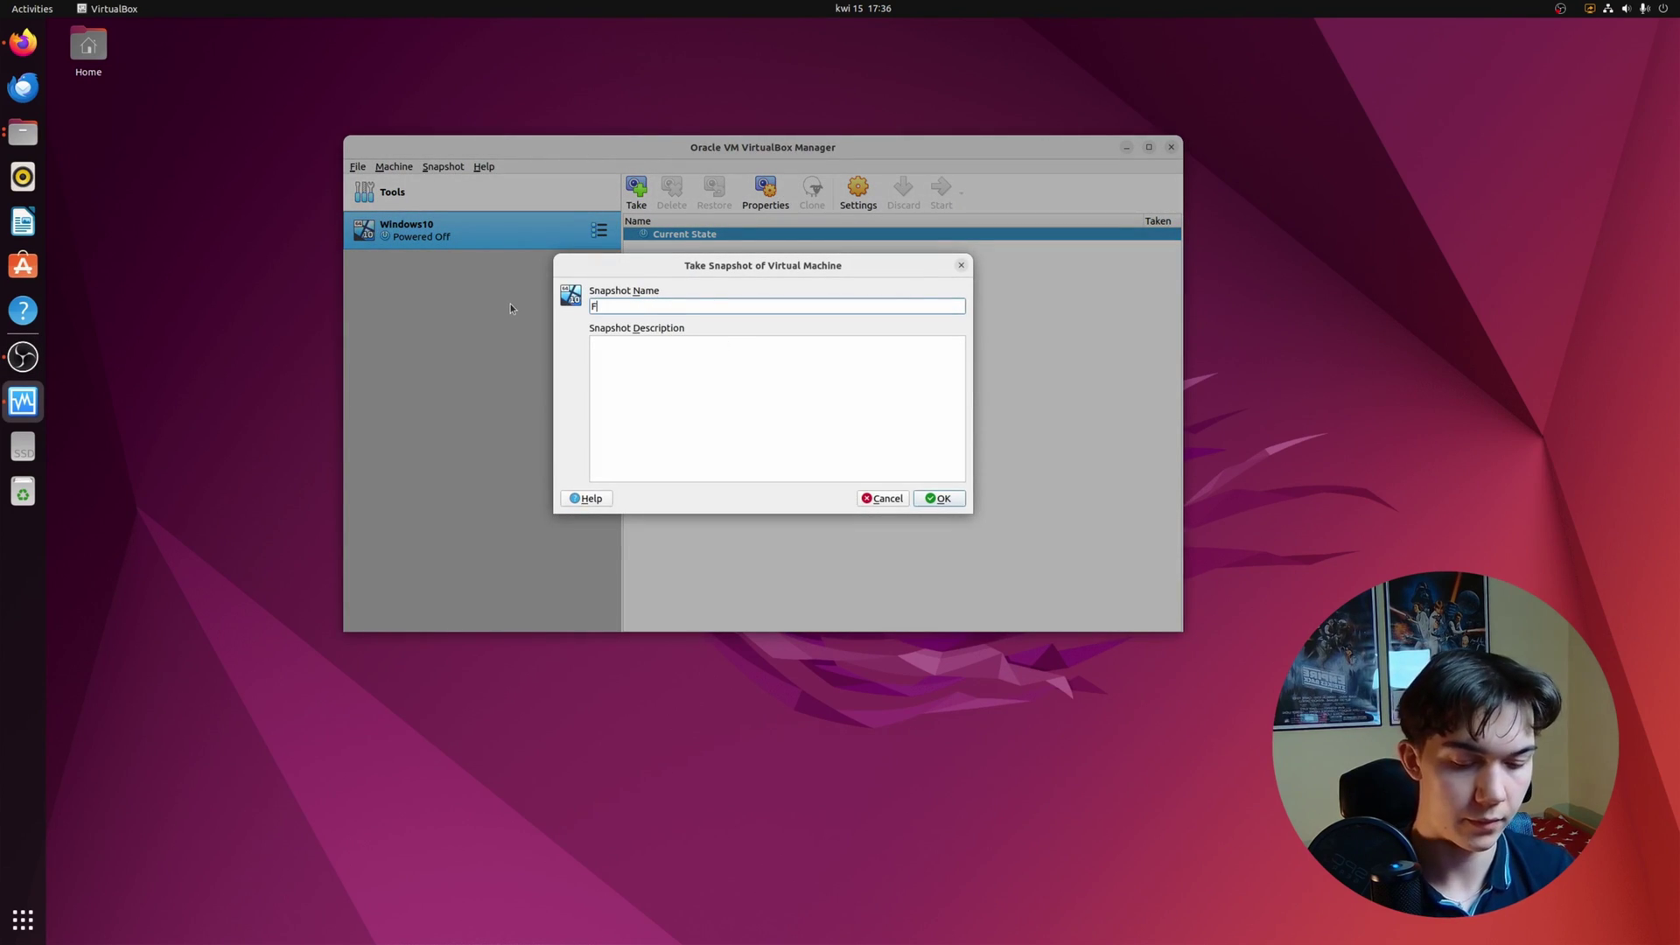
{"action": "type", "text": "resh_install_"}
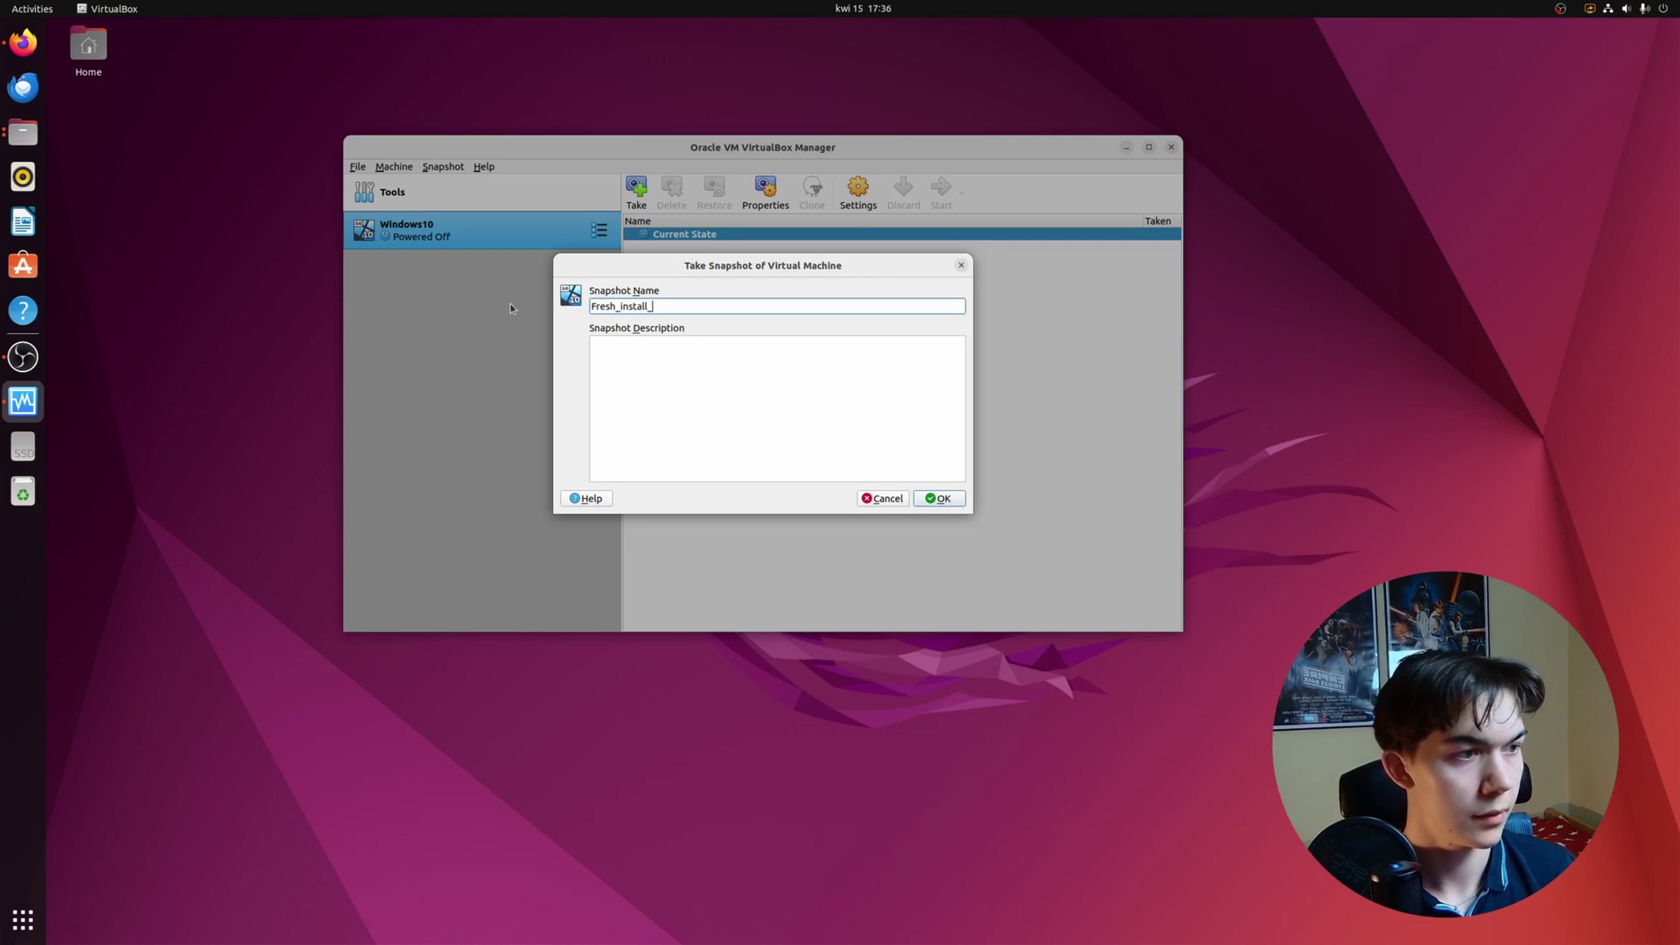
{"action": "key", "text": "BackSpace"}
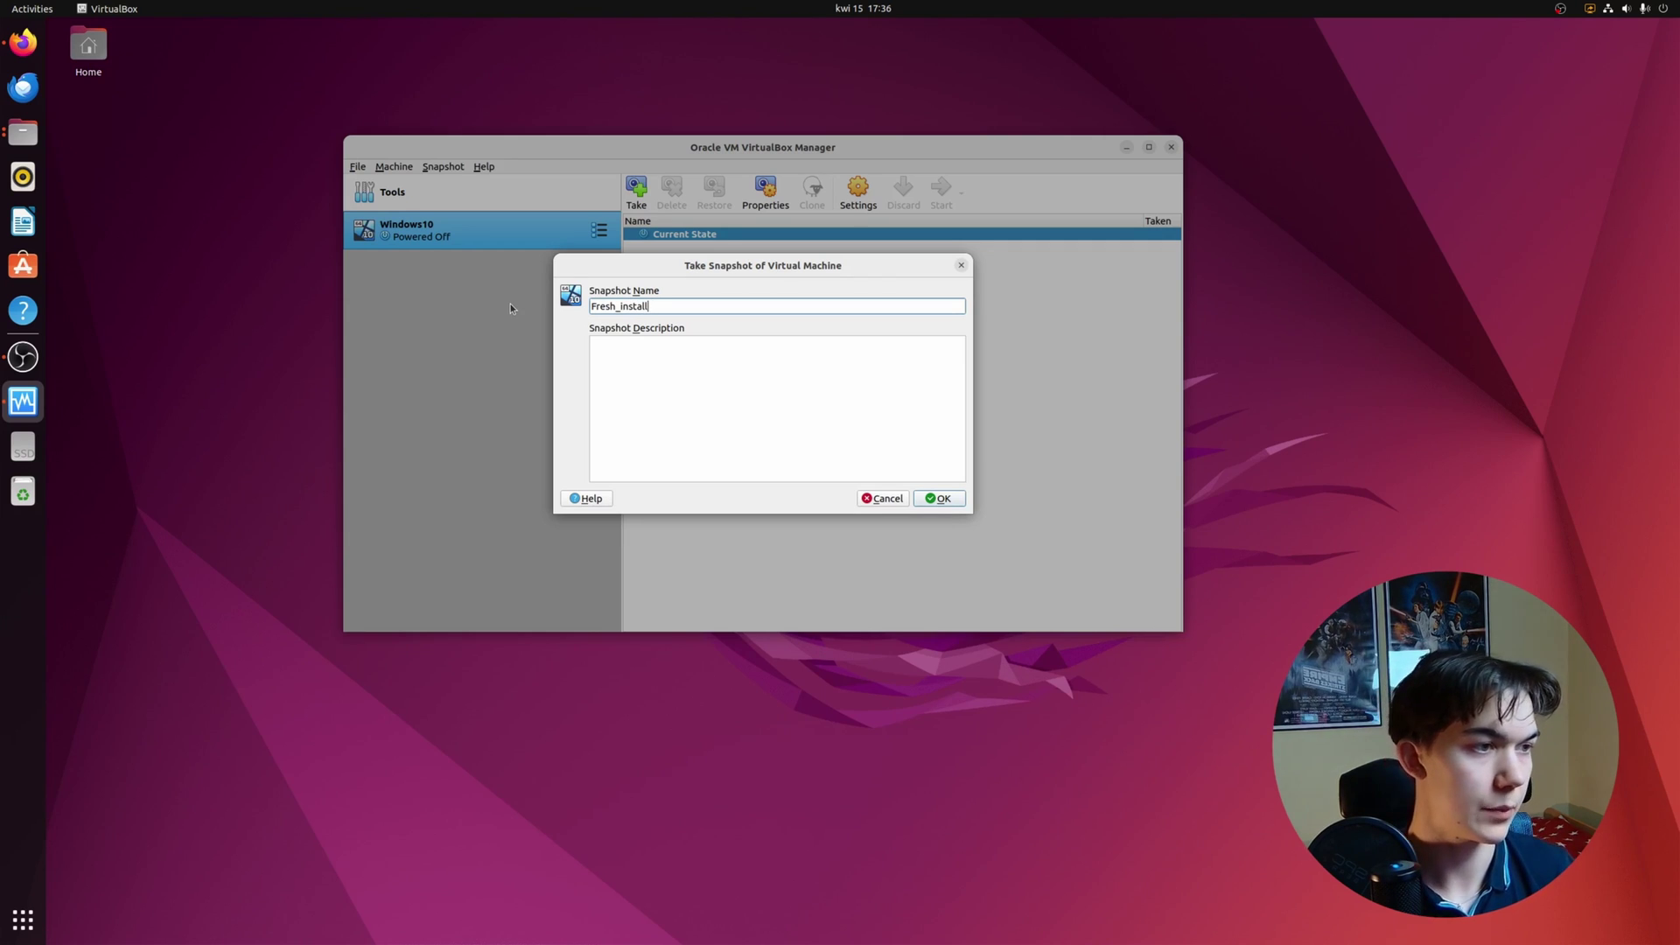
{"action": "left_click", "coordinate": [680, 346]}
{"action": "type", "text": "With "}
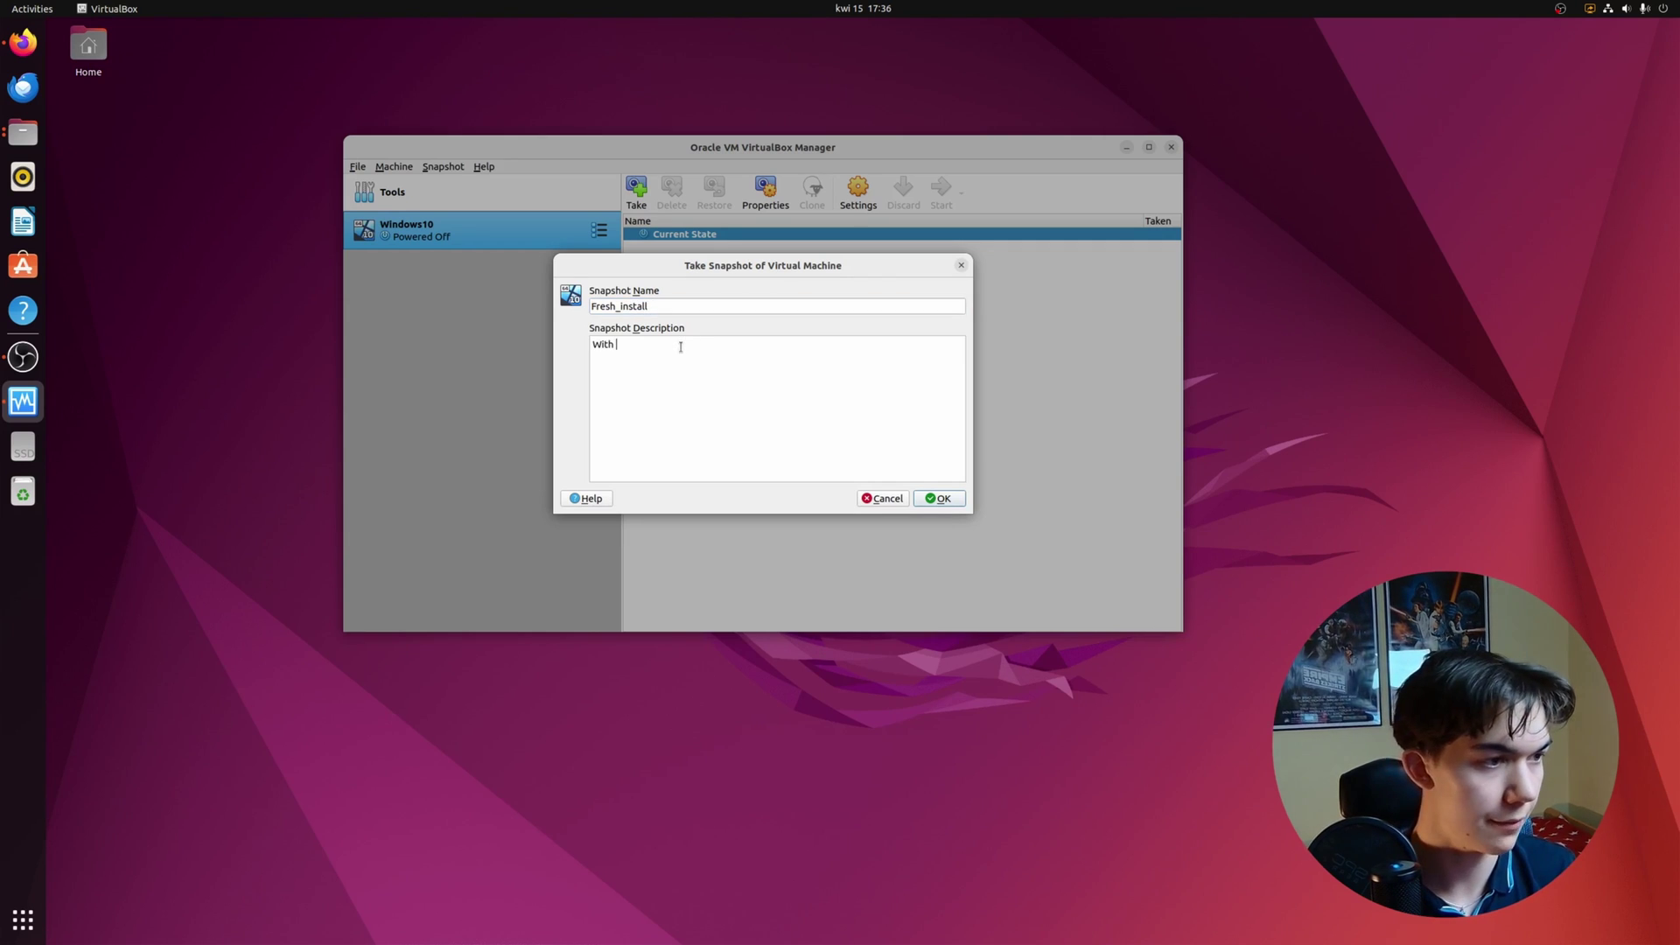
{"action": "type", "text": "Flare-VM"}
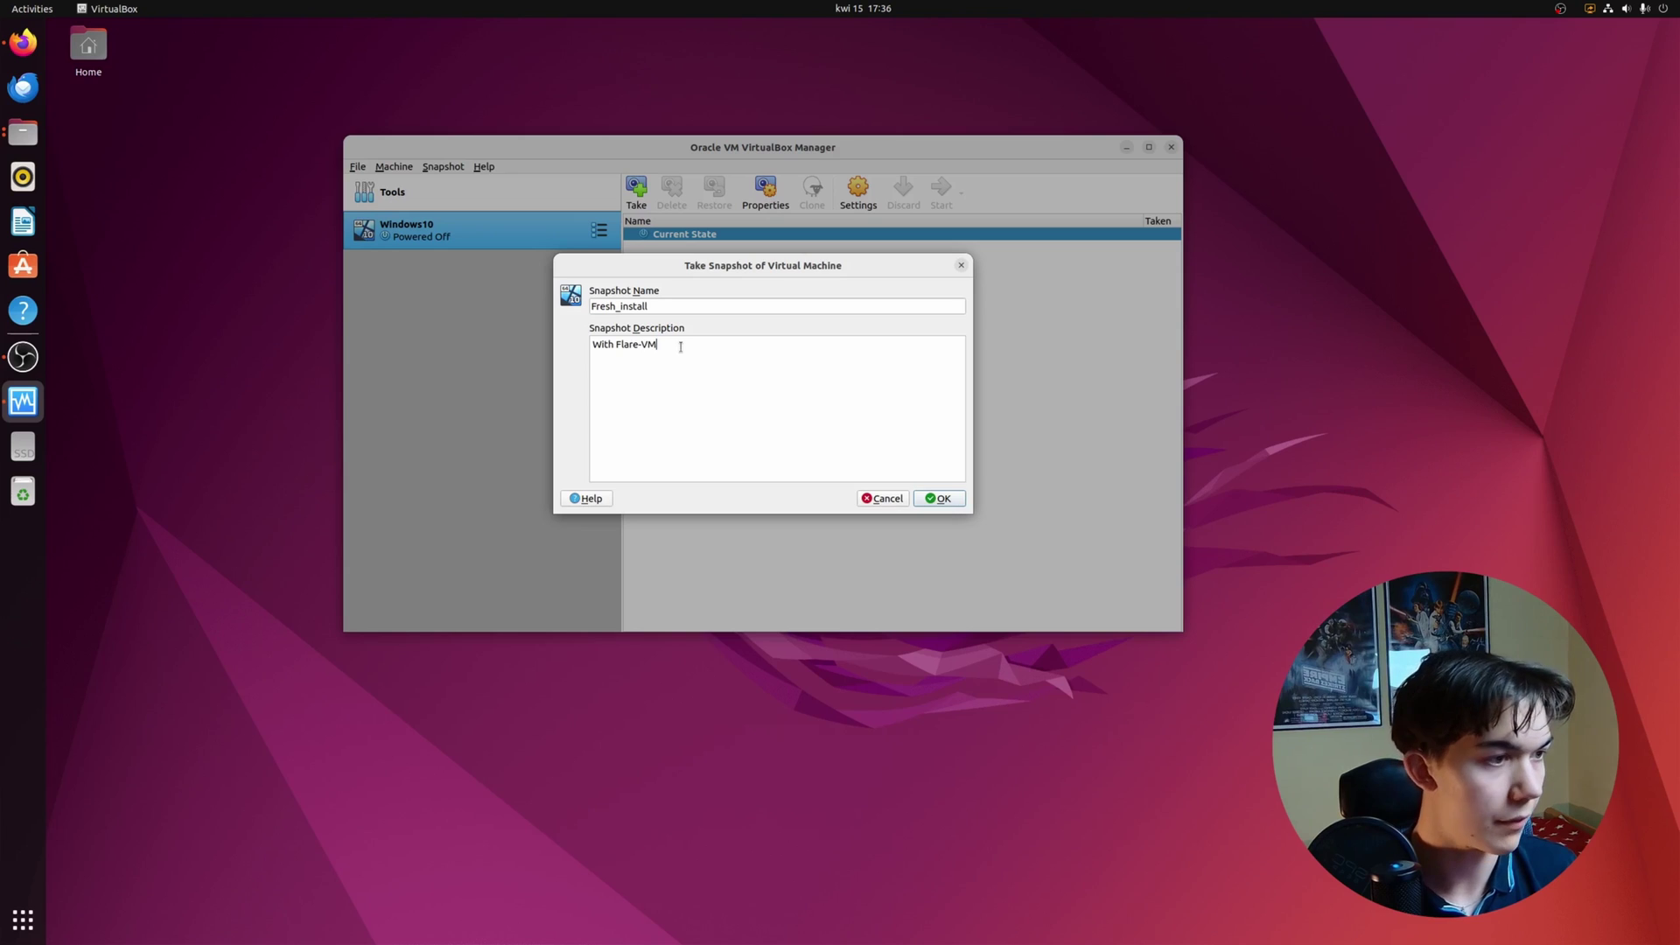
Step: Change the snapshot name to Flare_VM_install, clear the description and take the snapshot
{"action": "left_click_drag", "start_coordinate": [616, 306], "coordinate": [572, 310]}
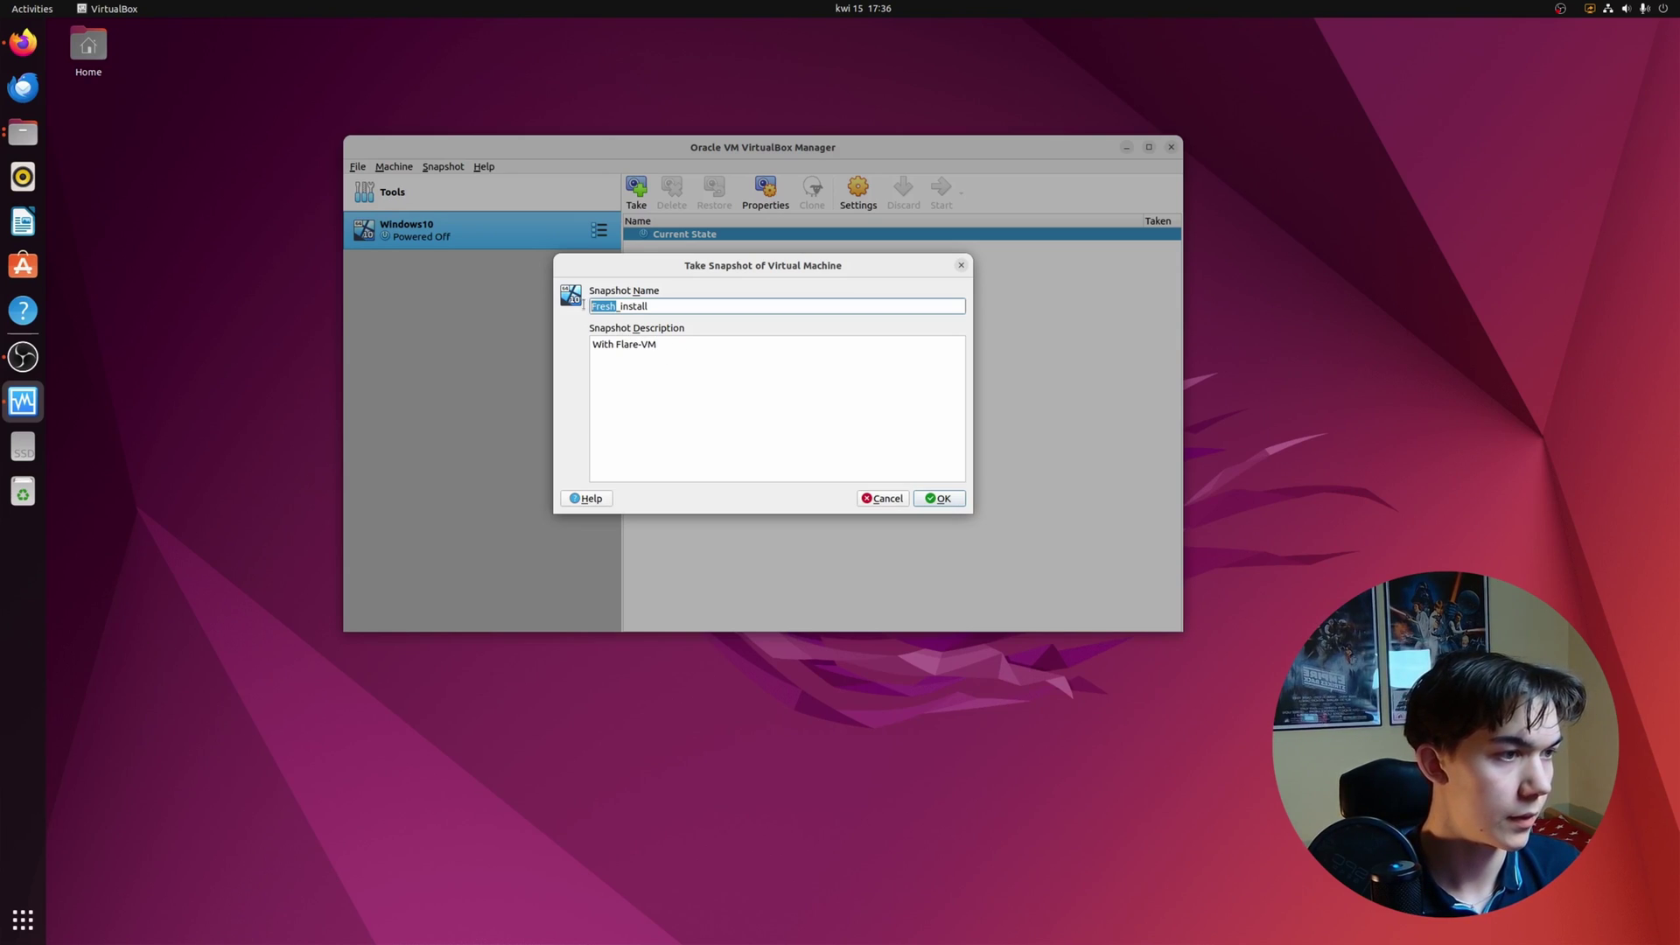
{"action": "type", "text": "Flare"}
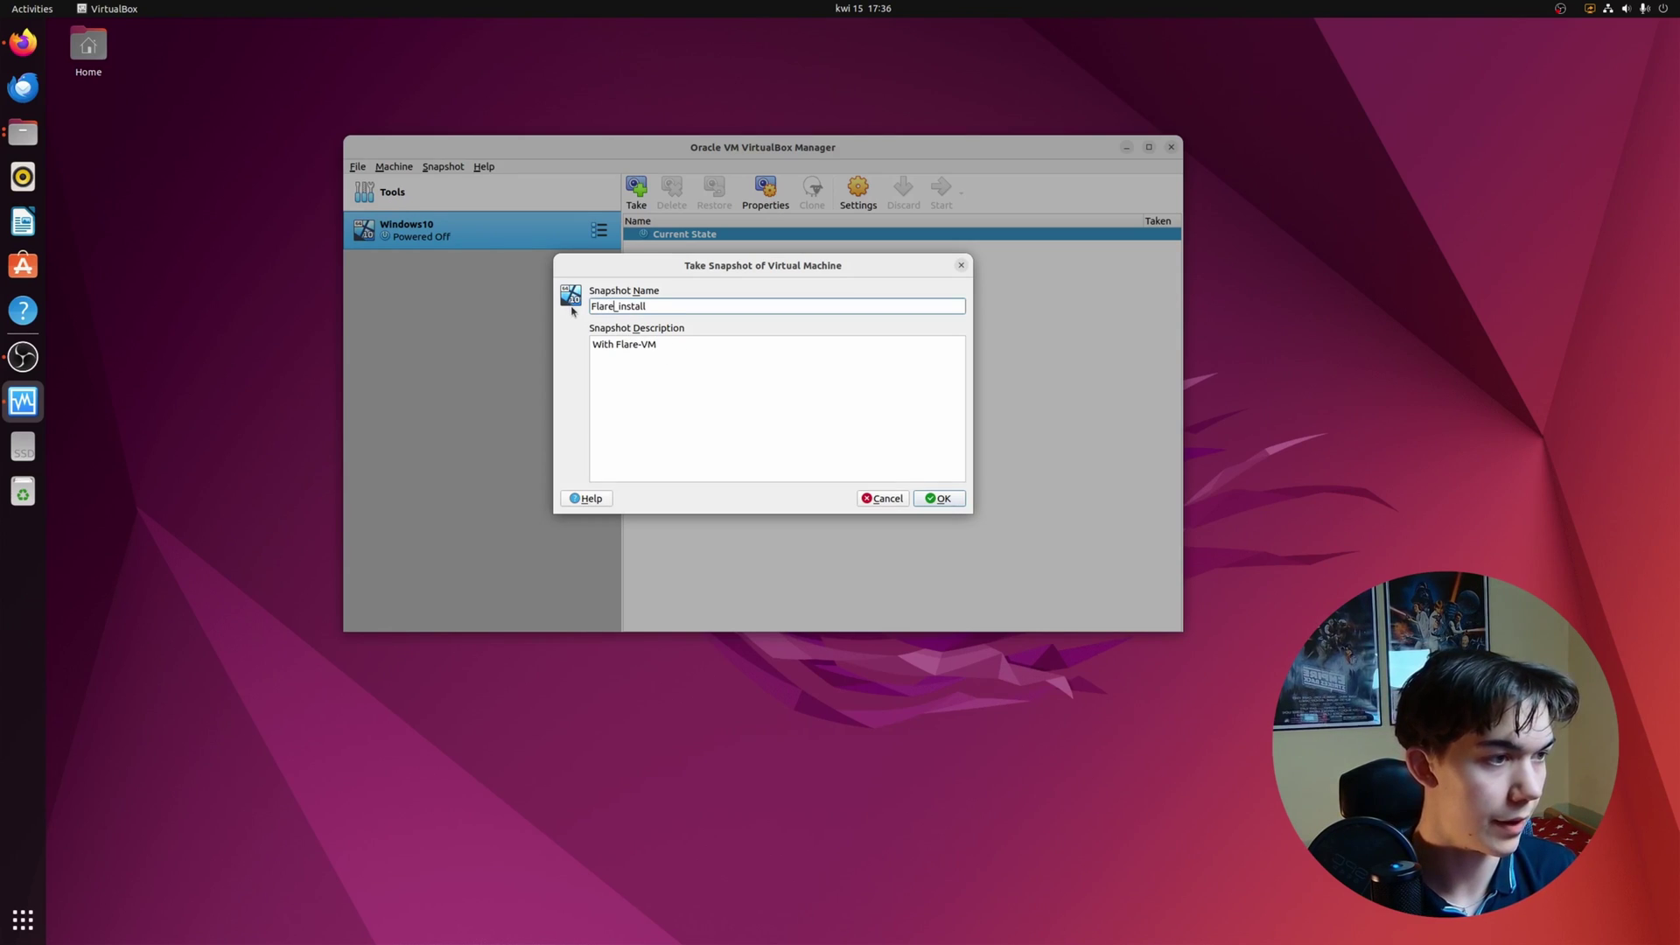
{"action": "type", "text": "_VM"}
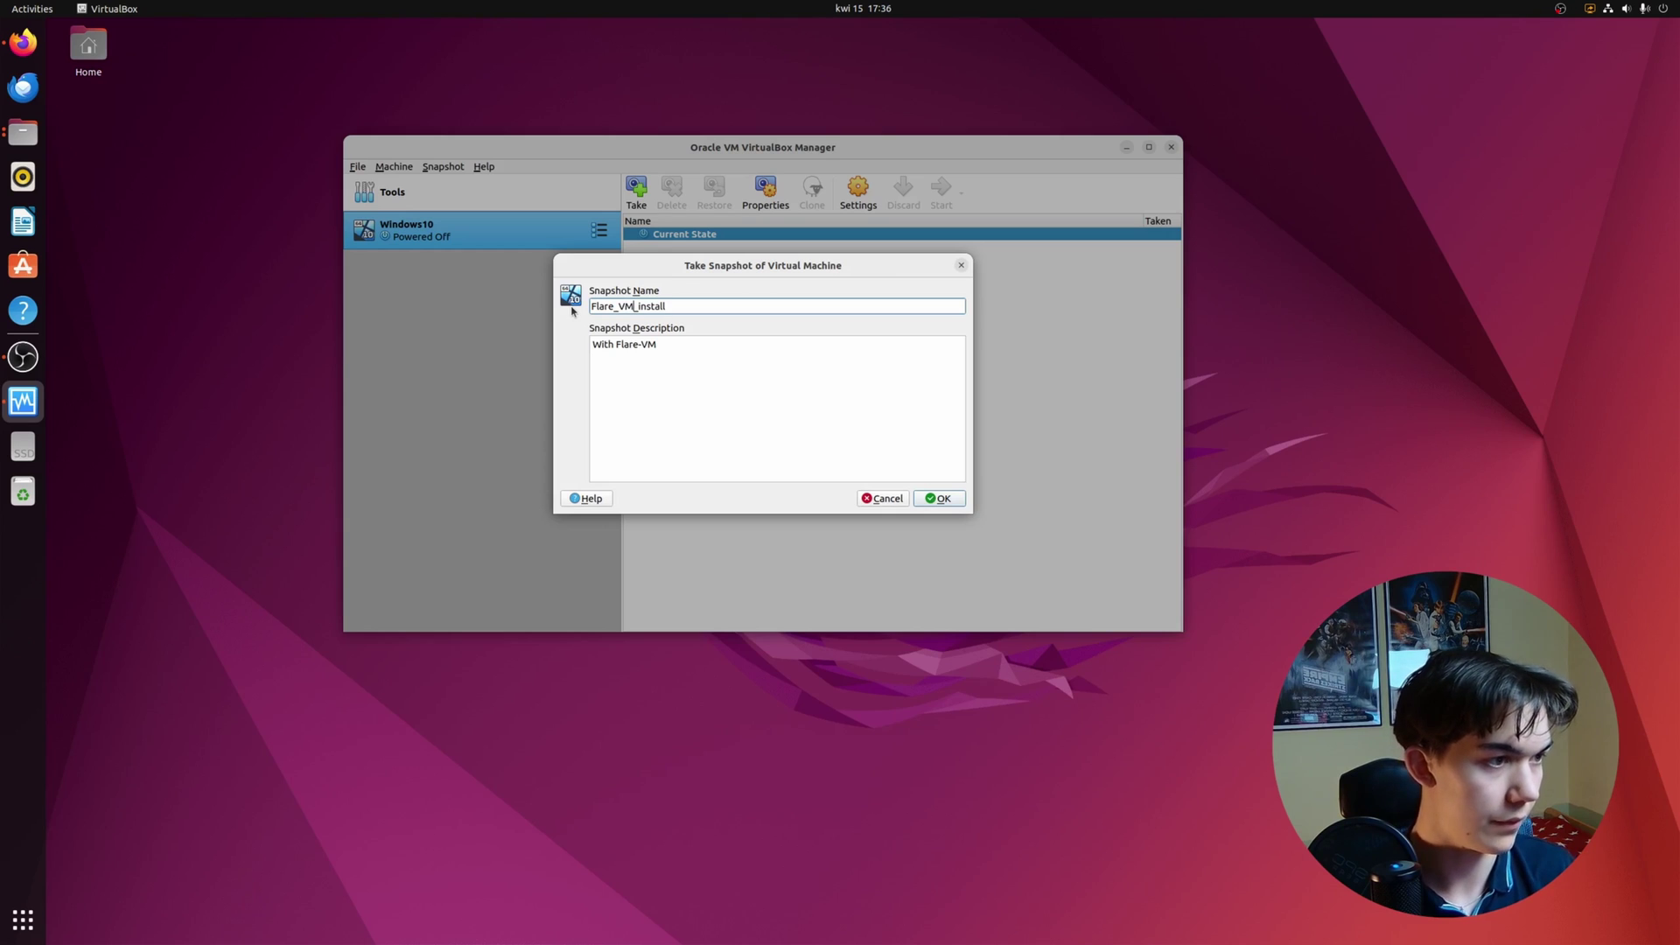
{"action": "key", "text": "Tab"}
{"action": "left_click_drag", "start_coordinate": [658, 345], "coordinate": [590, 345]}
{"action": "key", "text": "BackSpace"}
{"action": "left_click", "coordinate": [938, 498]}
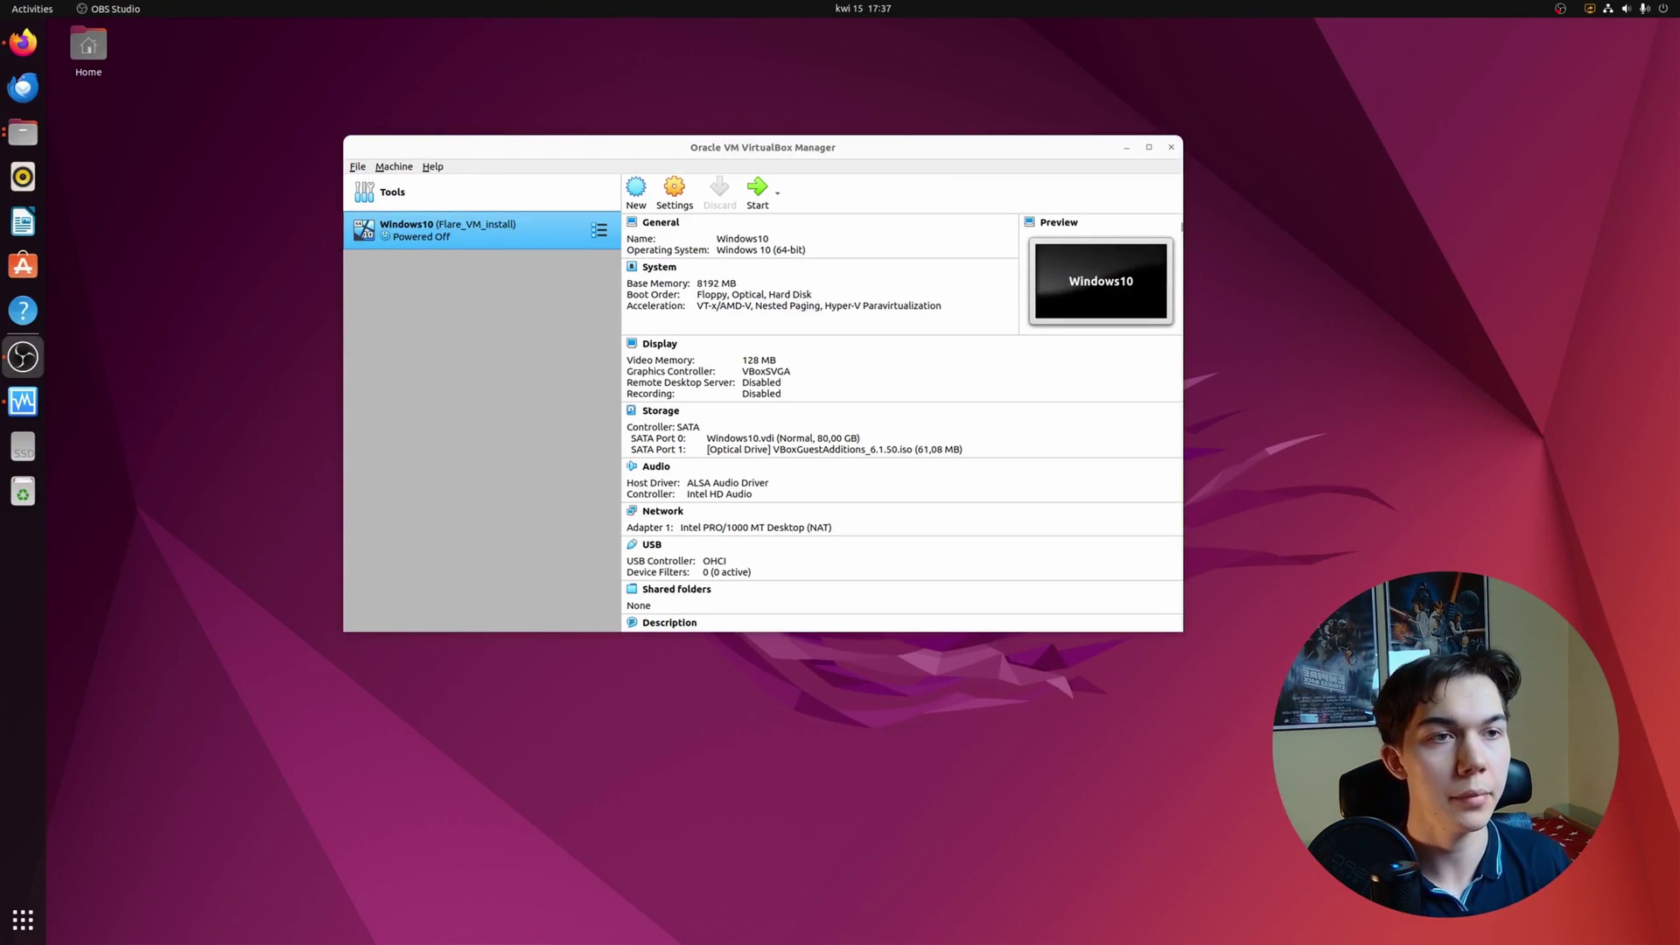
Step: Import the remnux-v7-focal-virtualbox.ova appliance from the Downloads folder into VirtualBox with its suggested settings
{"action": "left_click", "coordinate": [22, 132]}
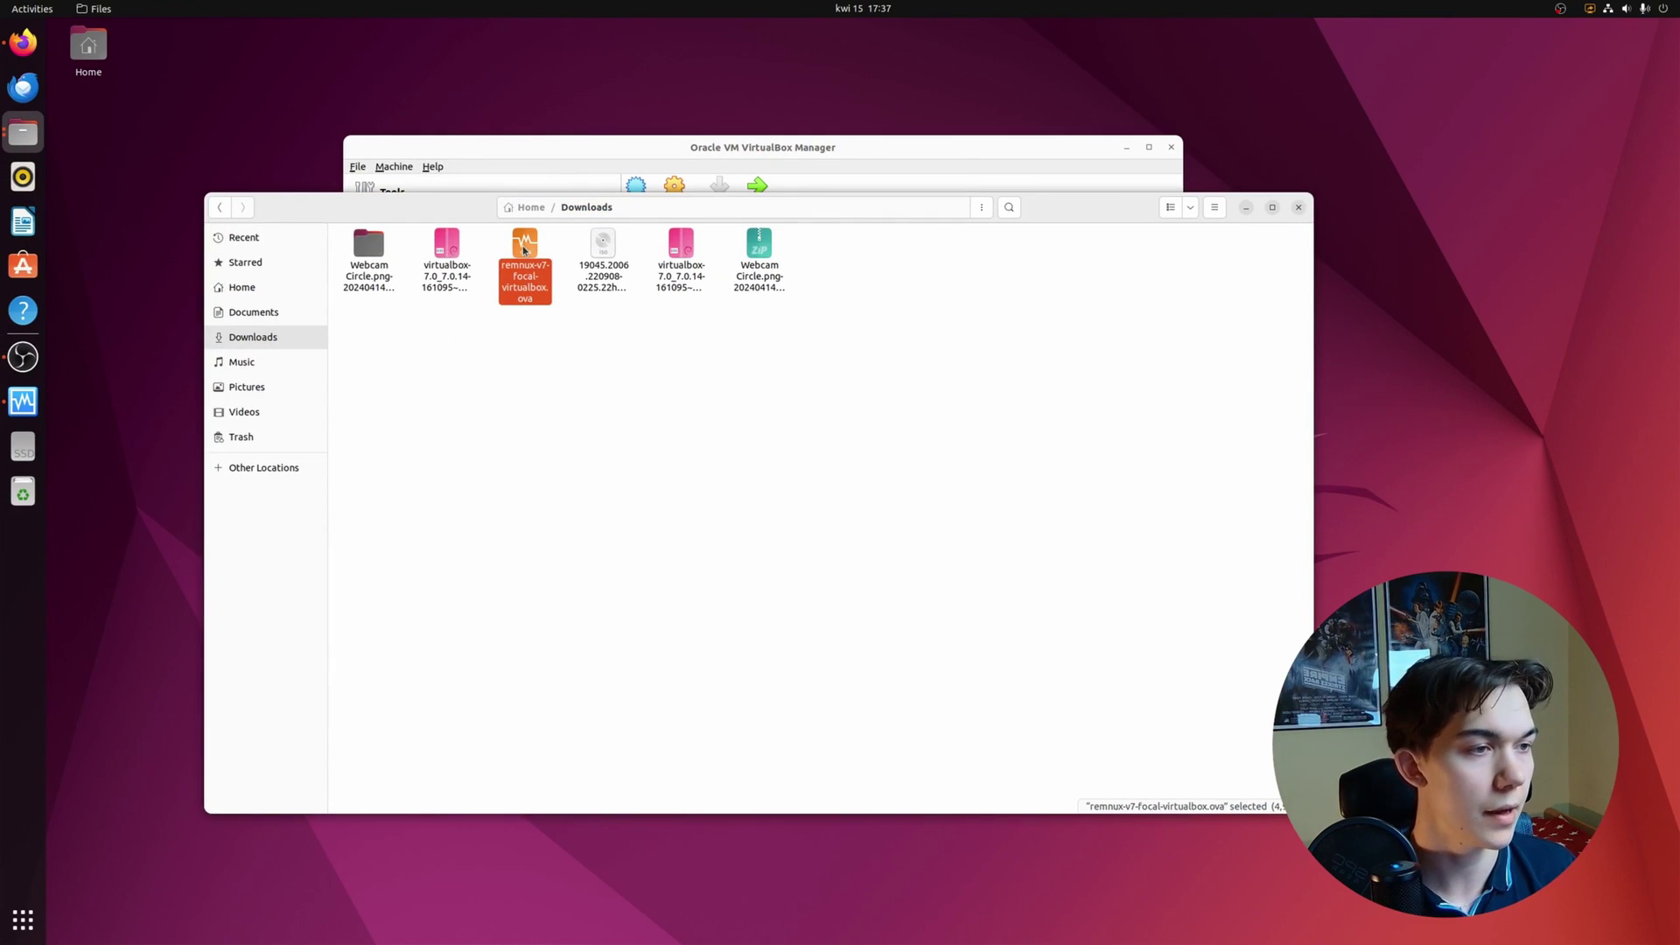
{"action": "double_click", "coordinate": [523, 251]}
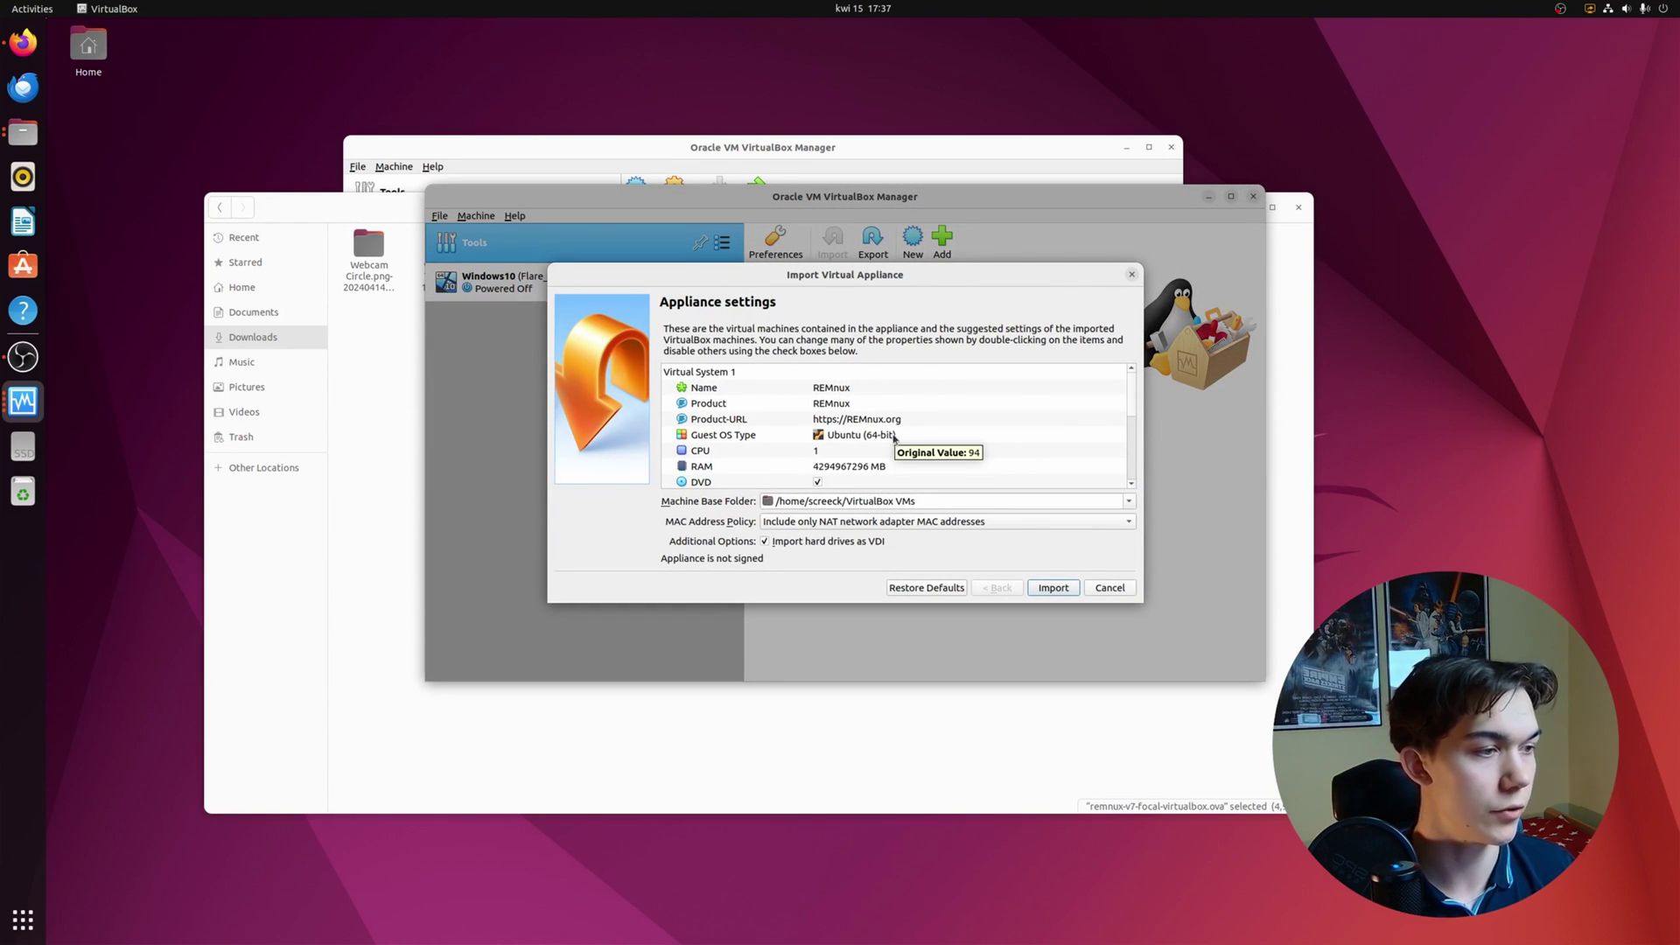
{"action": "left_click", "coordinate": [1055, 589]}
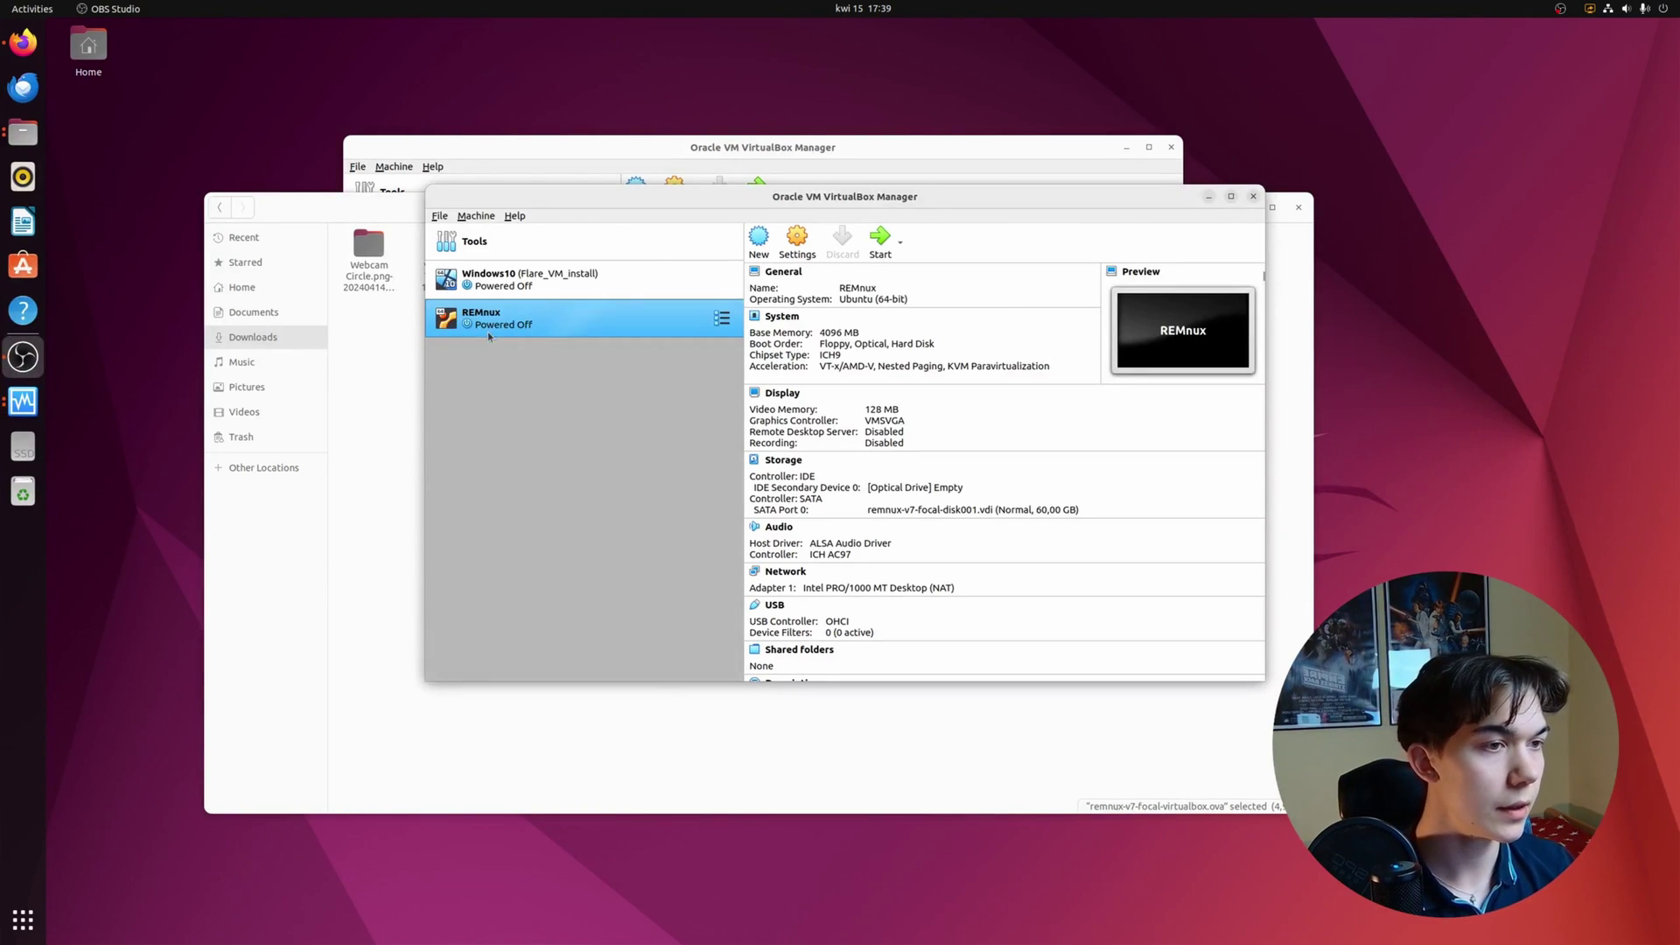
Step: Close the file manager, start the REMnux virtual machine and maximize its window
{"action": "left_click", "coordinate": [1299, 207]}
{"action": "double_click", "coordinate": [640, 308]}
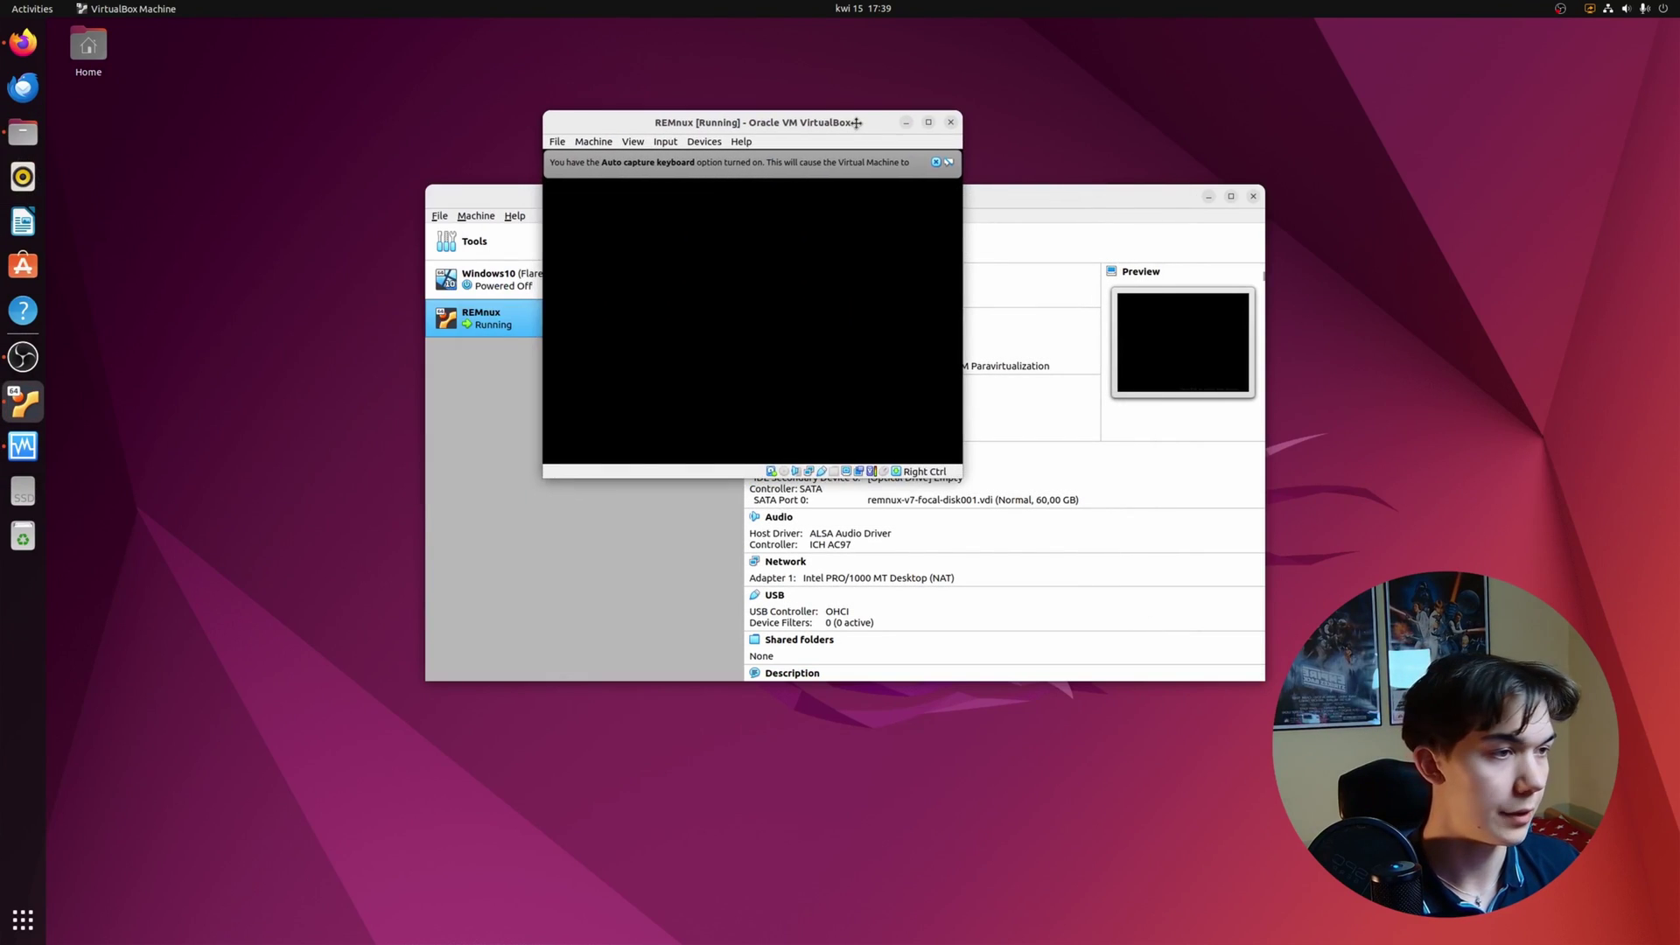
{"action": "left_click", "coordinate": [988, 163]}
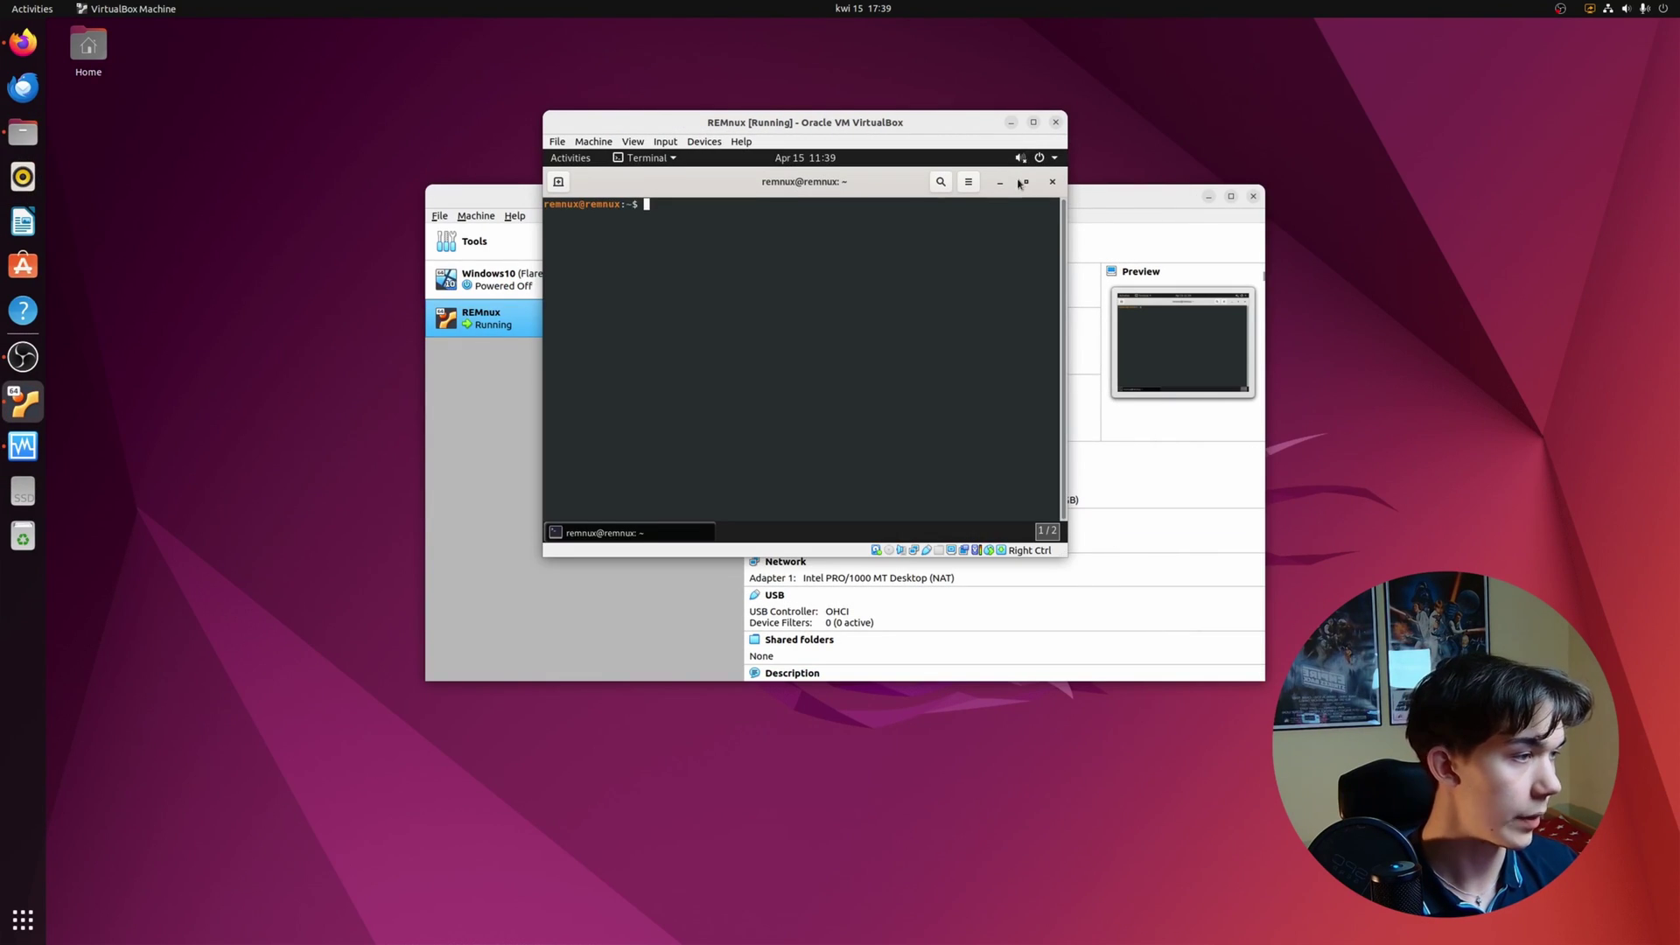
{"action": "left_click", "coordinate": [1033, 121]}
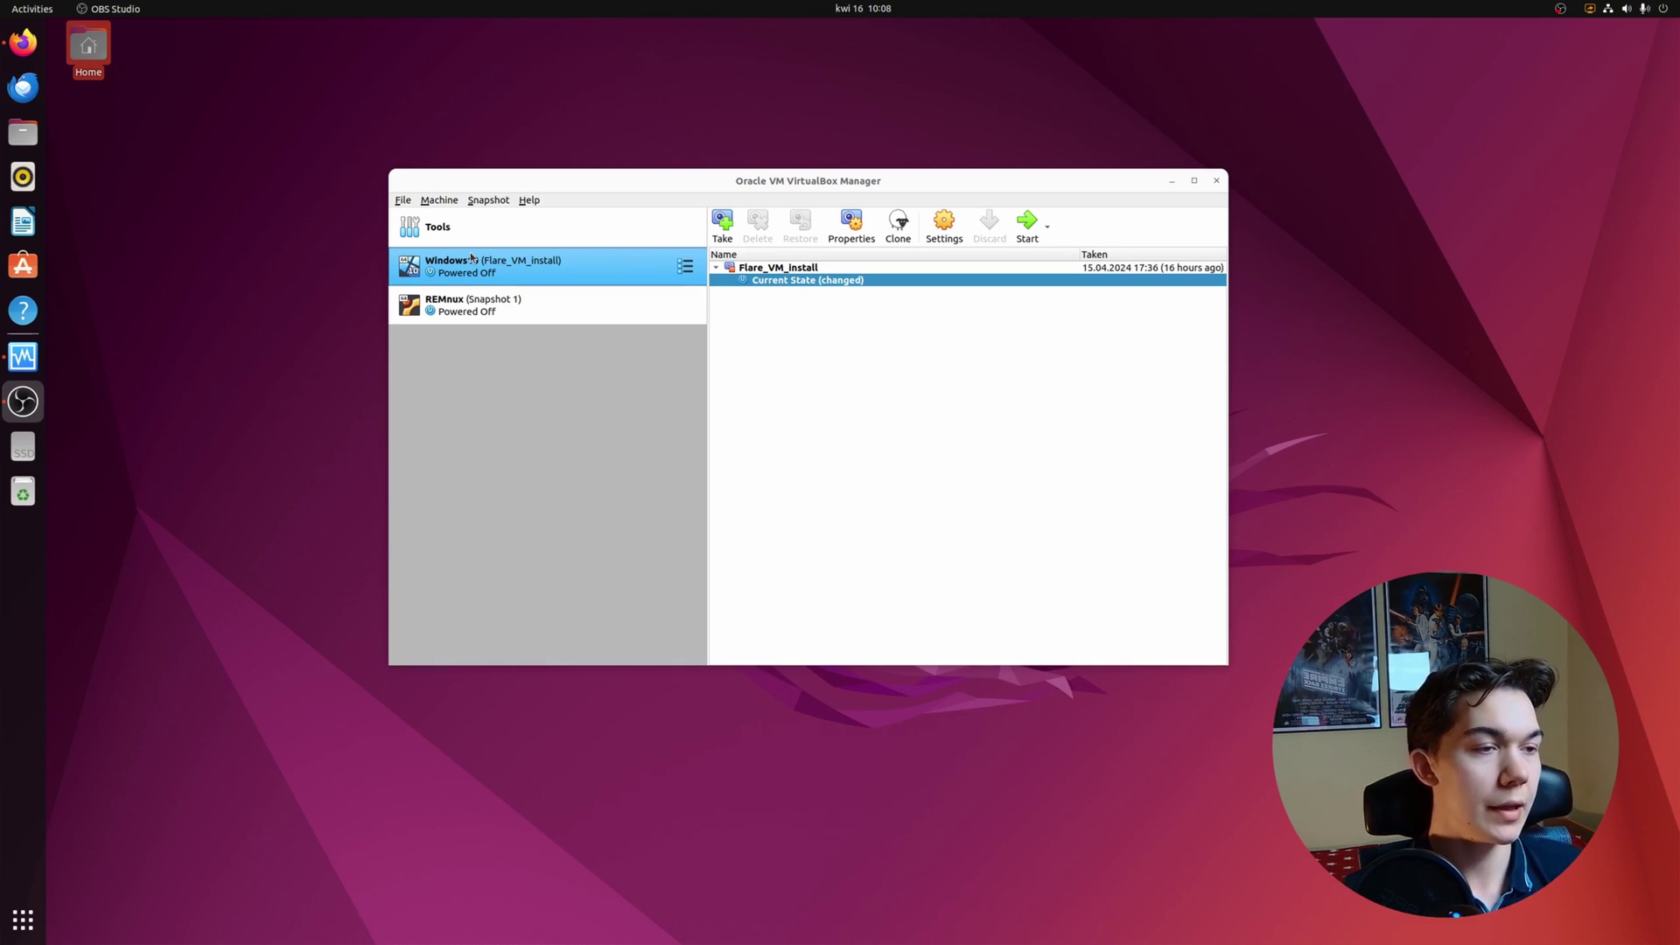
{"action": "left_click", "coordinate": [442, 322]}
{"action": "left_click", "coordinate": [547, 268]}
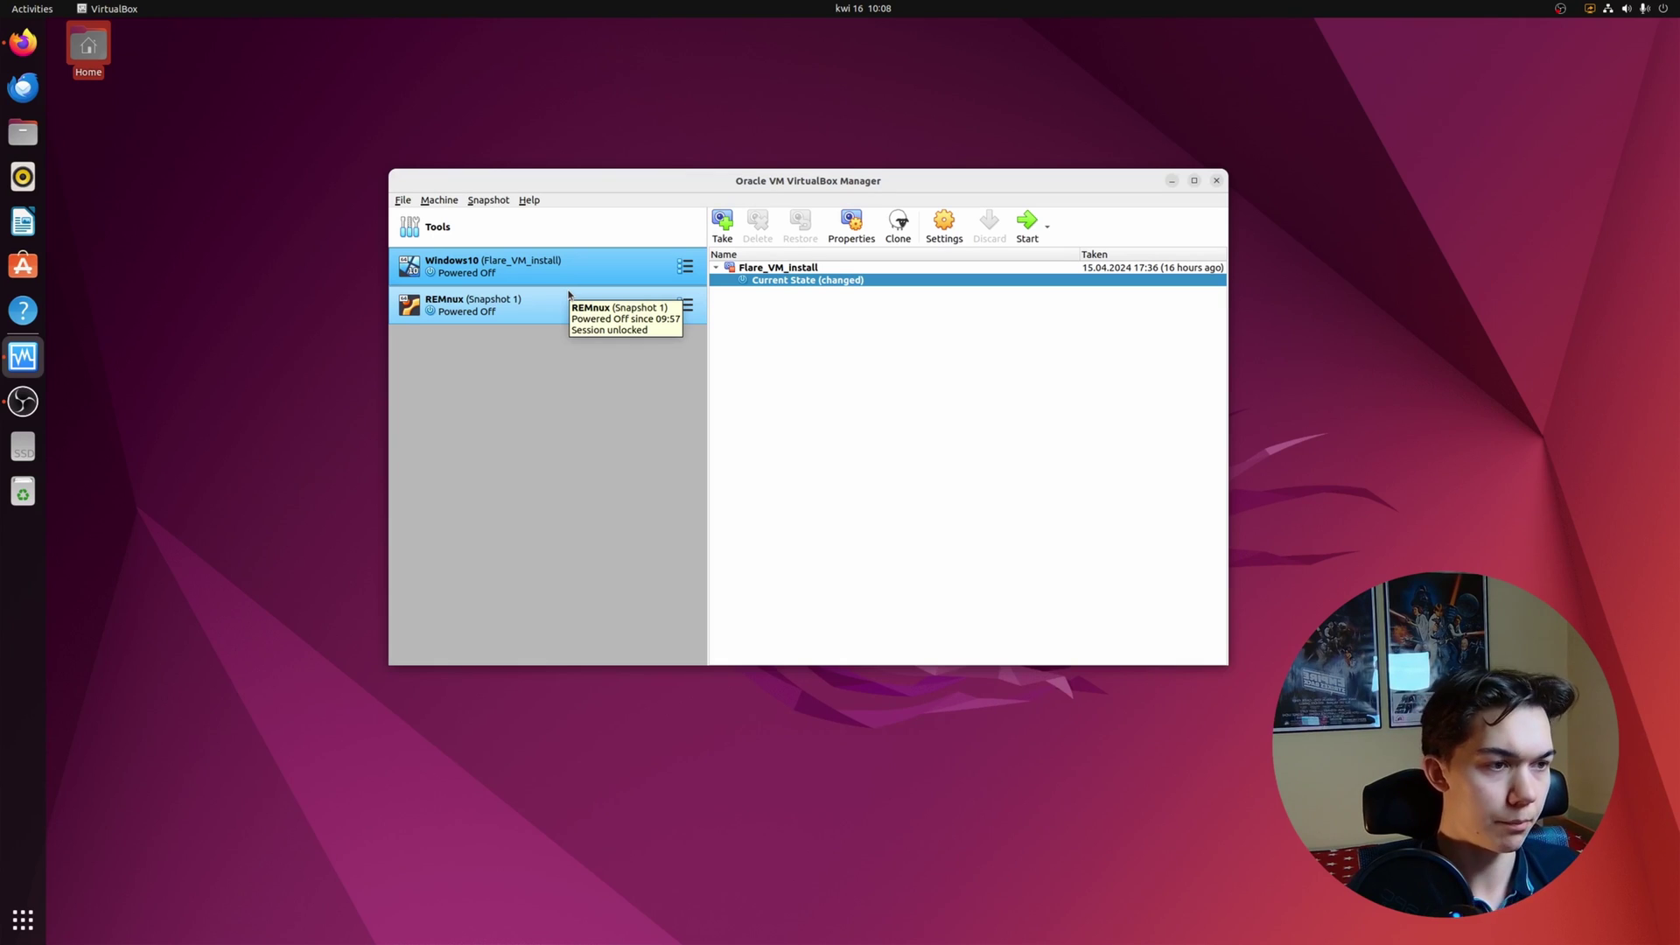
{"action": "left_click", "coordinate": [23, 402]}
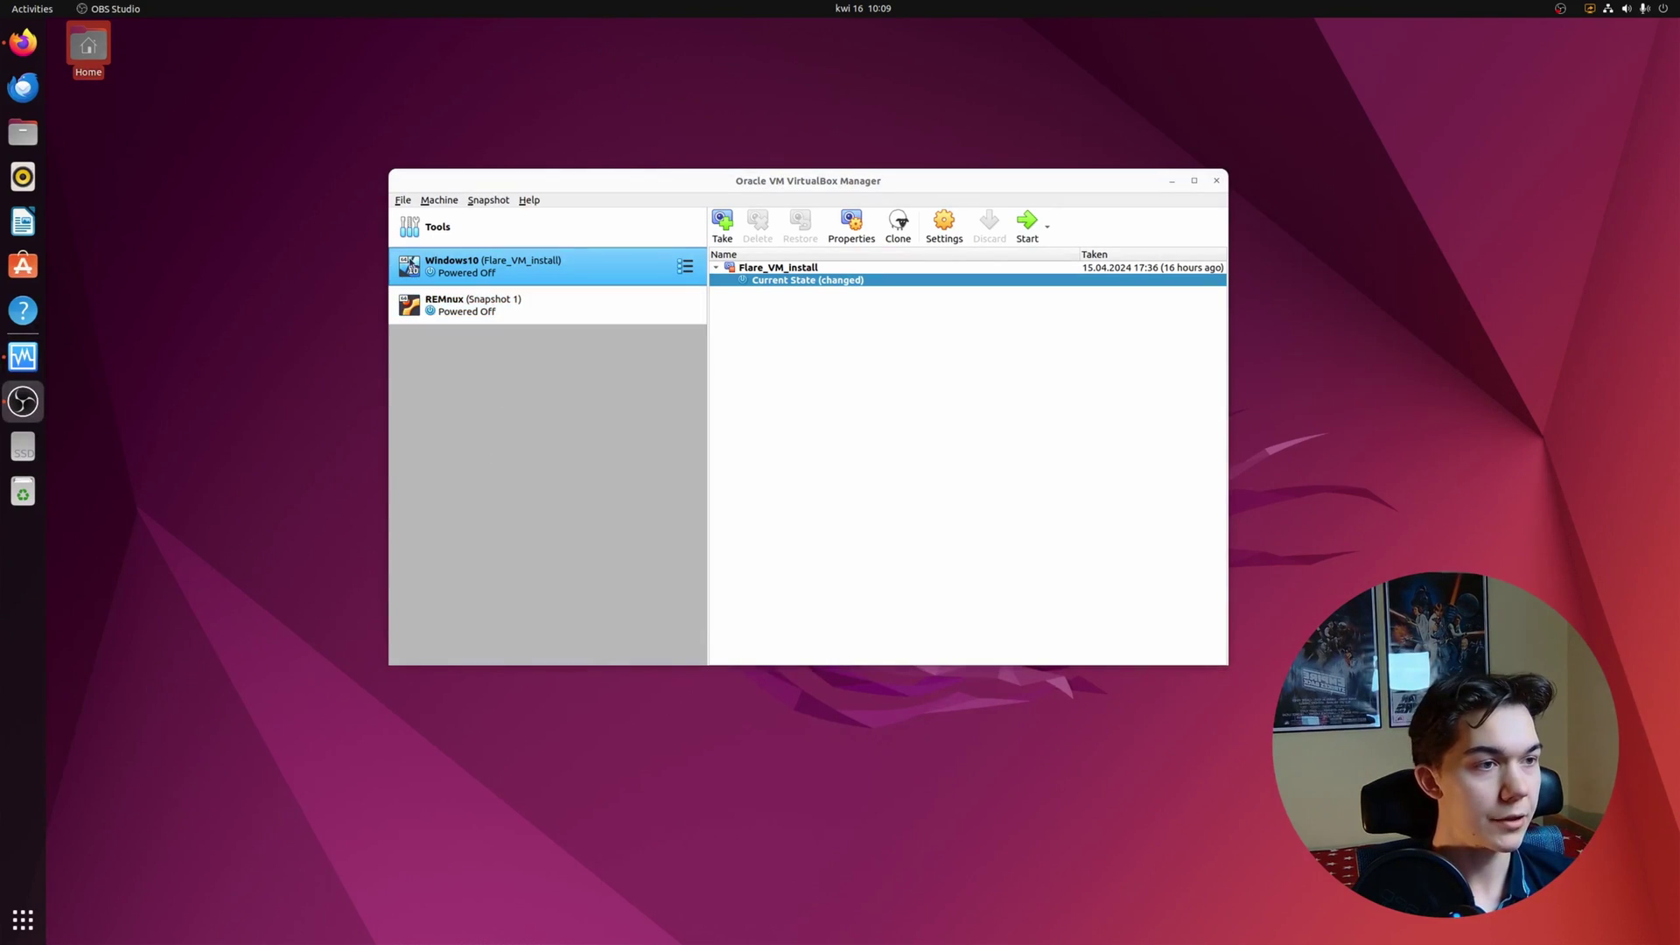
Step: Open the Host Network Manager and examine the adapter and DHCP server settings of vboxnet0
{"action": "left_click", "coordinate": [403, 201]}
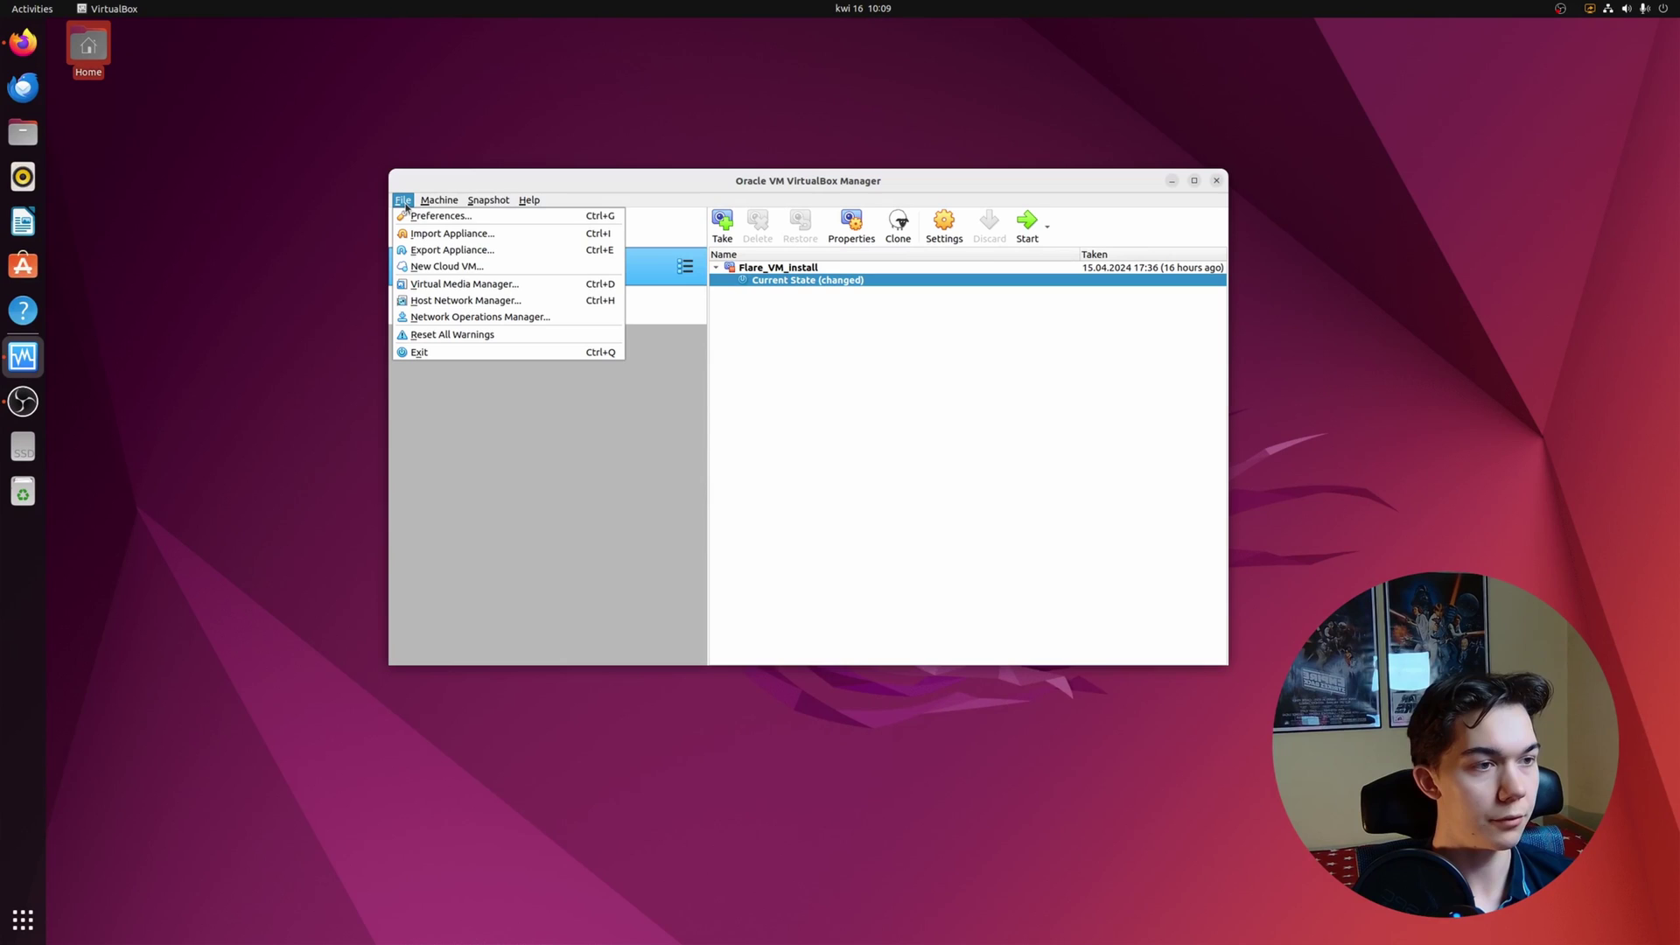
{"action": "left_click", "coordinate": [422, 302]}
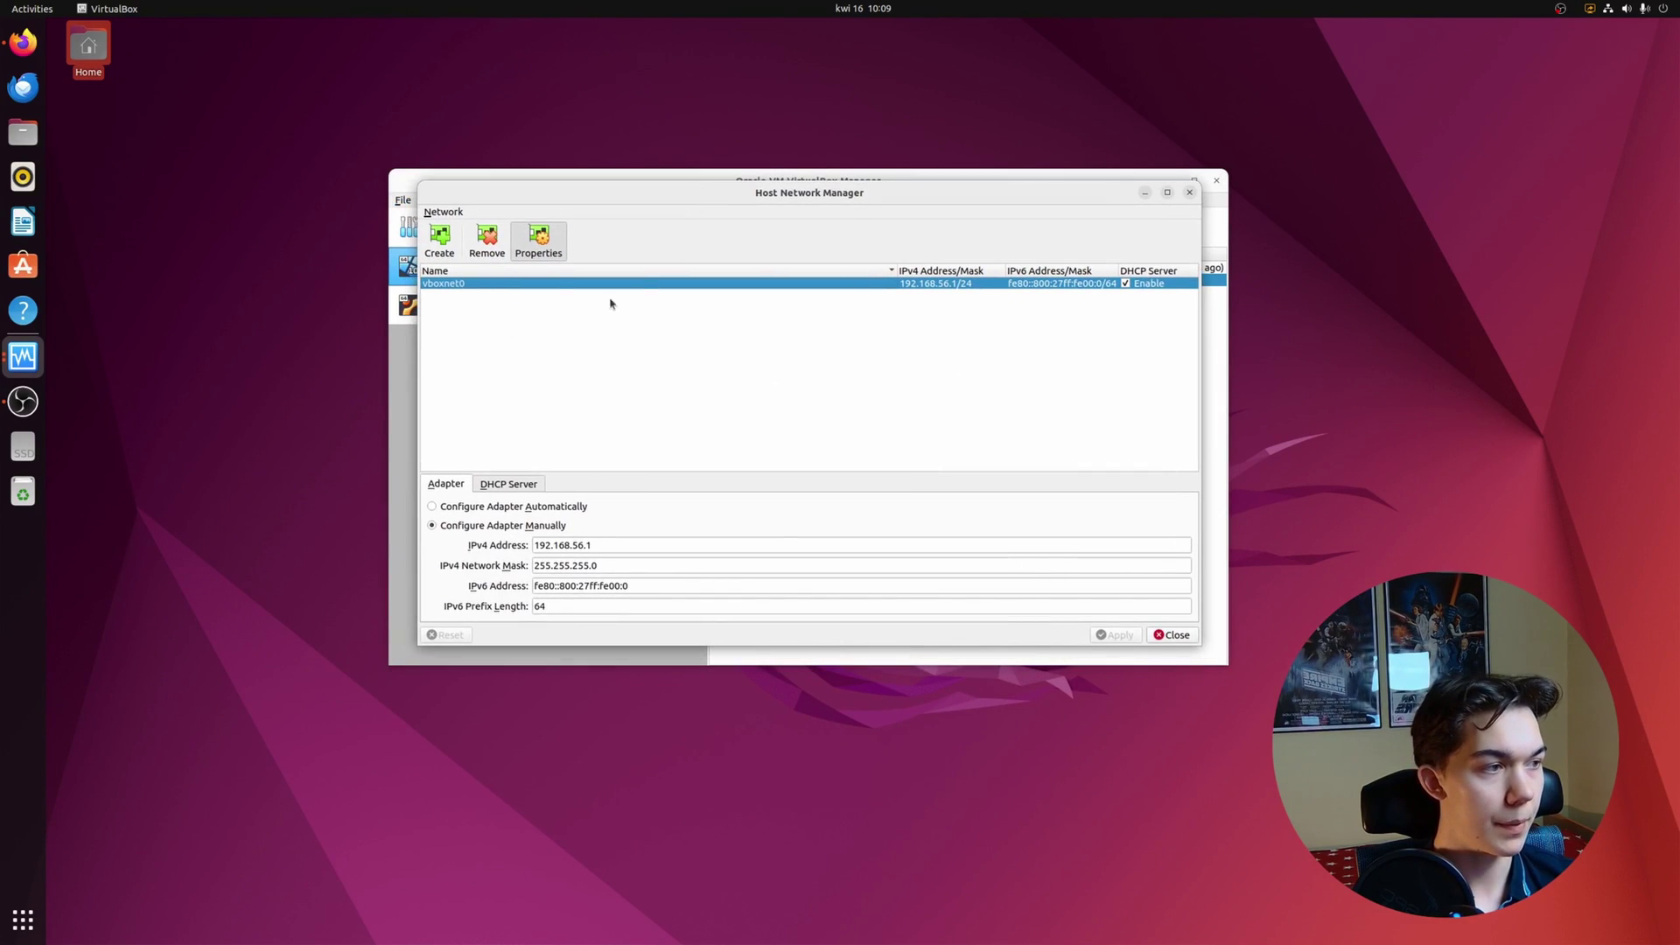
{"action": "mouse_move", "coordinate": [465, 289]}
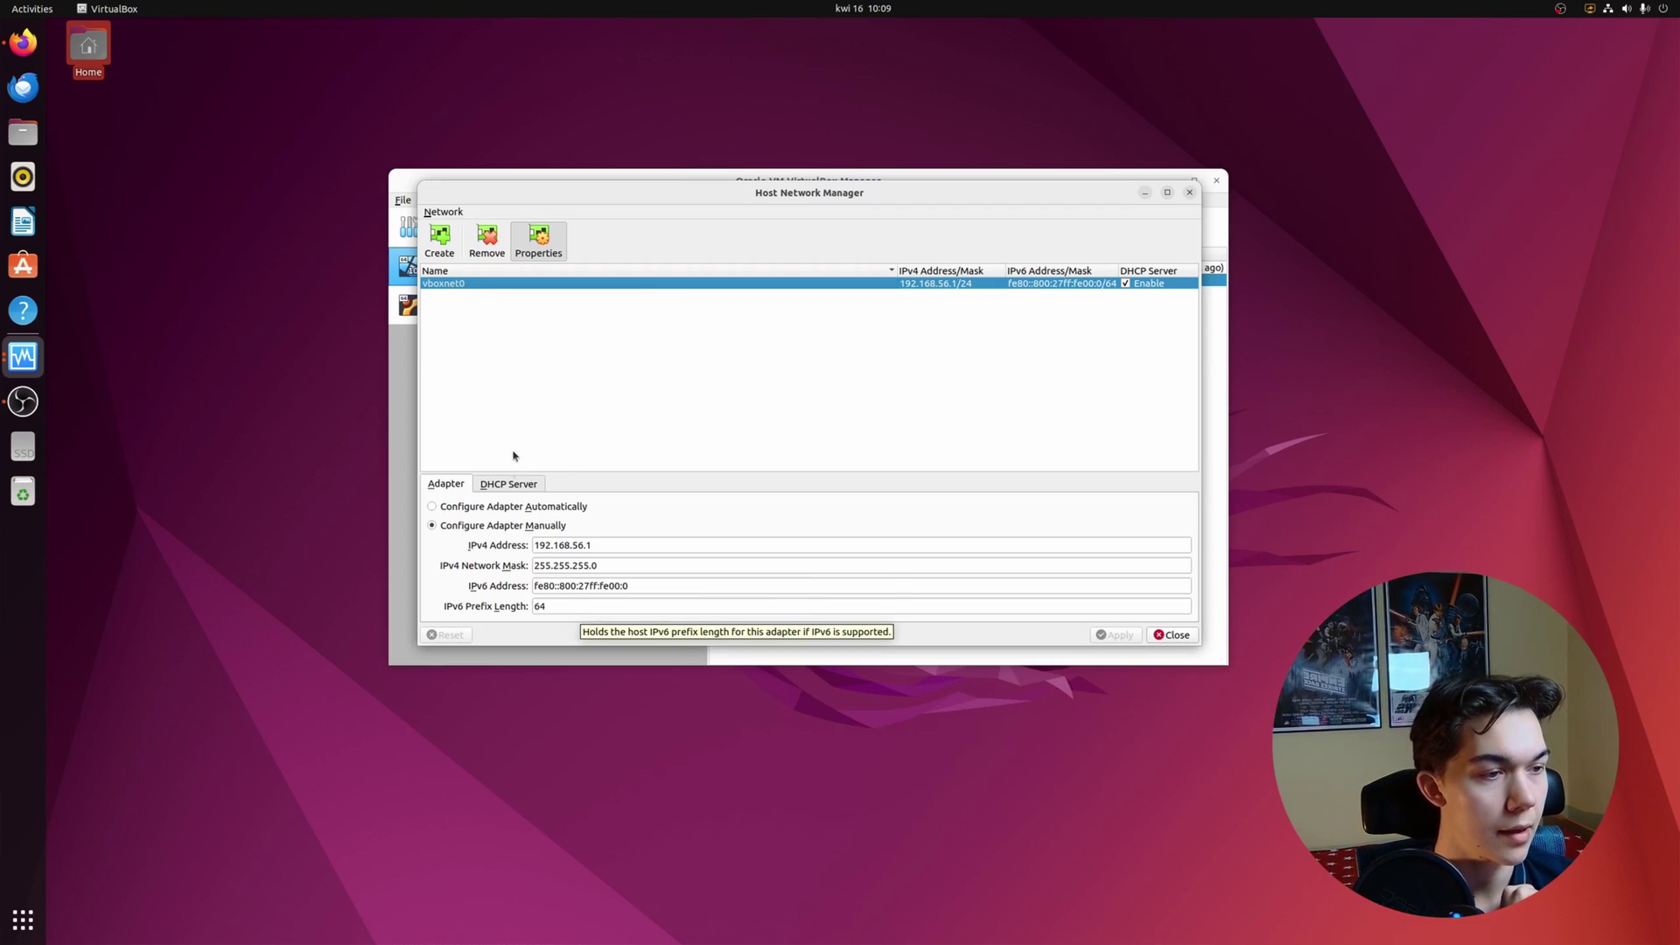
{"action": "left_click", "coordinate": [507, 483]}
{"action": "key", "text": "ctrl+Tab"}
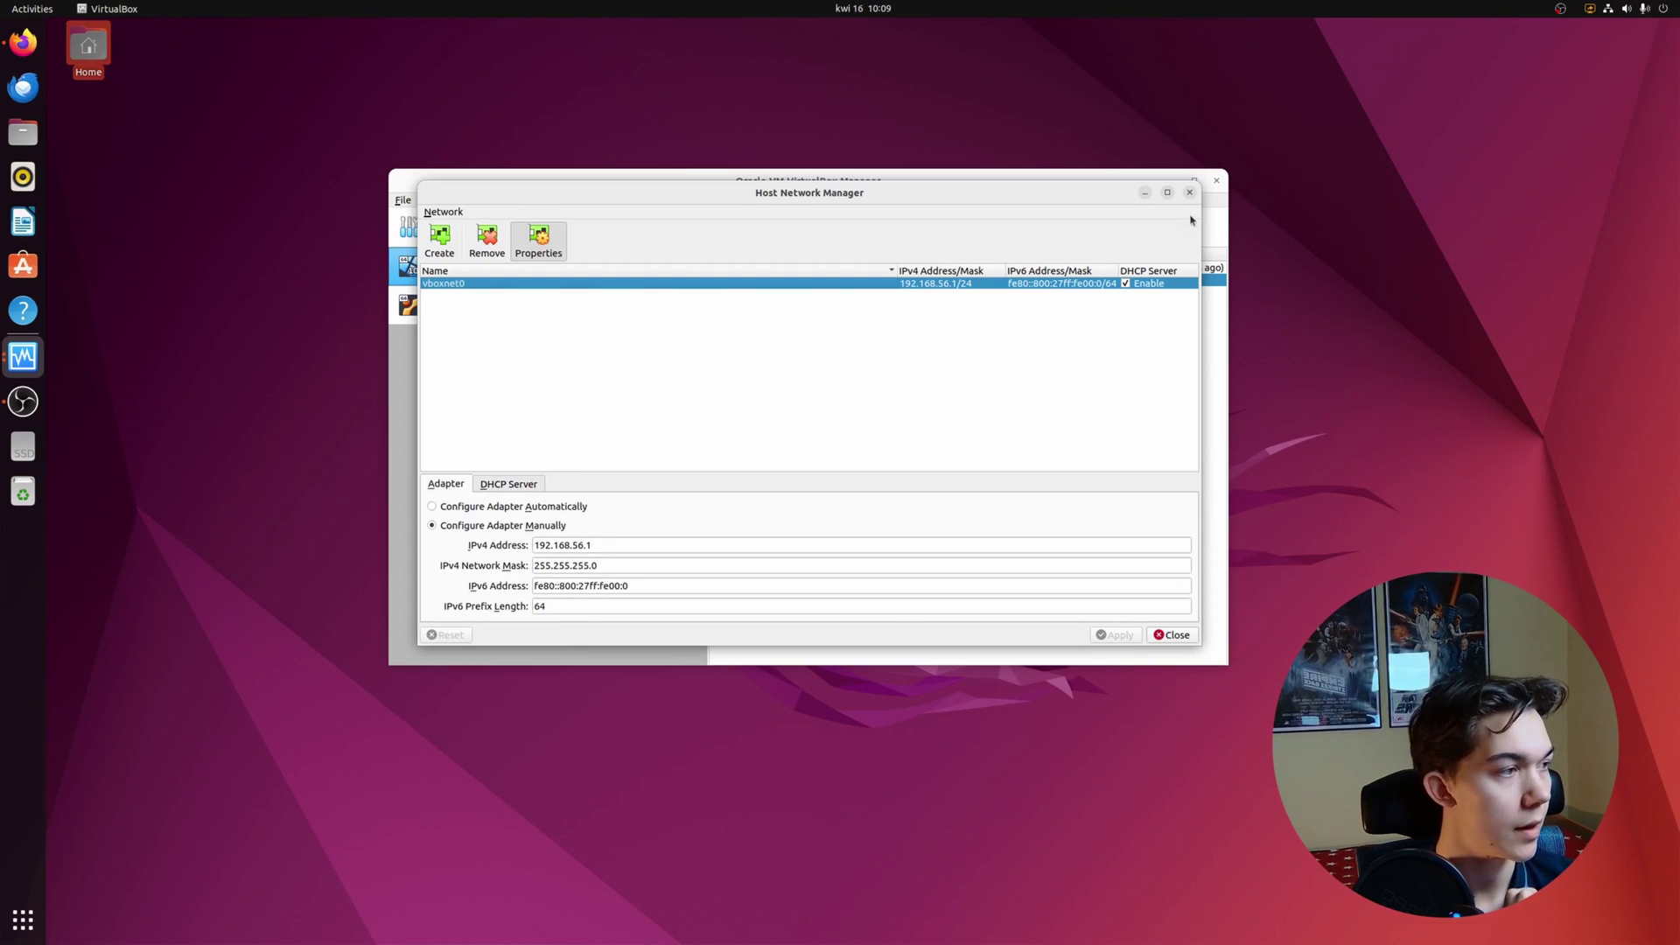
Step: Close the Host Network Manager and review the Adapter 1 and Adapter 2 network settings of the Windows10 virtual machine, including the advanced options
{"action": "key", "text": "Escape"}
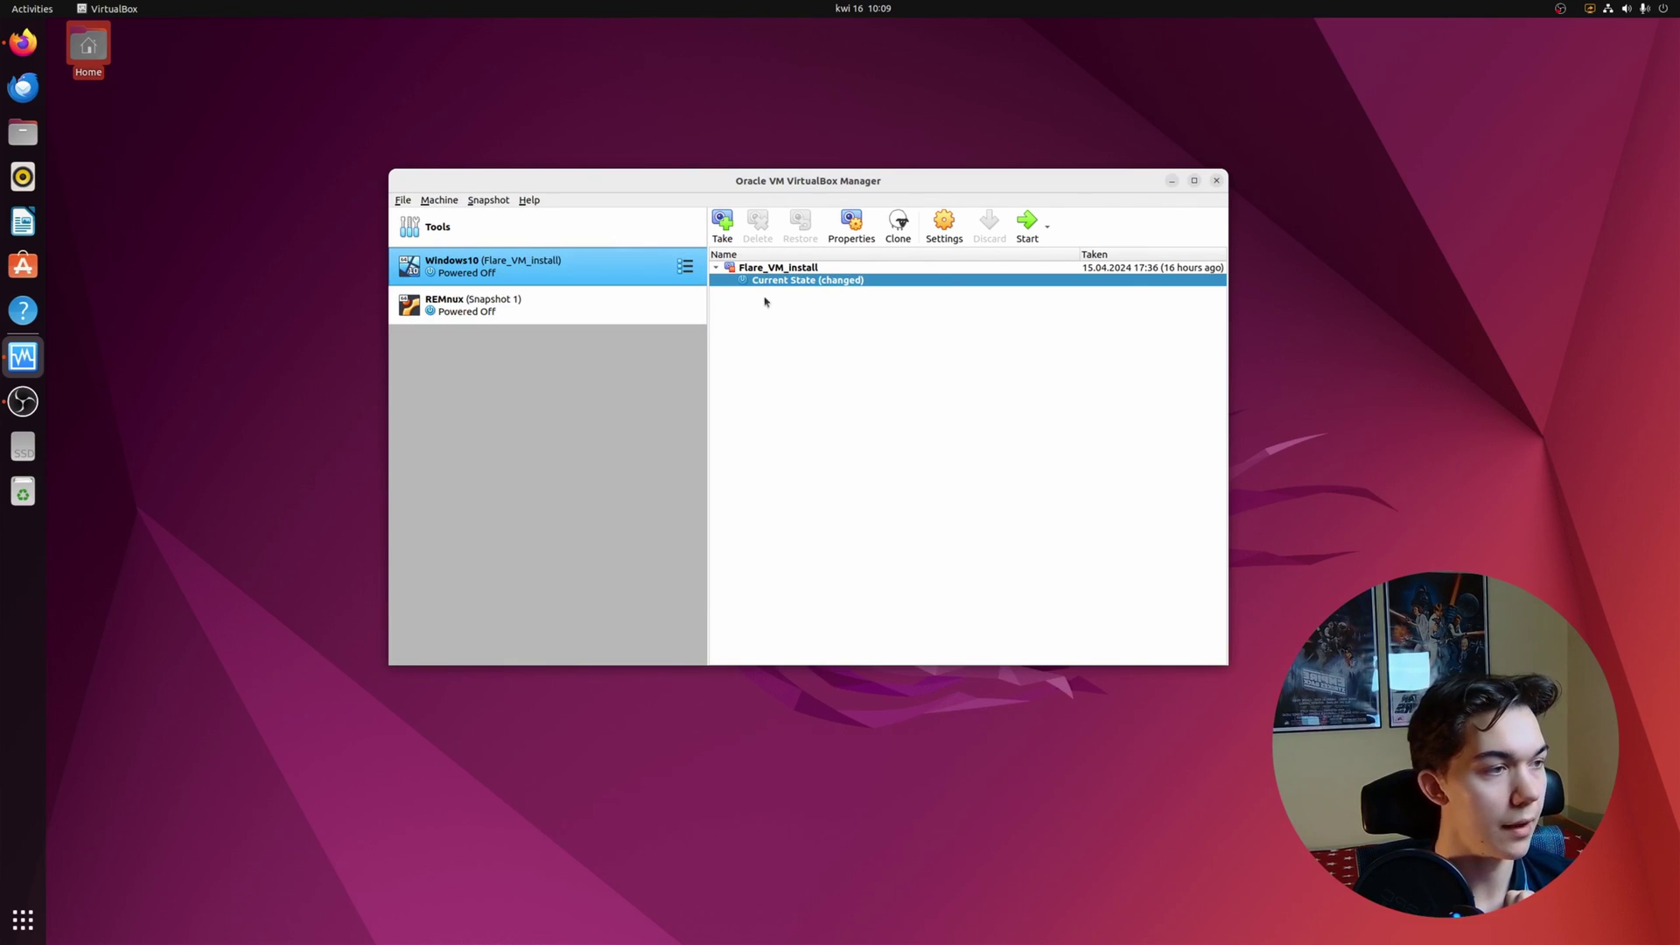
{"action": "left_click", "coordinate": [944, 225]}
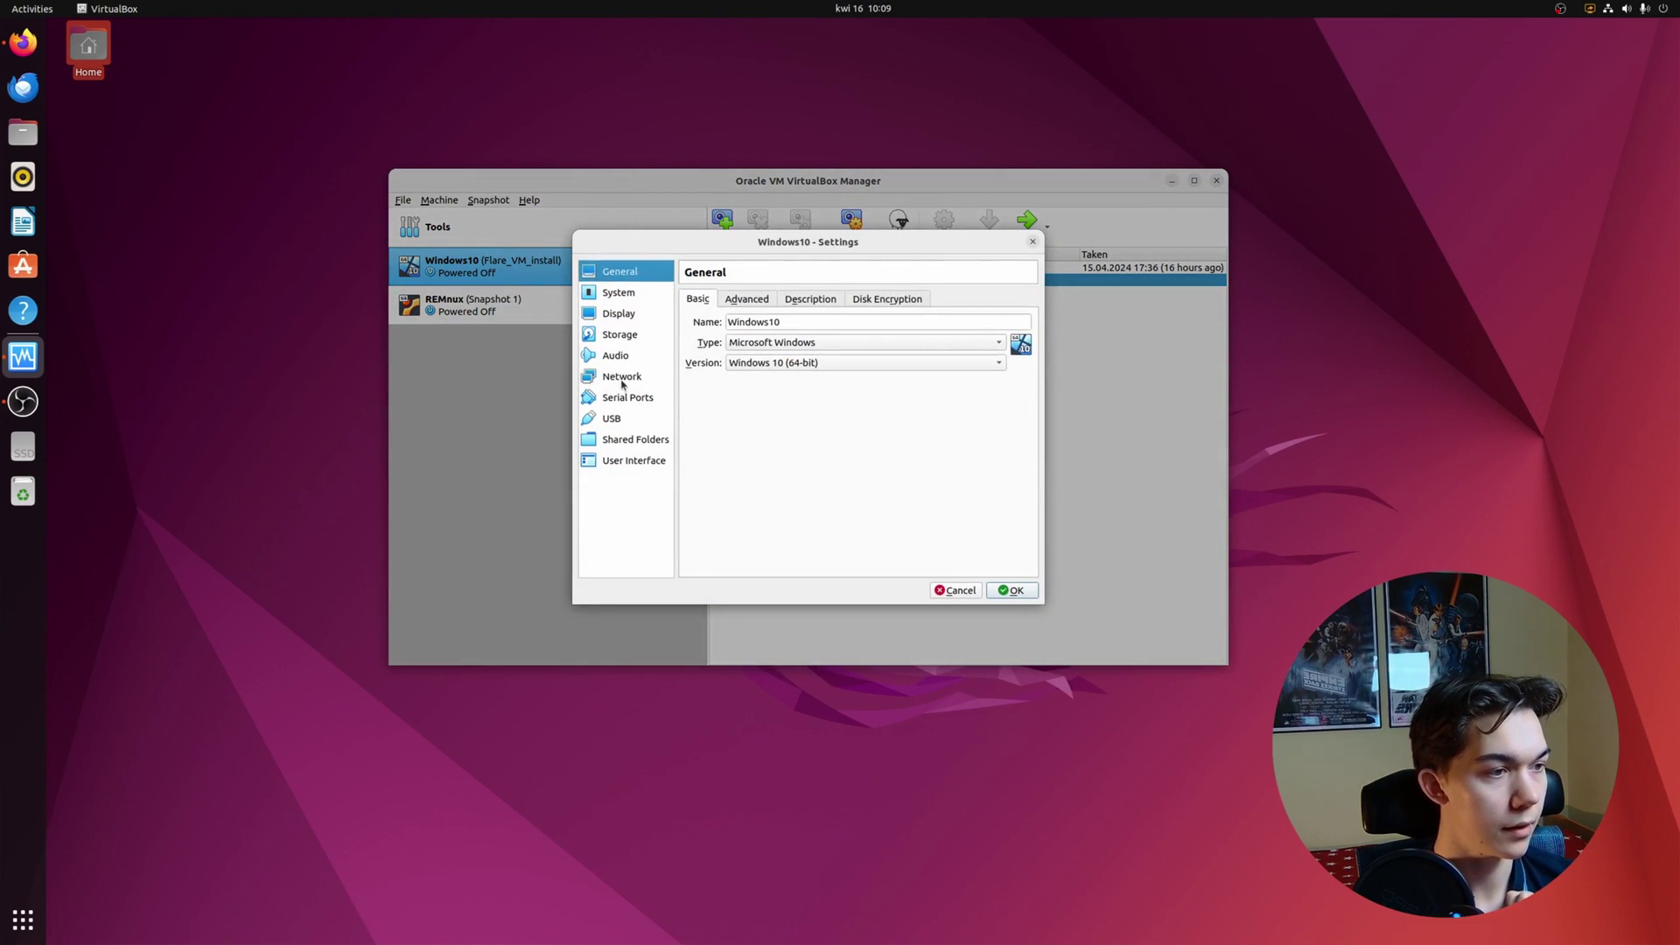
{"action": "left_click", "coordinate": [622, 382]}
{"action": "left_click", "coordinate": [738, 380]}
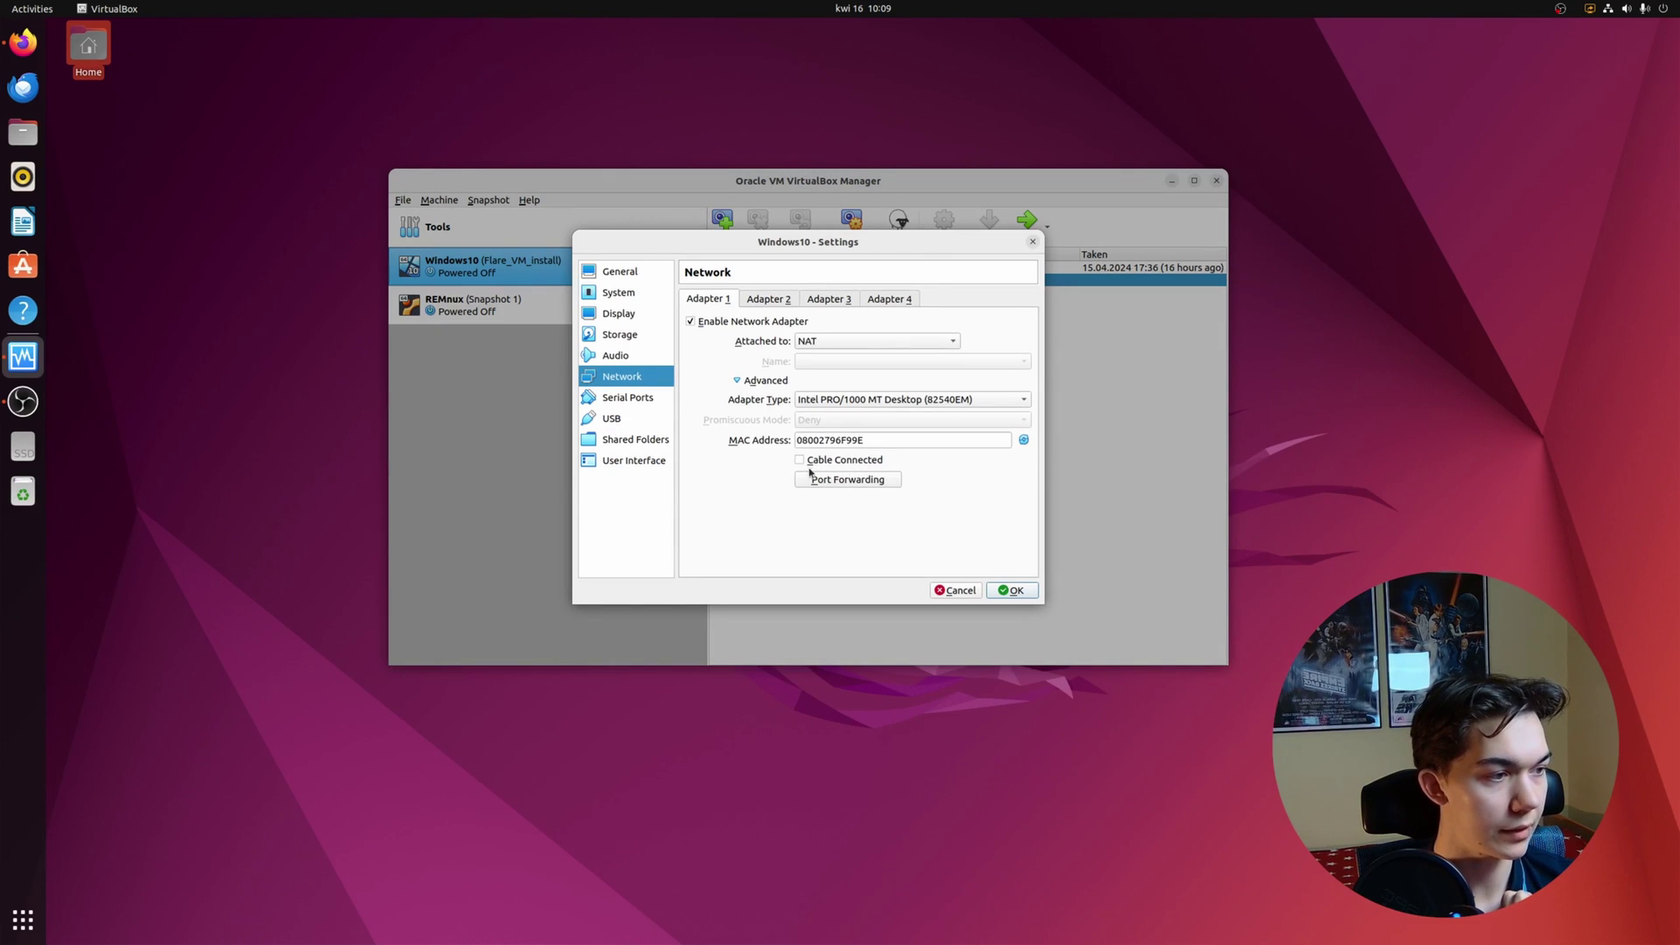
{"action": "left_click", "coordinate": [768, 300]}
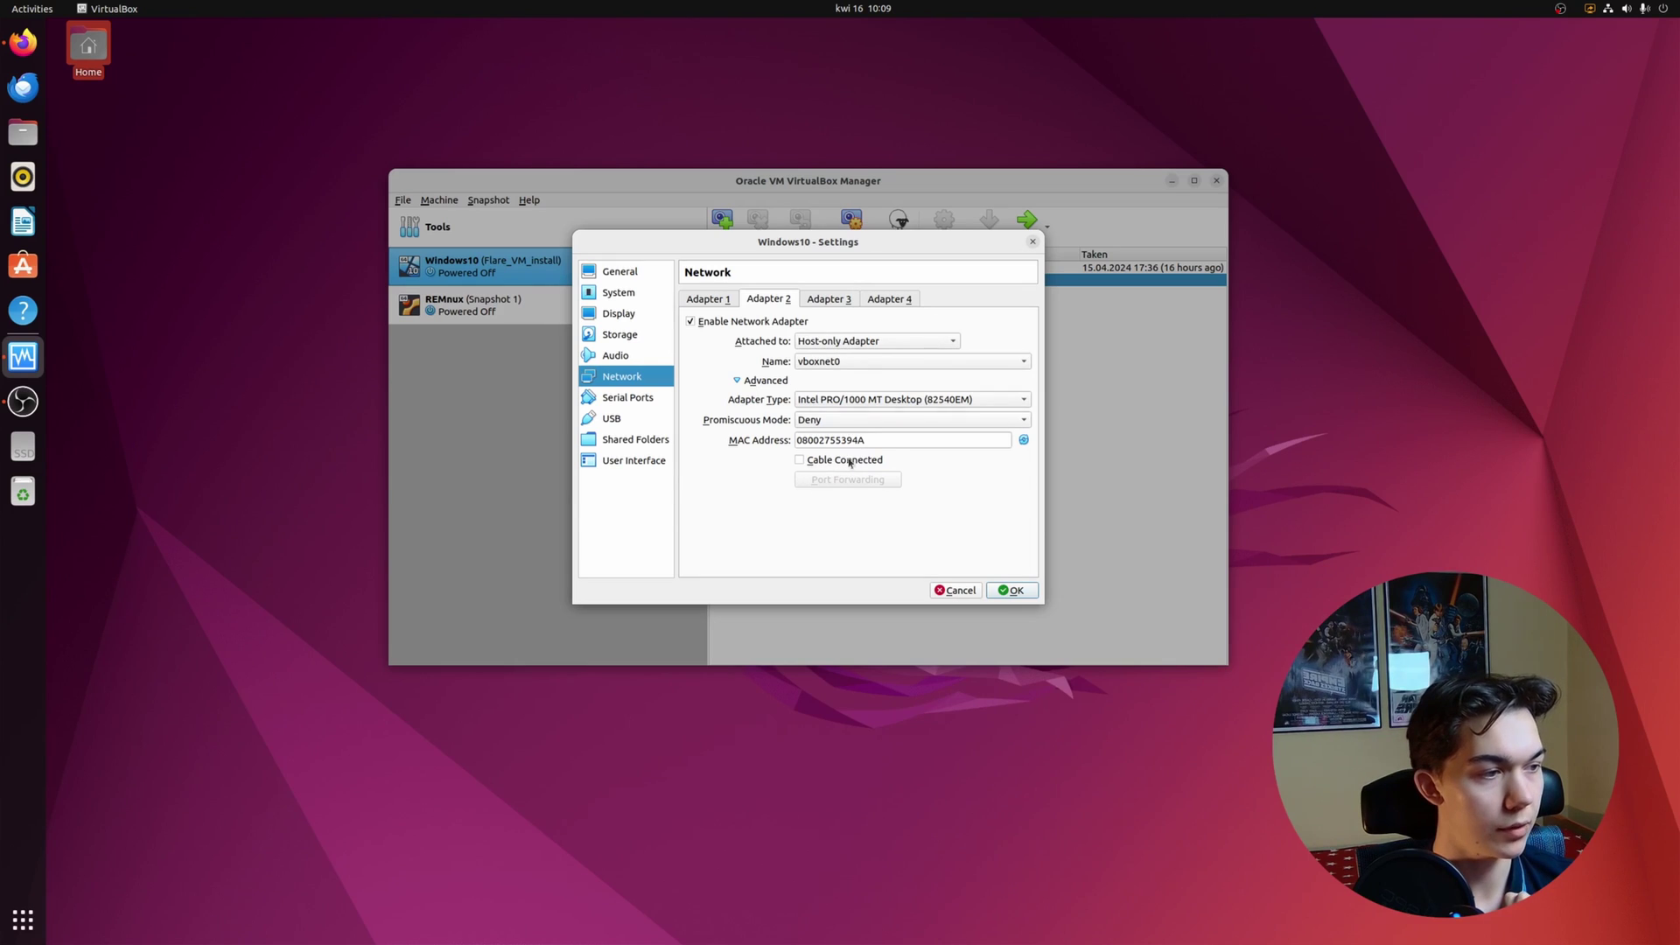
{"action": "left_click", "coordinate": [1012, 591]}
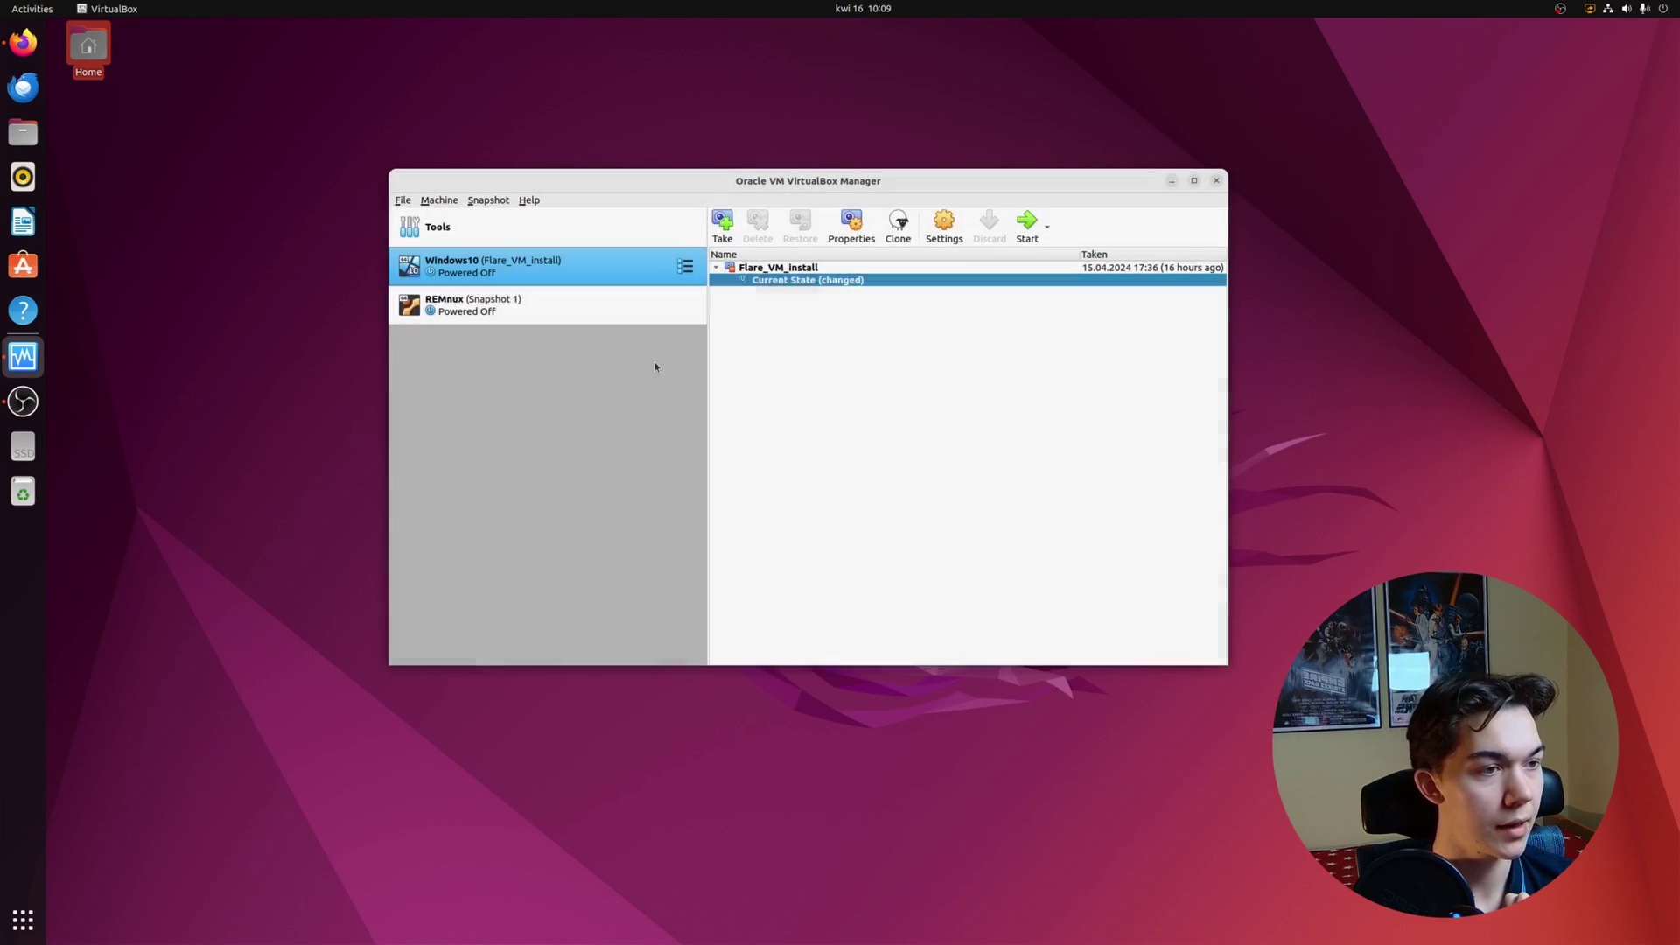
Step: Review the Adapter 1 and Adapter 2 network settings of the REMnux virtual machine, including the advanced options, and close its settings
{"action": "left_click", "coordinate": [557, 321]}
{"action": "left_click", "coordinate": [944, 224]}
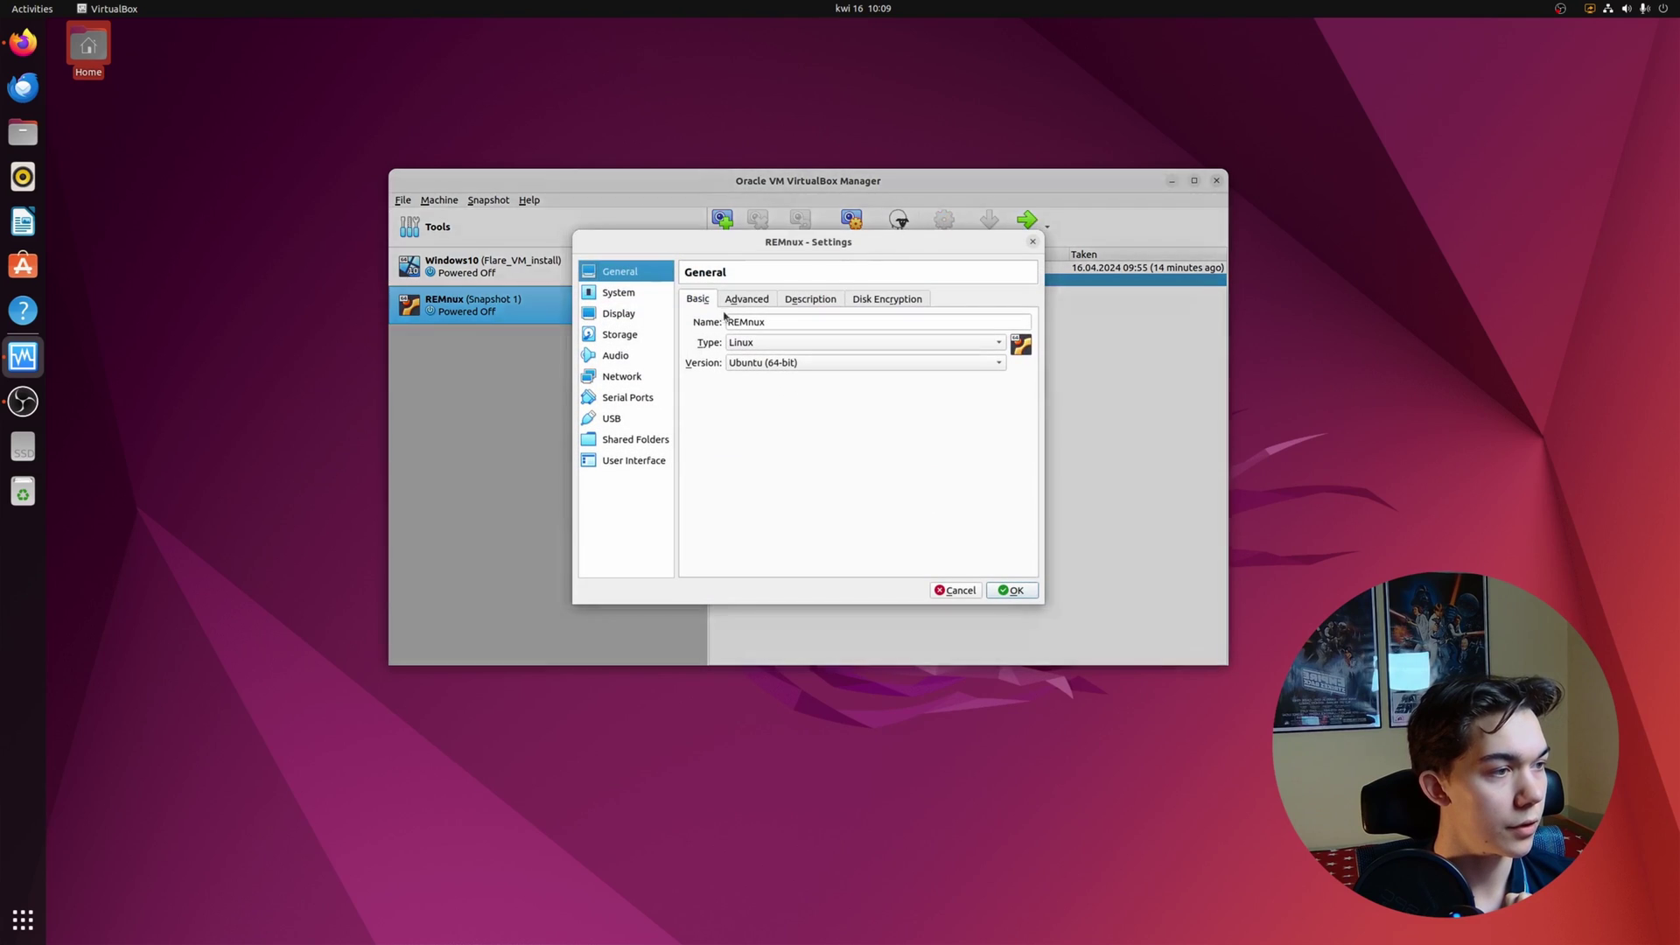
{"action": "left_click", "coordinate": [620, 335]}
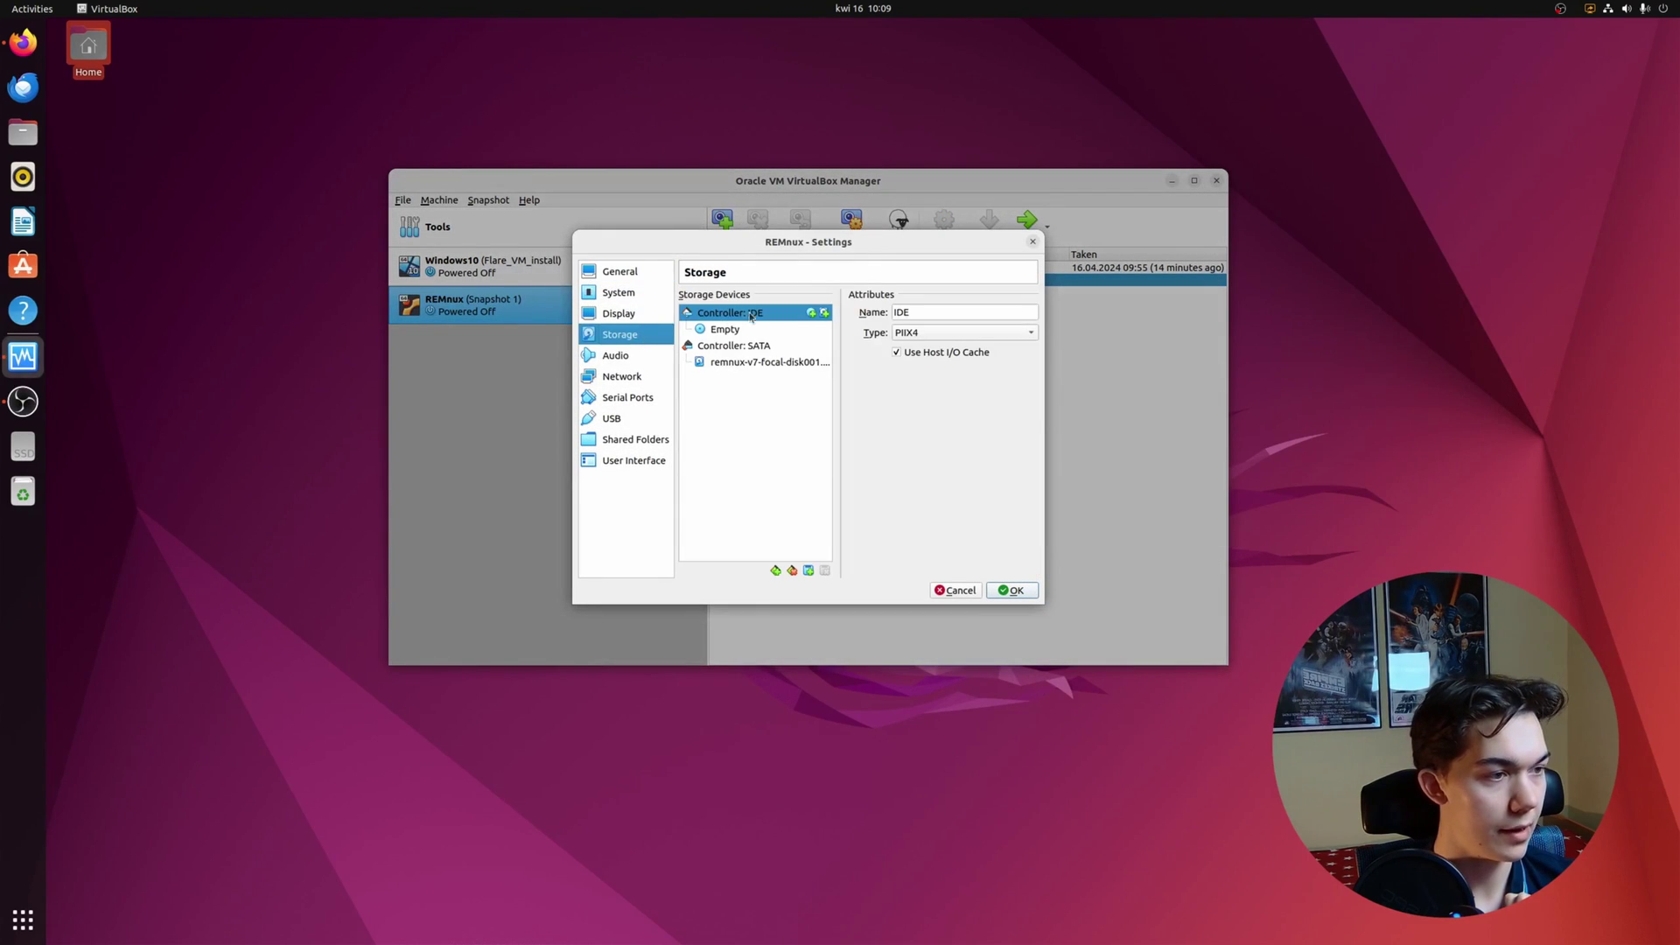
{"action": "left_click", "coordinate": [632, 376]}
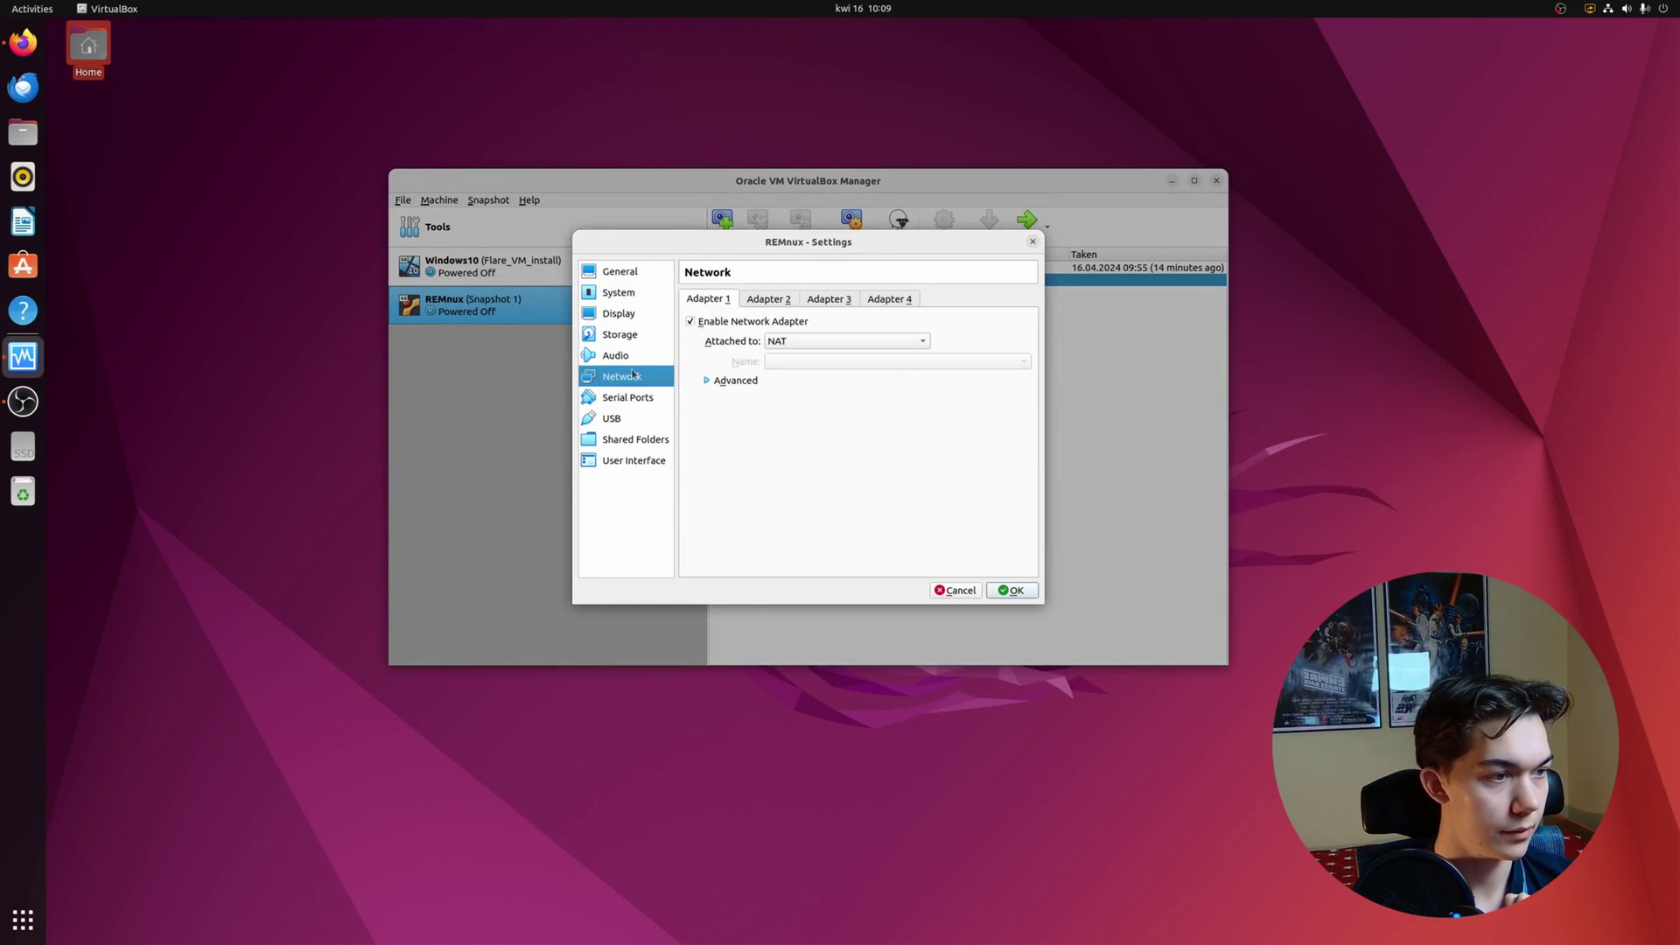
{"action": "left_click", "coordinate": [762, 301]}
{"action": "left_click", "coordinate": [709, 382]}
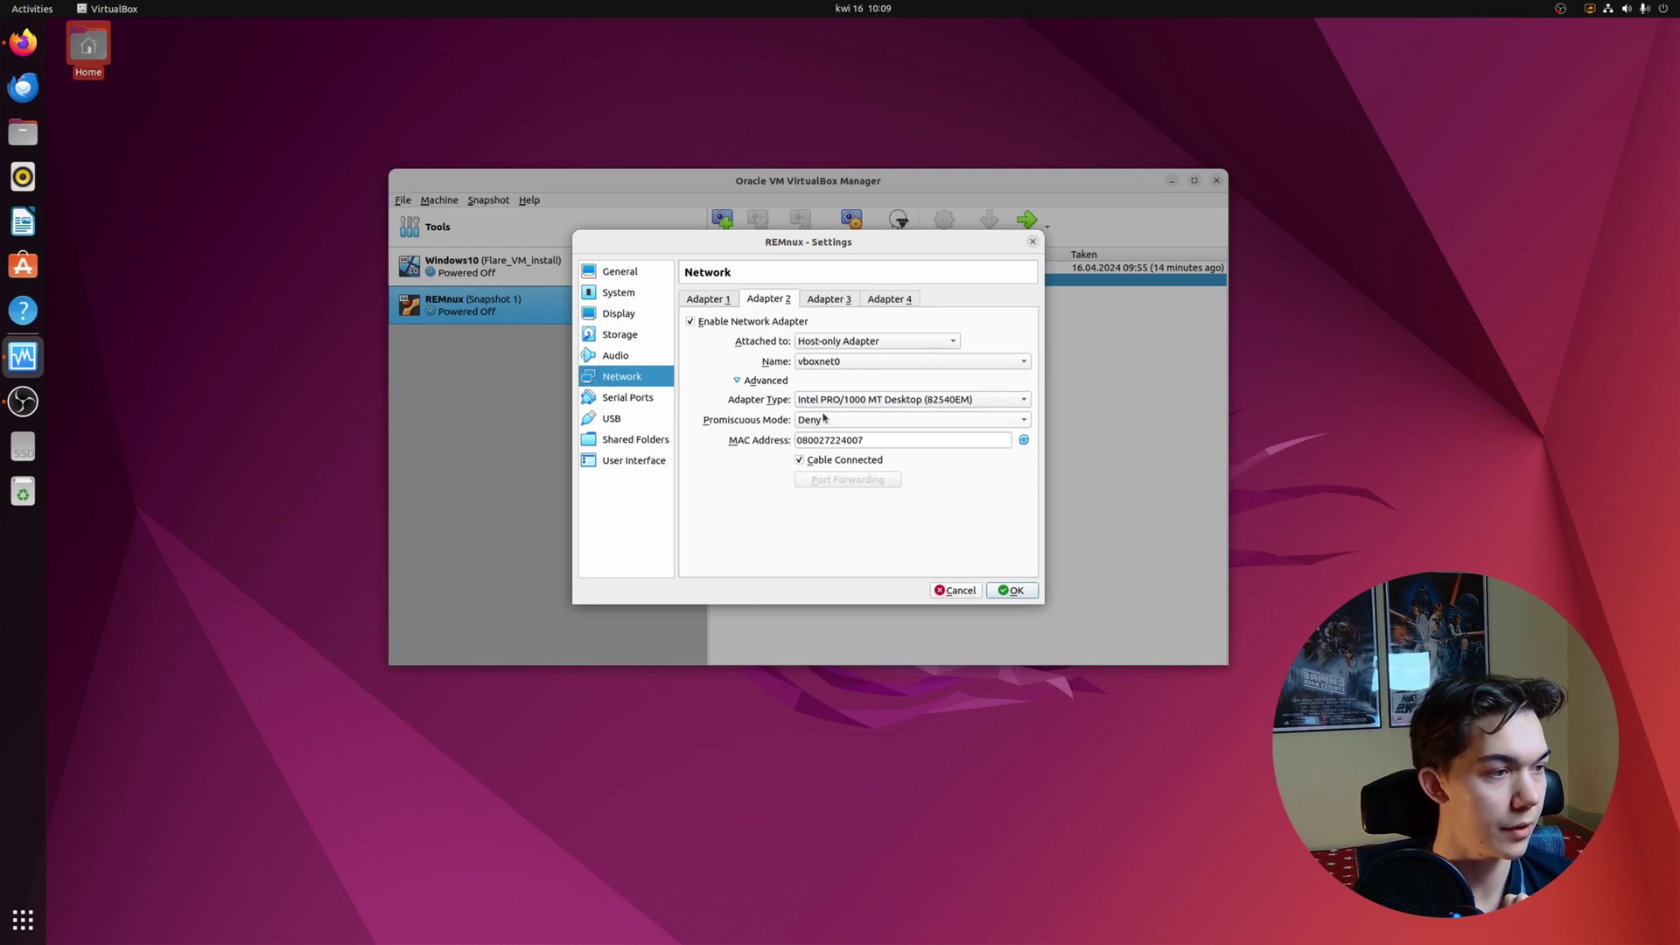
{"action": "left_click", "coordinate": [708, 299]}
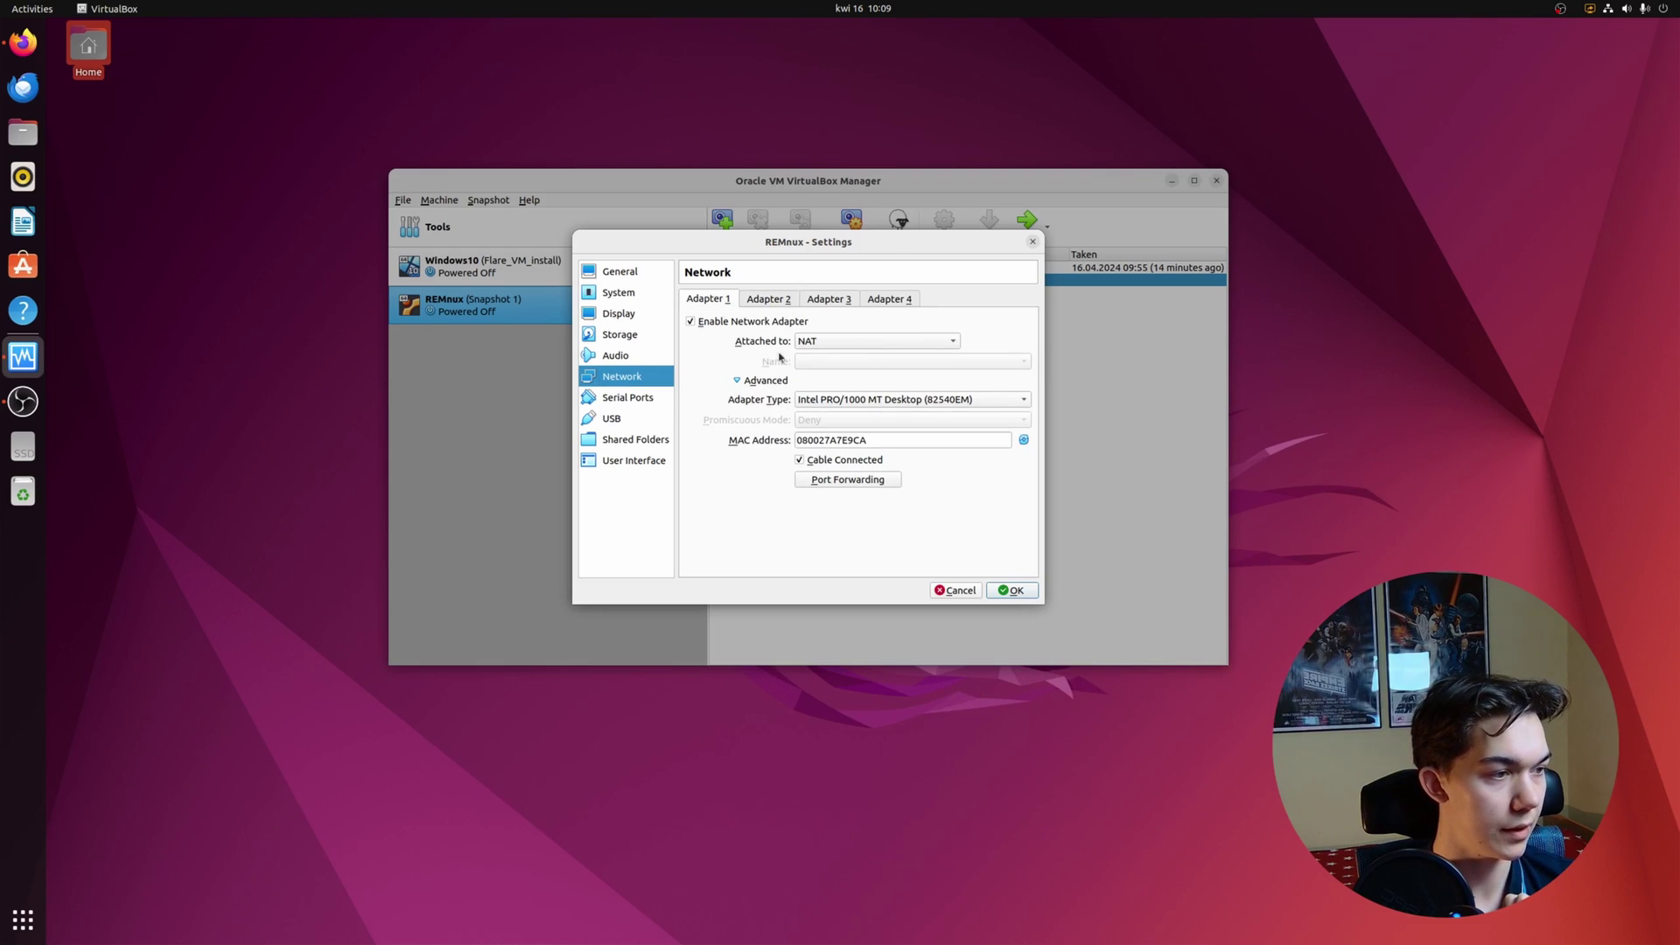
{"action": "left_click", "coordinate": [768, 299]}
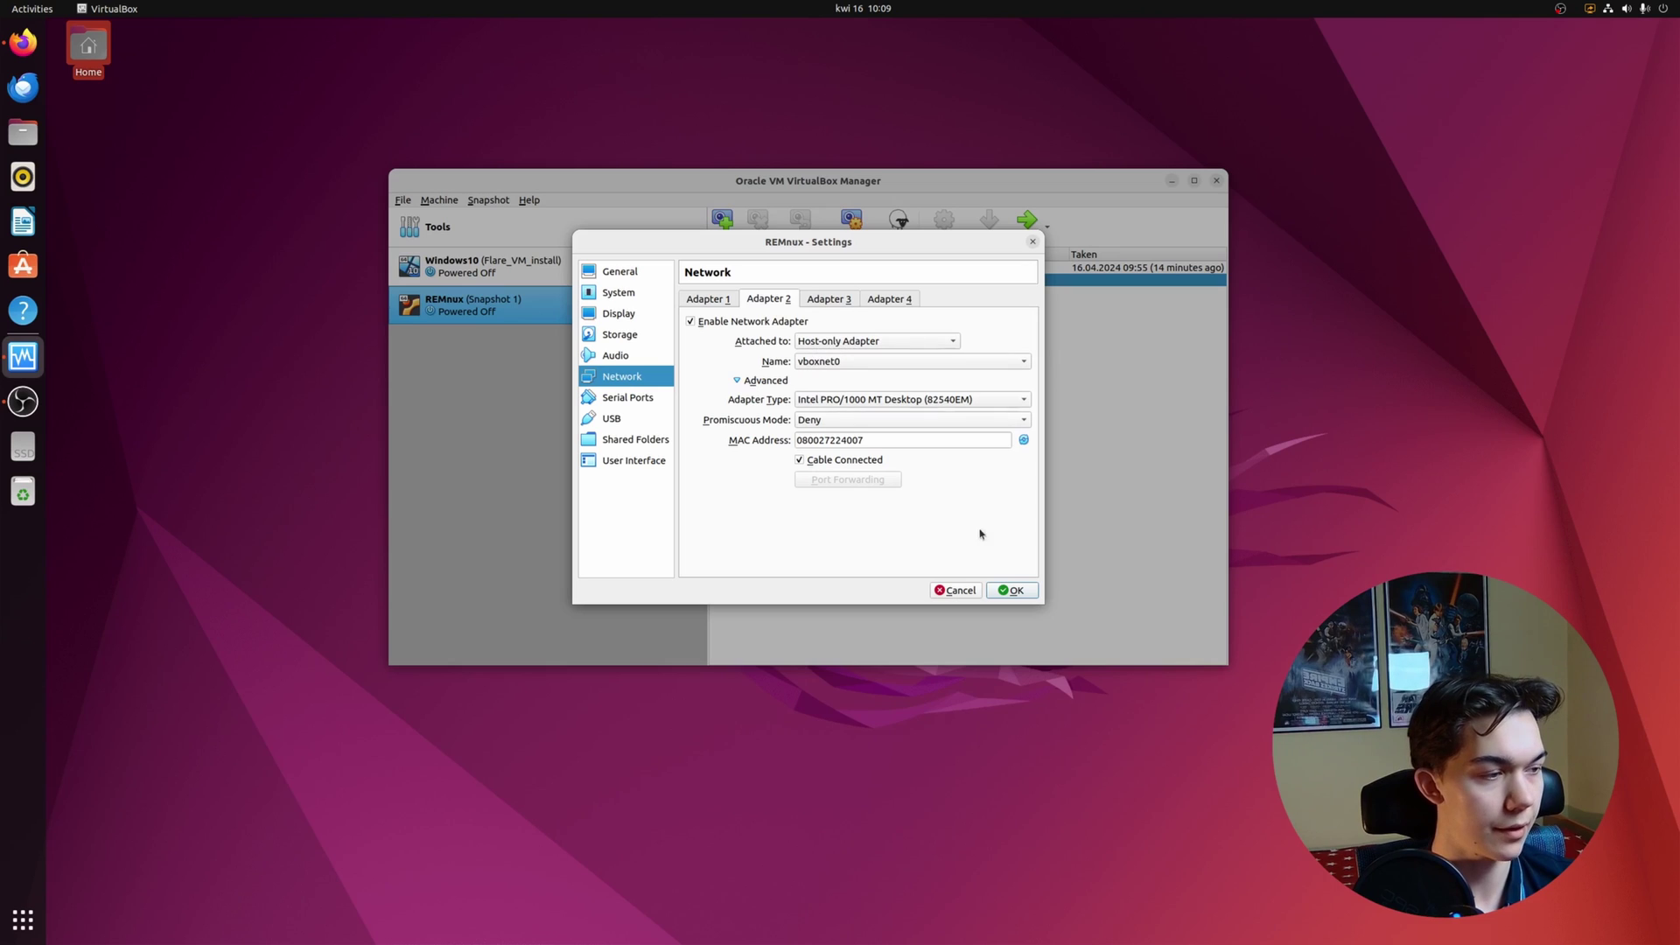
{"action": "left_click", "coordinate": [1012, 590]}
Step: Start the REMnux virtual machine, dismiss its keyboard capture and mouse integration notices and maximize its window
{"action": "double_click", "coordinate": [492, 311]}
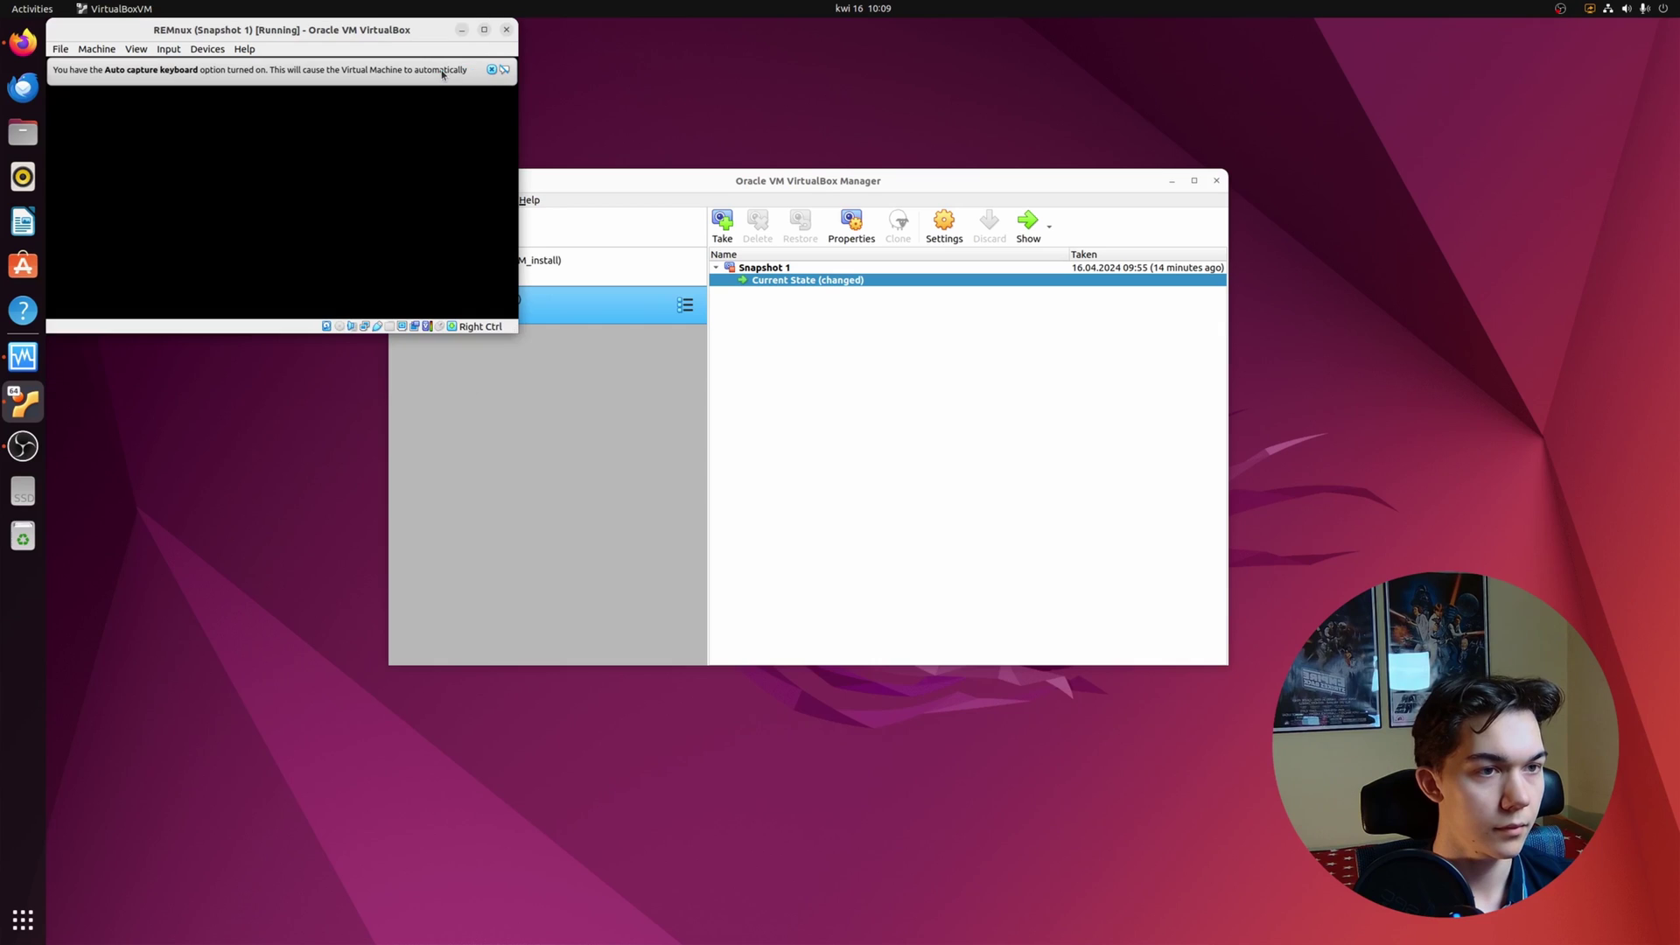
{"action": "left_click", "coordinate": [491, 70]}
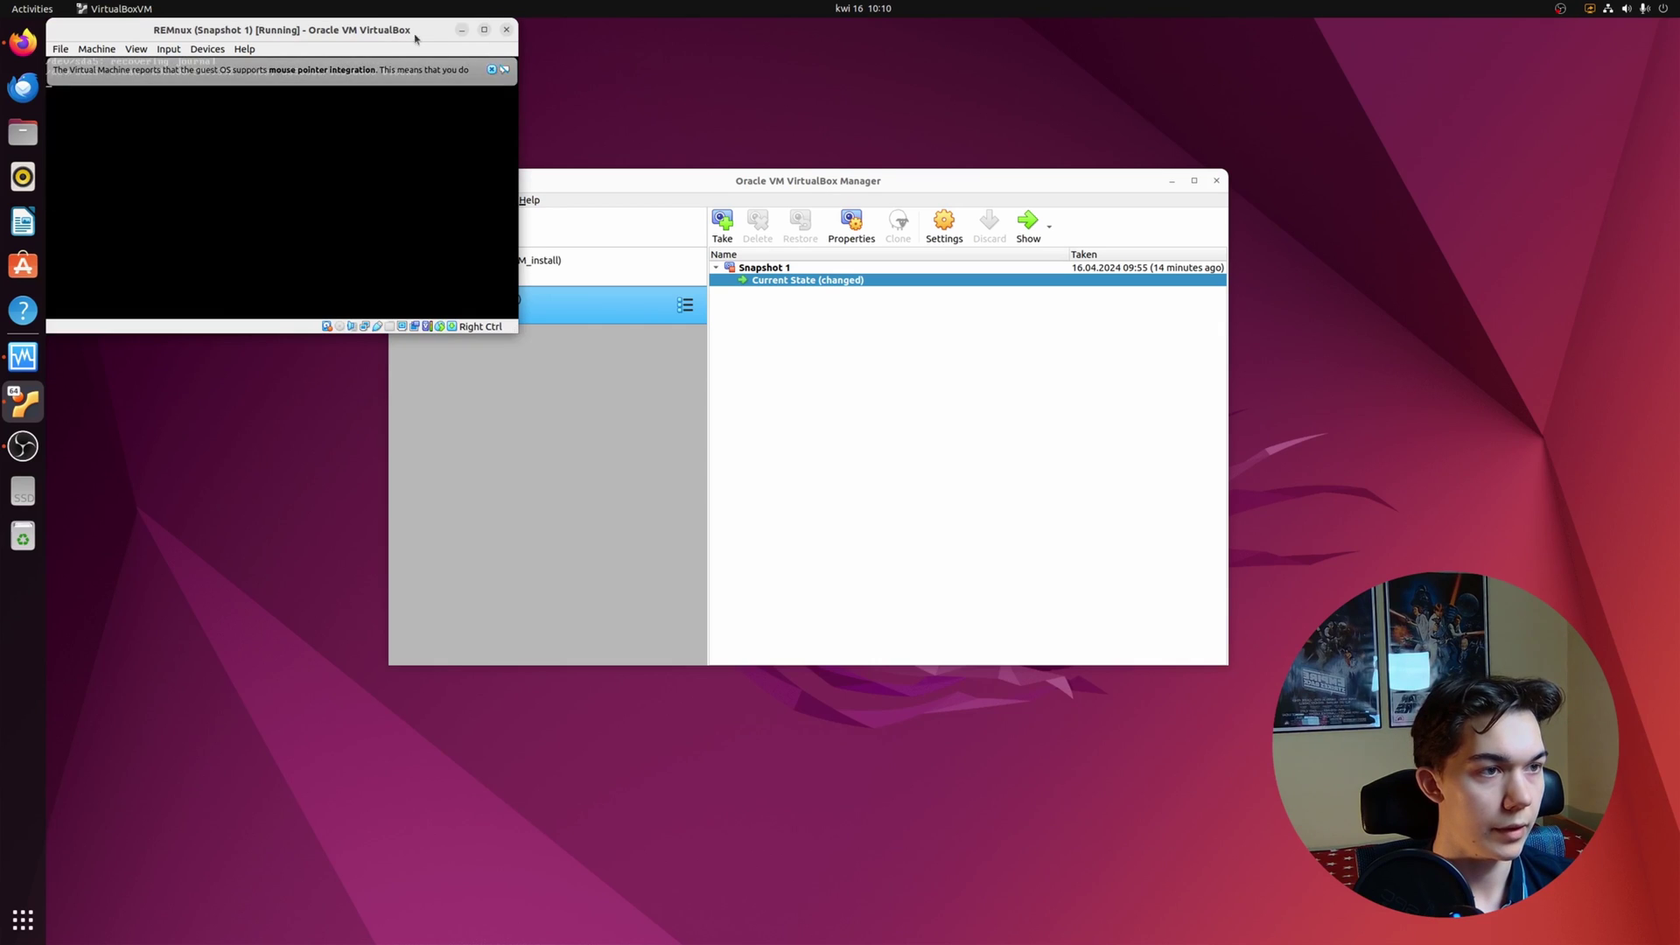
{"action": "left_click", "coordinate": [491, 70]}
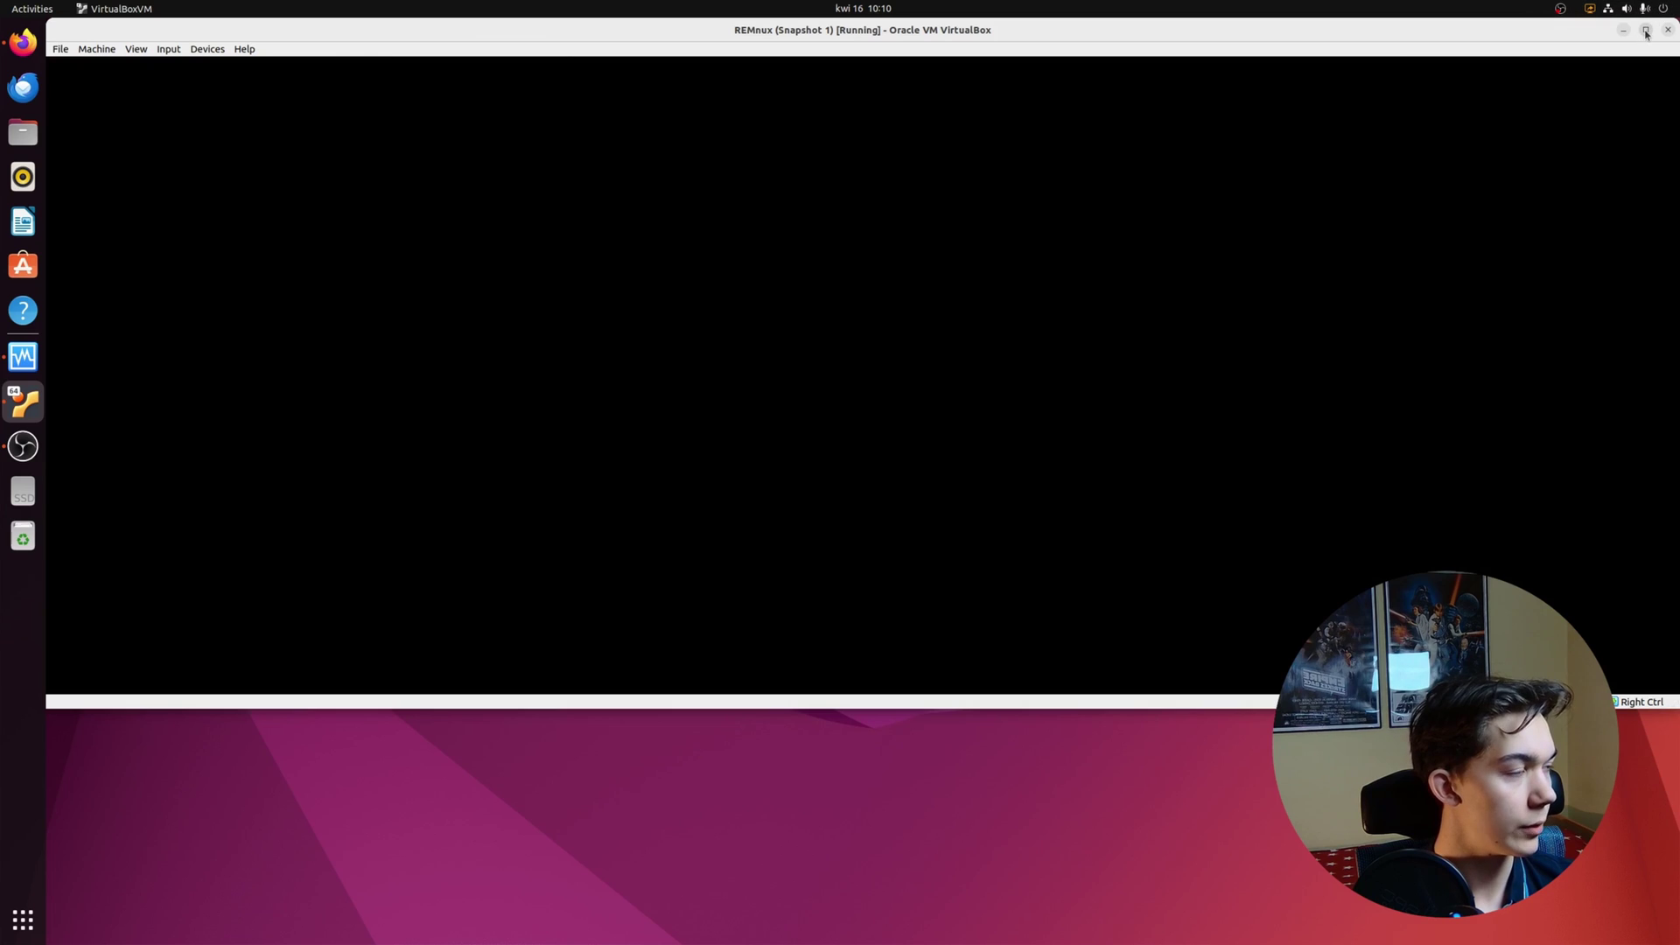
{"action": "left_click", "coordinate": [1646, 32]}
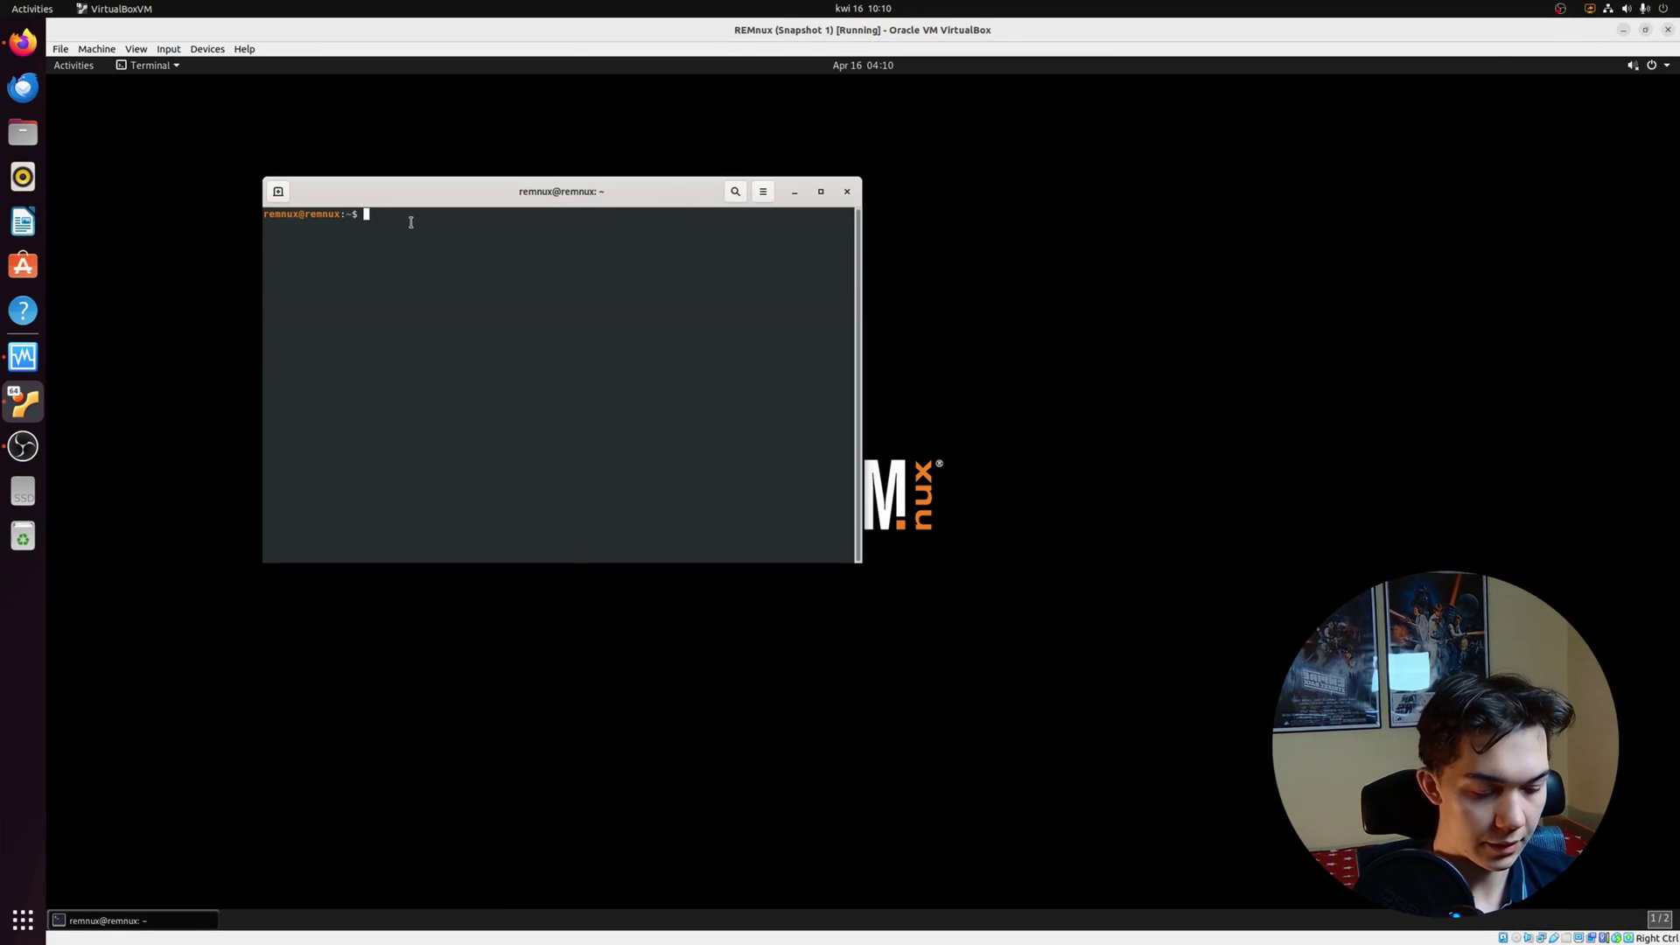
Step: Run ip addr in the REMnux terminal and examine the enp0s3 and enp0s8 interface entries
{"action": "type", "text": "ip addr"}
{"action": "key", "text": "Return"}
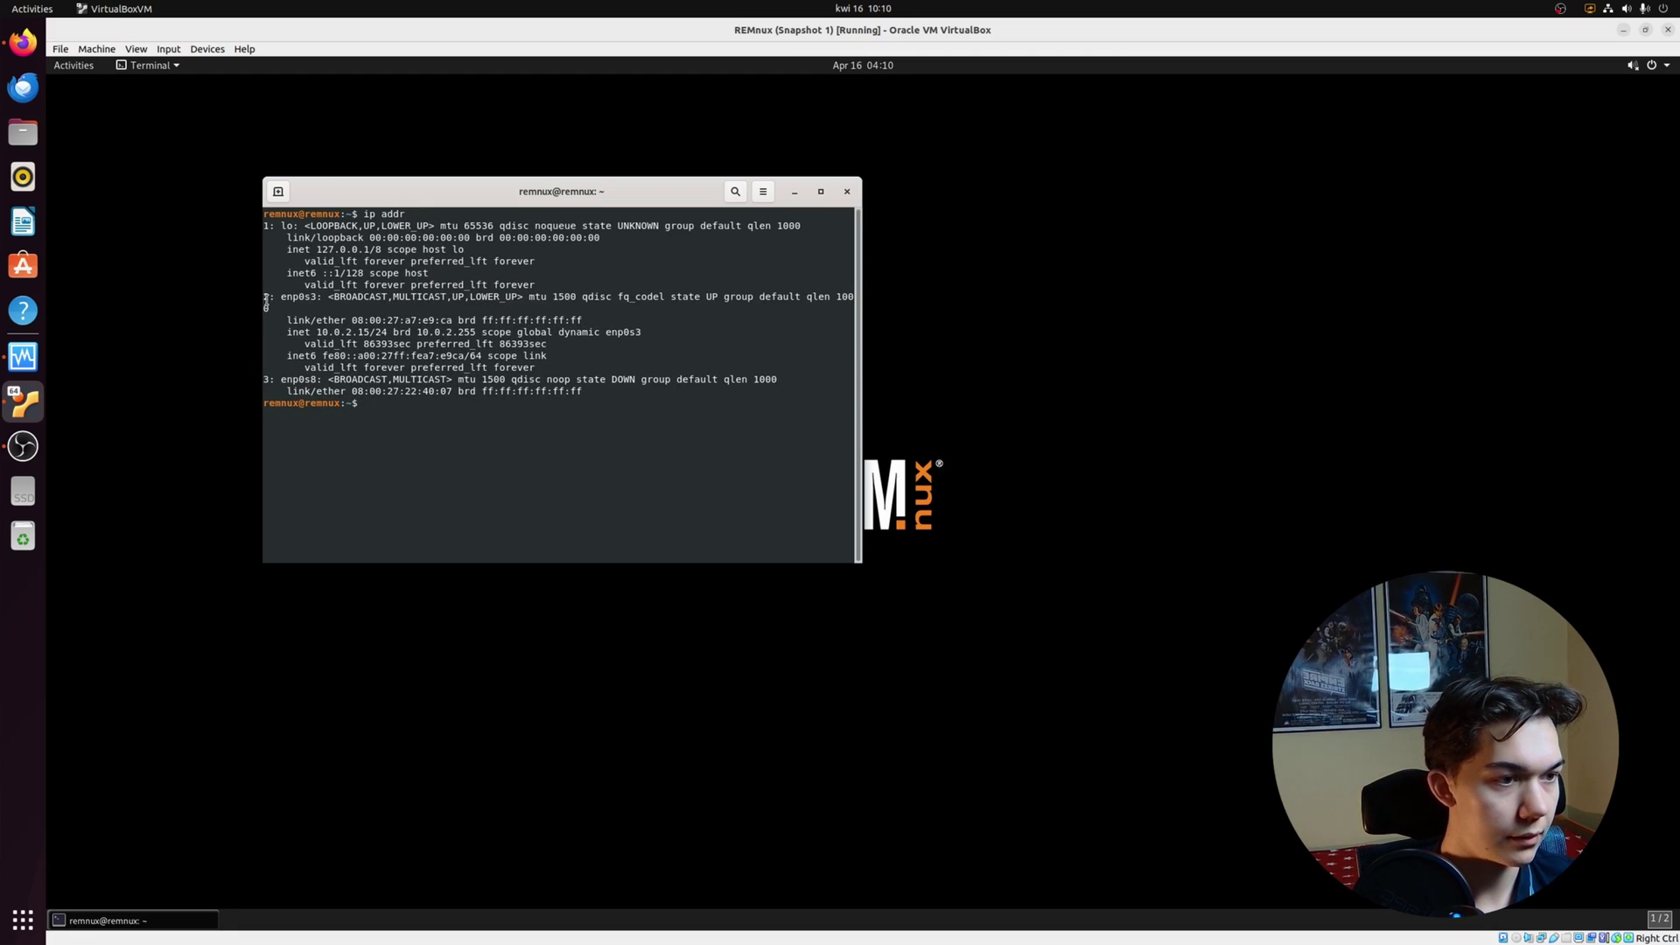
{"action": "left_click_drag", "start_coordinate": [266, 300], "coordinate": [588, 366]}
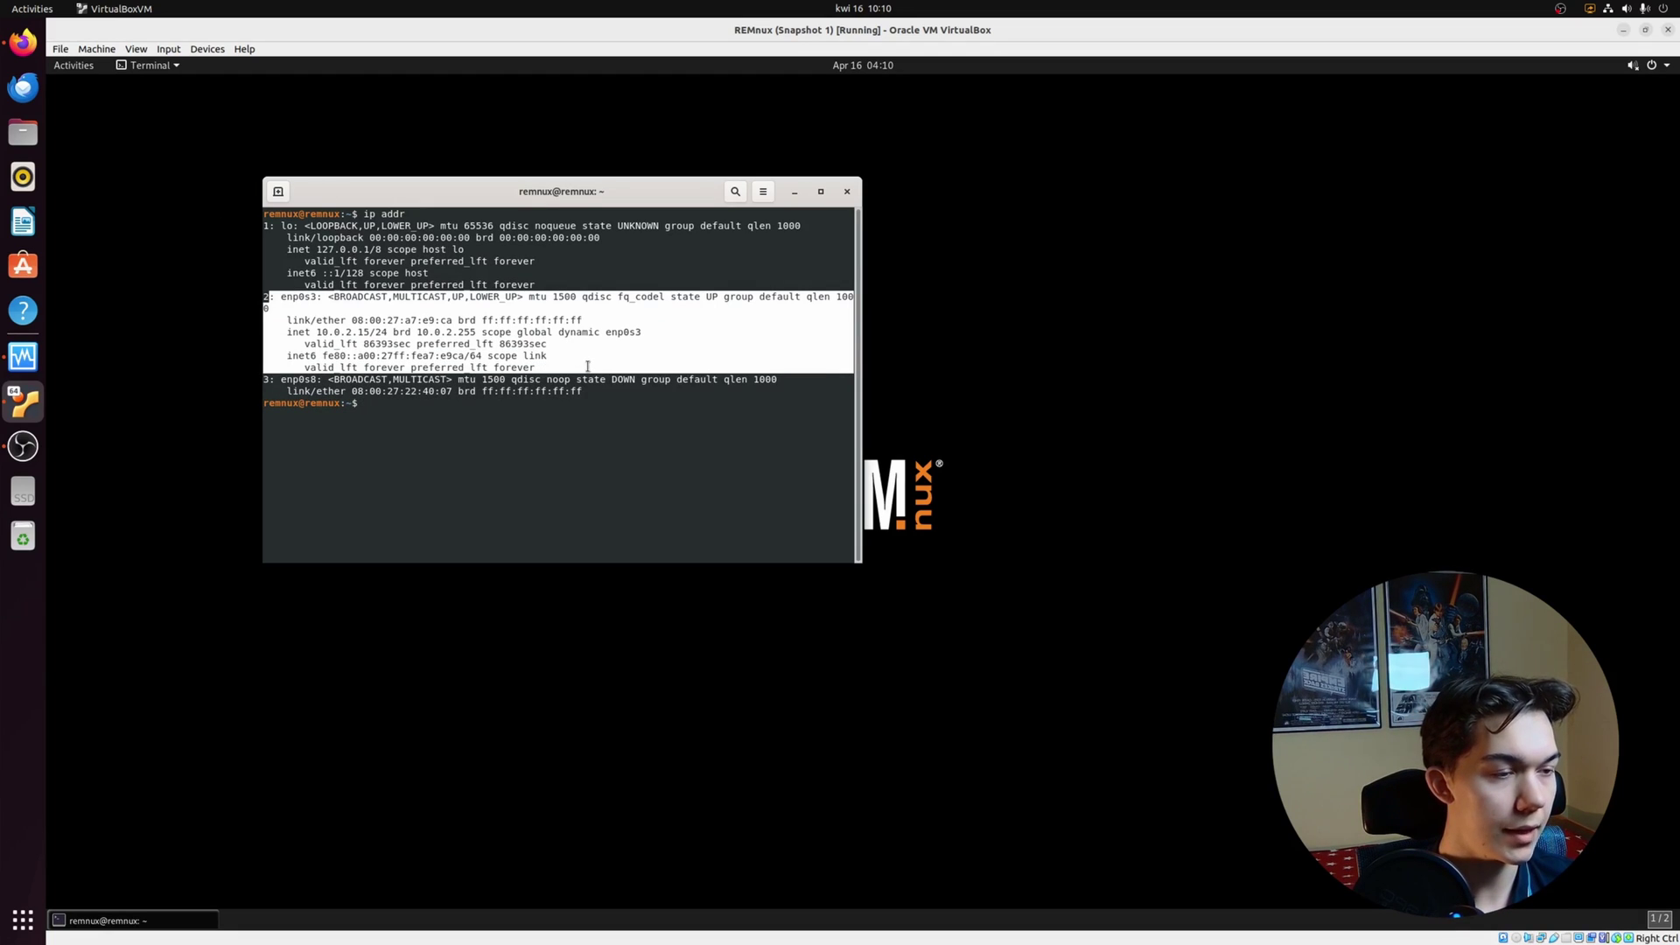
{"action": "left_click", "coordinate": [574, 361]}
{"action": "left_click_drag", "start_coordinate": [280, 379], "coordinate": [604, 392]}
{"action": "left_click", "coordinate": [383, 390]}
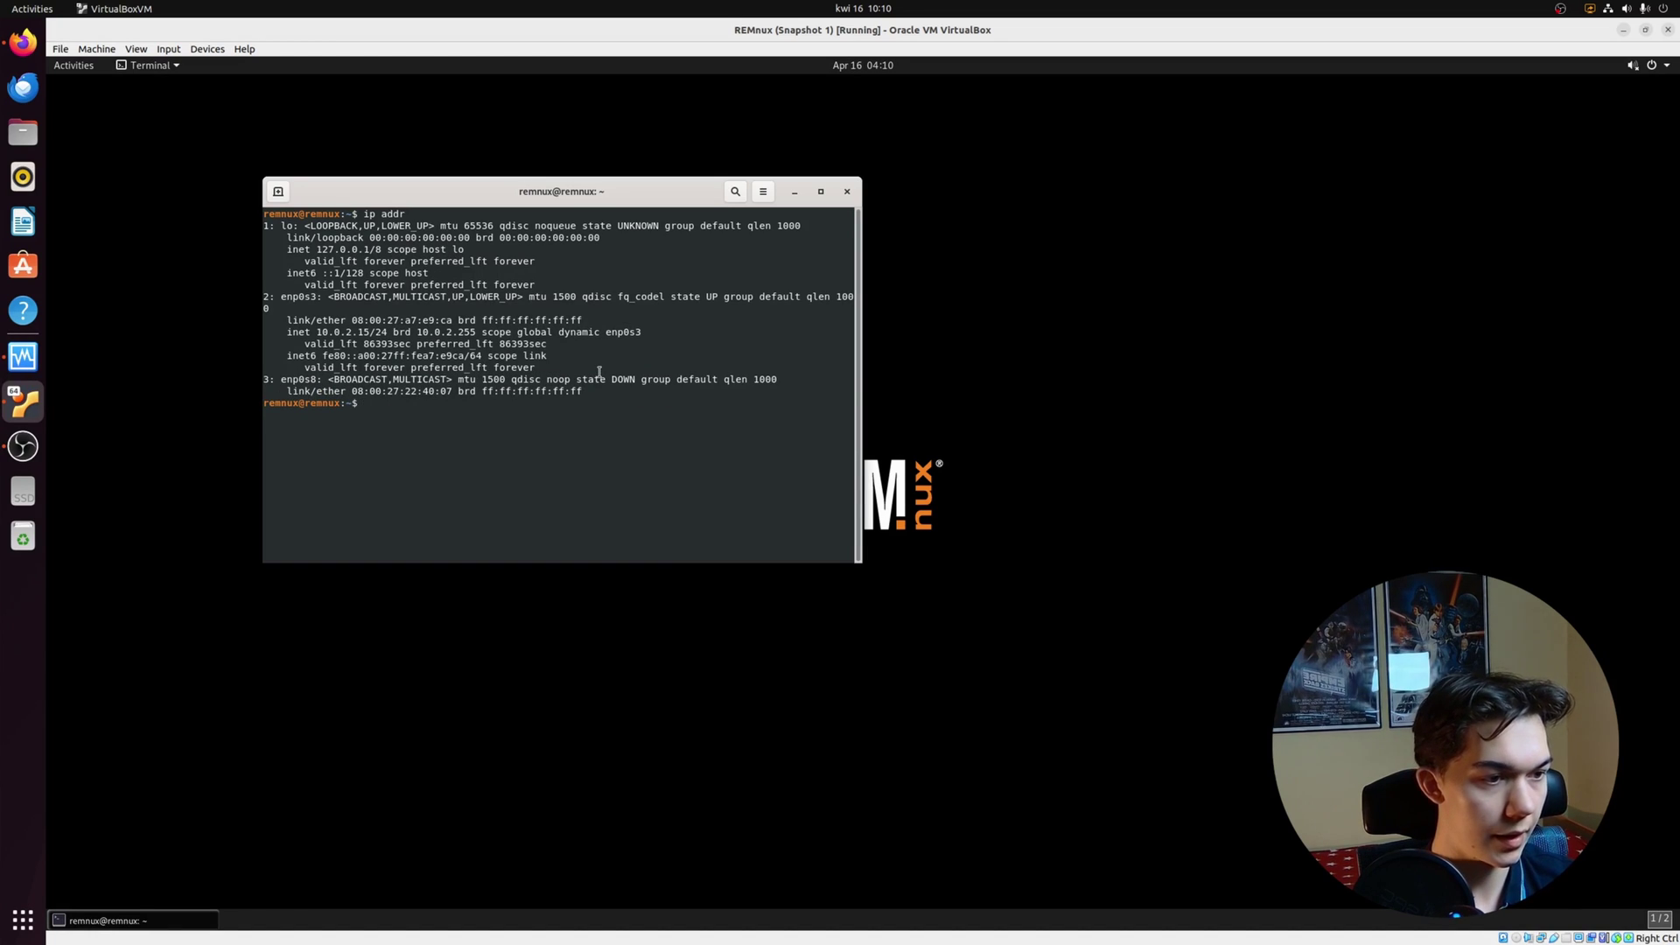
Step: Switch the terminal to a root shell with sudo -s and compare the new prompt with the previous one
{"action": "type", "text": "sudo -s"}
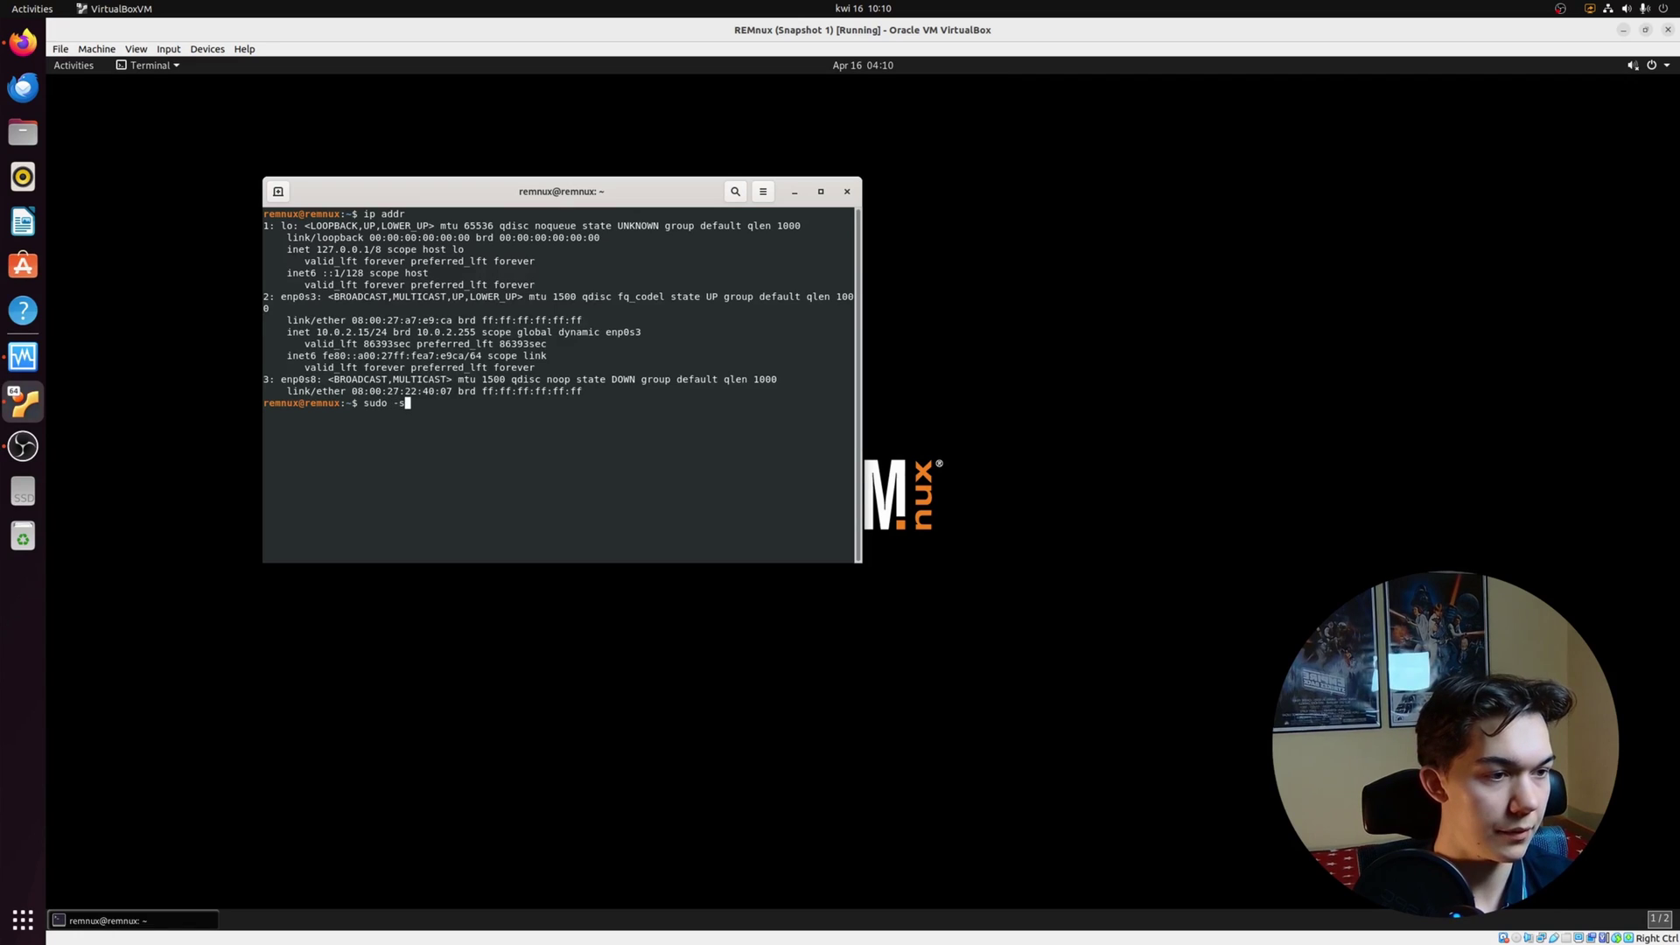
{"action": "key", "text": "Return"}
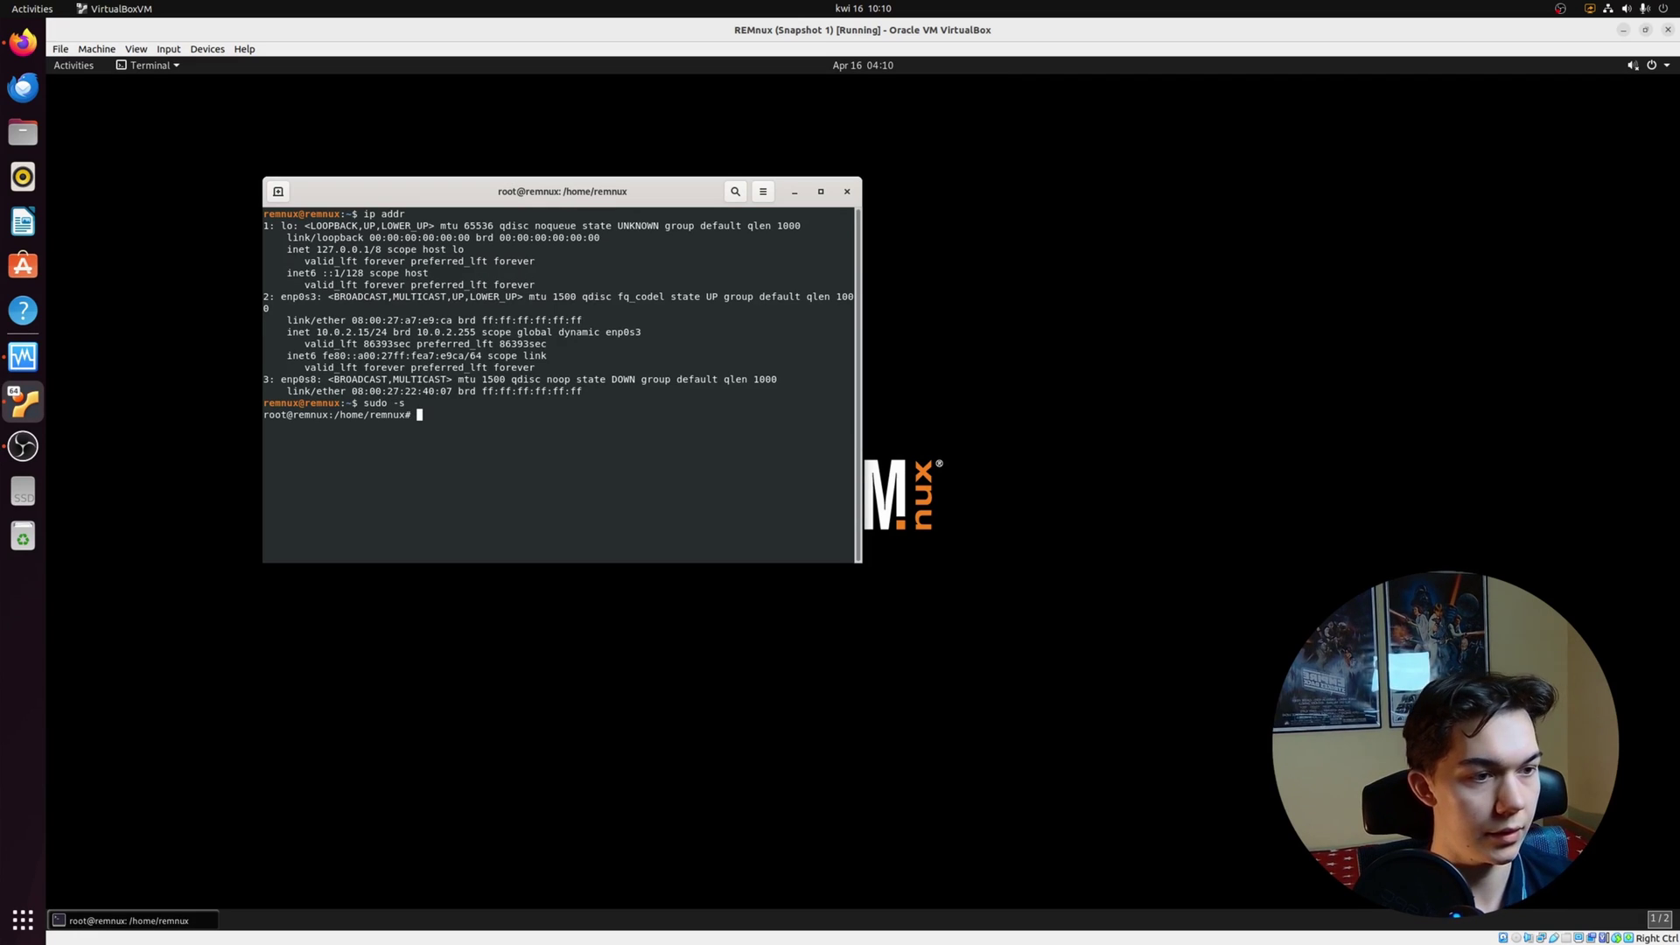
{"action": "left_click_drag", "start_coordinate": [287, 415], "coordinate": [243, 420]}
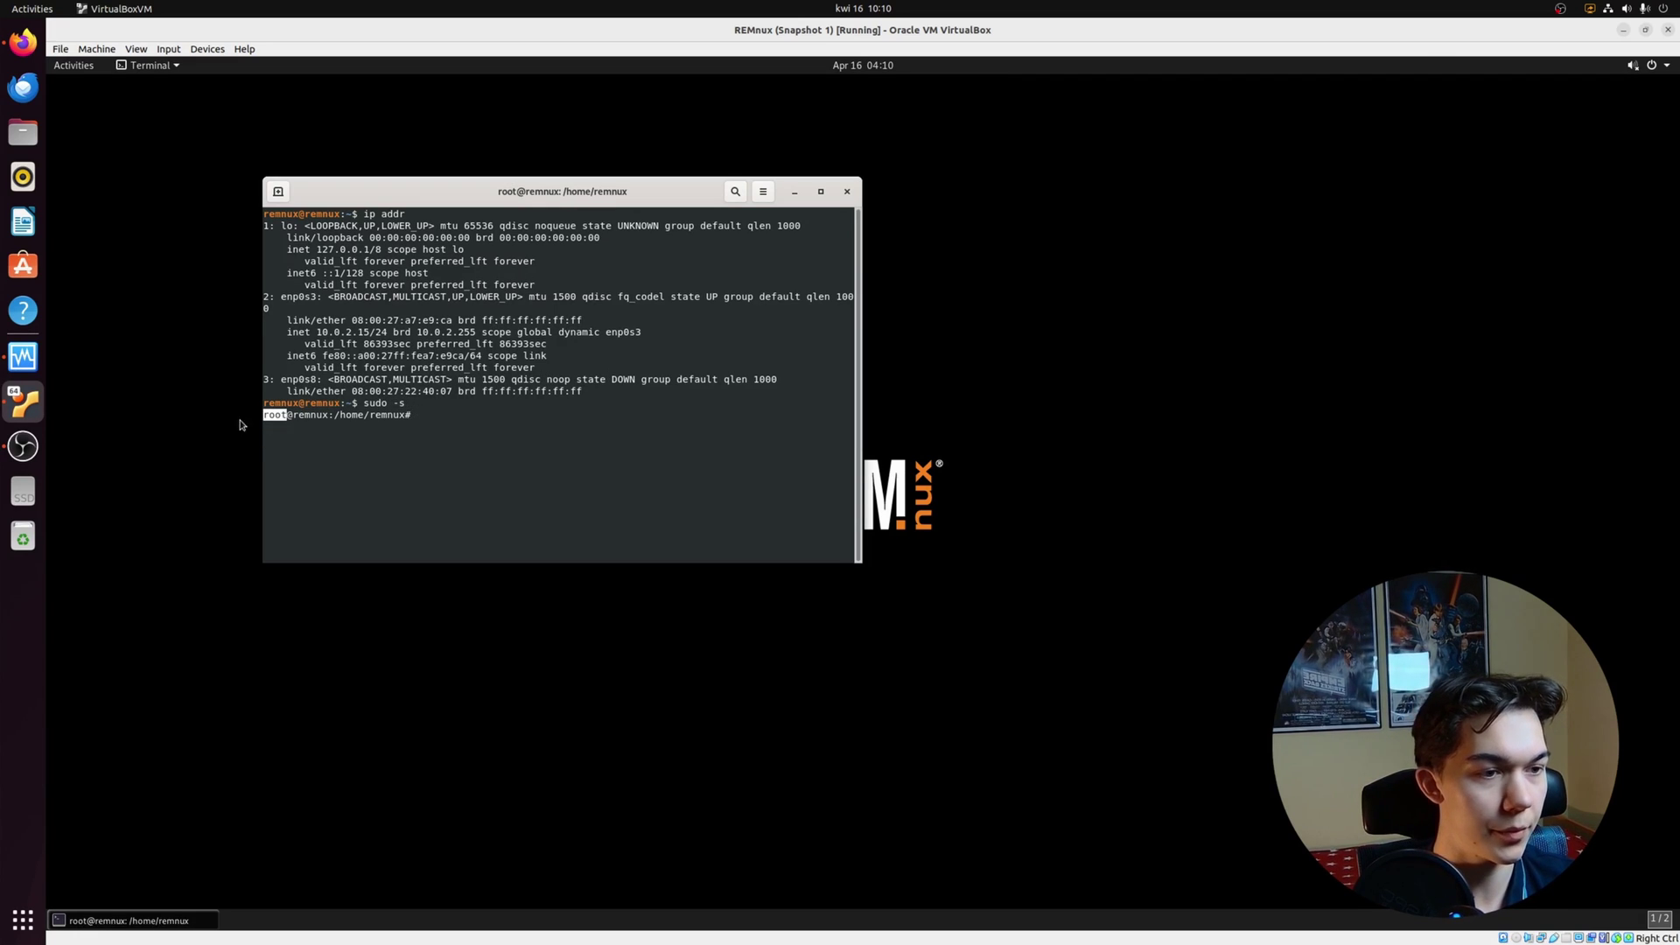
{"action": "triple_click", "coordinate": [420, 415]}
{"action": "left_click", "coordinate": [363, 405]}
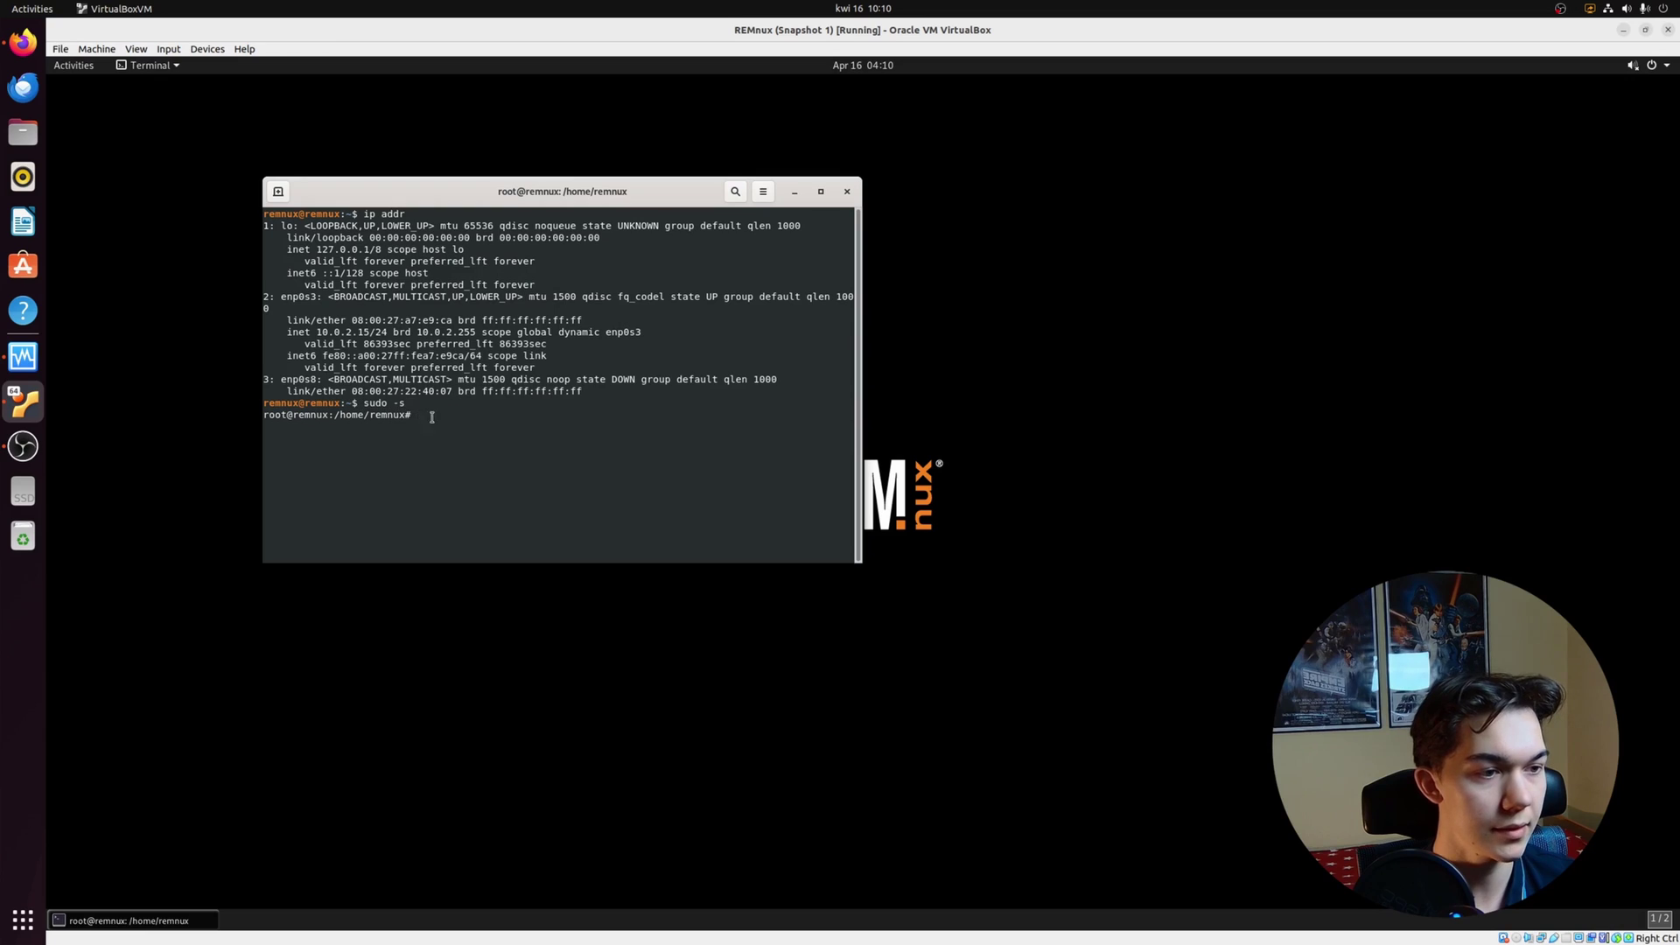
{"action": "triple_click", "coordinate": [302, 404]}
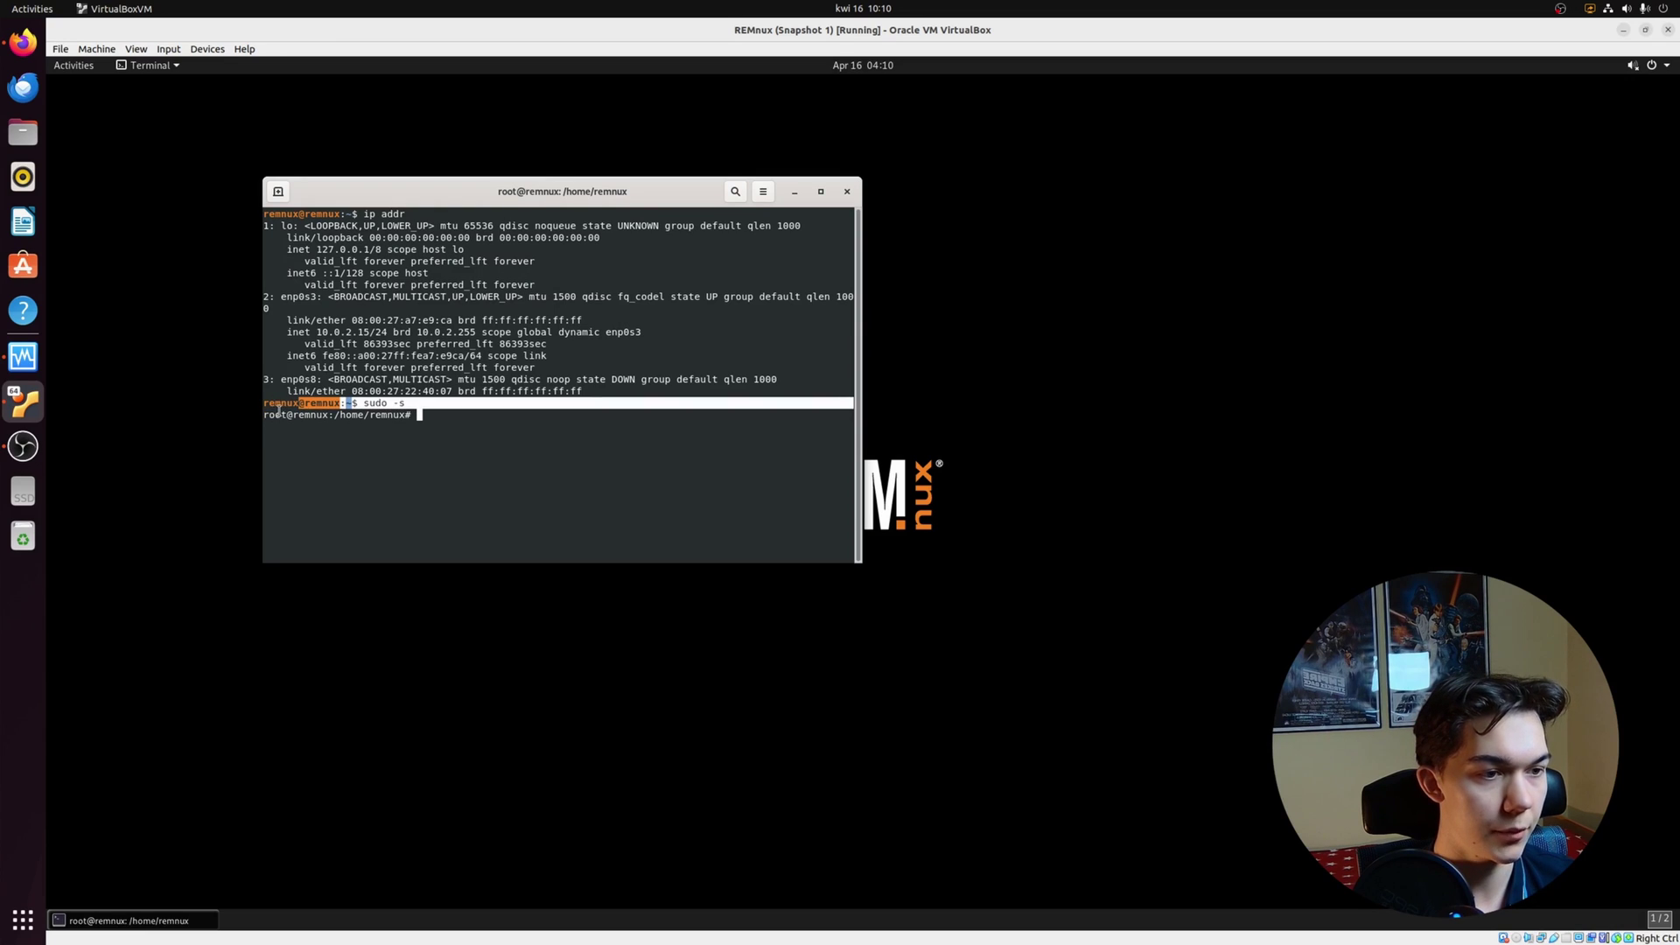
{"action": "double_click", "coordinate": [276, 415]}
{"action": "left_click", "coordinate": [466, 419]}
Step: Open the network configuration file /etc/netplan/01-netcfg.yaml in nano
{"action": "type", "text": "nano /e"}
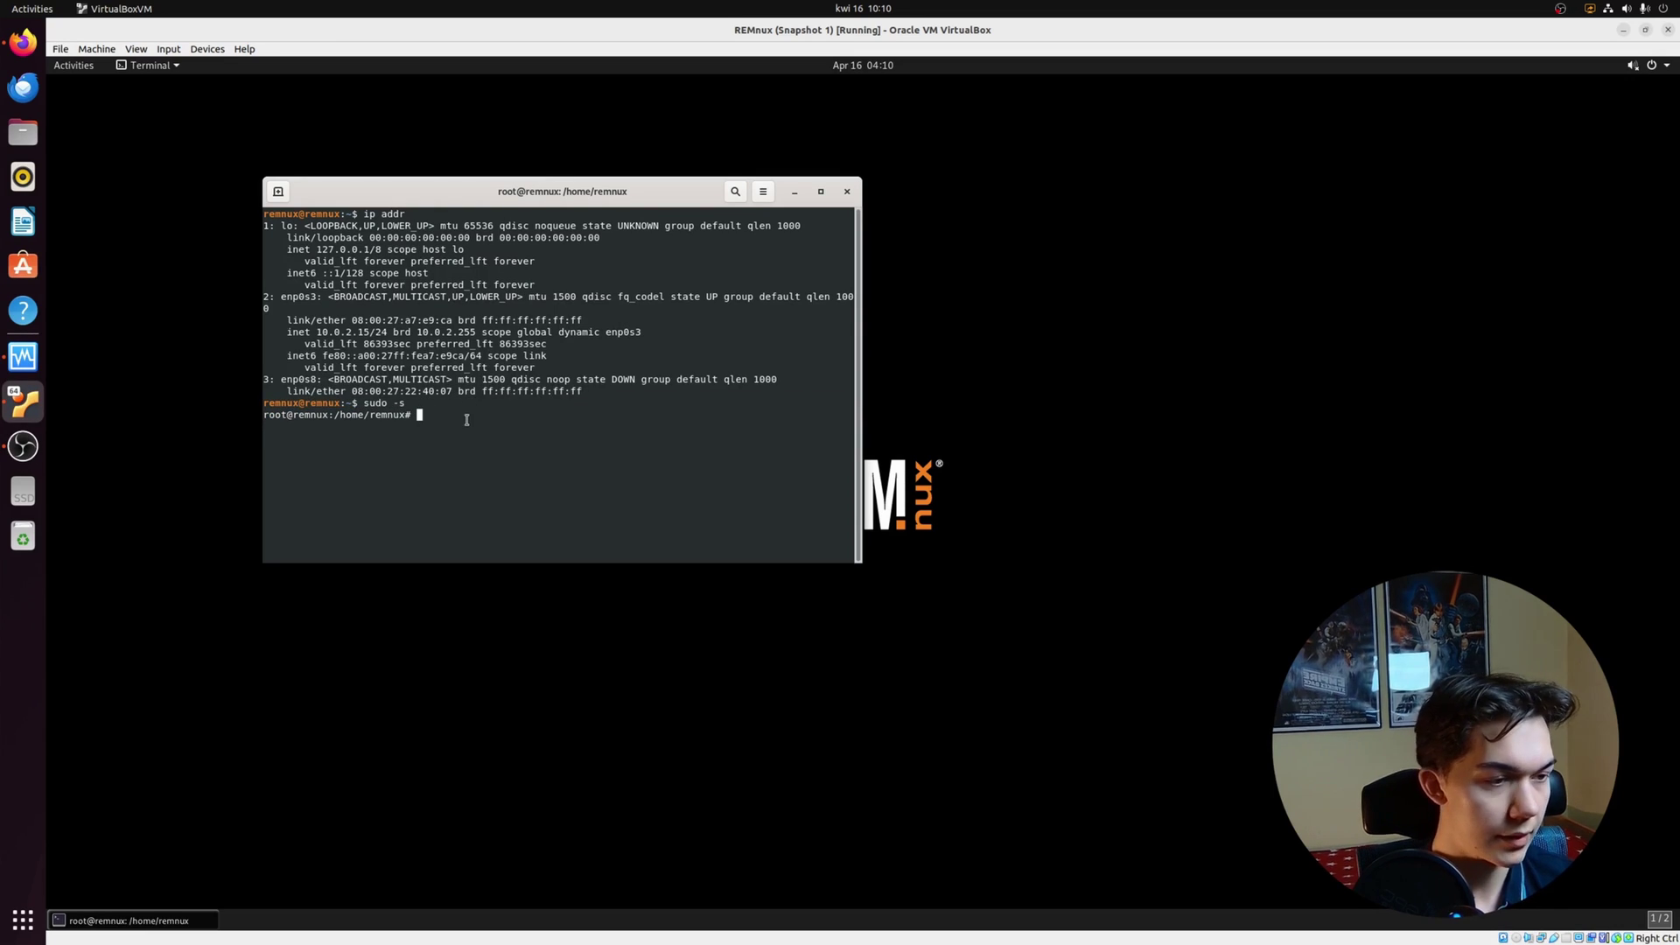
{"action": "type", "text": "tc/"}
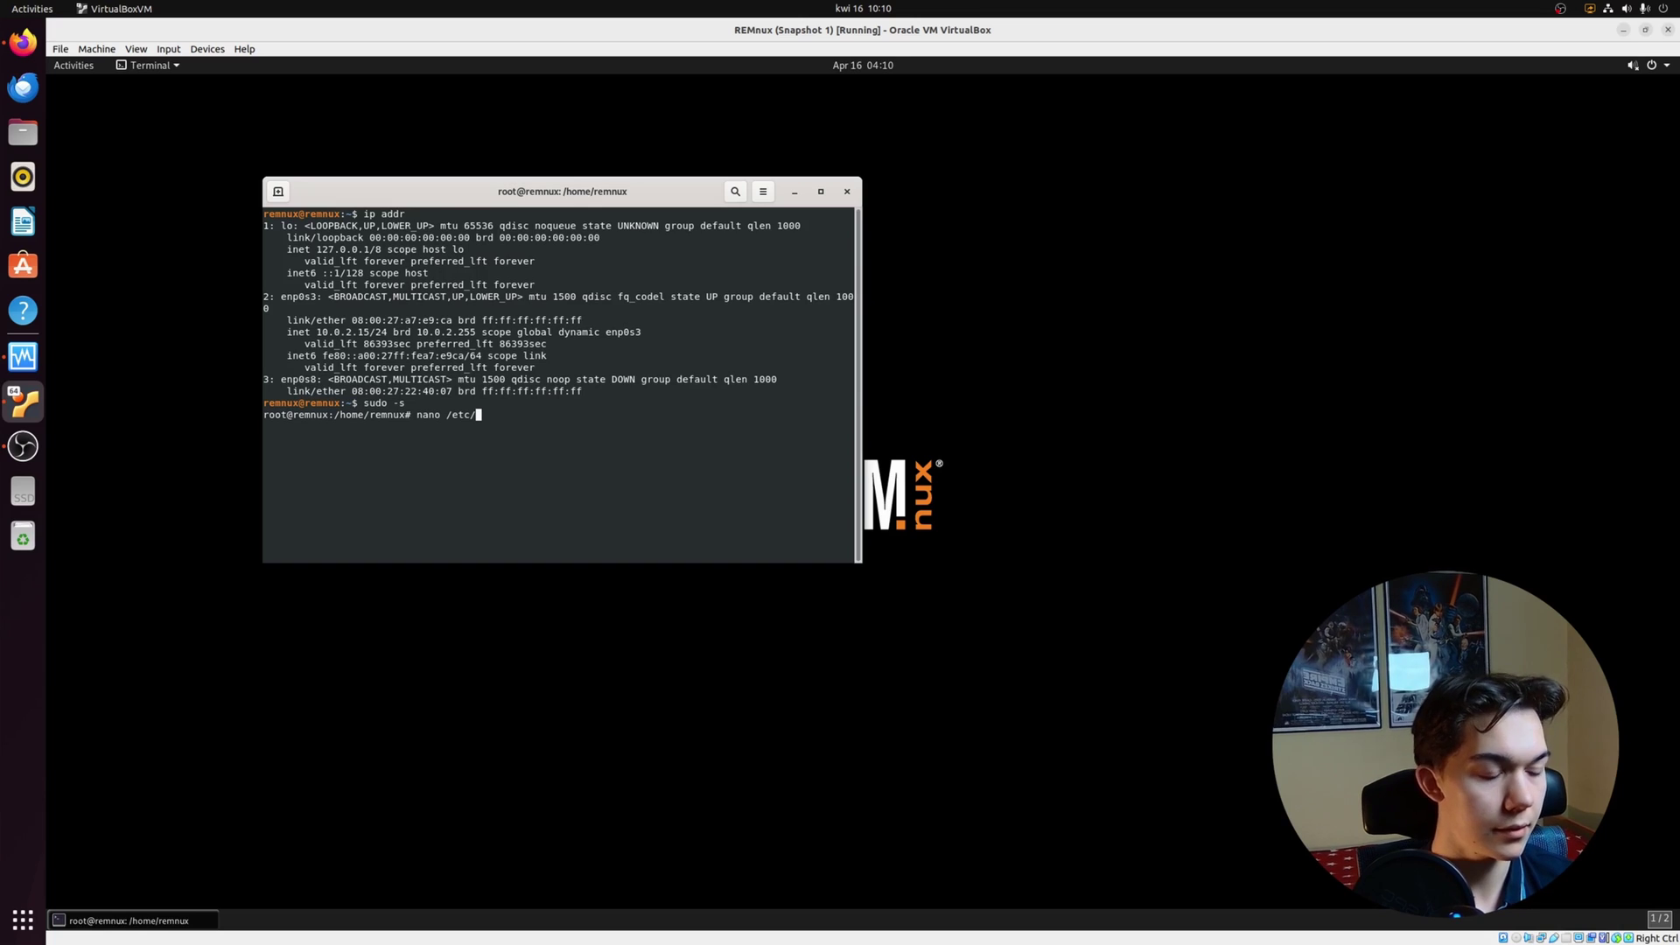
{"action": "type", "text": "net"}
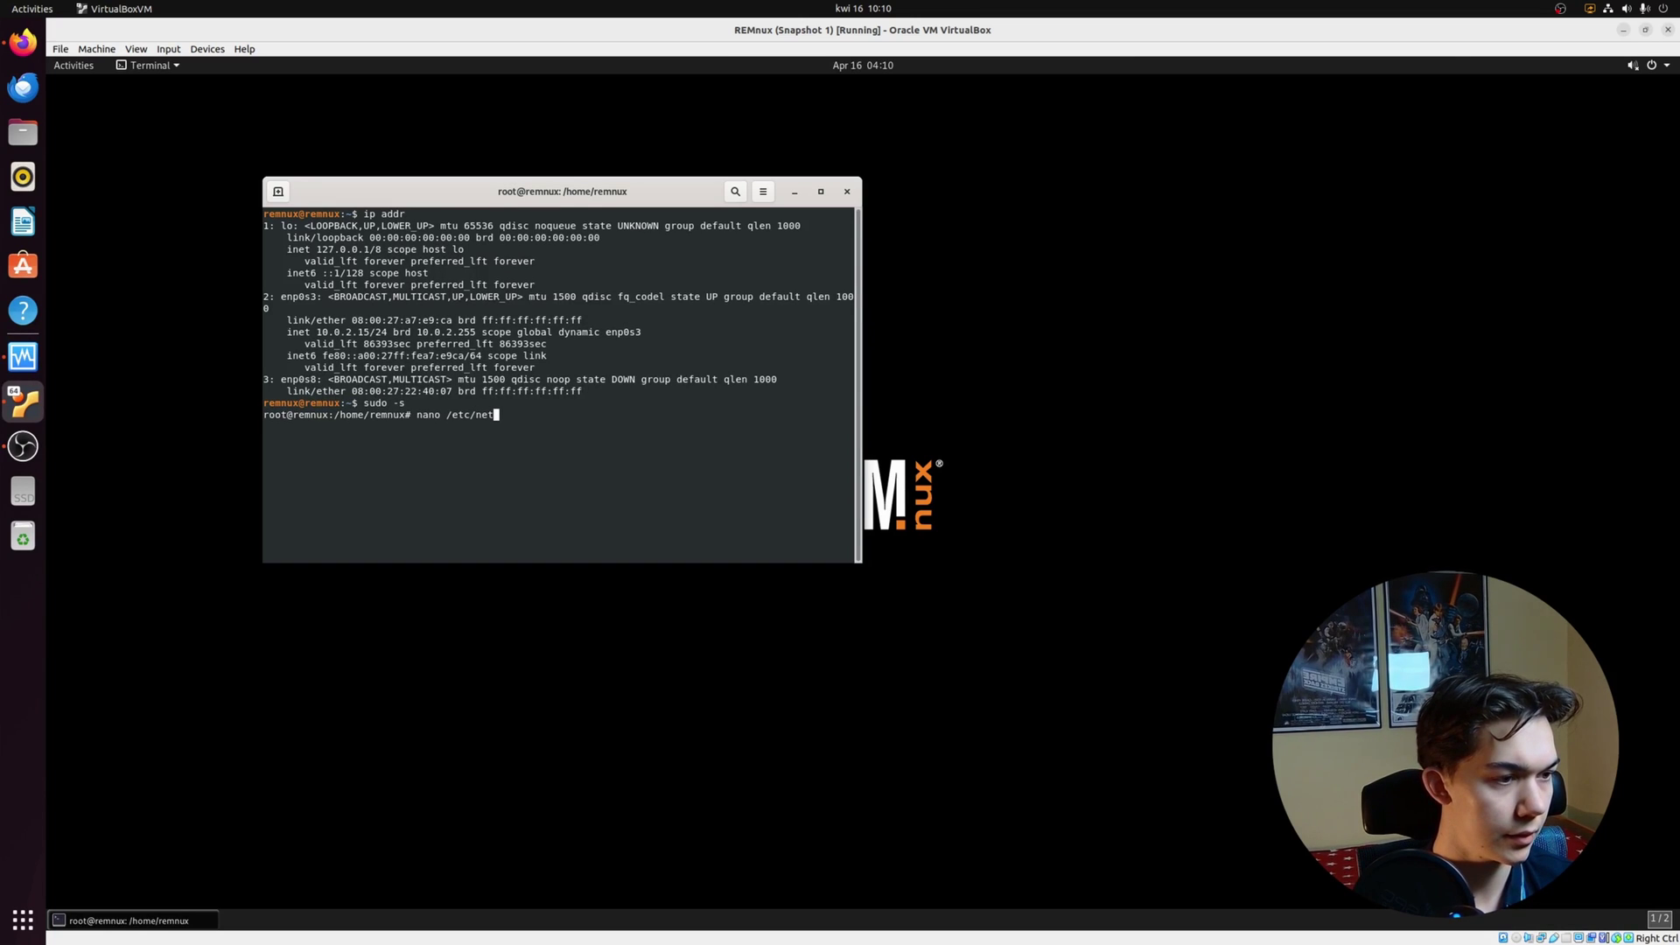
{"action": "key", "text": "BackSpace"}
{"action": "key", "text": "BackSpace"}
{"action": "key", "text": "BackSpace"}
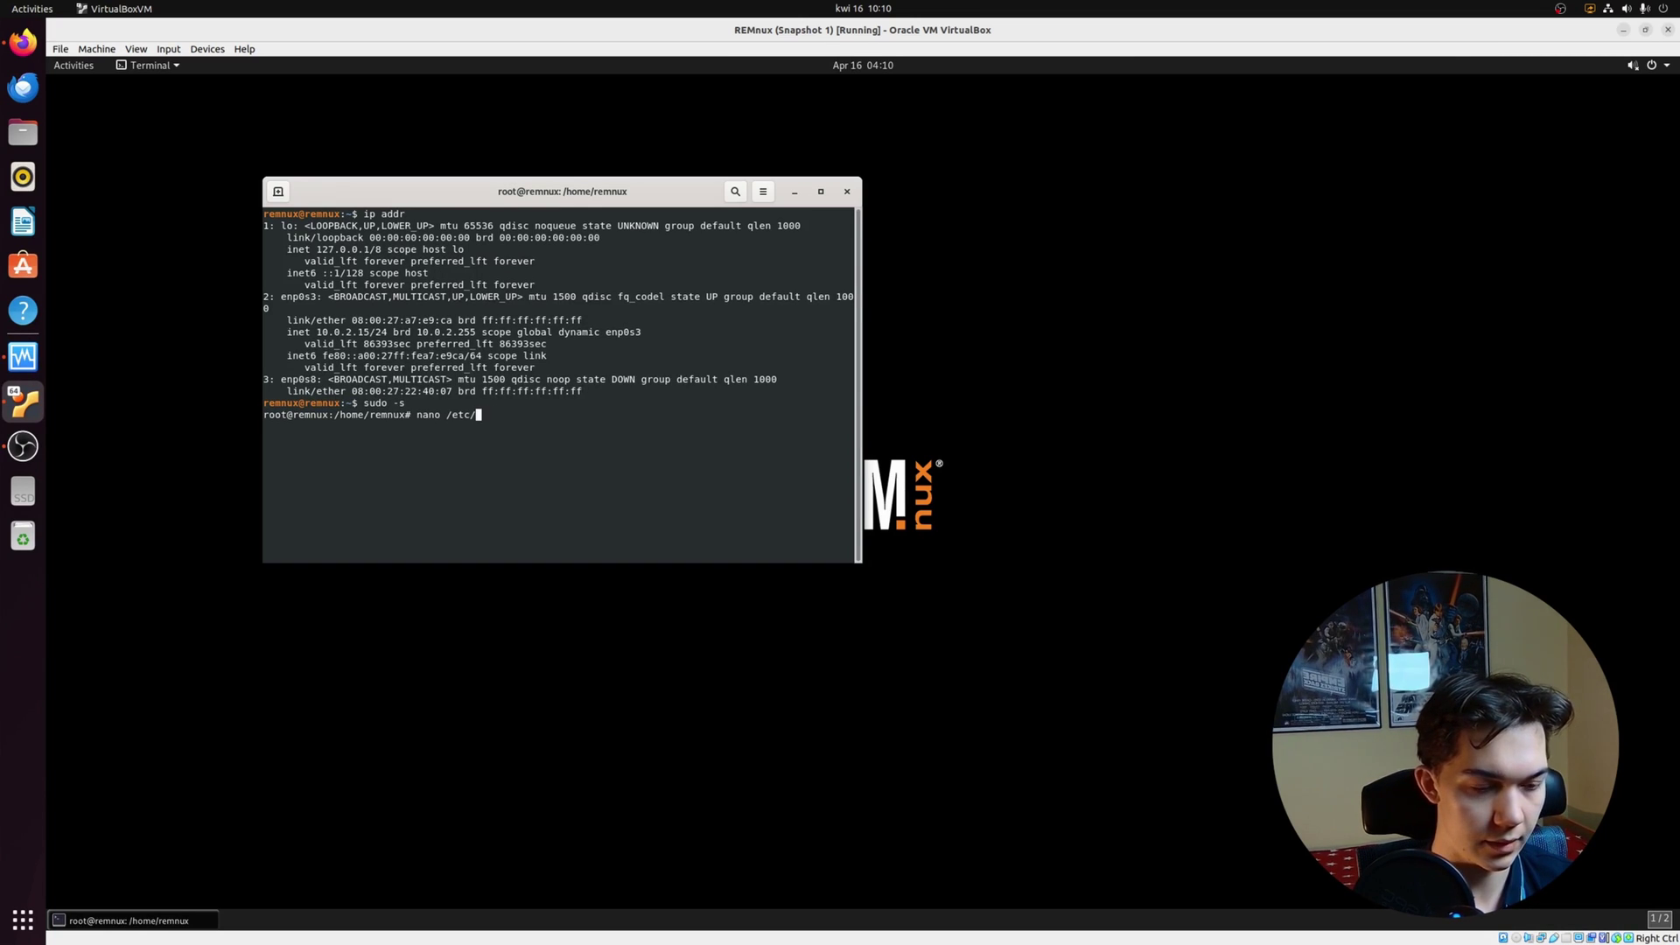
{"action": "type", "text": "netplan/"}
{"action": "key", "text": "Tab"}
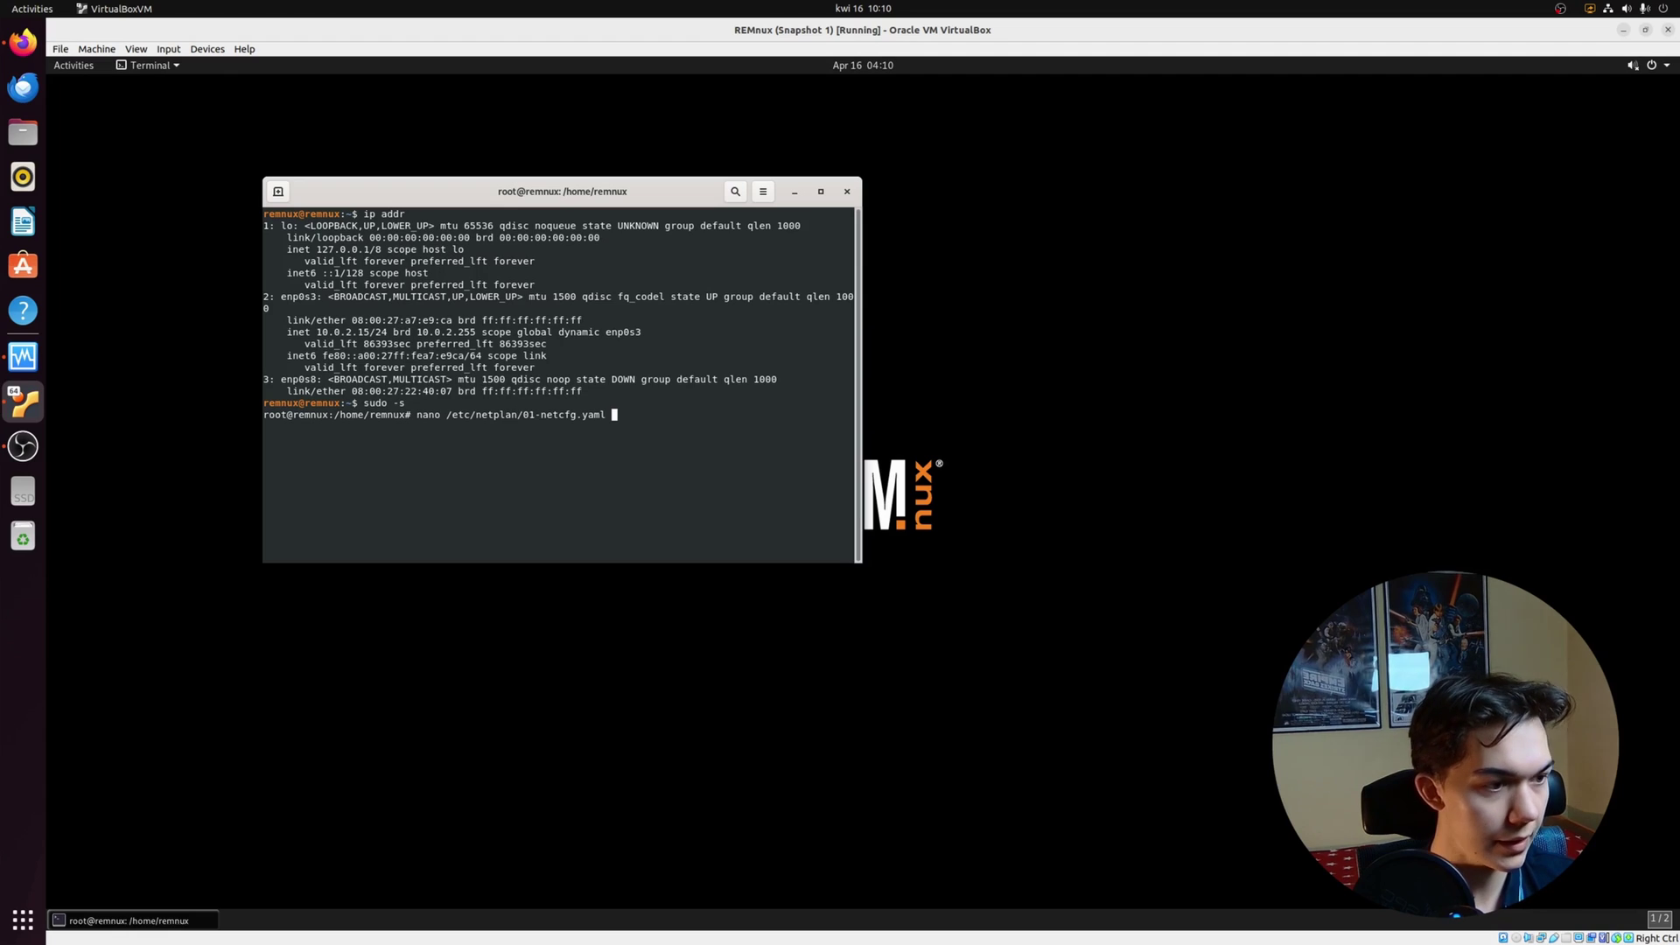
{"action": "left_click_drag", "start_coordinate": [538, 418], "coordinate": [263, 415]}
{"action": "left_click", "coordinate": [678, 410]}
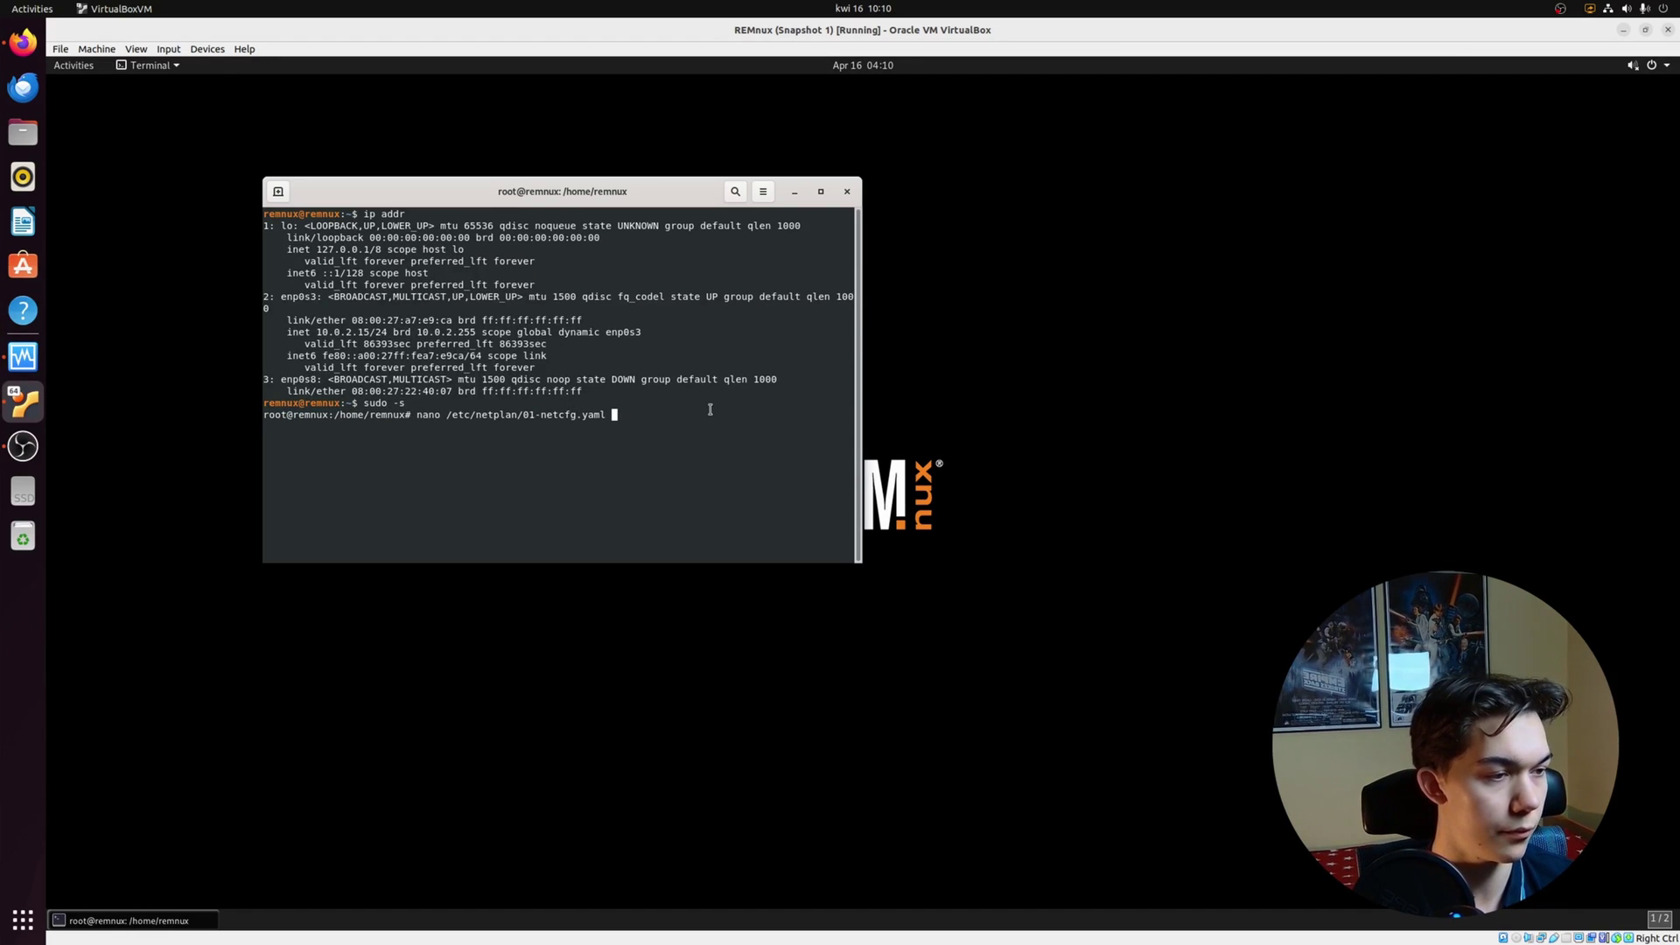
{"action": "key", "text": "Return"}
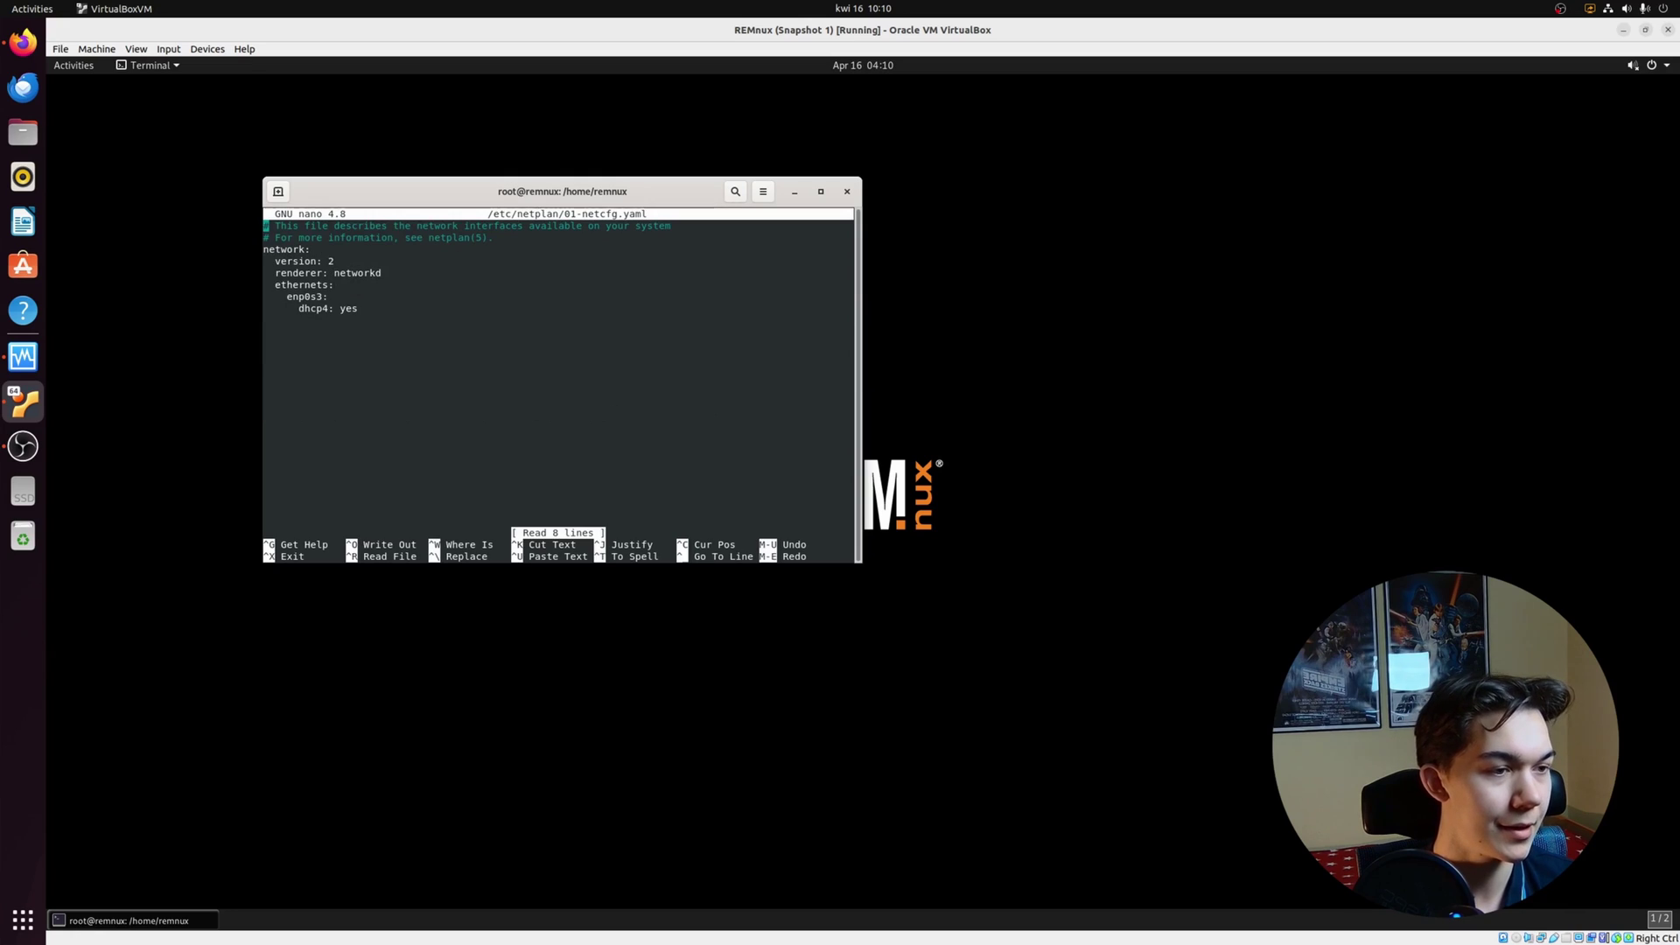
Step: Add an enp0s8: entry below enp0s3's dhcp4 line, indented to match enp0s3 under ethernets
{"action": "key", "text": "Down"}
{"action": "key", "text": "Down"}
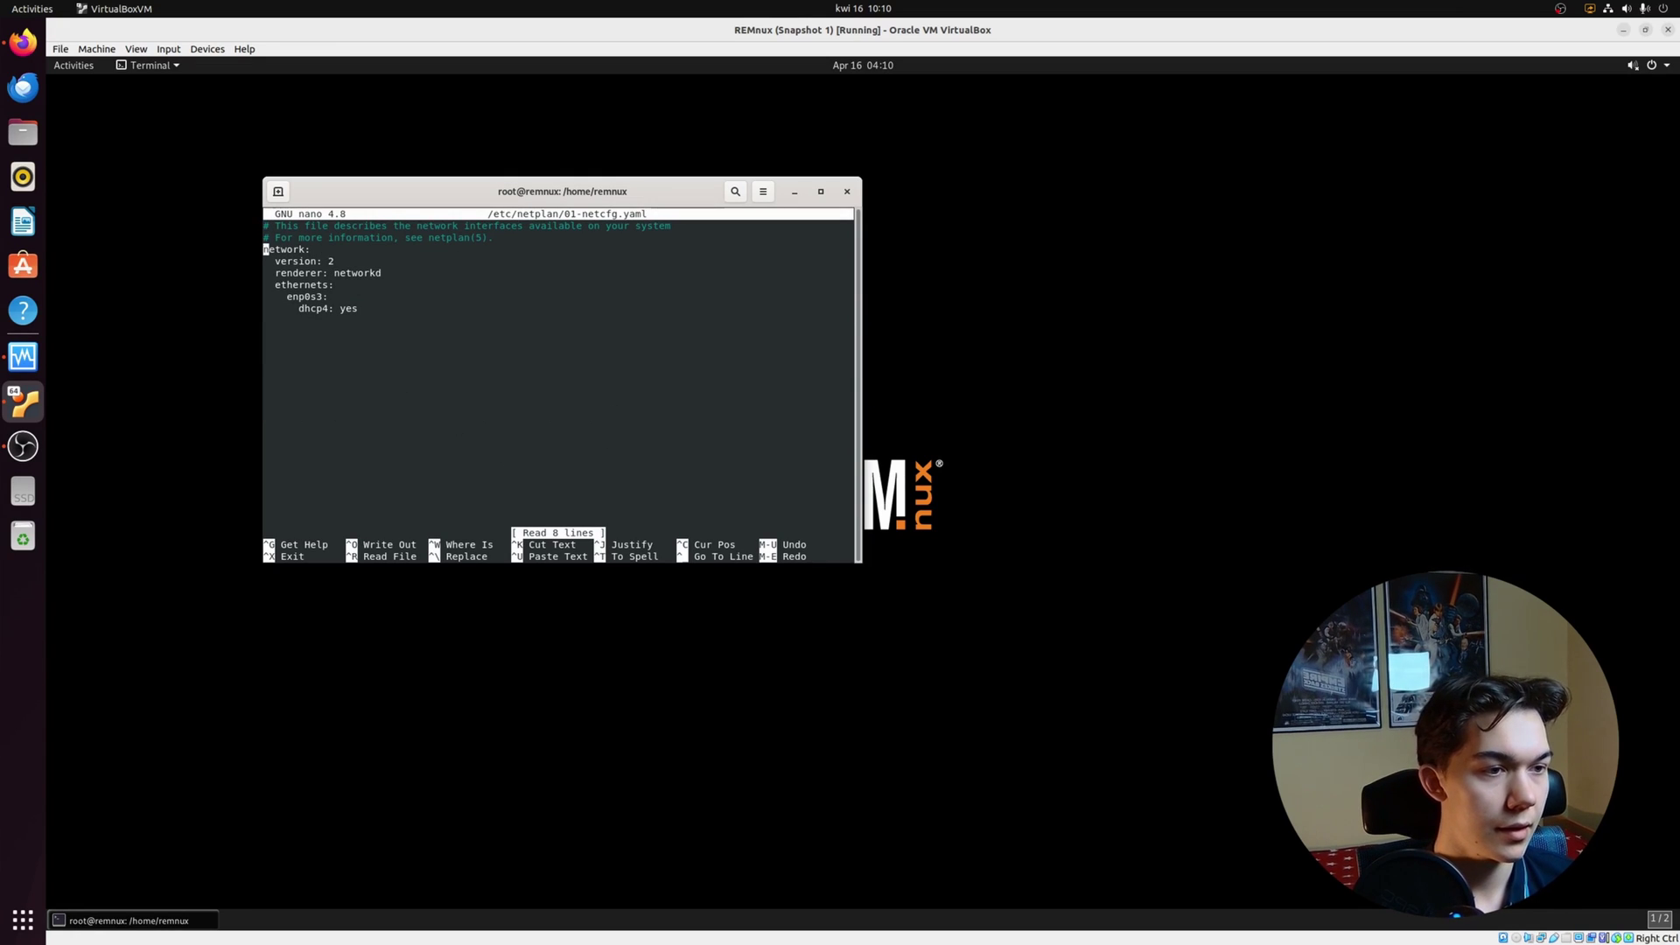
{"action": "key", "text": "Down"}
{"action": "key", "text": "Down"}
{"action": "key", "text": "Down"}
{"action": "key", "text": "Down"}
{"action": "key", "text": "Down"}
{"action": "key", "text": "Down"}
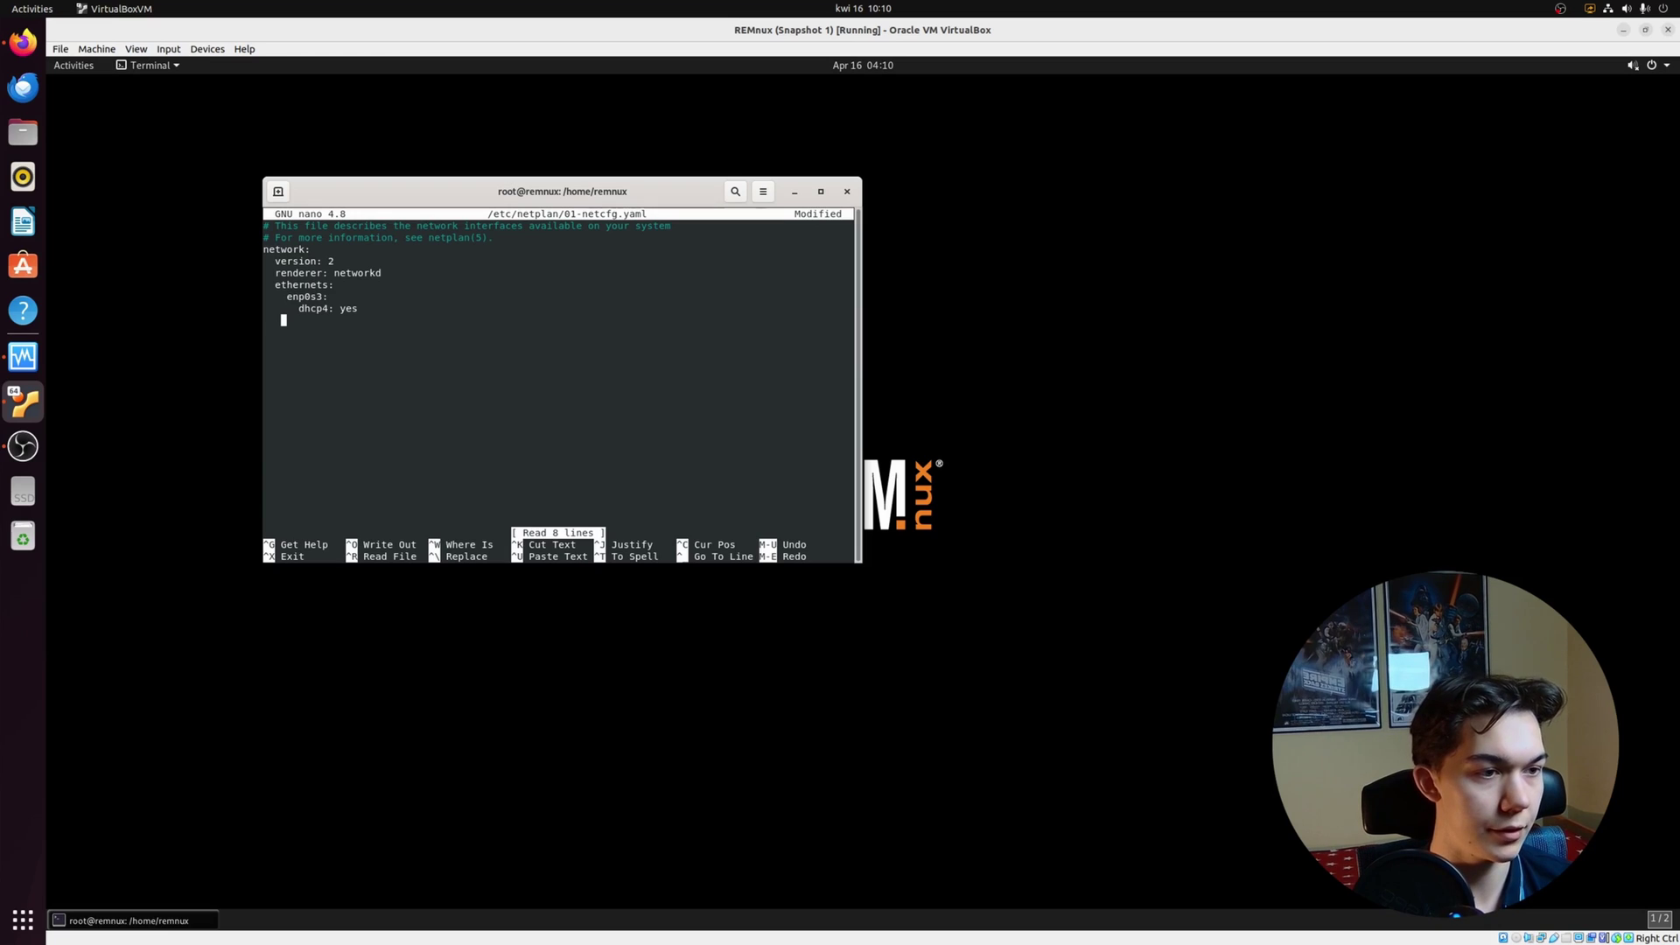
{"action": "type", "text": "en"}
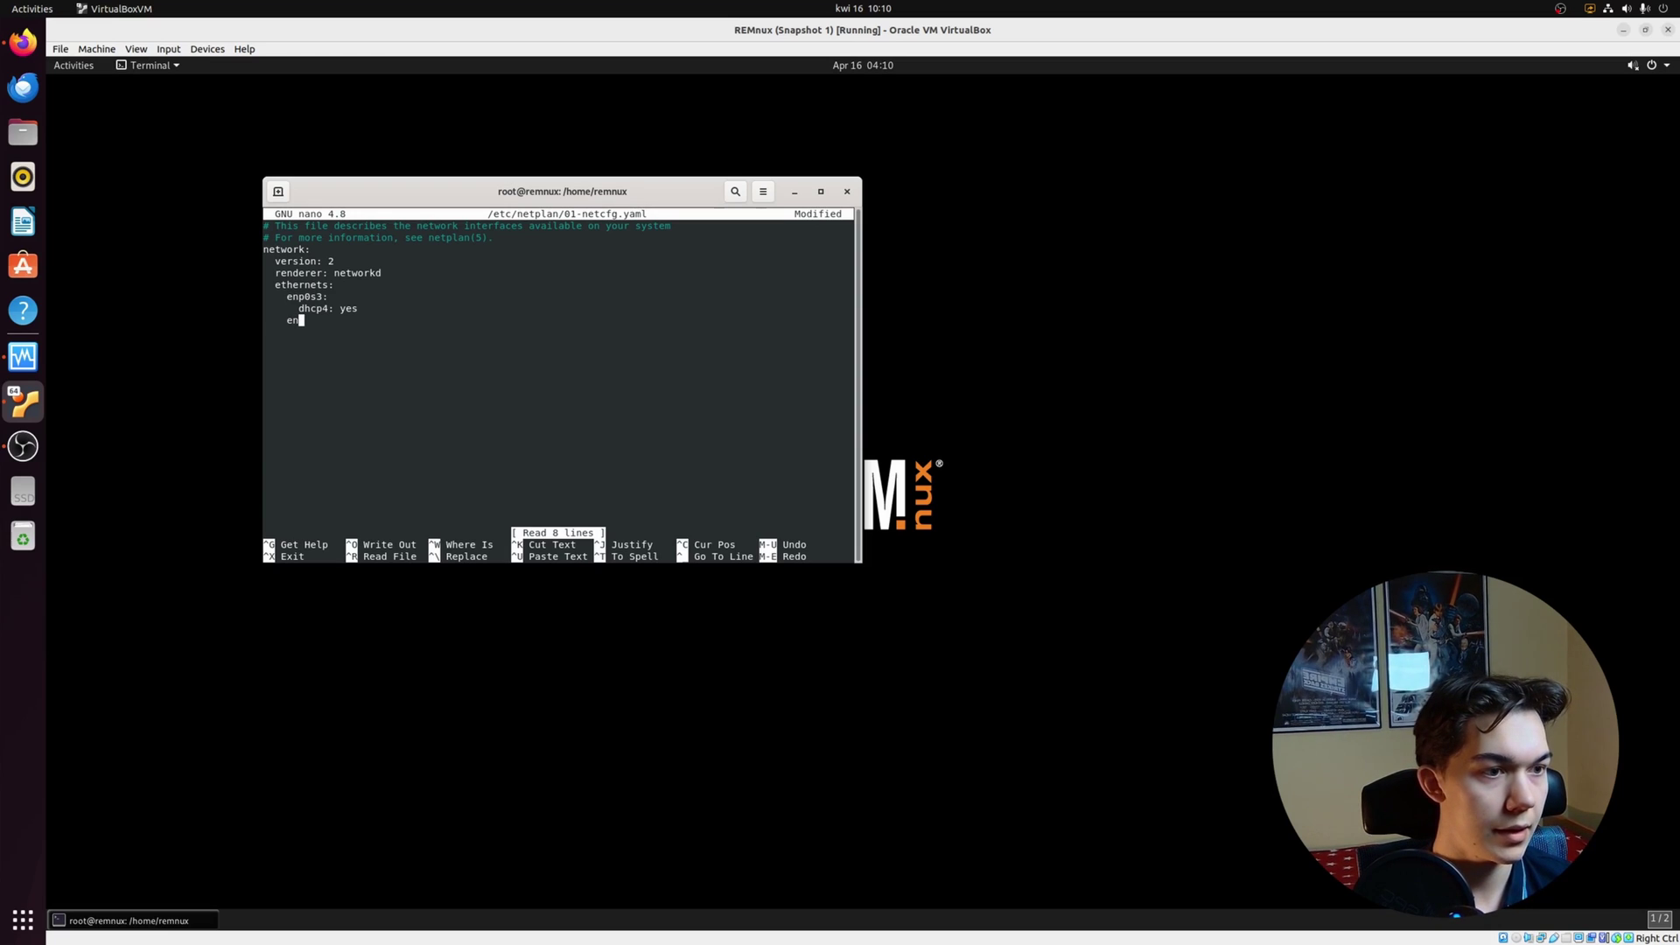
{"action": "type", "text": "p0"}
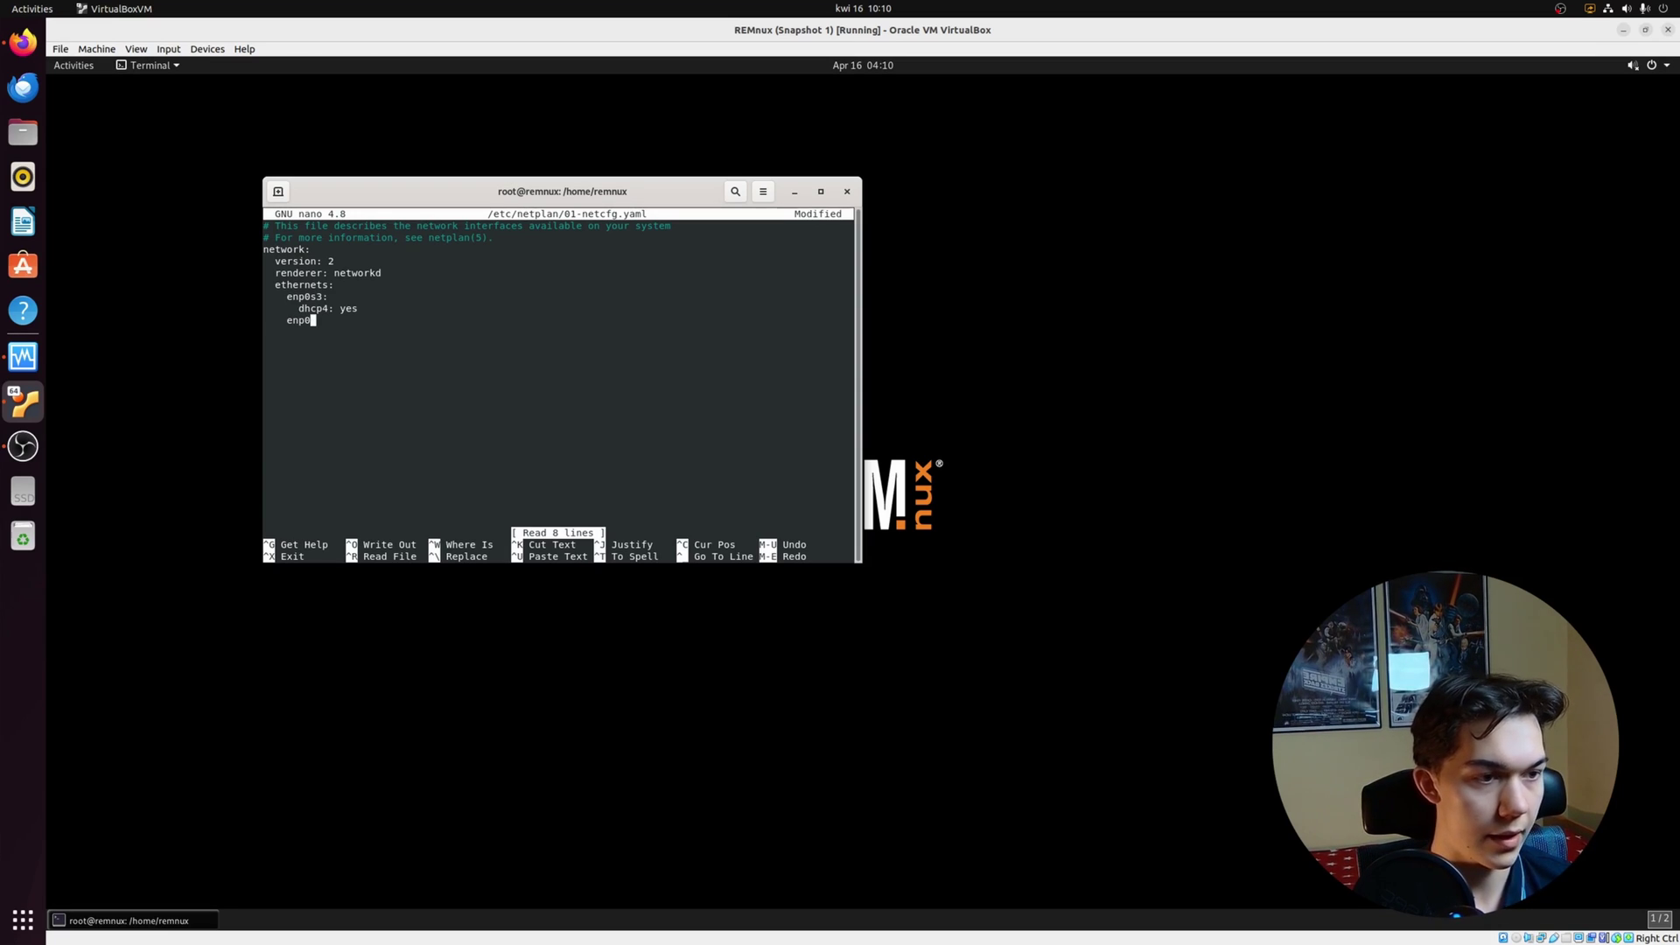
{"action": "type", "text": "s8:     "}
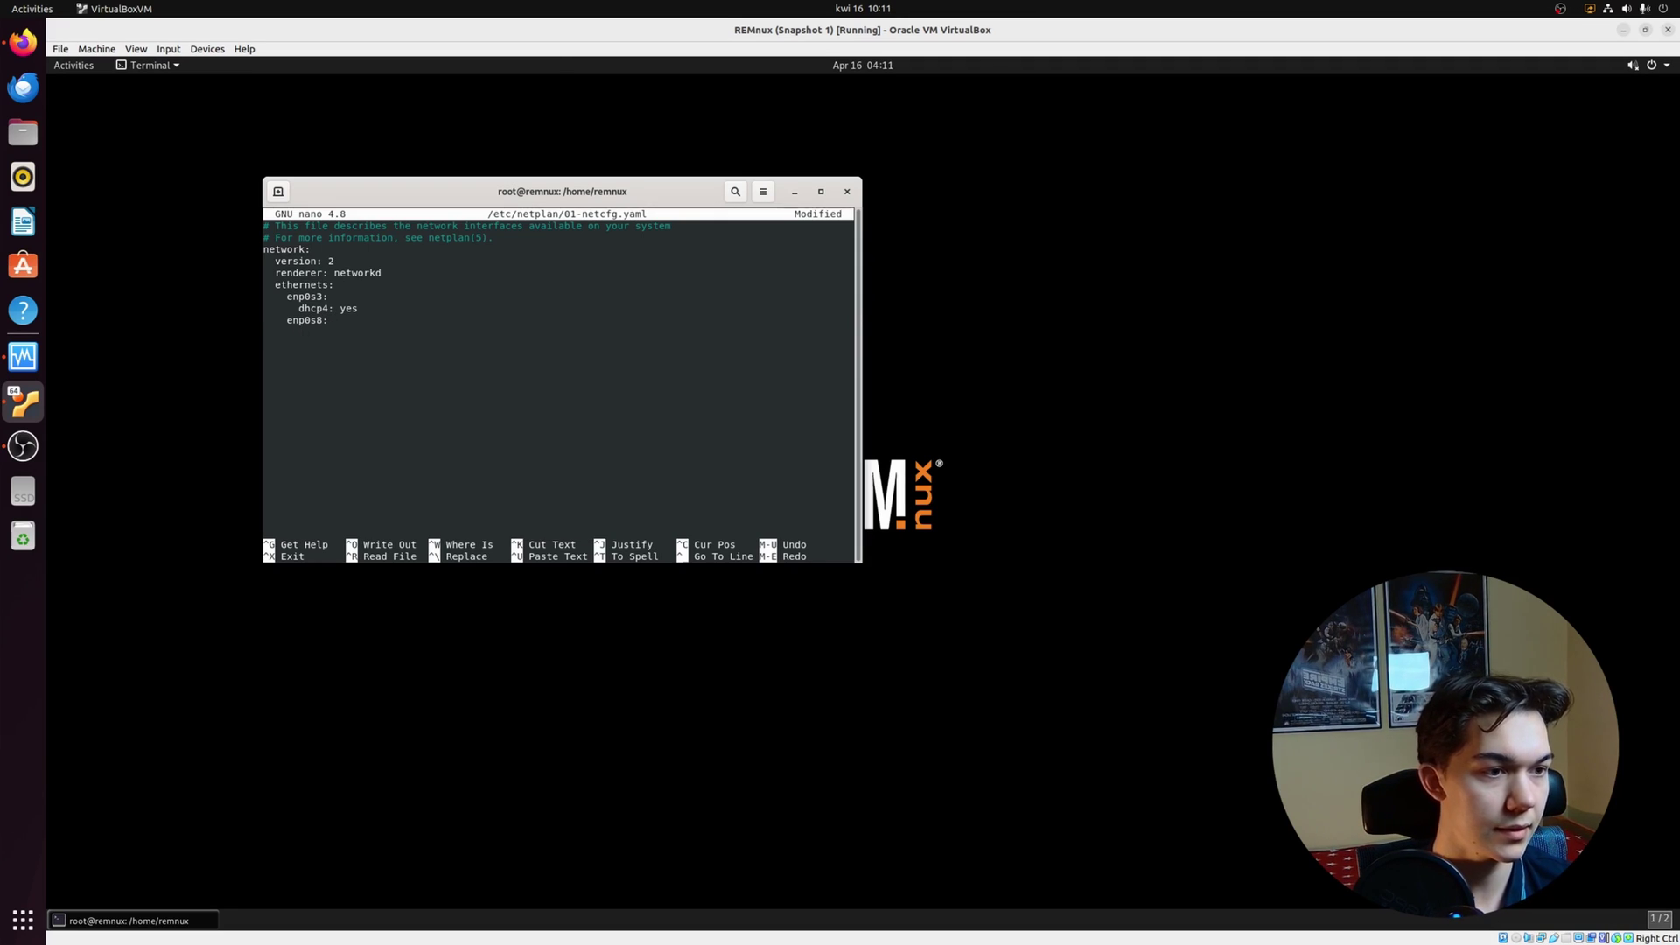
Step: Disable DHCP for enp0s8 by adding an indented dhcp4: no line beneath it
{"action": "type", "text": "  dhcp"}
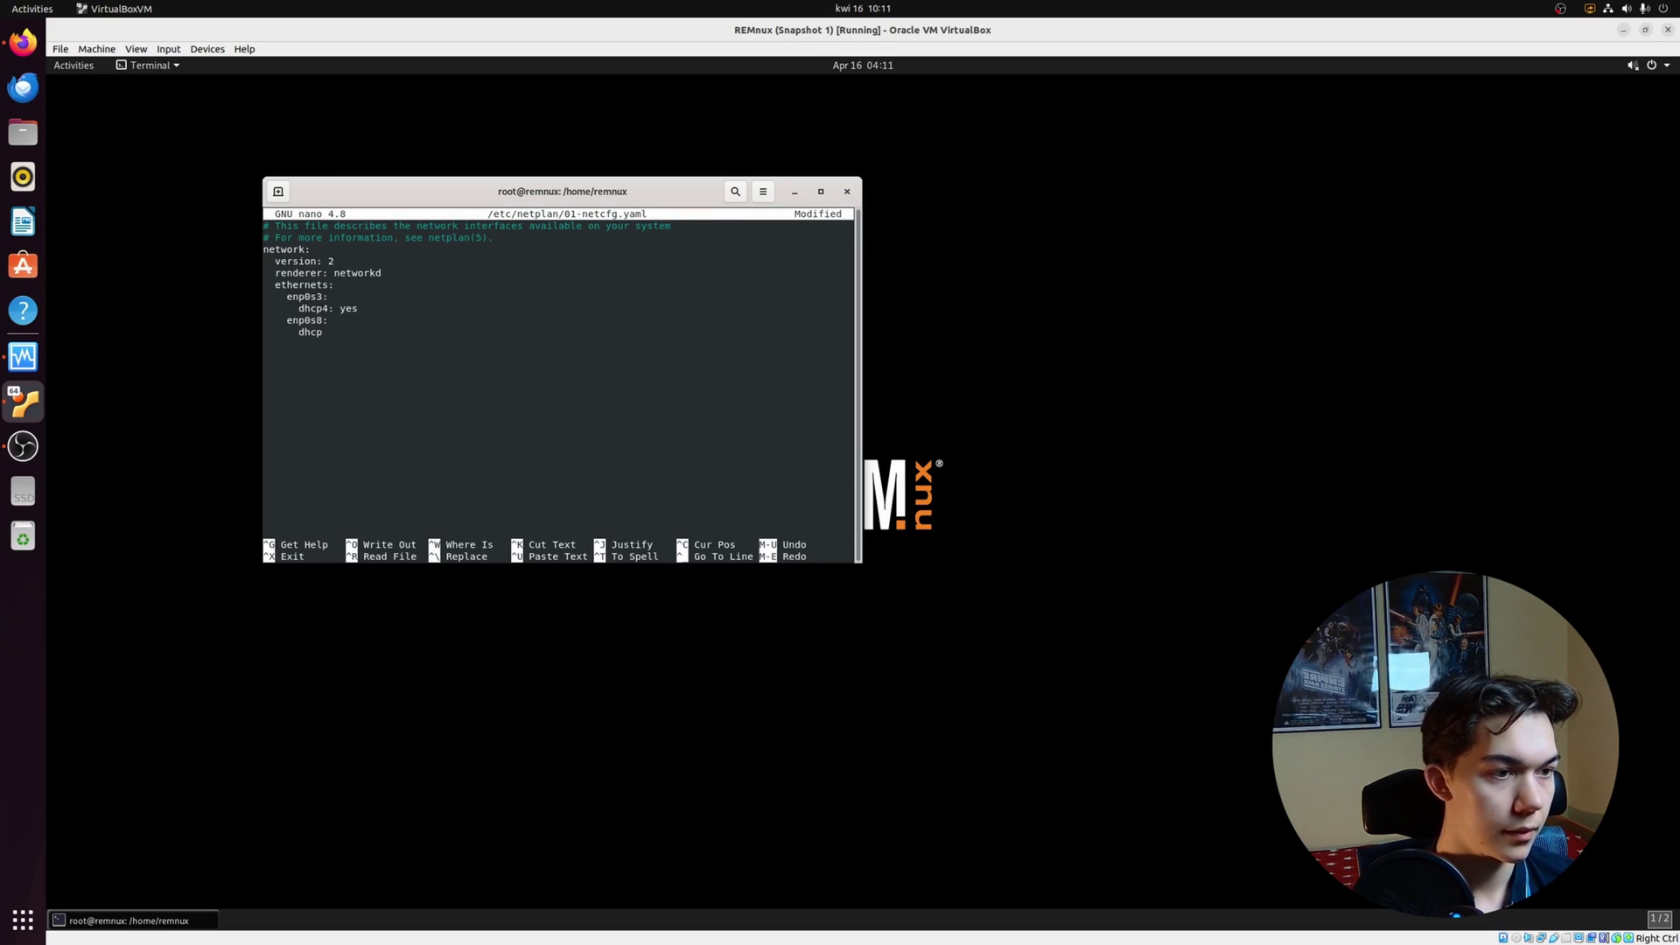
{"action": "type", "text": "5:"}
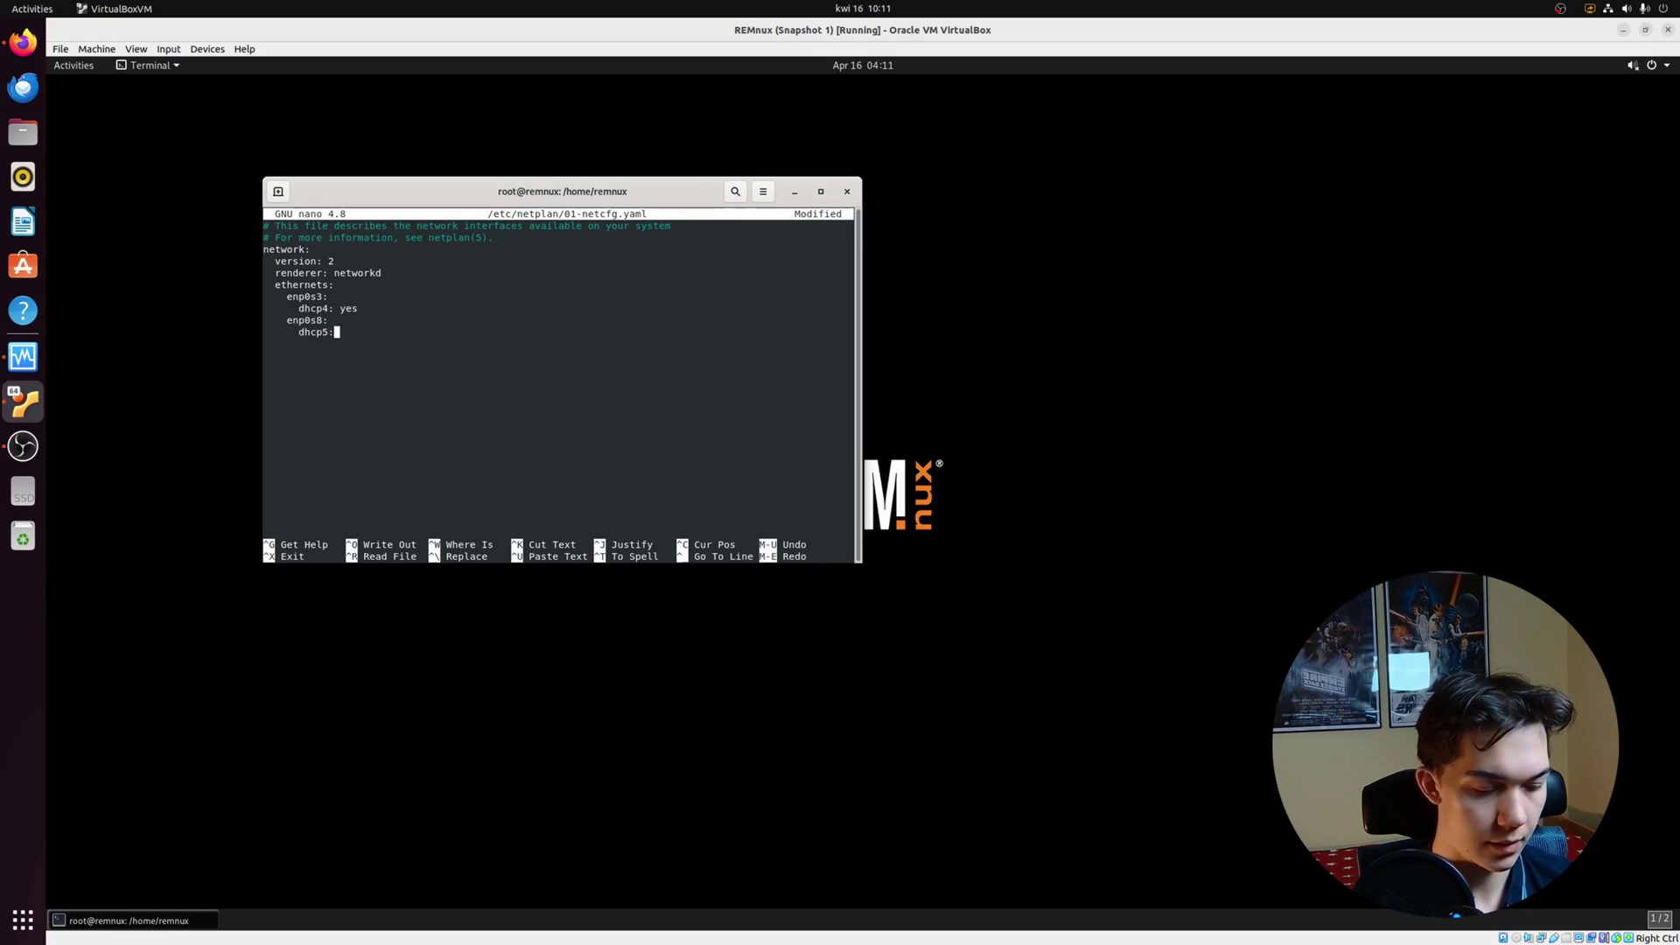
{"action": "key", "text": "BackSpace"}
{"action": "key", "text": "BackSpace"}
{"action": "type", "text": "4: no"}
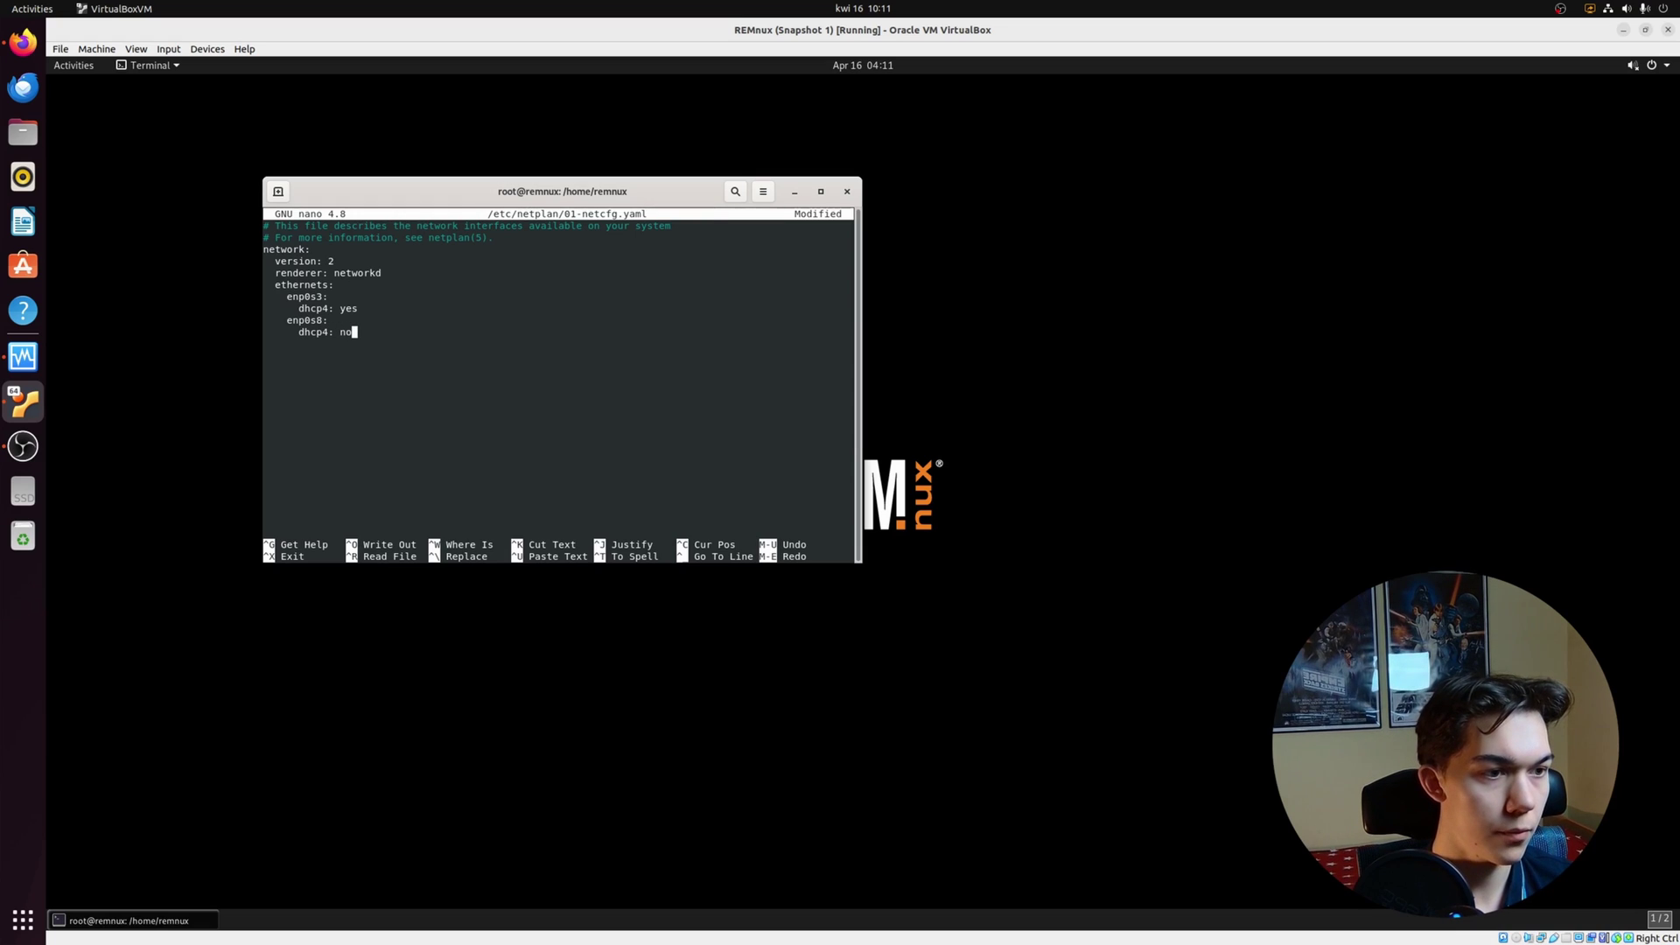
Step: Add an addresses line with [192.168.56.21] under enp0s8, aligned with its dhcp4 setting
{"action": "key", "text": "Return"}
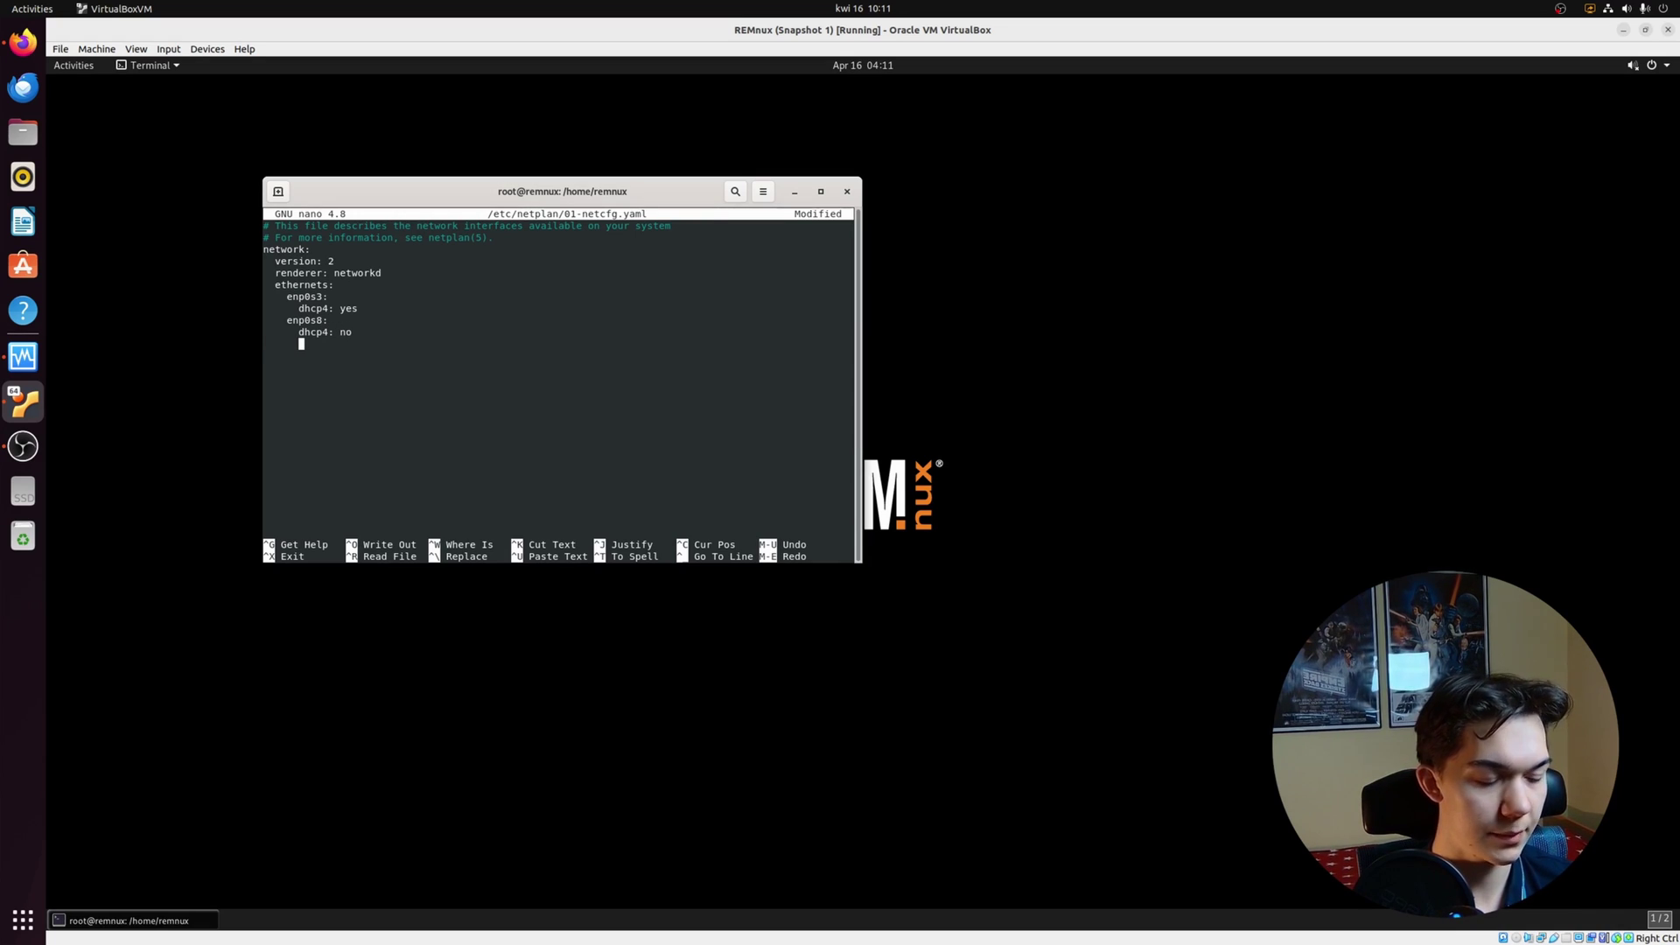
{"action": "type", "text": "addresses"}
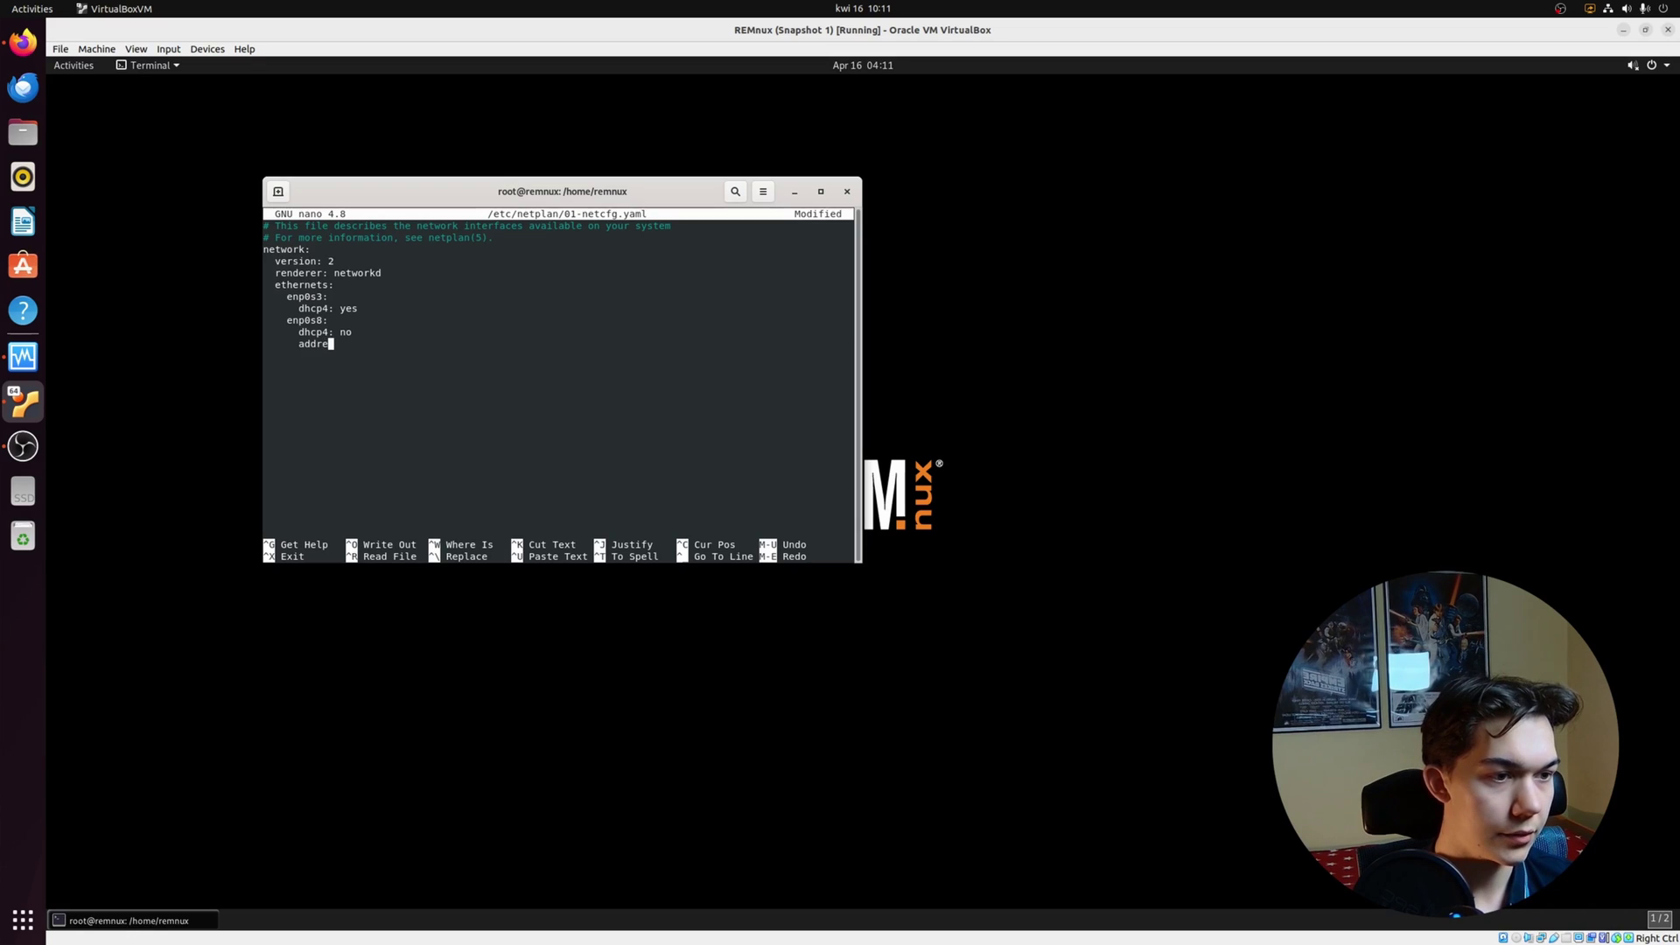
{"action": "type", "text": ": ["}
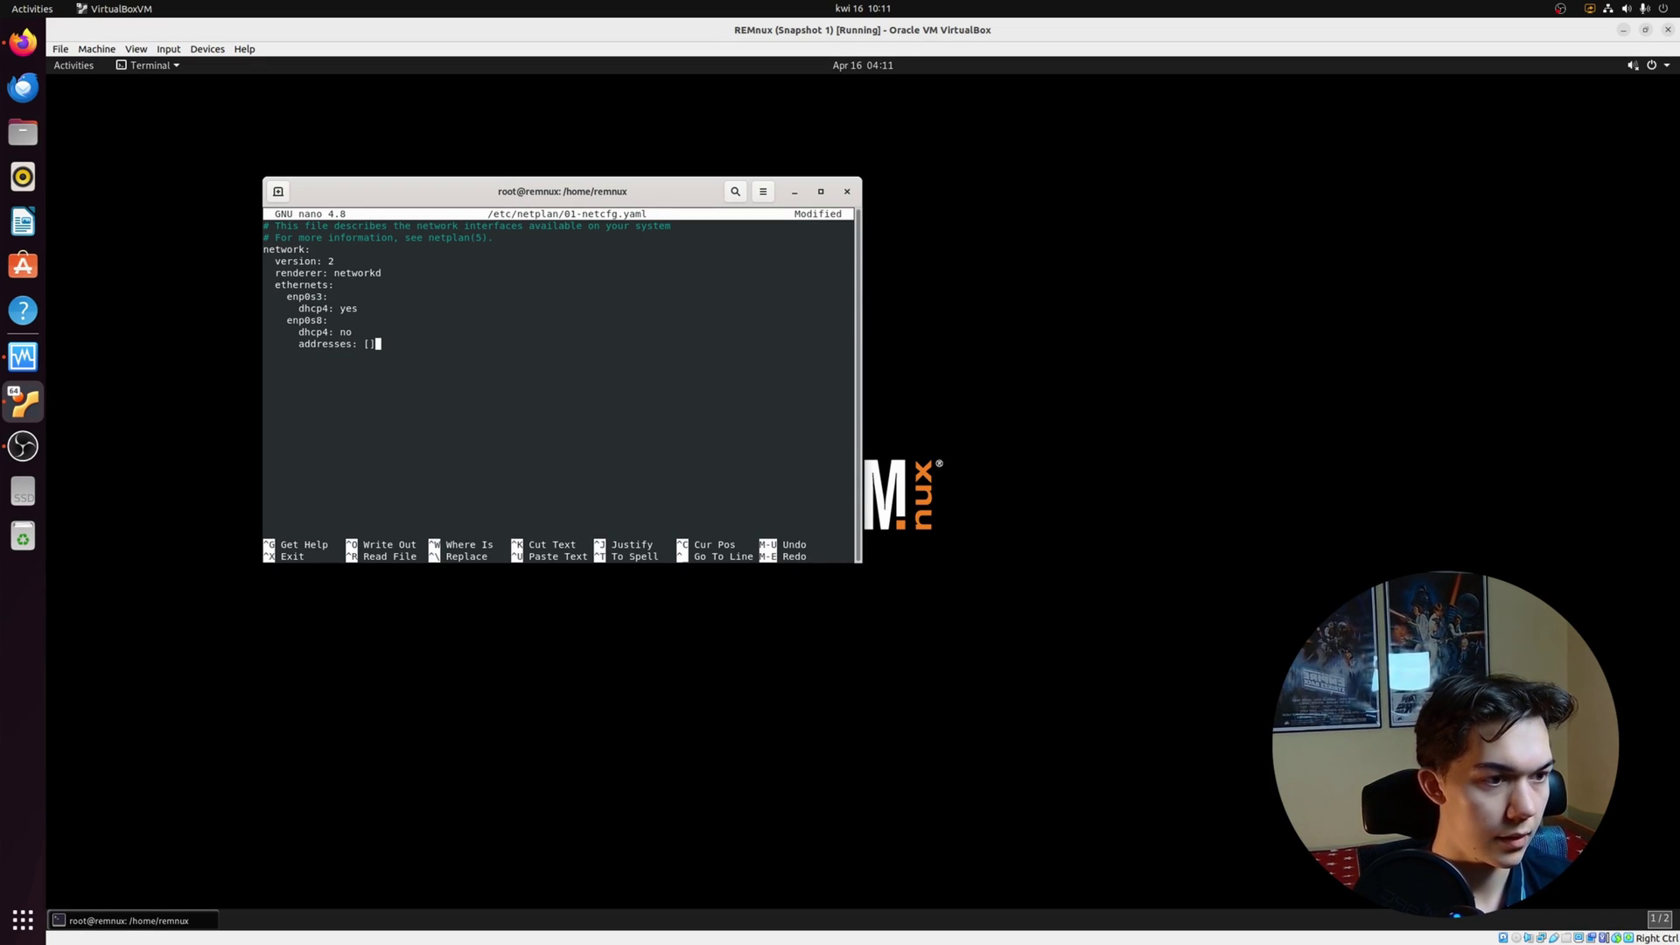
{"action": "type", "text": "192.1"}
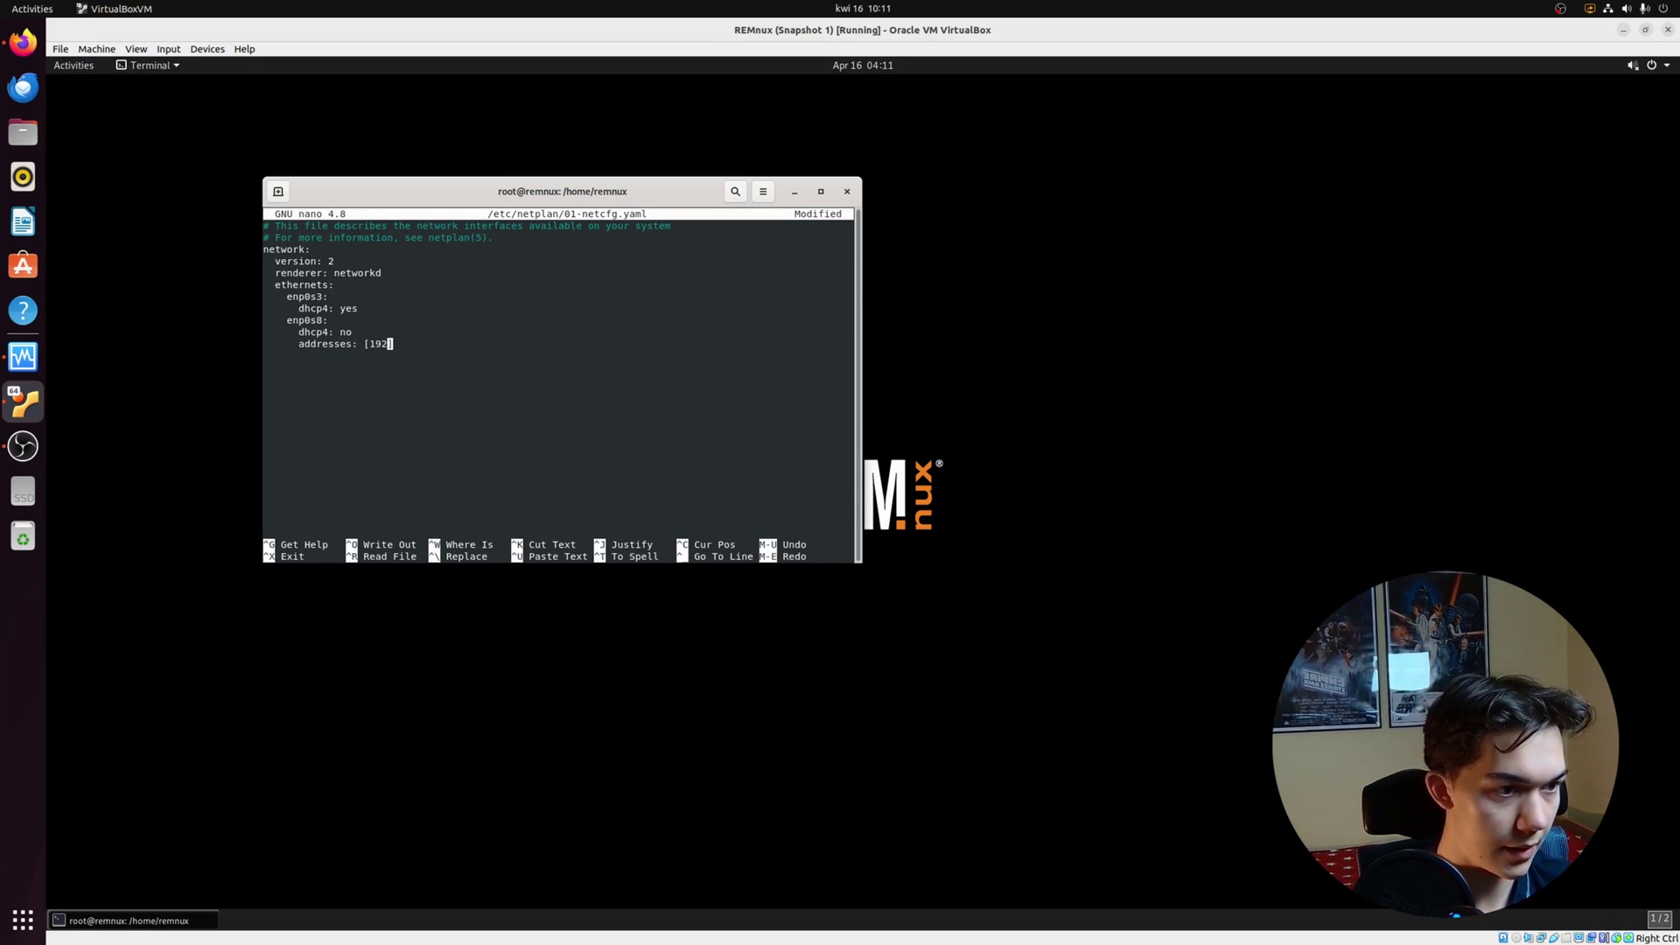
{"action": "type", "text": "68.0."}
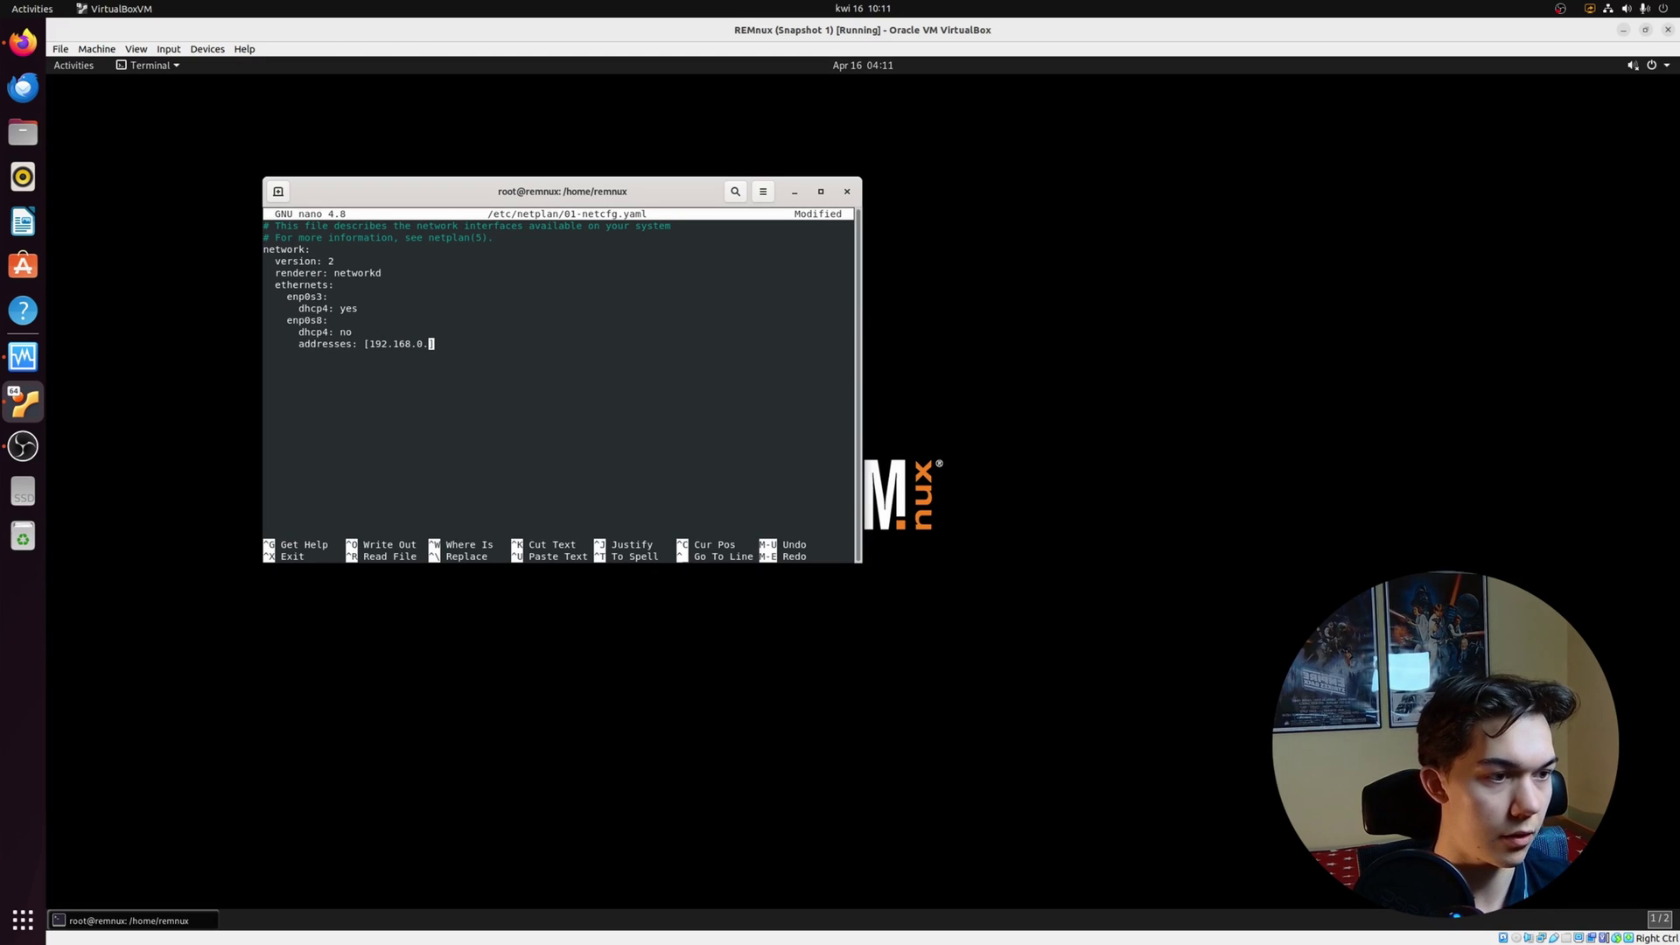
{"action": "key", "text": "BackSpace"}
{"action": "key", "text": "BackSpace"}
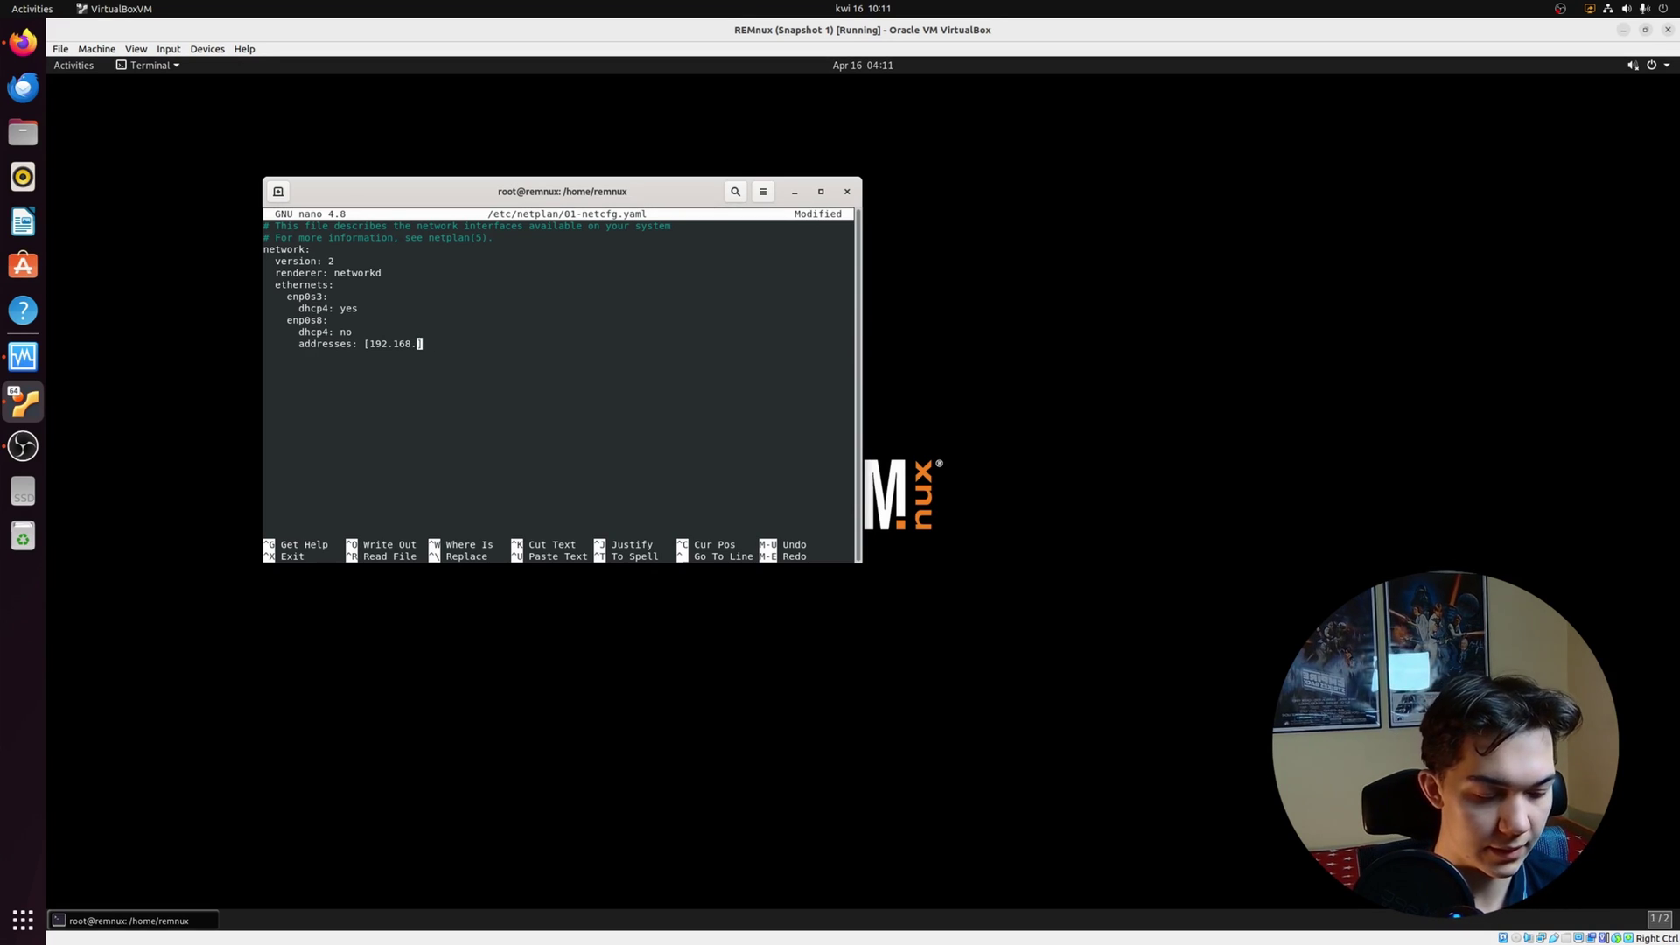
{"action": "type", "text": "56.21"}
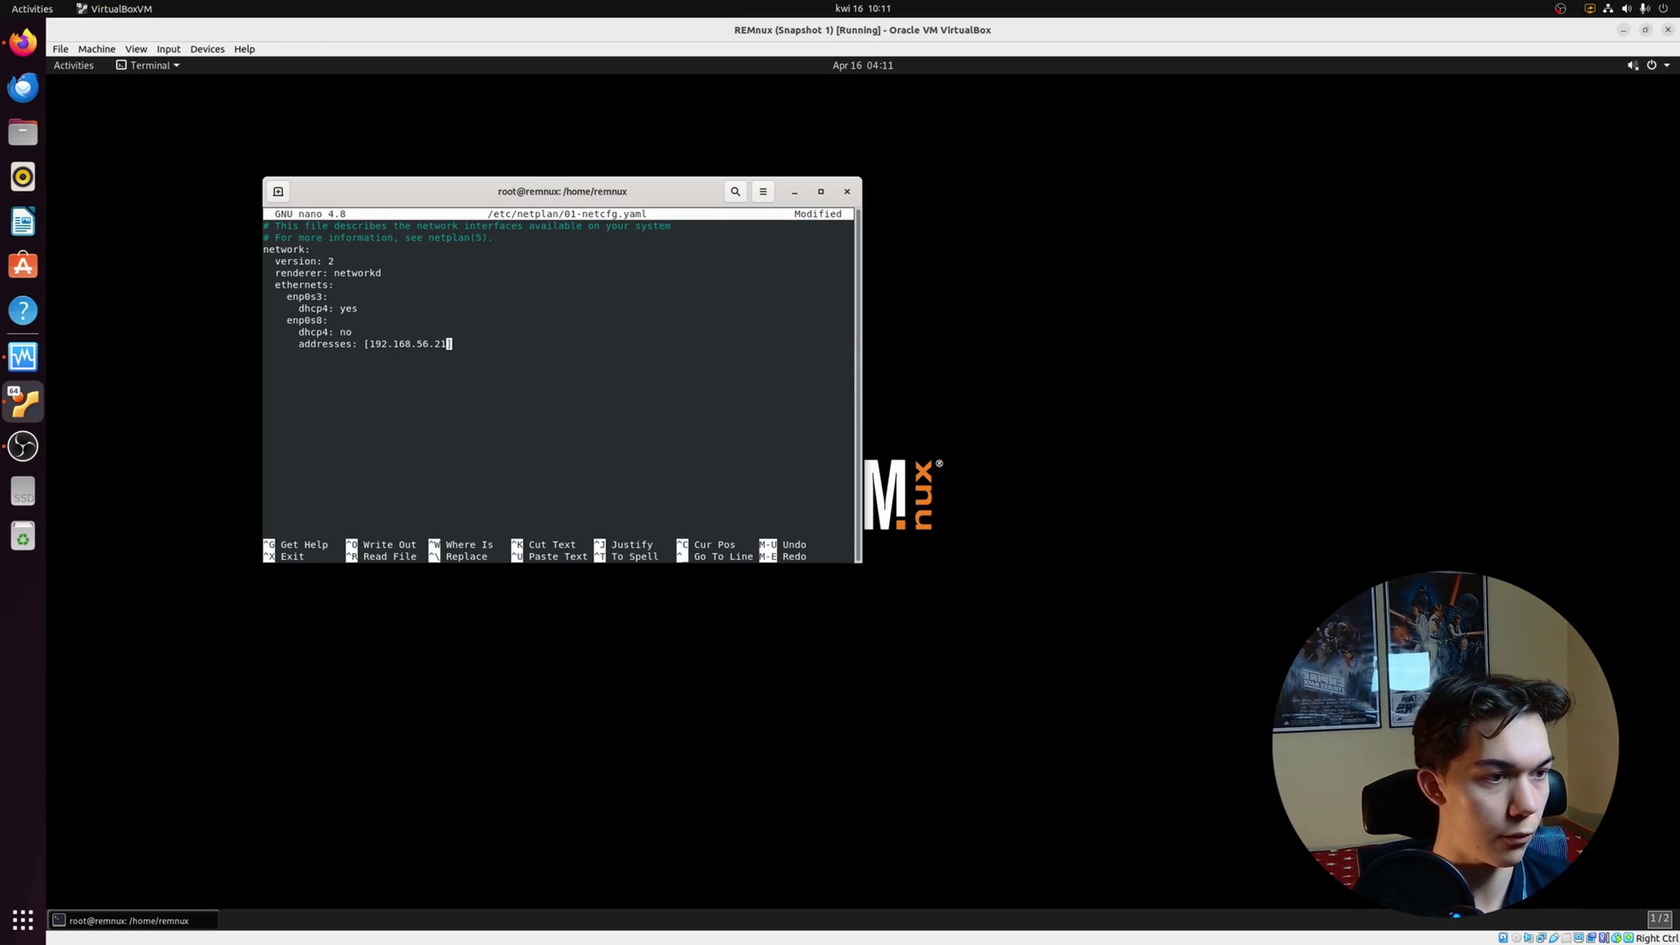
{"action": "left_click", "coordinate": [207, 49]}
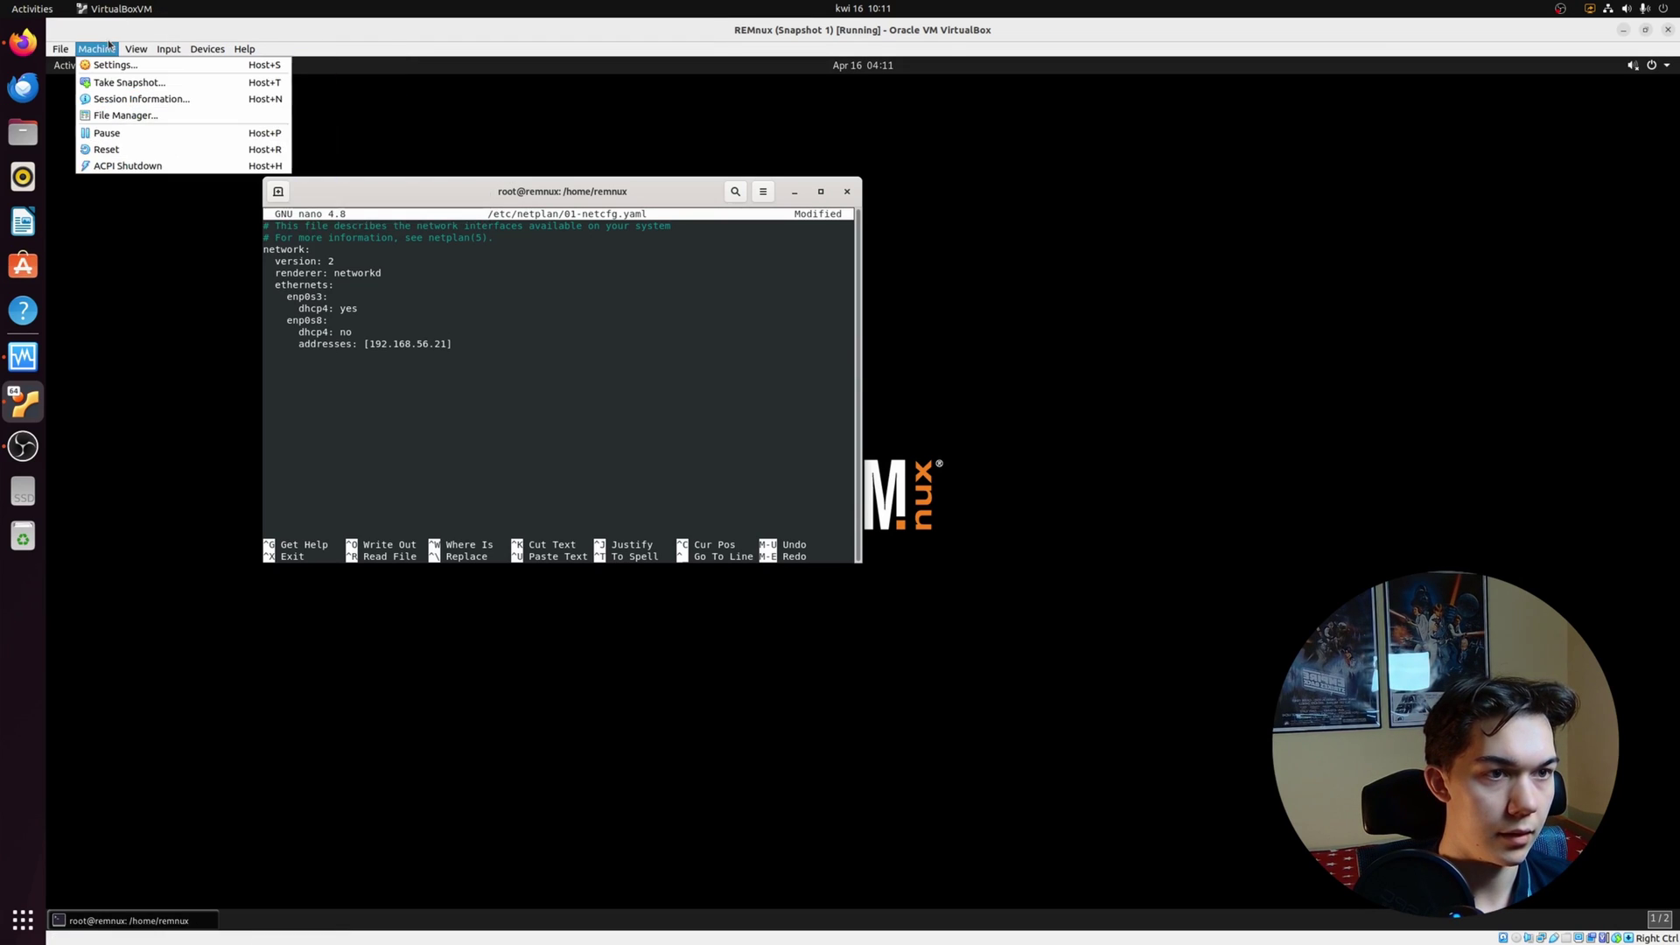
{"action": "left_click", "coordinate": [107, 65]}
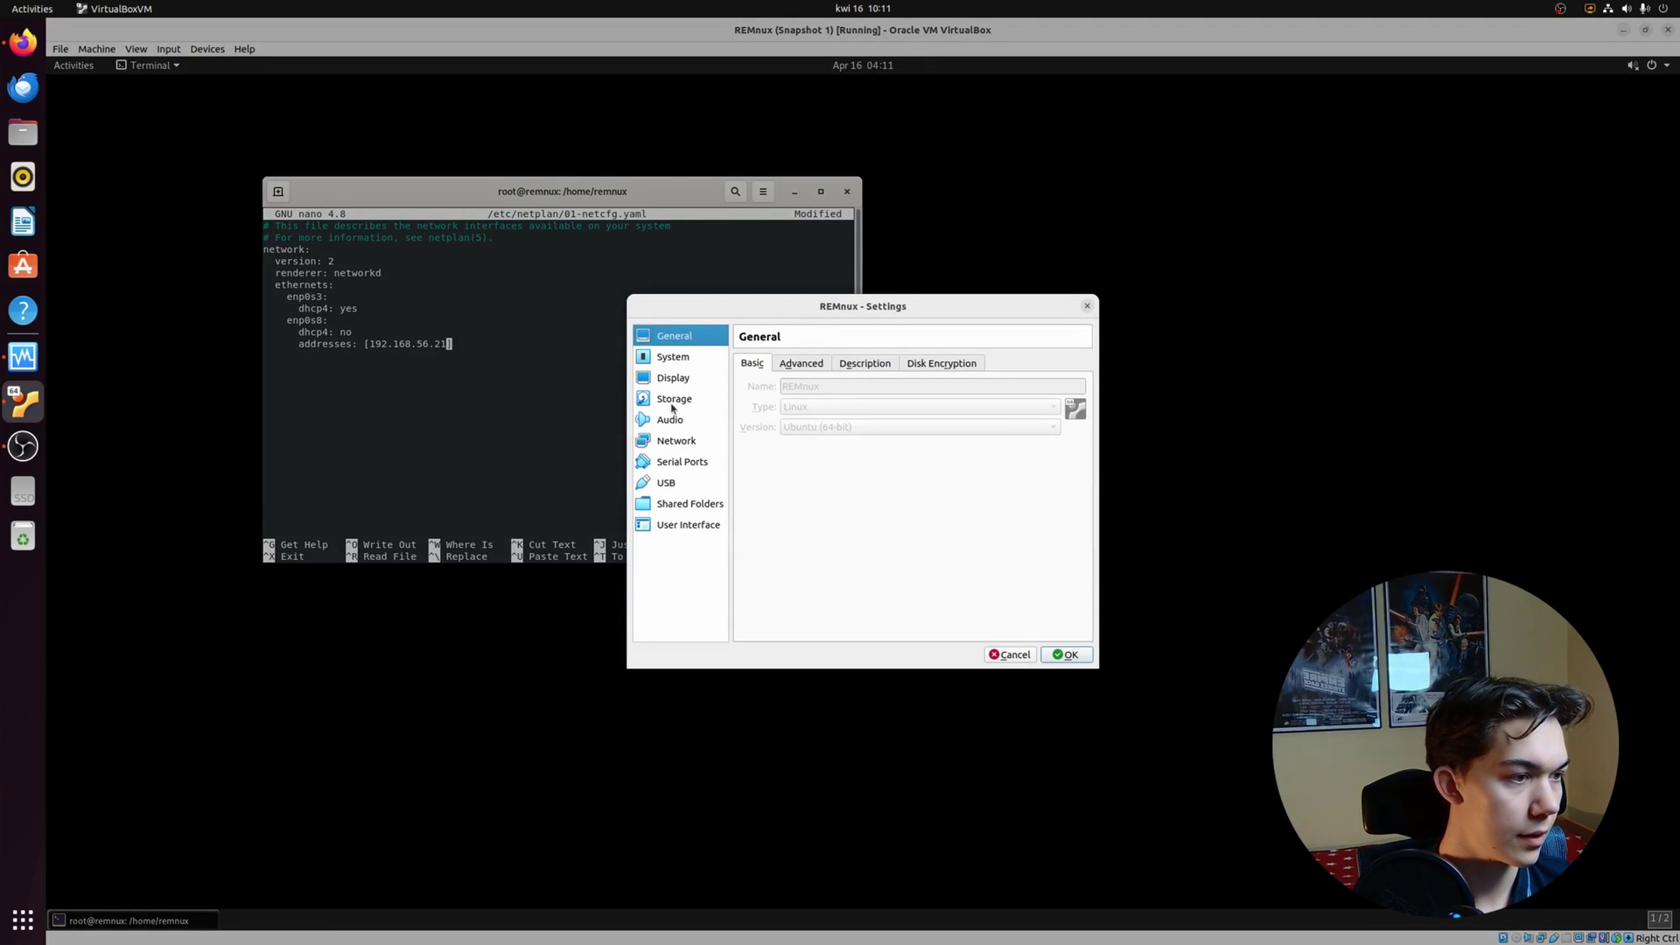
{"action": "left_click", "coordinate": [1087, 306]}
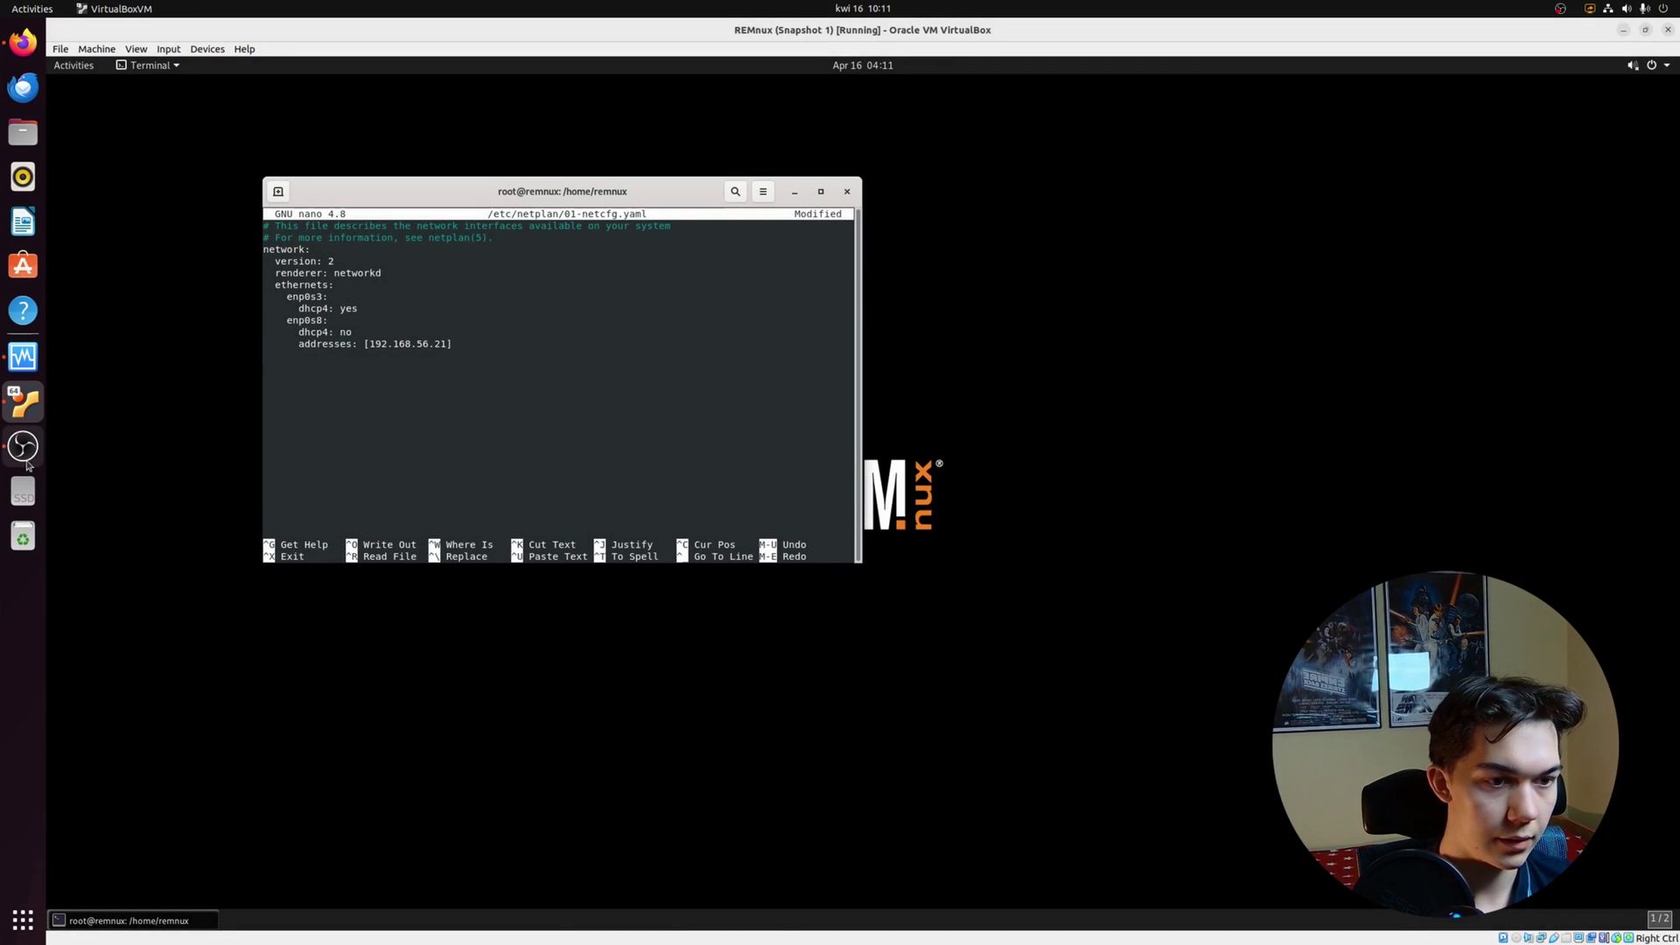
Step: Check the IPv4 address of vboxnet0 in VirtualBox's Host Network Manager, then return to the REMnux terminal
{"action": "left_click", "coordinate": [22, 356]}
{"action": "left_click", "coordinate": [403, 200]}
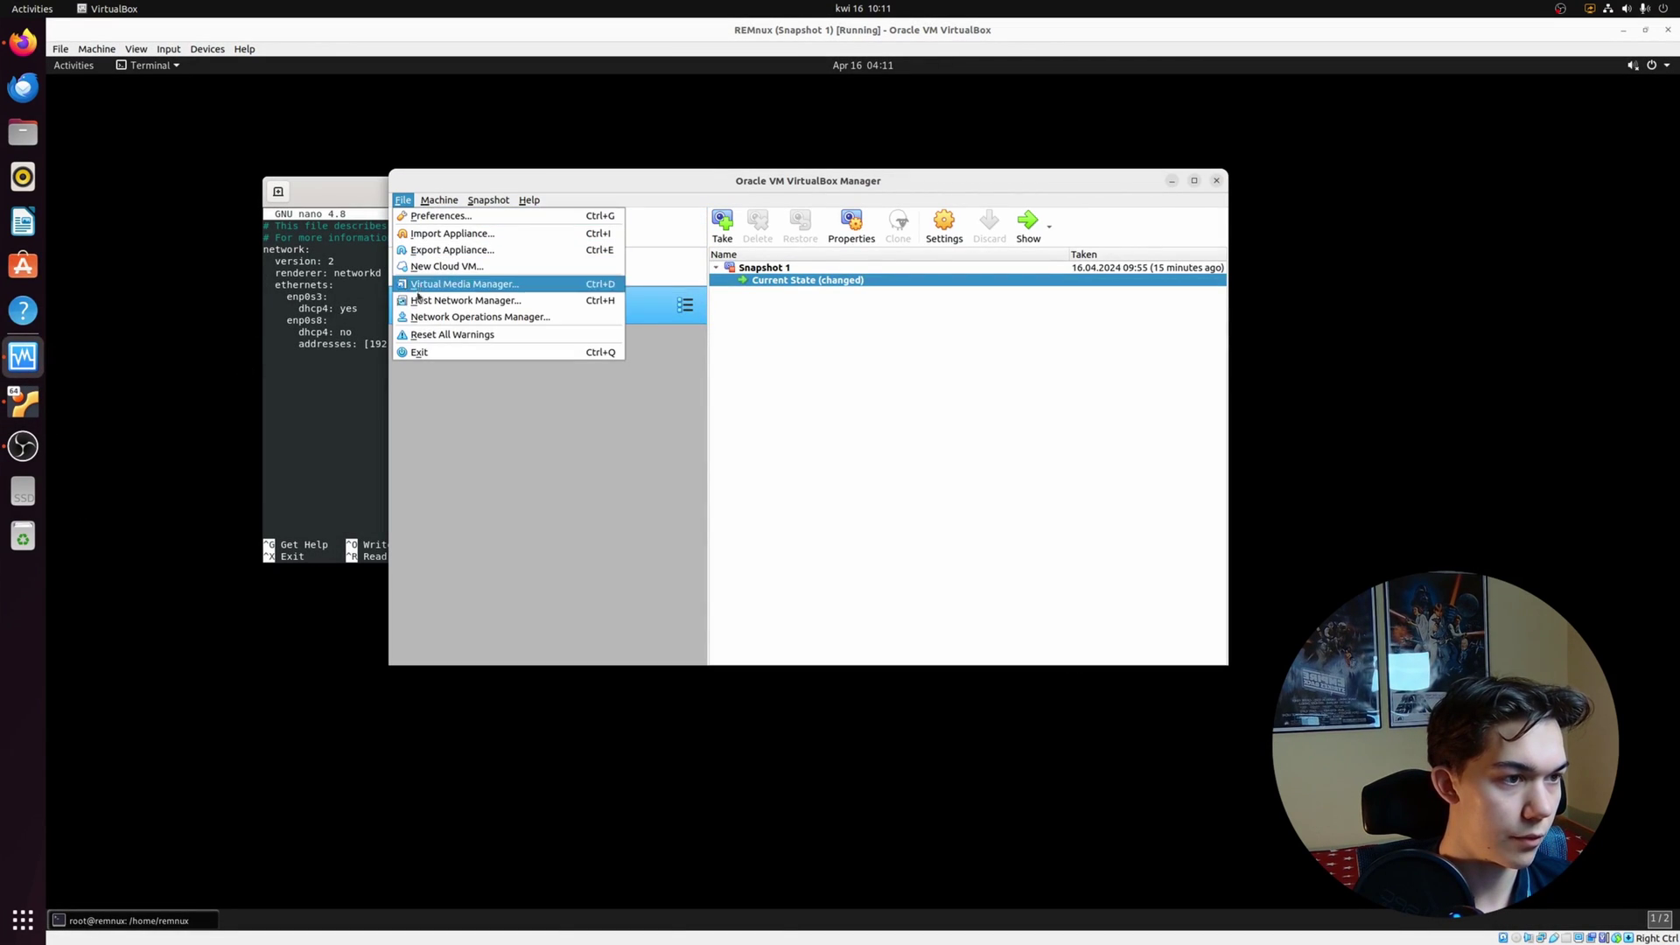
{"action": "left_click", "coordinate": [446, 301]}
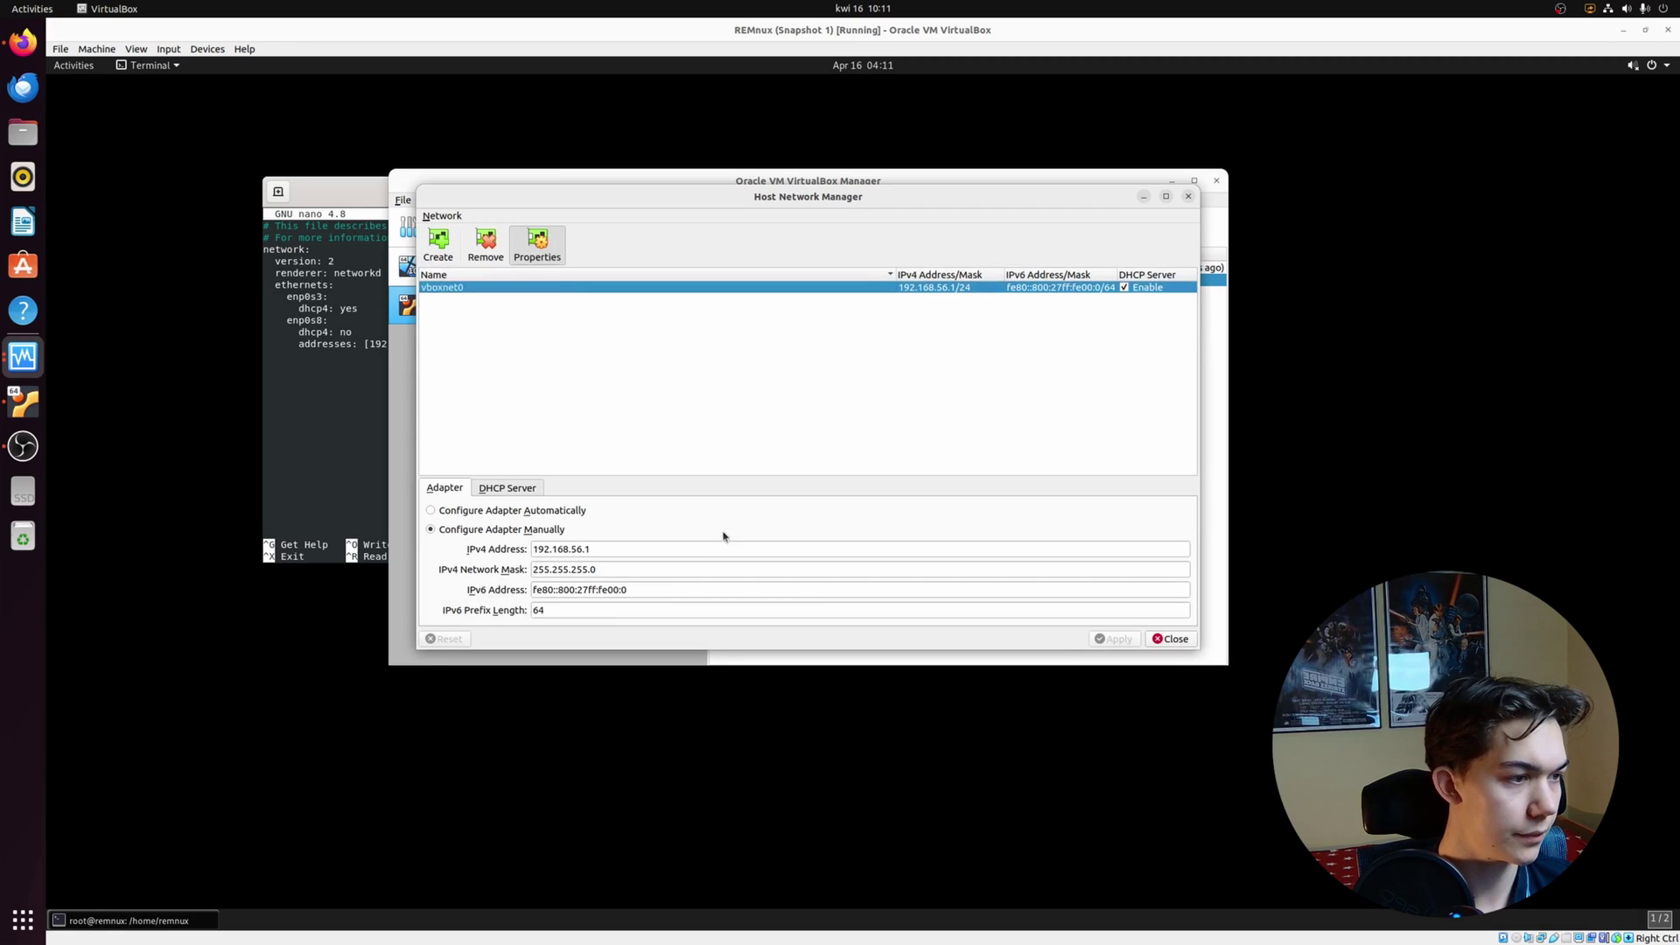
{"action": "left_click", "coordinate": [579, 549]}
{"action": "left_click", "coordinate": [575, 548]}
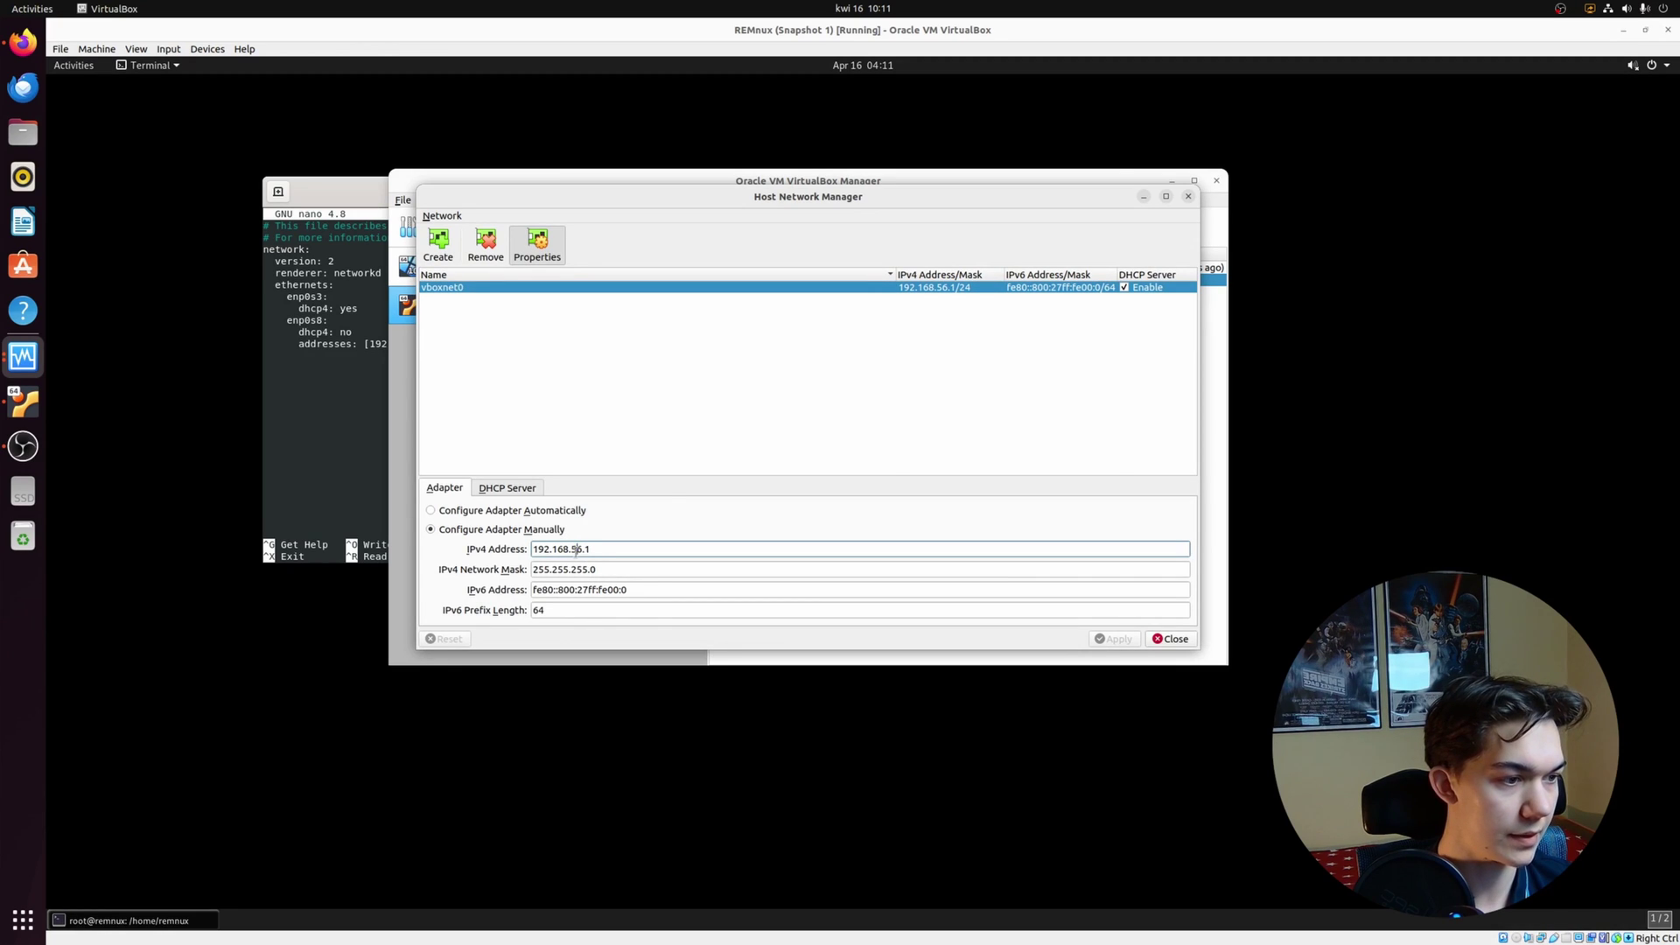
{"action": "left_click", "coordinate": [1187, 198]}
{"action": "left_click", "coordinate": [1170, 180]}
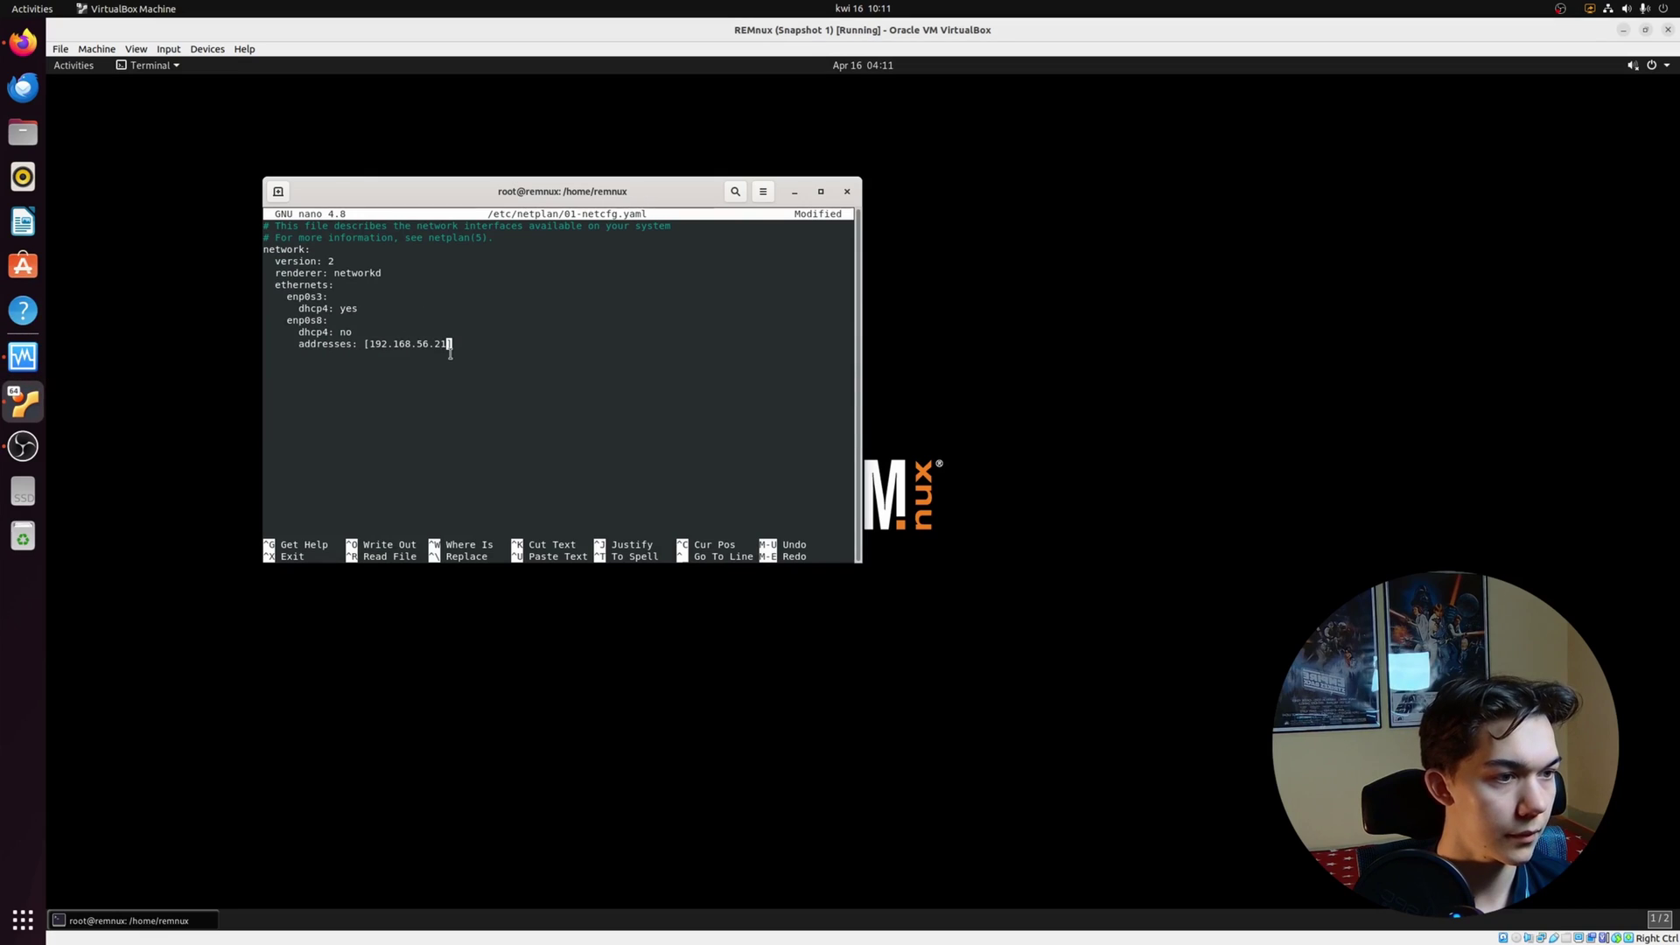
Step: Append the /24 prefix to the enp0s8 address, save 01-netcfg.yaml under the same name and exit nano
{"action": "type", "text": "/"}
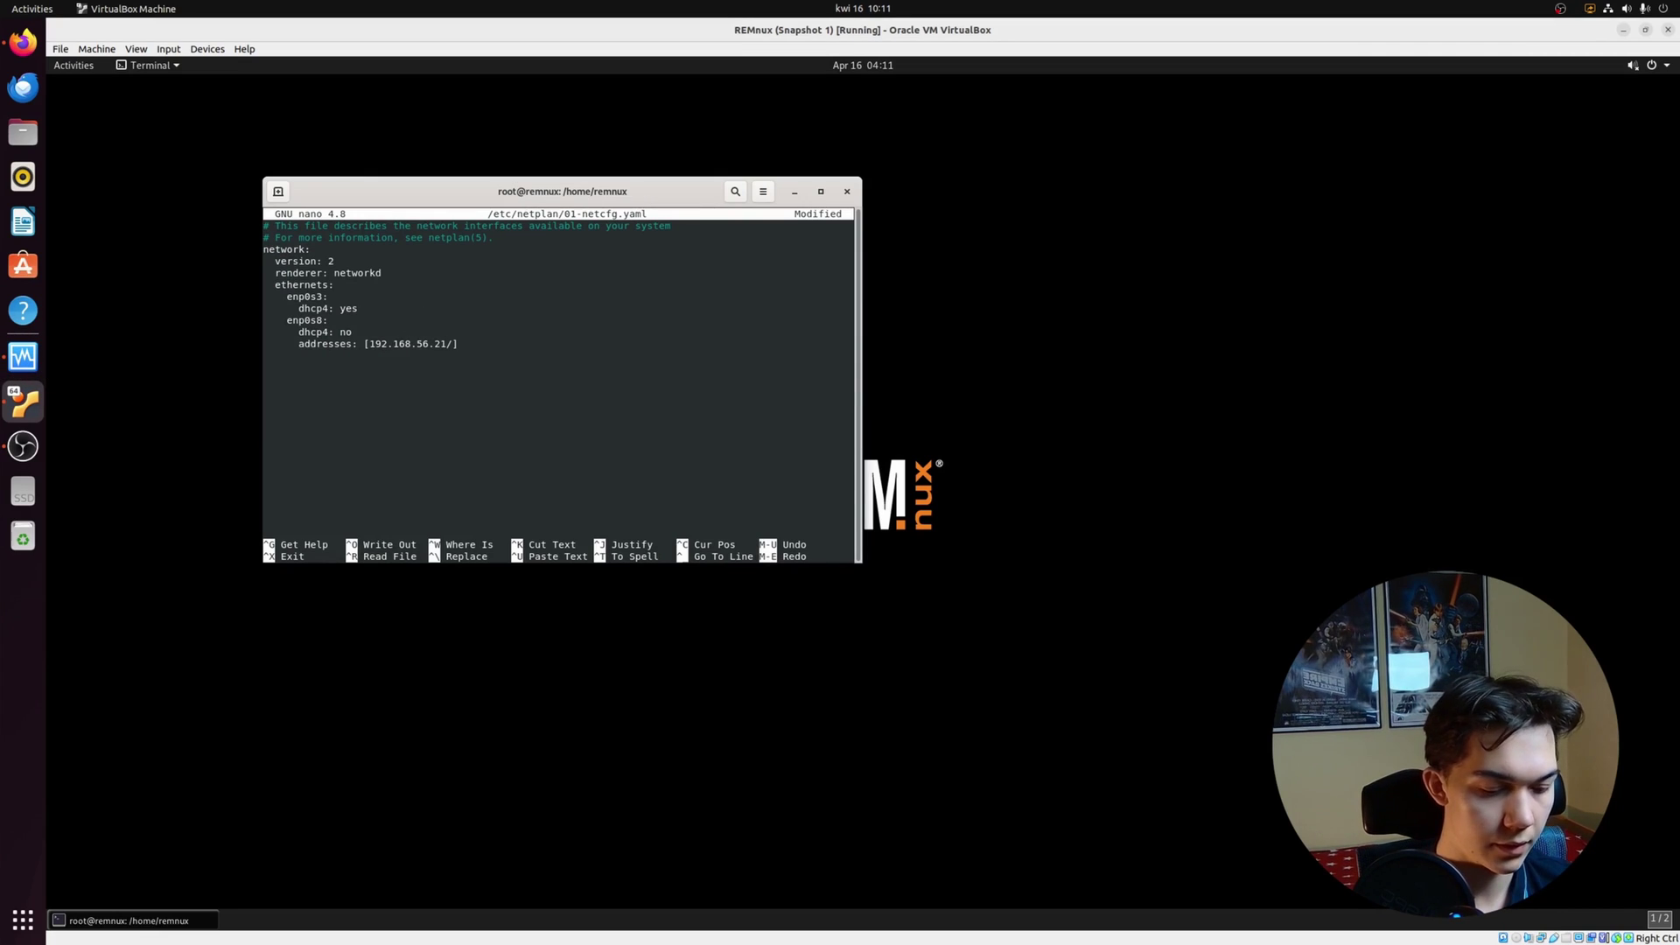
{"action": "type", "text": "24"}
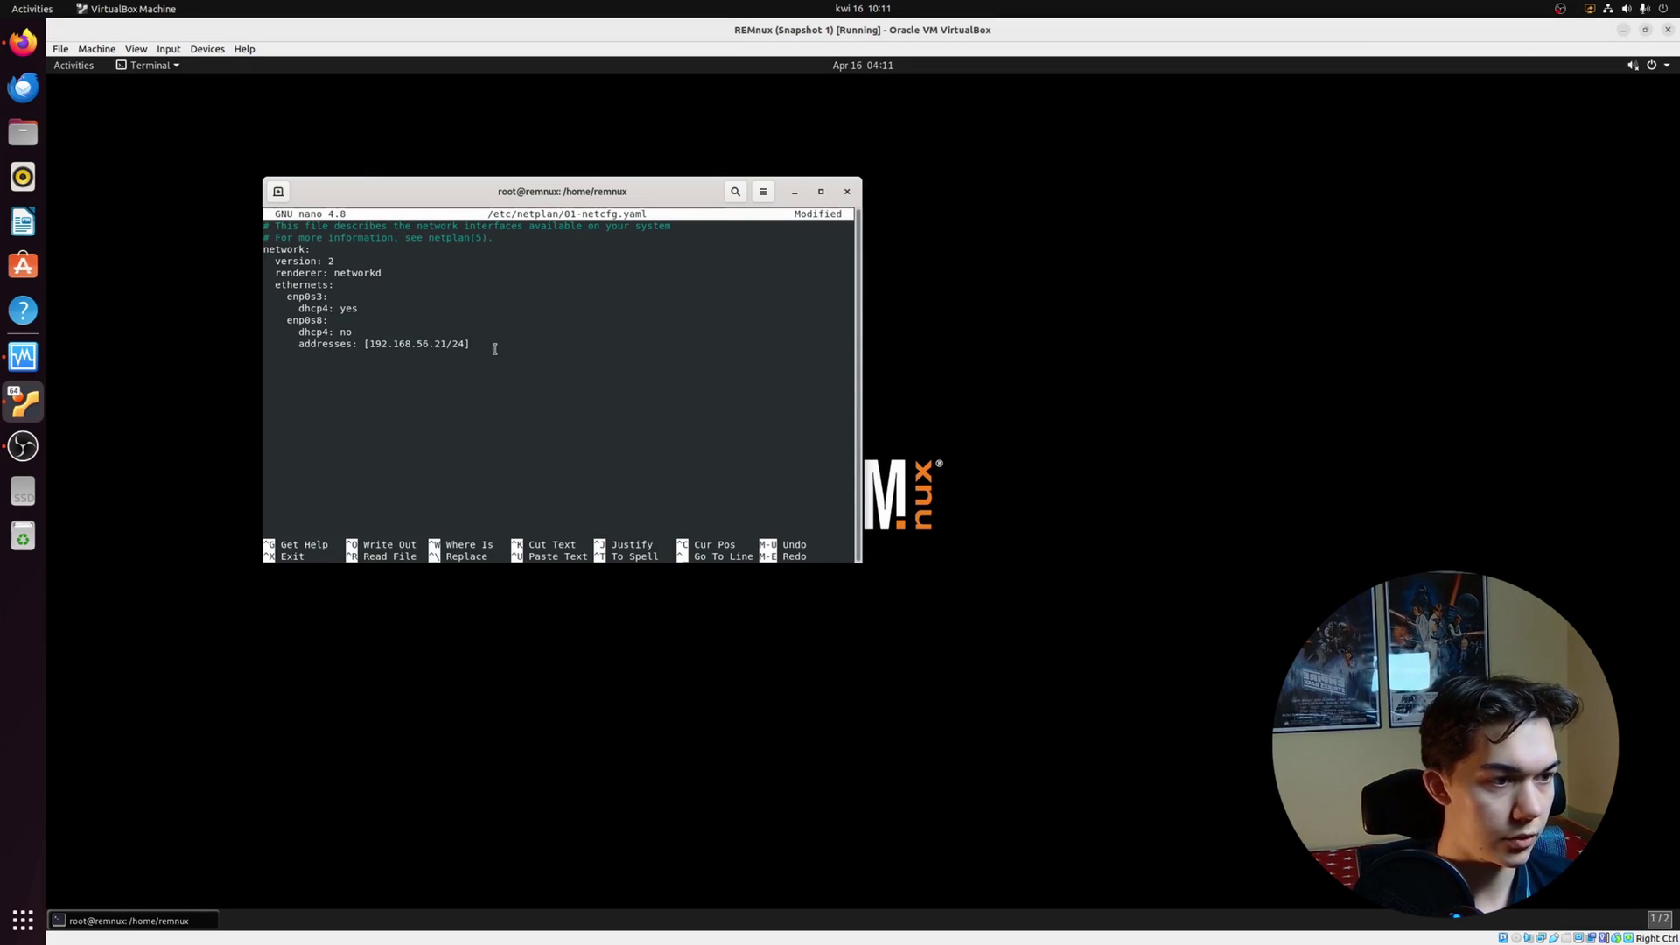
{"action": "key", "text": "ctrl+x"}
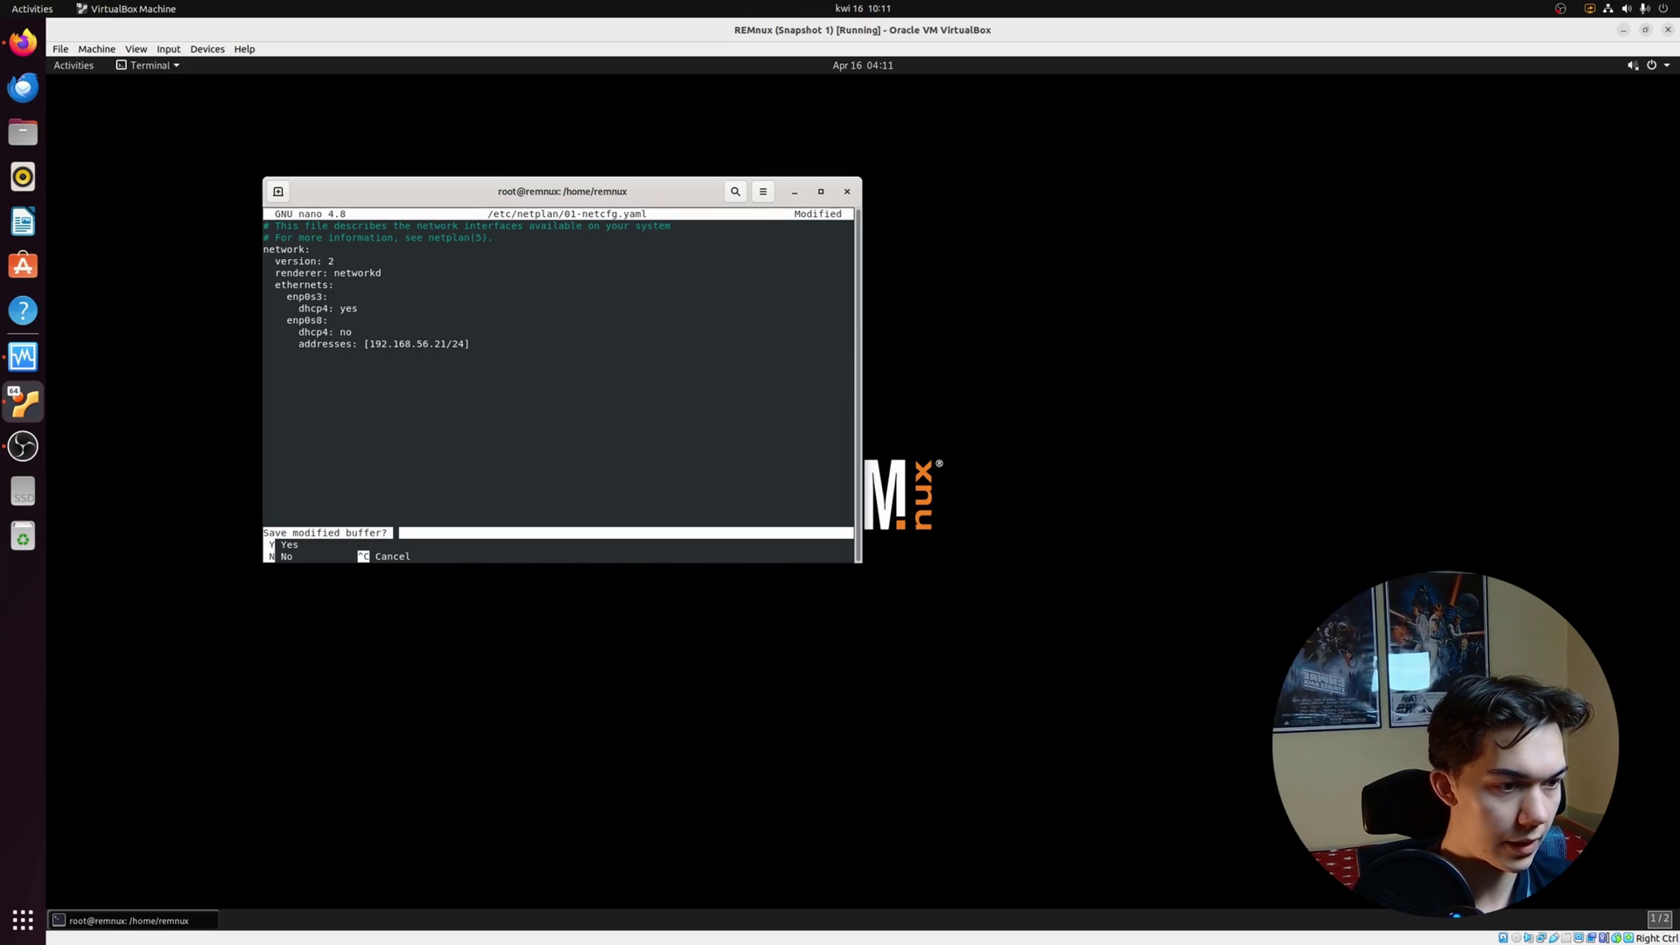
{"action": "key", "text": "y"}
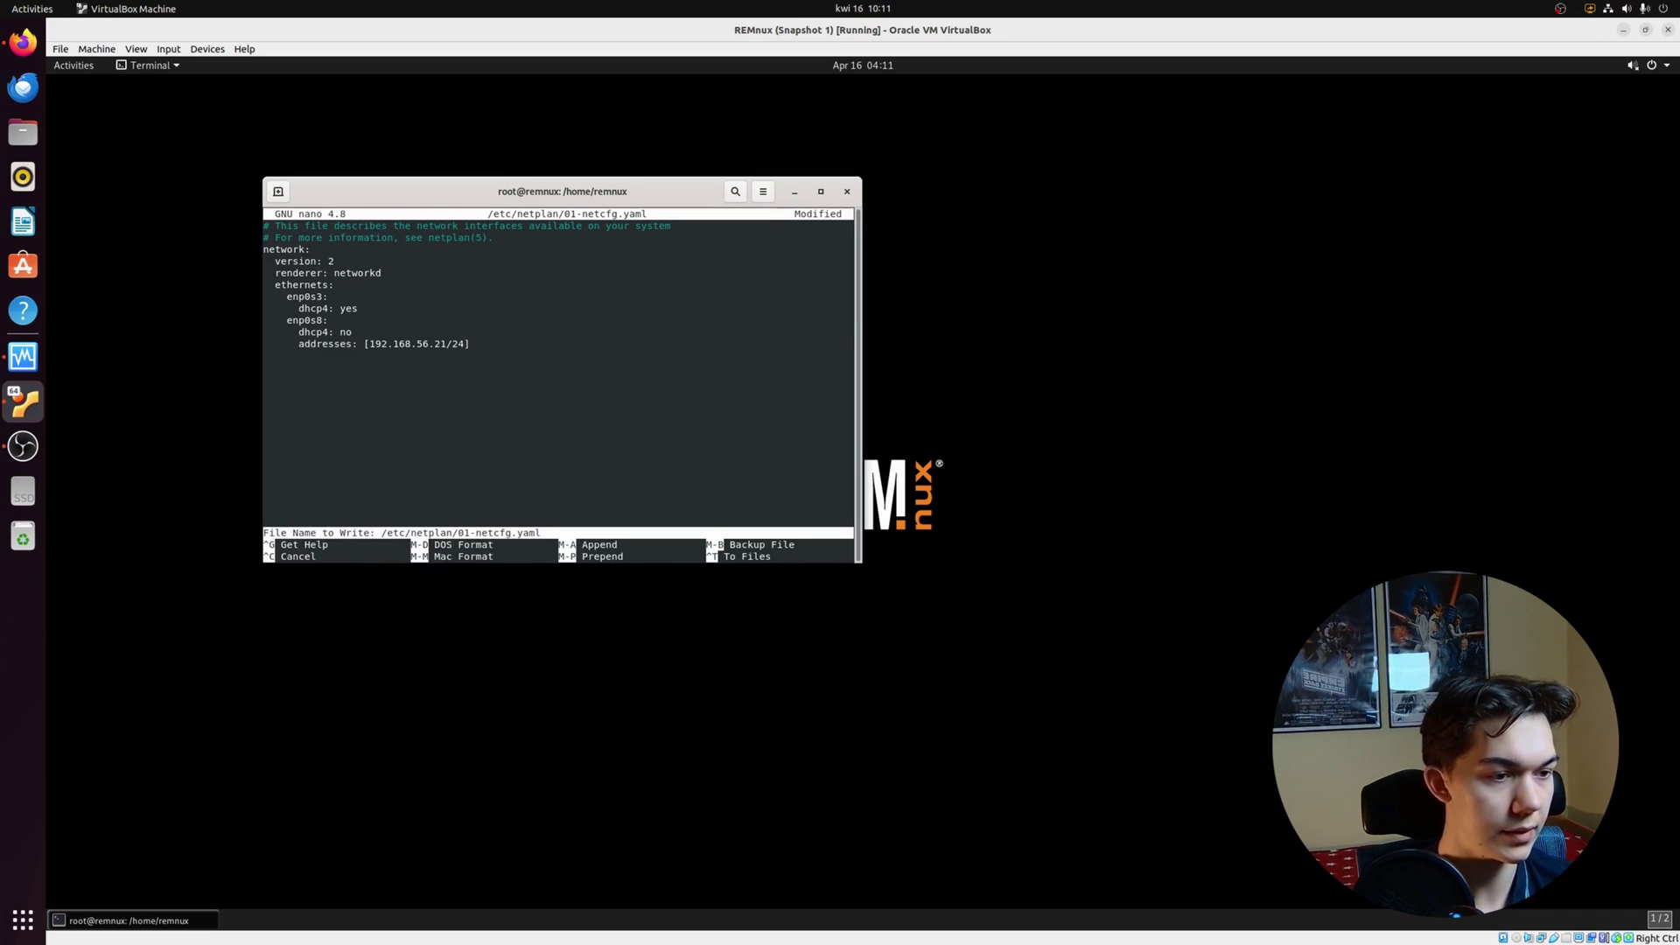
{"action": "key", "text": "Return"}
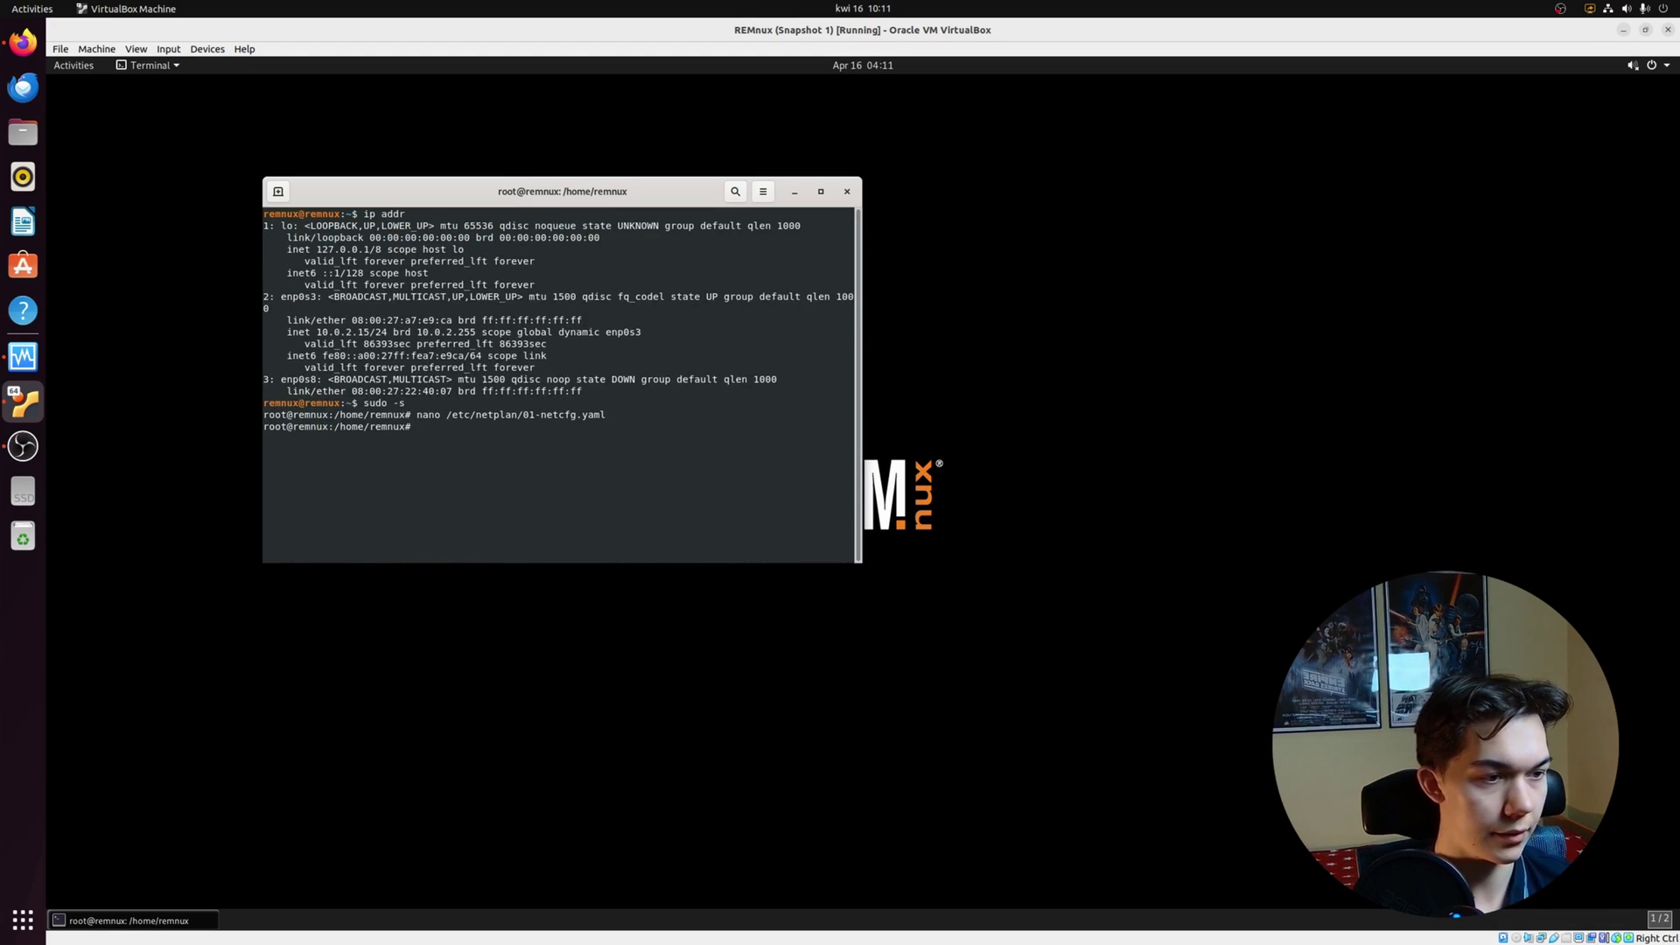
Step: Clear the root terminal, run ip addr and examine the enp0s8 interface entry
{"action": "type", "text": "clear"}
{"action": "key", "text": "Return"}
{"action": "type", "text": "i"}
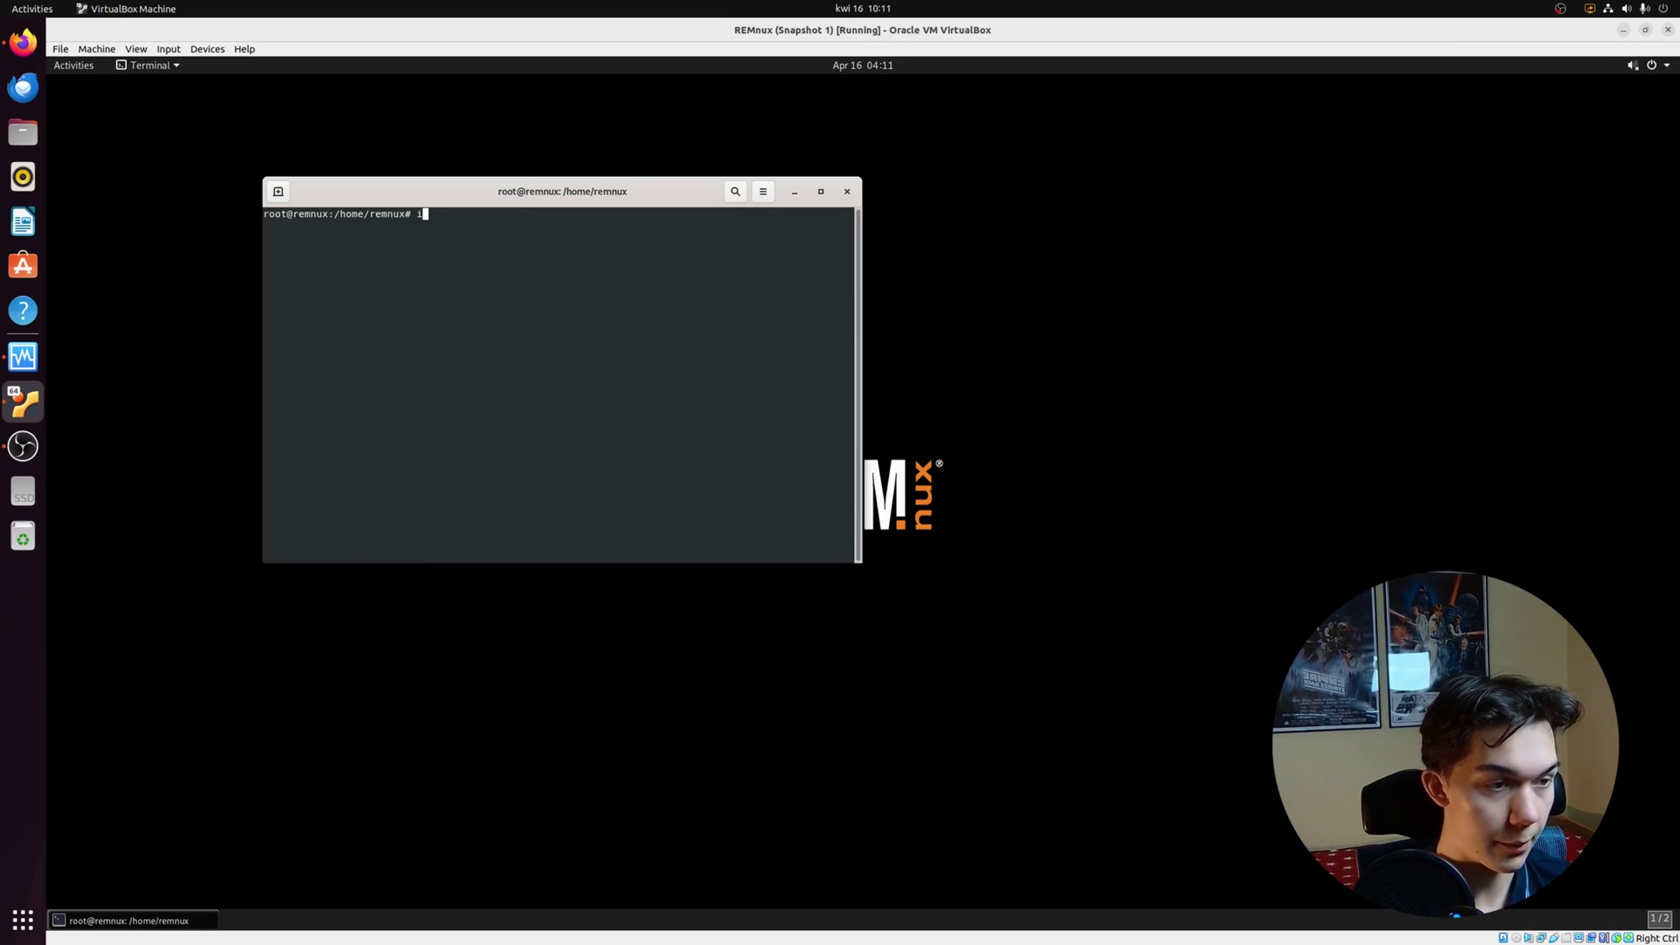
{"action": "type", "text": "p addr"}
{"action": "key", "text": "Return"}
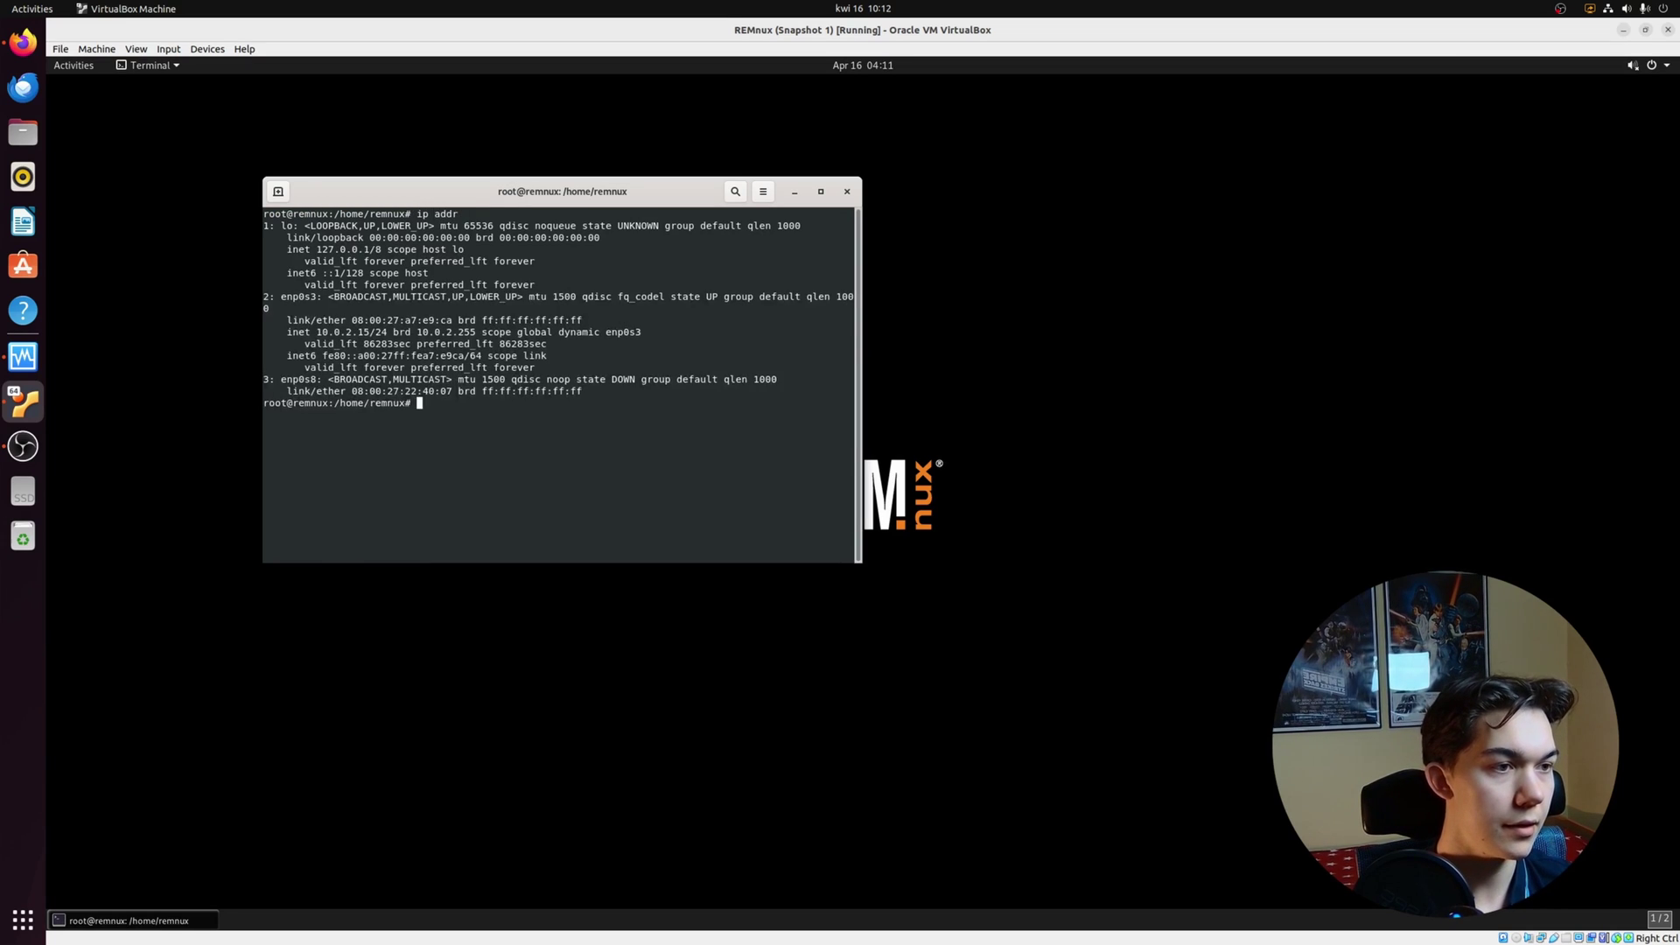
{"action": "left_click_drag", "start_coordinate": [599, 400], "coordinate": [236, 384]}
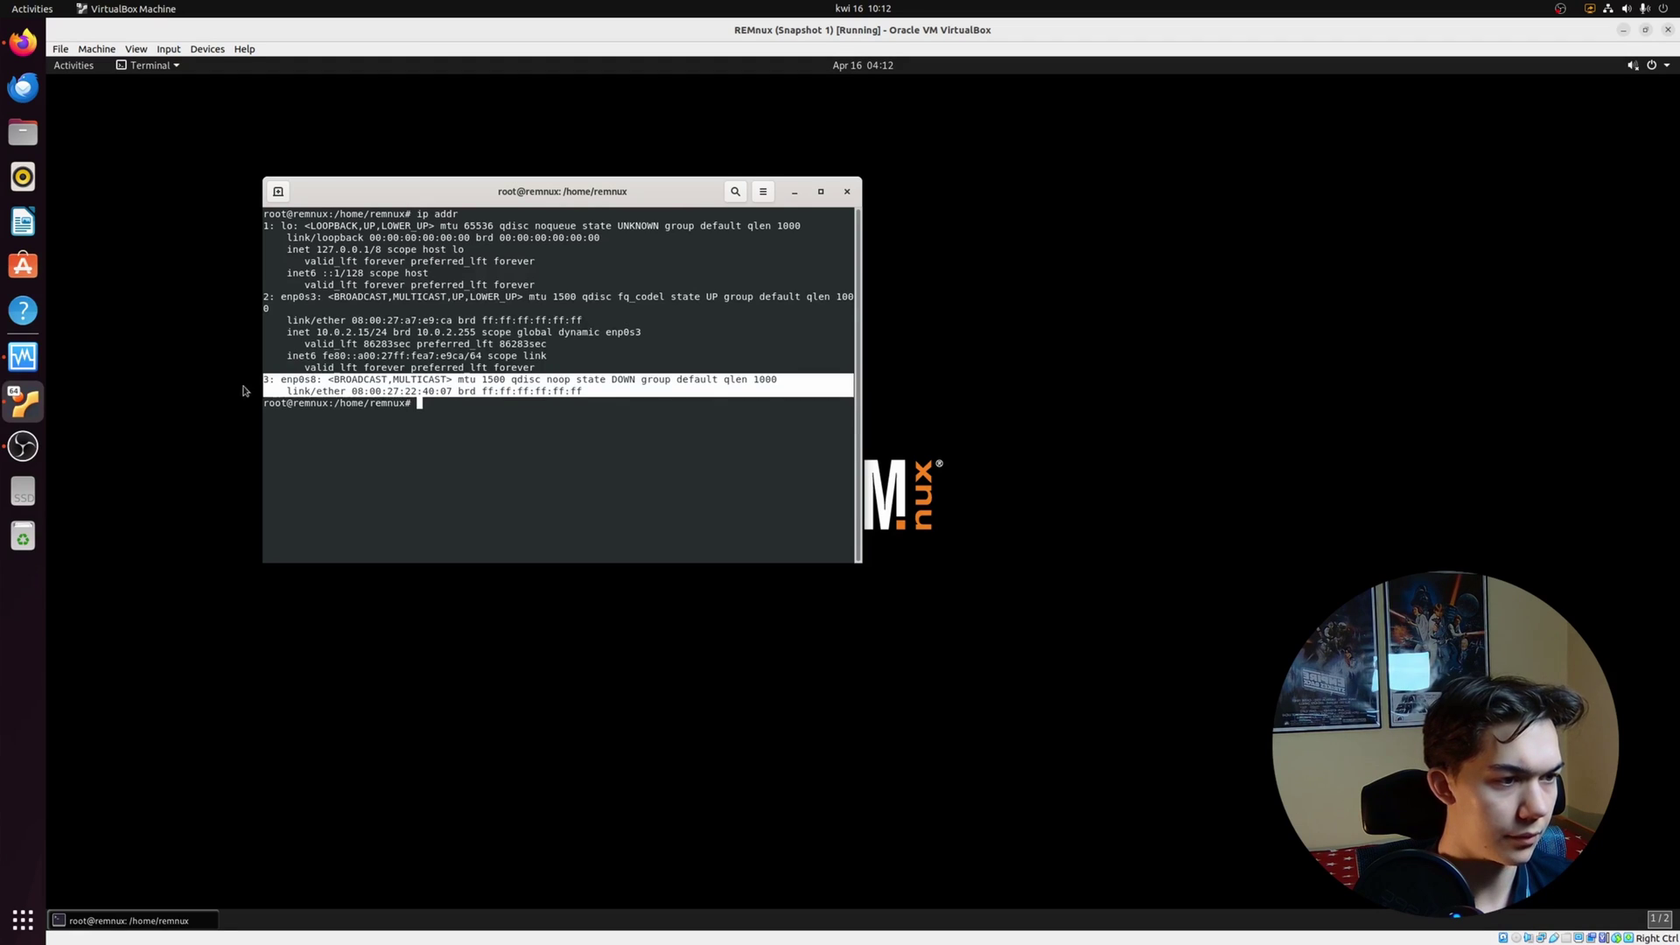
{"action": "left_click", "coordinate": [433, 408]}
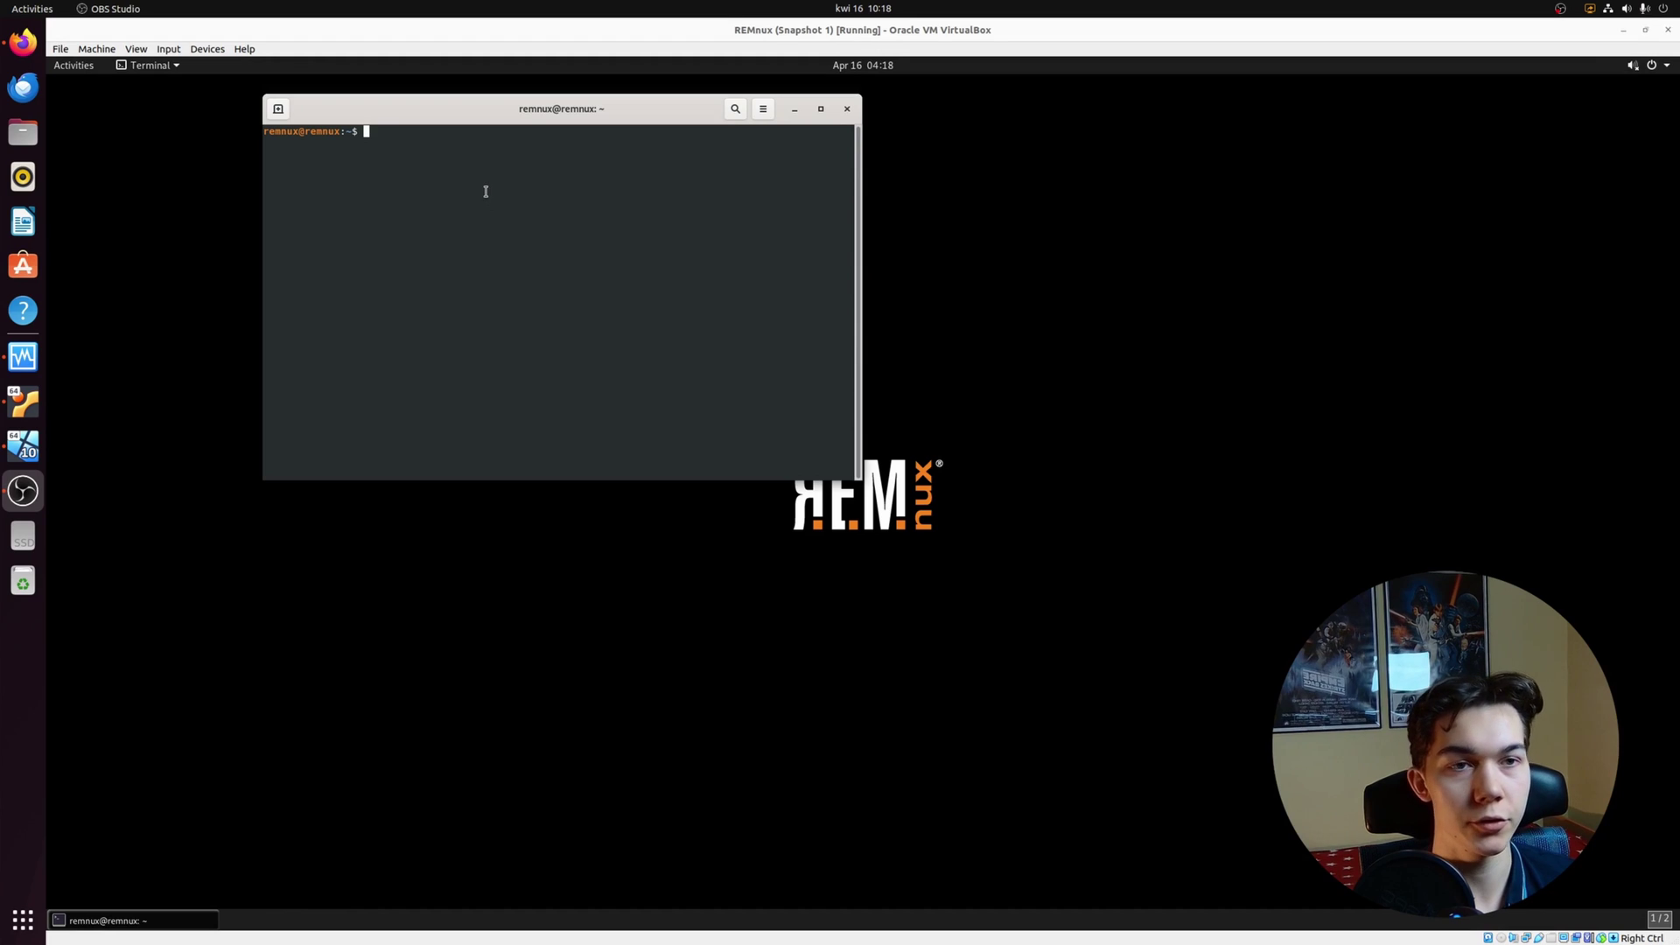
{"action": "left_click", "coordinate": [486, 191]}
{"action": "type", "text": "reboot"}
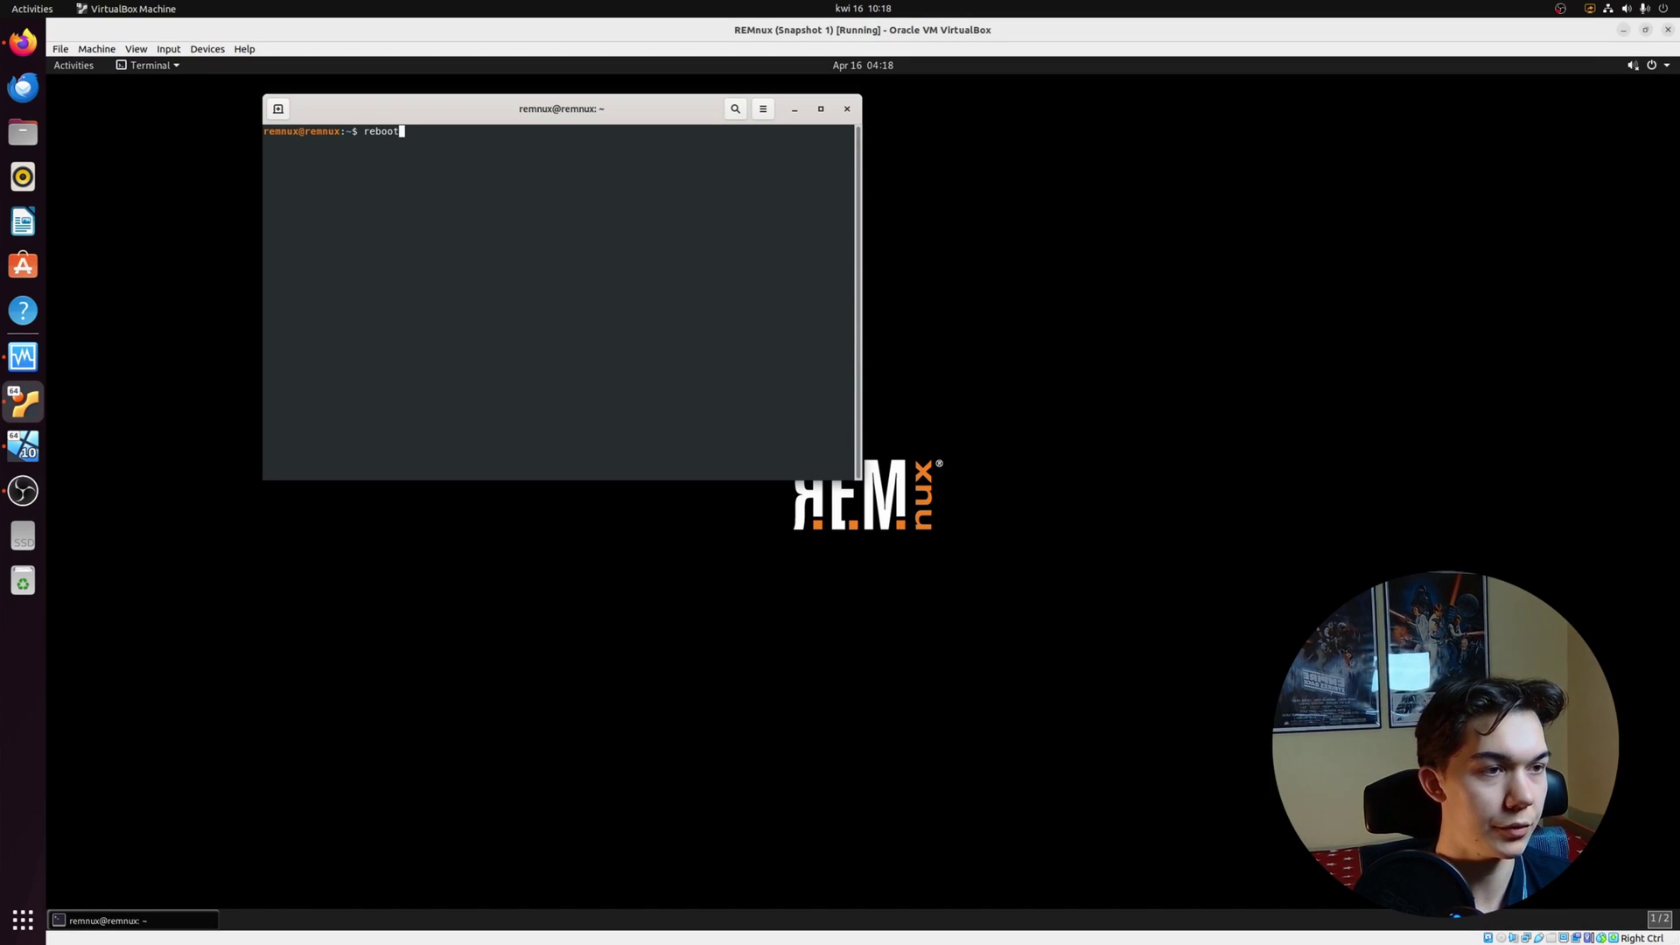
{"action": "key", "text": "BackSpace"}
{"action": "key", "text": "BackSpace"}
{"action": "key", "text": "BackSpace"}
{"action": "key", "text": "BackSpace"}
{"action": "key", "text": "BackSpace"}
{"action": "key", "text": "BackSpace"}
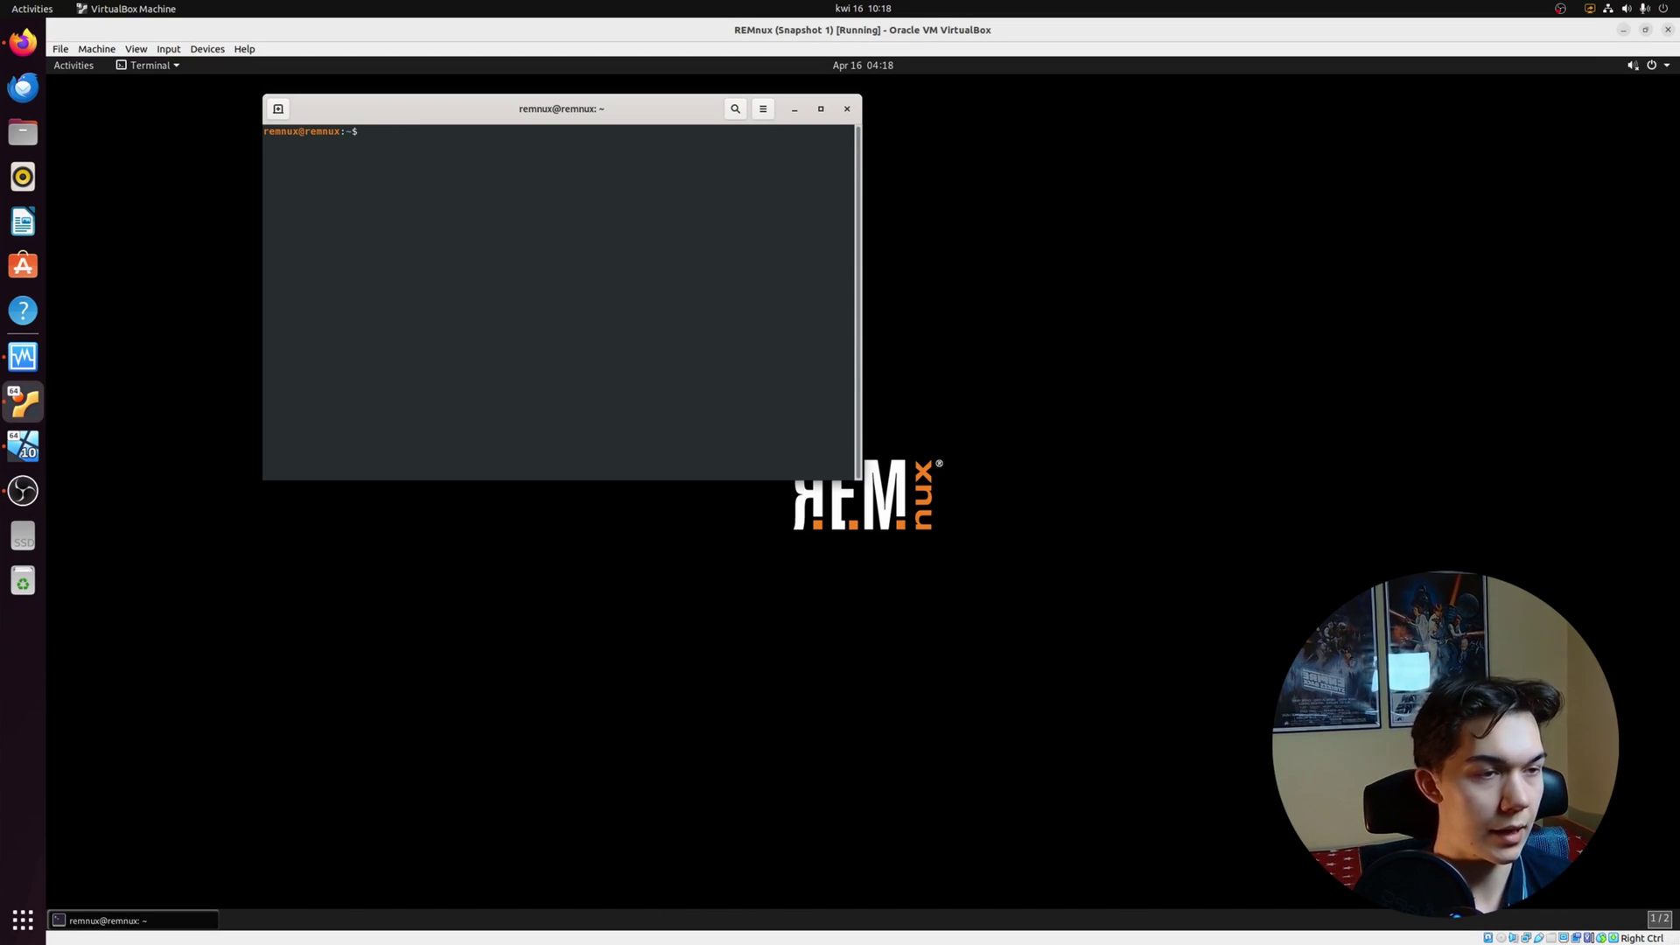
Step: Run ip addr in the REMnux user terminal to check the address assigned to enp0s8
{"action": "type", "text": "ip a"}
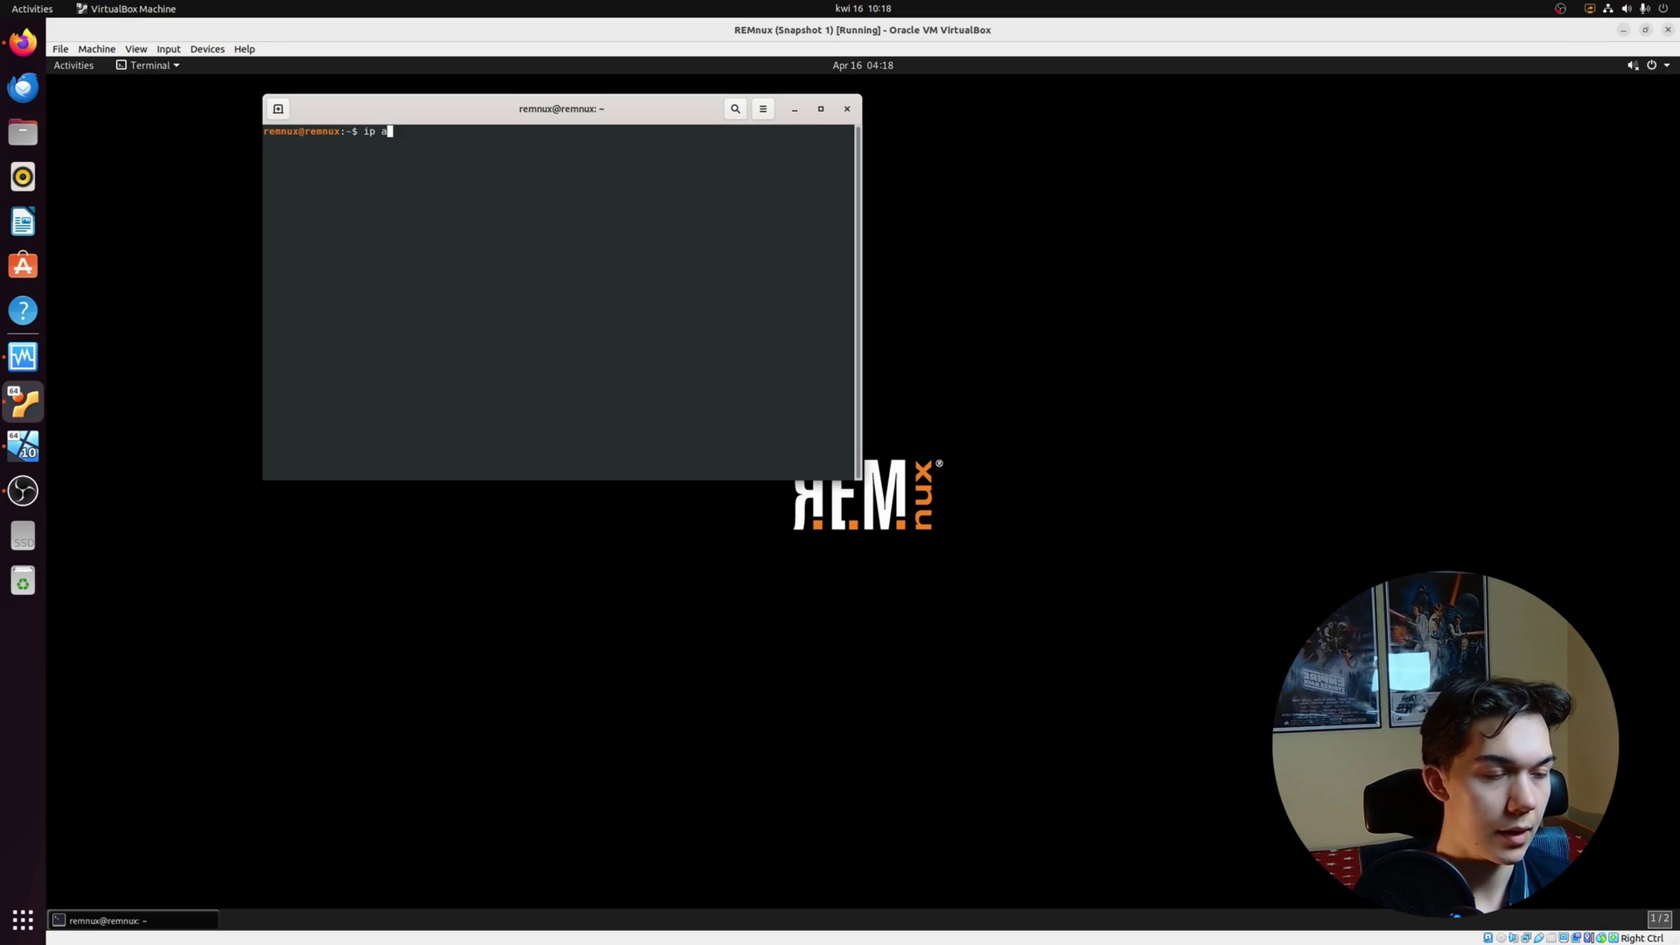
{"action": "type", "text": "ddr"}
{"action": "key", "text": "Return"}
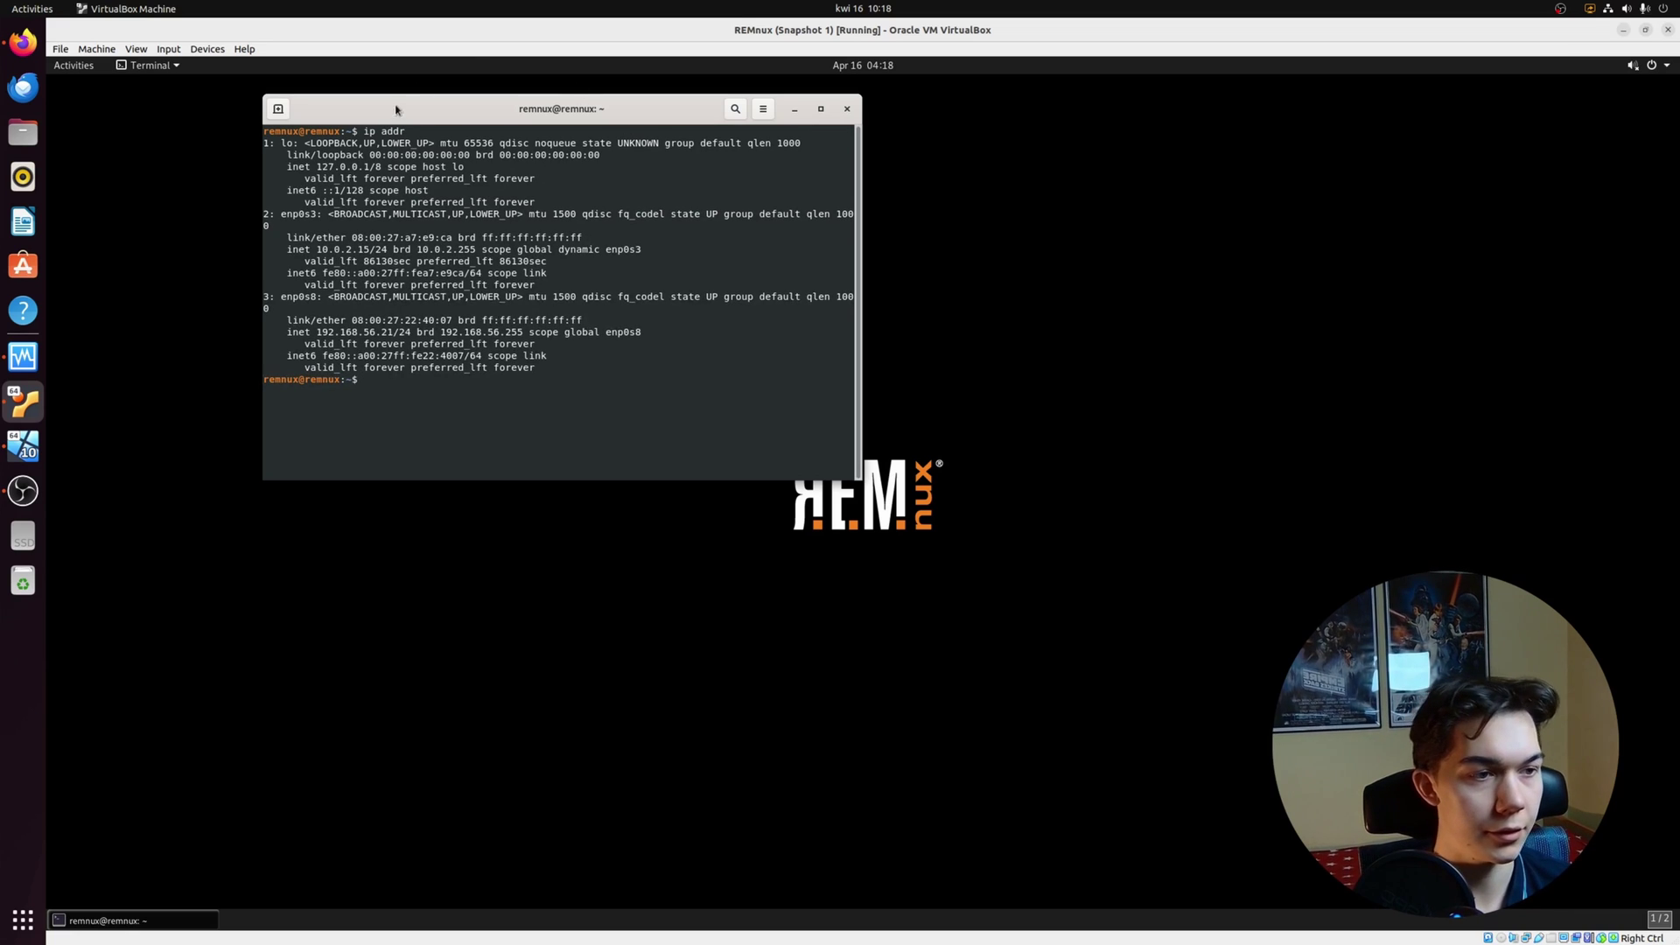
Step: Highlight the enp0s8 IPv4 address in the ip addr output, then minimize the terminal and switch to the Windows10 FLARE-VM machine
{"action": "left_click_drag", "start_coordinate": [317, 332], "coordinate": [411, 334]}
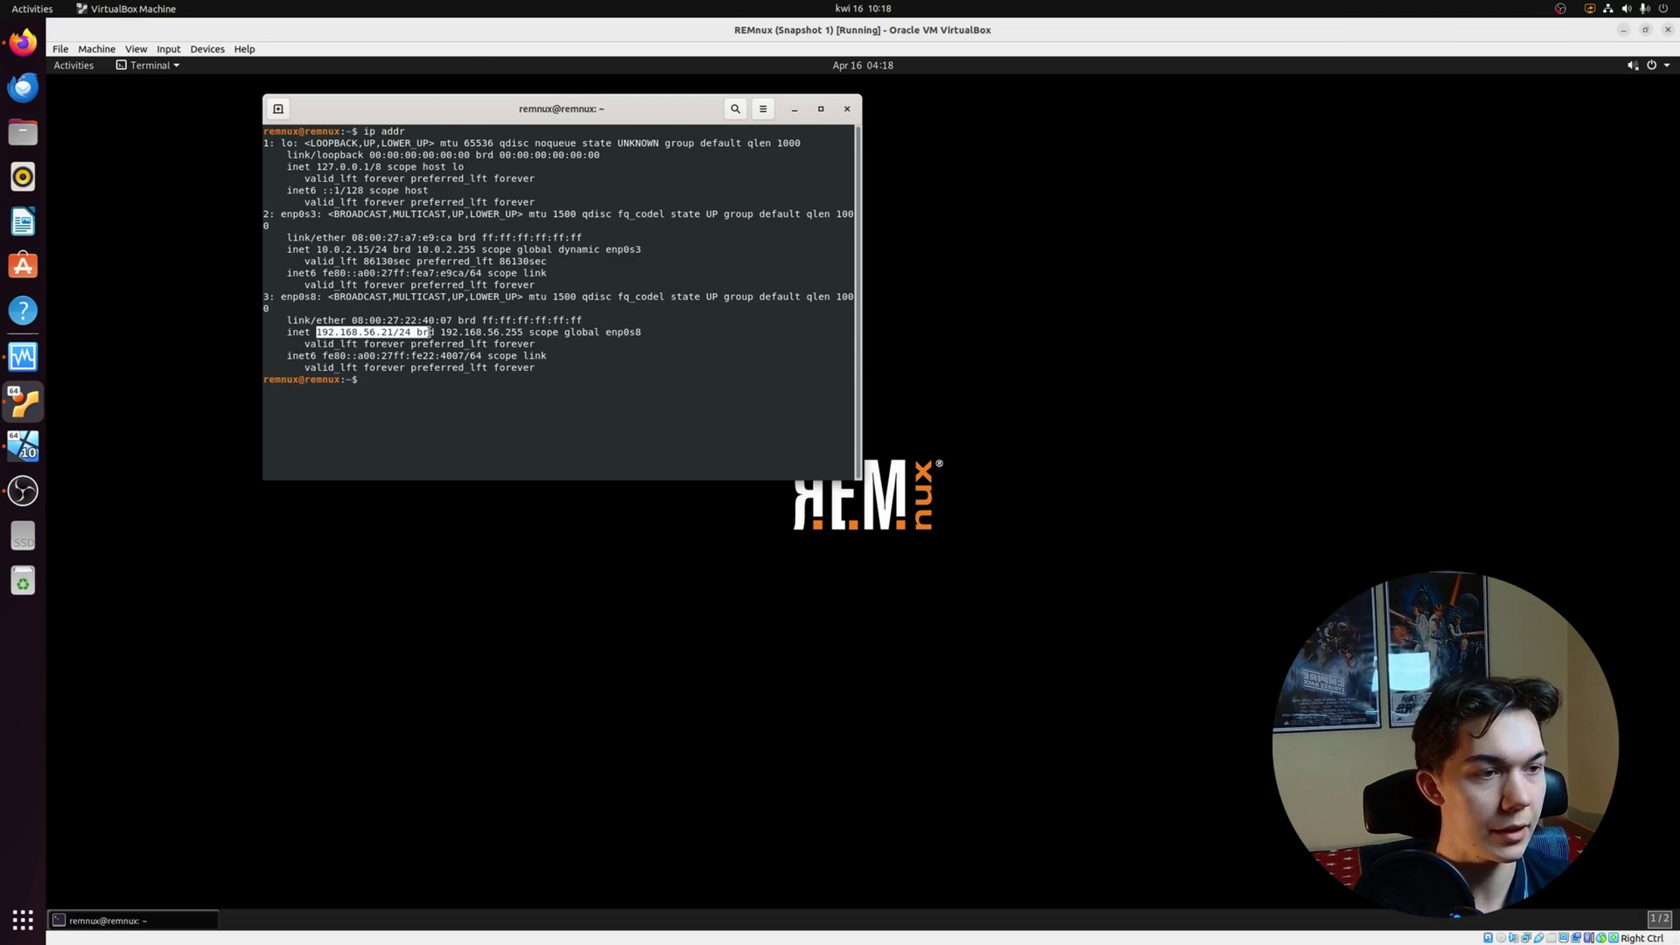
{"action": "left_click", "coordinate": [429, 332]}
{"action": "left_click", "coordinate": [794, 108]}
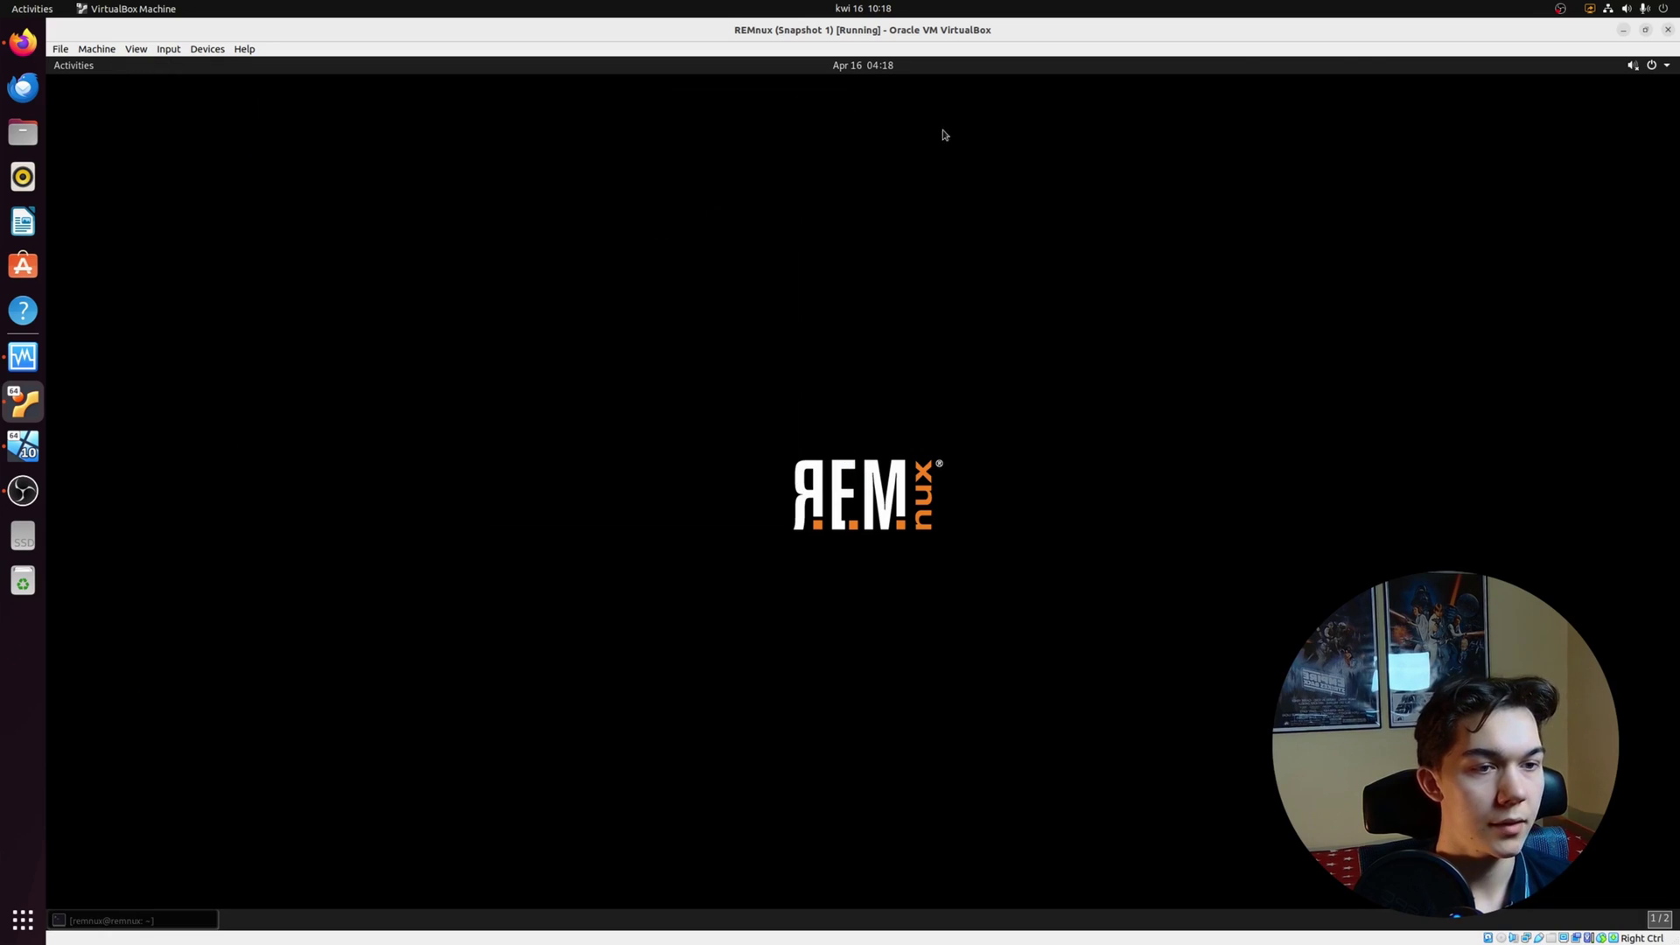
{"action": "left_click", "coordinate": [1623, 30]}
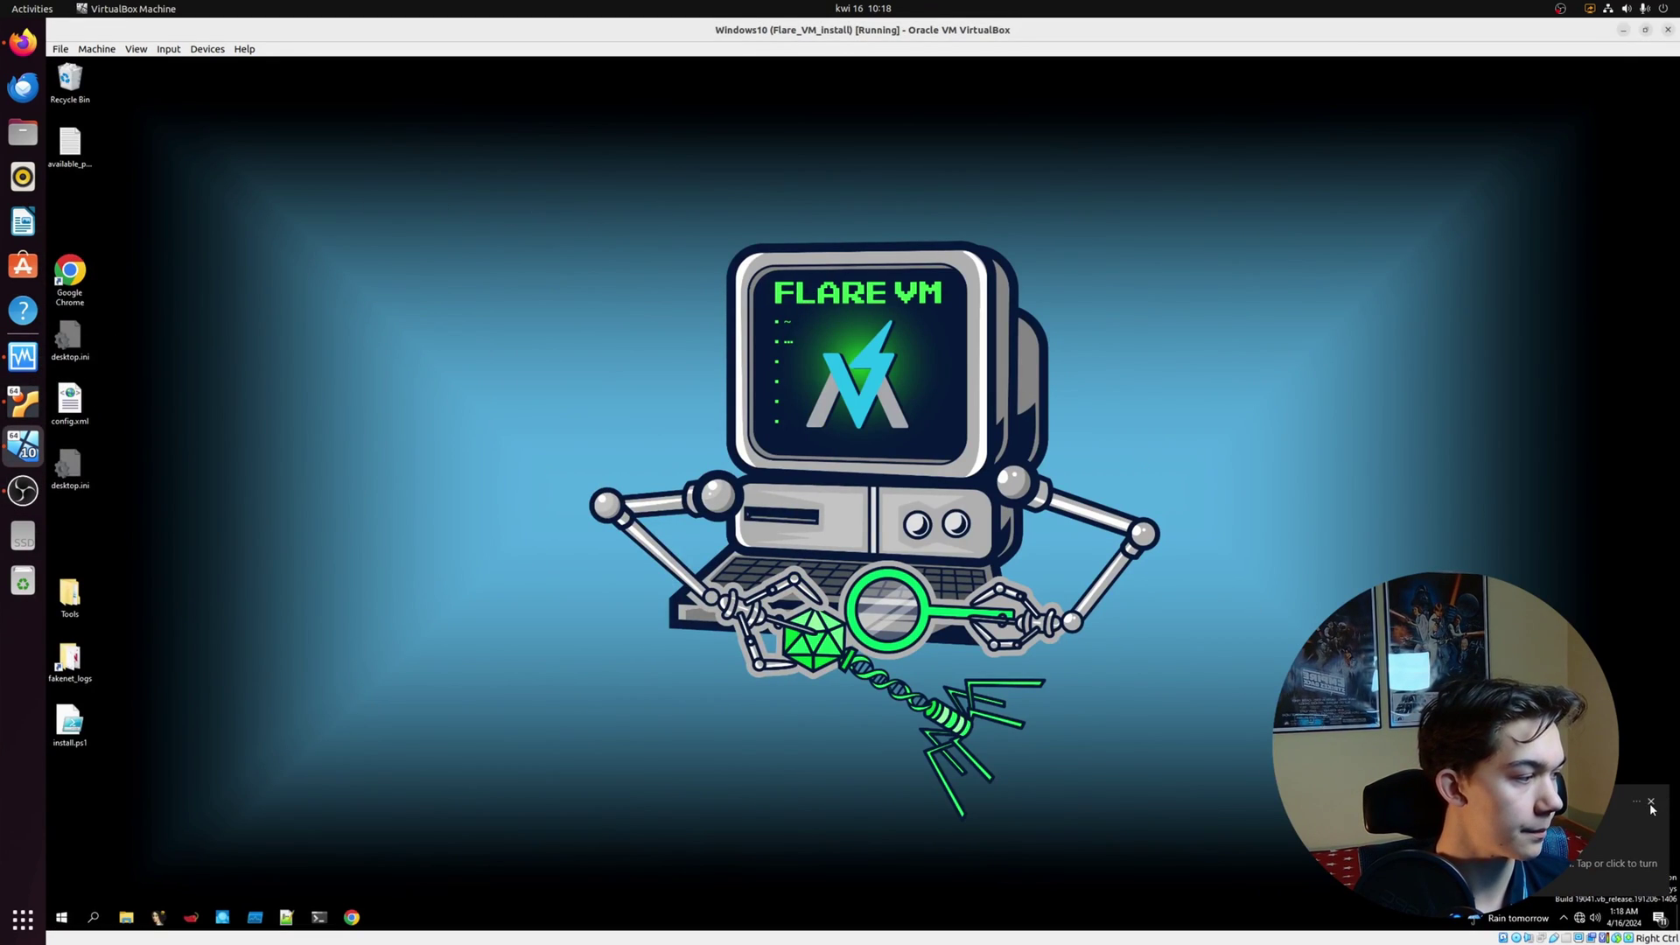
Step: Dismiss the Windows notification and open the network adapter options from the Ethernet settings
{"action": "left_click", "coordinate": [1650, 801]}
{"action": "right_click", "coordinate": [1580, 921]}
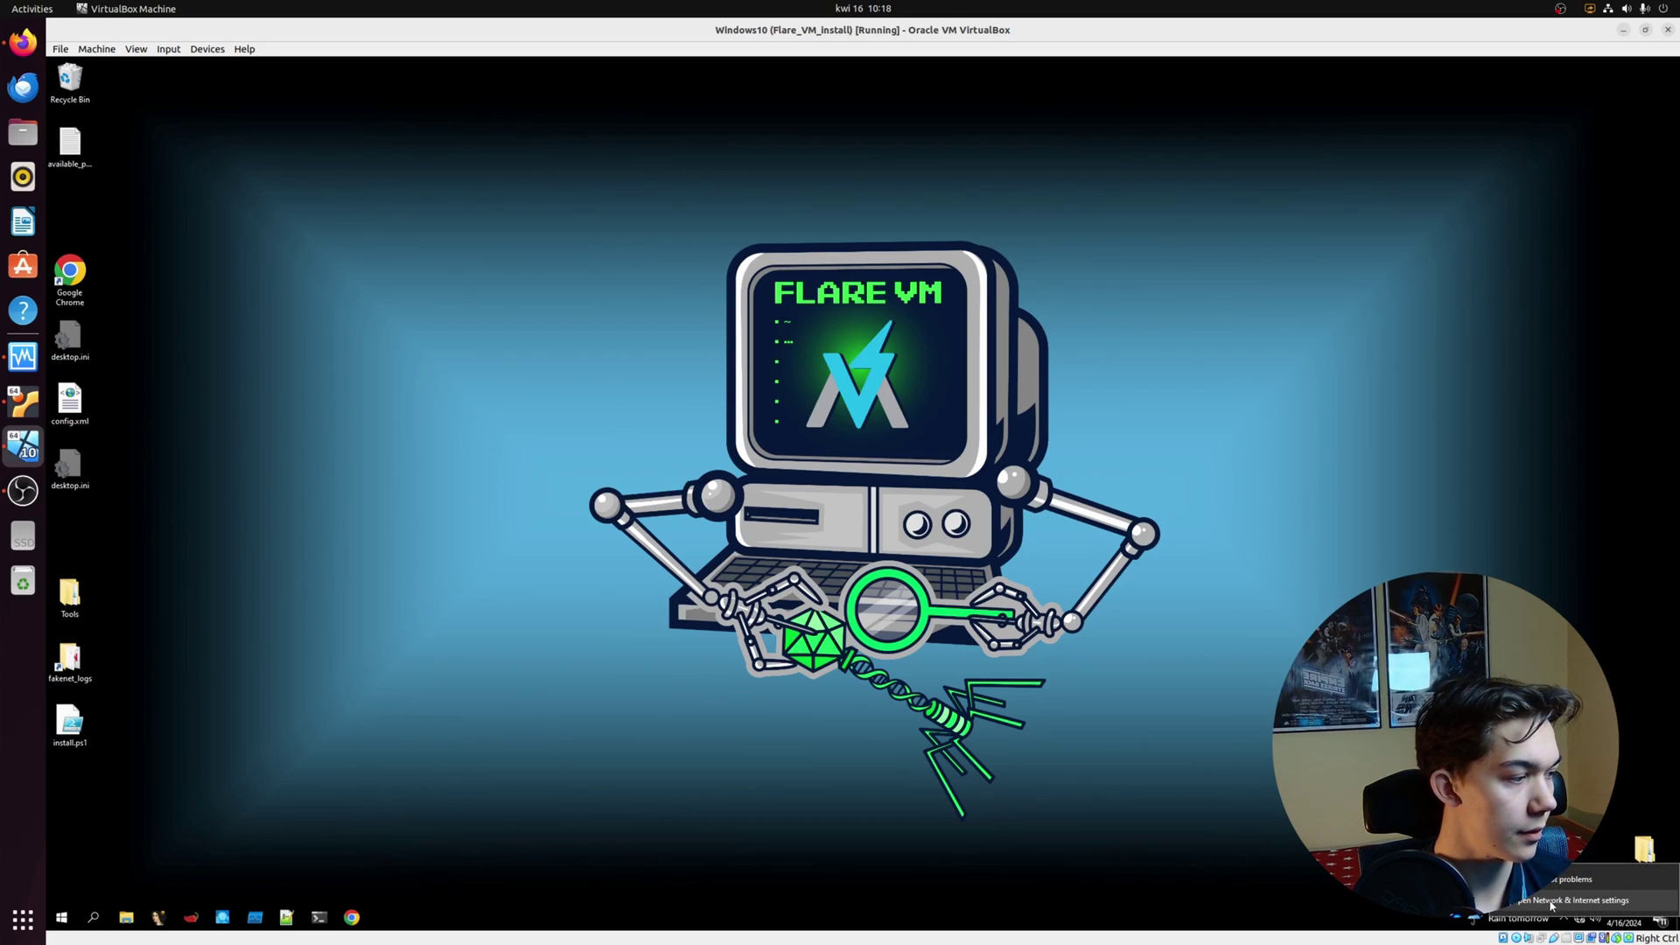
{"action": "left_click", "coordinate": [1570, 905]}
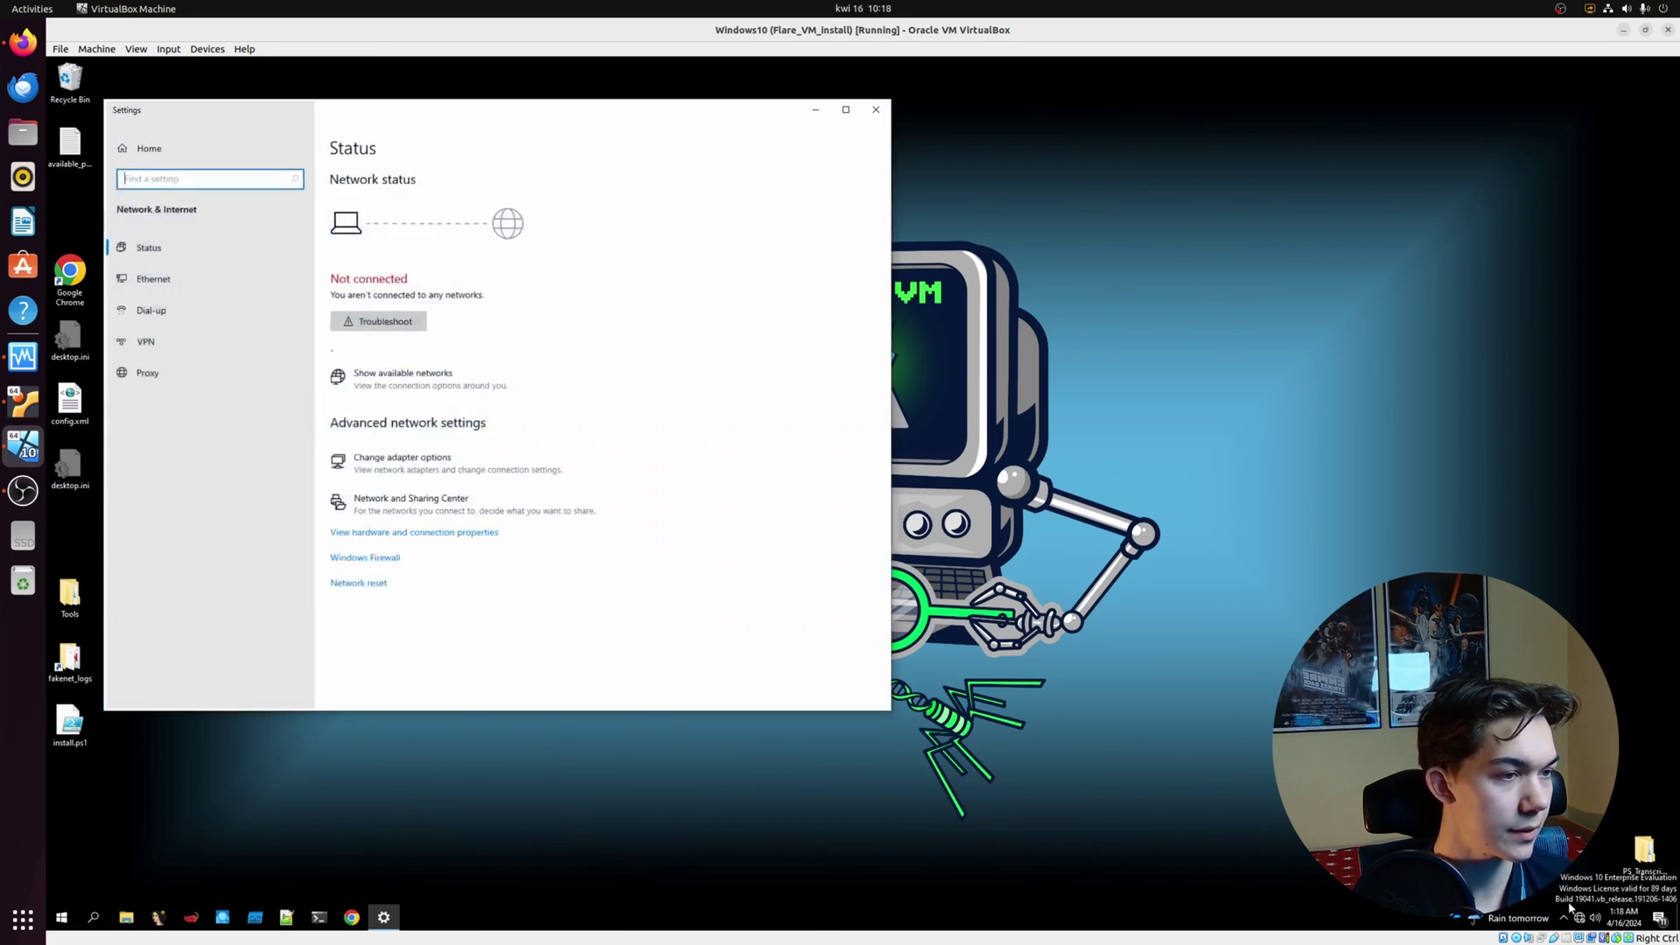
{"action": "left_click", "coordinate": [163, 280]}
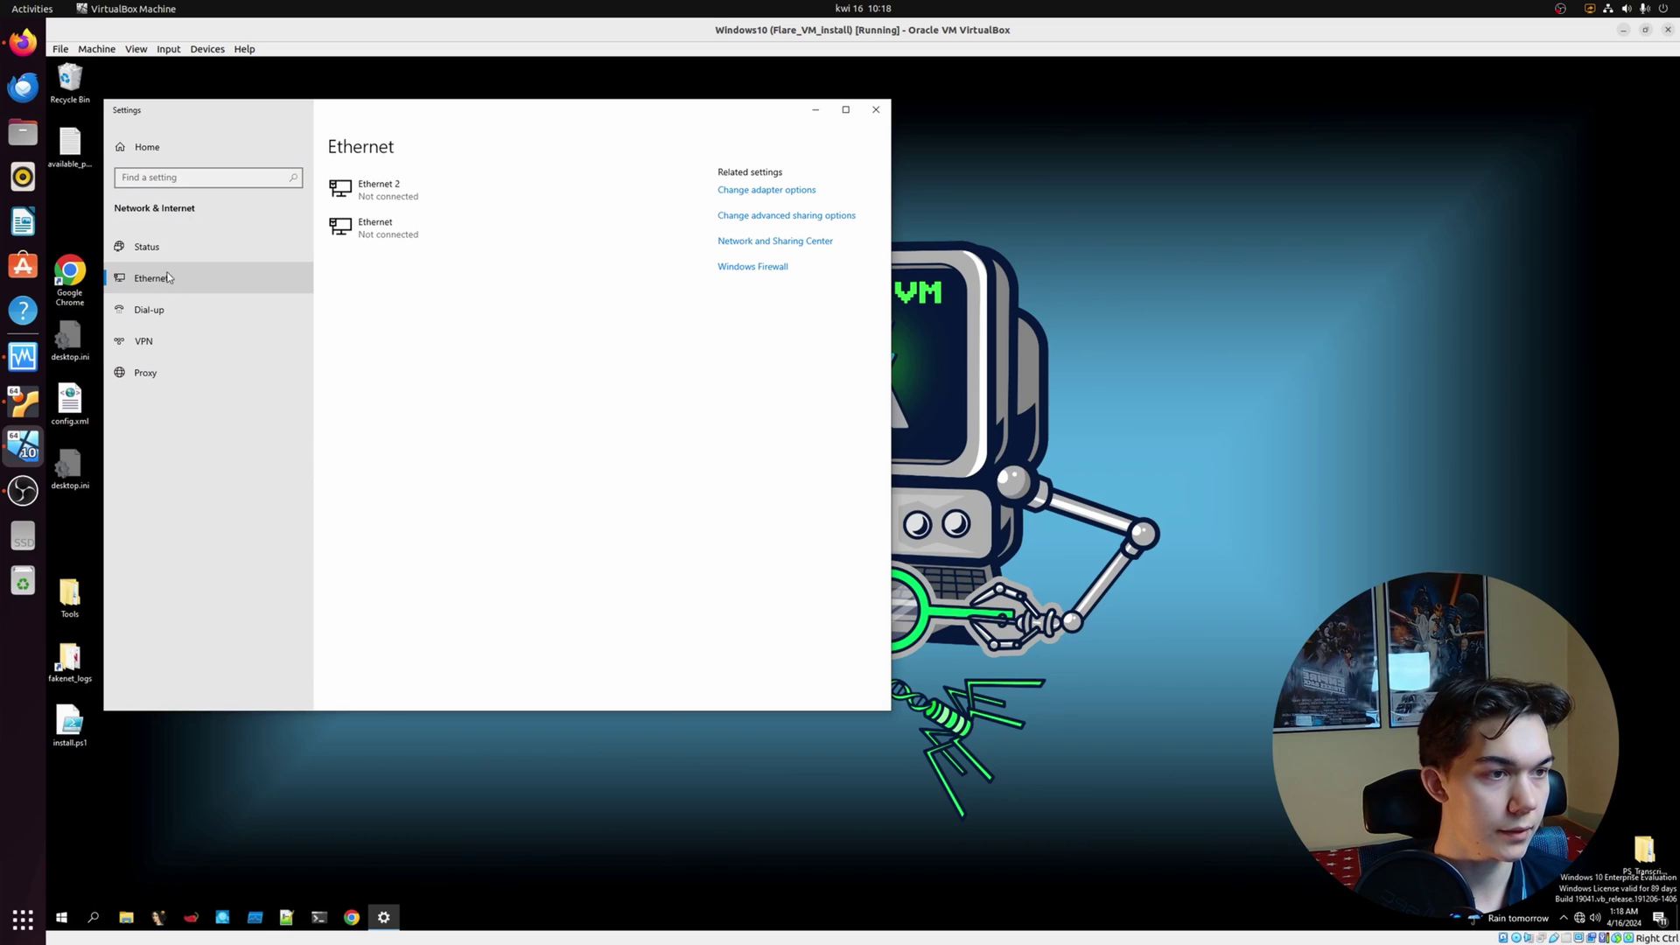
{"action": "left_click", "coordinate": [756, 190]}
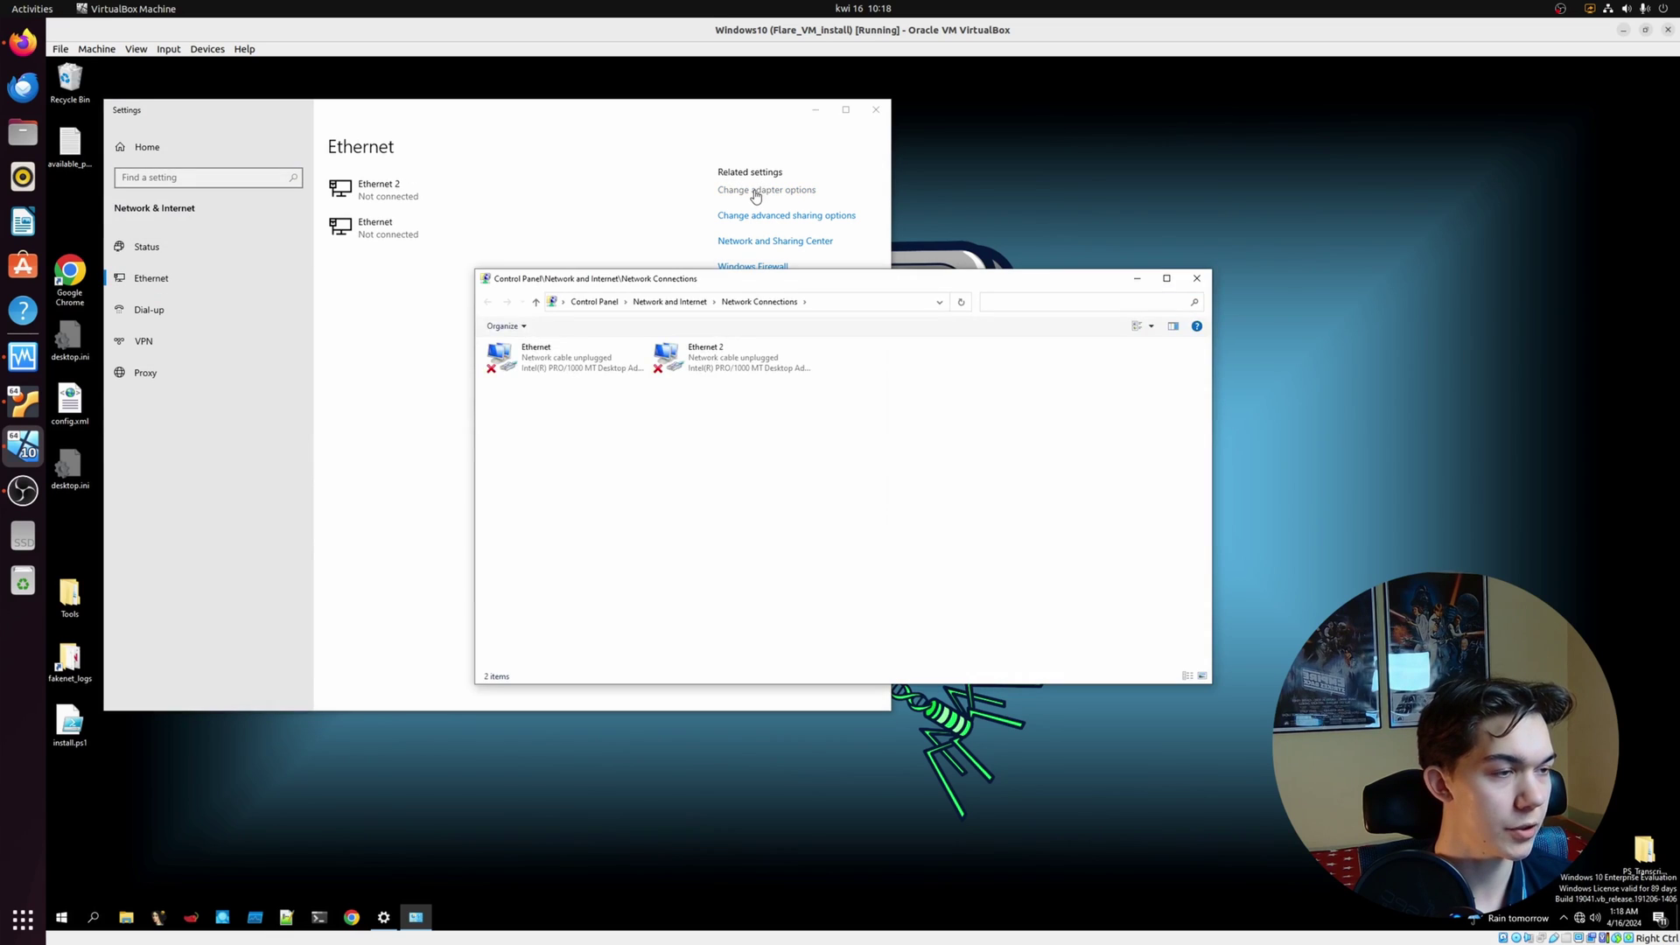
Step: In the IPv4 properties of Ethernet 2, set the static IP address 192.168.56.20 with subnet mask 255.255.255.0
{"action": "double_click", "coordinate": [739, 364]}
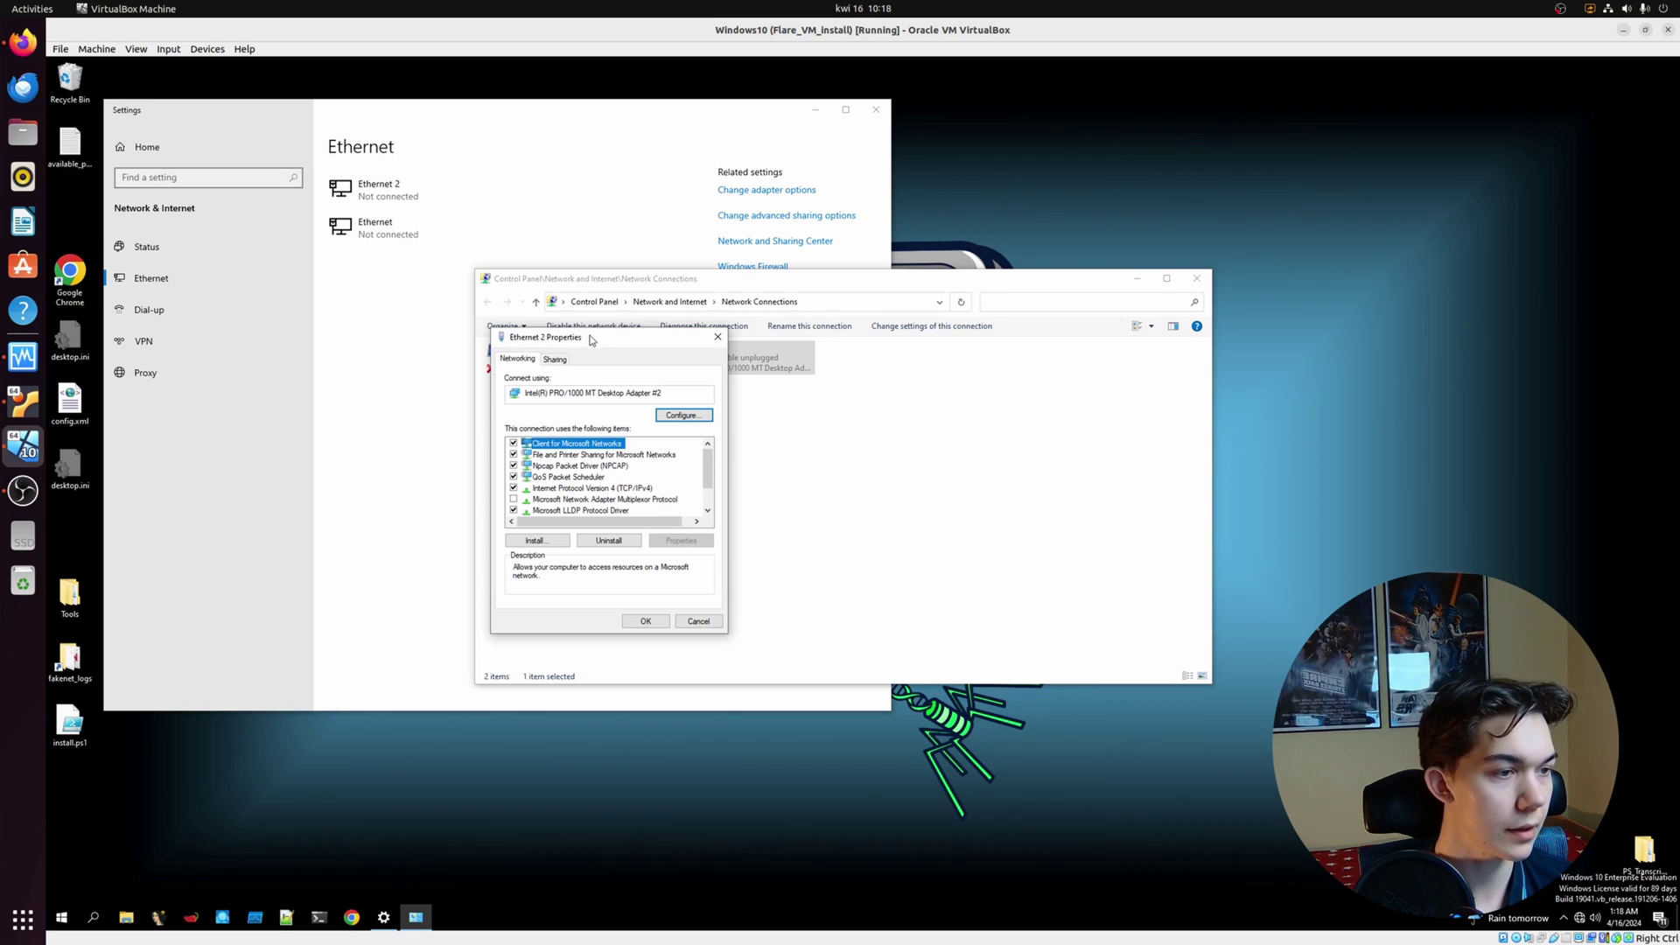
{"action": "left_click_drag", "start_coordinate": [592, 339], "coordinate": [582, 169]}
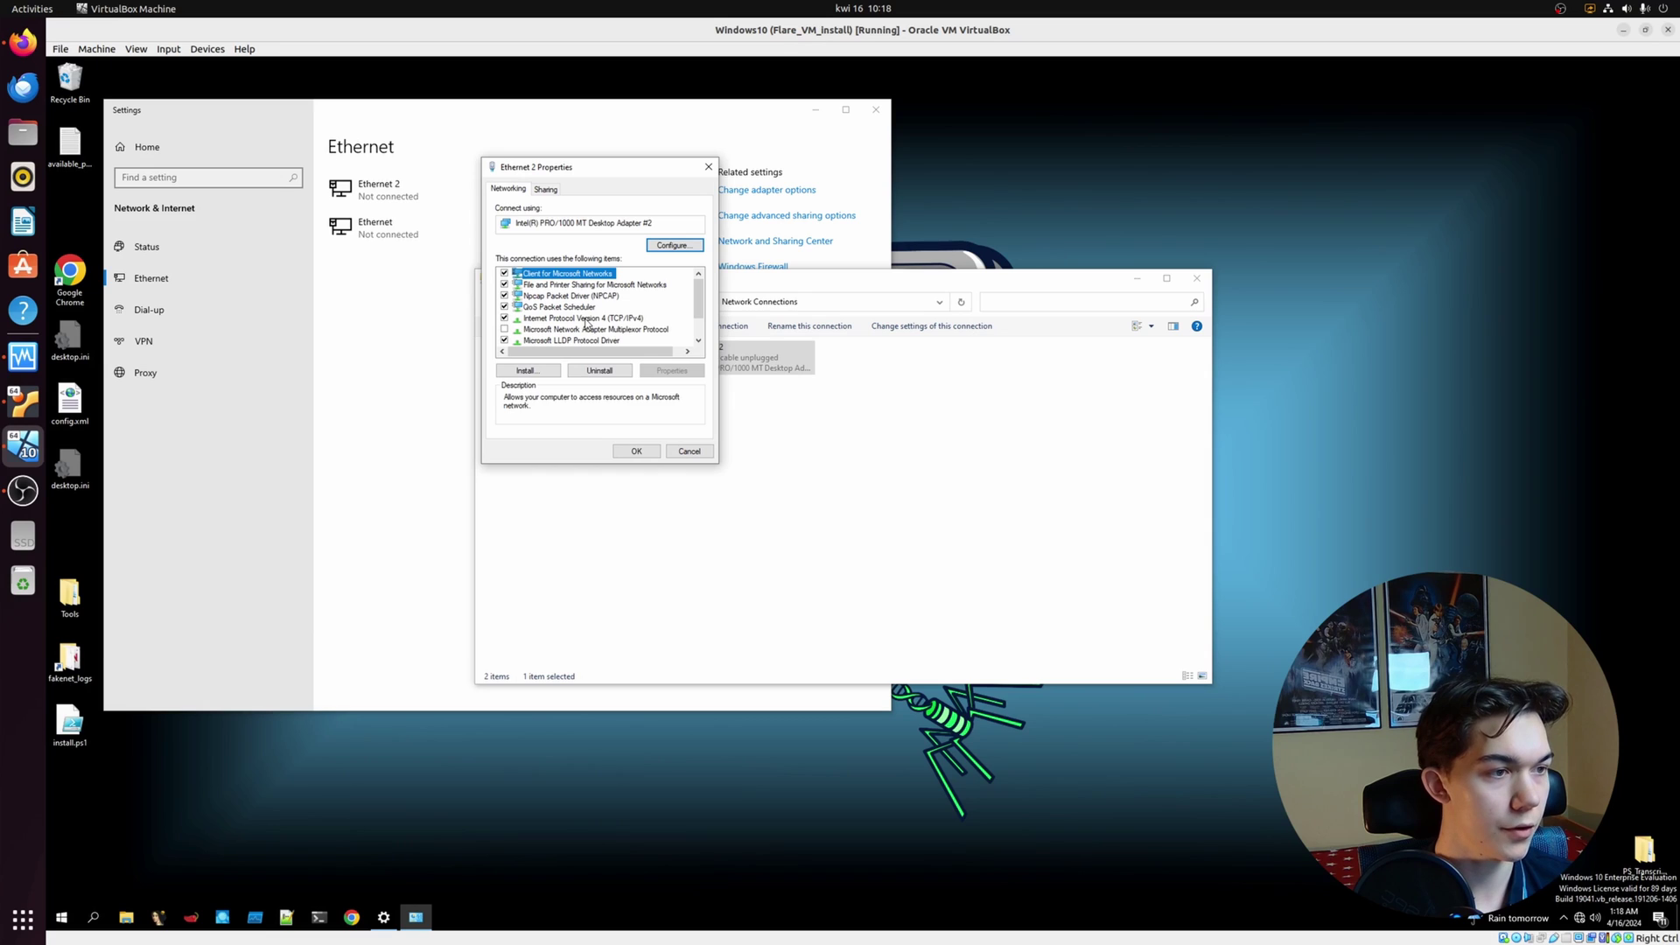
{"action": "double_click", "coordinate": [586, 320]}
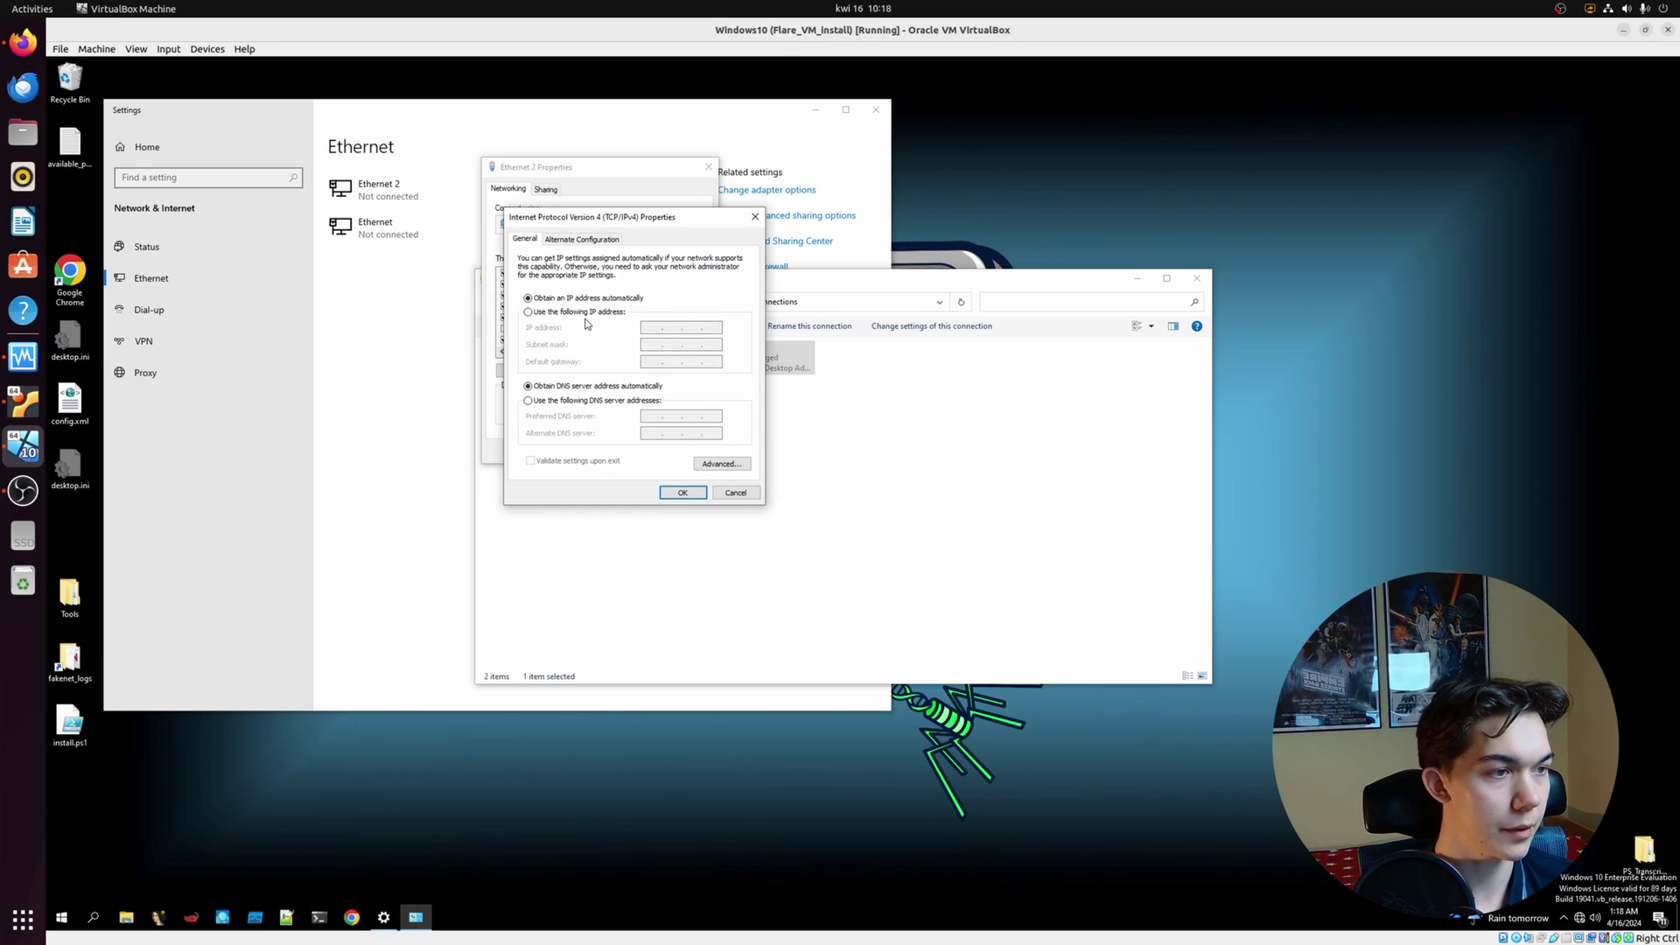
{"action": "left_click", "coordinate": [529, 312]}
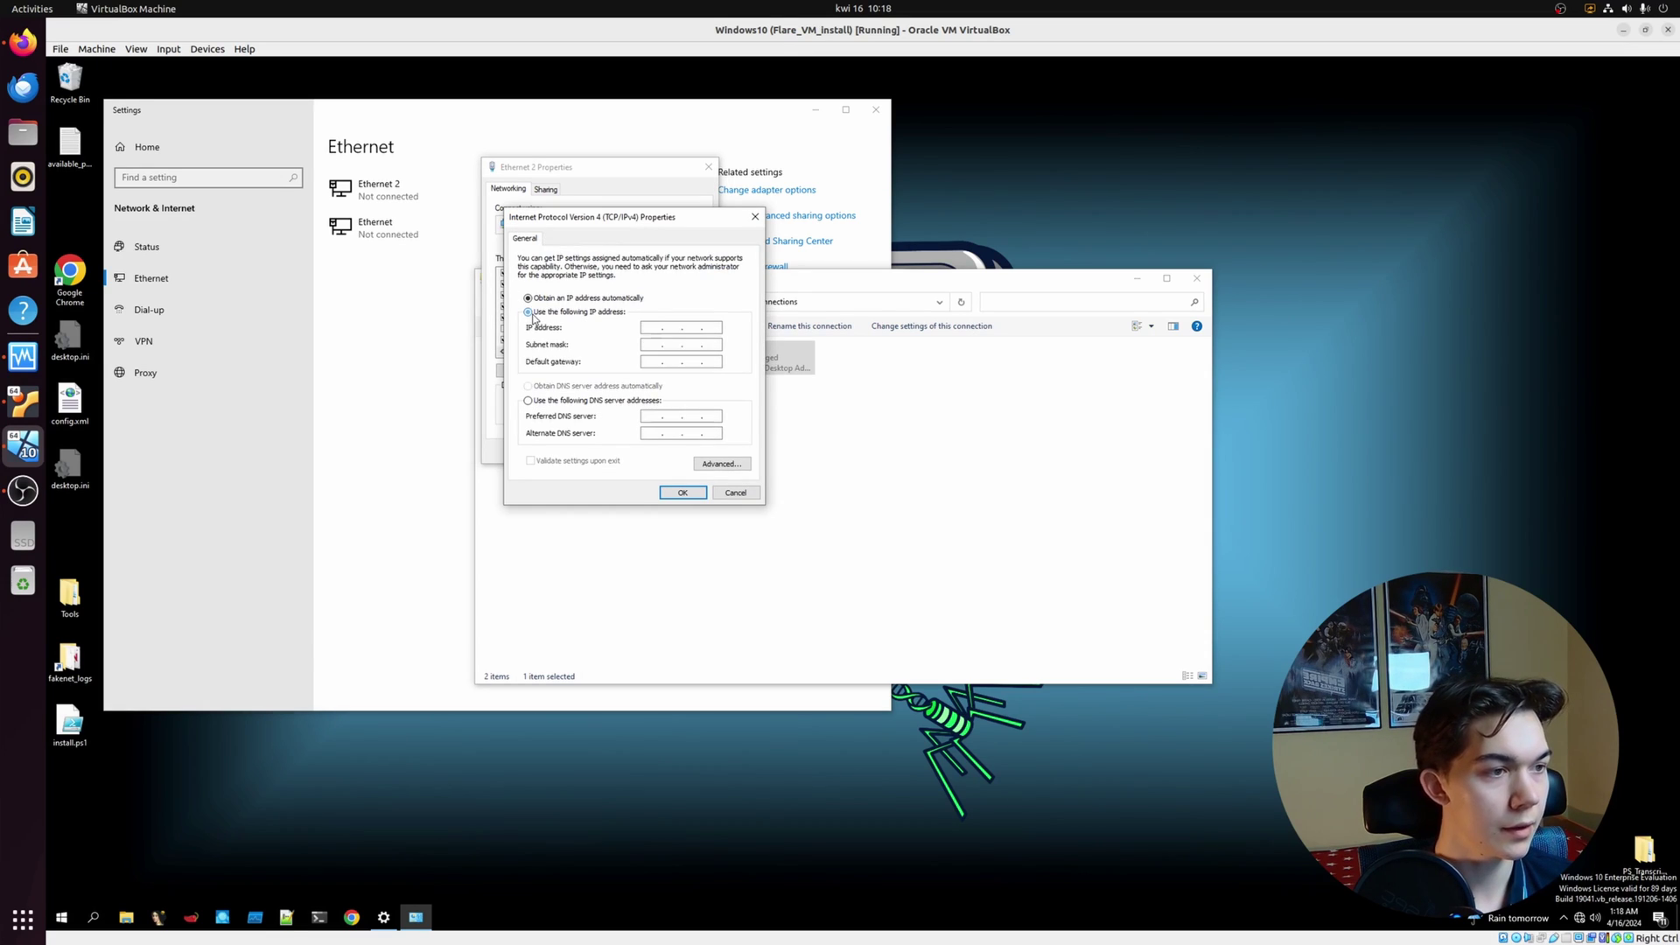
{"action": "left_click", "coordinate": [665, 327]}
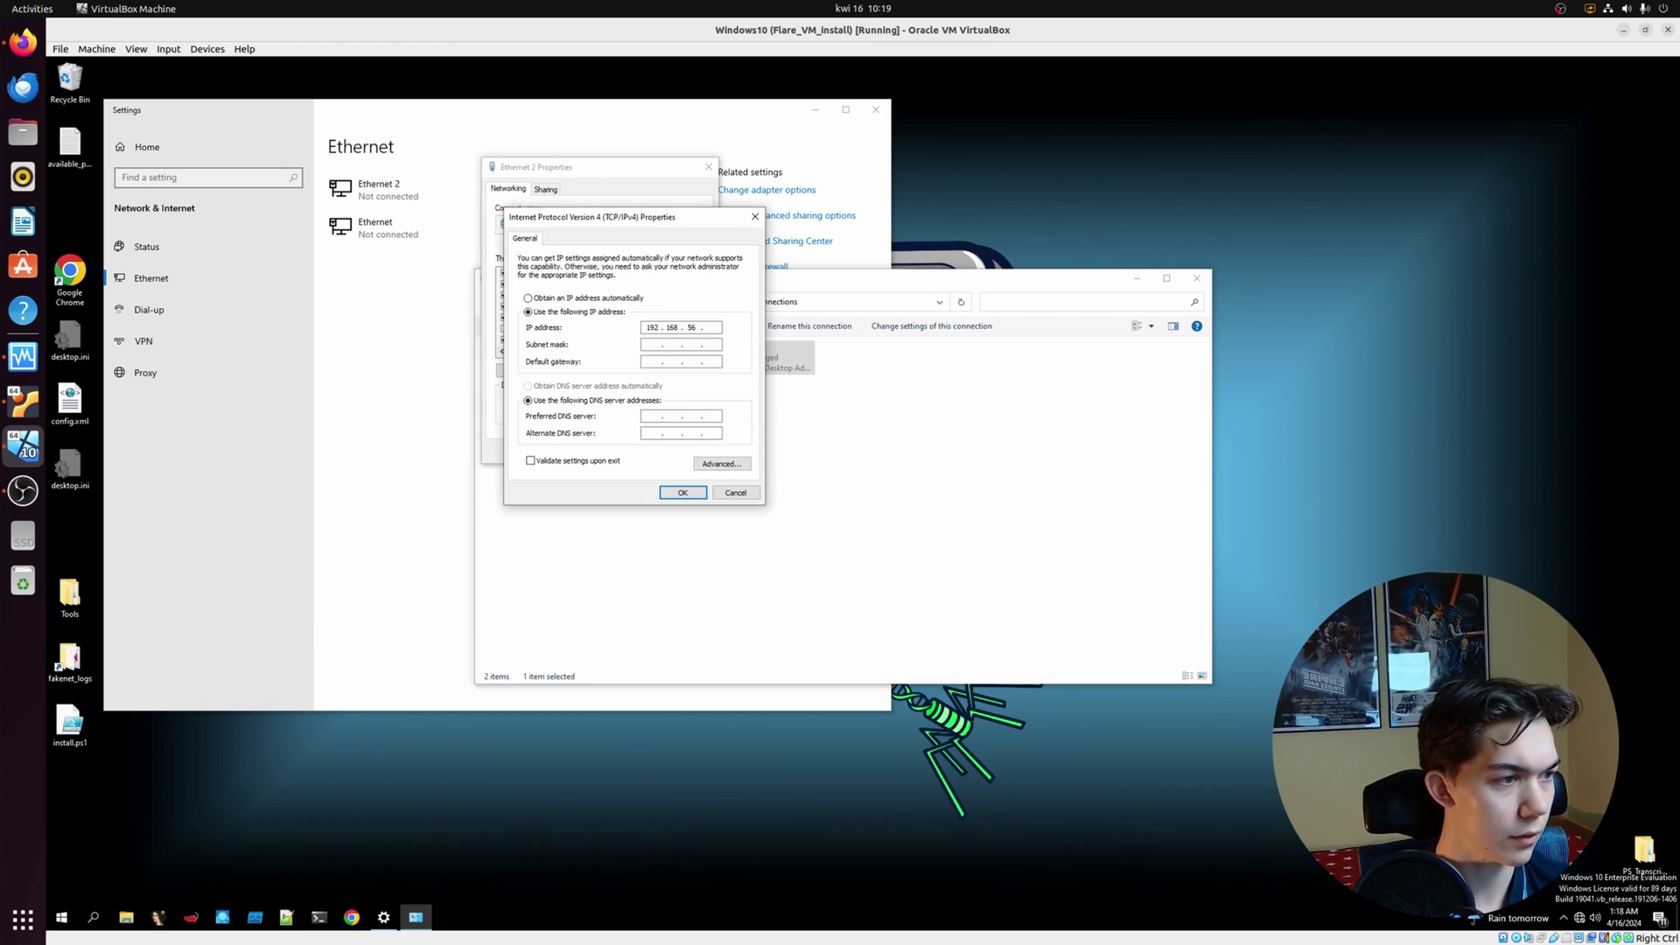
{"action": "type", "text": "20"}
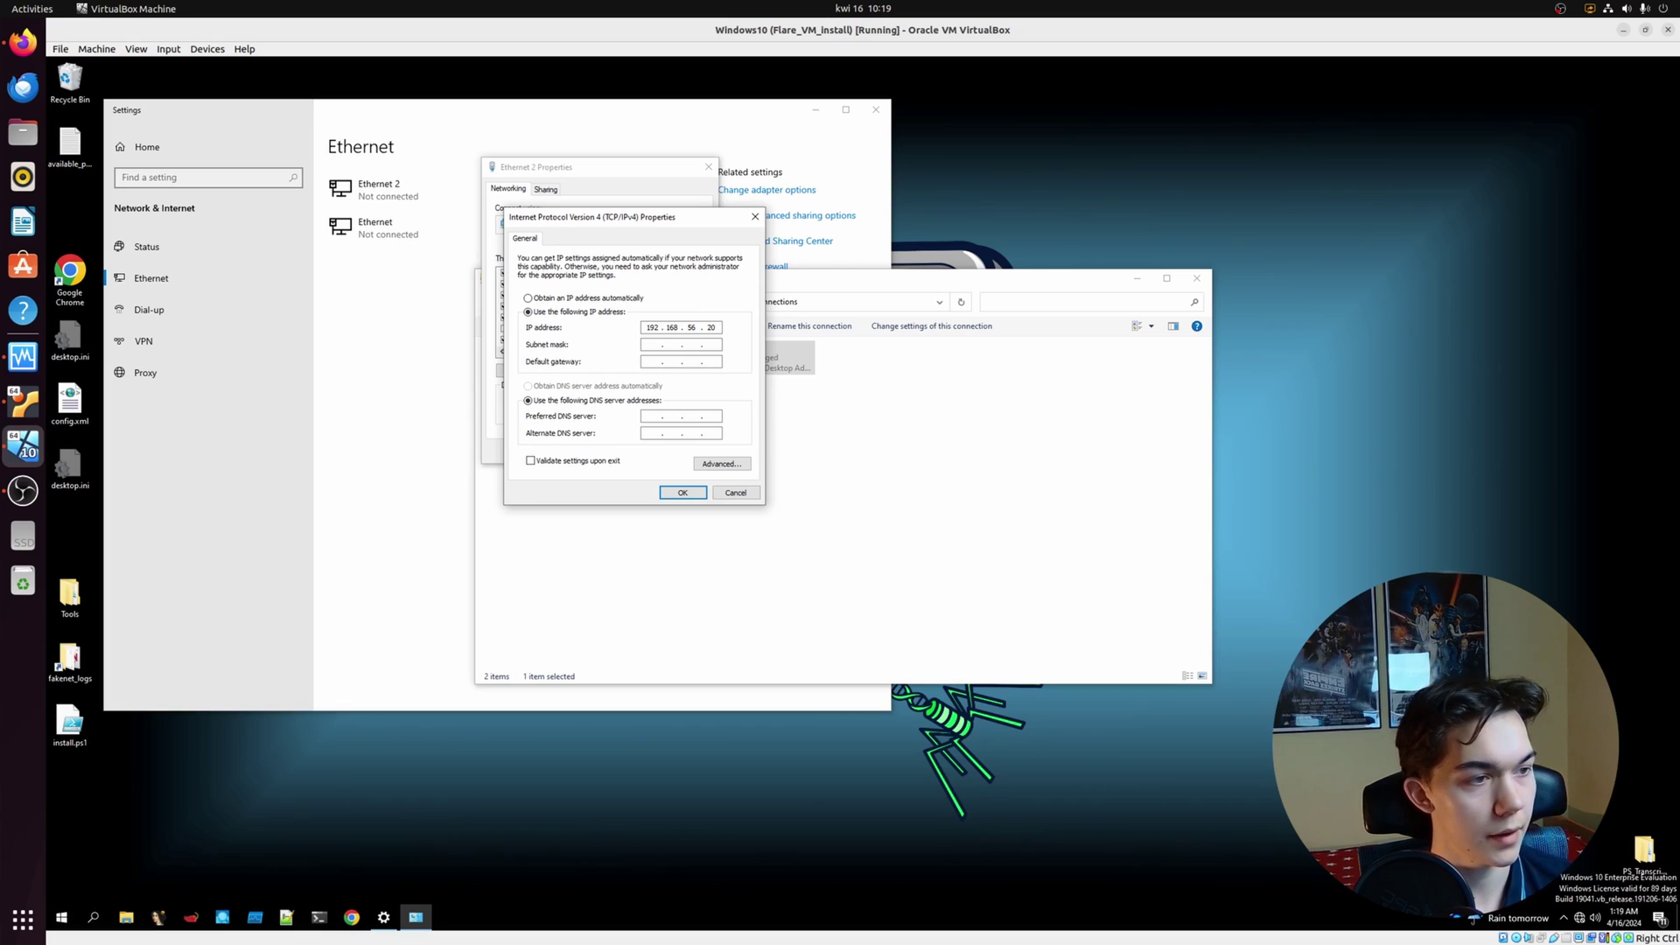
{"action": "key", "text": "Tab"}
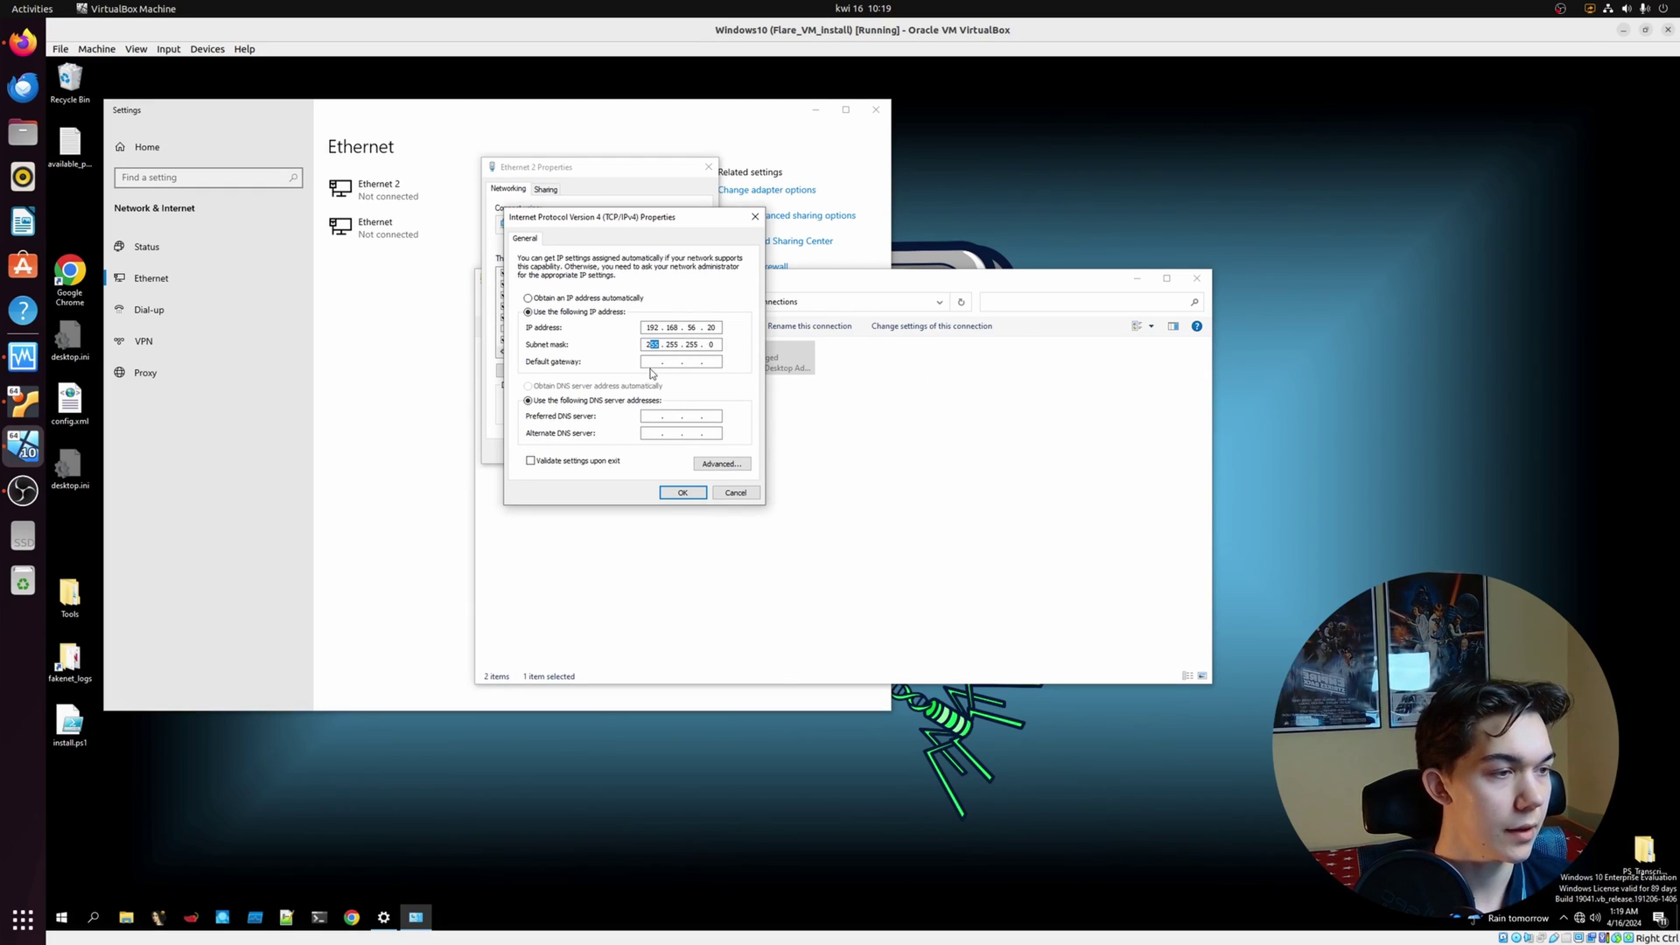
{"action": "key", "text": "Tab"}
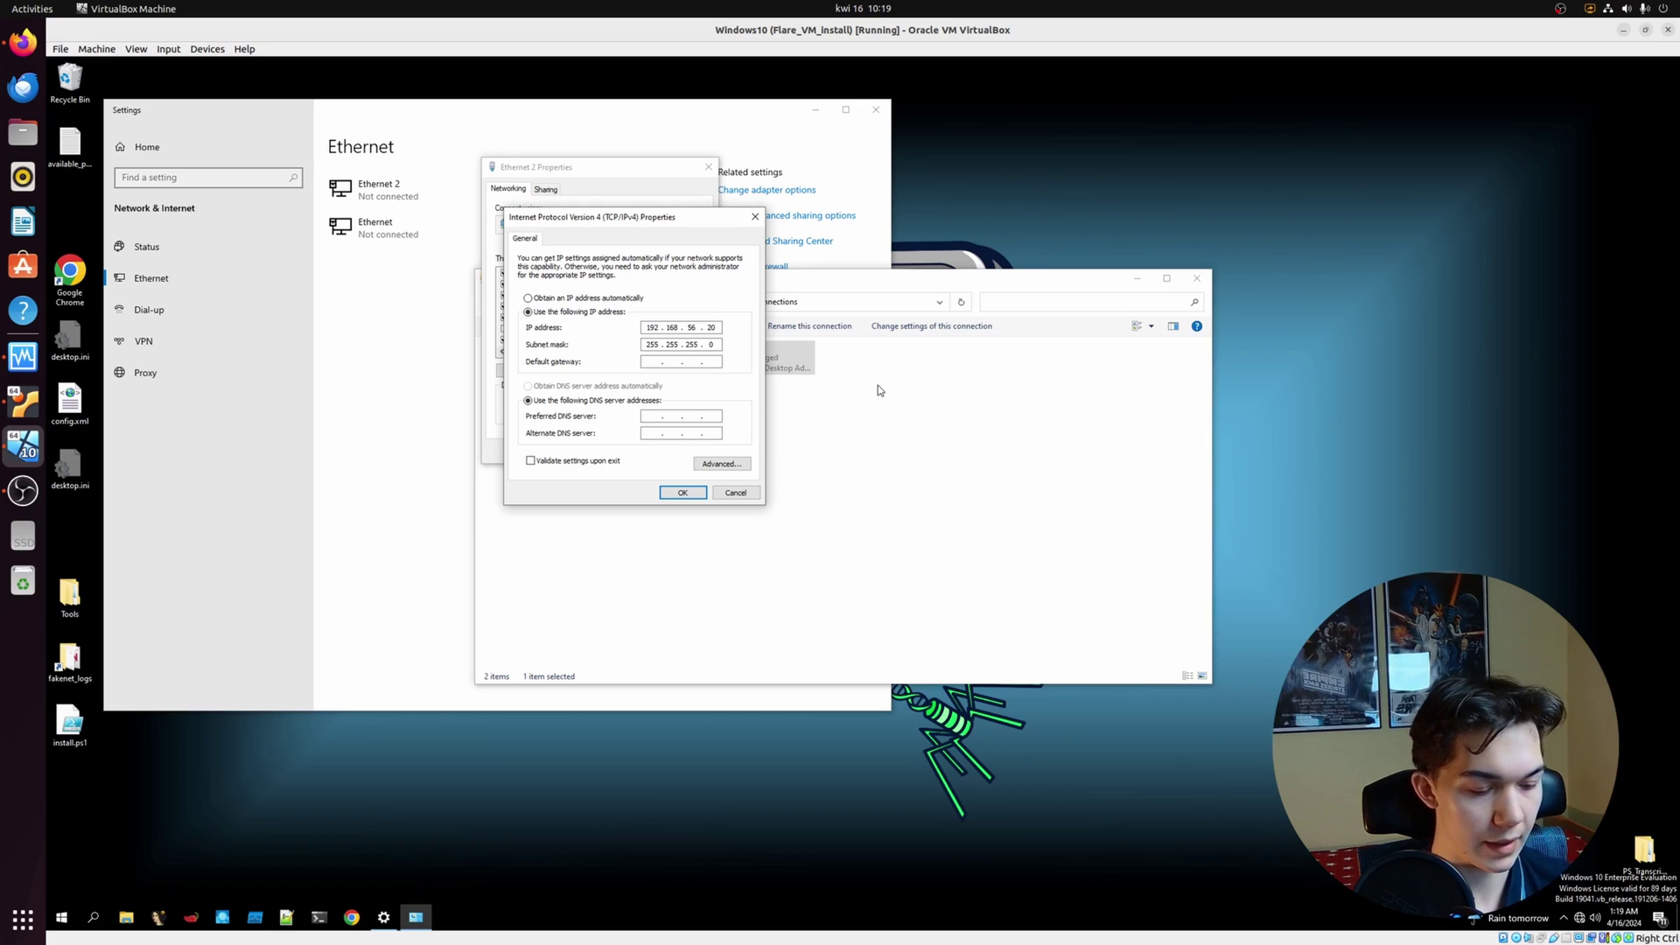
Step: Set the default gateway of Ethernet 2 to REMnux's address, 192.168.56.21
{"action": "type", "text": "192 . 168 . 56 . 21"}
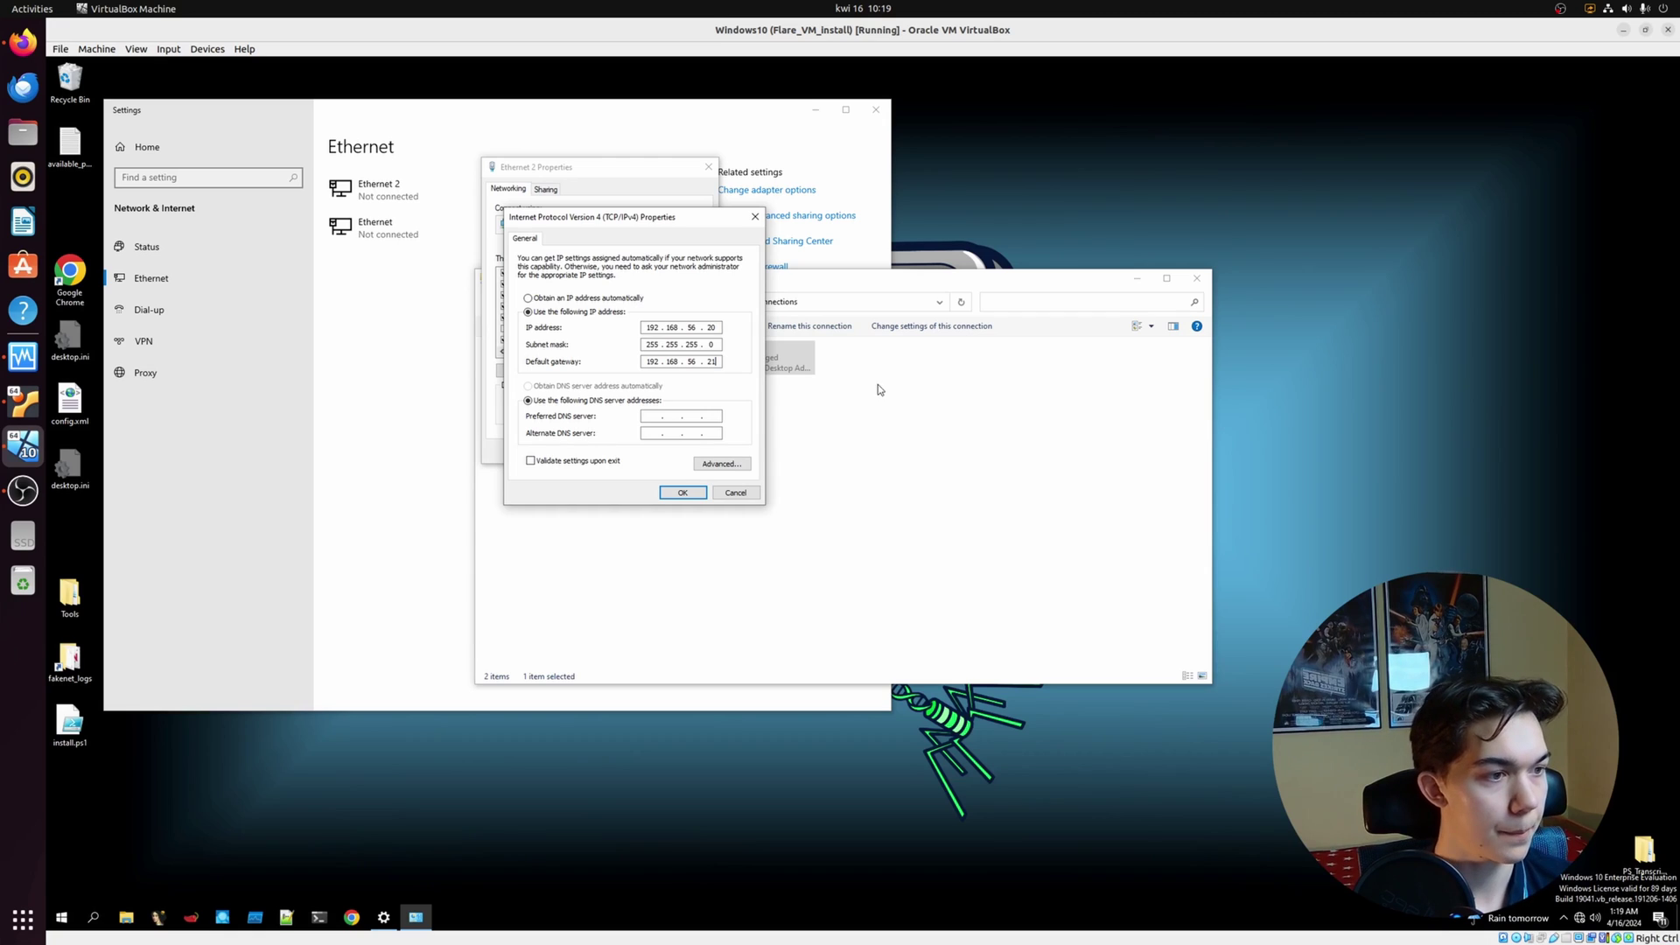
{"action": "double_click", "coordinate": [712, 362]}
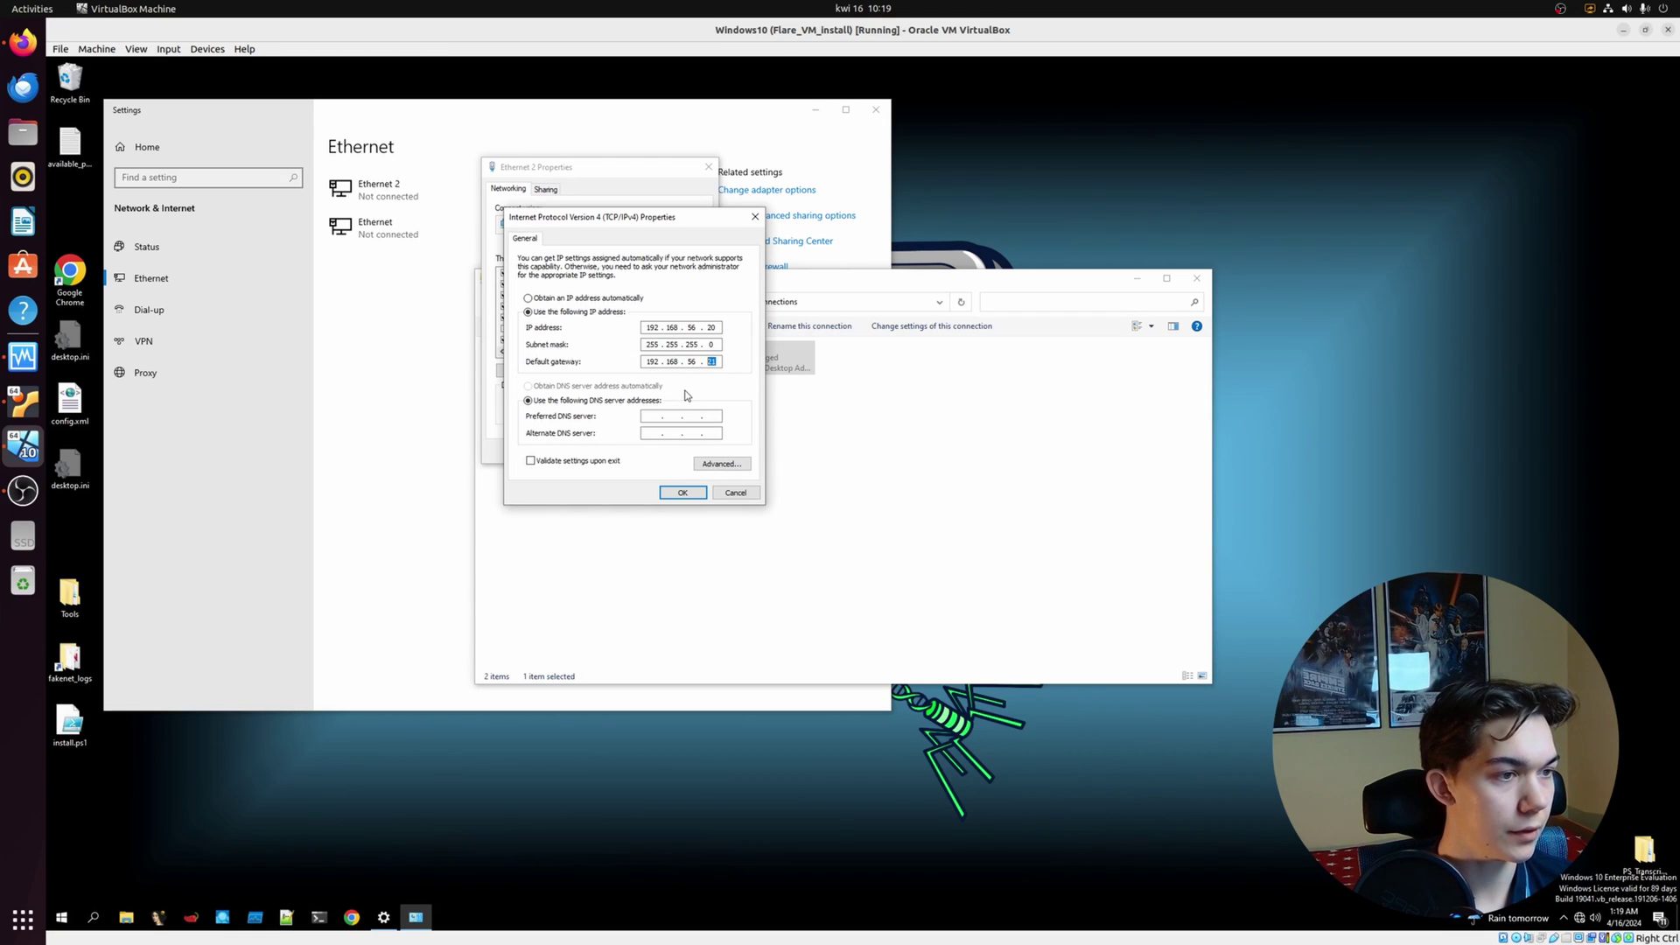
{"action": "left_click", "coordinate": [667, 414]}
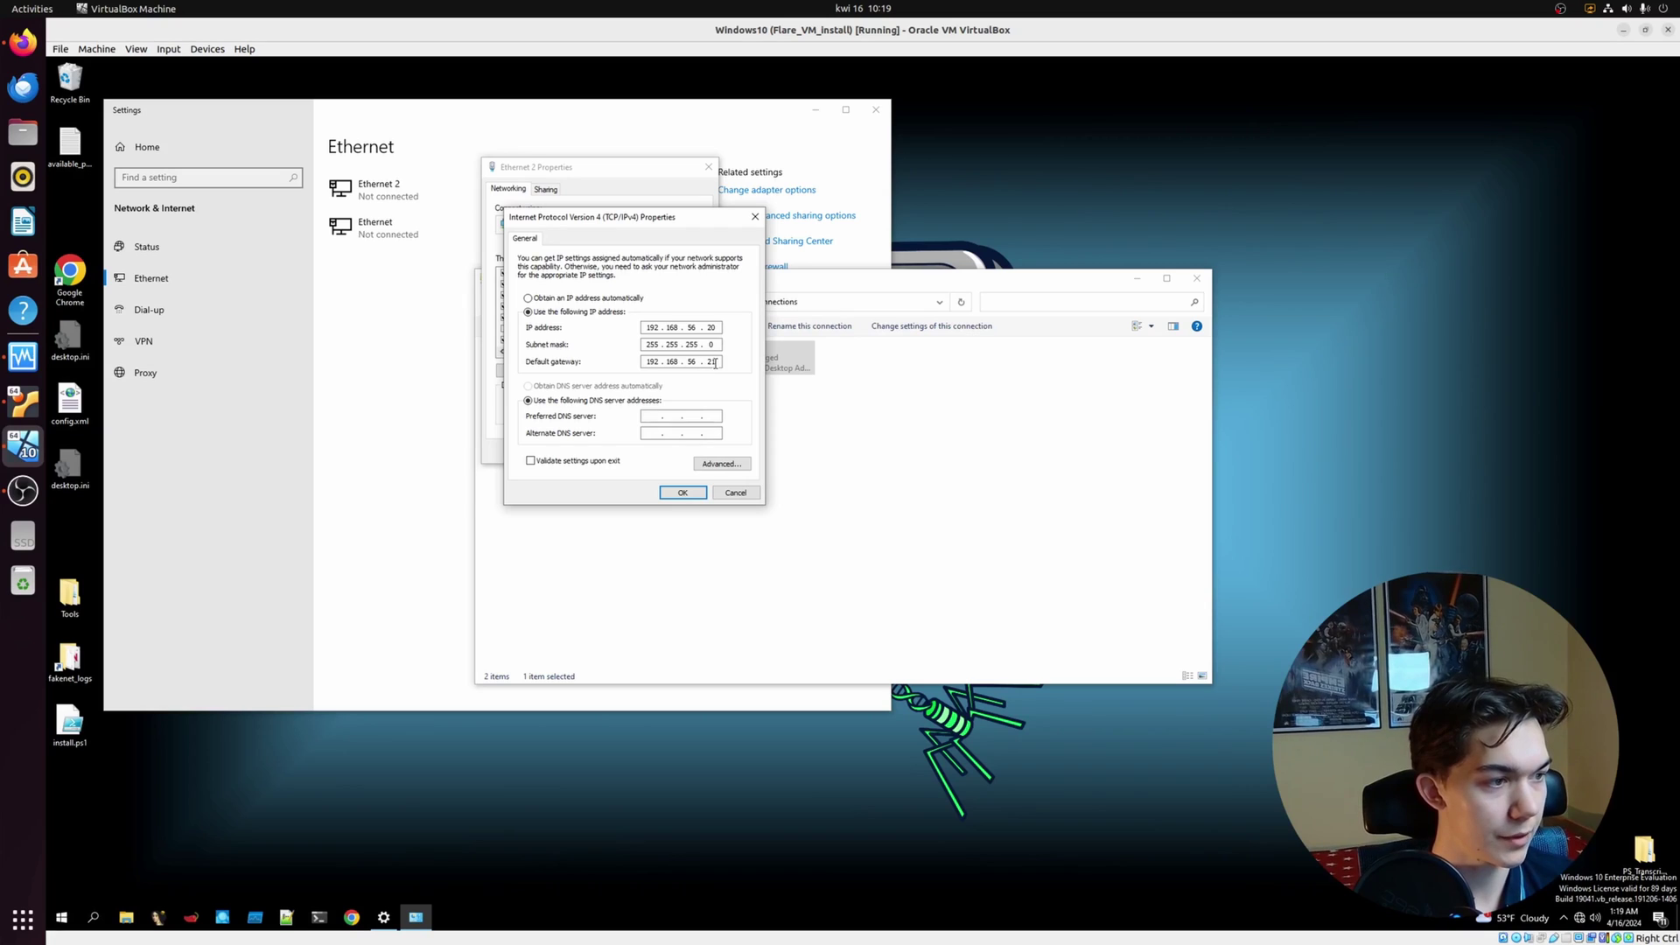
Step: Enter a preferred DNS server on the 192.168.56 network, accept the Ethernet 2 settings and close the network windows
{"action": "left_click", "coordinate": [659, 416]}
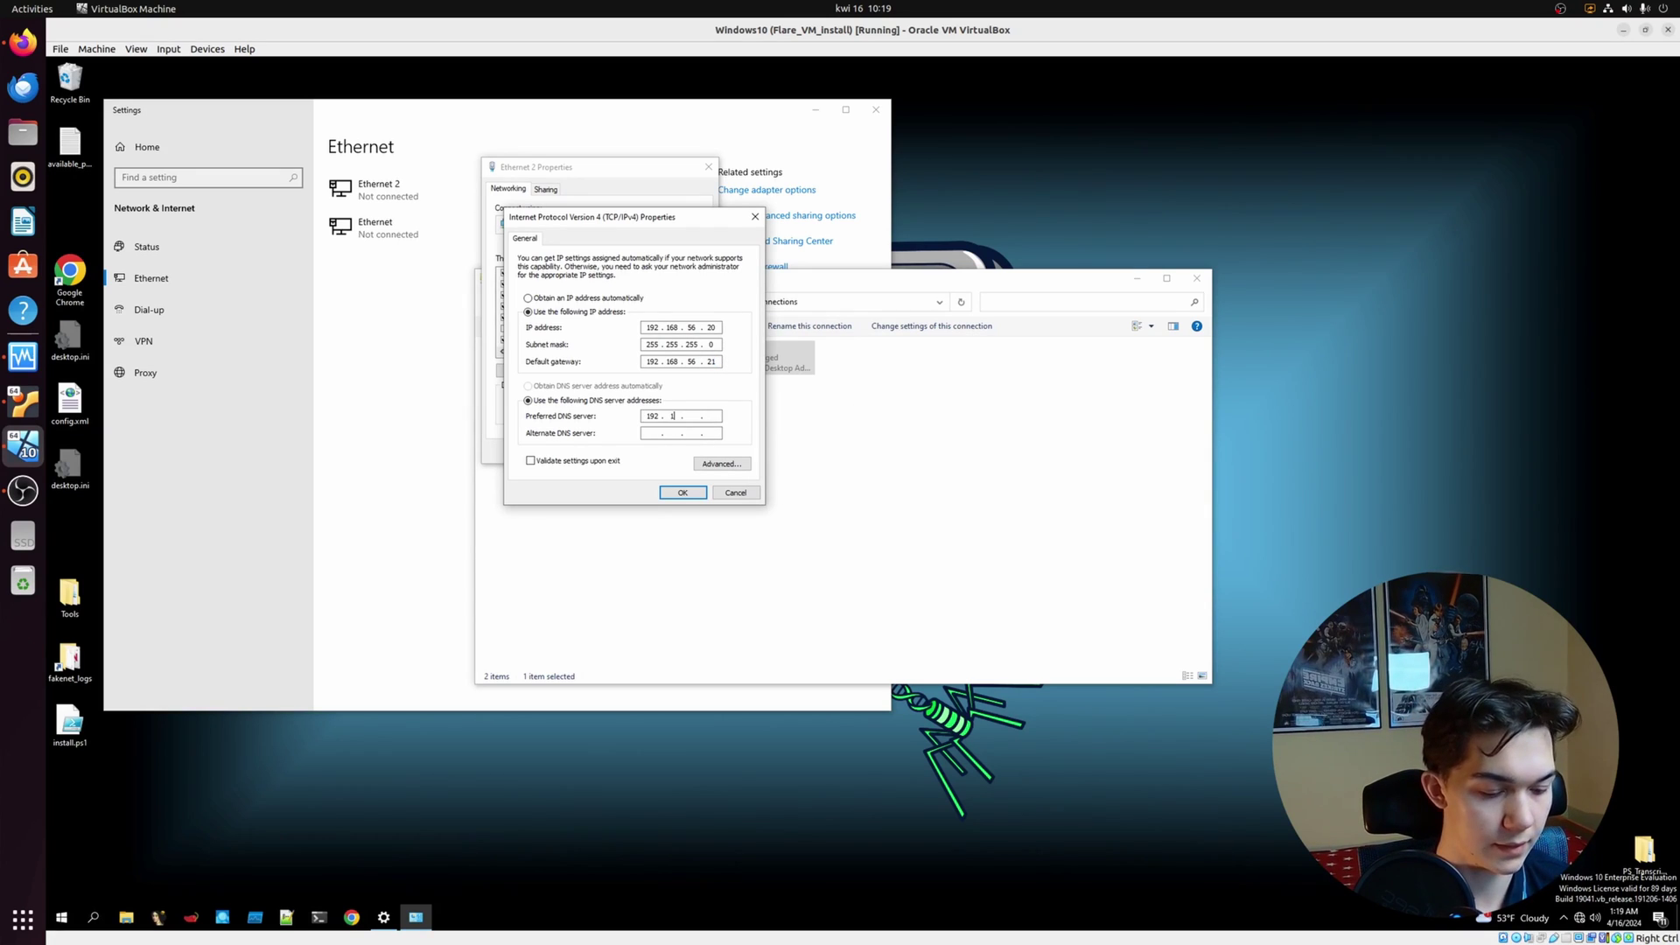
{"action": "type", "text": "192 . 168 . "}
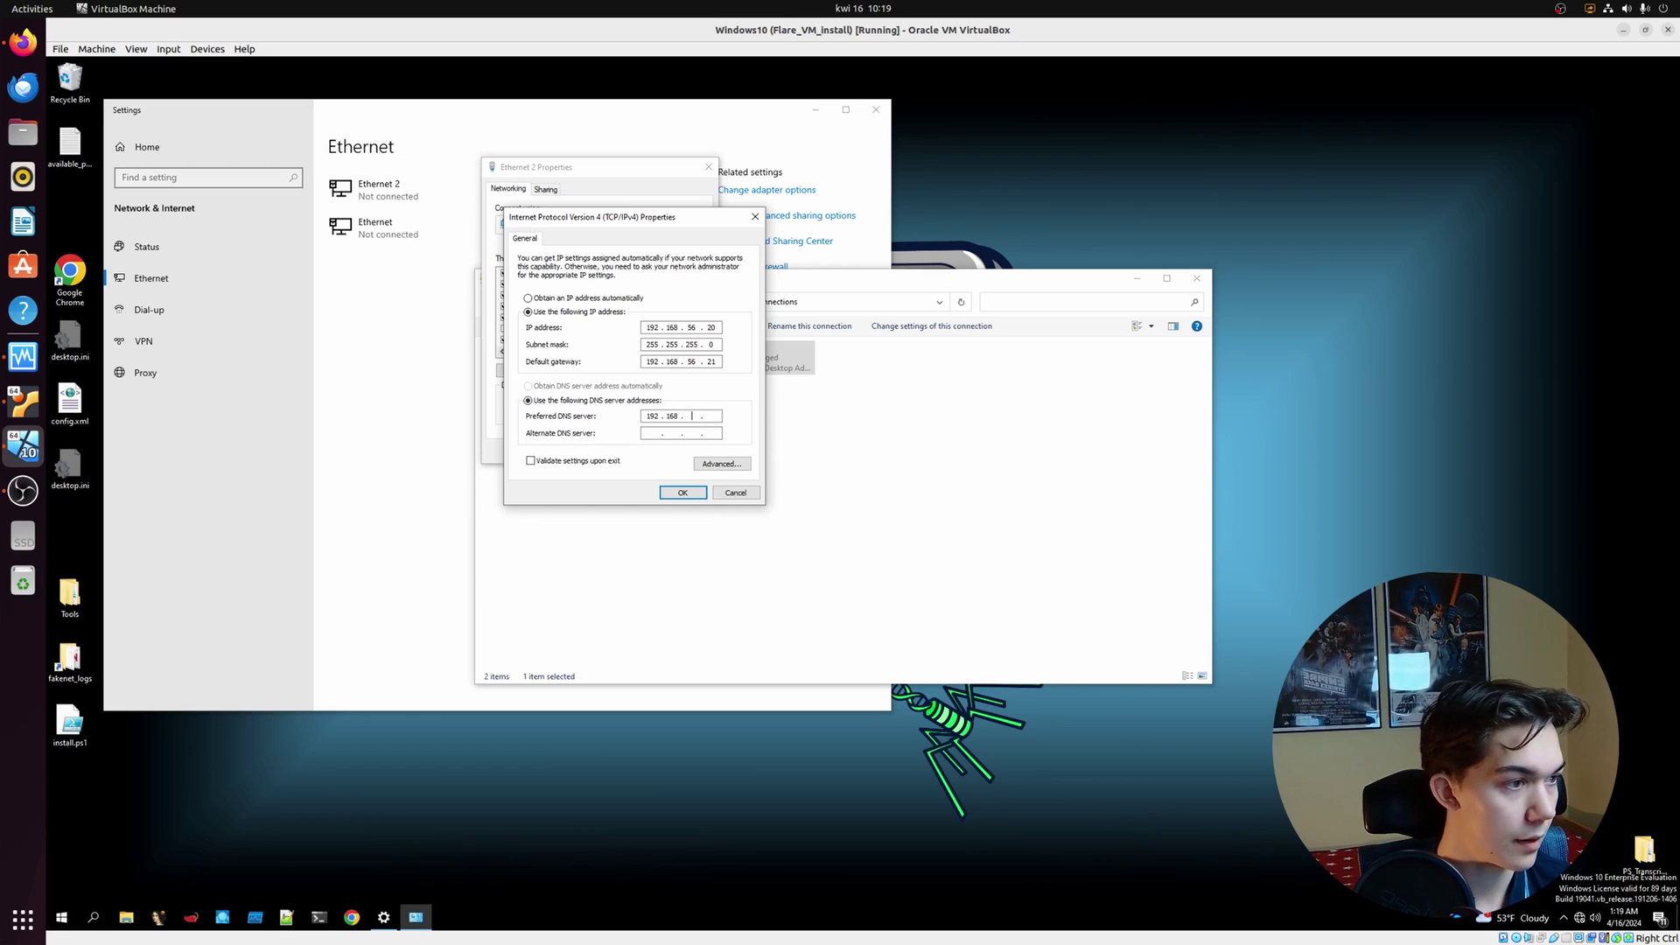
{"action": "type", "text": "56 ."}
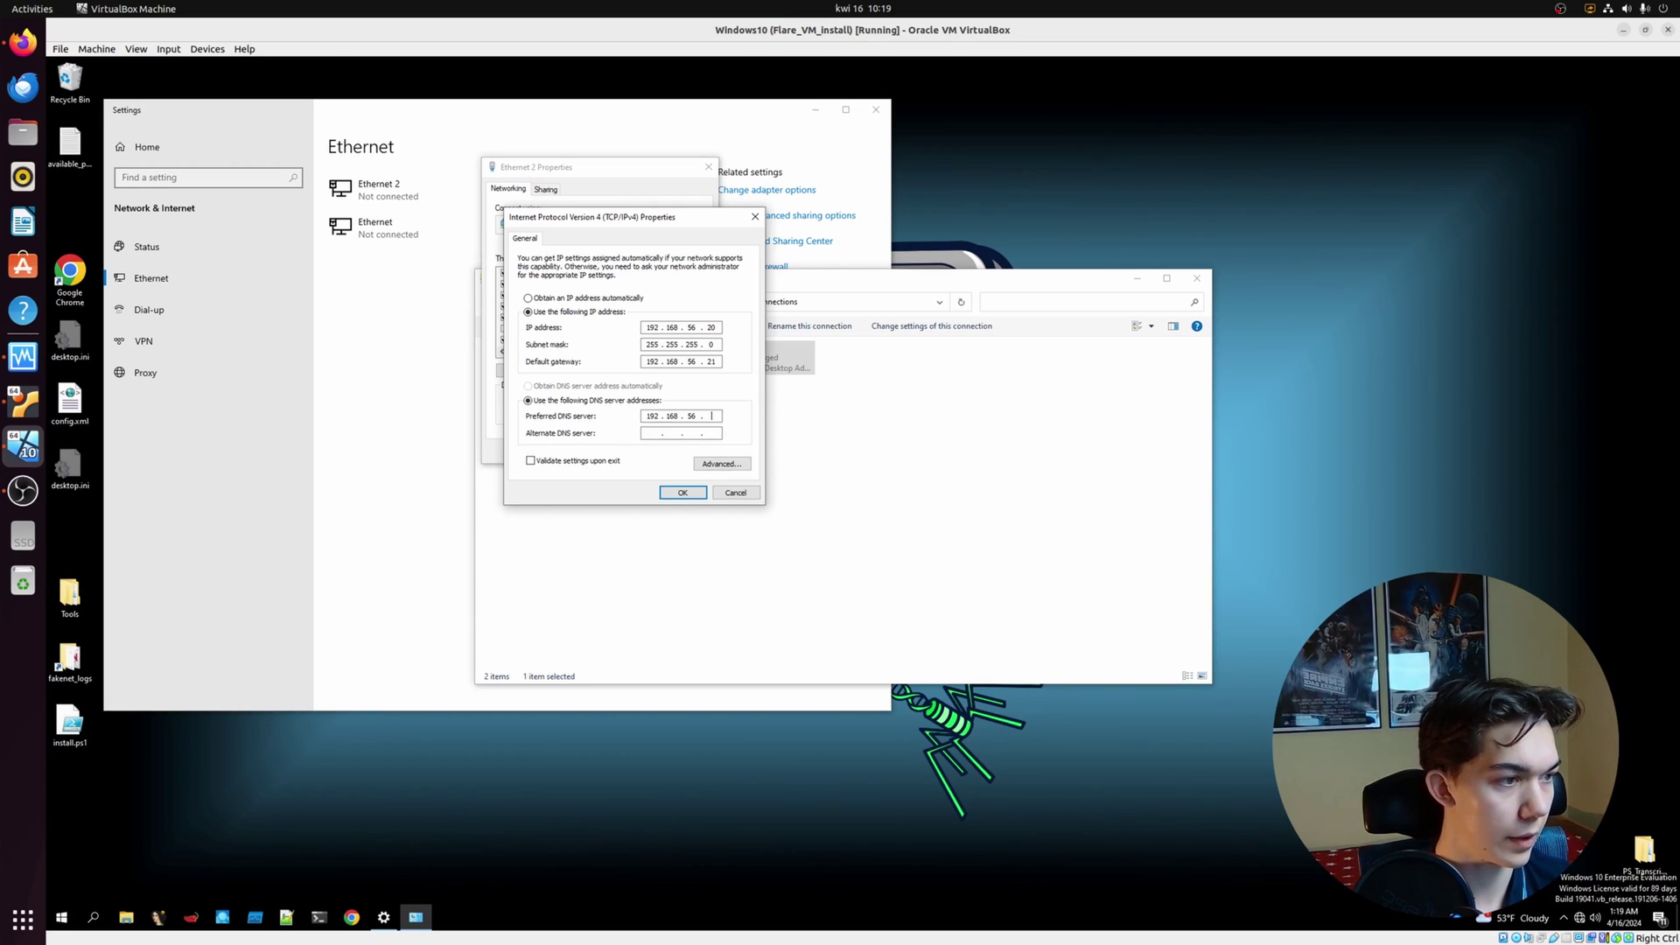
{"action": "left_click", "coordinate": [682, 493]}
{"action": "left_click", "coordinate": [643, 428]}
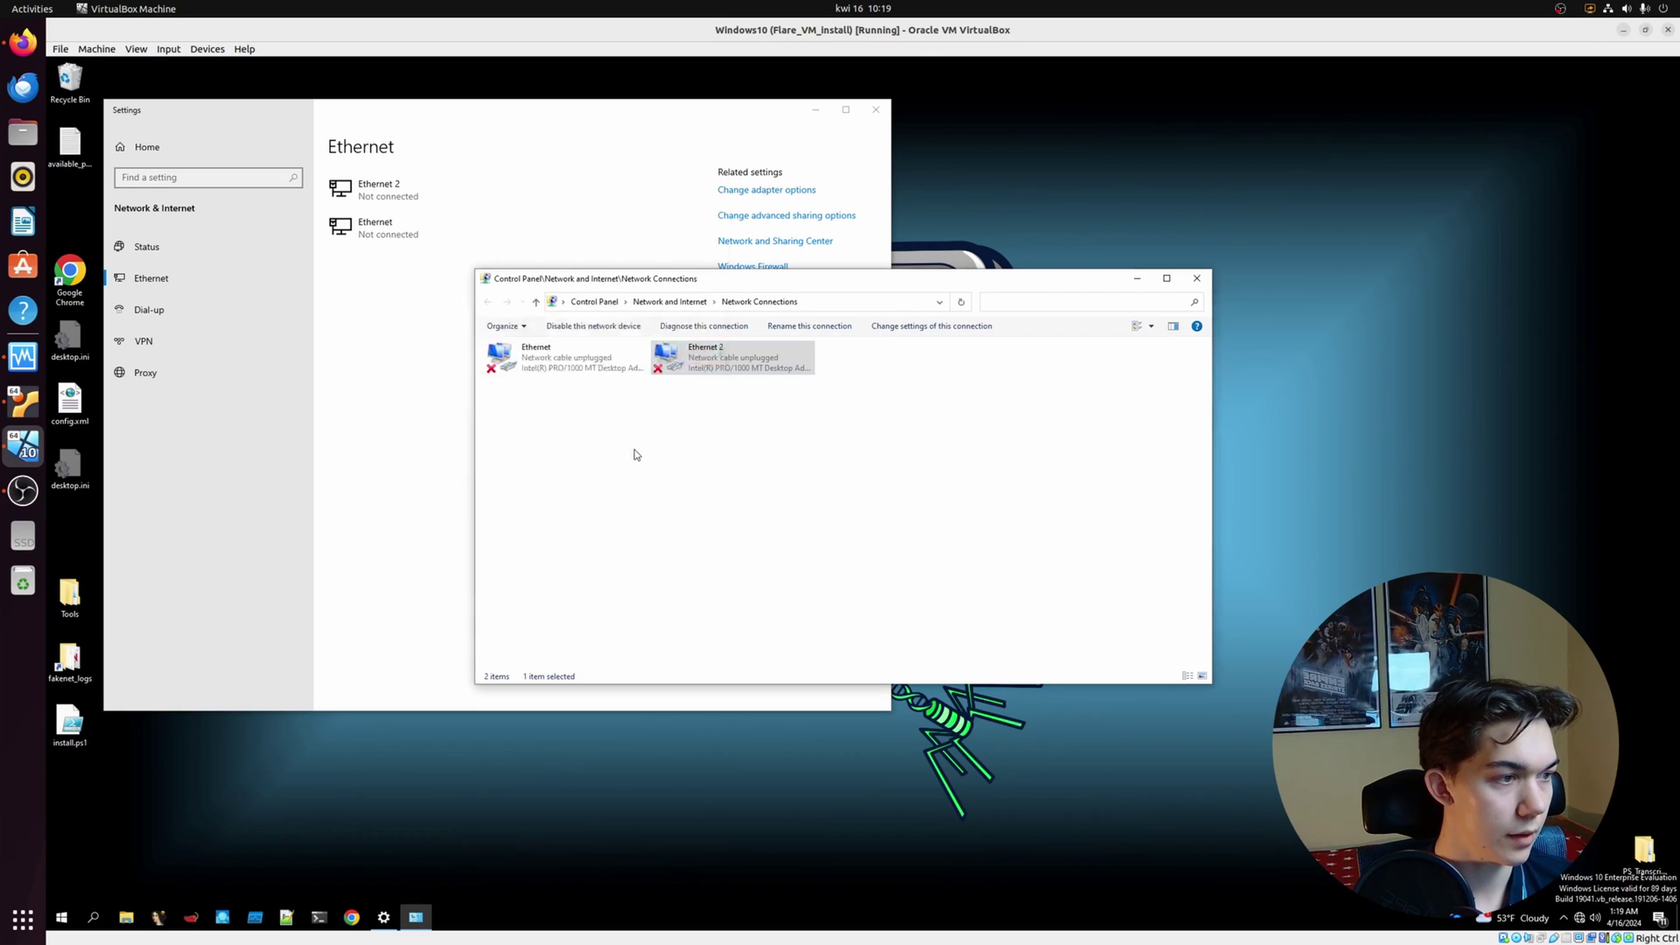
{"action": "left_click", "coordinate": [1196, 278]}
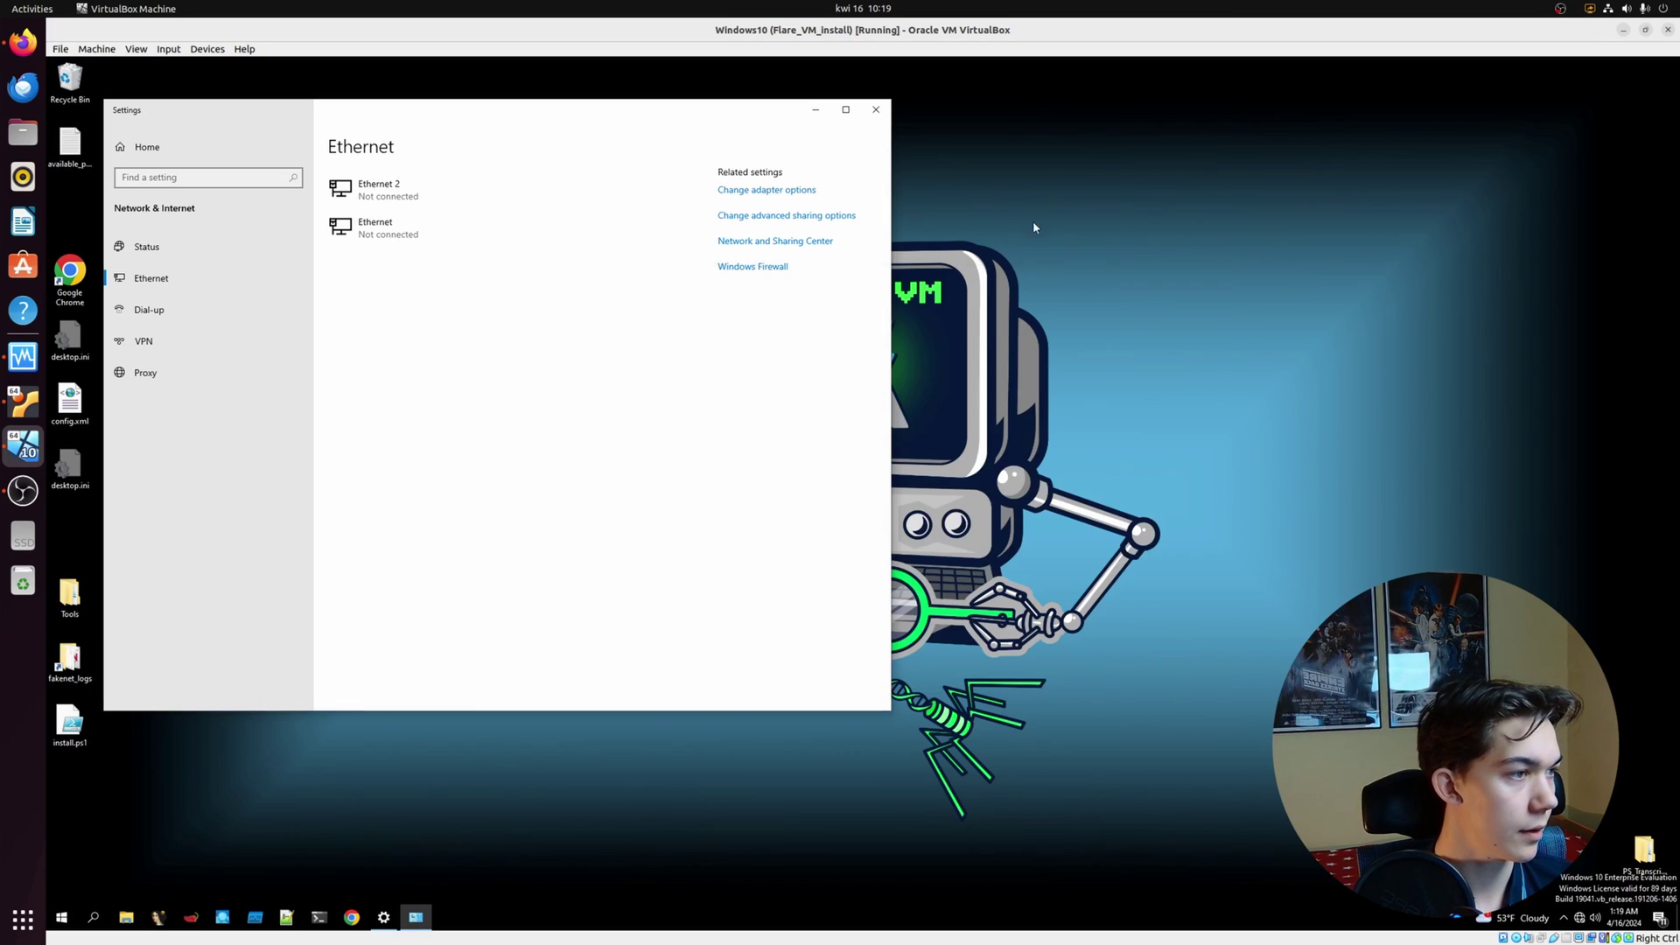
{"action": "left_click", "coordinate": [876, 109]}
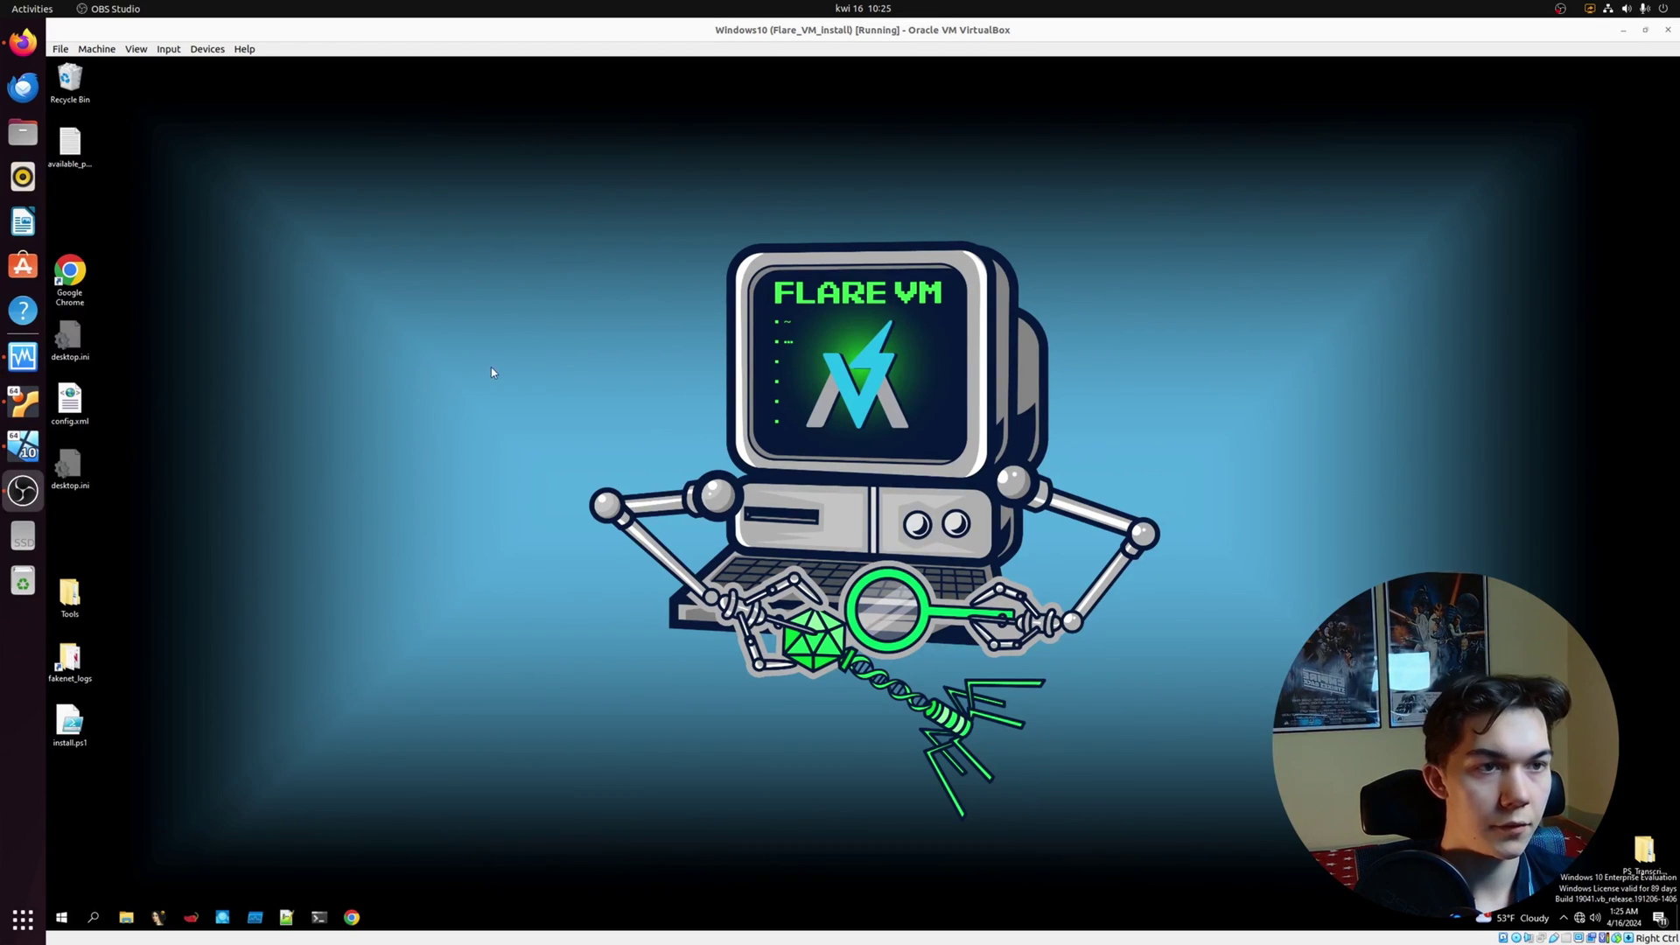
Step: In the Windows10 machine's settings, set Adapter 2's promiscuous mode to Allow VMs, connect its cable and save
{"action": "left_click", "coordinate": [96, 49]}
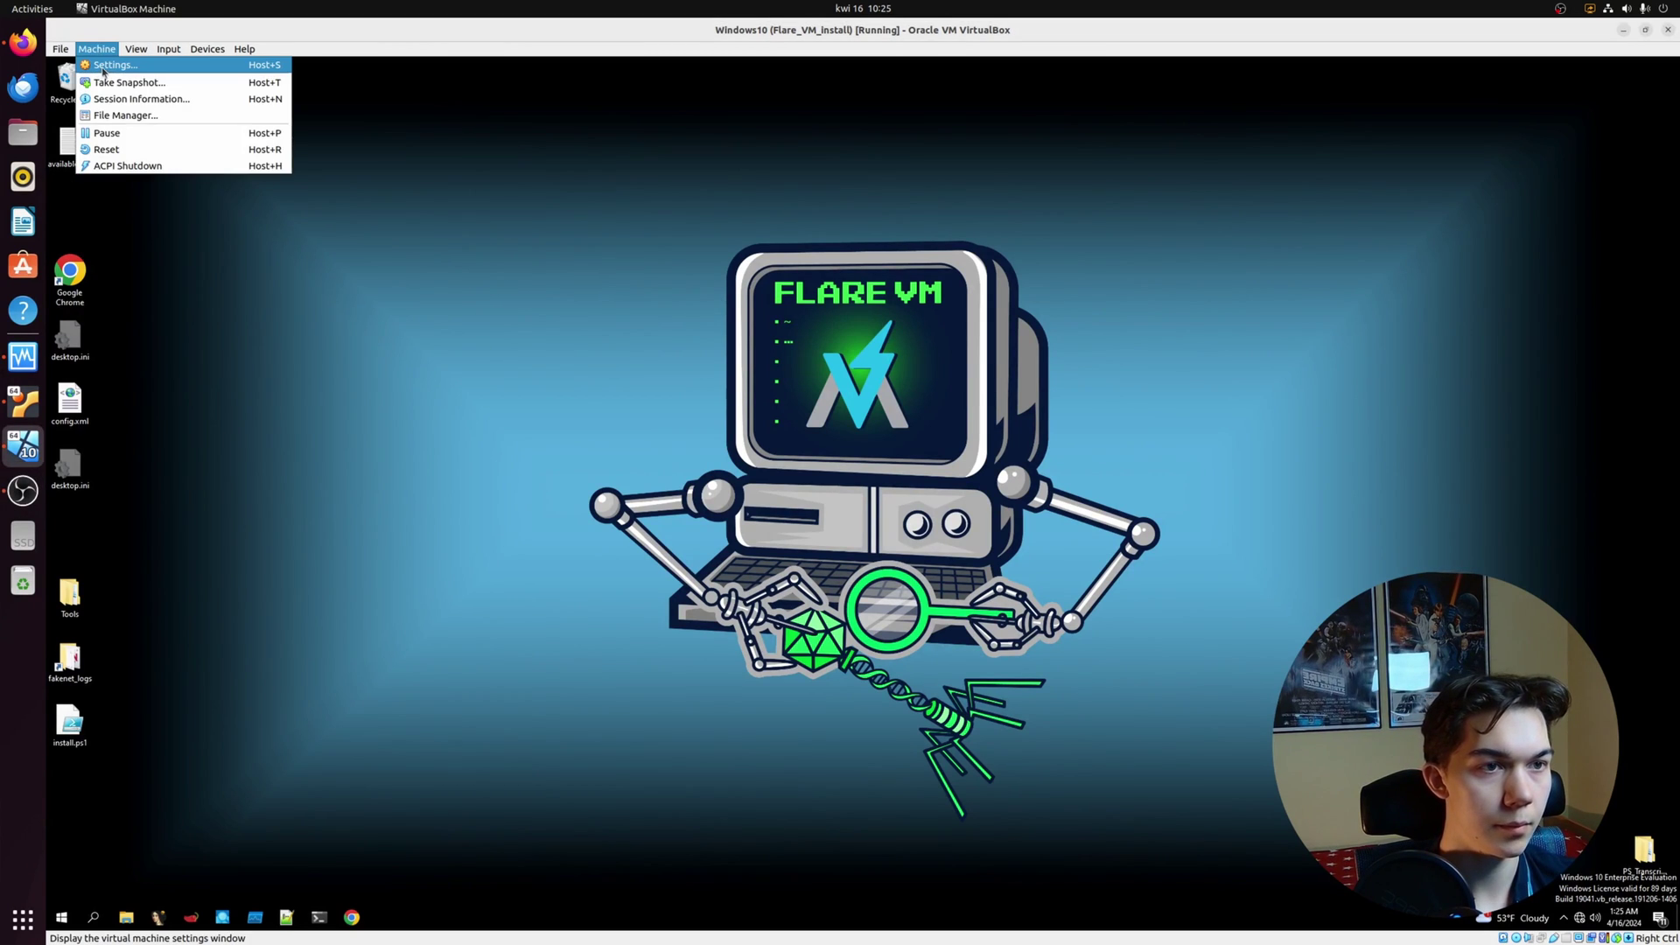
{"action": "left_click", "coordinate": [119, 66]}
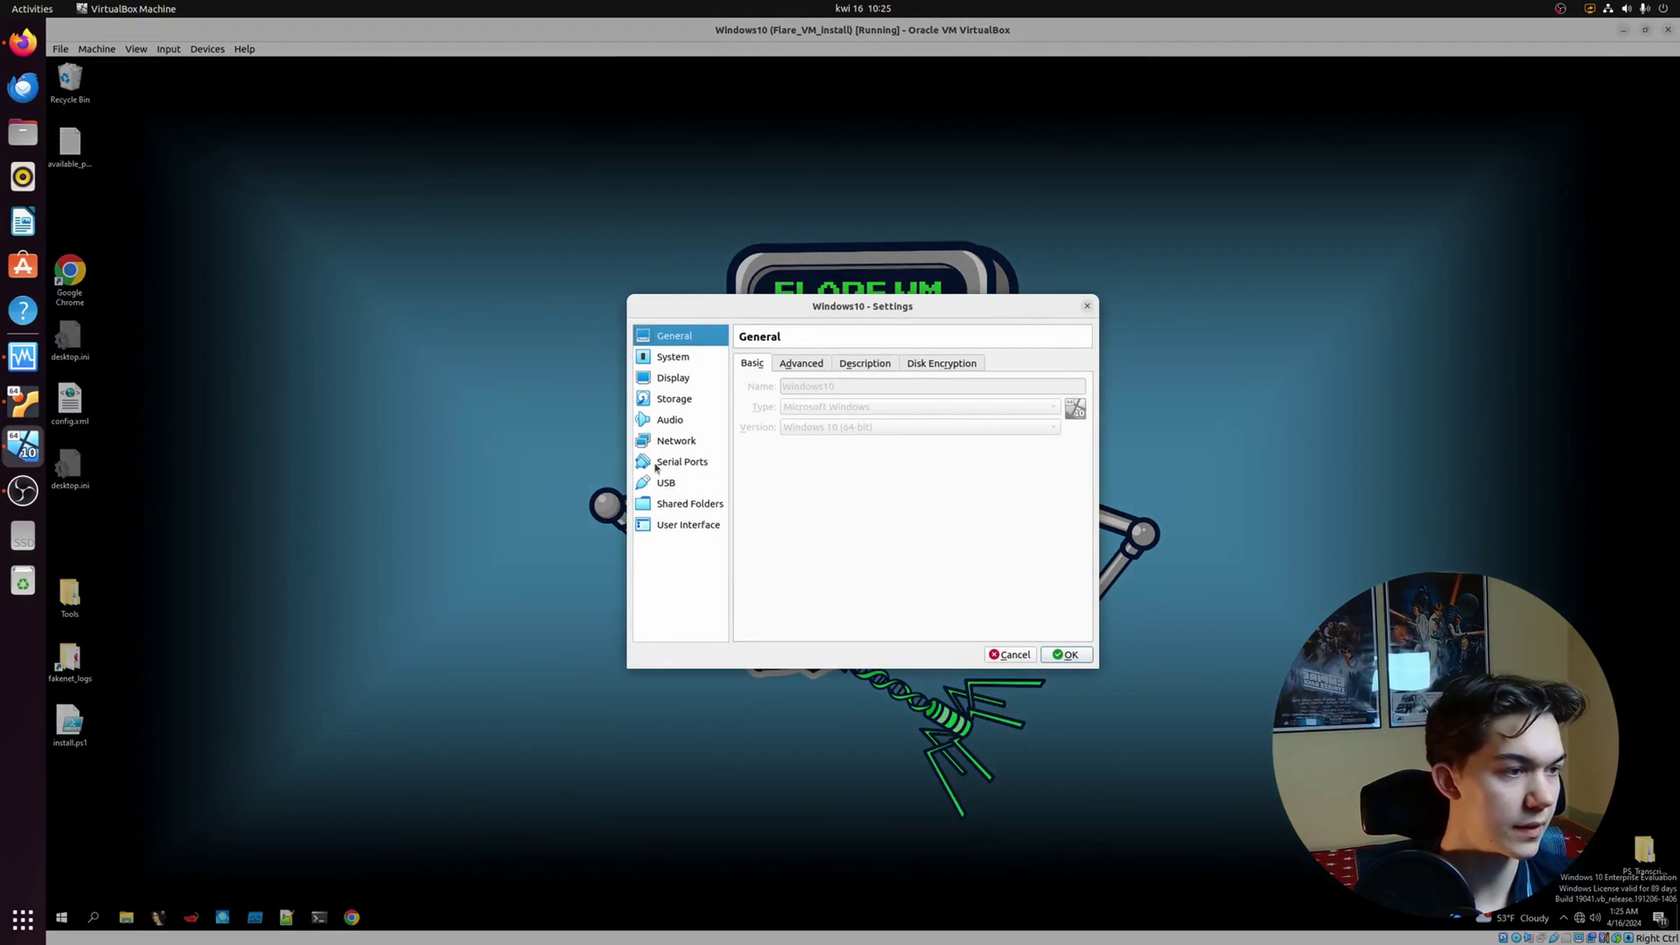
{"action": "left_click", "coordinate": [669, 443]}
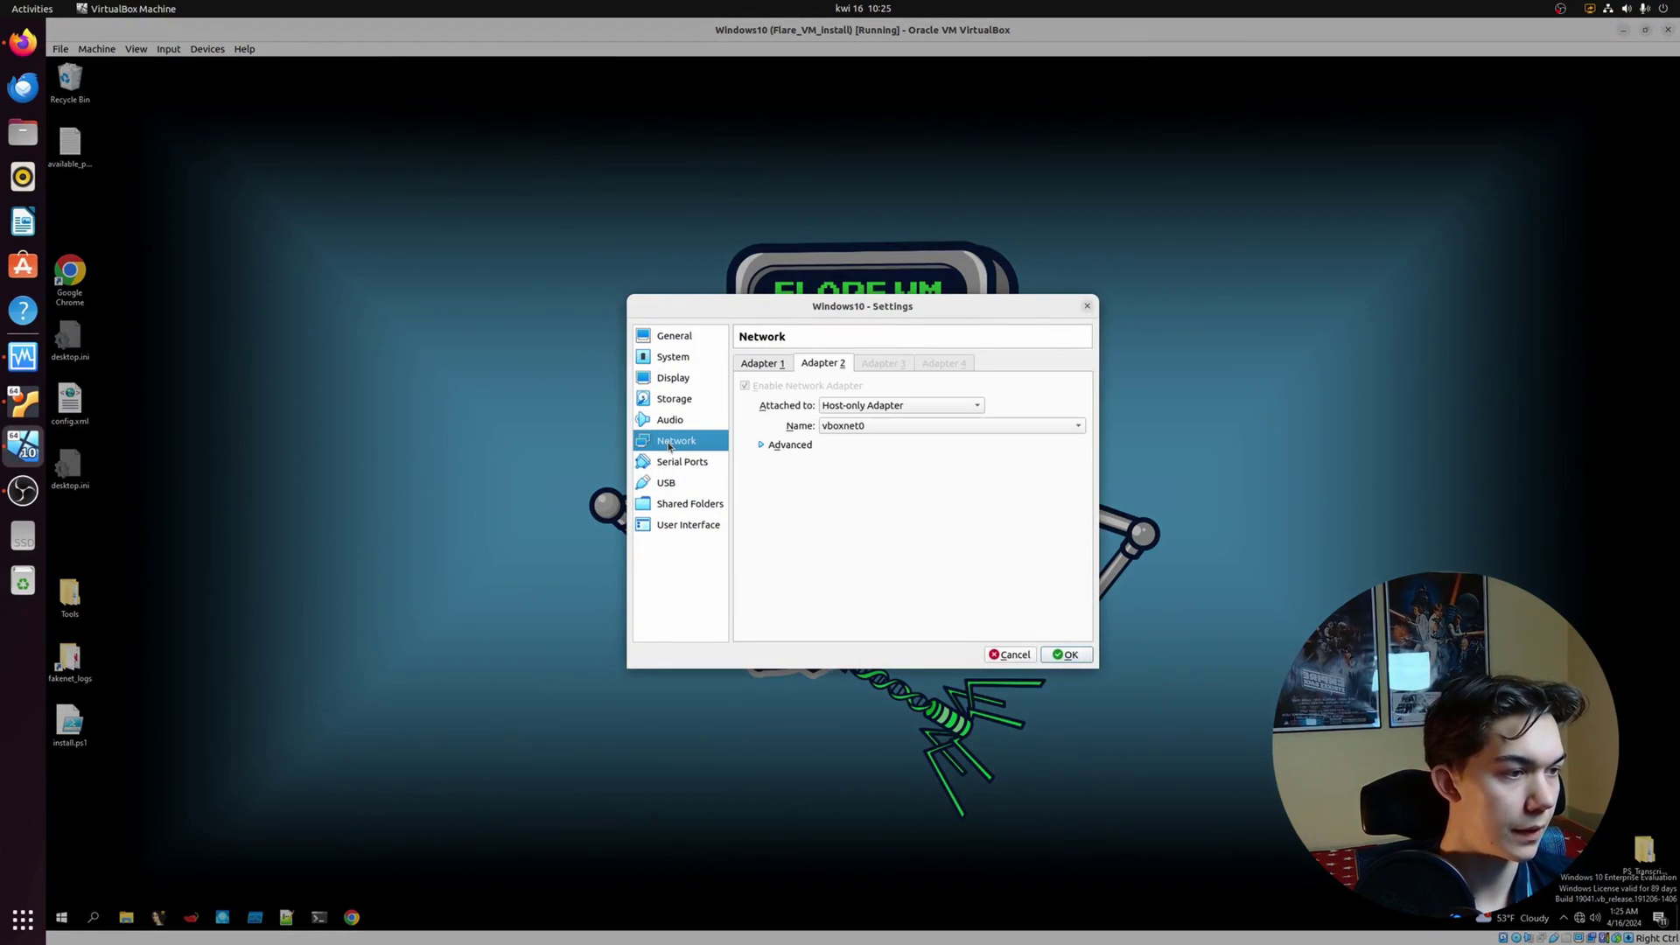
{"action": "left_click", "coordinate": [789, 445]}
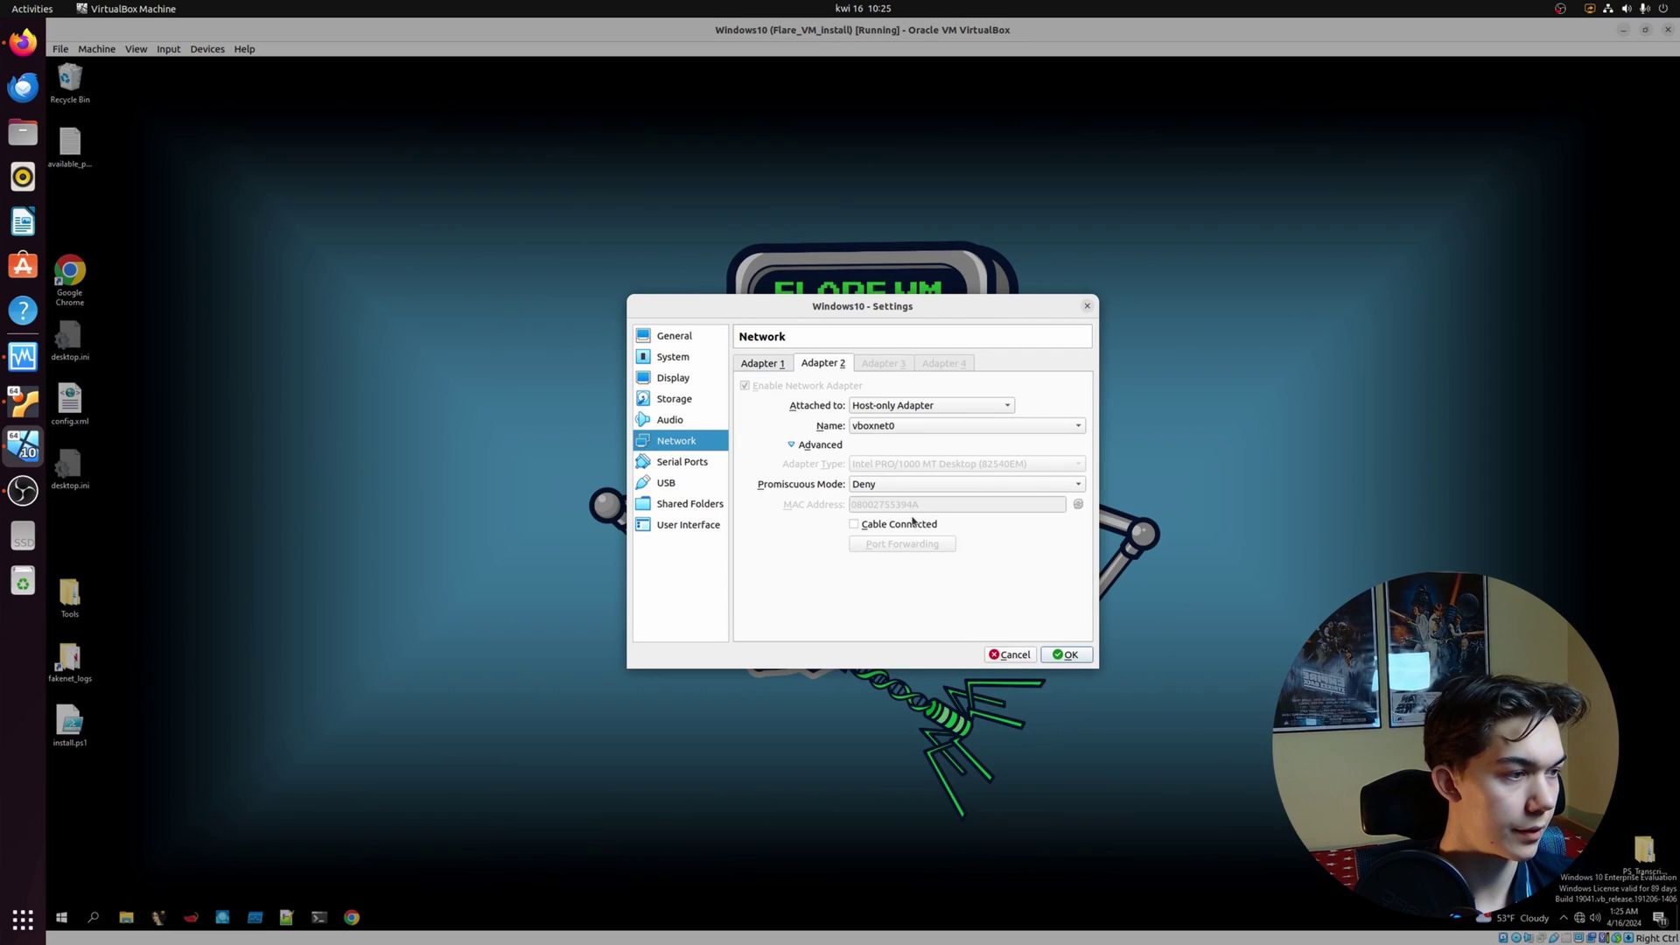
{"action": "left_click", "coordinate": [869, 487]}
{"action": "left_click", "coordinate": [907, 504]}
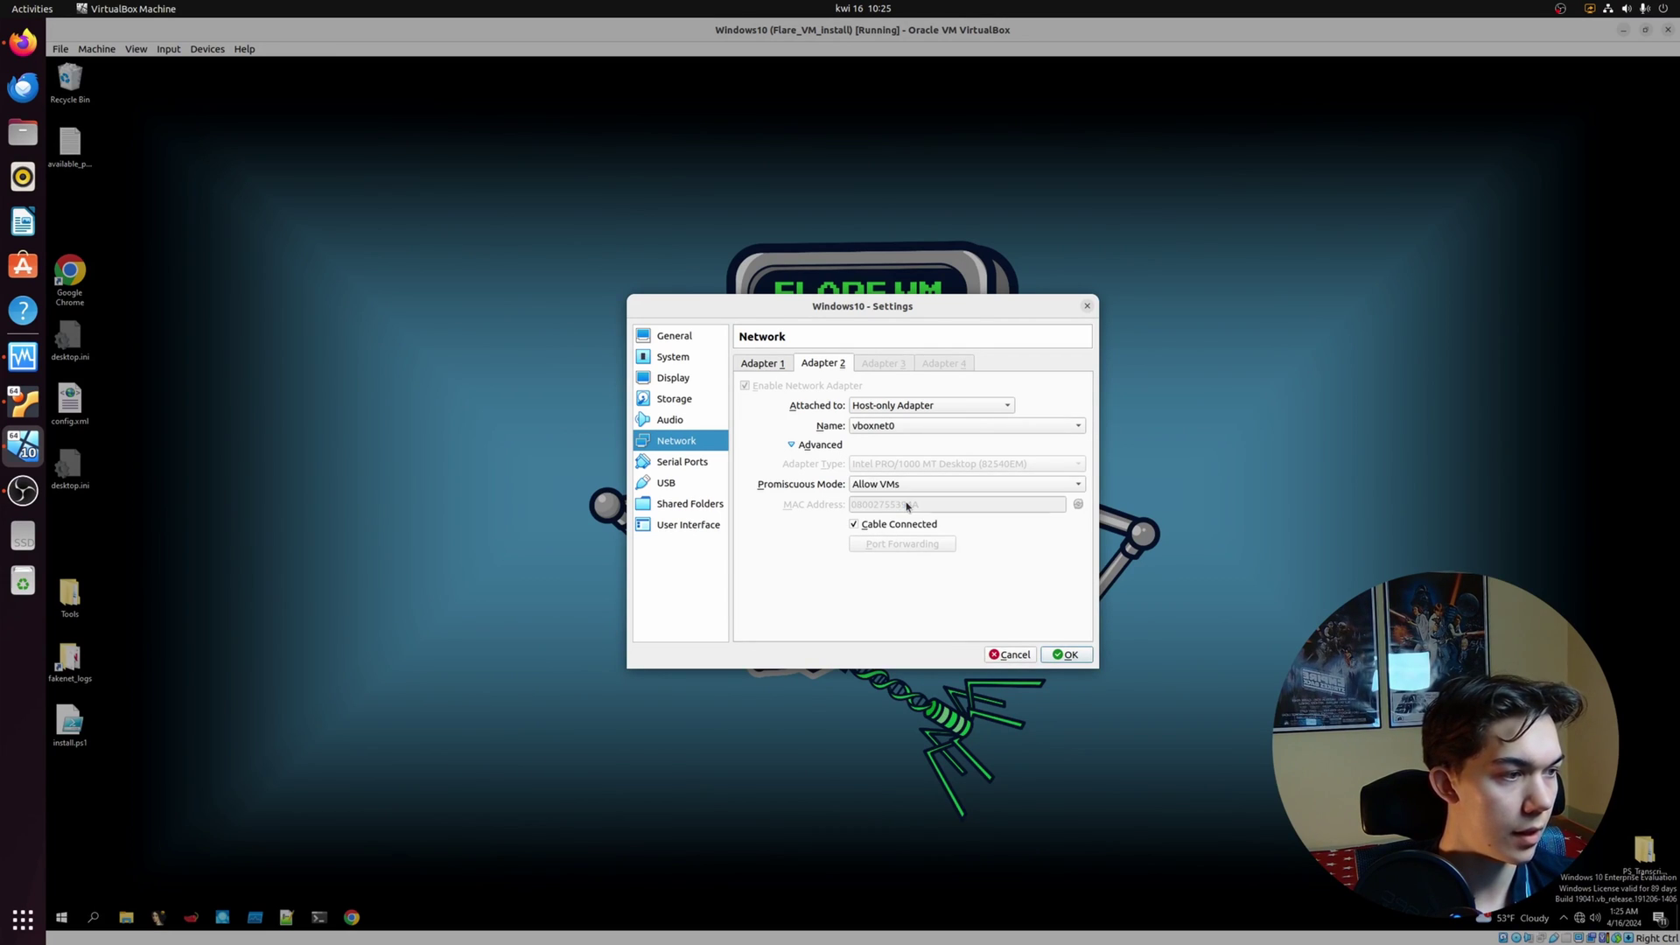
{"action": "left_click", "coordinate": [1067, 656]}
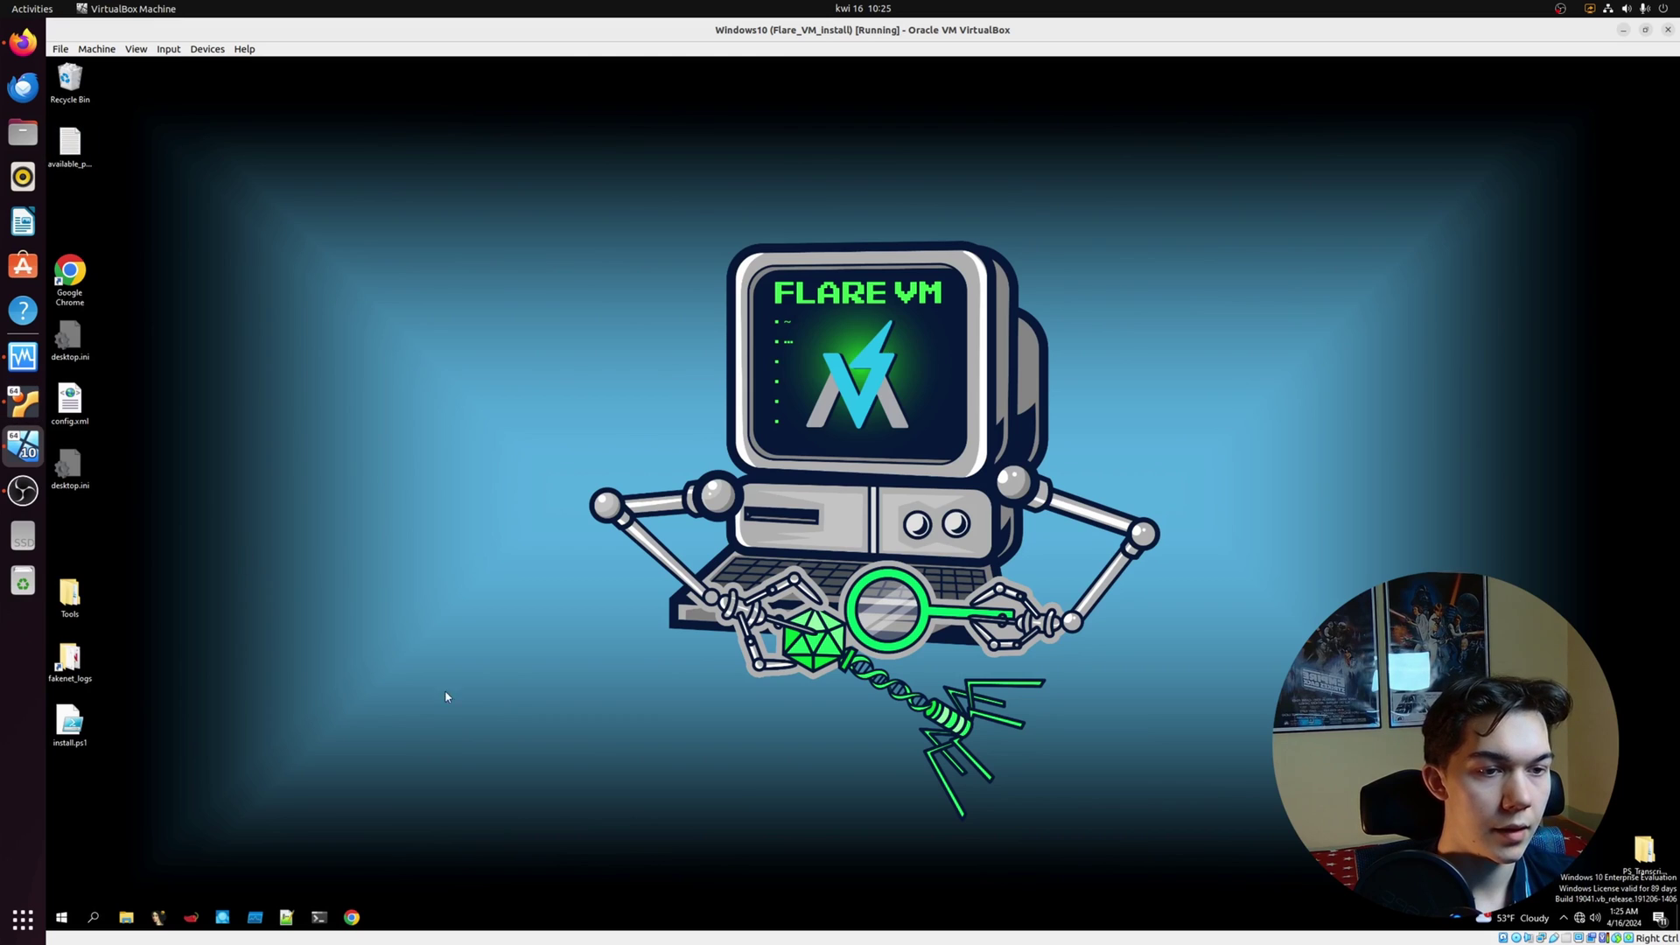
Step: Open Chrome in FLARE-VM and switch to the terminal of the REMnux machine
{"action": "left_click", "coordinate": [351, 917]}
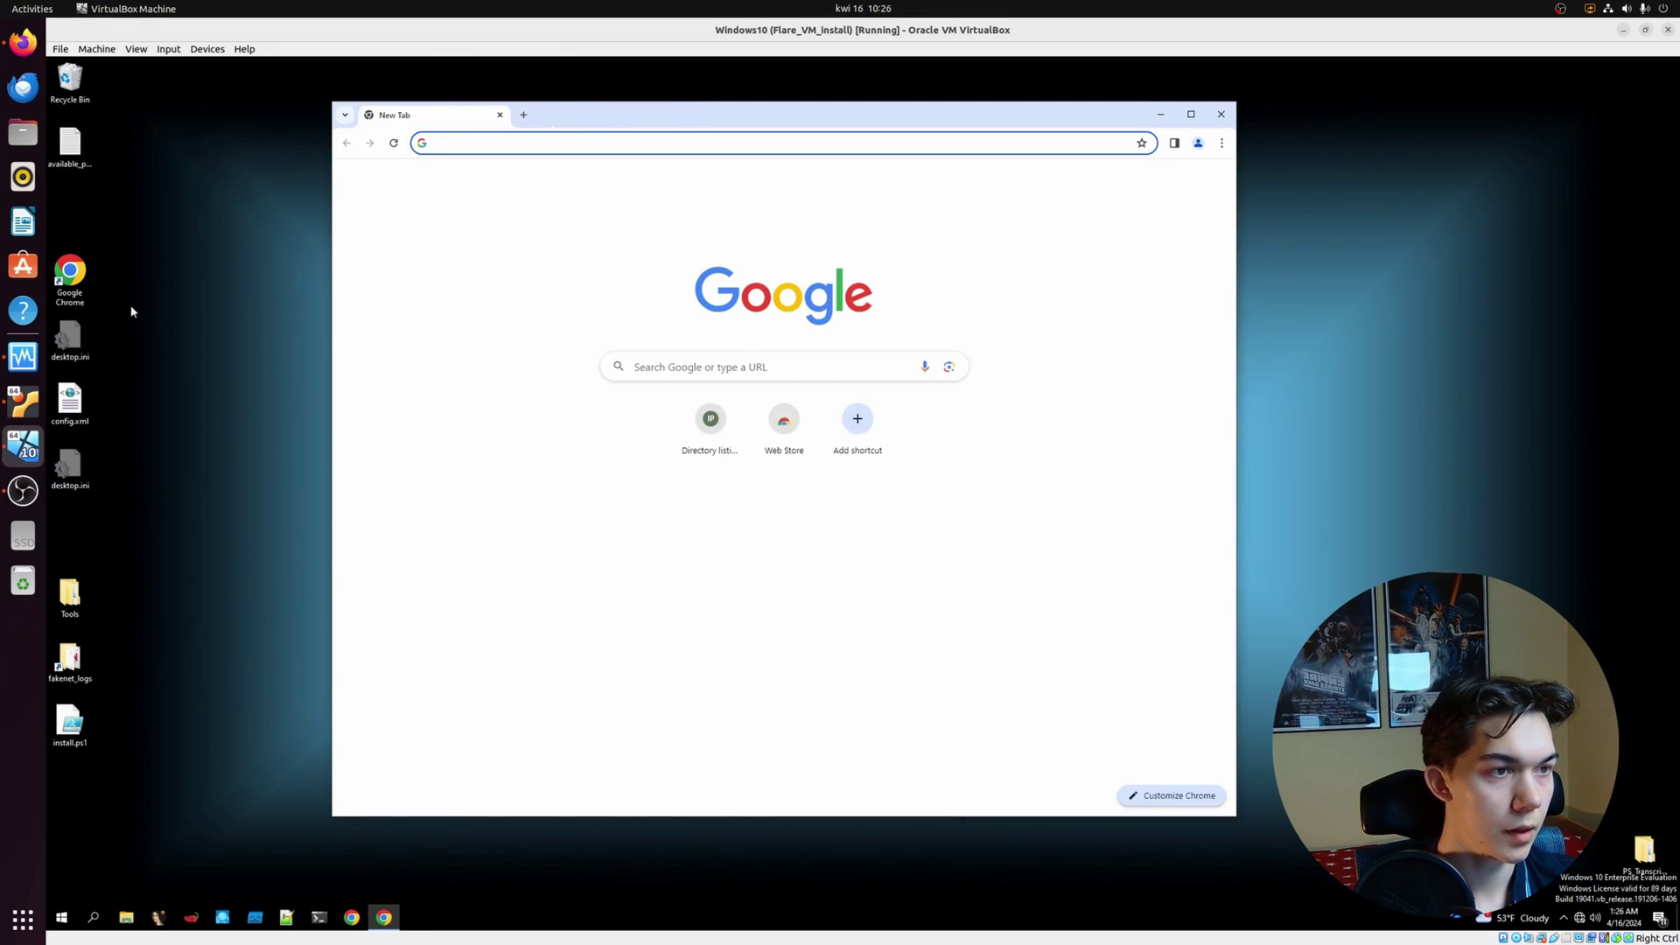
{"action": "left_click", "coordinate": [22, 401]}
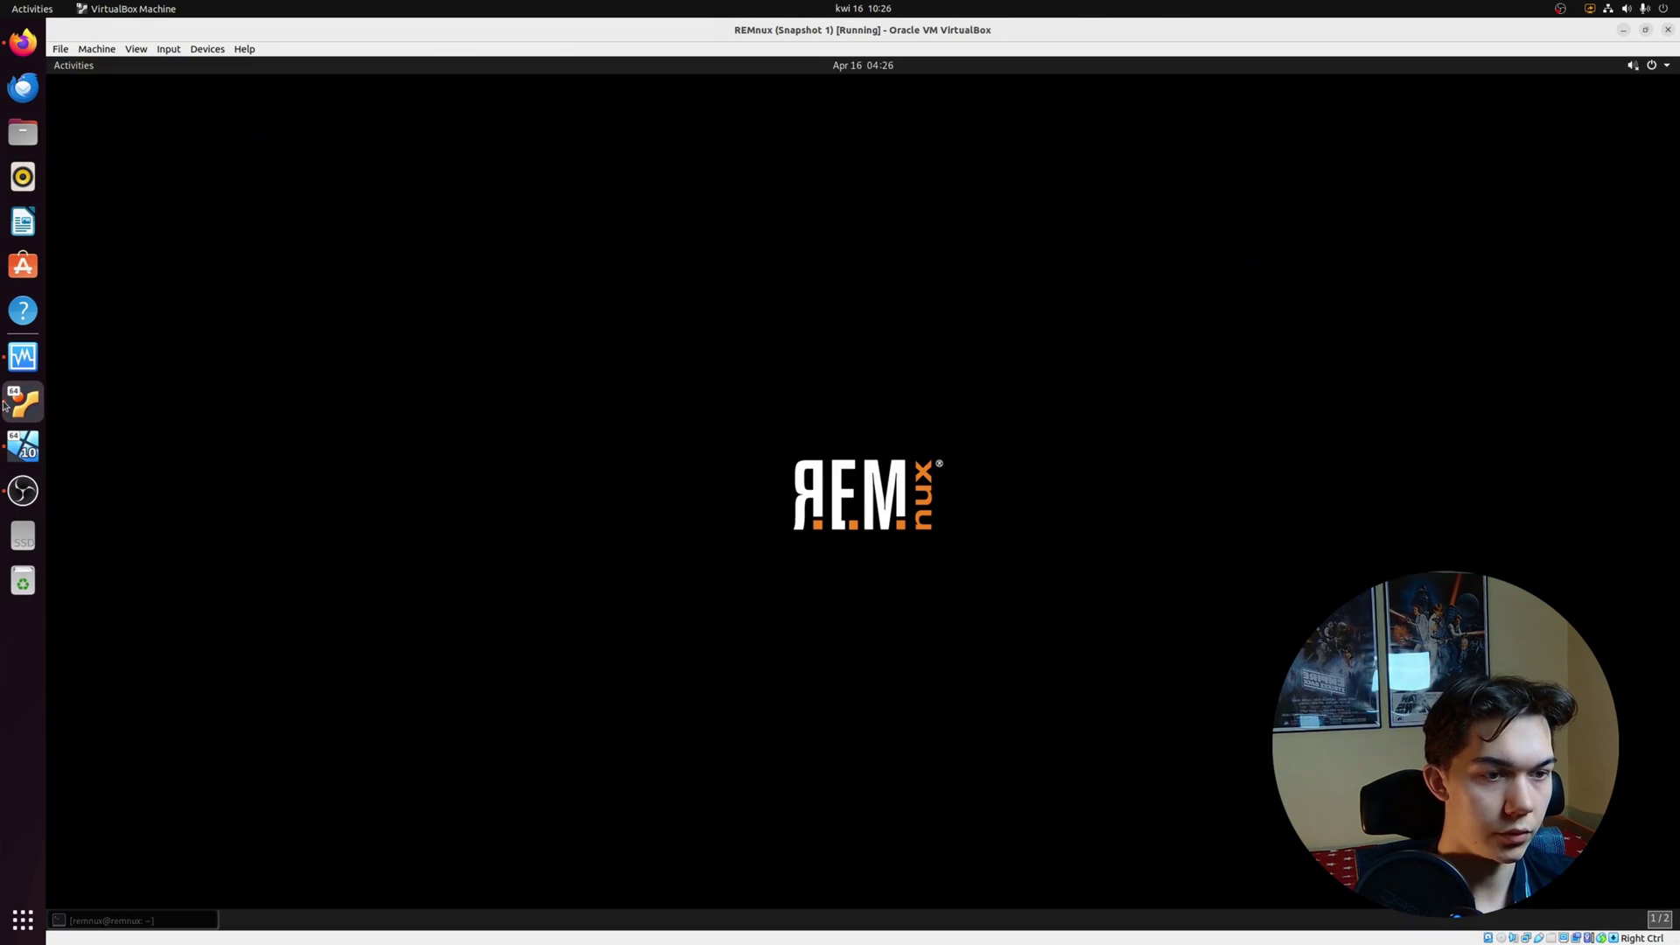
{"action": "left_click", "coordinate": [83, 69]}
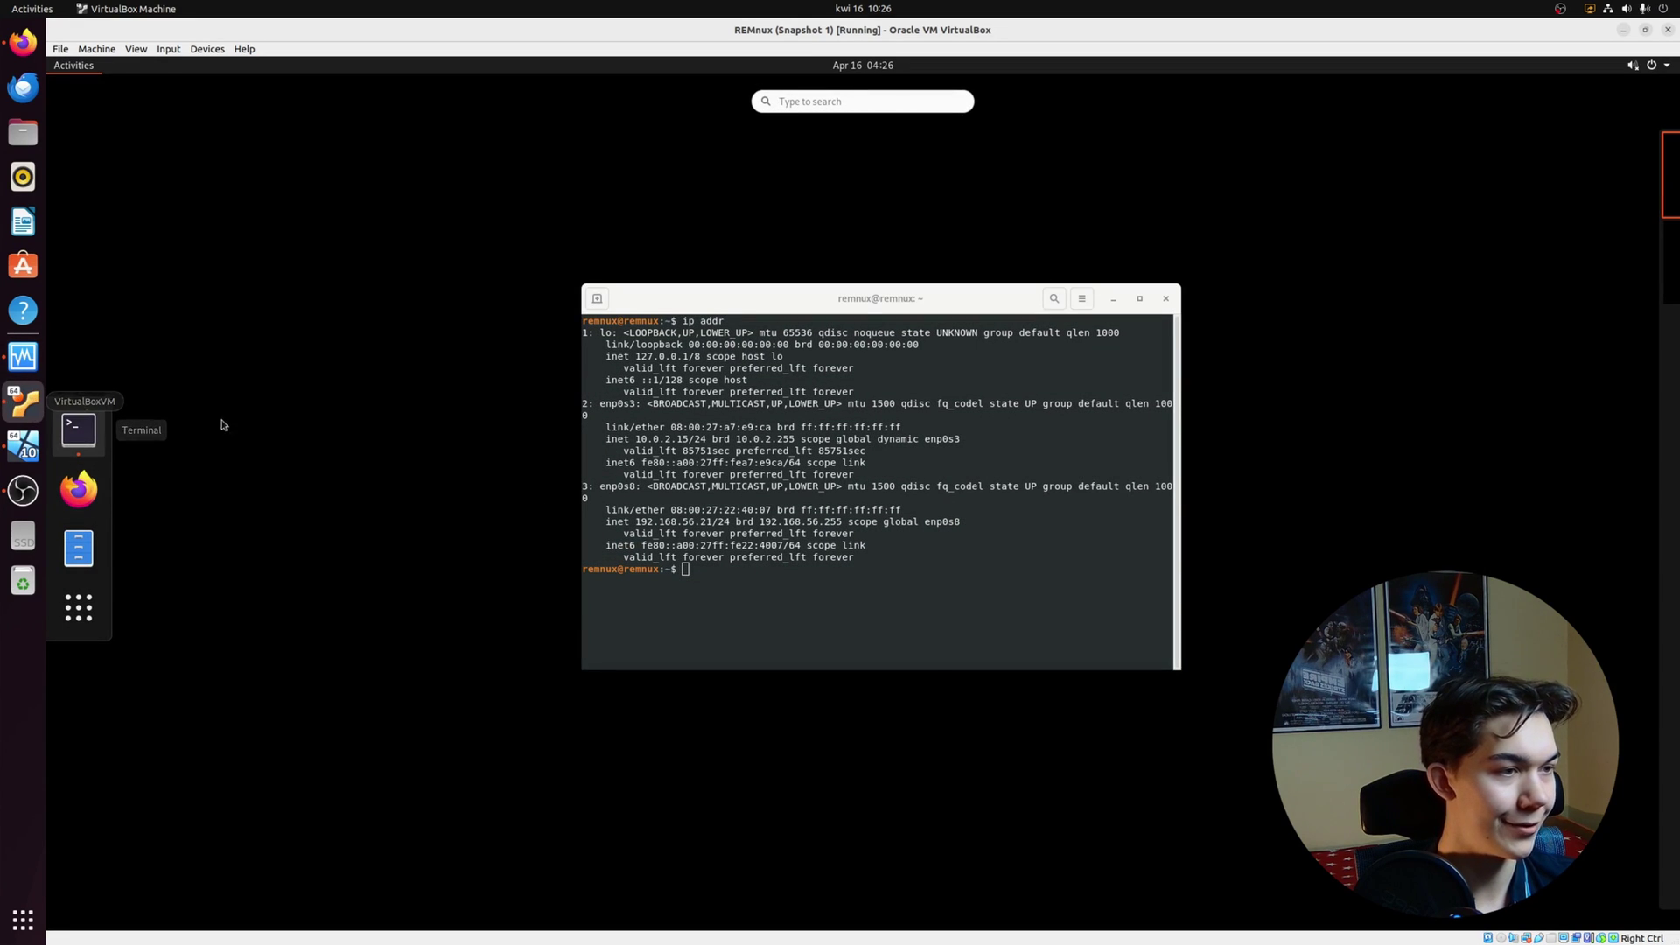
{"action": "left_click", "coordinate": [742, 573]}
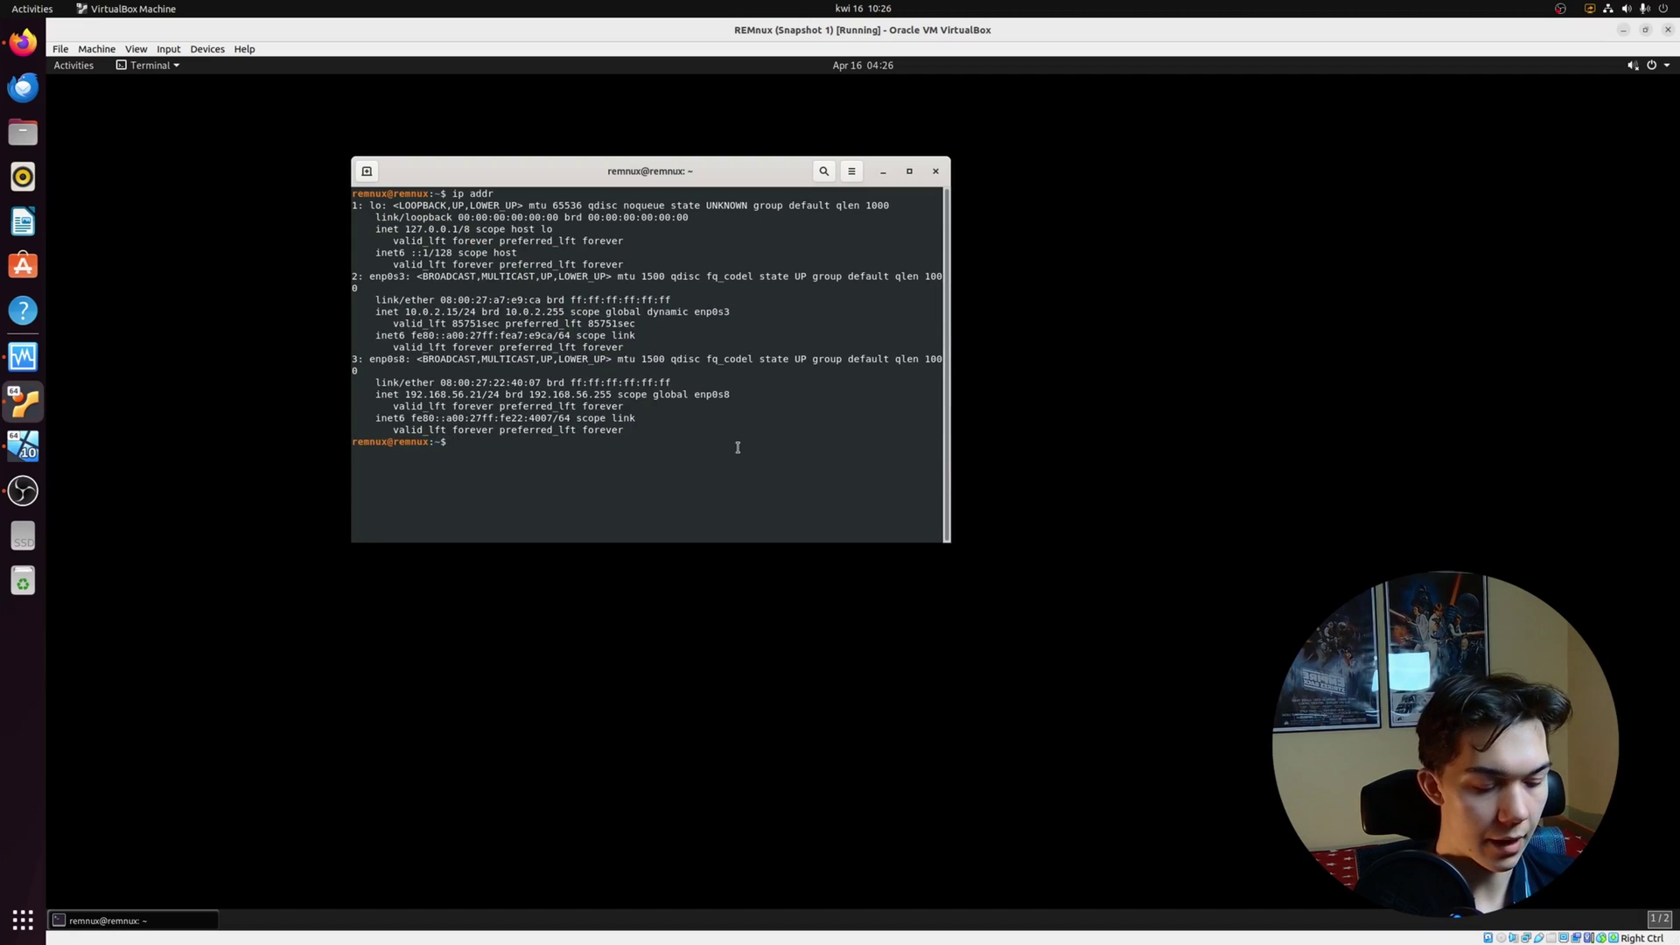
Step: Start a web server on port 80 in REMnux by running sudo python2 -m SimpleHTTPServer 80
{"action": "type", "text": "python2"}
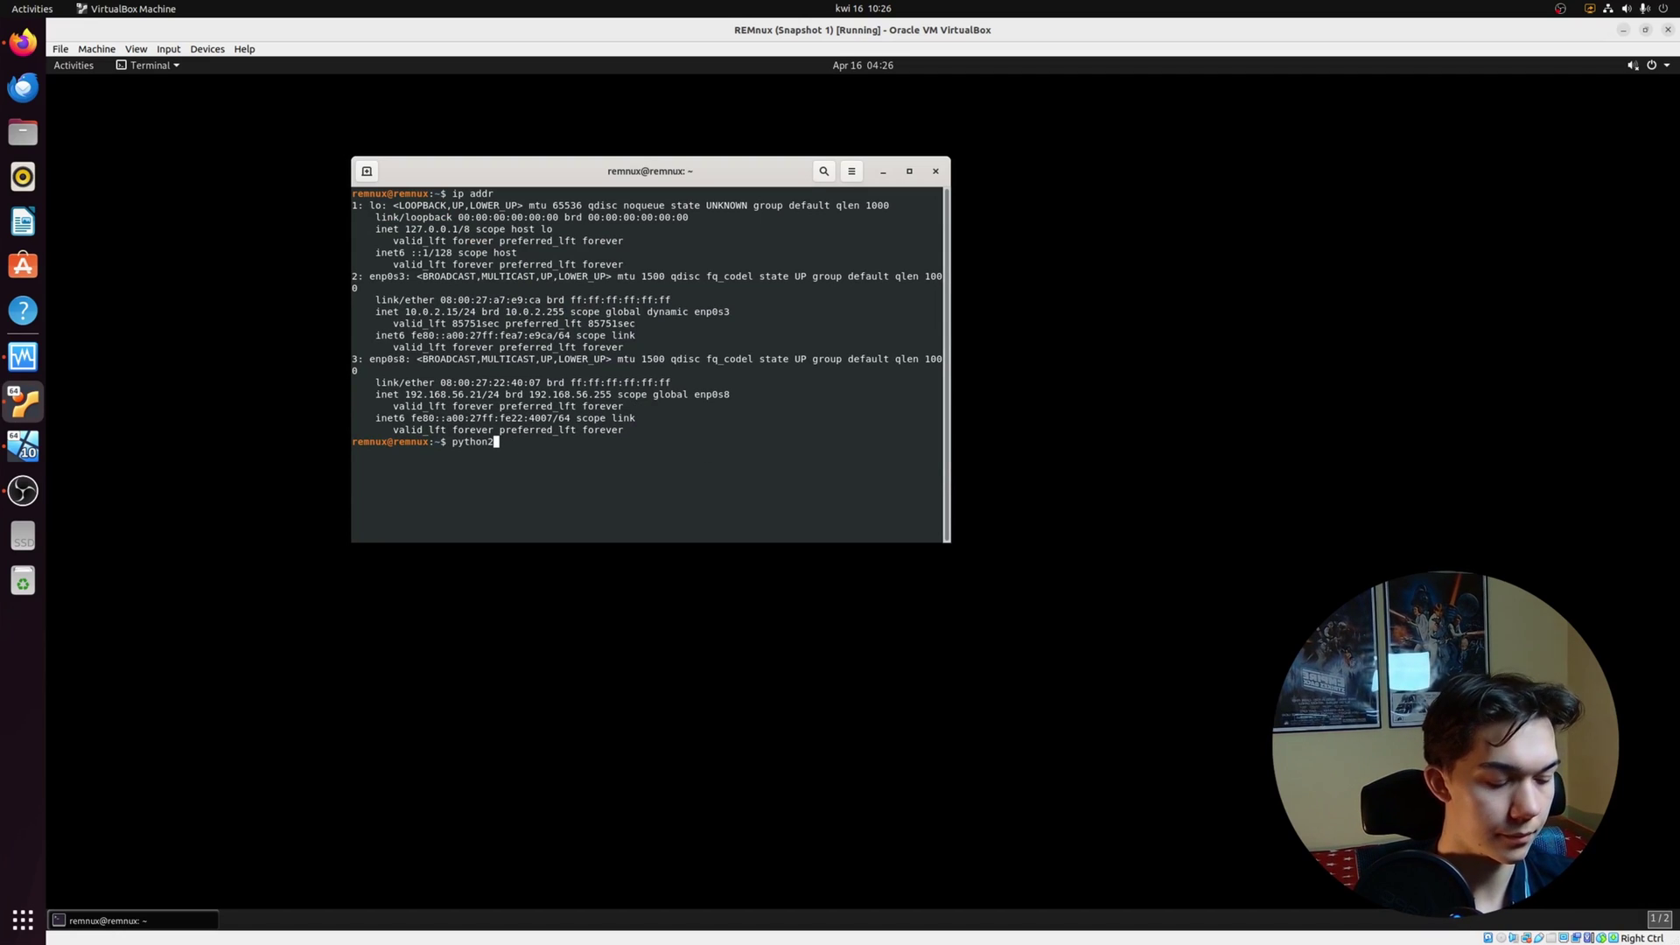
{"action": "type", "text": " -m"}
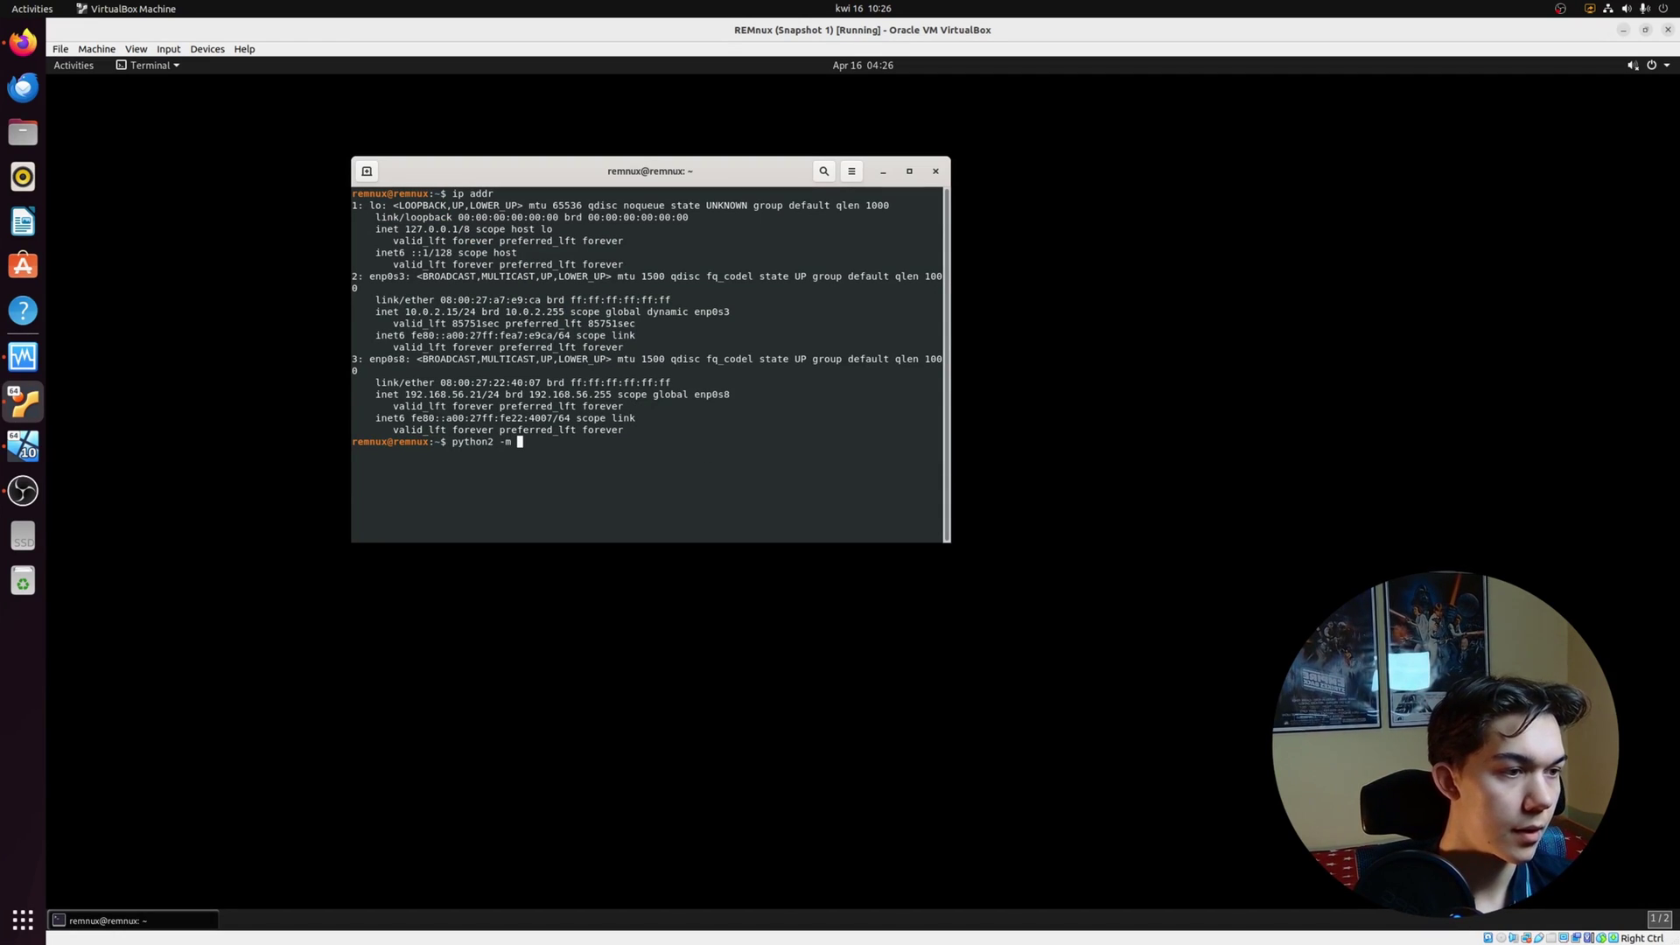
{"action": "type", "text": "SimpleHTTPServer 80"}
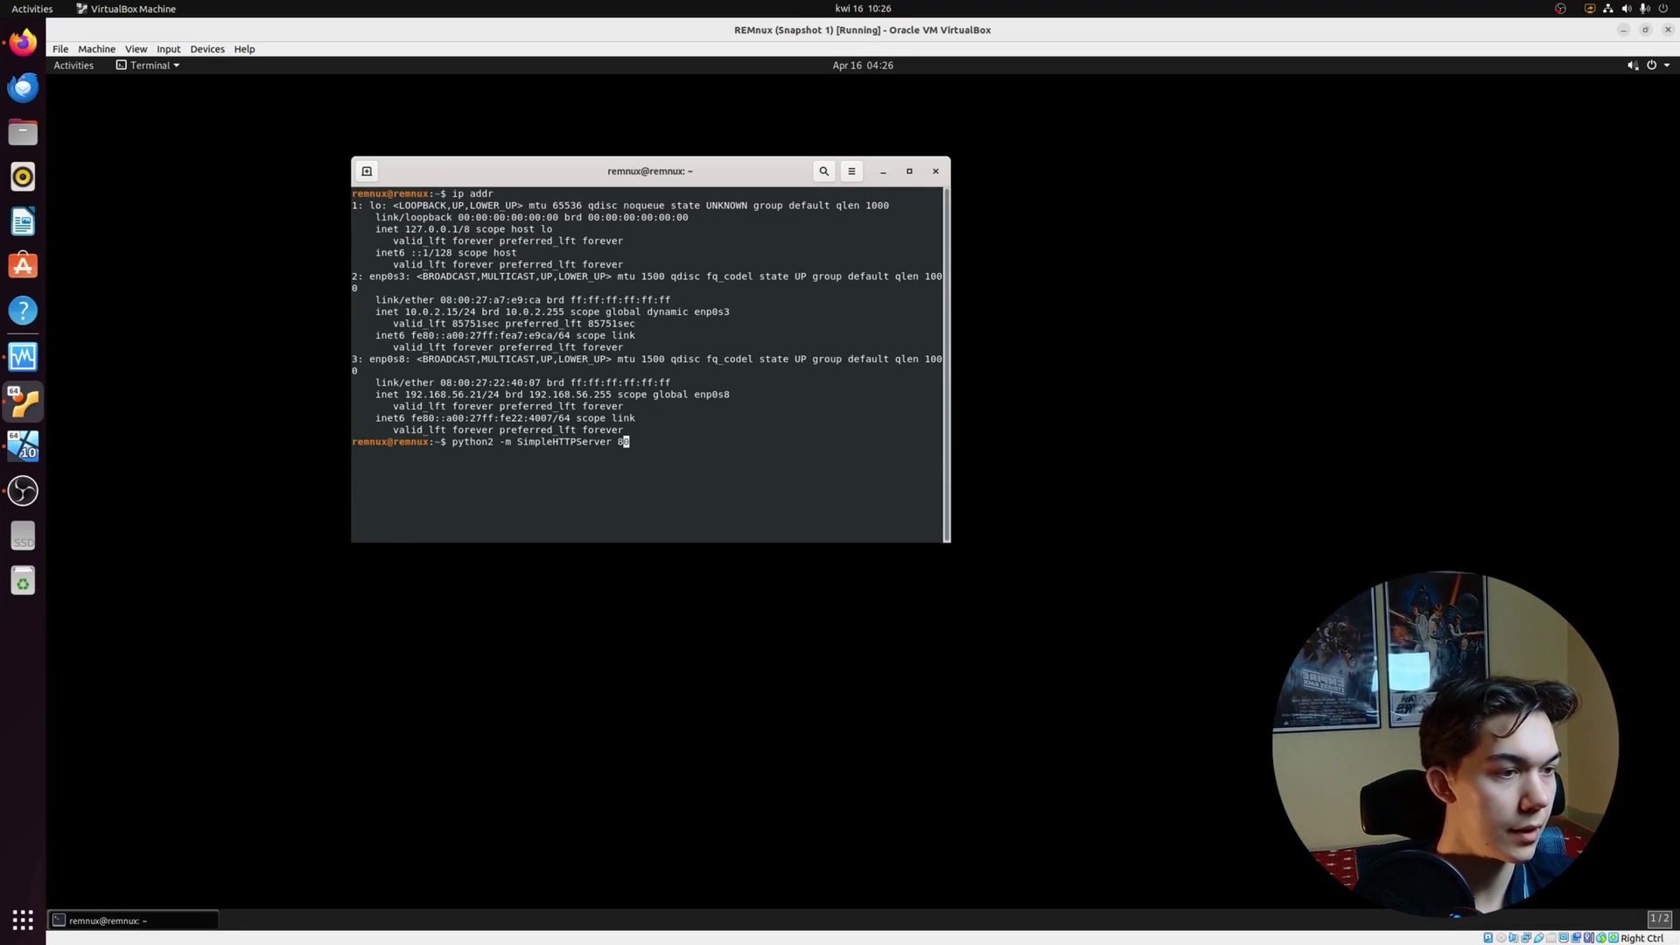
{"action": "key", "text": "Left"}
{"action": "key", "text": "Left"}
{"action": "key", "text": "Left"}
{"action": "key", "text": "Left"}
{"action": "key", "text": "Left"}
{"action": "key", "text": "Left"}
{"action": "key", "text": "Left"}
{"action": "key", "text": "Left"}
{"action": "key", "text": "Left"}
{"action": "key", "text": "Left"}
{"action": "key", "text": "Left"}
{"action": "key", "text": "Left"}
{"action": "key", "text": "Left"}
{"action": "key", "text": "Left"}
{"action": "key", "text": "Left"}
{"action": "key", "text": "Left"}
{"action": "key", "text": "Left"}
{"action": "key", "text": "Left"}
{"action": "key", "text": "Left"}
{"action": "key", "text": "Left"}
{"action": "type", "text": "sudo"}
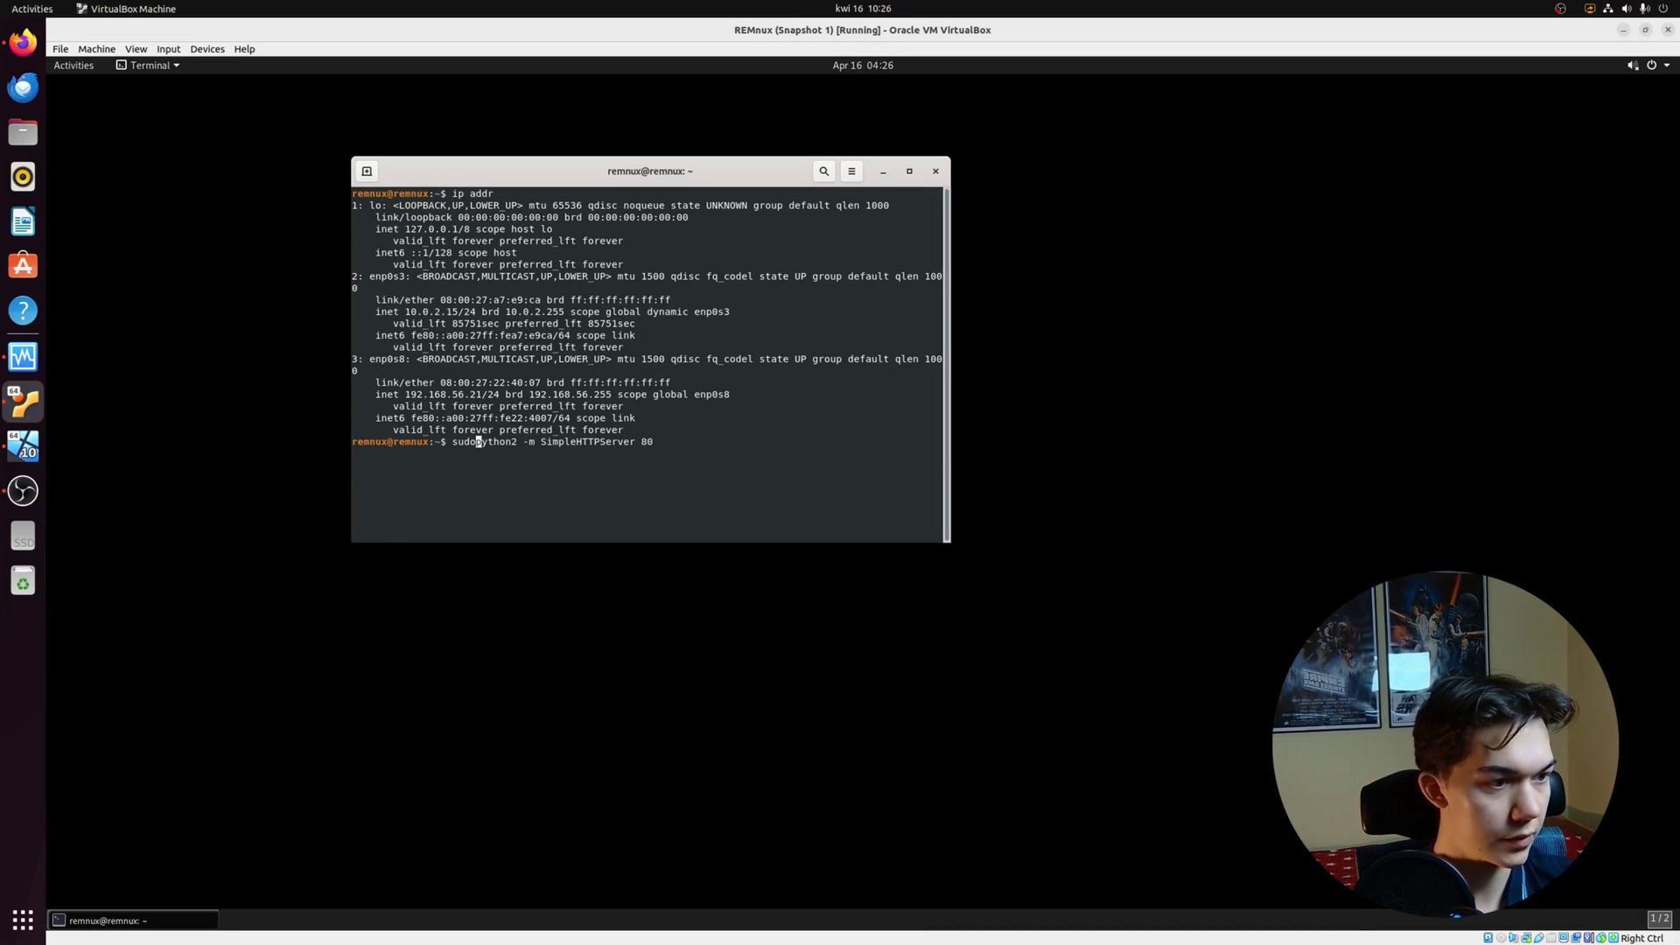
{"action": "key", "text": "Return"}
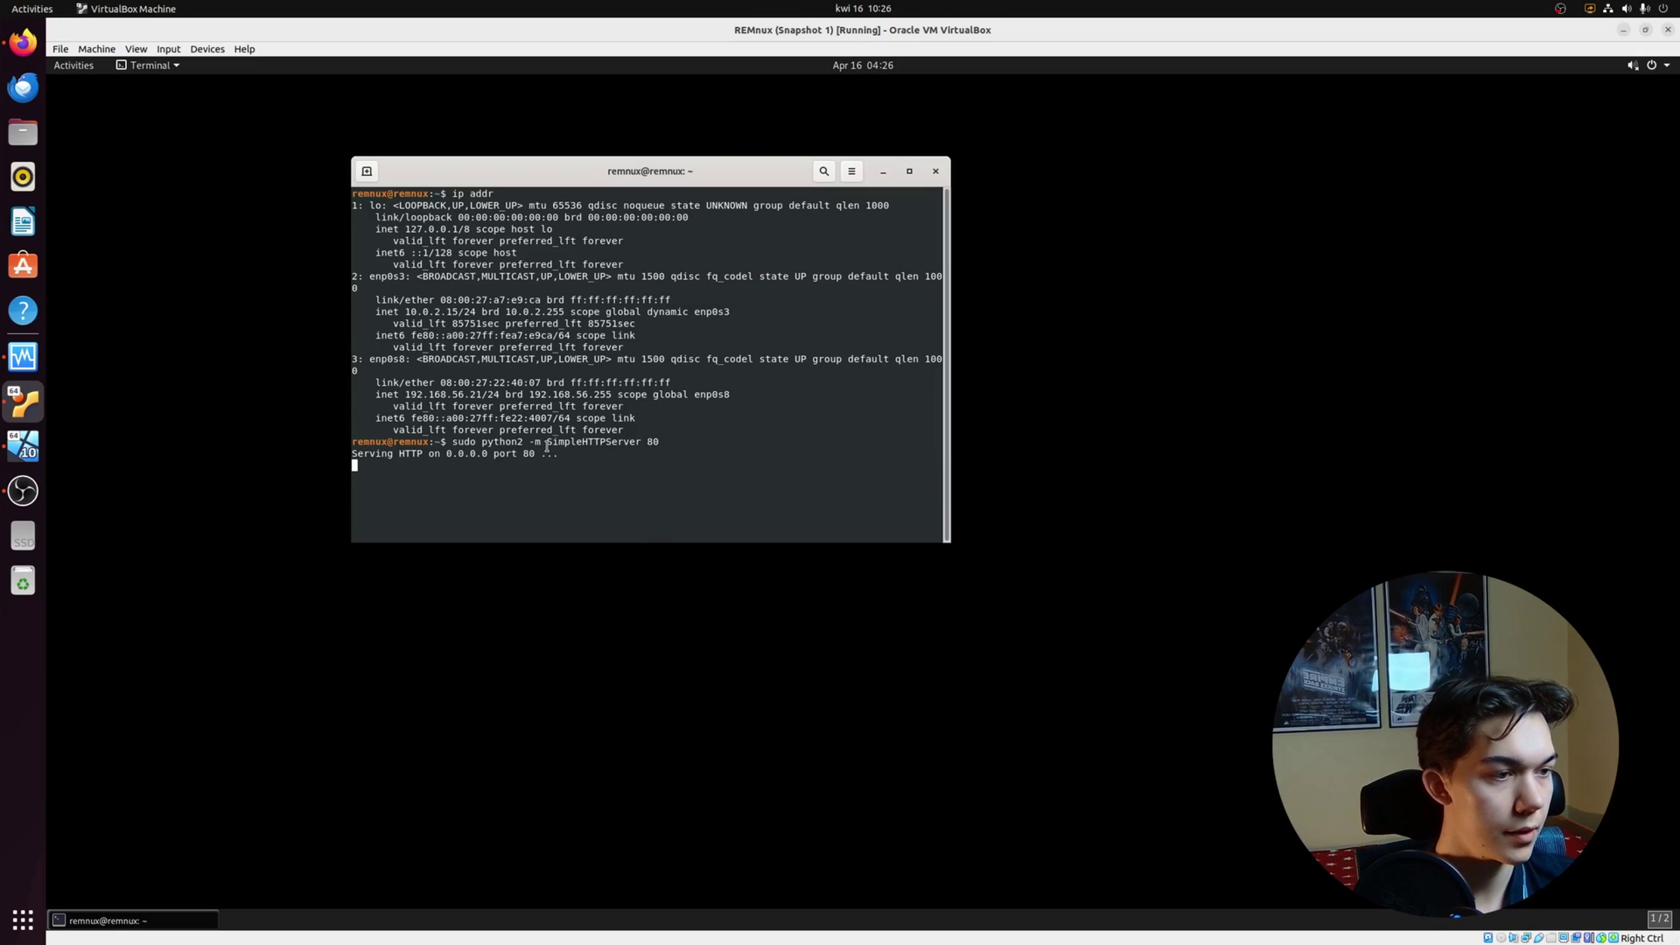
{"action": "left_click_drag", "start_coordinate": [546, 454], "coordinate": [351, 455]}
Step: In FLARE-VM's Chrome, load REMnux's web server at 192.168.56.21 and check the page it serves
{"action": "left_click", "coordinate": [23, 447]}
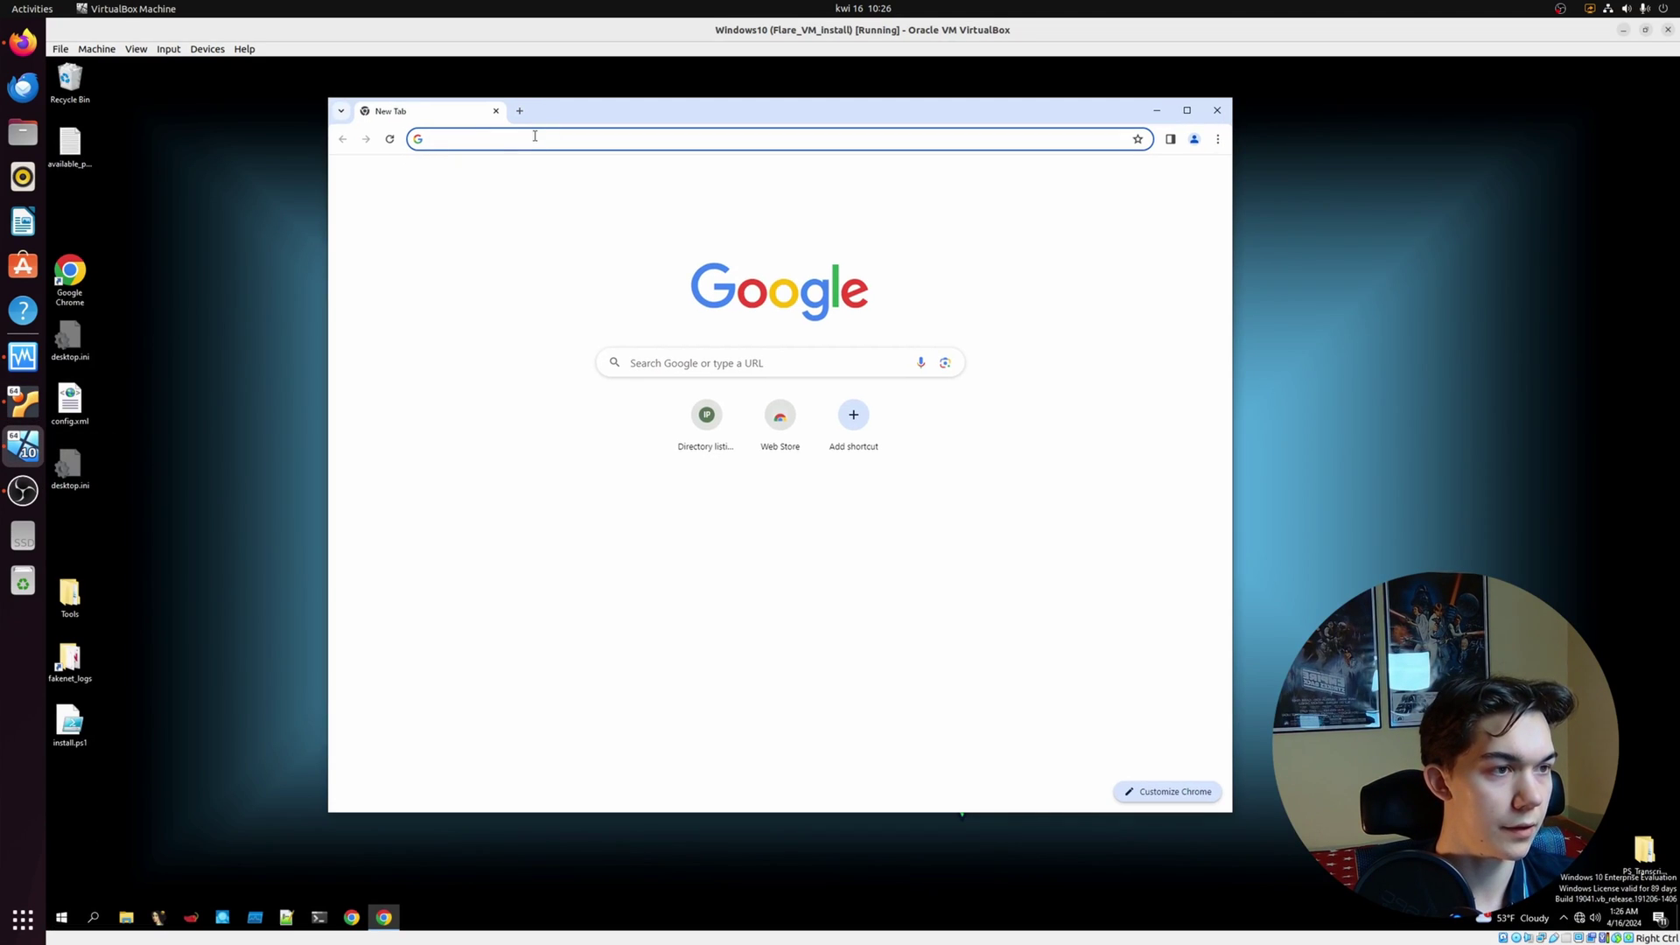
{"action": "type", "text": "192."}
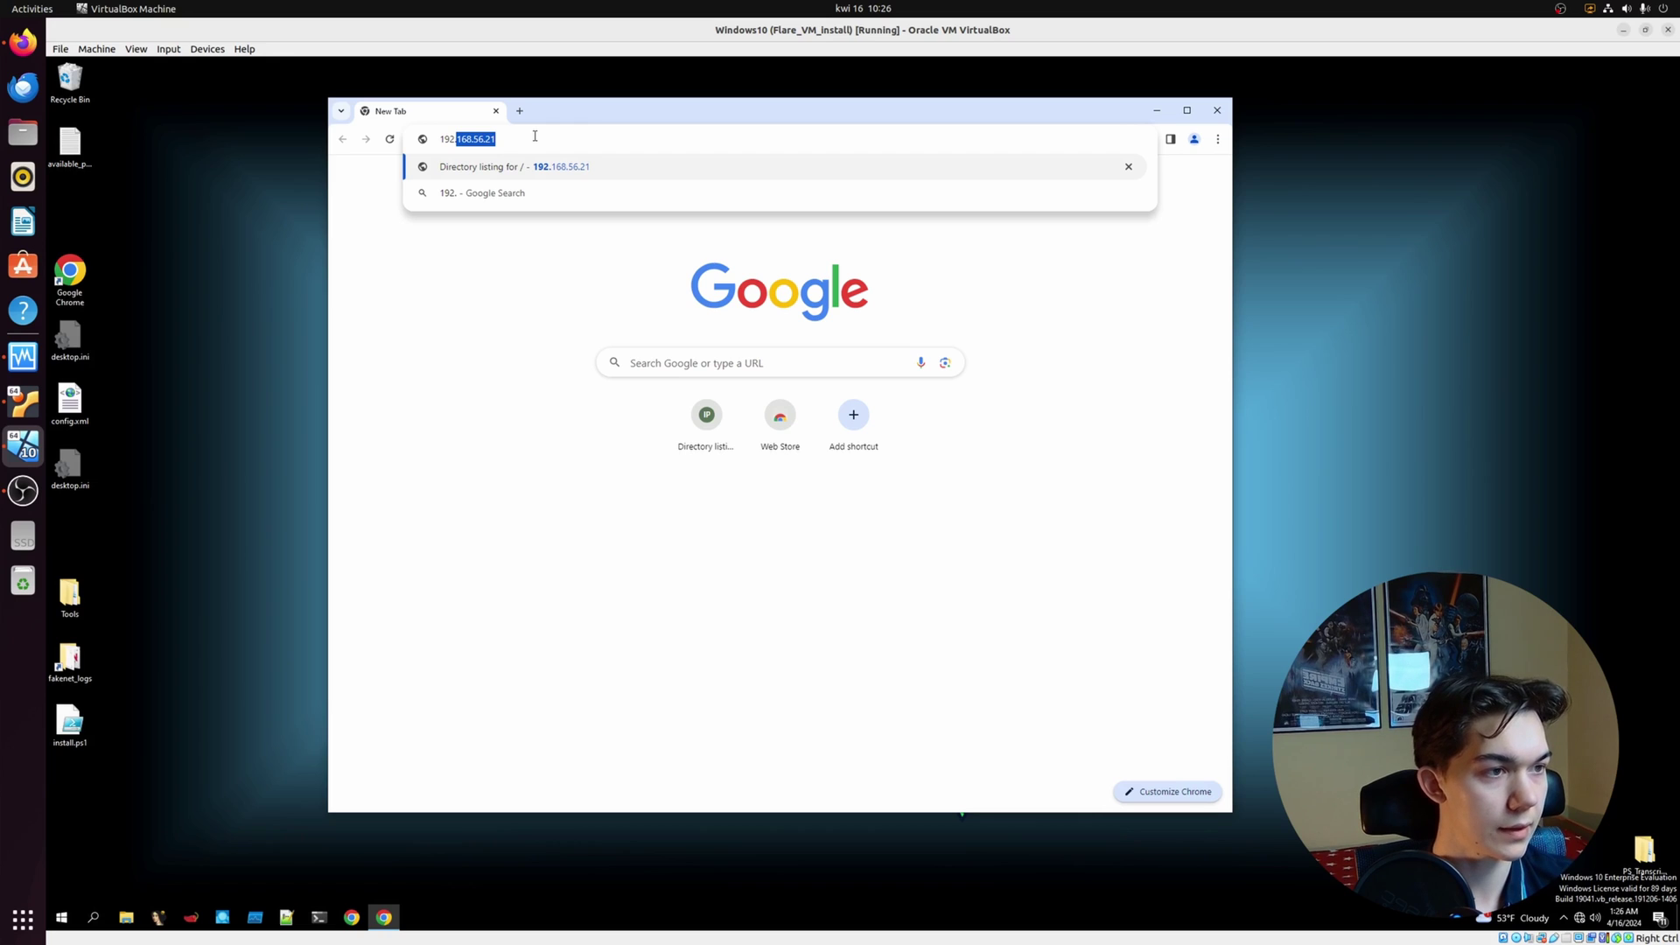
{"action": "key", "text": "Right"}
{"action": "left_click_drag", "start_coordinate": [495, 139], "coordinate": [420, 139]}
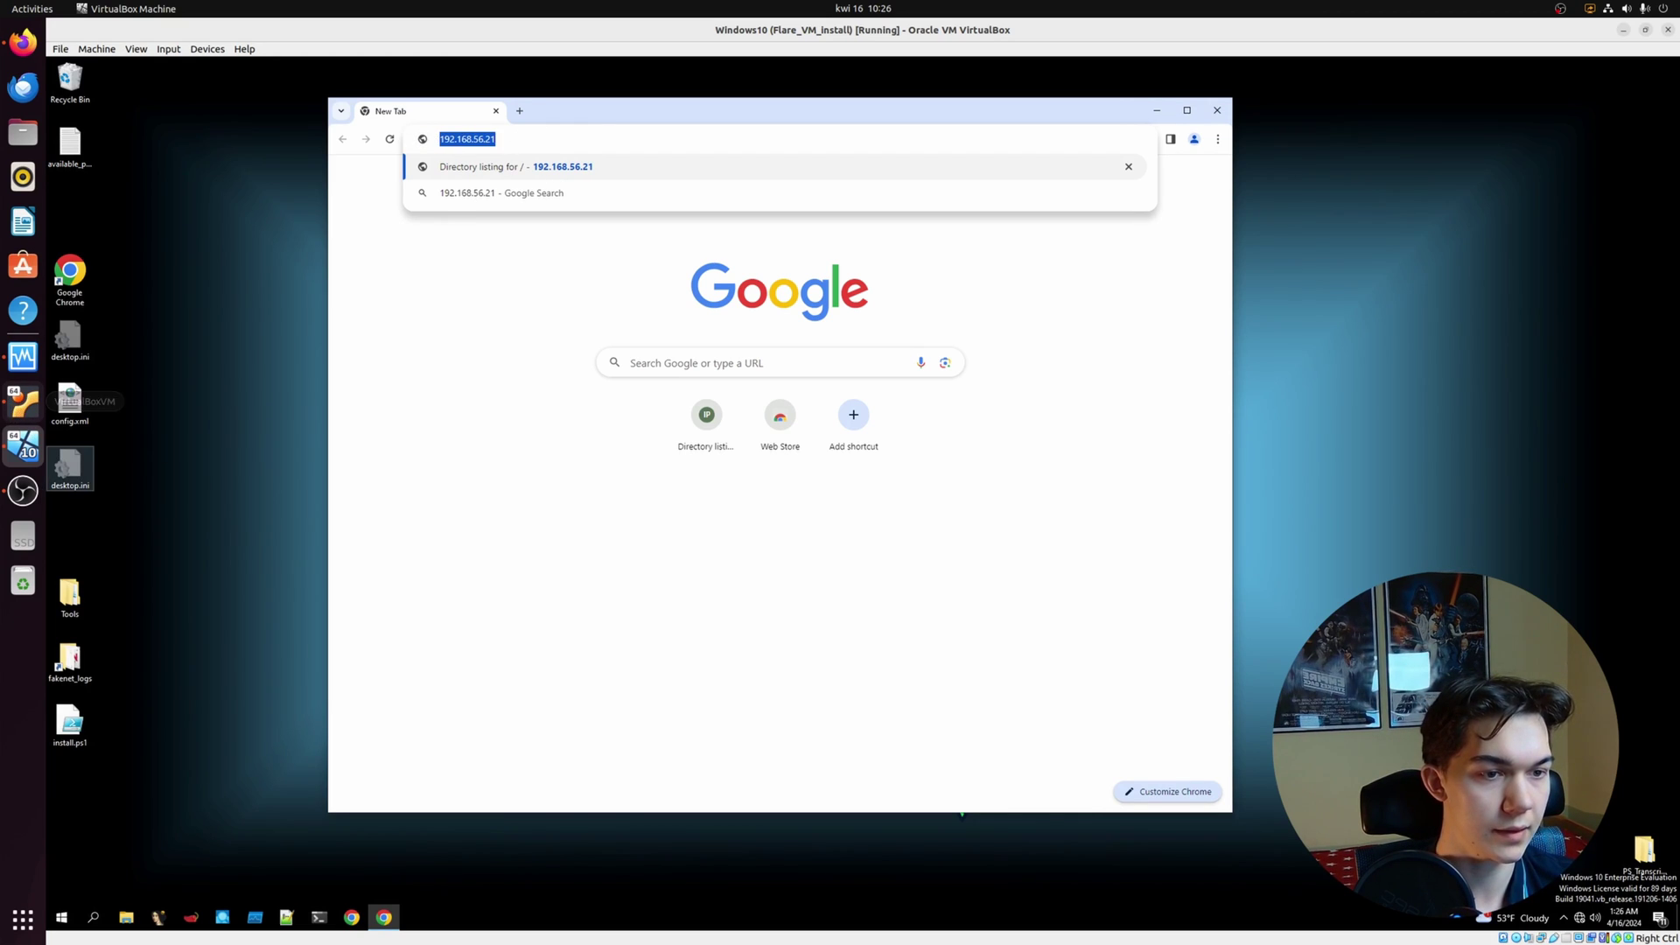
{"action": "left_click", "coordinate": [529, 132]}
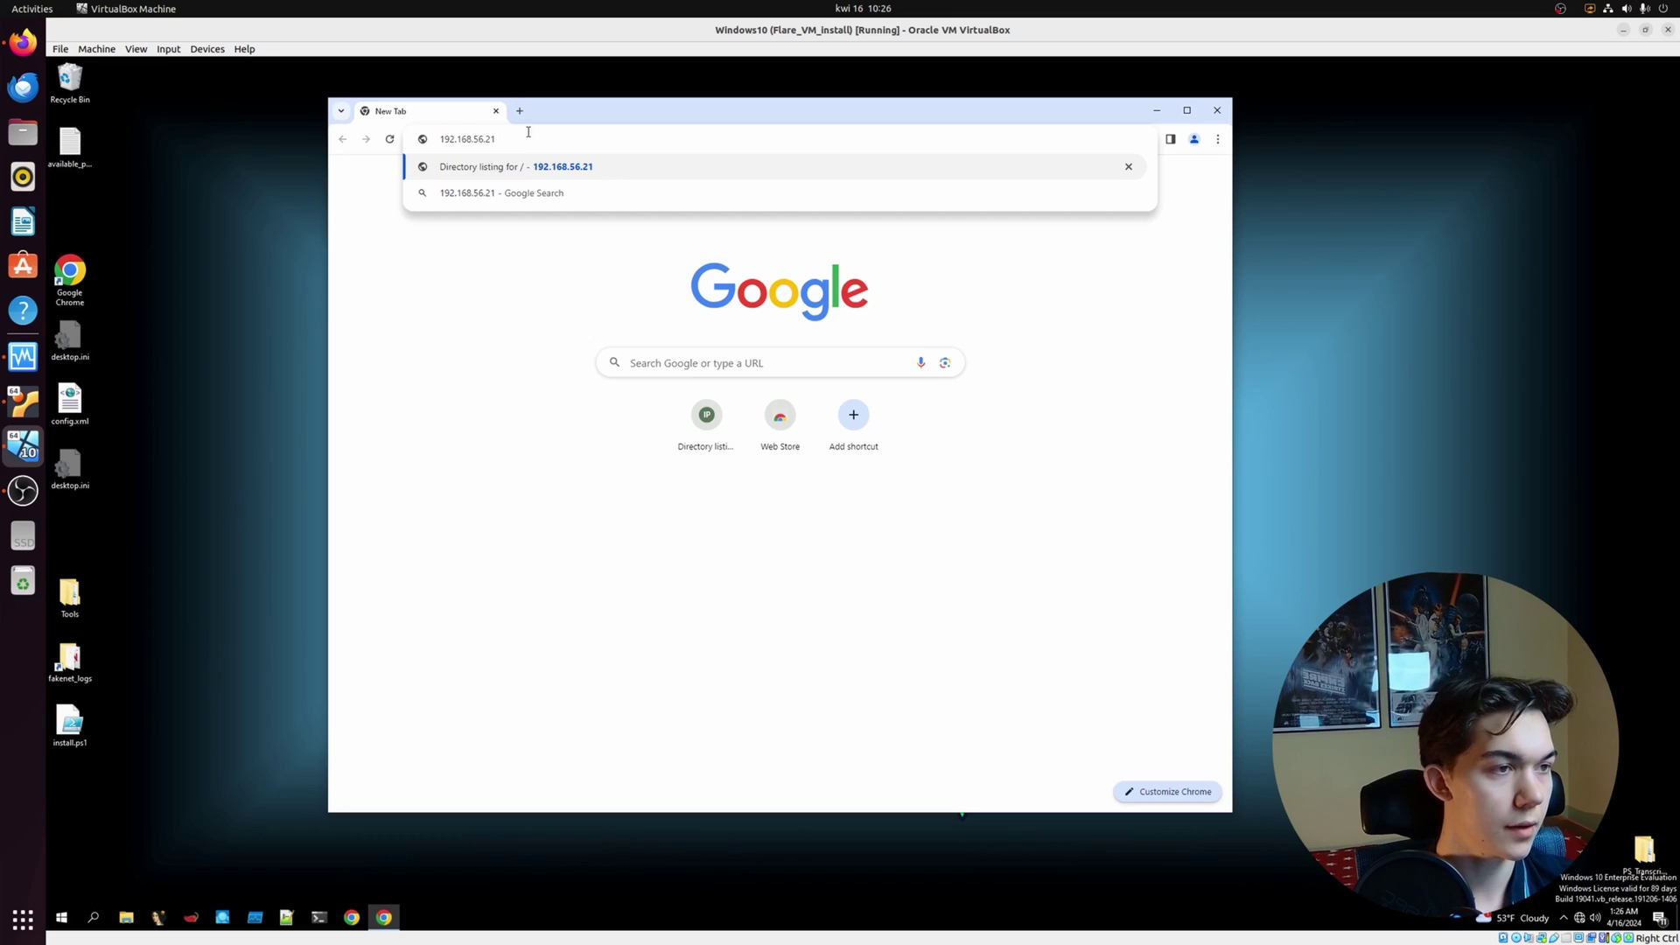
{"action": "key", "text": "Return"}
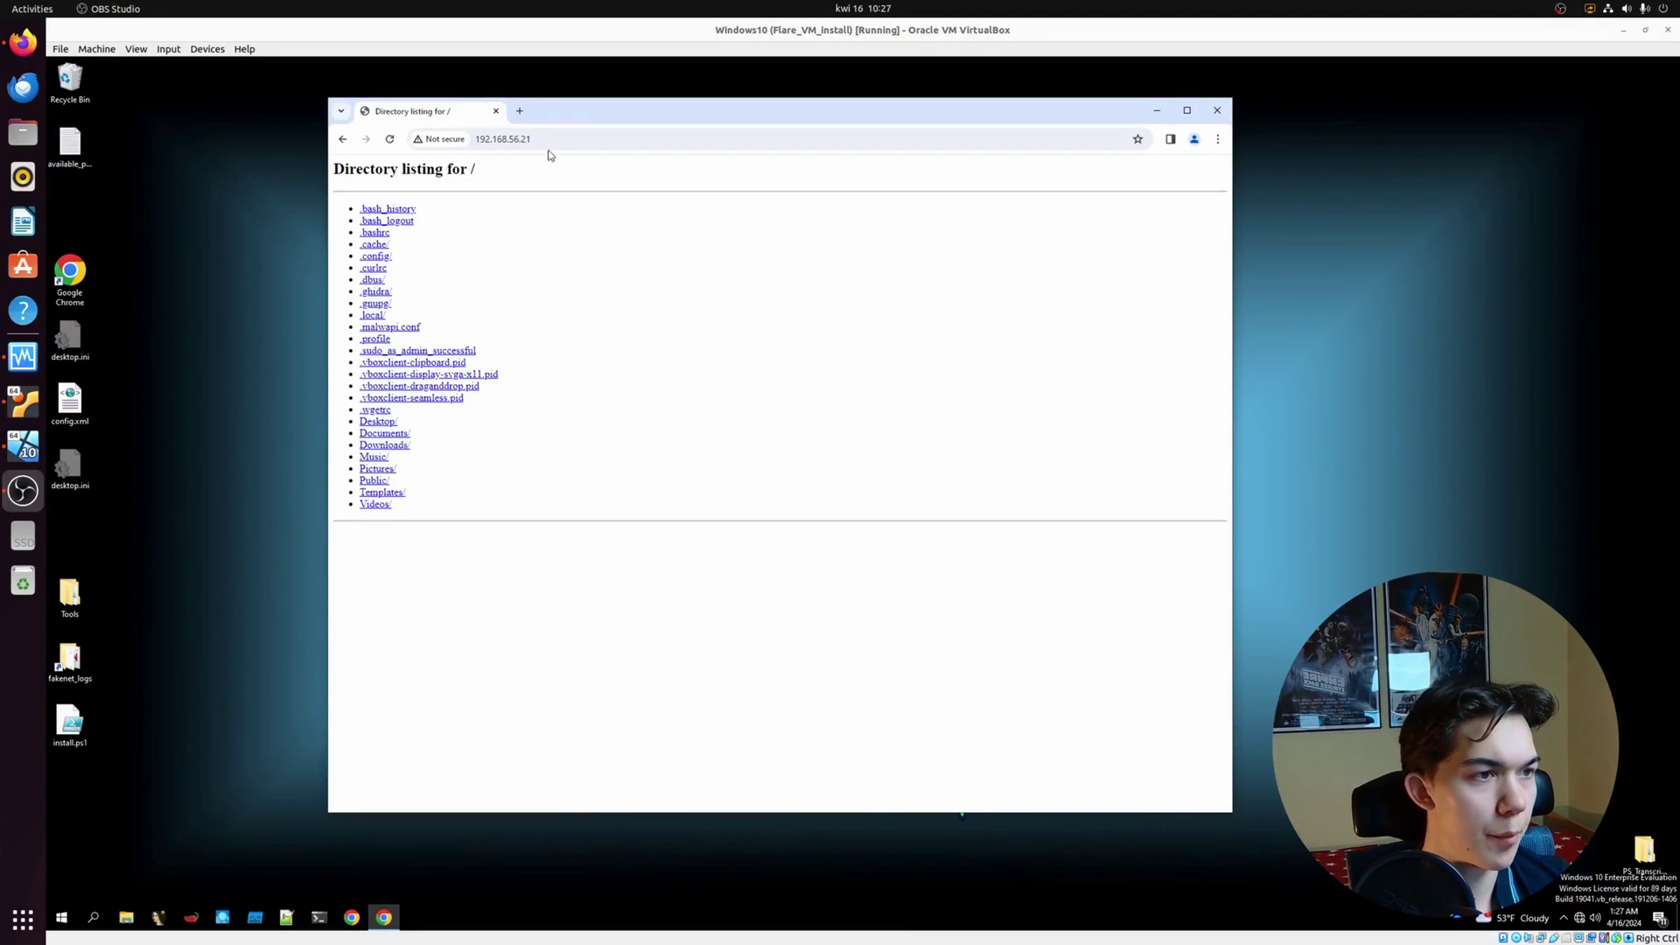
{"action": "left_click_drag", "start_coordinate": [561, 118], "coordinate": [568, 126]}
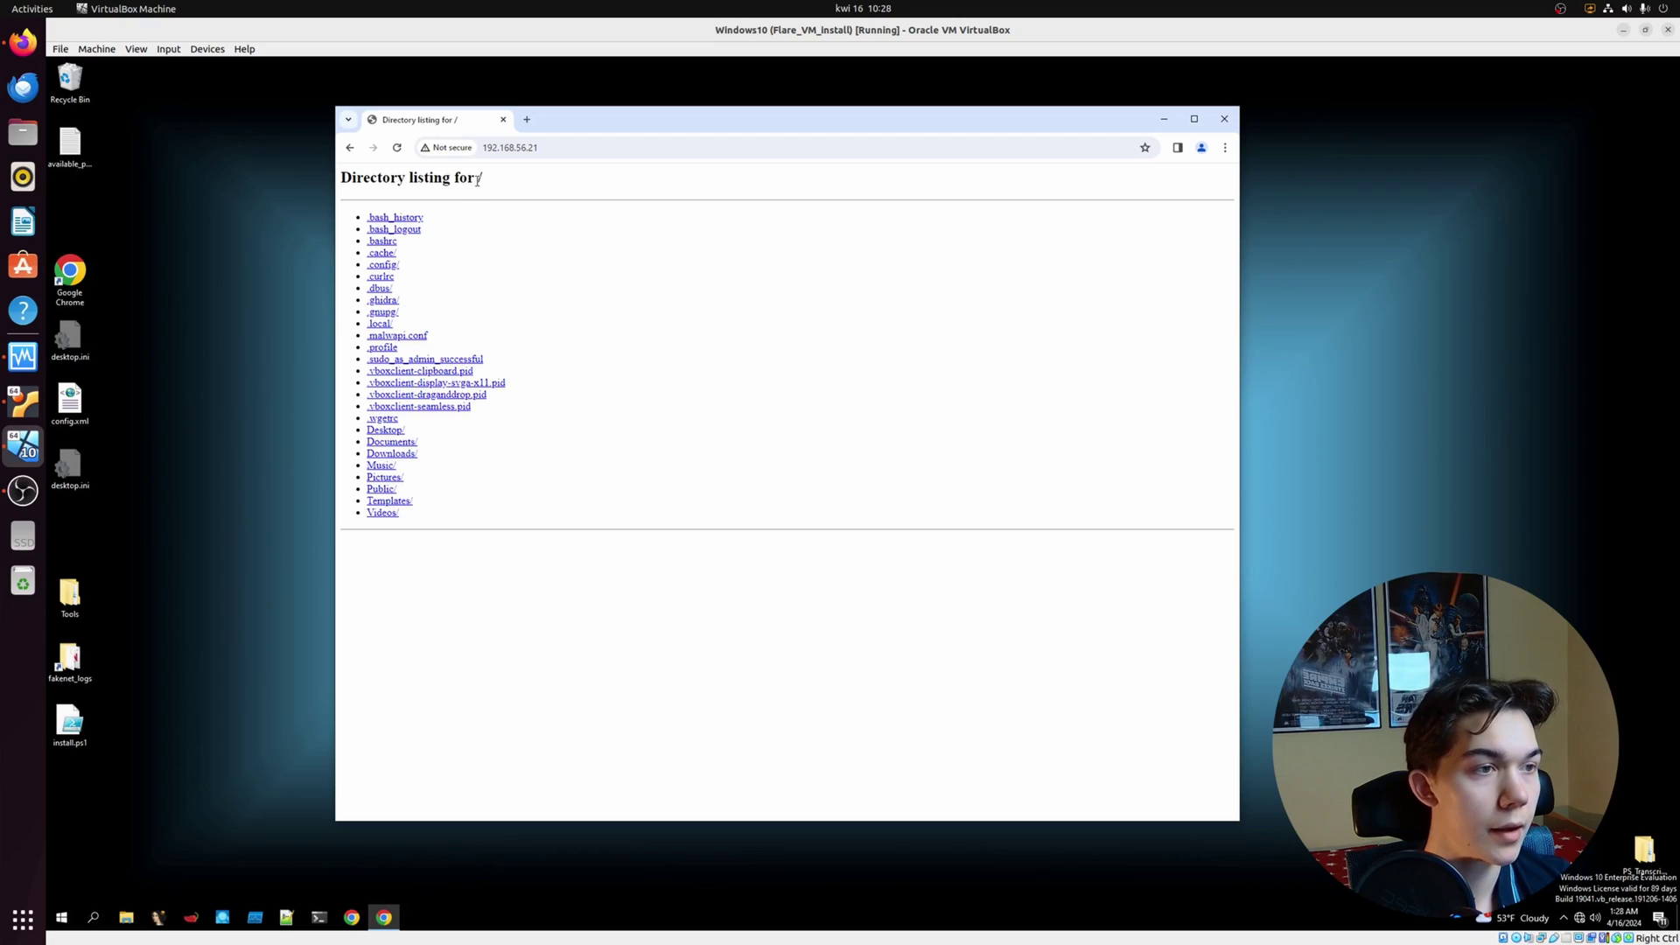
{"action": "left_click_drag", "start_coordinate": [343, 183], "coordinate": [479, 184]}
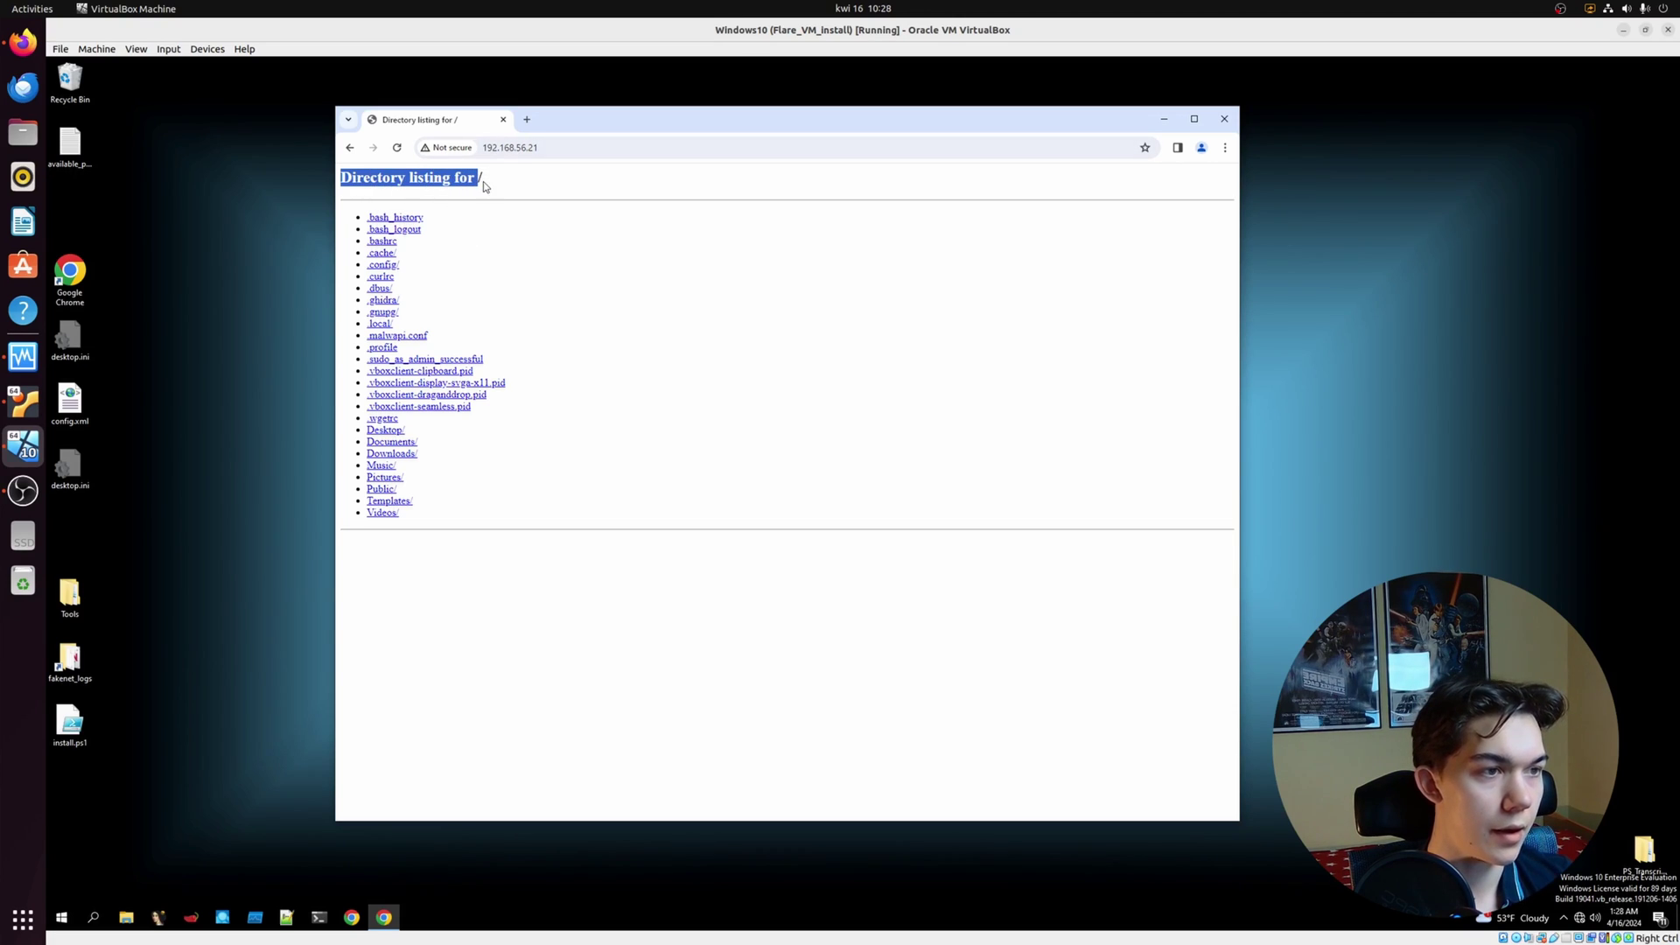
{"action": "left_click", "coordinate": [485, 186]}
Step: Switch to REMnux and examine the web server's request log in the terminal
{"action": "left_click", "coordinate": [25, 408]}
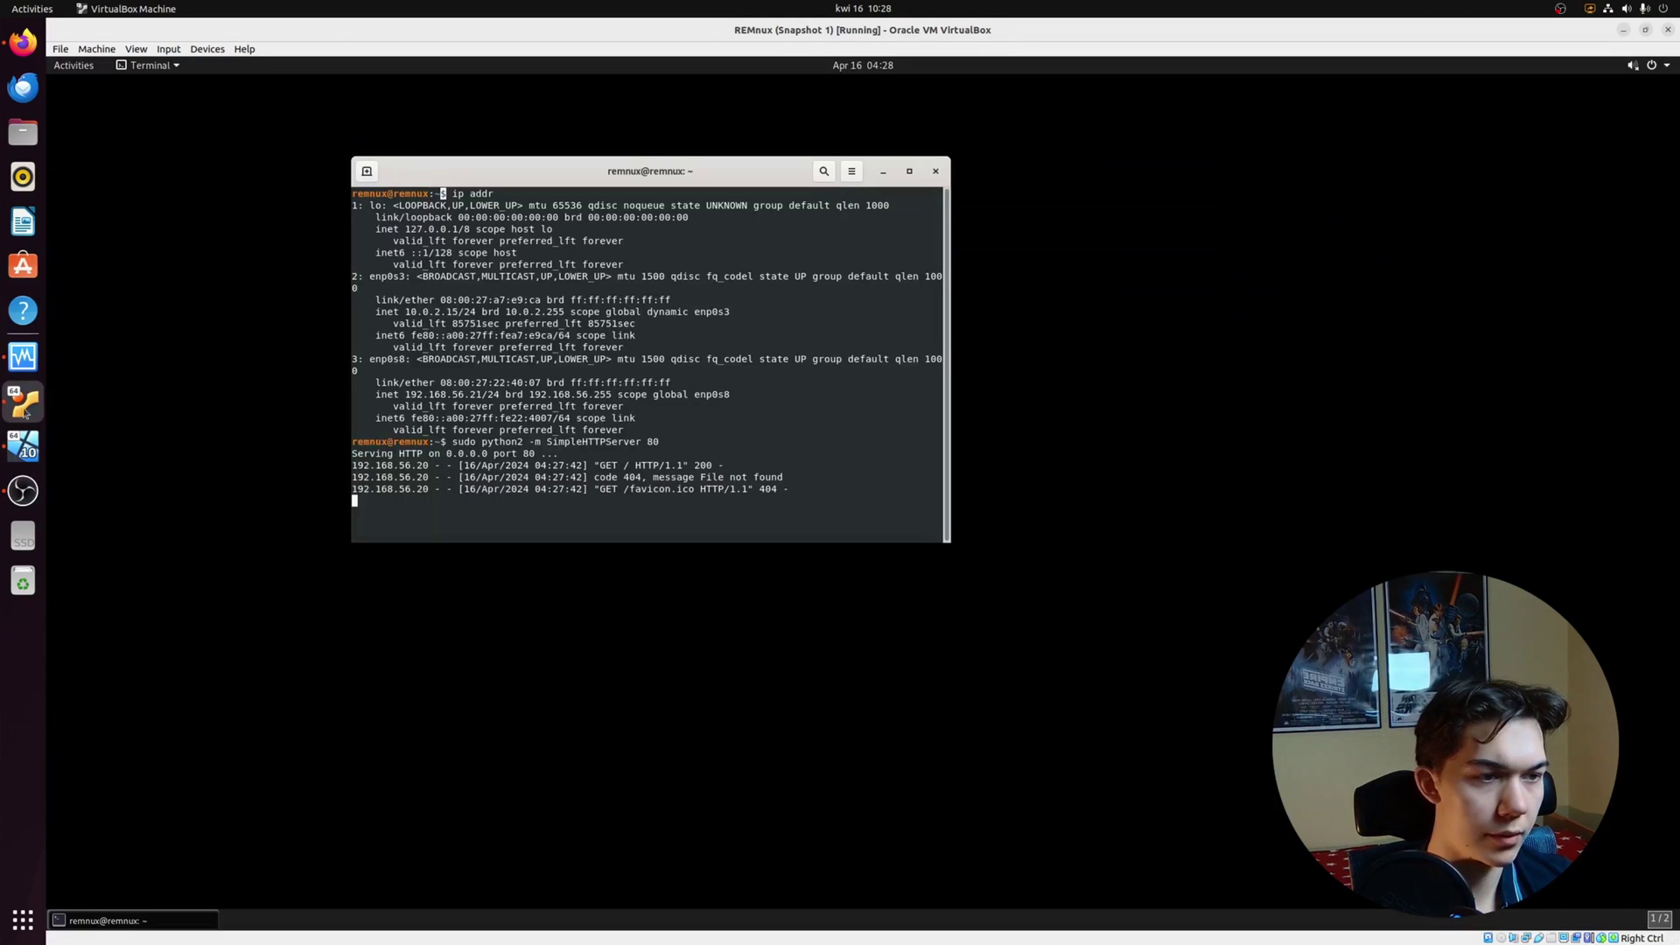
{"action": "left_click_drag", "start_coordinate": [437, 445], "coordinate": [349, 447]}
{"action": "left_click_drag", "start_coordinate": [598, 465], "coordinate": [694, 465]}
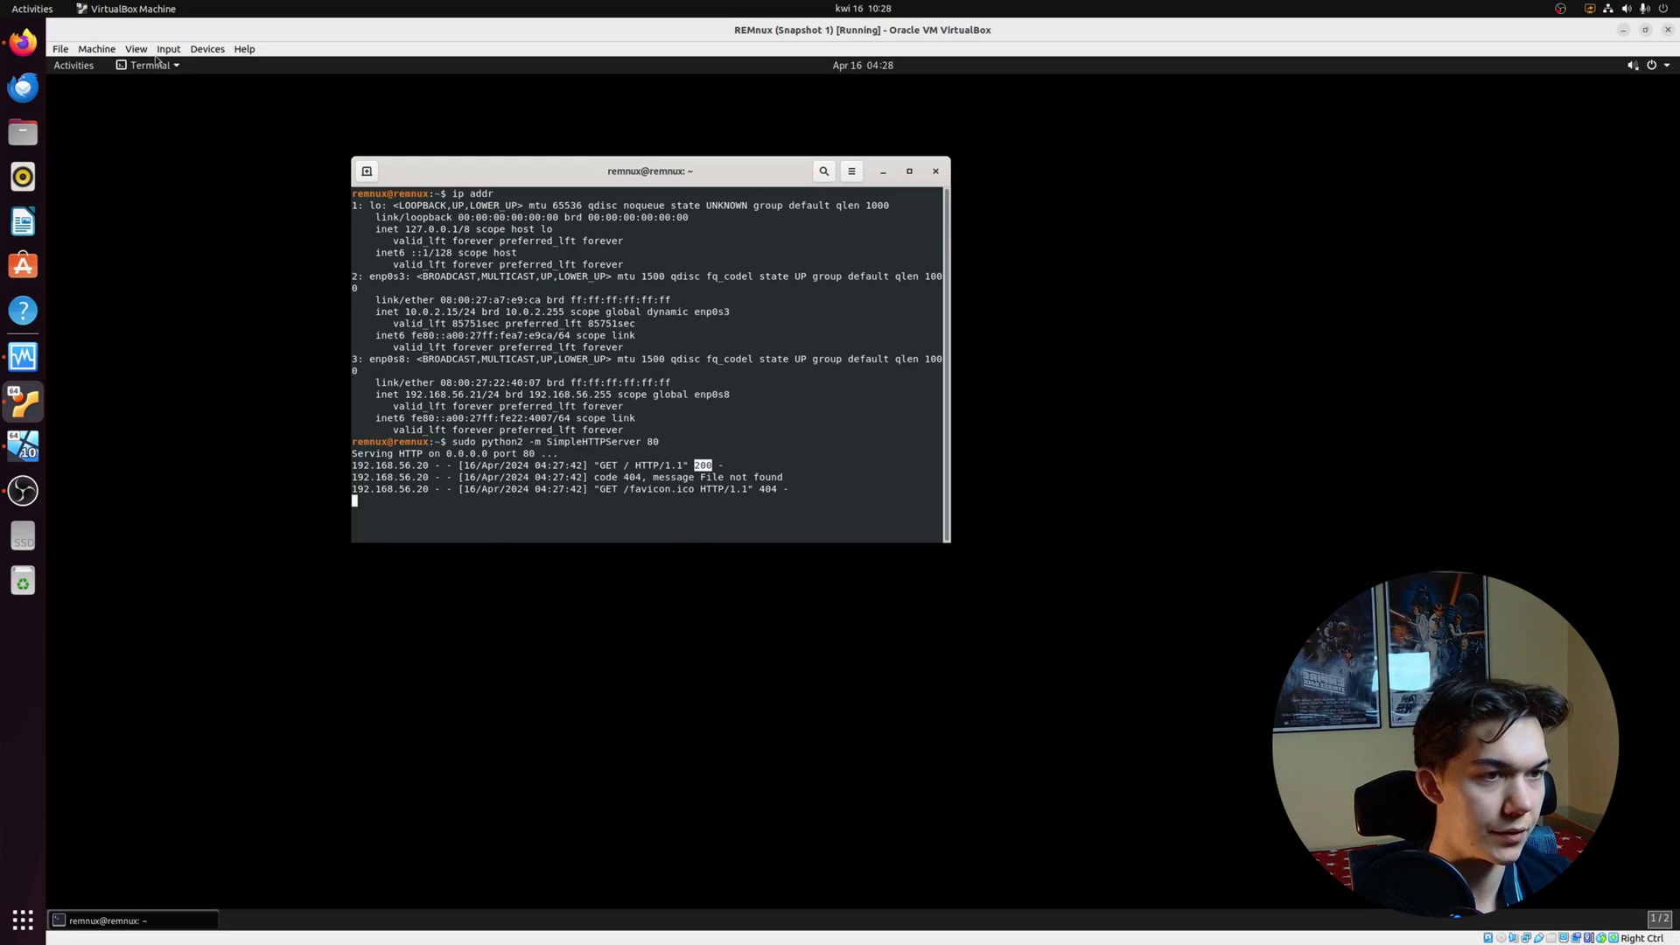